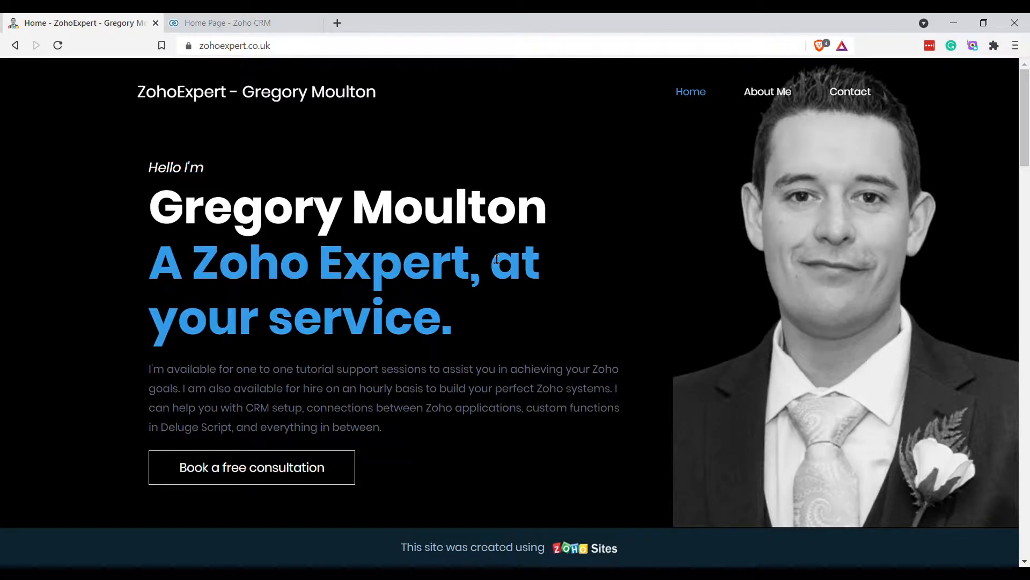
- Look over the ZohoExpert website and the playlists on its linked YouTube channel
left_click(231, 22)
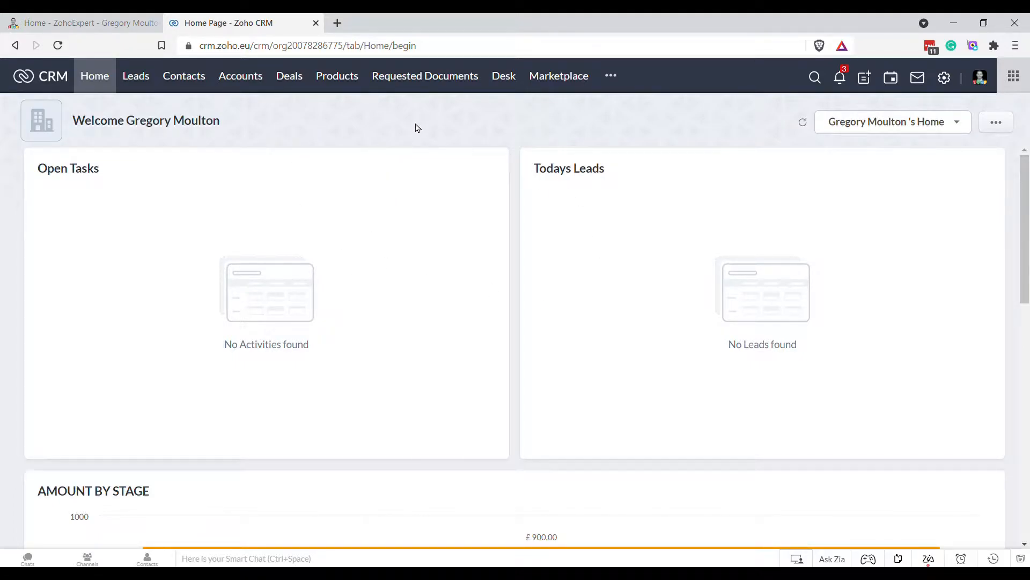
left_click(110, 22)
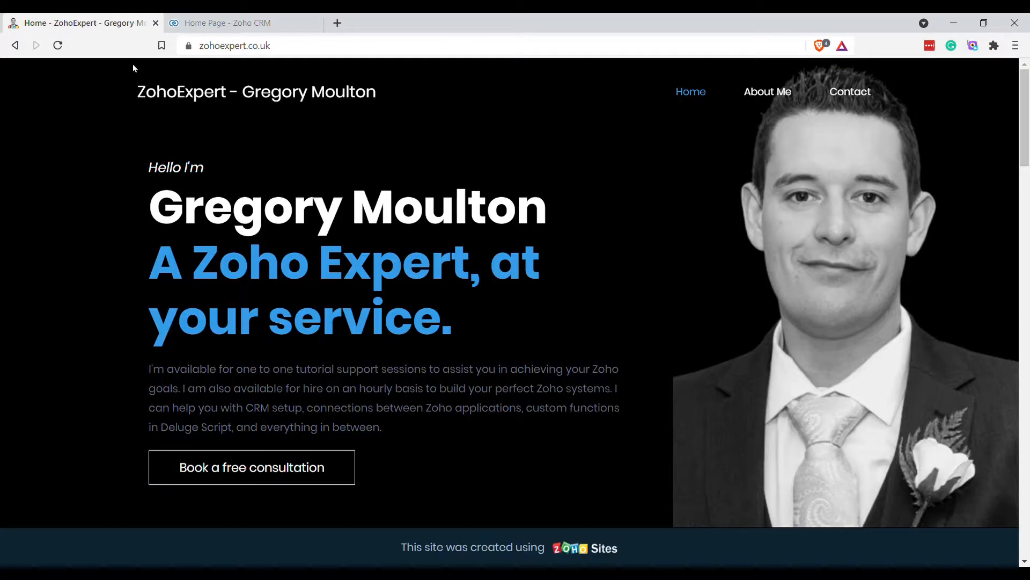
scroll(558, 256, "down", 15)
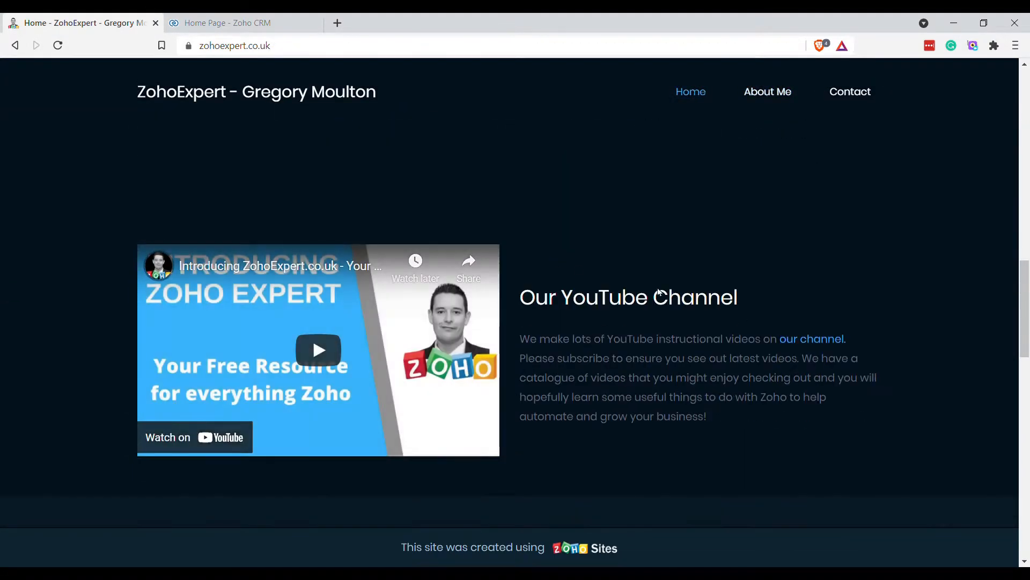
middle_click(816, 340)
left_click(232, 28)
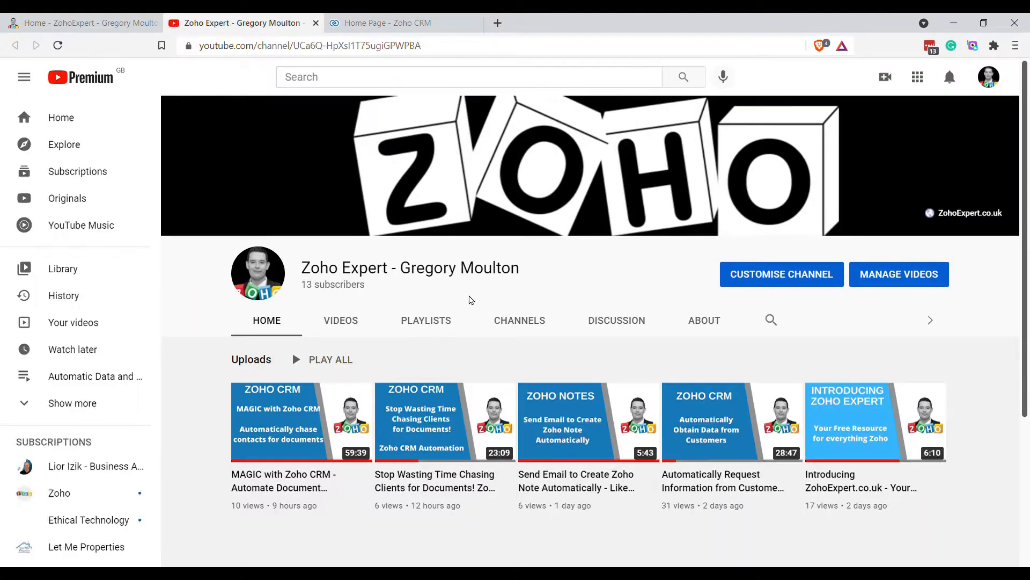
left_click(448, 337)
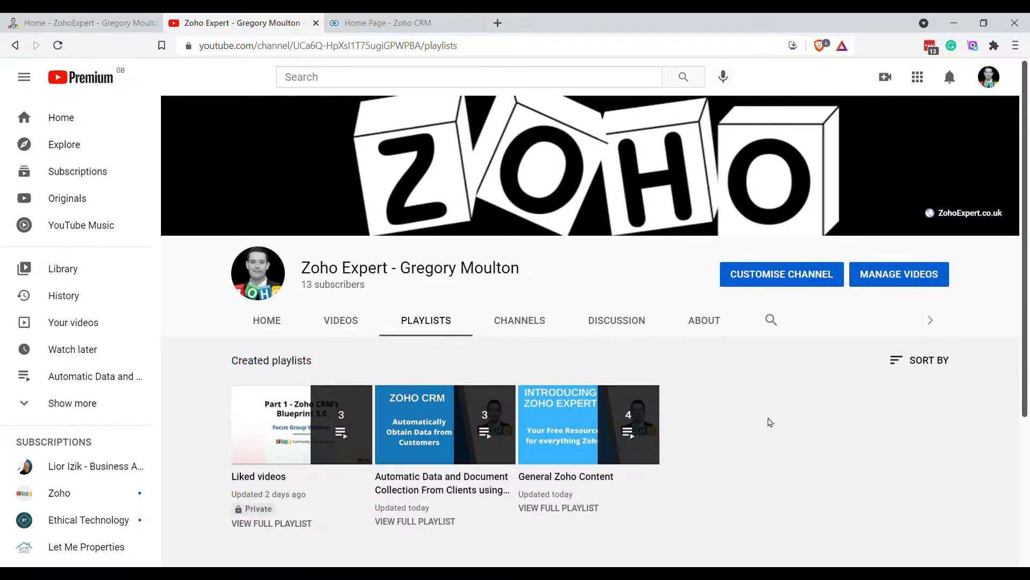
scroll(864, 430, "down", 1)
scroll(864, 429, "down", 2)
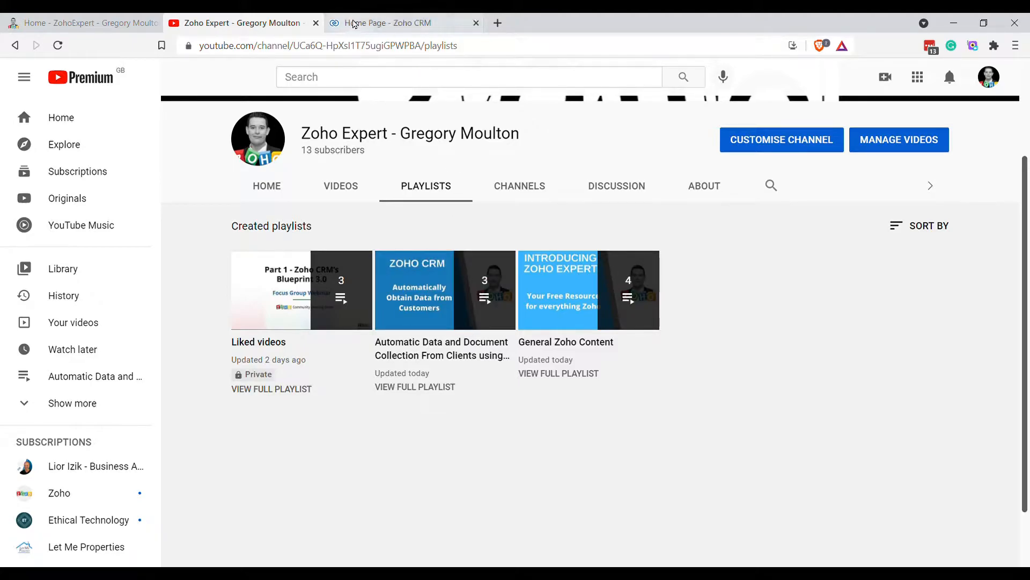
- Switch to Zoho CRM, view the Requested Documents list and open the Demo Business contact's record
left_click(356, 23)
left_click(426, 83)
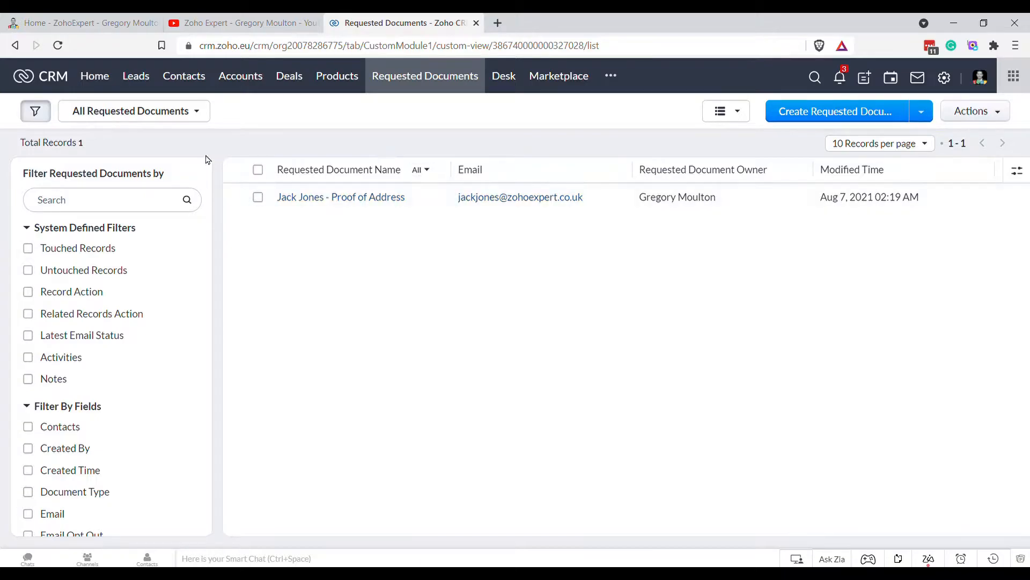
left_click(183, 85)
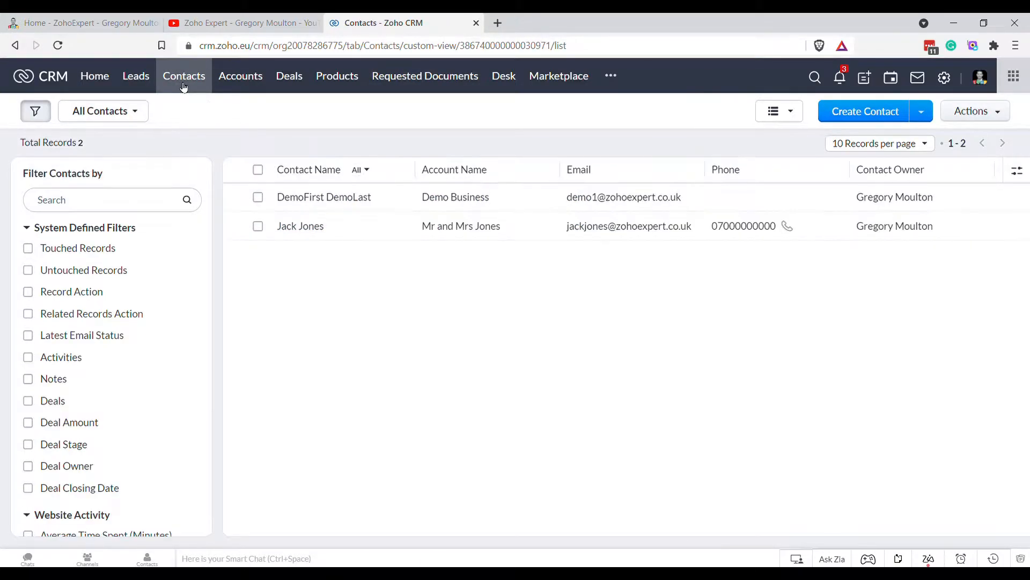
left_click(326, 199)
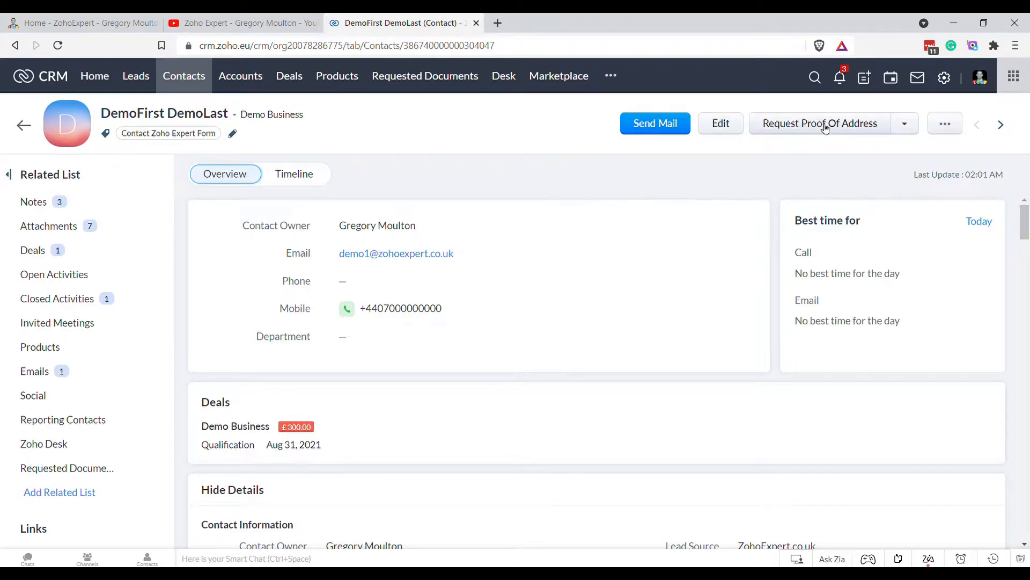
- Go to the links and buttons settings of the Contacts module in the CRM setup
left_click(947, 77)
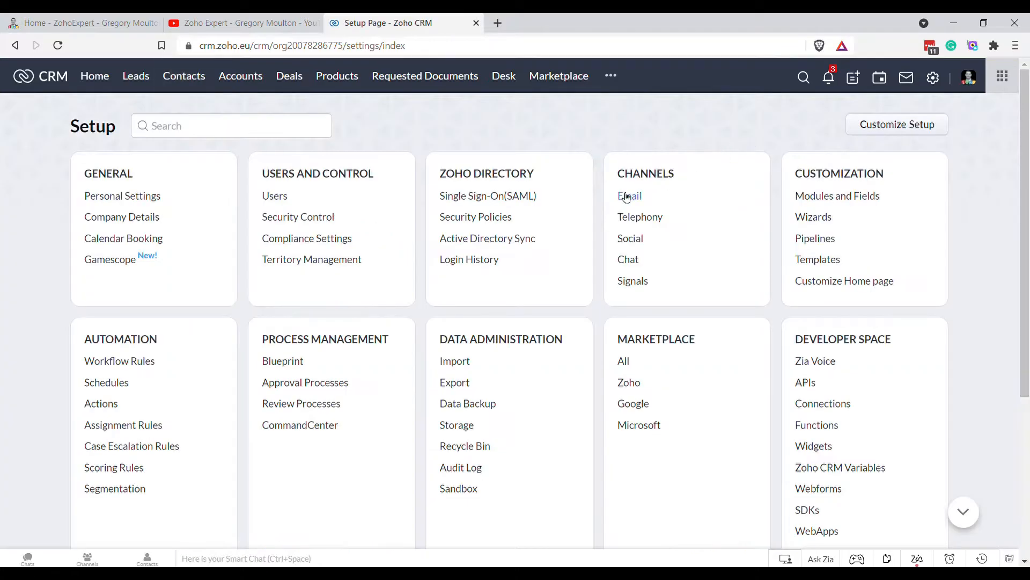
left_click(814, 192)
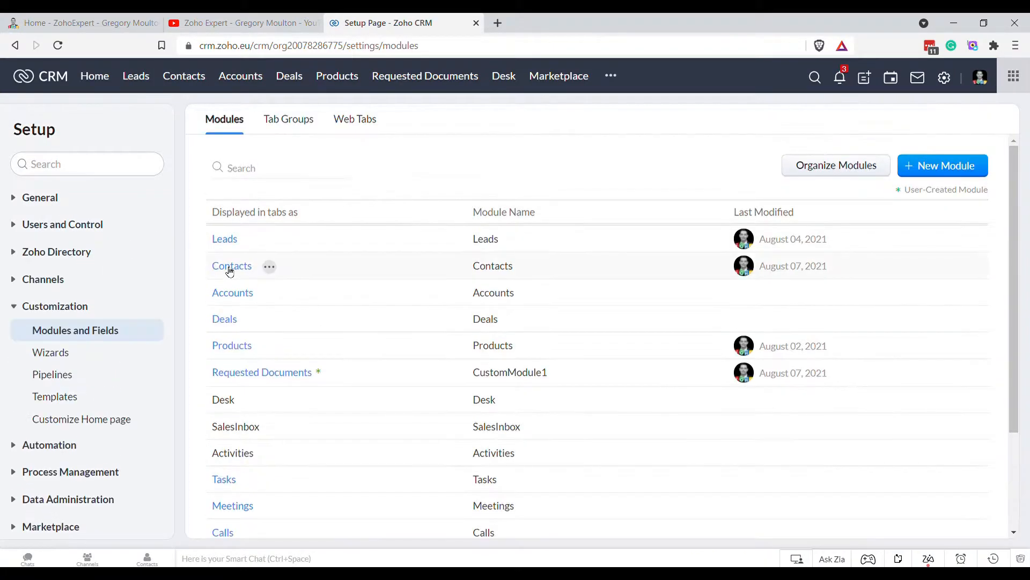
left_click(231, 269)
left_click(503, 168)
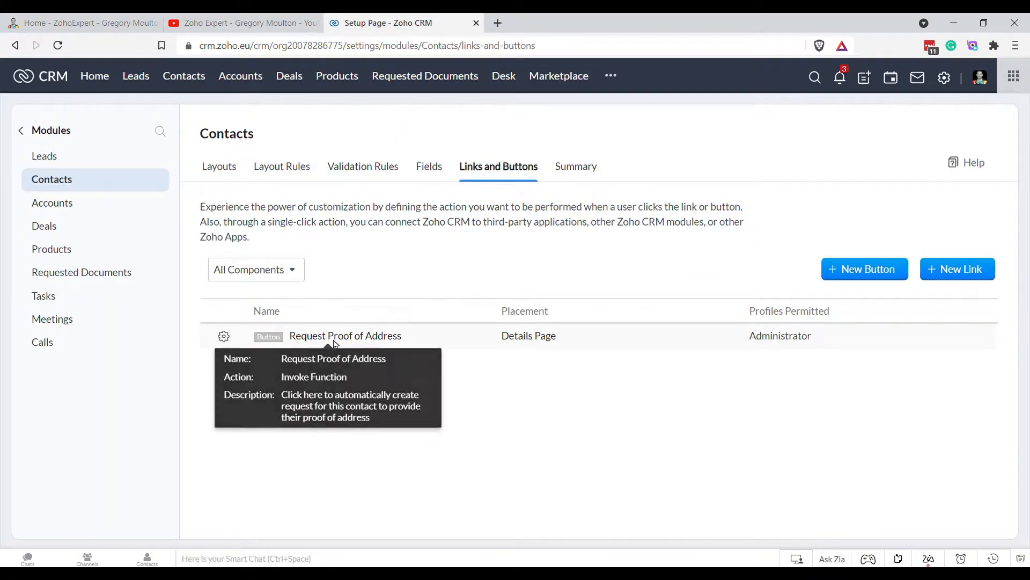
- Open the code of the Request_Contact_Proof_of_Address function behind the Request Proof of Address button for editing
left_click(224, 336)
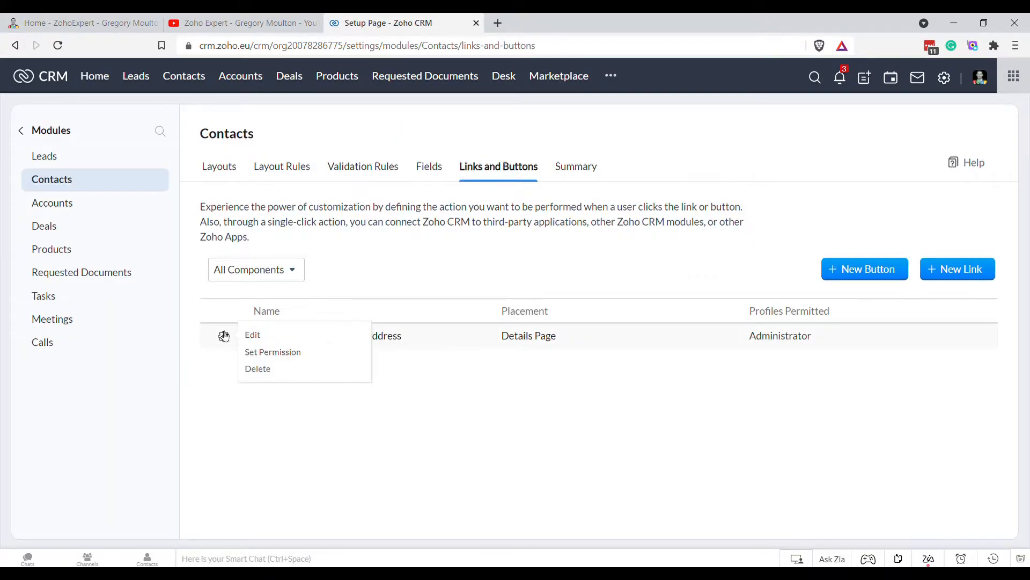
left_click(252, 335)
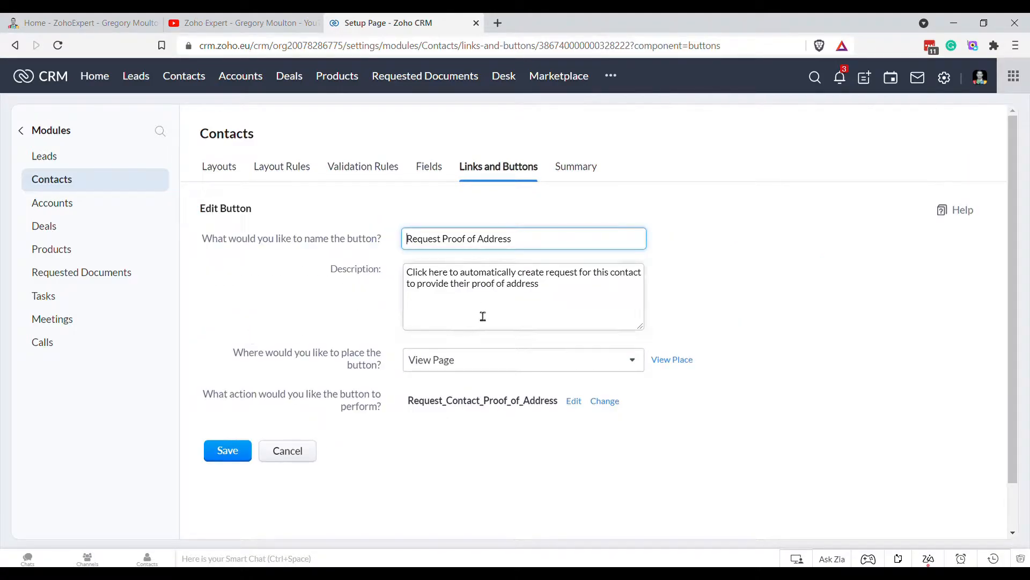
left_click(575, 406)
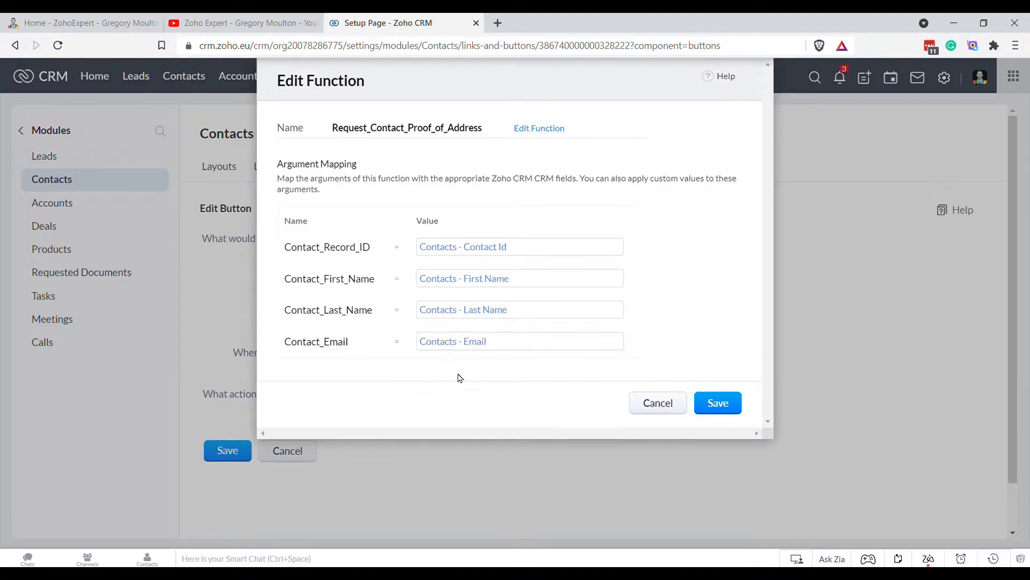
left_click(546, 132)
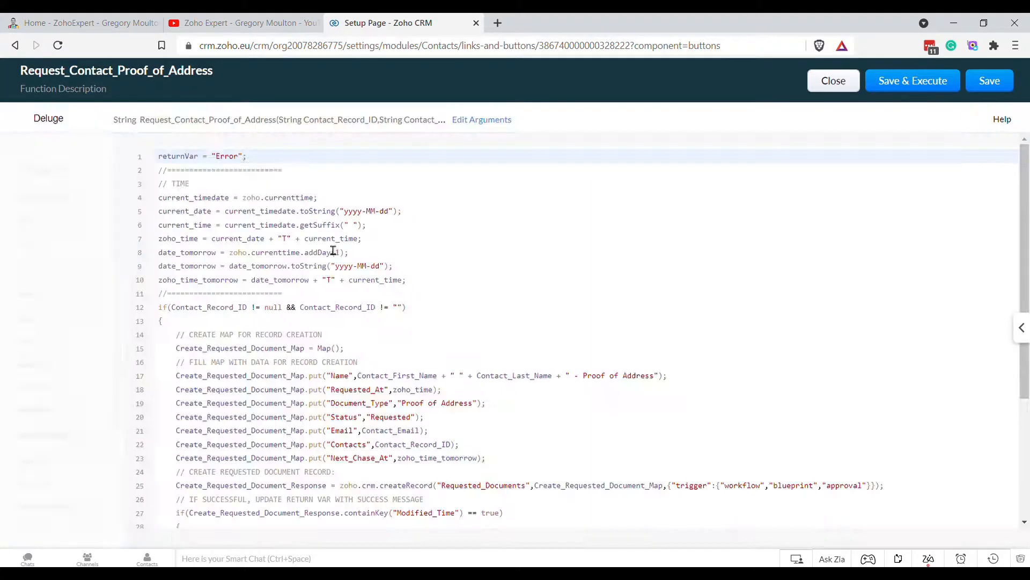
- Insert a new first line in the function: Requested_Document_Type = "Proof of Address";
left_click(356, 206)
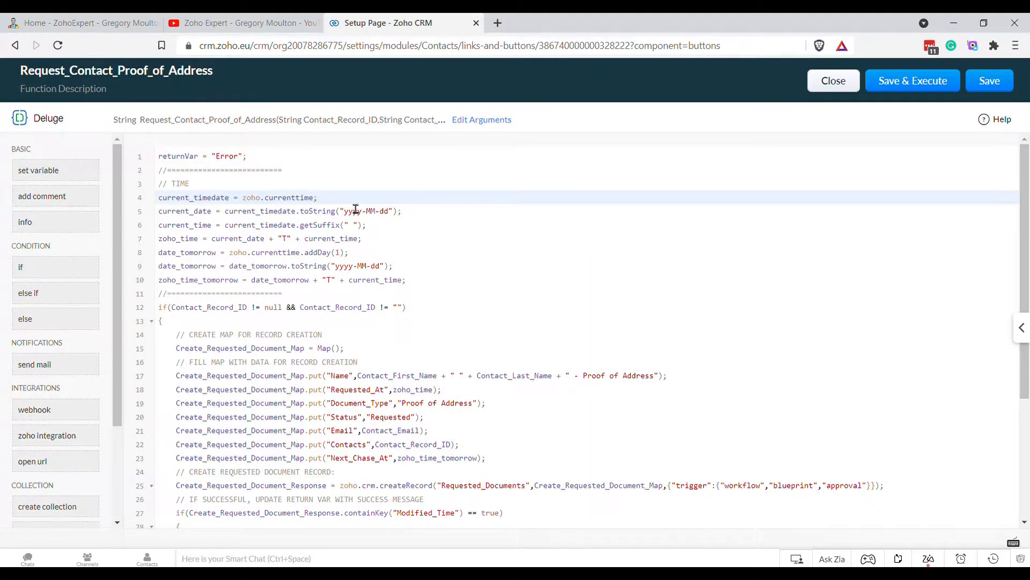
left_click(287, 161)
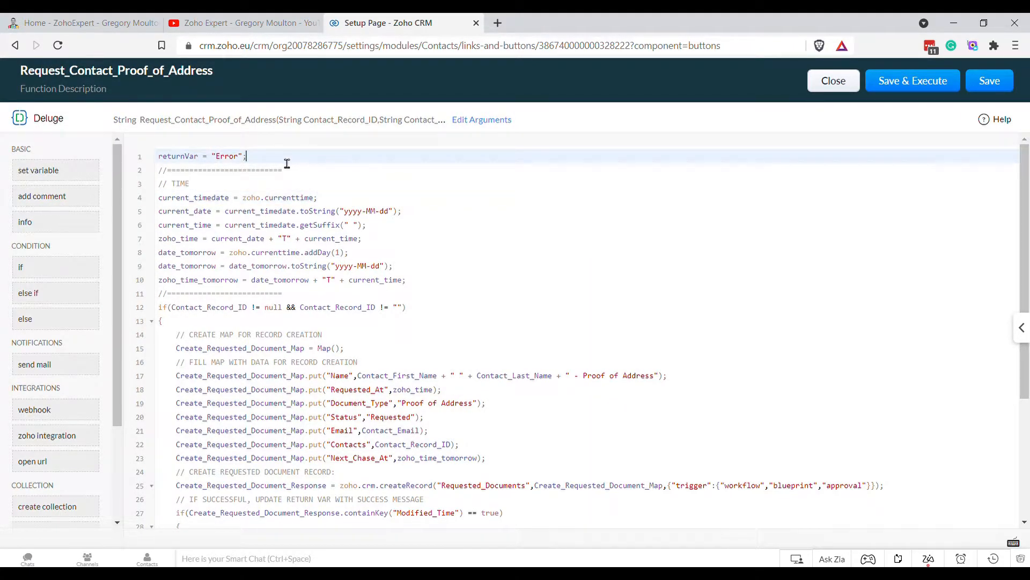
key("Home")
key("Return")
key("Up")
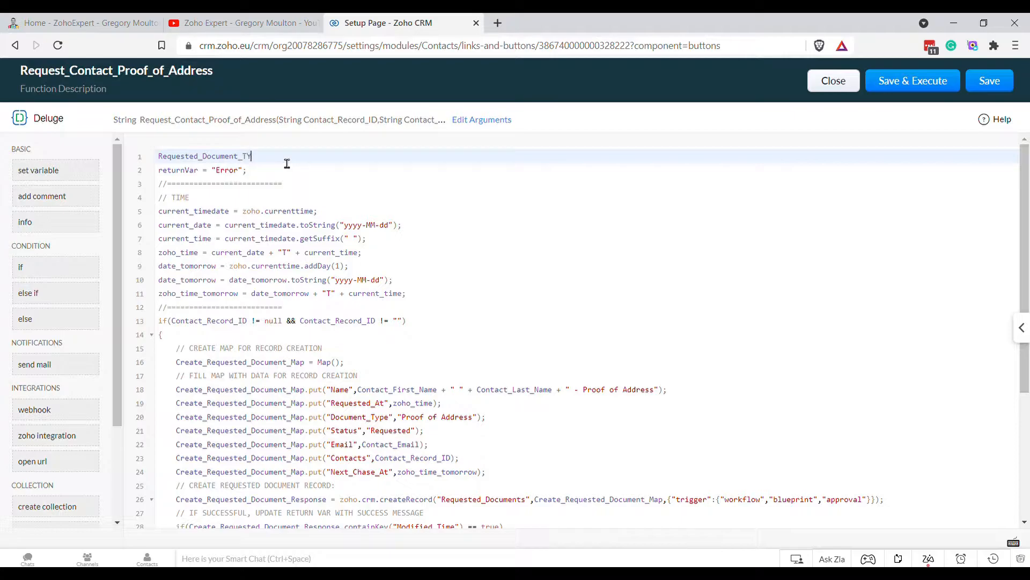
type("Requested_Document_Type = \"Proof of Address\";")
- Replace the hard-coded Proof of Address text in the Name and Document_Type map entries with the Requested_Document_Type variable
double_click(225, 161)
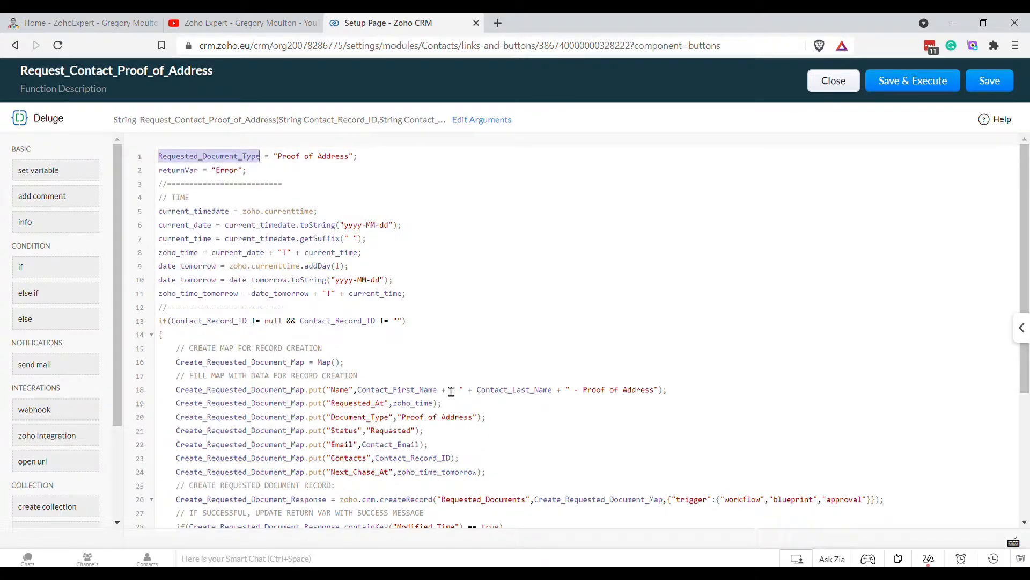
left_click_drag(584, 390, 657, 390)
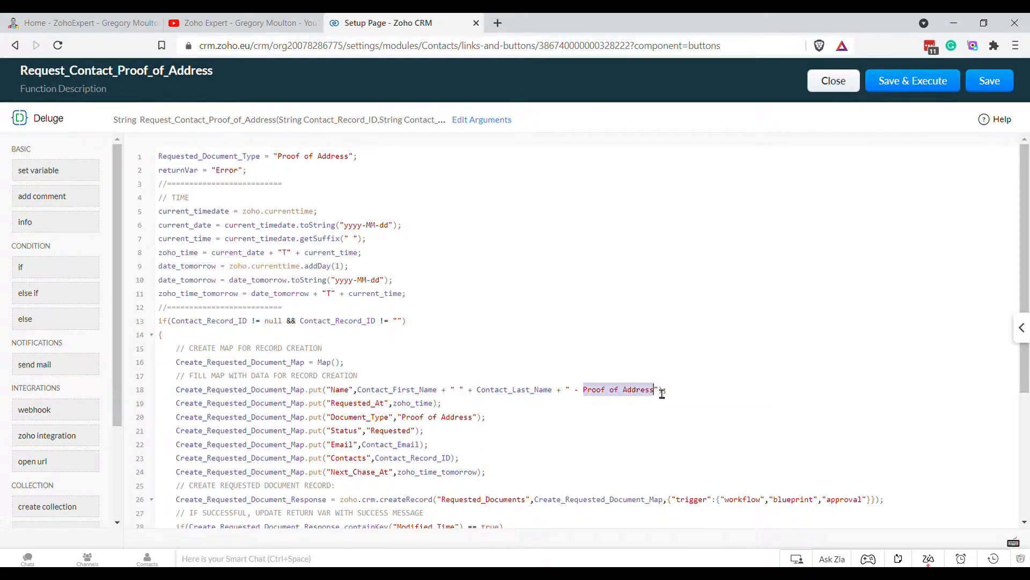
key("BackSpace")
key("Right")
type("+ Requested_Document_Type")
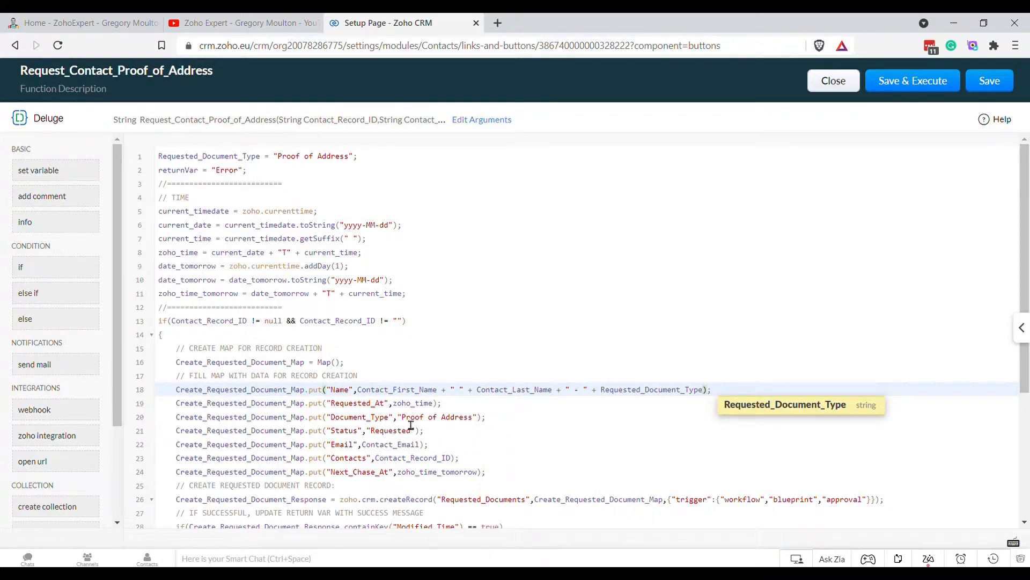
left_click_drag(398, 418, 485, 423)
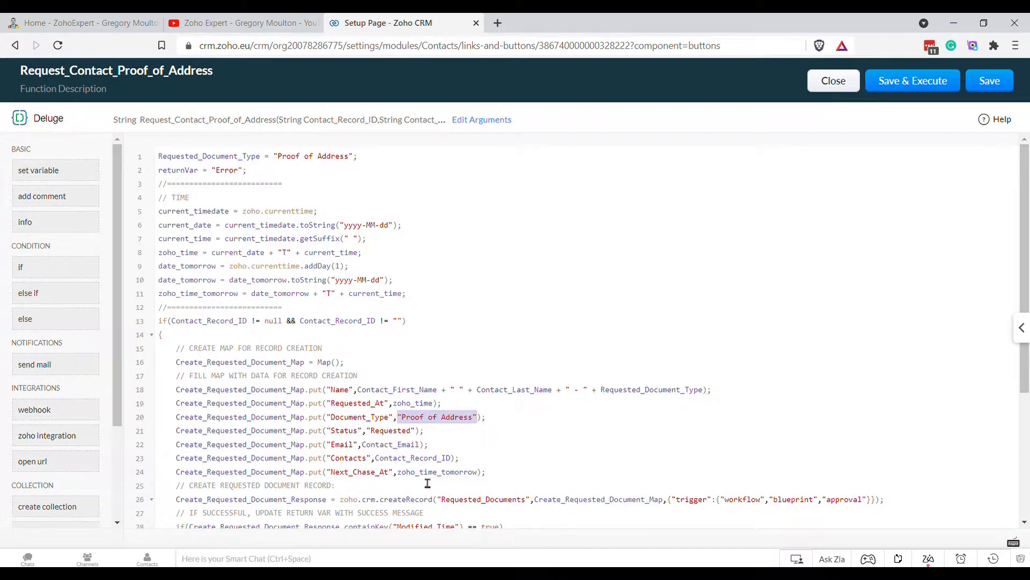
type("Requested_Document_Type")
- Replace Proof of Address in the success message with the concatenated Requested_Document_Type variable
scroll(555, 433, "down", 1)
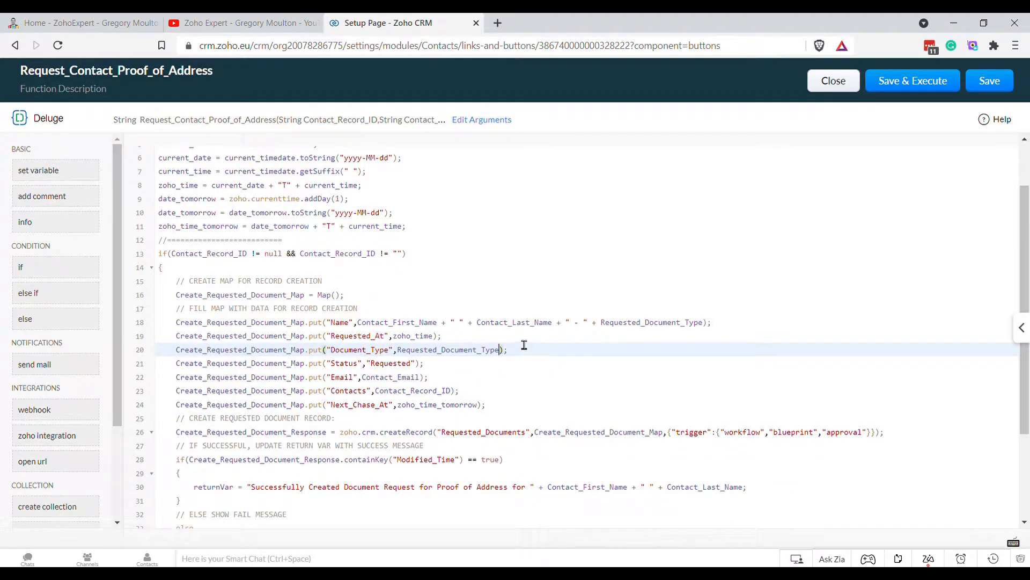
left_click(444, 488)
left_click_drag(448, 493, 516, 494)
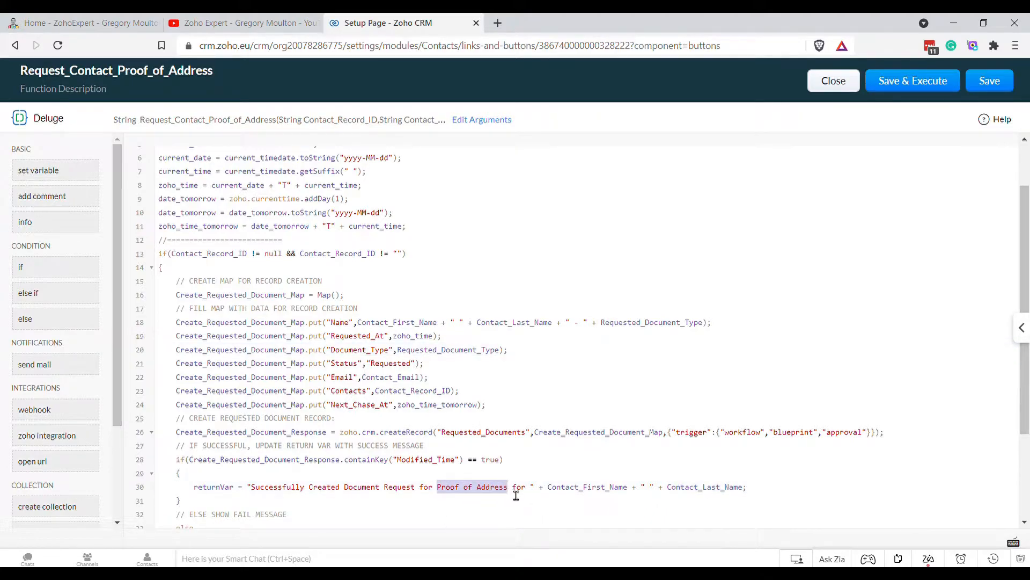
type("\" + +")
key("Left")
type("Requested_Document_Type")
- Replace Proof of Address in the "Error - Could Not Create Document Request" message with the concatenated Requested_Document_Type variable
scroll(704, 477, "down", 3)
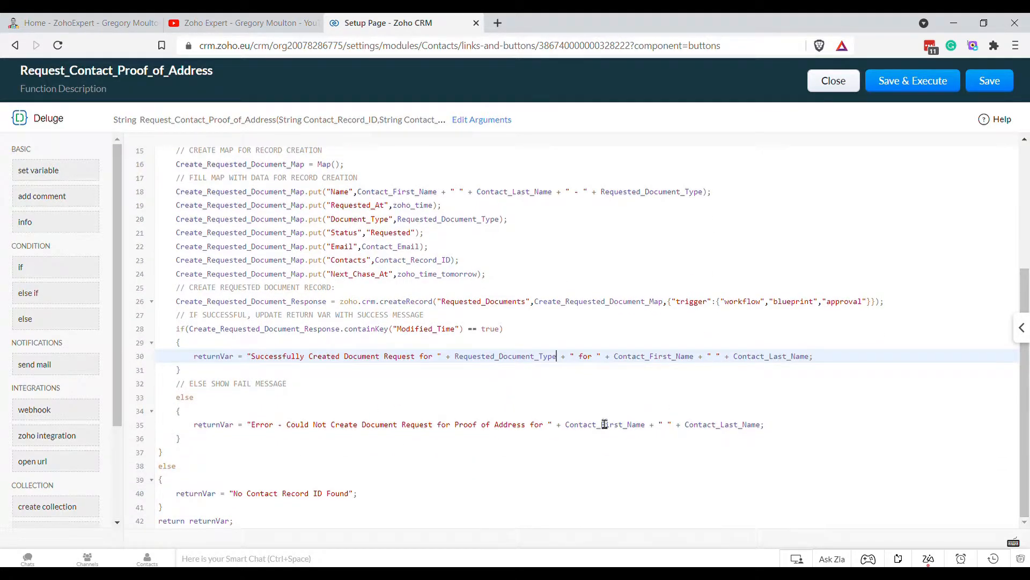
left_click_drag(452, 436, 500, 434)
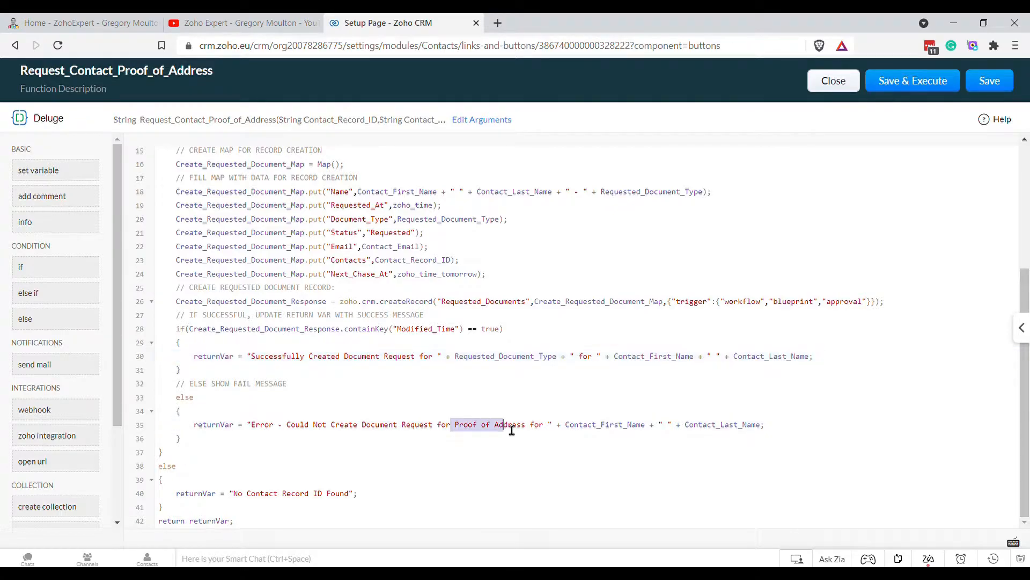
key("BackSpace")
type("\" + + ")
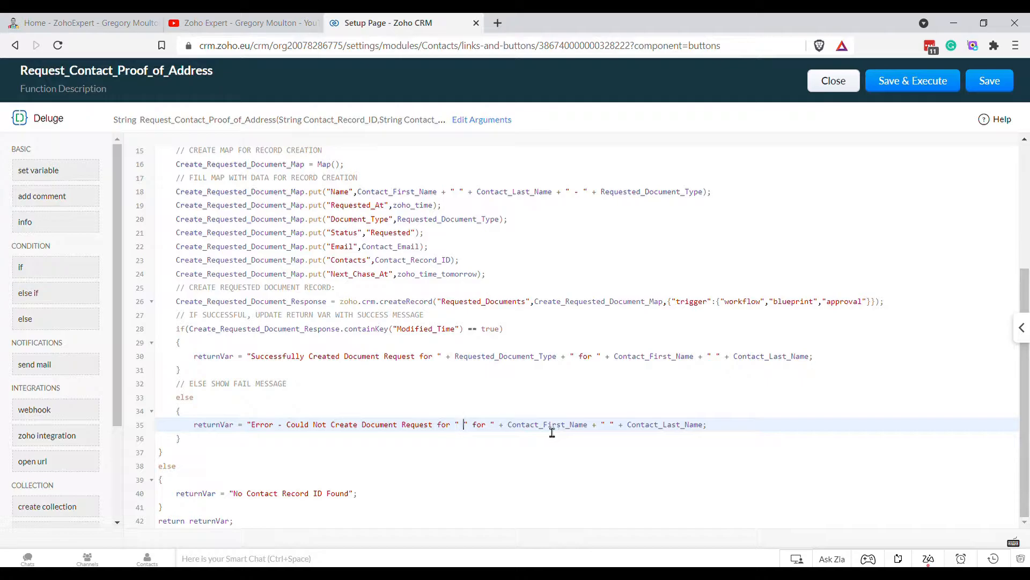
type(" Requested_Document_Type +")
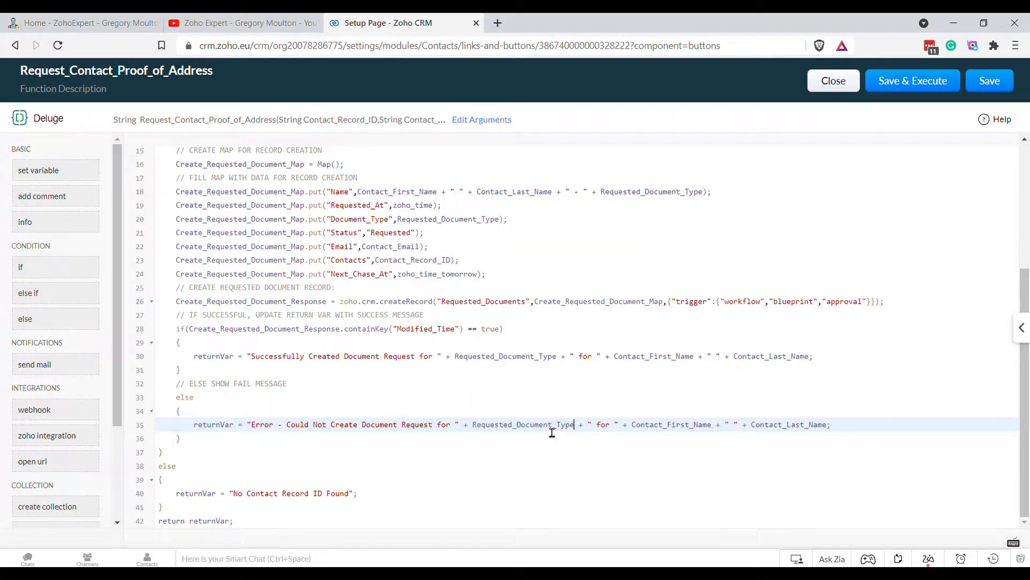
- Copy the entire function code, and save both the function and the Request Proof of Address button
scroll(522, 398, "down", 1)
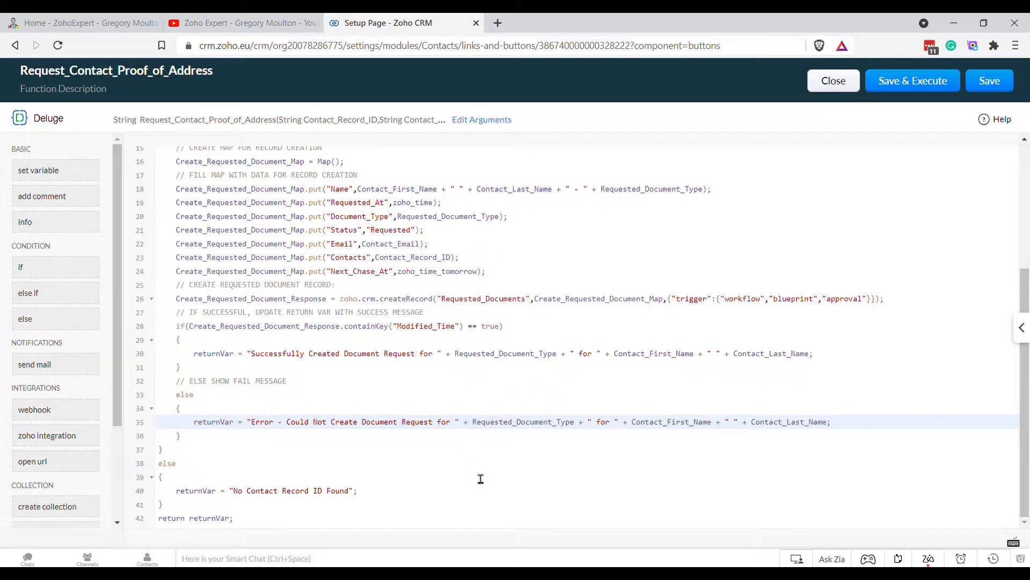
scroll(441, 322, "up", 5)
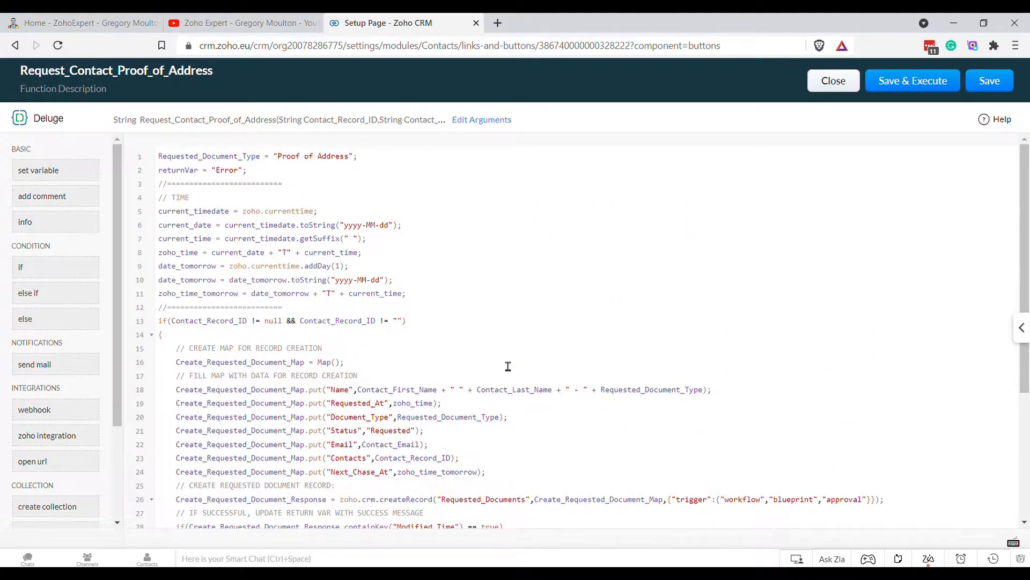
key("ctrl+a")
key("ctrl+c")
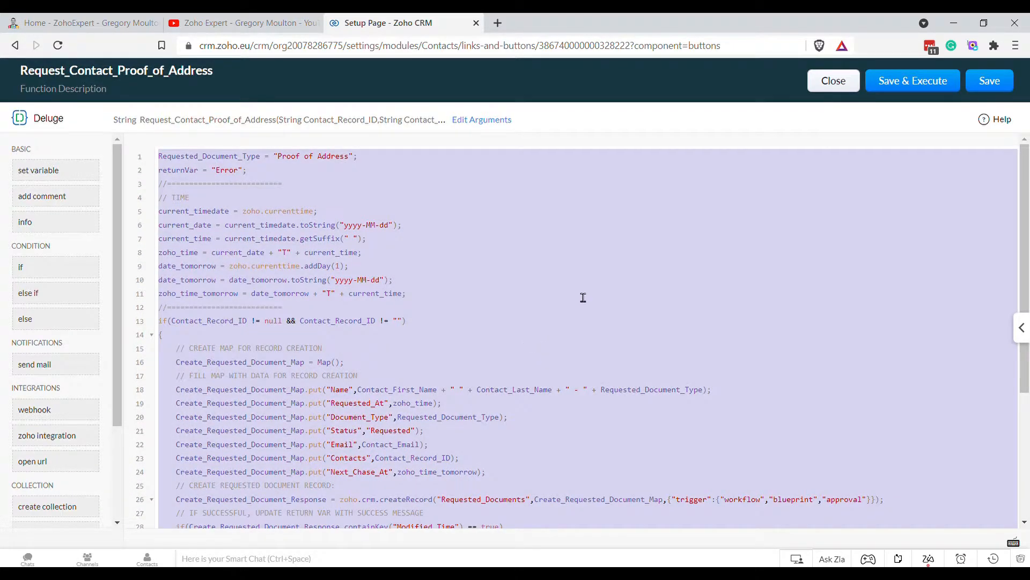
left_click(1001, 82)
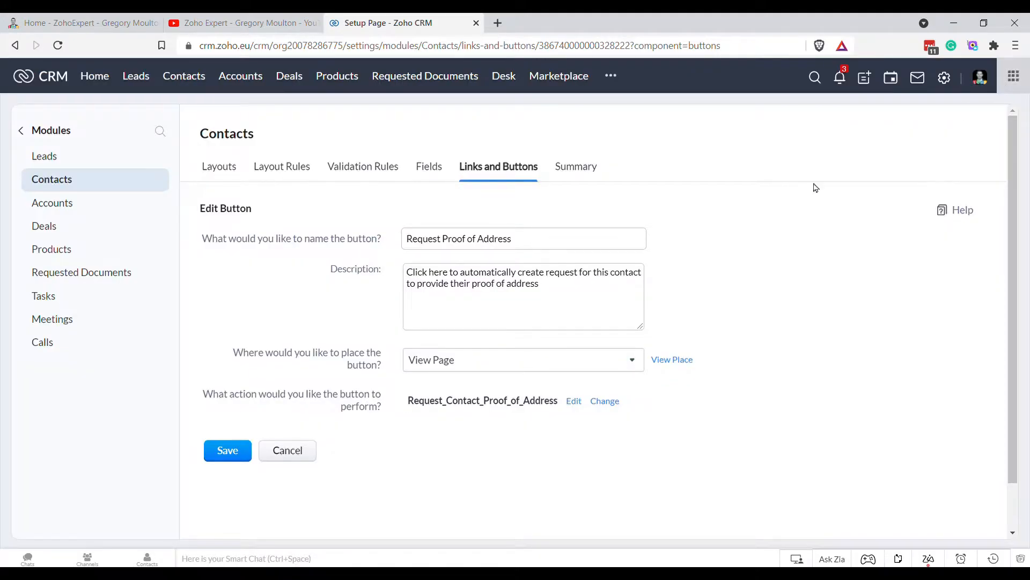
left_click(228, 452)
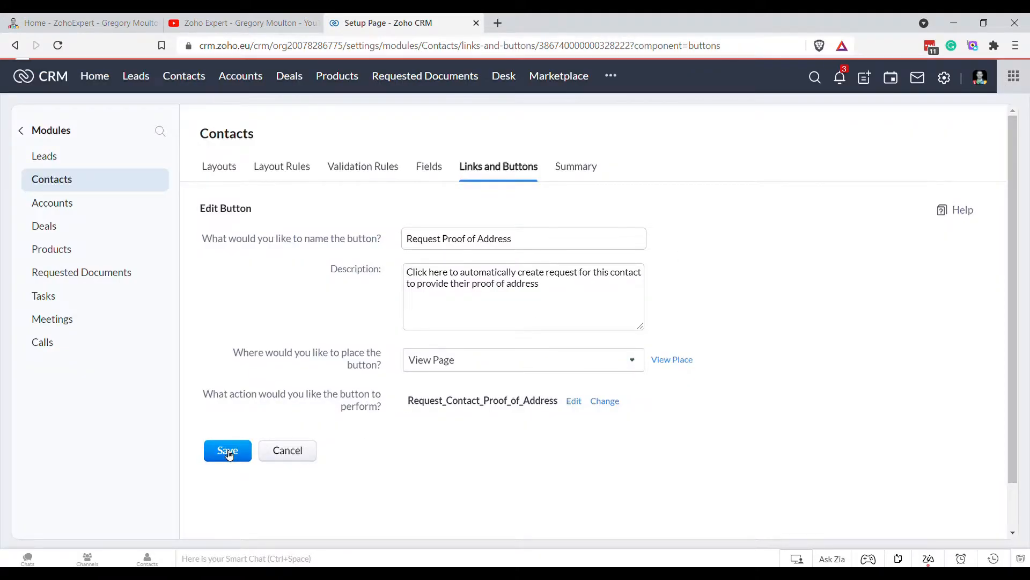
- Start a new Contacts button named Request Proof of ID with the description Click here to request proof of ID from Contact
left_click(886, 269)
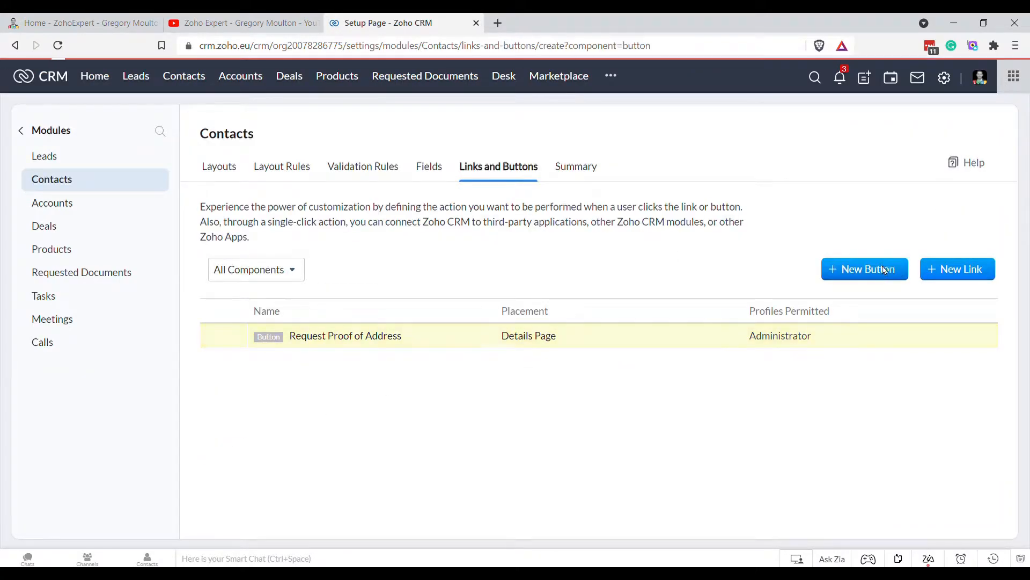
type("Request Proof of ID")
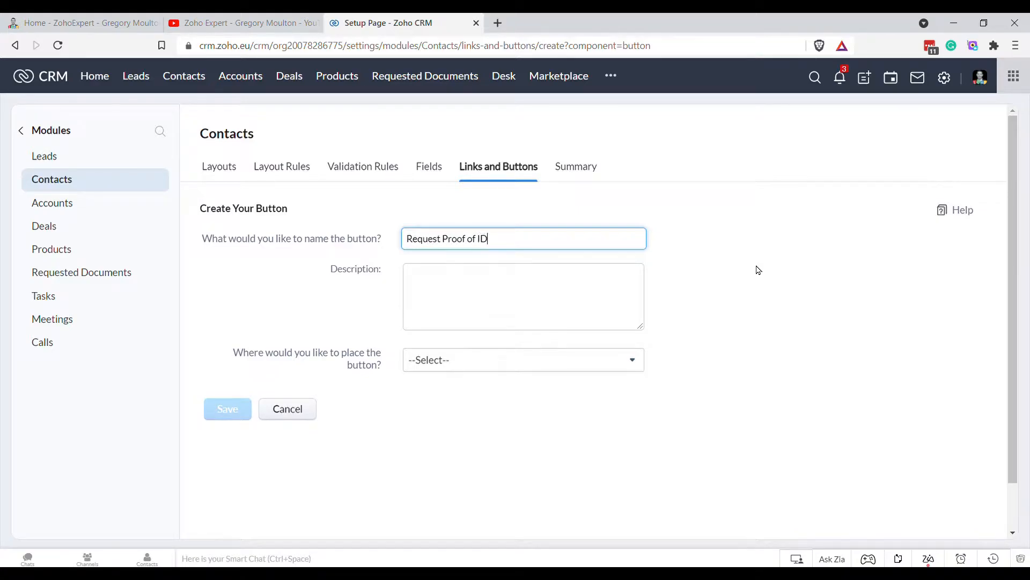
key("Tab")
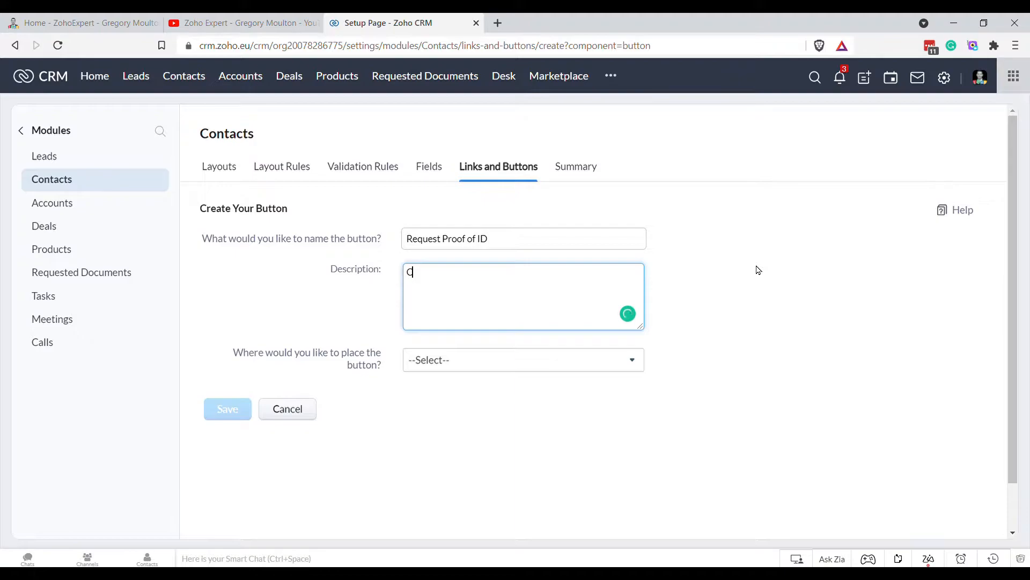
type("Click here to request proof of ID from Contact")
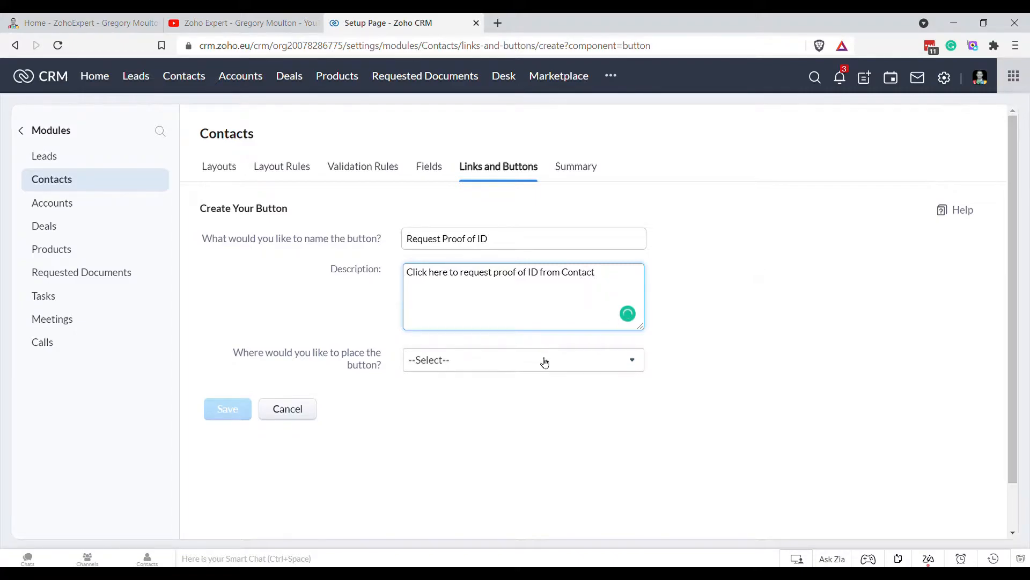
- Place the Request Proof of ID button on the View Page
left_click(524, 361)
scroll(477, 424, "down", 1)
scroll(484, 446, "up", 1)
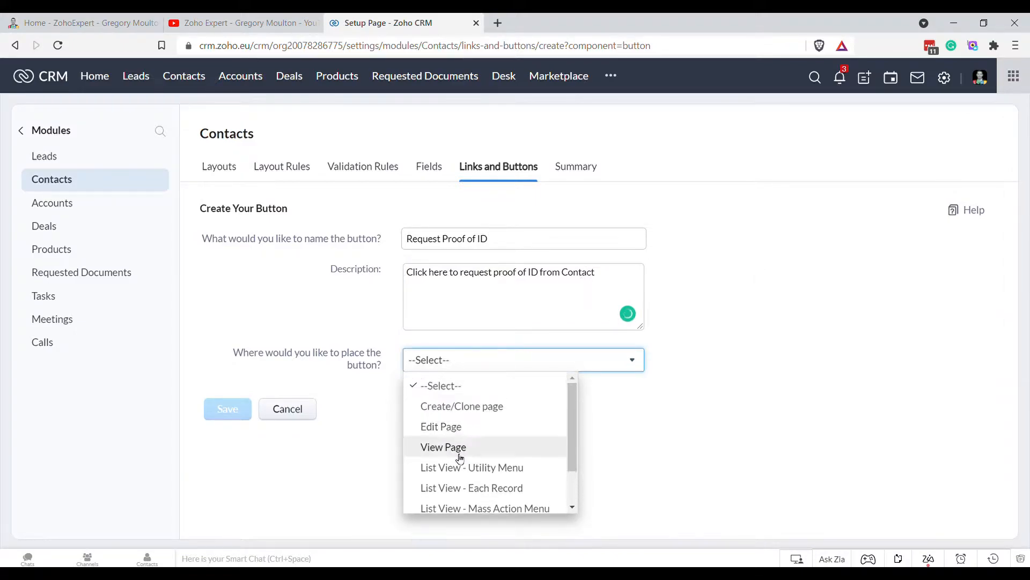
left_click(460, 447)
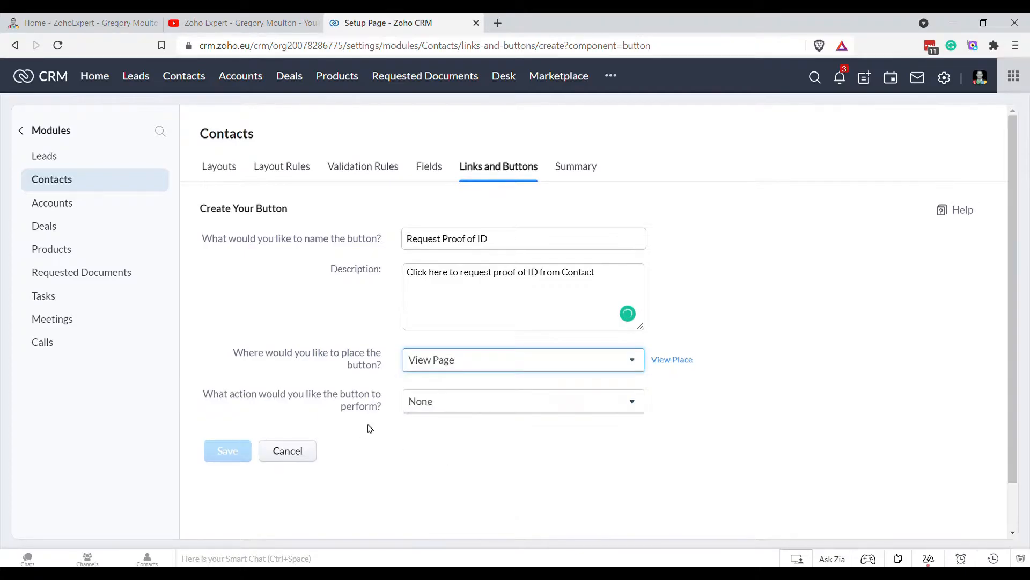
- Choose Writing Function as the button's action and enter Button_Request_Proof_of_ID_from_Contact as the function name
left_click(445, 404)
scroll(486, 335, "down", 1)
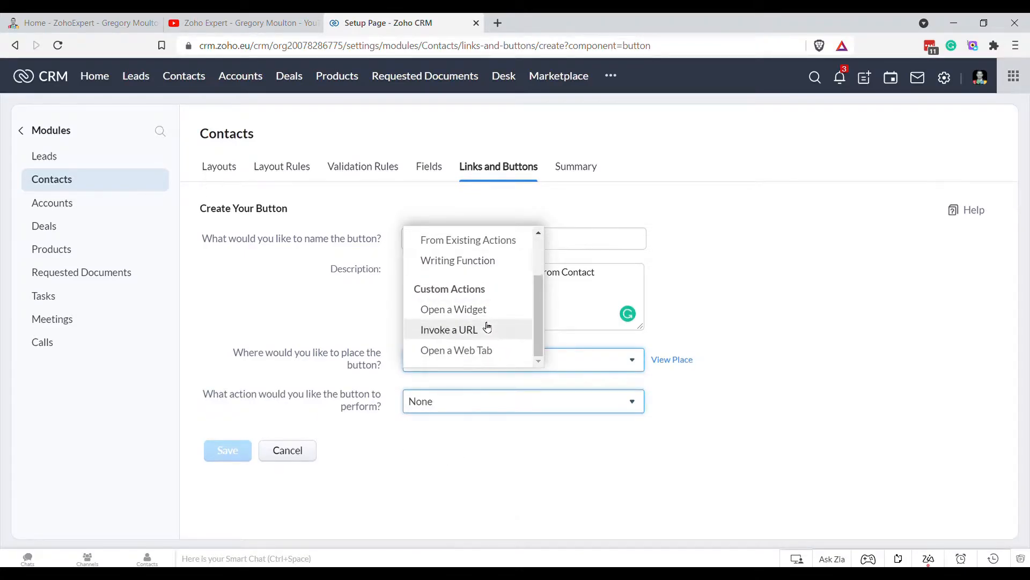
left_click(486, 269)
type("equest")
key("BackSpace")
key("BackSpace")
key("BackSpace")
key("BackSpace")
key("BackSpace")
key("BackSpace")
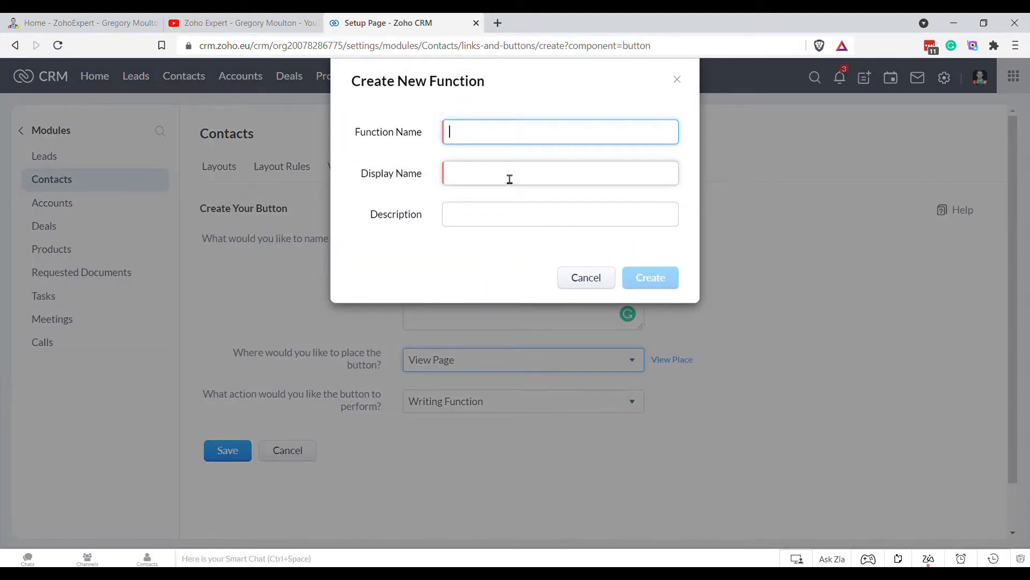
type("Button_Request_Proof_of_ID")
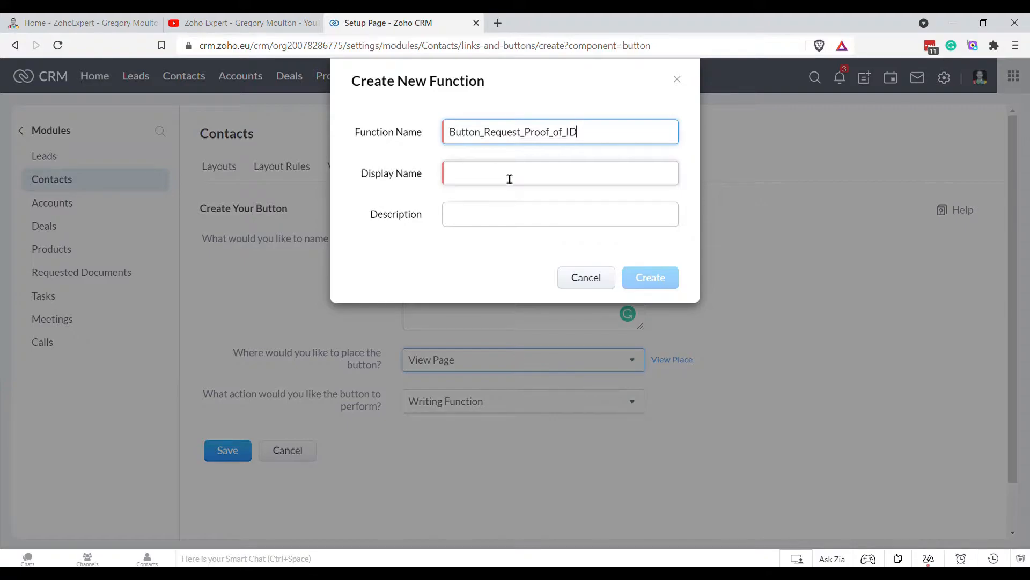
type("_from_Contact")
- Set the display name to Button_Request_Proof_of_ID_from_Contact and create the function
left_click(509, 180)
type("Button_Reque")
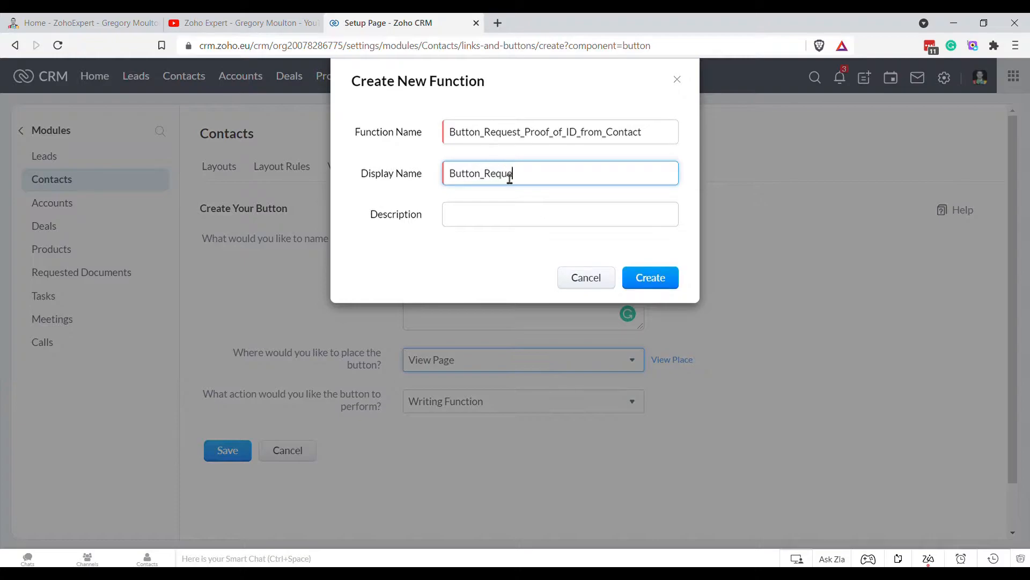
type("st_Proof_of_ID_from_Contact")
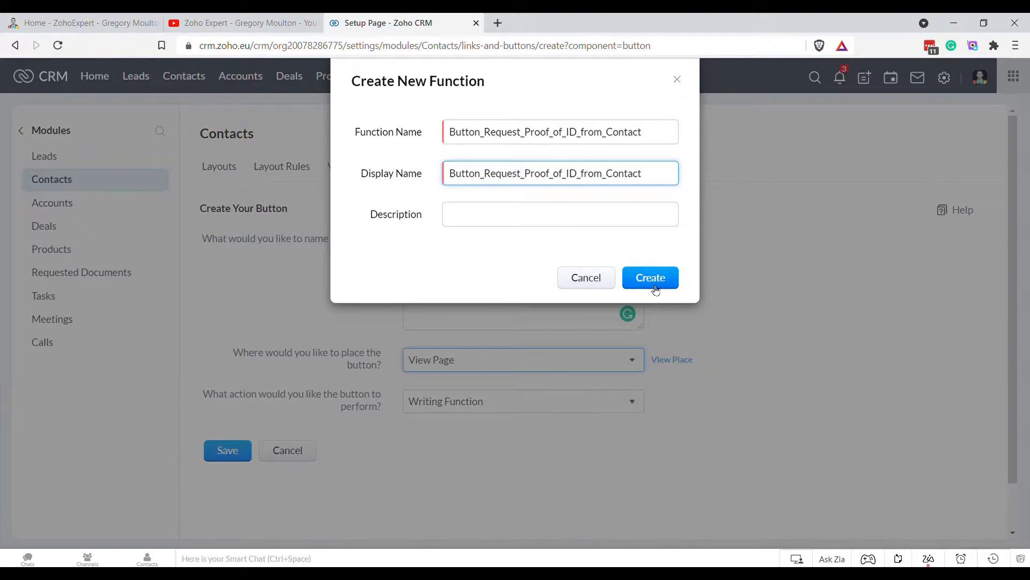
left_click(674, 279)
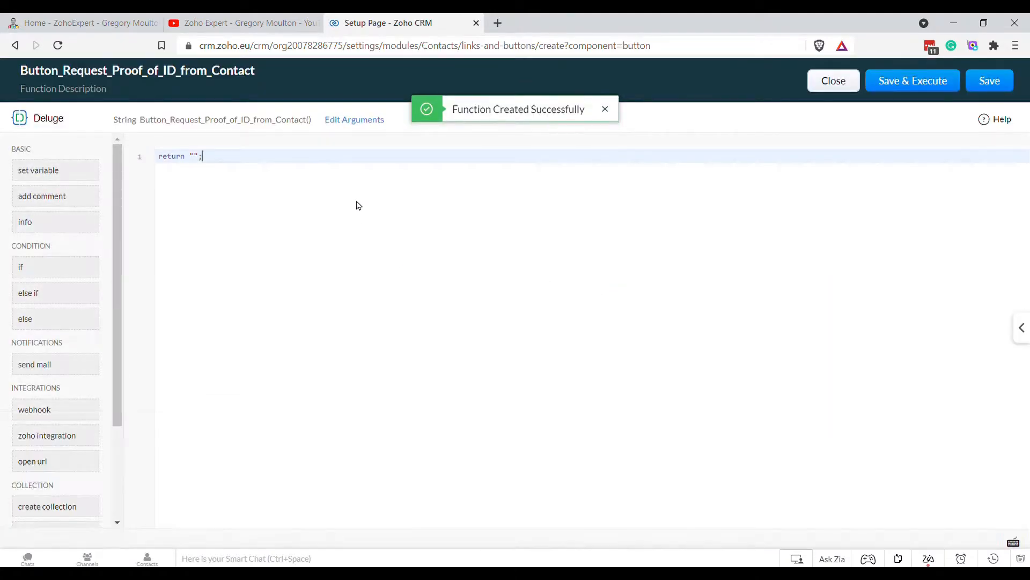
- Paste the copied function code and change the Requested_Document_Type value to Proof of ID
key("ctrl+v")
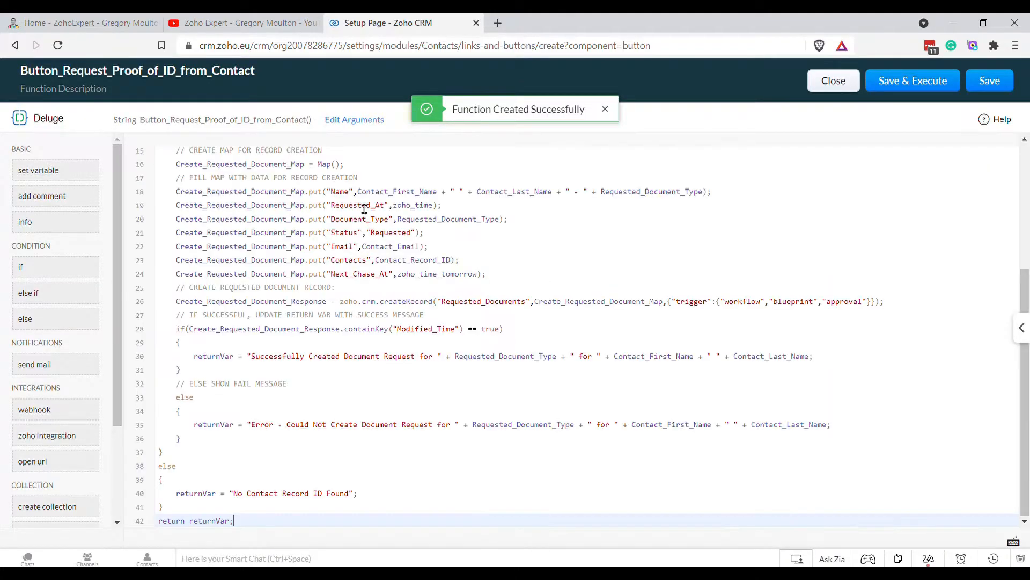
scroll(343, 241, "up", 10)
double_click(333, 157)
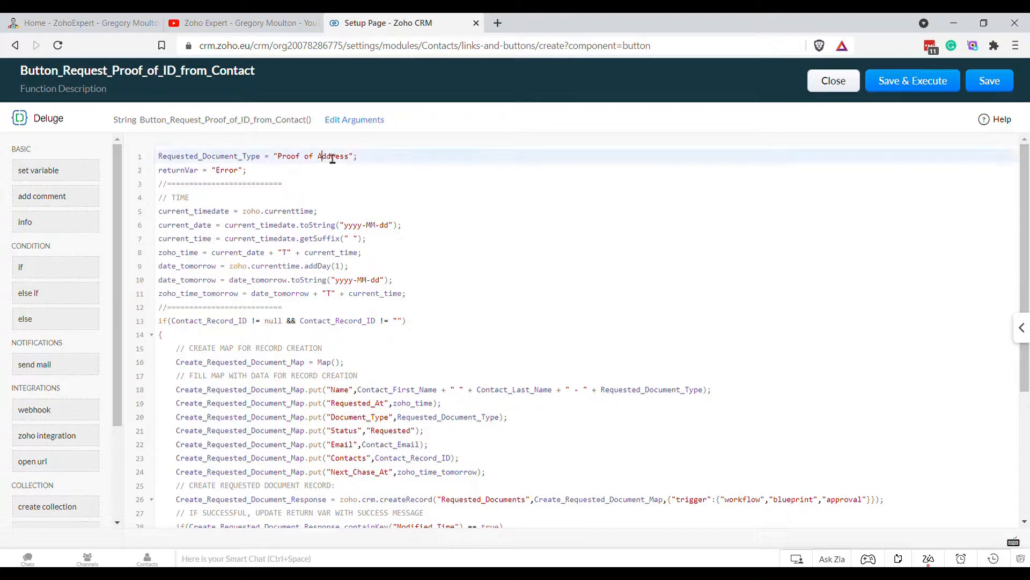
type("ID")
- Add a Contact_First_Name argument to the function and map it to the Contacts First Name field
left_click(341, 119)
left_click(370, 210)
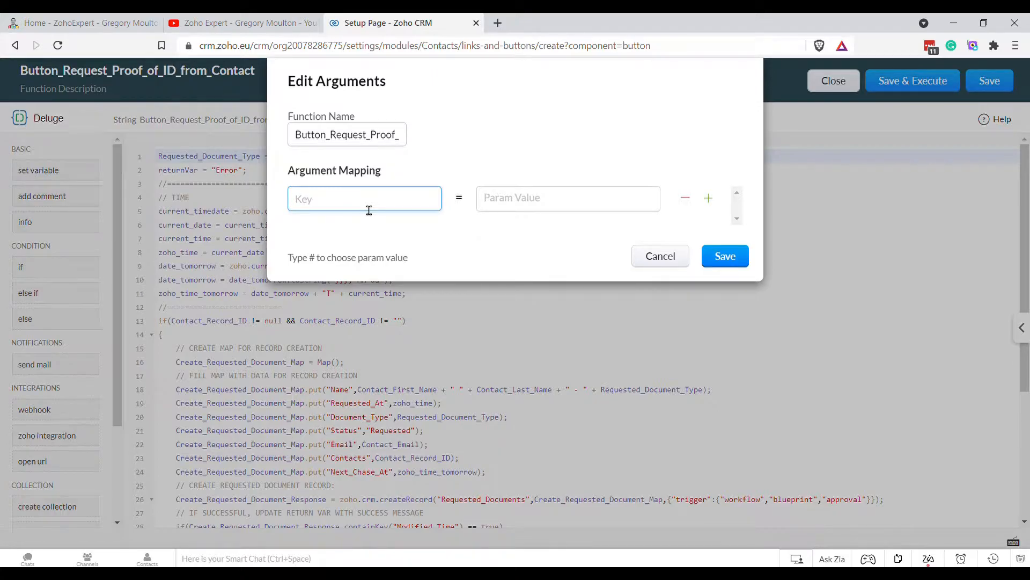
type("Contact_First_Name")
key("Tab")
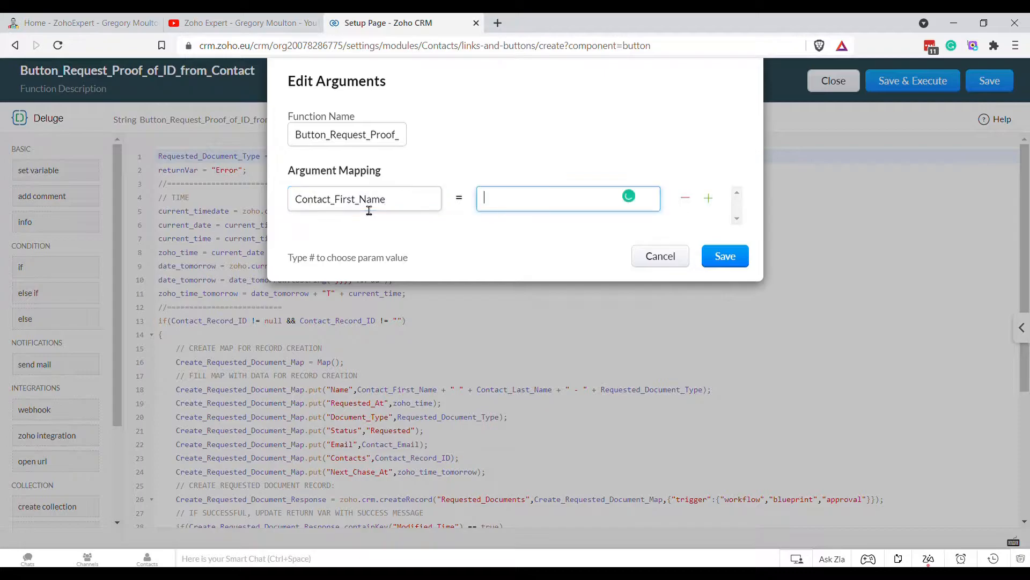
type("#")
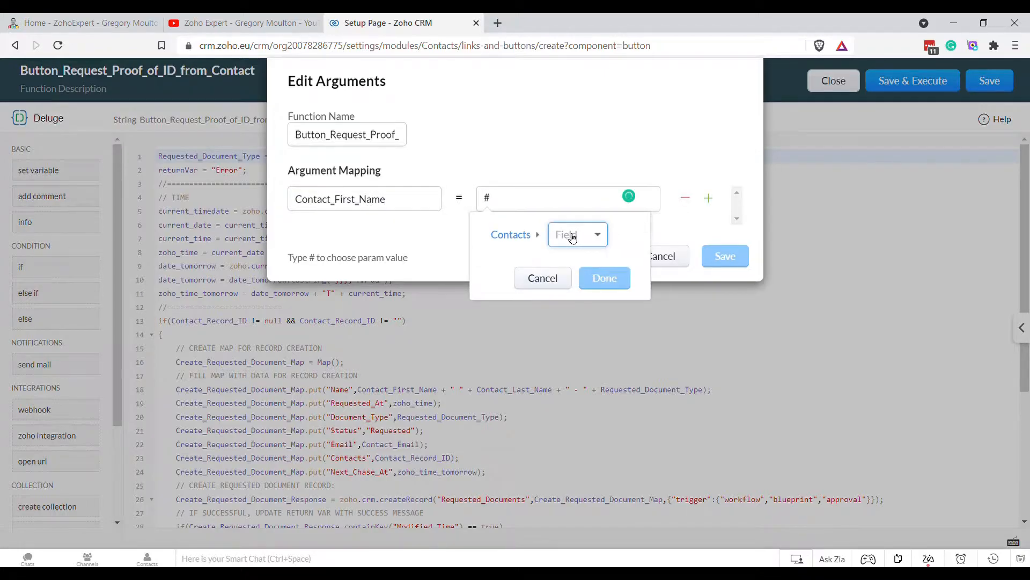
left_click(576, 235)
type("first")
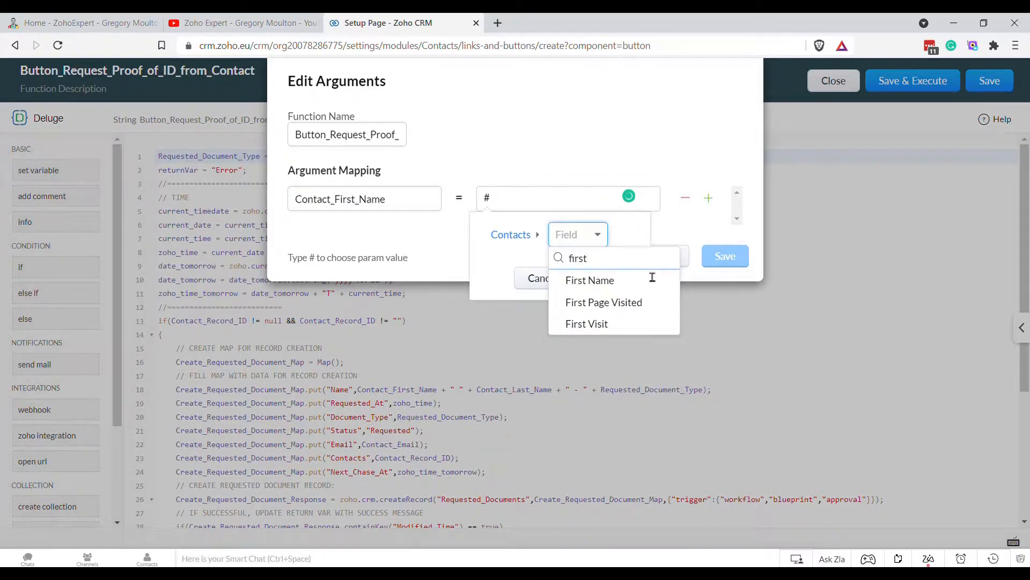
left_click(602, 279)
left_click(612, 278)
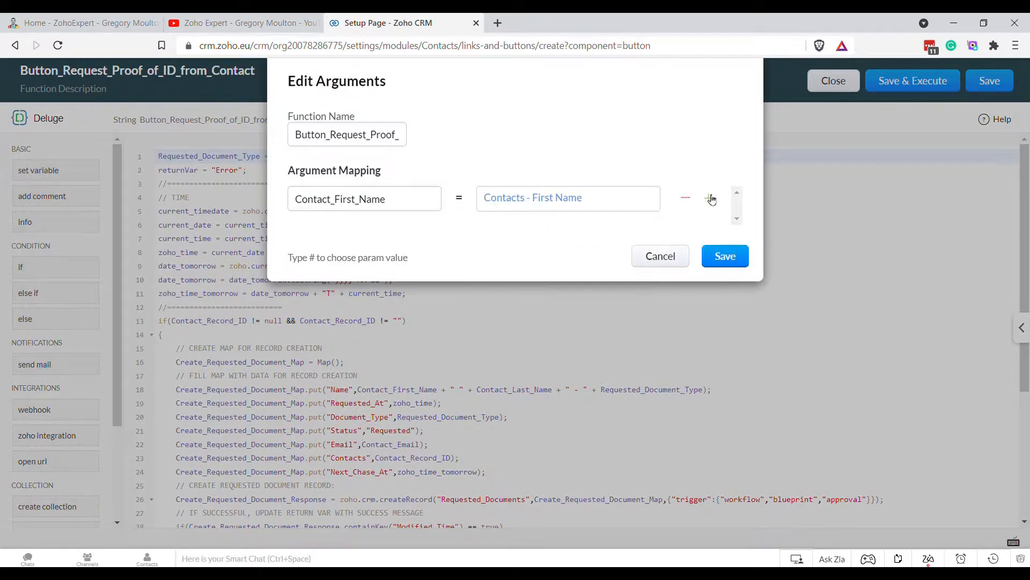
- Add a Contact_Last_Name argument and map it to the Contacts Last Name field
left_click(708, 198)
left_click(386, 243)
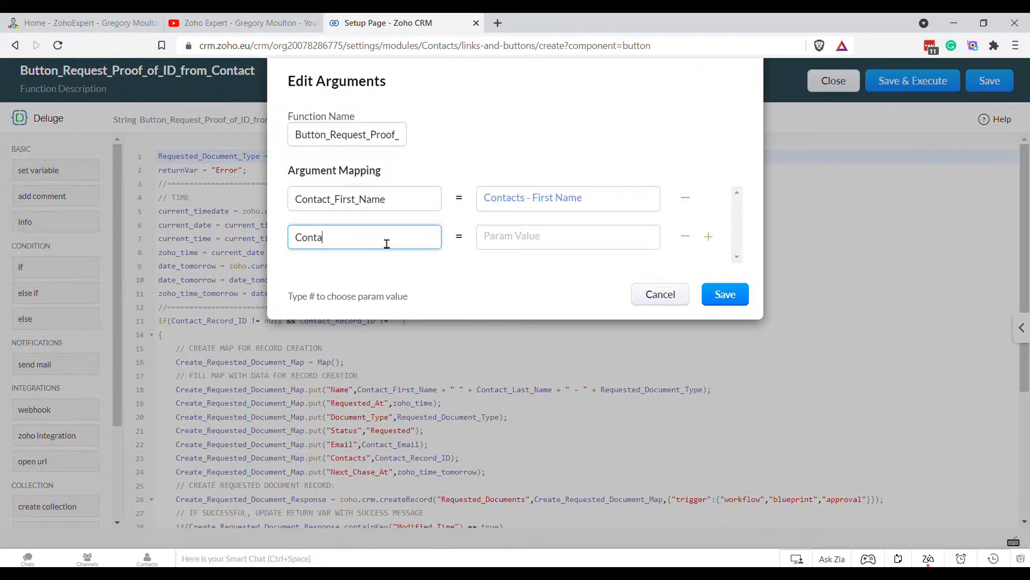
type("Contact_Last_Name")
key("Tab")
type("#")
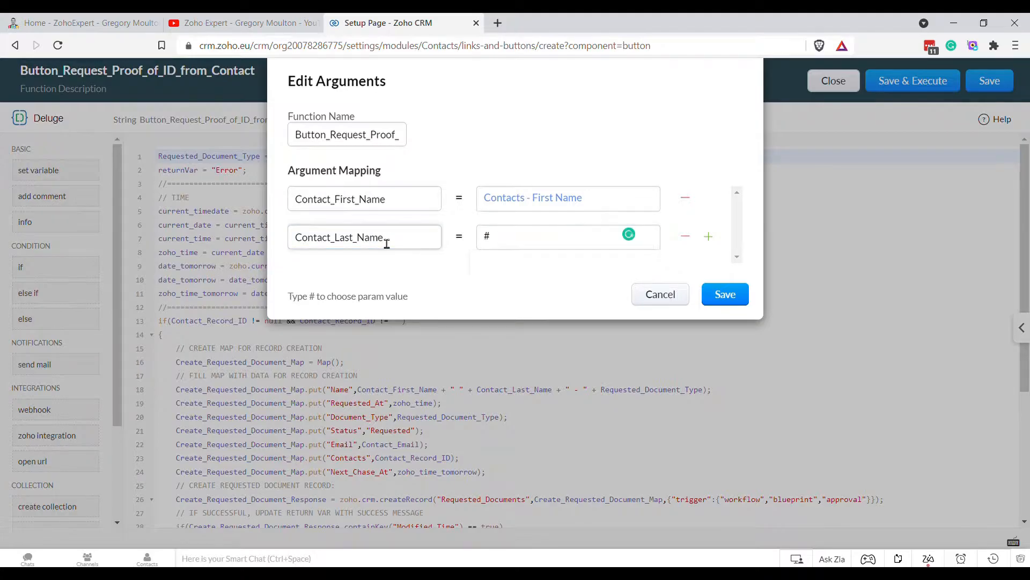
left_click(599, 275)
type("last")
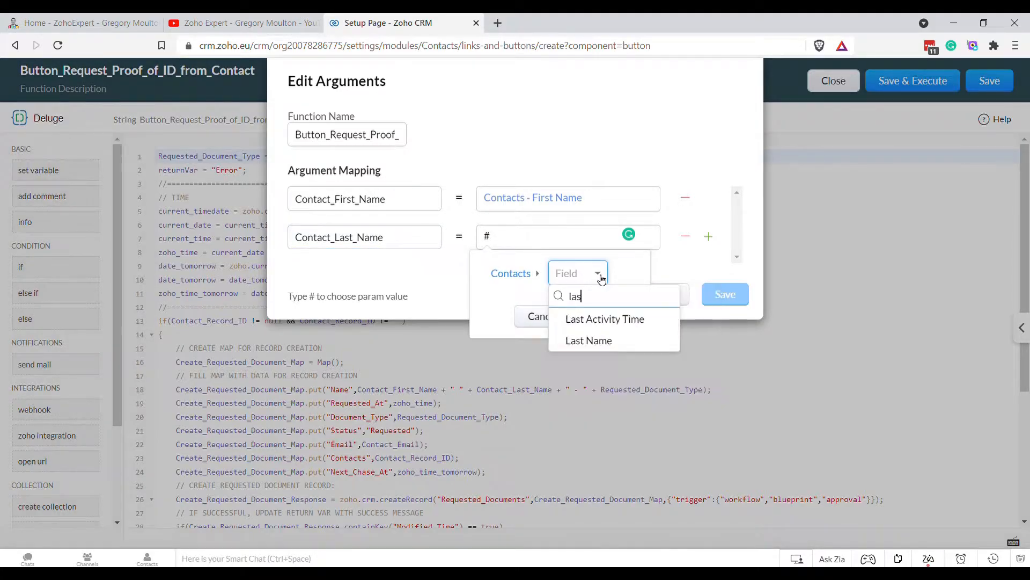
left_click(589, 342)
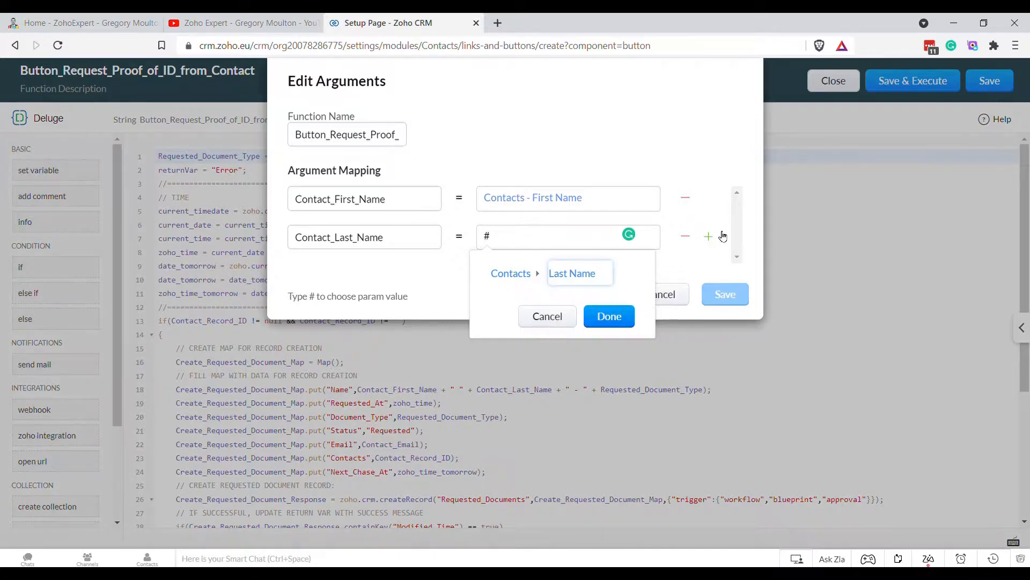
- Add a Contact_Email argument and map it to the Contacts Email field
left_click(709, 237)
left_click(309, 278)
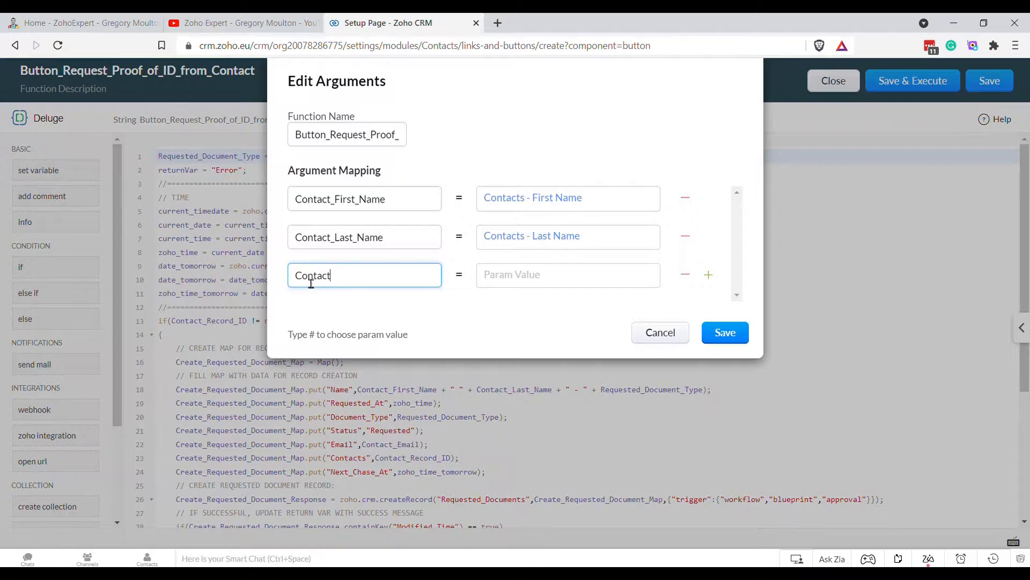
left_click(548, 283)
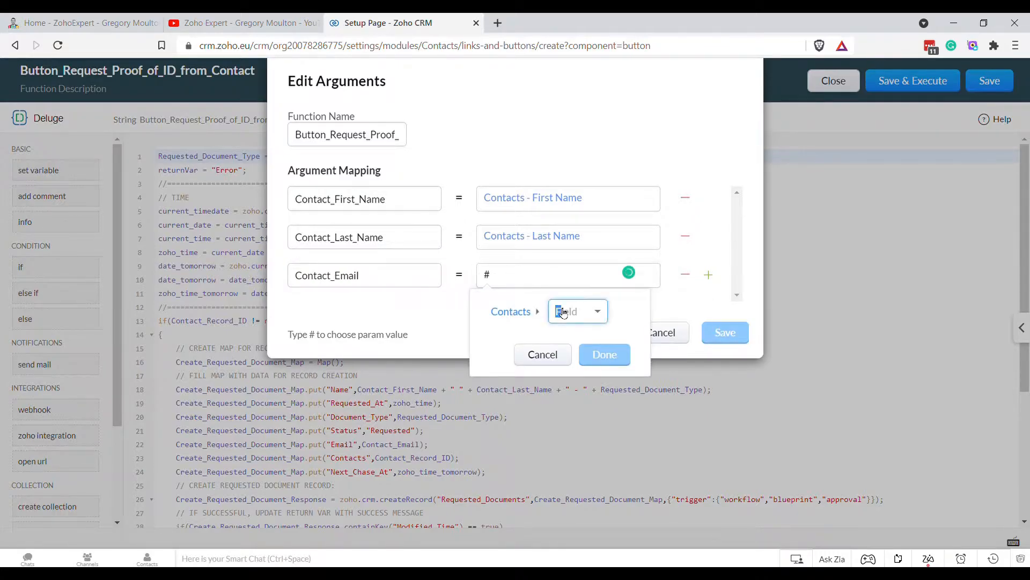
left_click(565, 312)
type("ema")
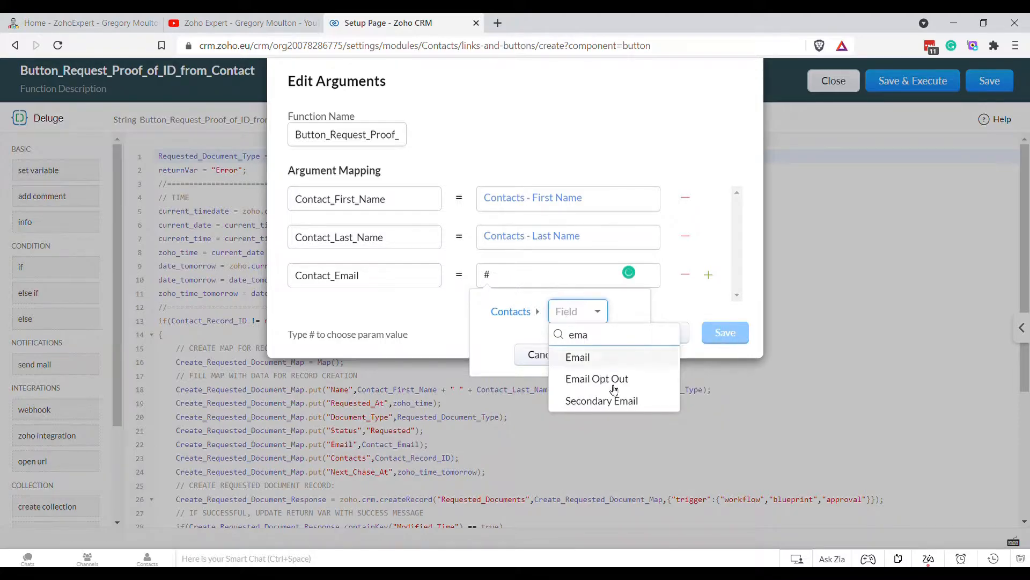
left_click(593, 358)
left_click(612, 358)
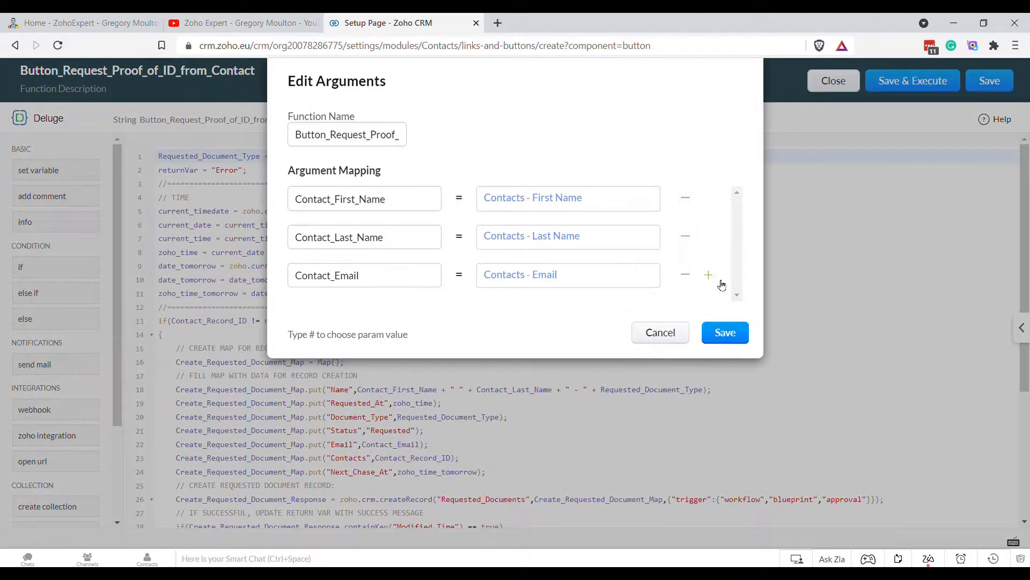
- Add a Contact_Record_ID argument mapped to the Contacts Contact Id field, and save the argument mapping
left_click(708, 275)
left_click(353, 325)
type("Cont")
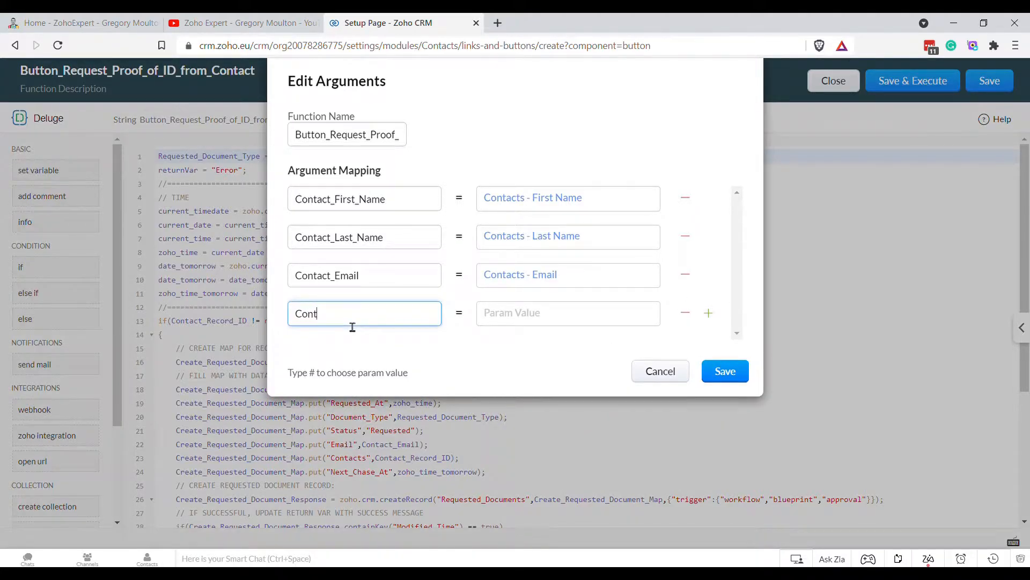
type("act_Record_ID")
key("Tab")
type("#")
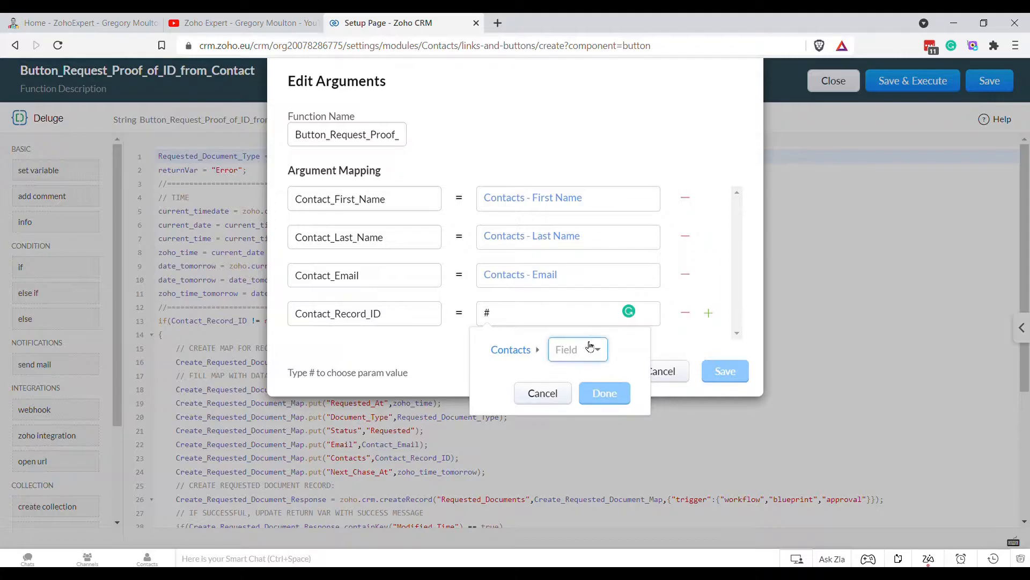
left_click(590, 347)
left_click(613, 401)
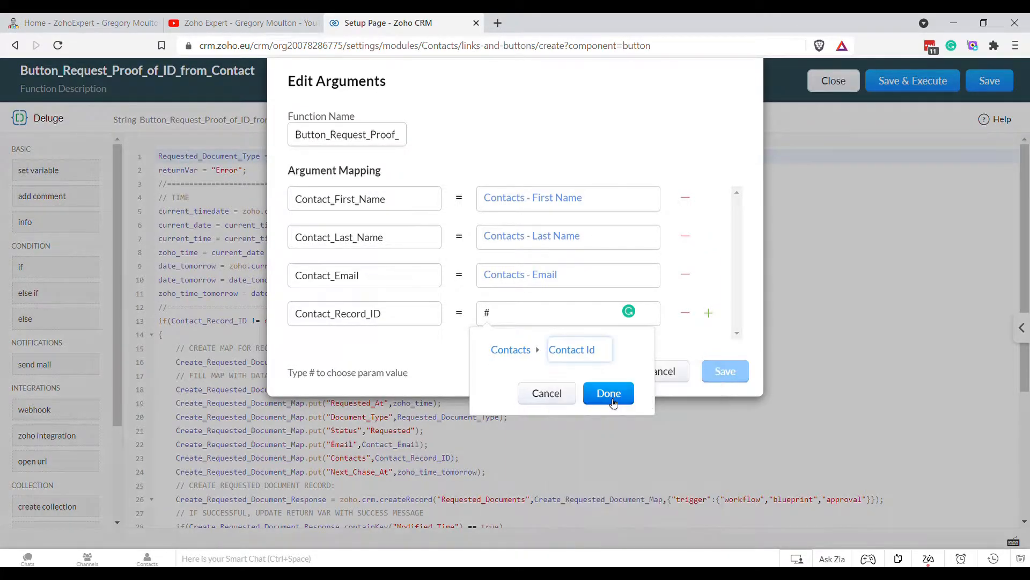
left_click(607, 394)
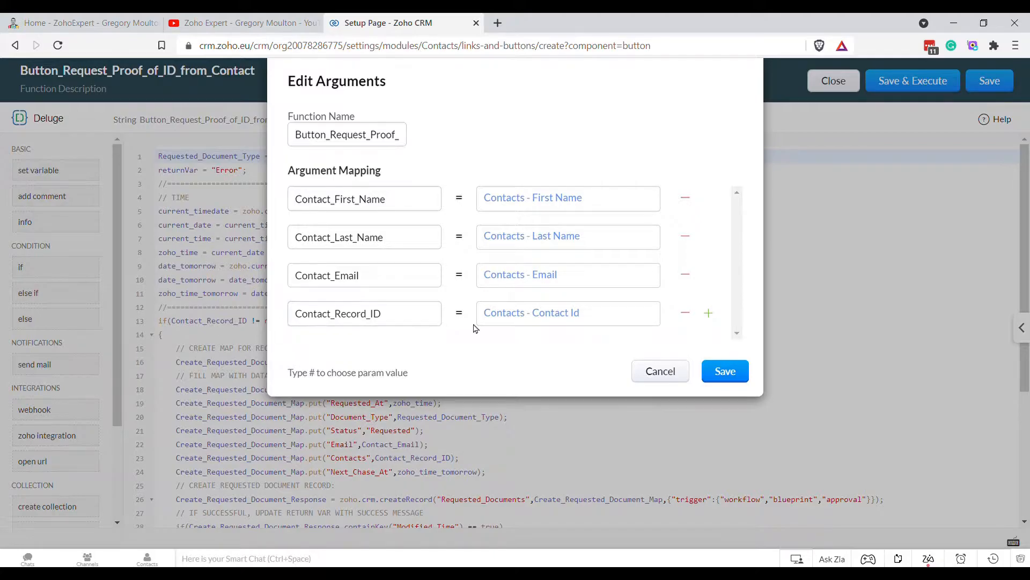
left_click(725, 372)
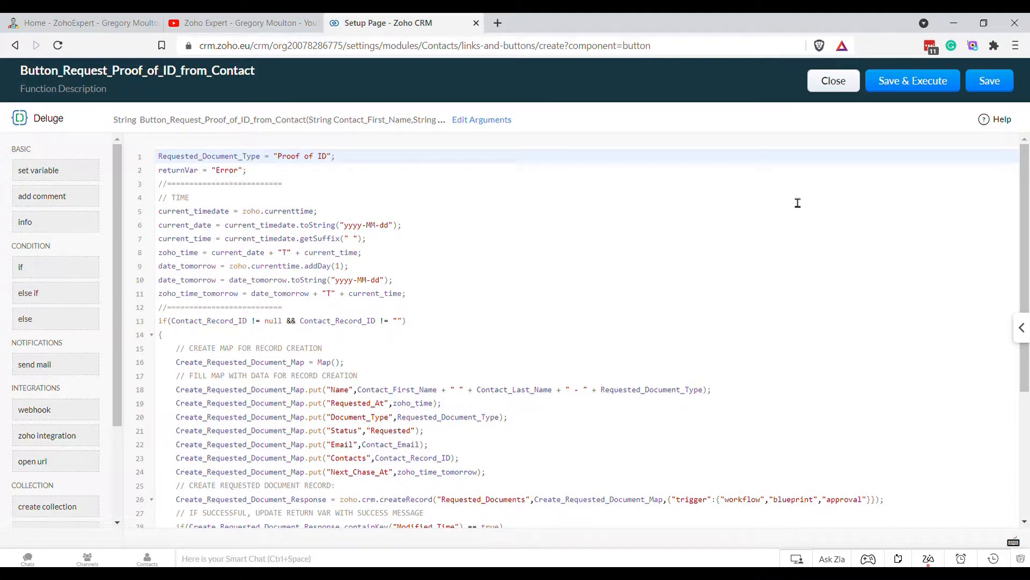
- Save the Button_Request_Proof_of_ID_from_Contact function and the Request Proof of ID button
left_click(944, 80)
left_click(522, 429)
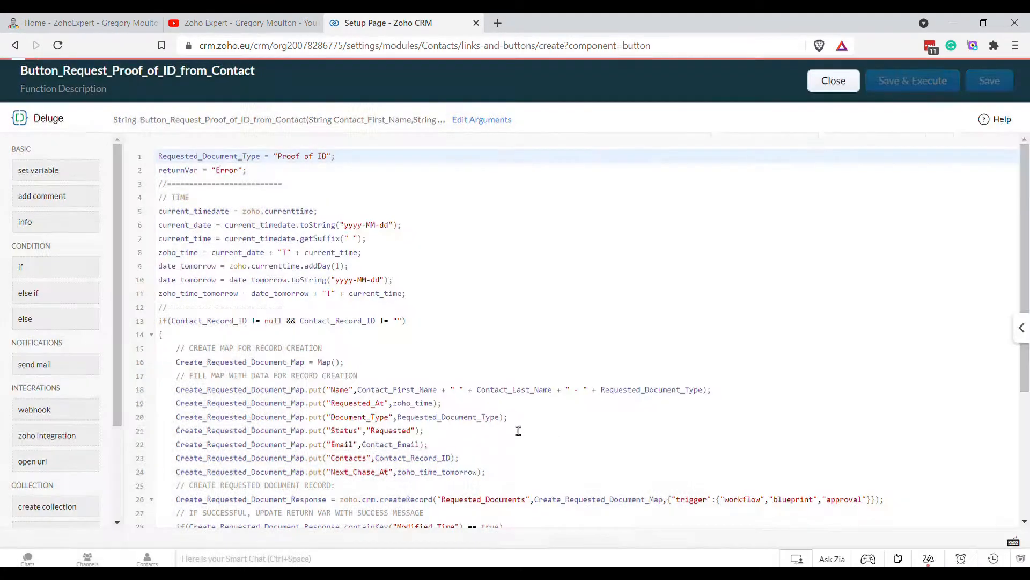
left_click(995, 80)
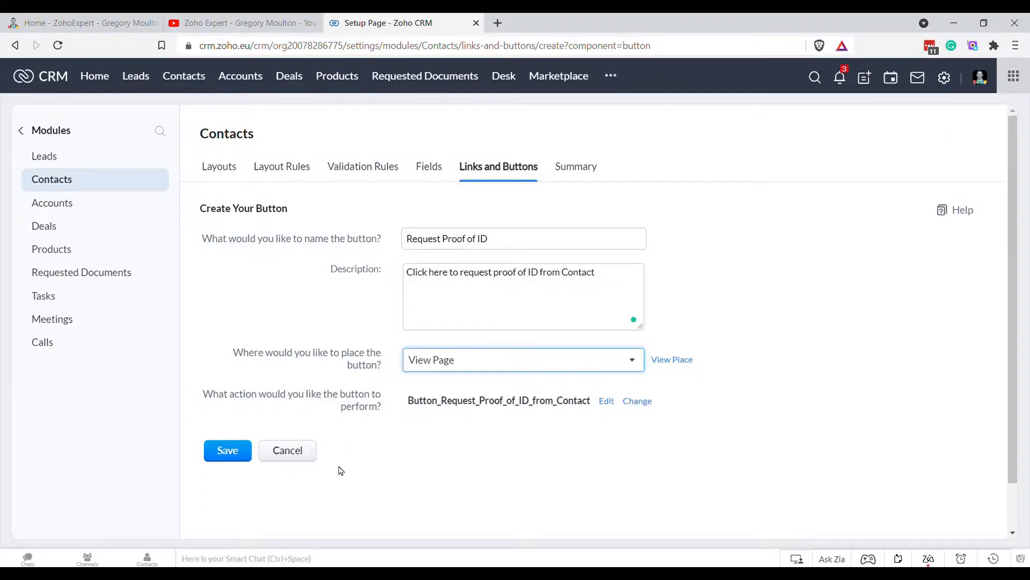
left_click(225, 457)
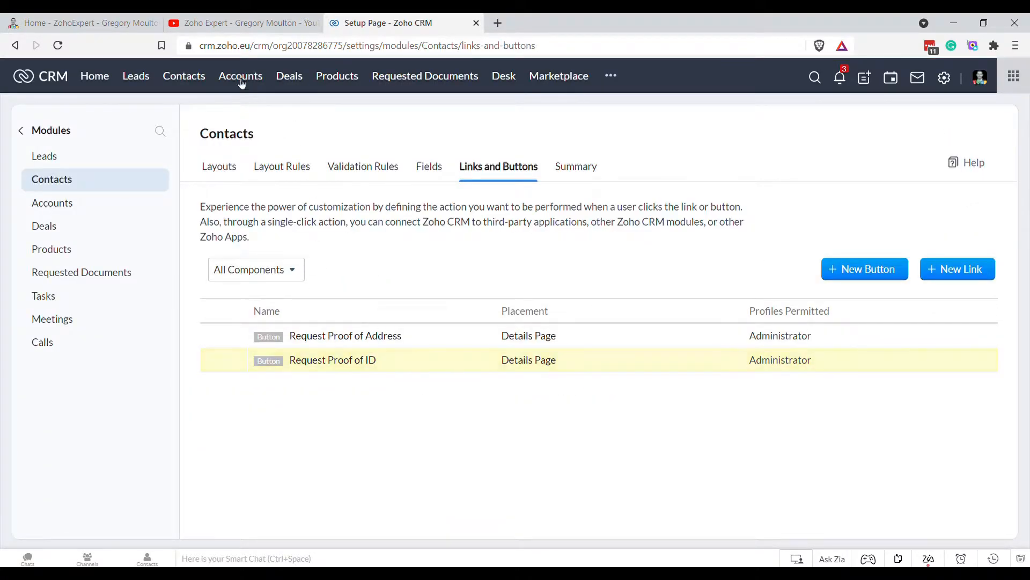
- Run Request Proof of ID from the second contact's record in Contacts, dismiss the message, and open the Requested Documents list
middle_click(196, 81)
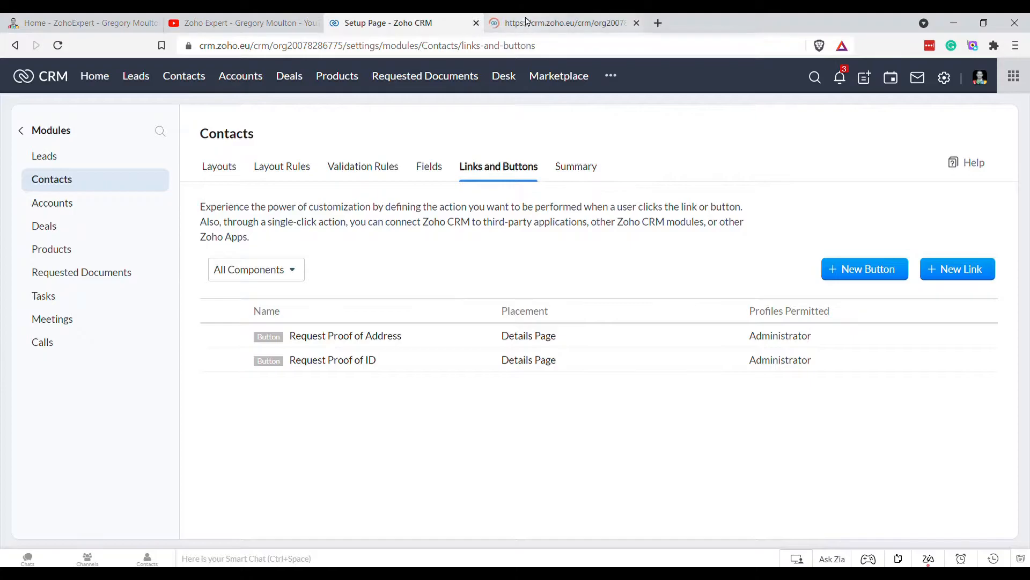
left_click(515, 23)
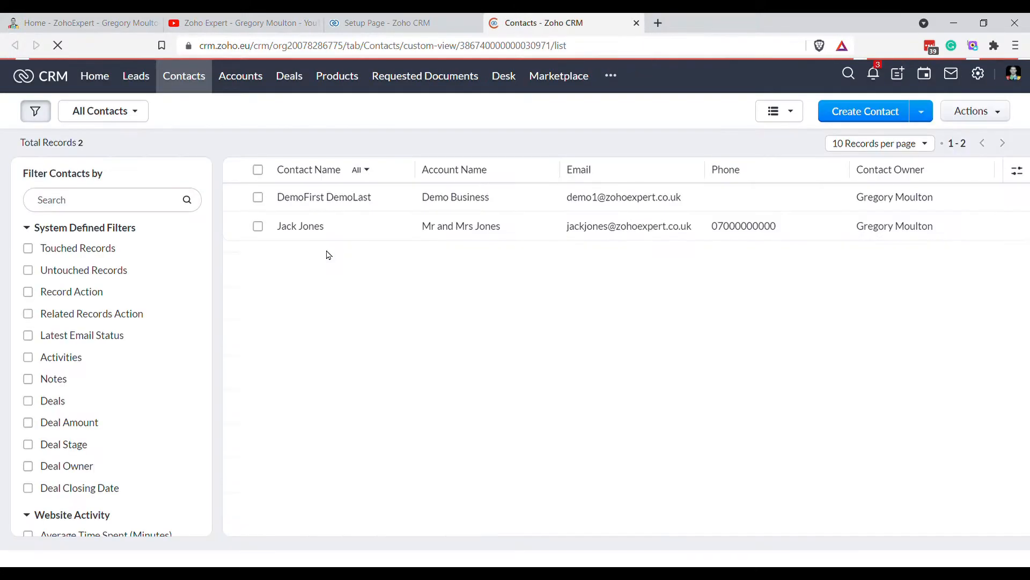
left_click(318, 235)
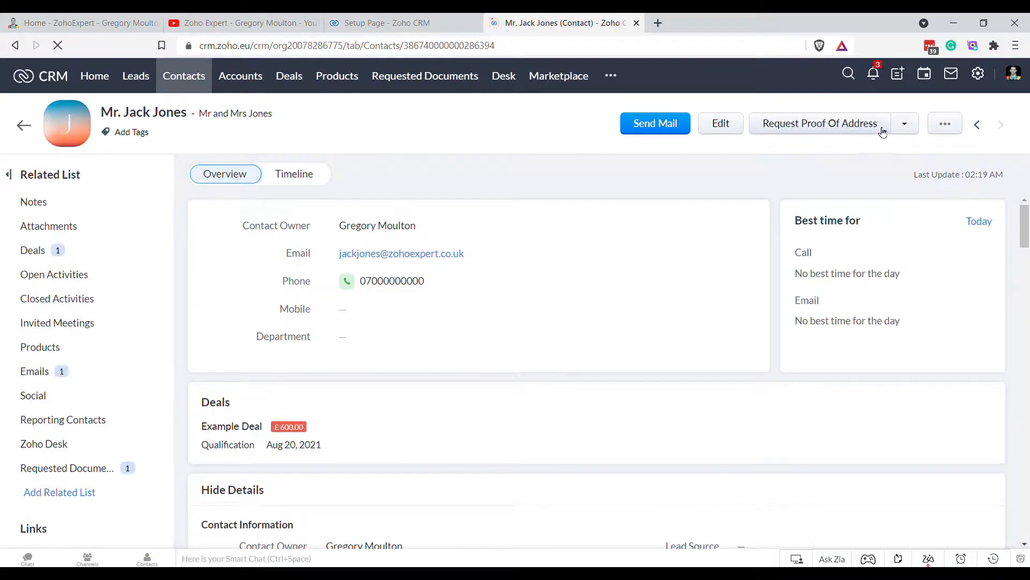
left_click(905, 129)
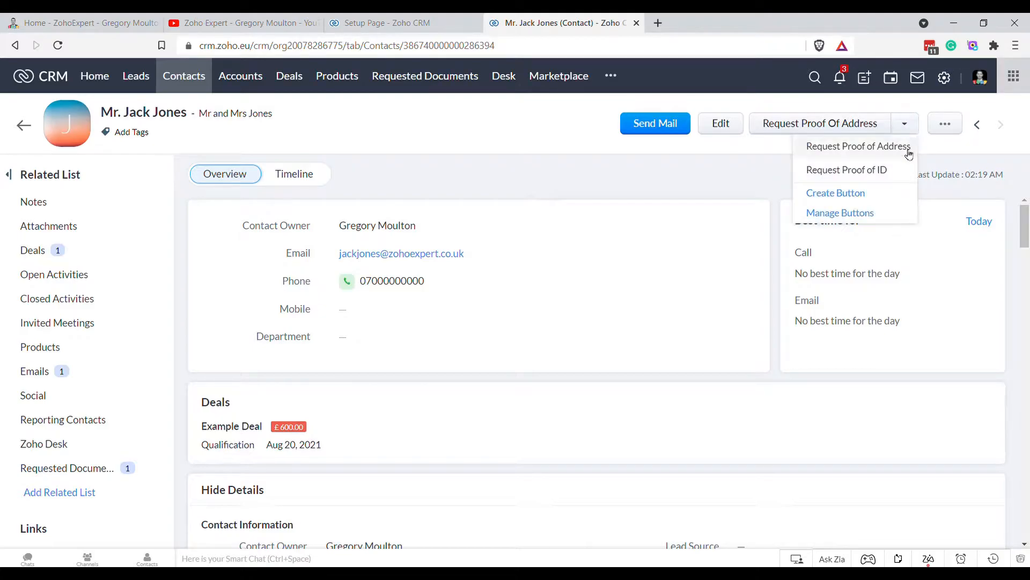
left_click(870, 172)
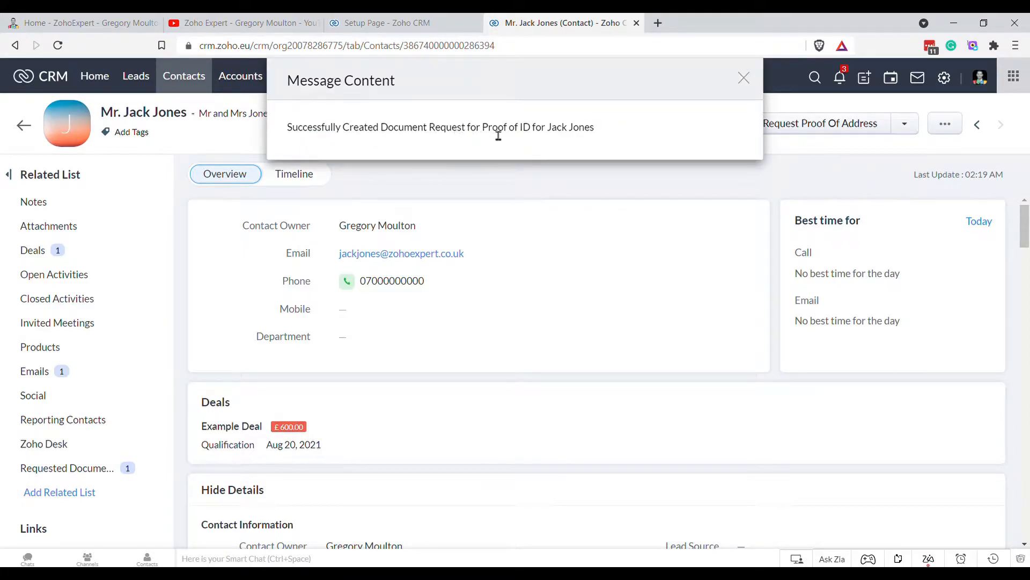
left_click(745, 78)
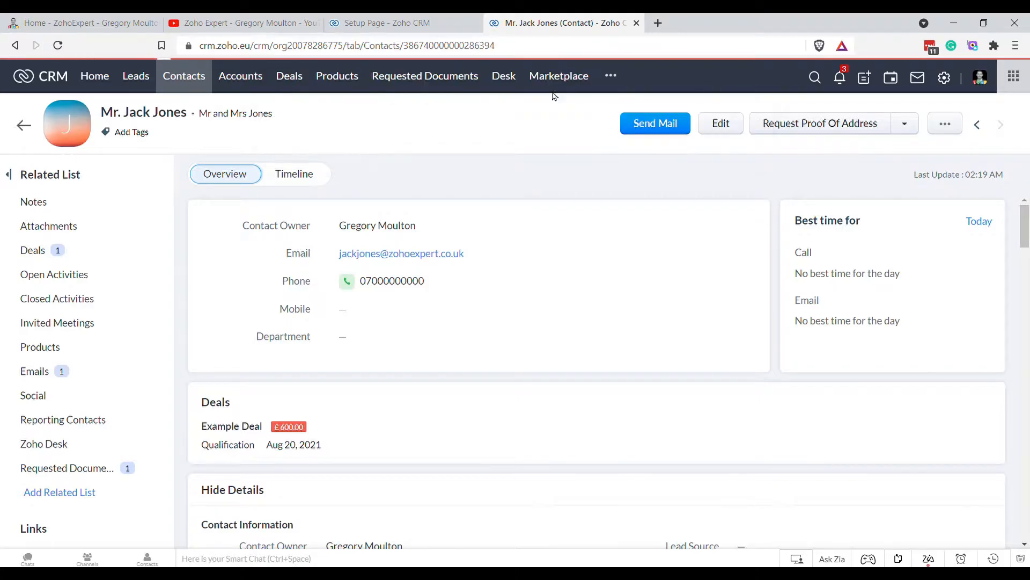
left_click(428, 76)
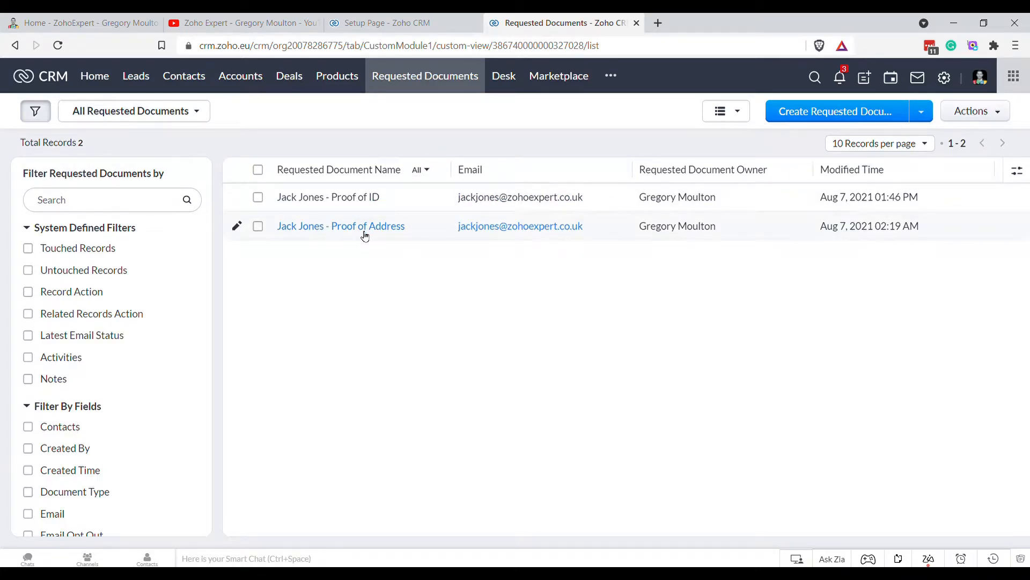
- Switch to Zoho Mail in a new tab, read the Proof of ID request email, and check its linked upload form
left_click(663, 25)
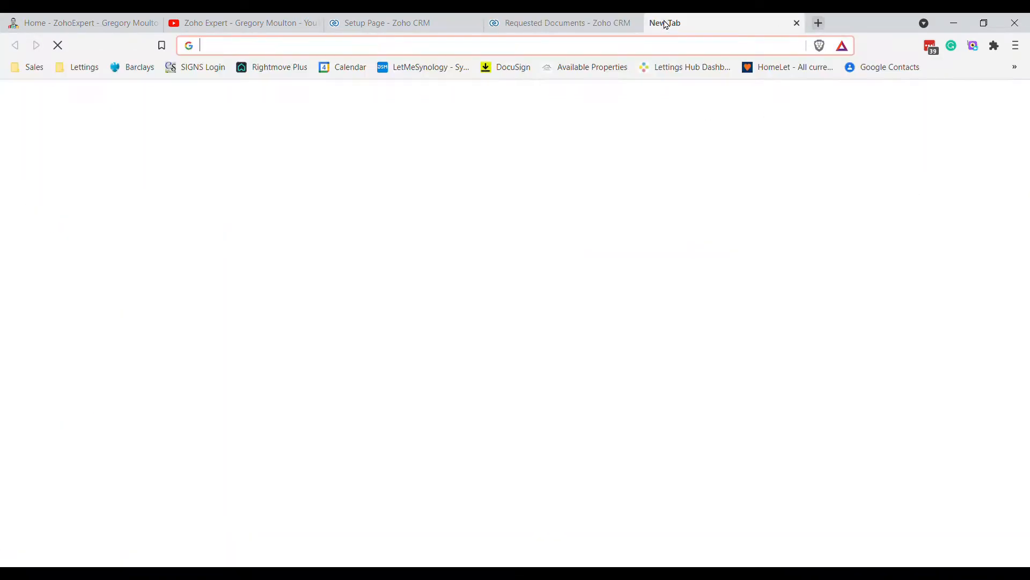
type("mail")
key("Return")
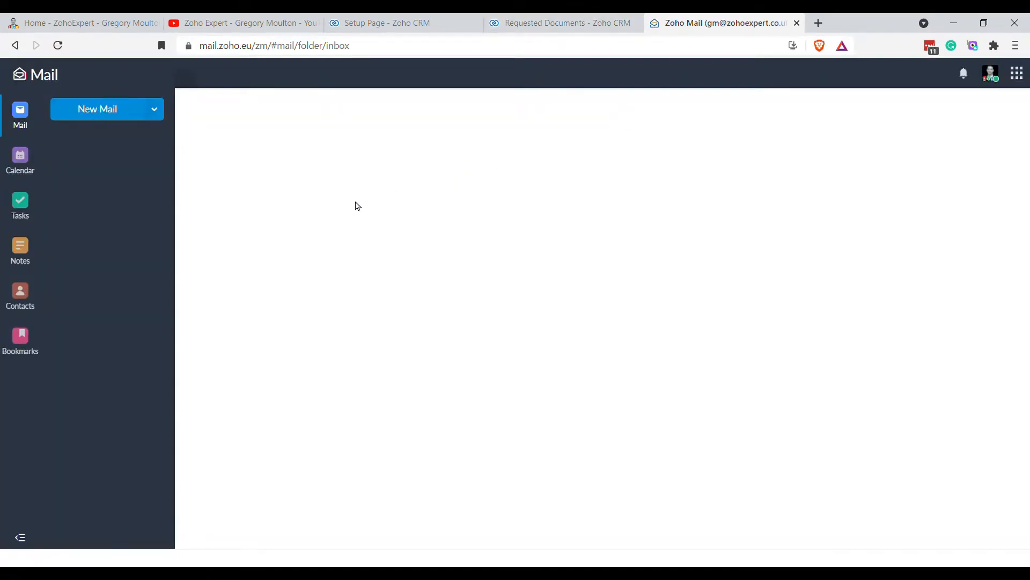
left_click(300, 154)
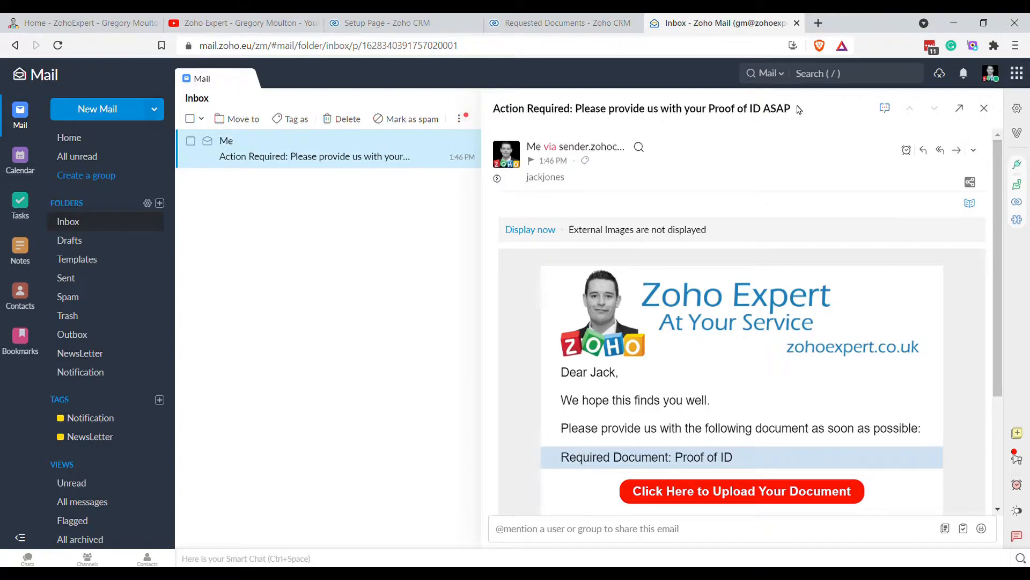
scroll(835, 310, "down", 1)
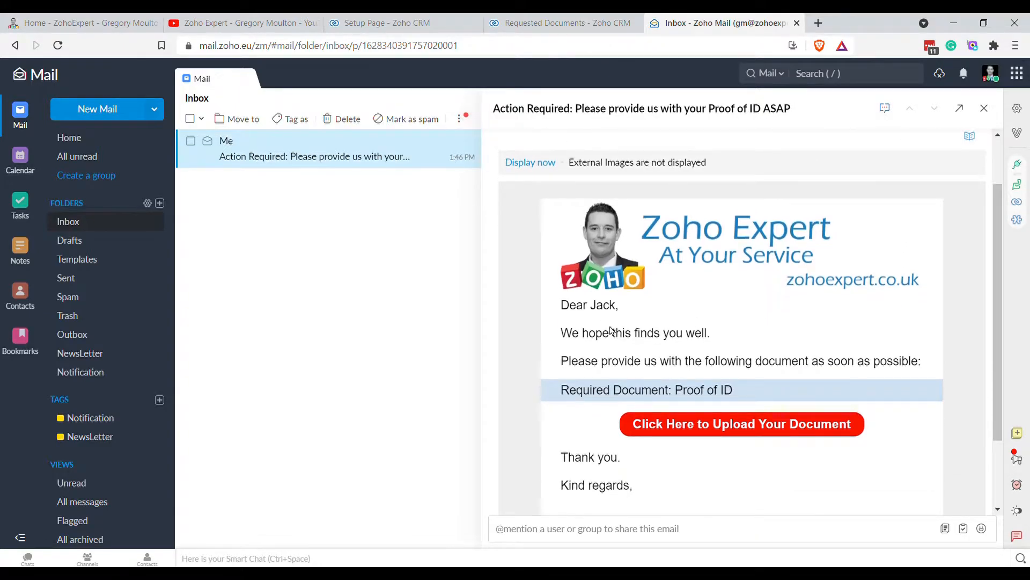
scroll(761, 344, "down", 2)
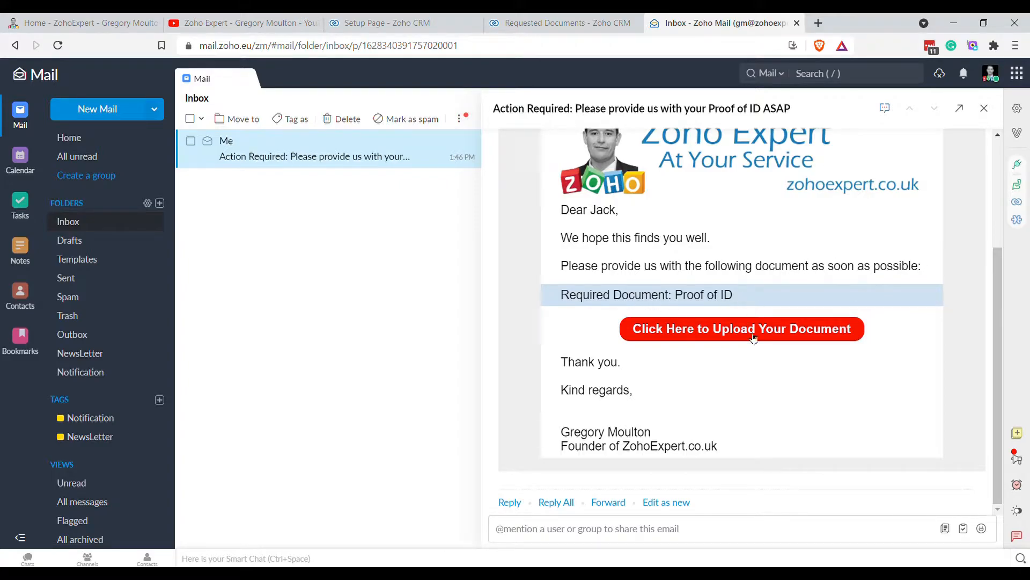
left_click(730, 338)
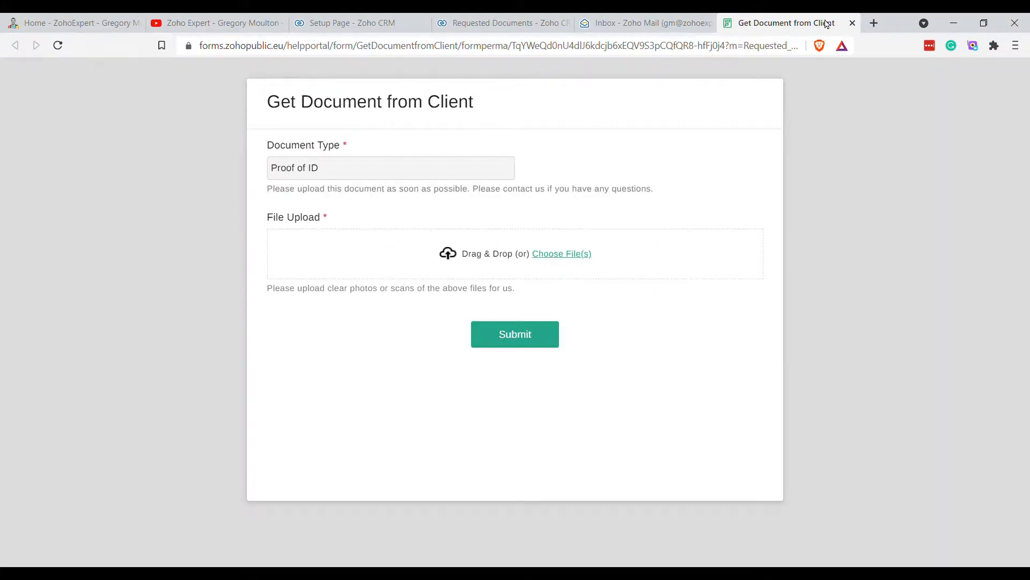
left_click(852, 23)
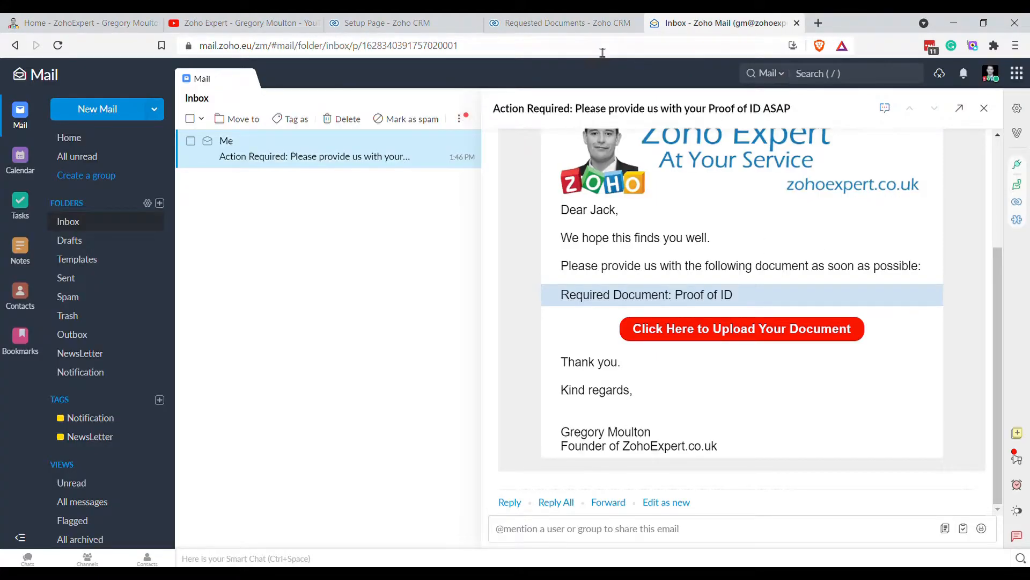
left_click(550, 26)
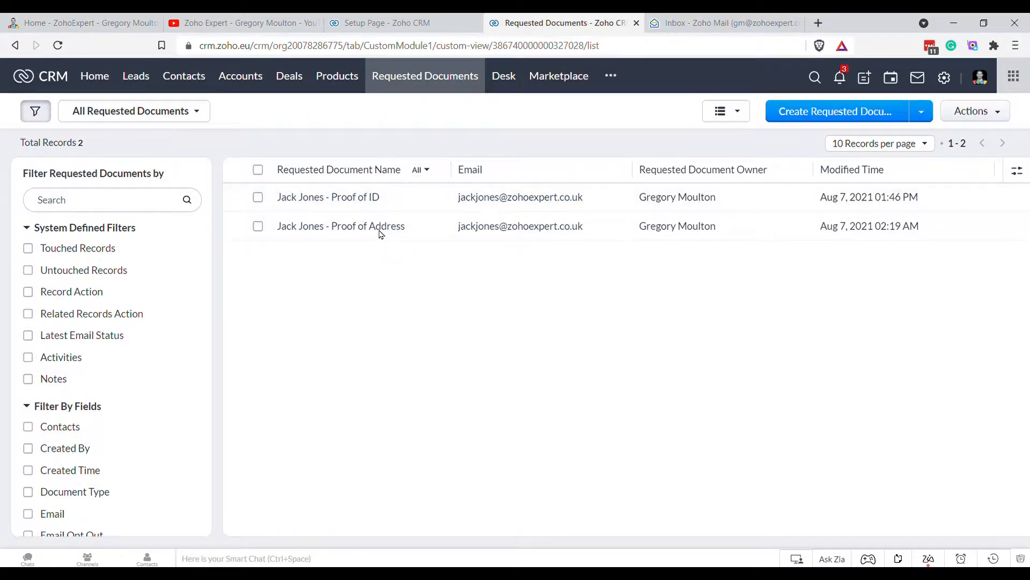
left_click(410, 26)
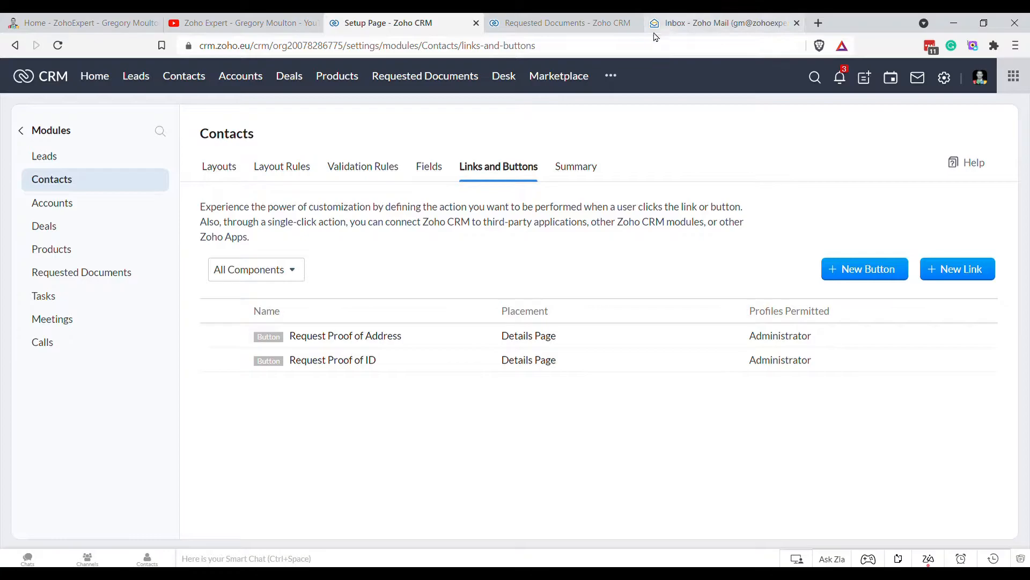
left_click(678, 21)
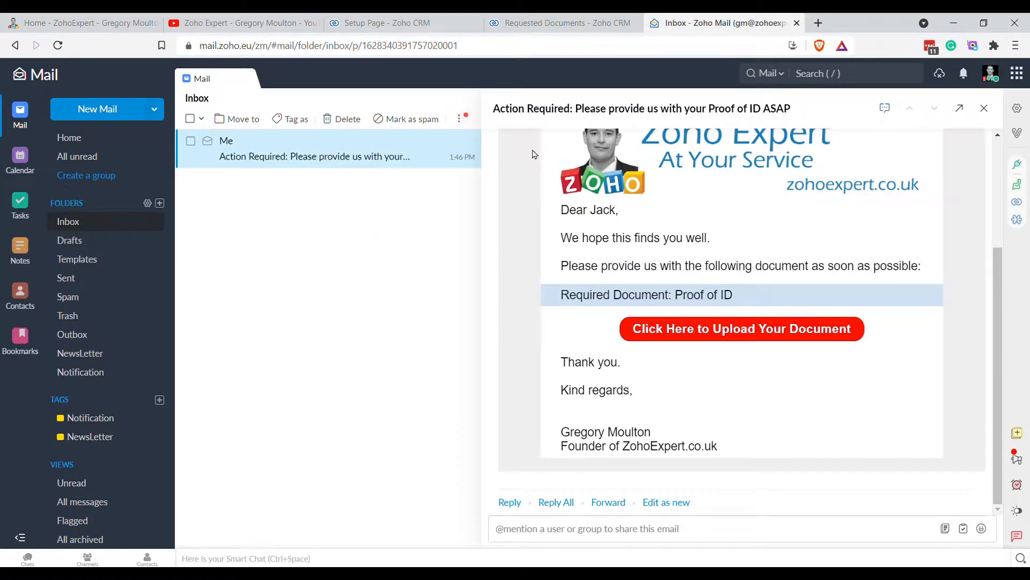
- Start a new custom view for the Requested Documents module and name it Outstanding Documents
left_click(544, 23)
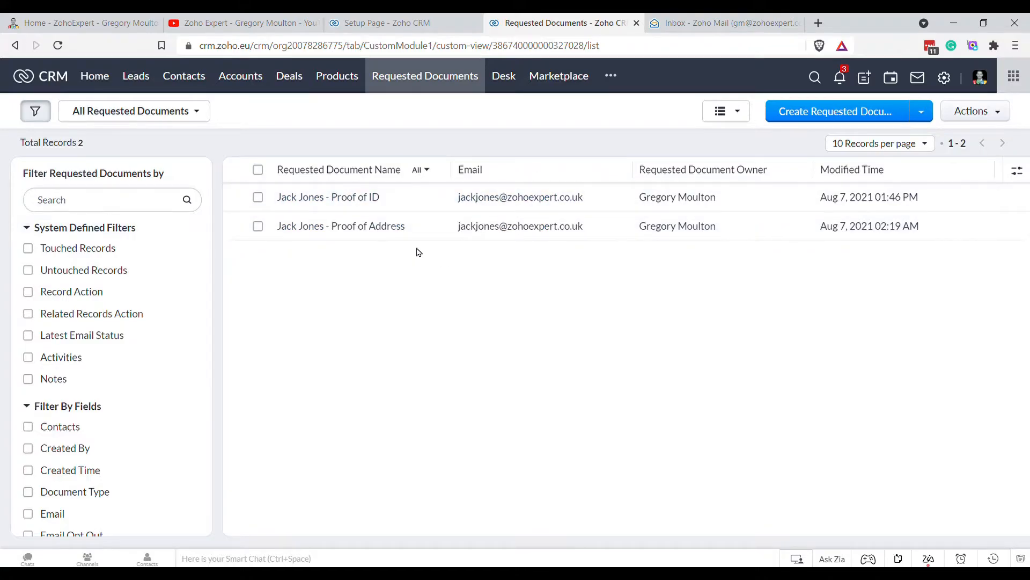
left_click(202, 120)
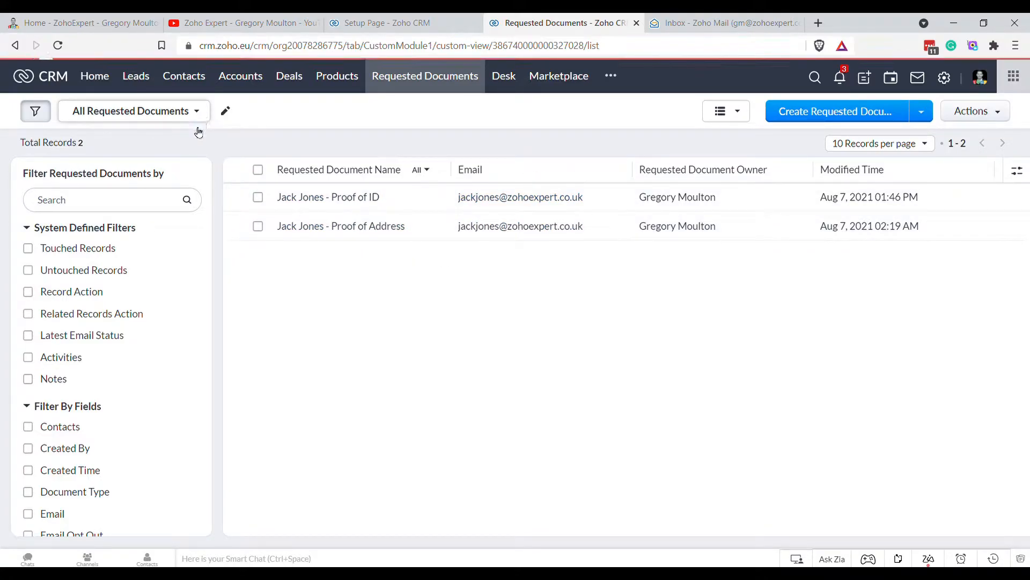
left_click(139, 304)
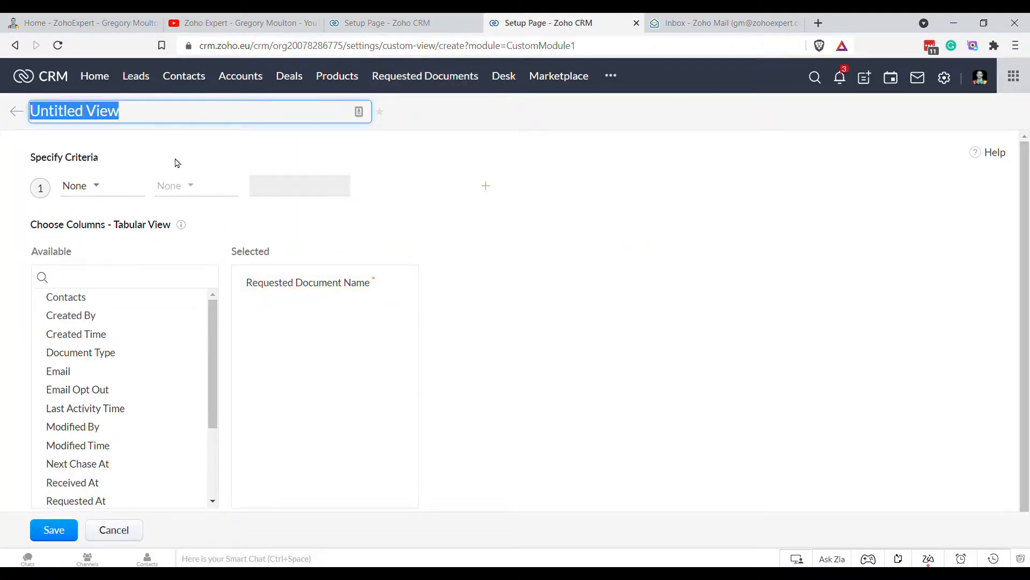
type("Outstandin")
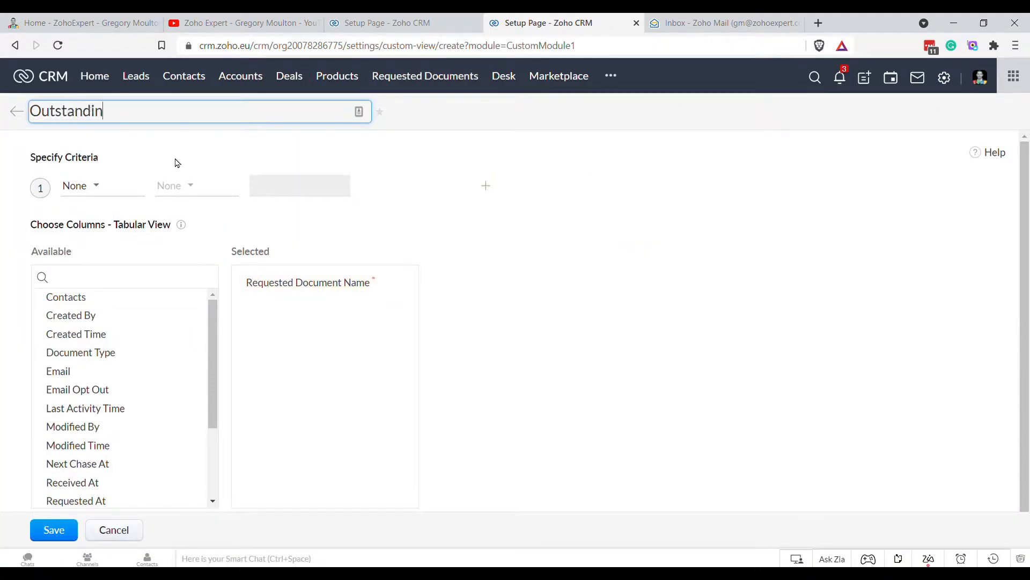
type("g Documetns")
- Set the view's criteria to Status is Partly Accepted, Rejected or Requested
left_click(85, 187)
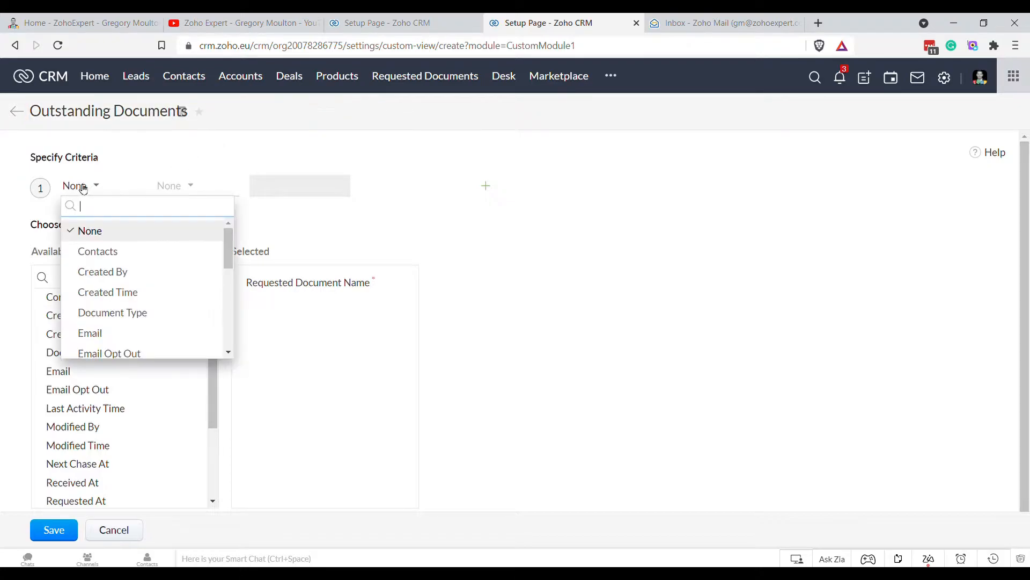
type("sta")
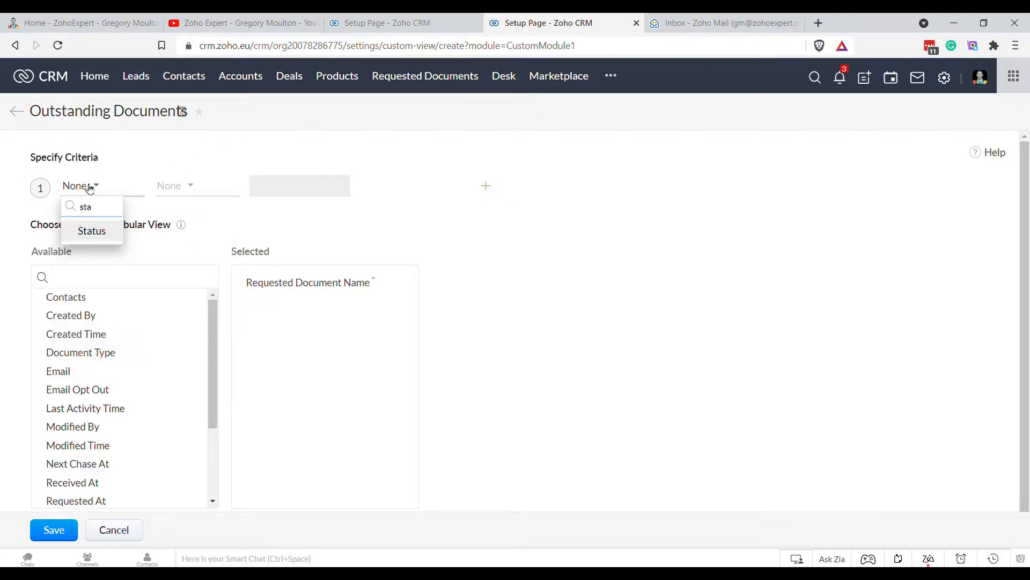
left_click(88, 231)
left_click(189, 187)
left_click(197, 230)
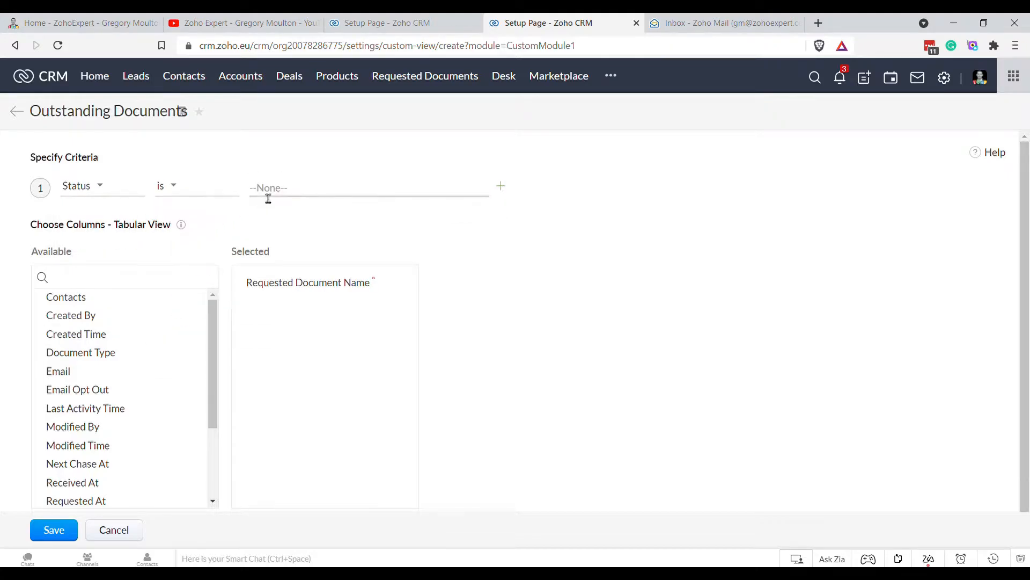
left_click(282, 192)
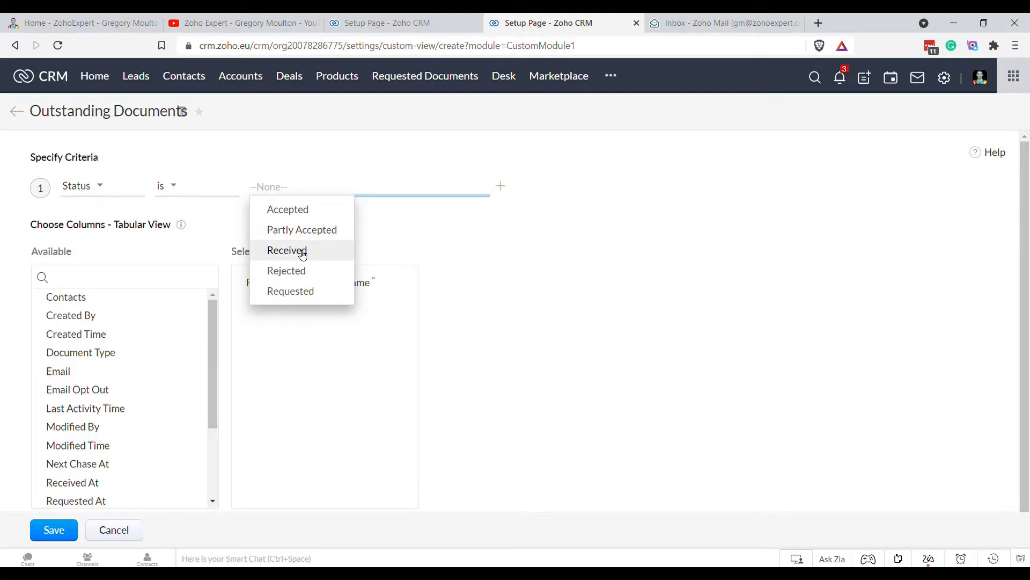
left_click(296, 271)
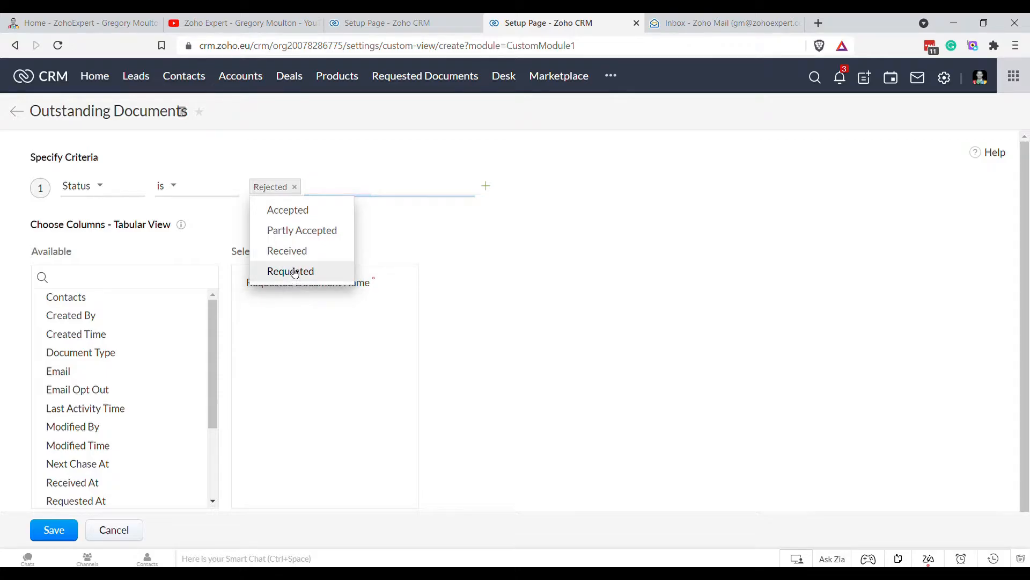
left_click(294, 273)
left_click(301, 233)
left_click(440, 265)
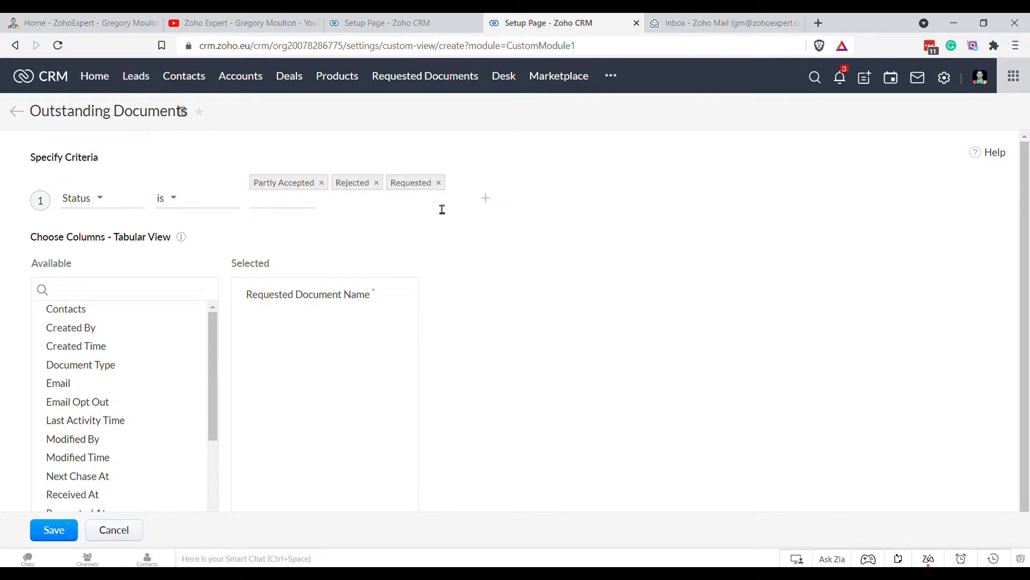
- Add the Document Type and Next Chase At columns to the view, ahead of Requested Document Name
type("type")
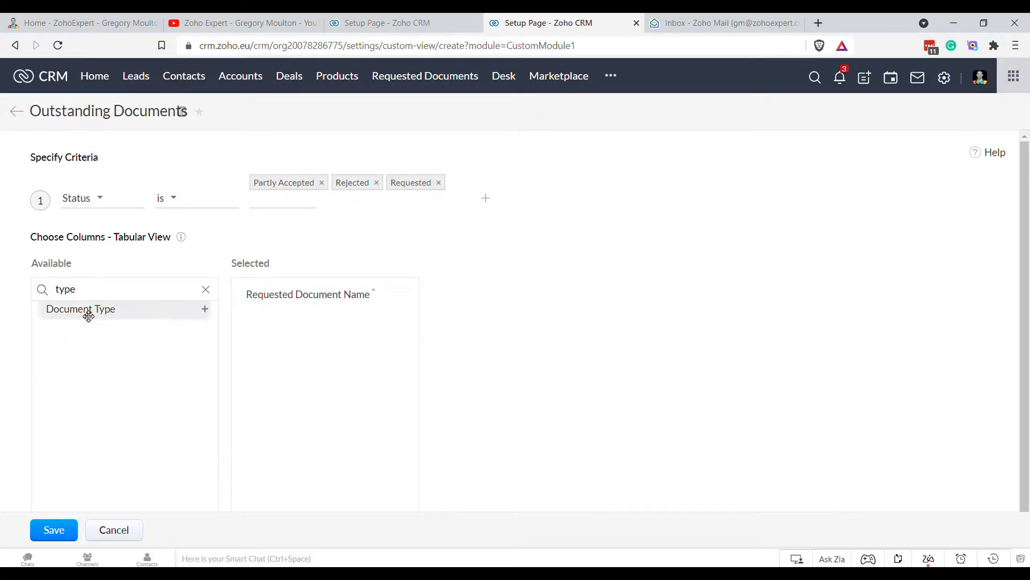
left_click_drag(88, 311, 279, 288)
double_click(93, 289)
type("nex")
left_click_drag(67, 315, 276, 308)
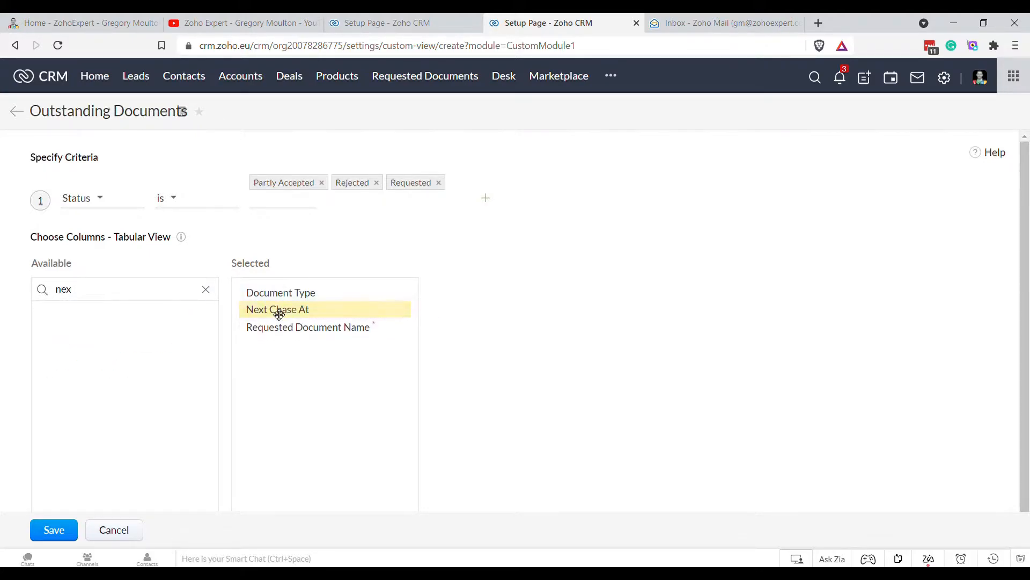
- Add the Requested At column before Next Chase At and the Contacts column after it
double_click(94, 292)
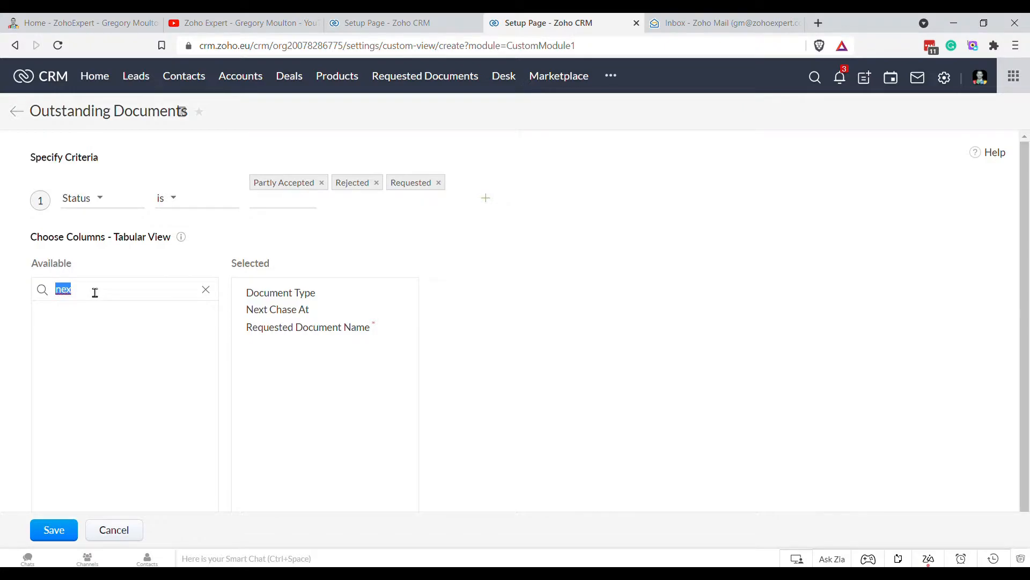
type("at")
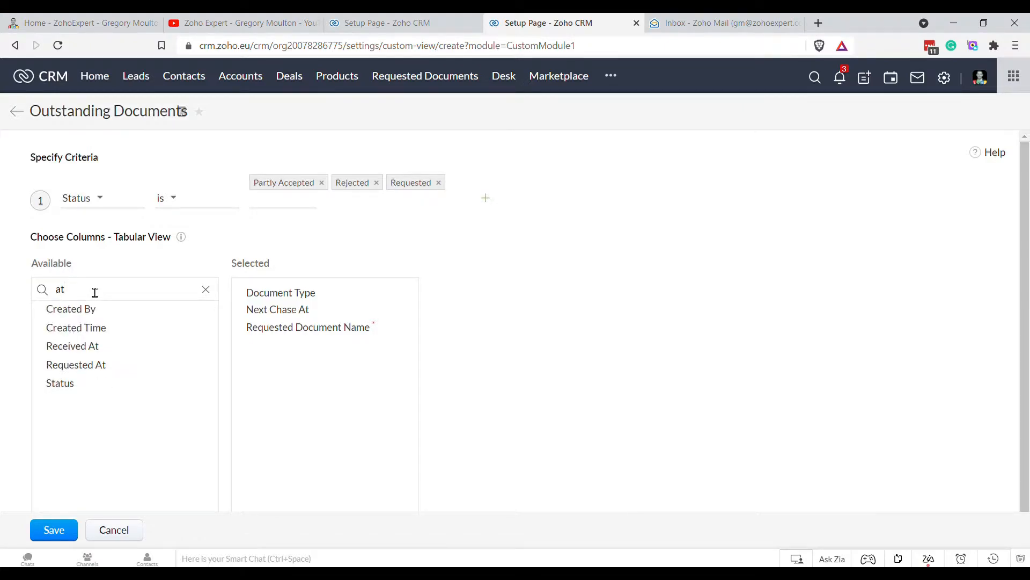
left_click_drag(71, 371, 274, 308)
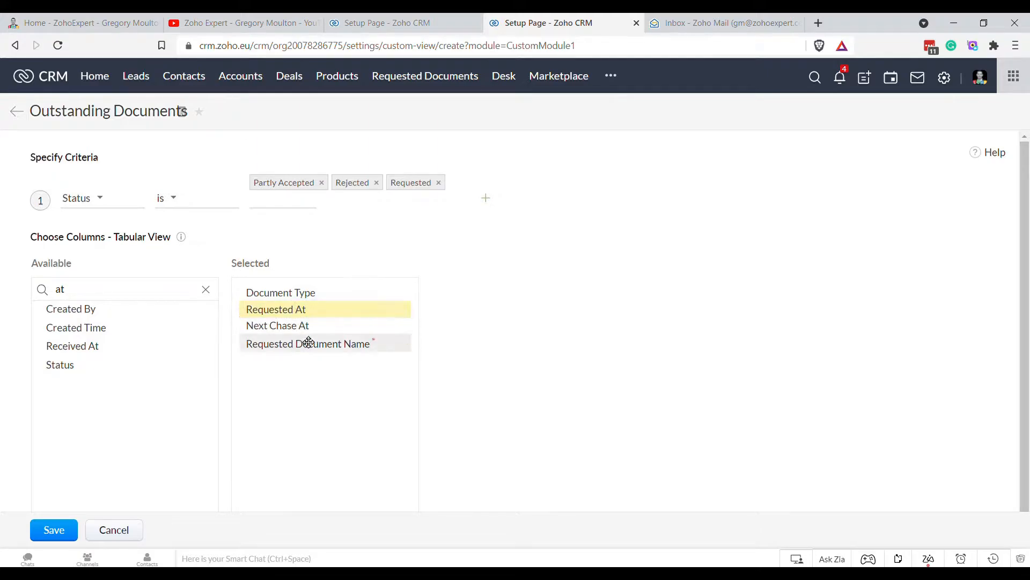
double_click(76, 297)
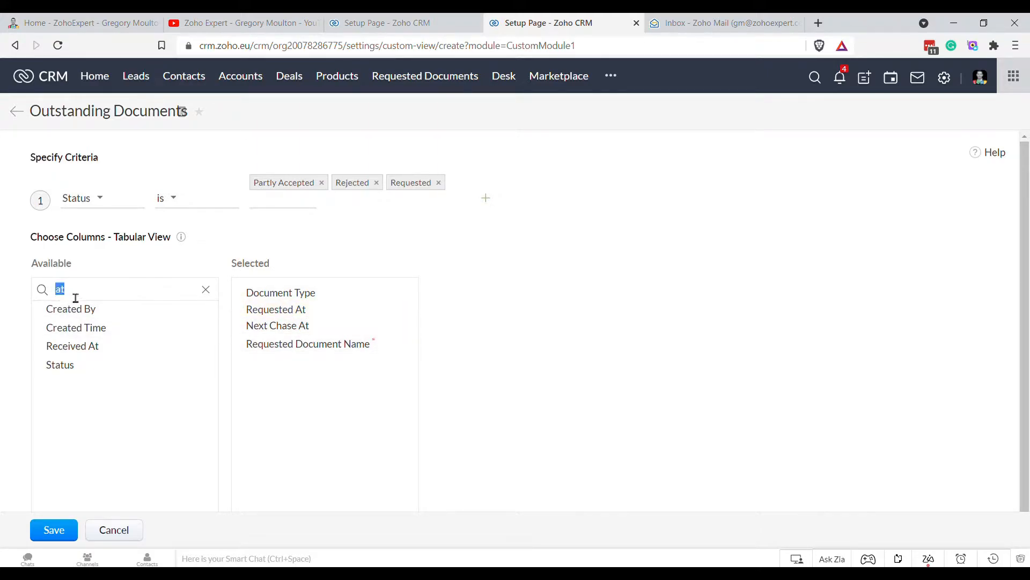
type("cont")
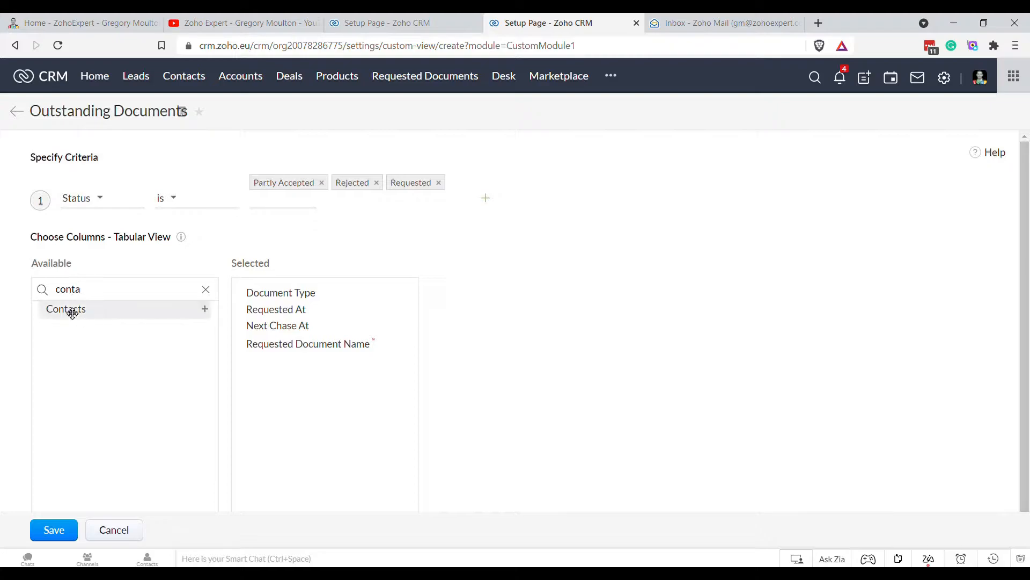
left_click_drag(72, 316, 319, 367)
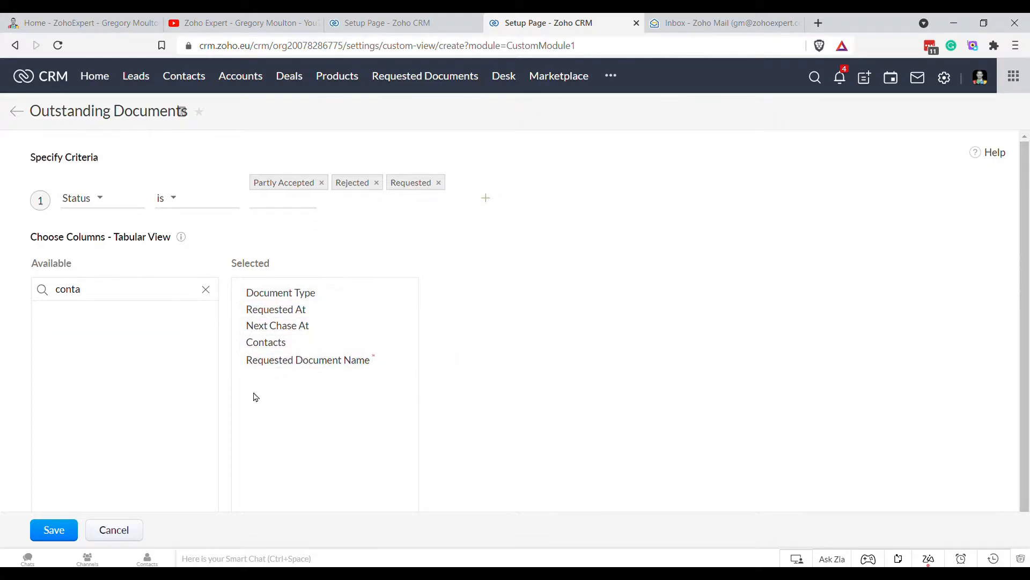
- Add the Status column ahead of Document Type and save the Outstanding Documents view
double_click(102, 294)
type("statu")
left_click_drag(60, 310, 292, 285)
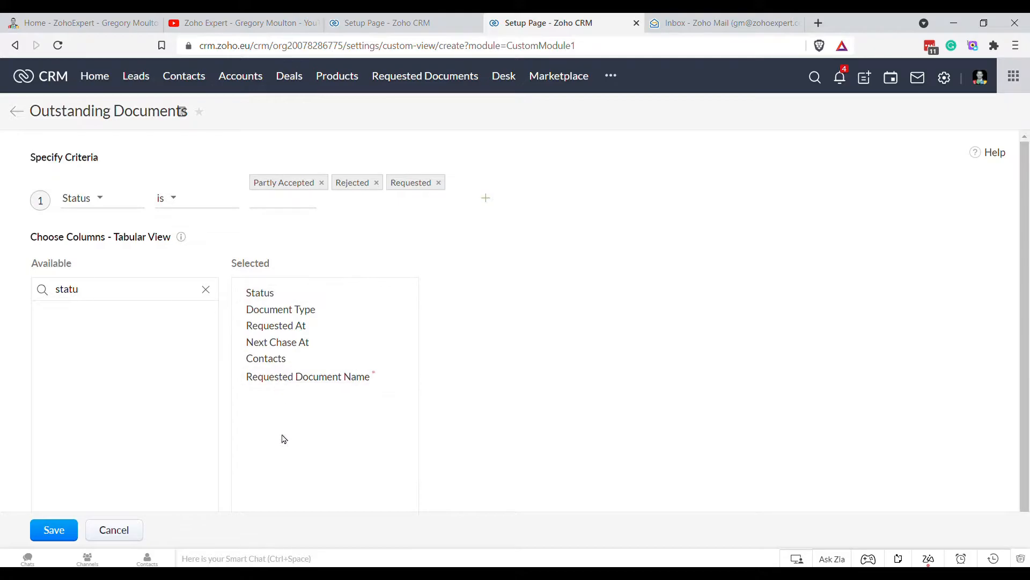
left_click(53, 531)
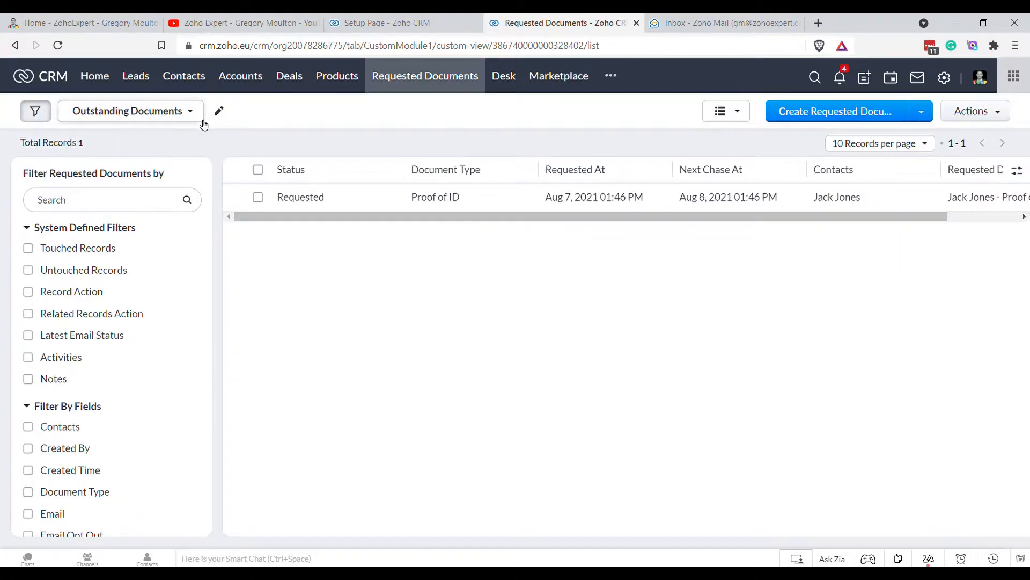
- Mark the Outstanding Documents view as a favorite and look over the columns of its record list
left_click(196, 118)
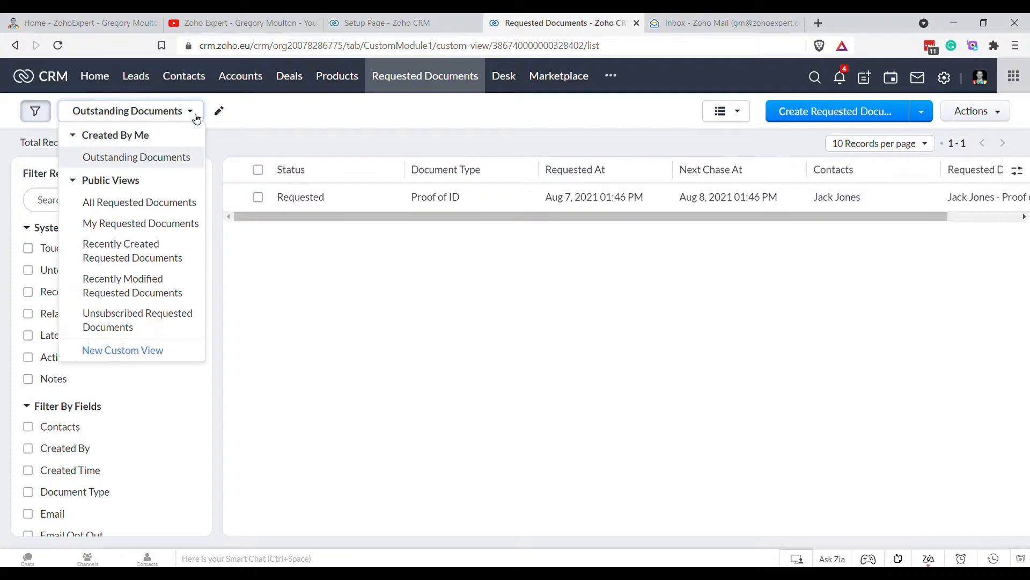
left_click(76, 159)
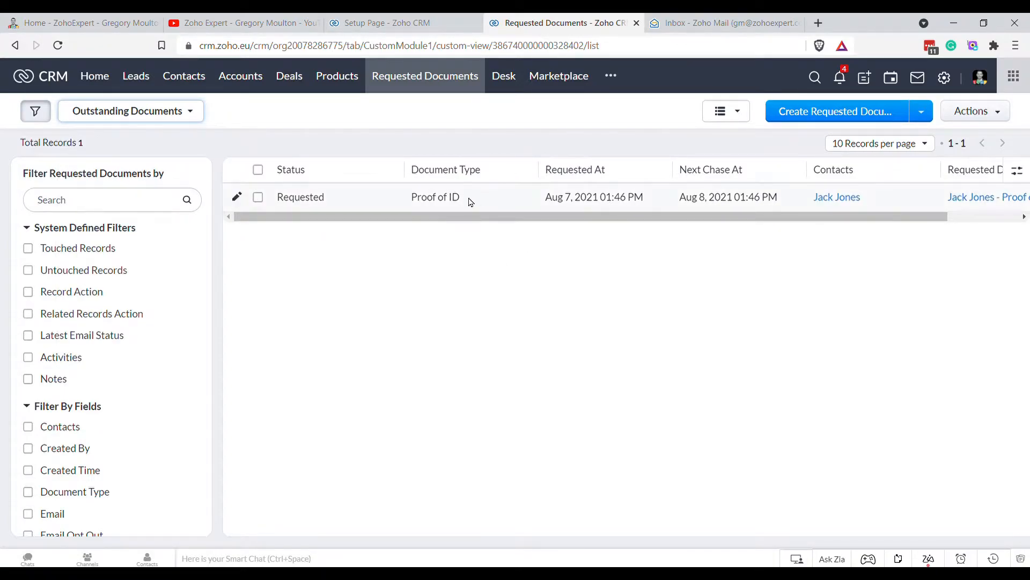
left_click_drag(719, 216, 379, 246)
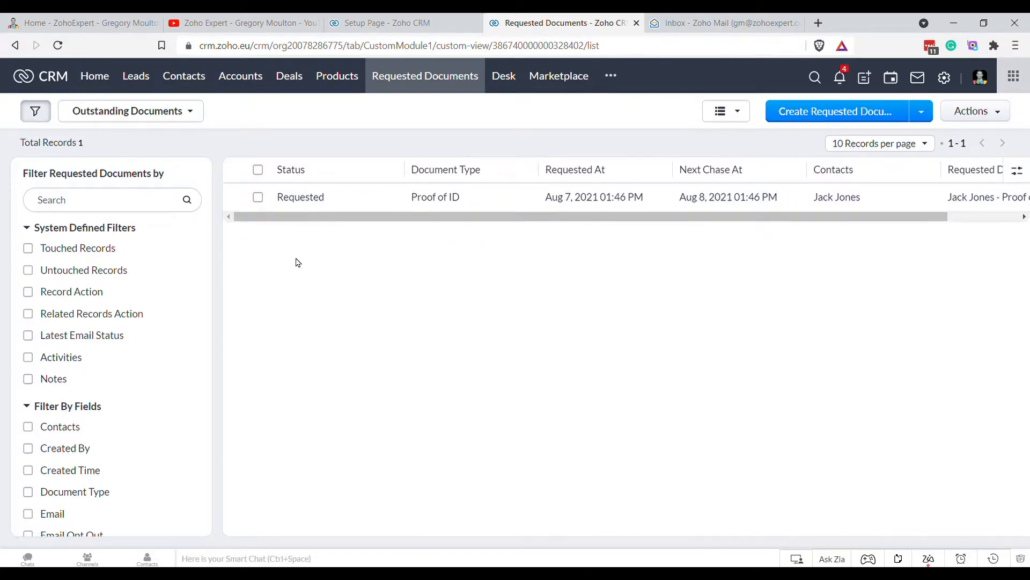
- Start another custom view for the Requested Documents module and name it Pending Review
left_click(190, 111)
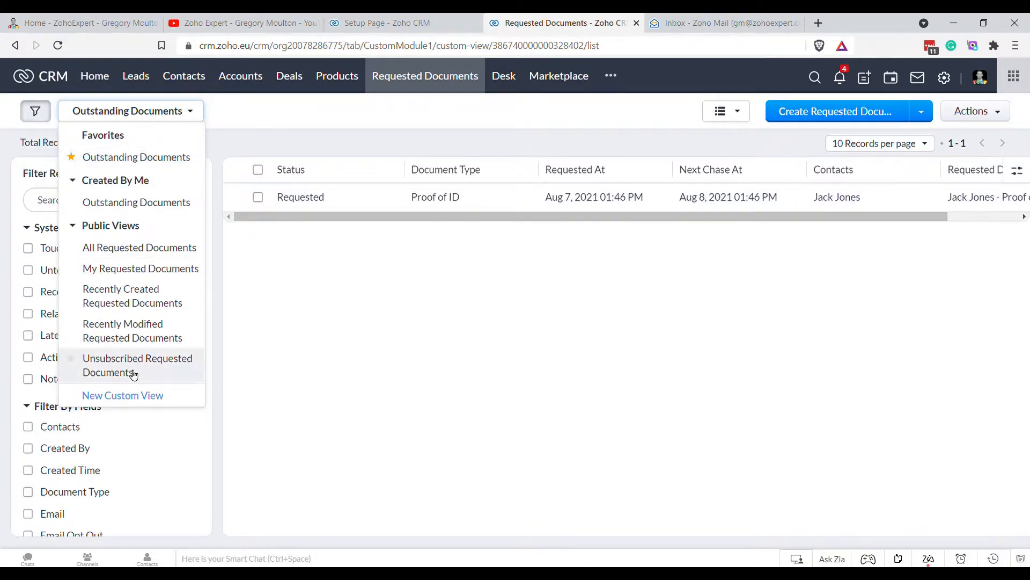
left_click(134, 395)
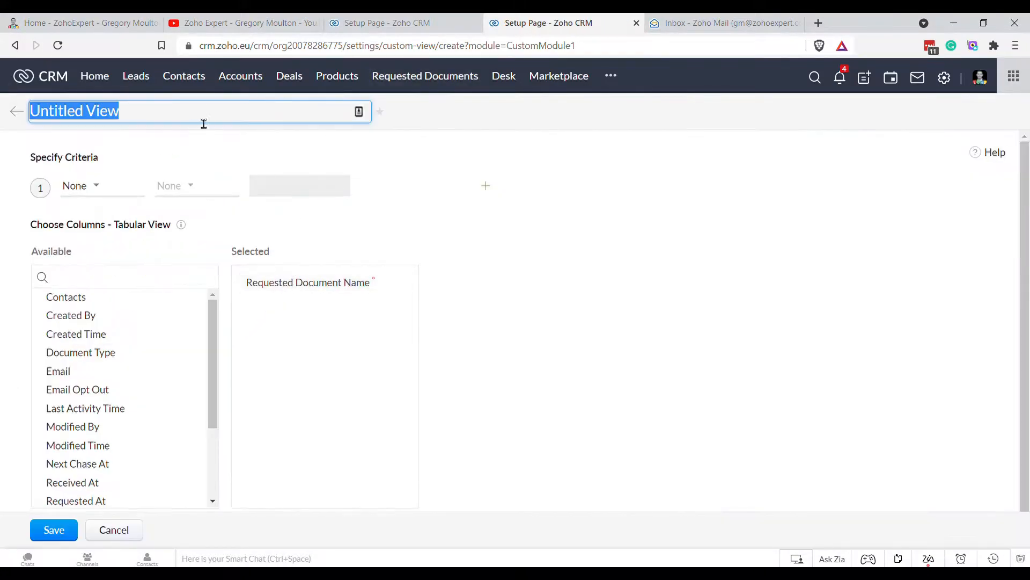
key("BackSpace")
type("Pending Review")
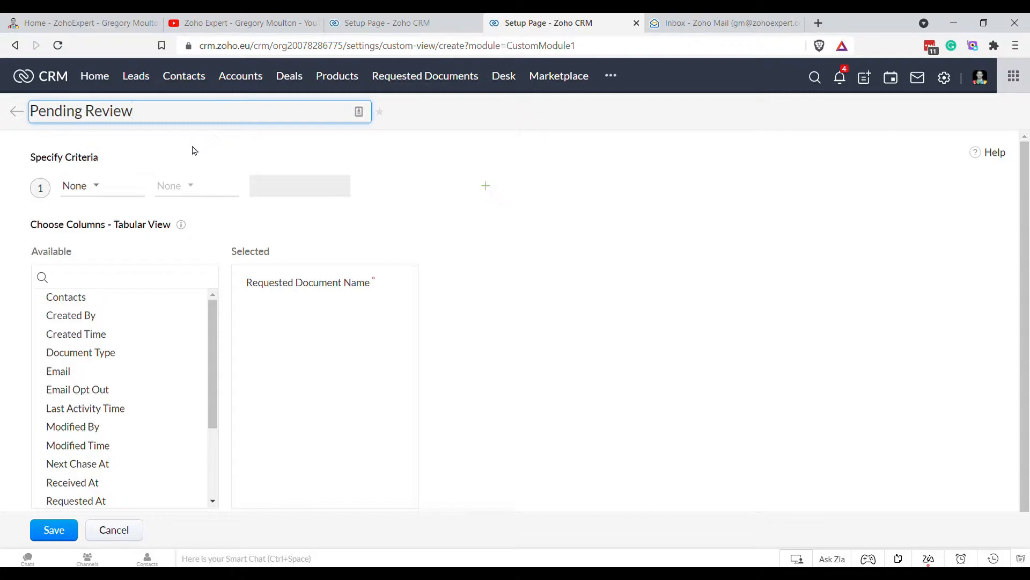
- Set the Pending Review view's criteria to Status is Received
left_click(93, 185)
type("s")
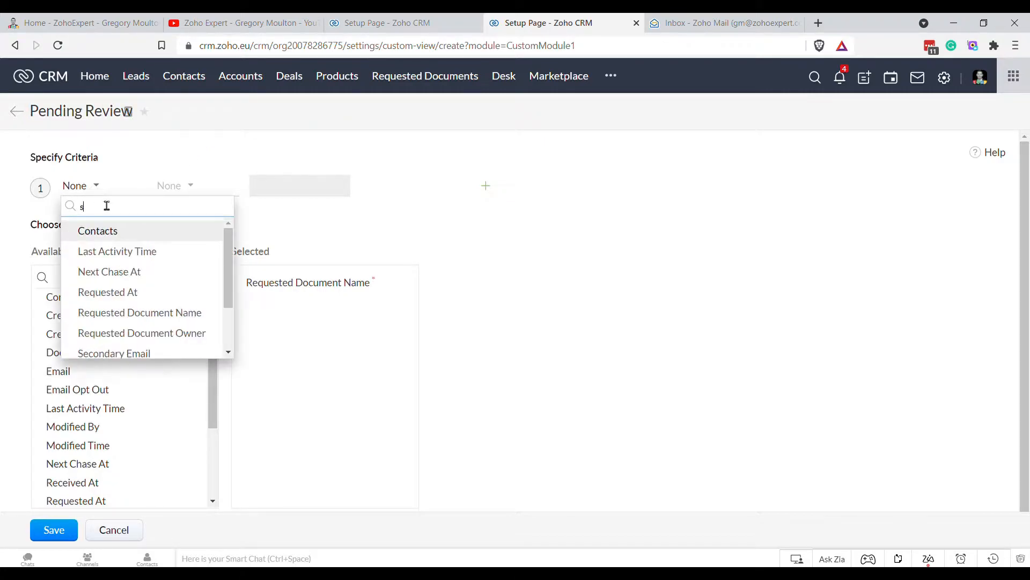
type("tatu")
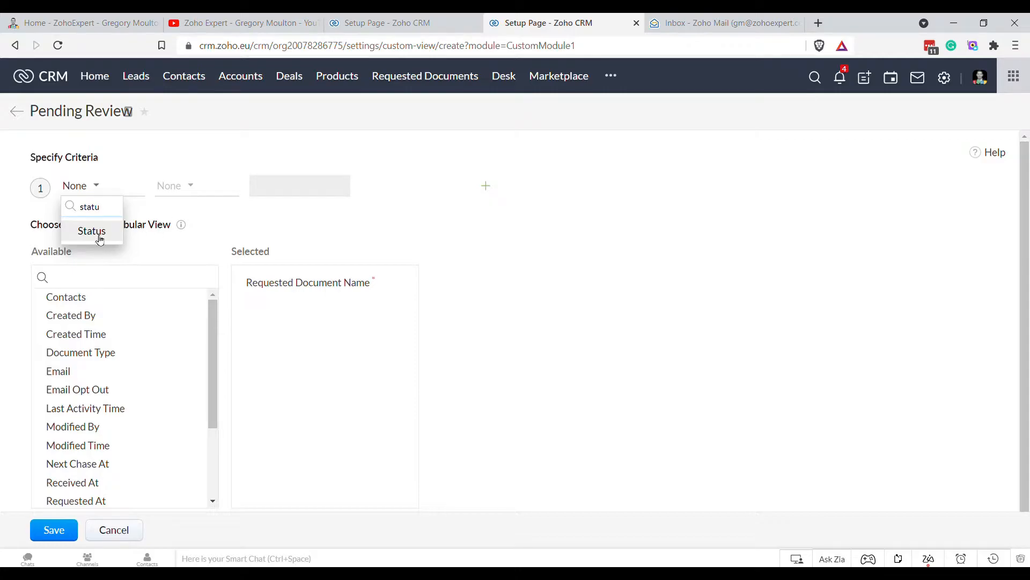
left_click(96, 230)
left_click(188, 186)
left_click(186, 230)
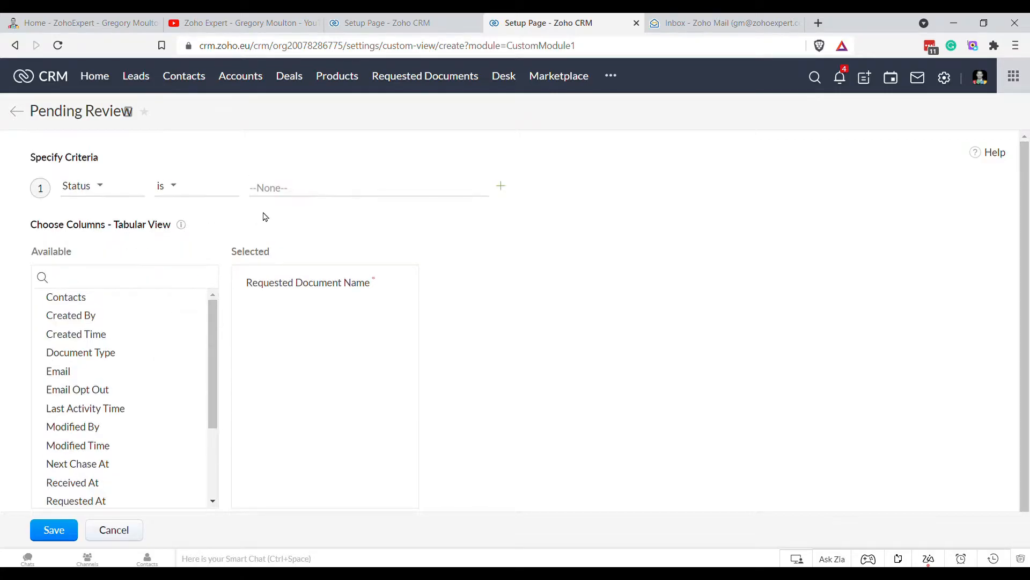
left_click(288, 192)
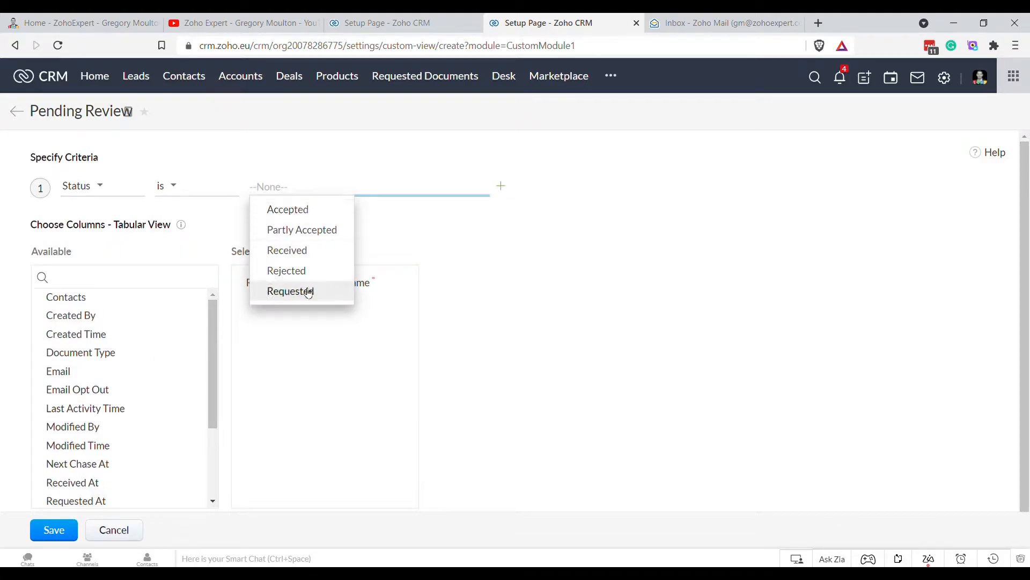
left_click(287, 250)
left_click(525, 246)
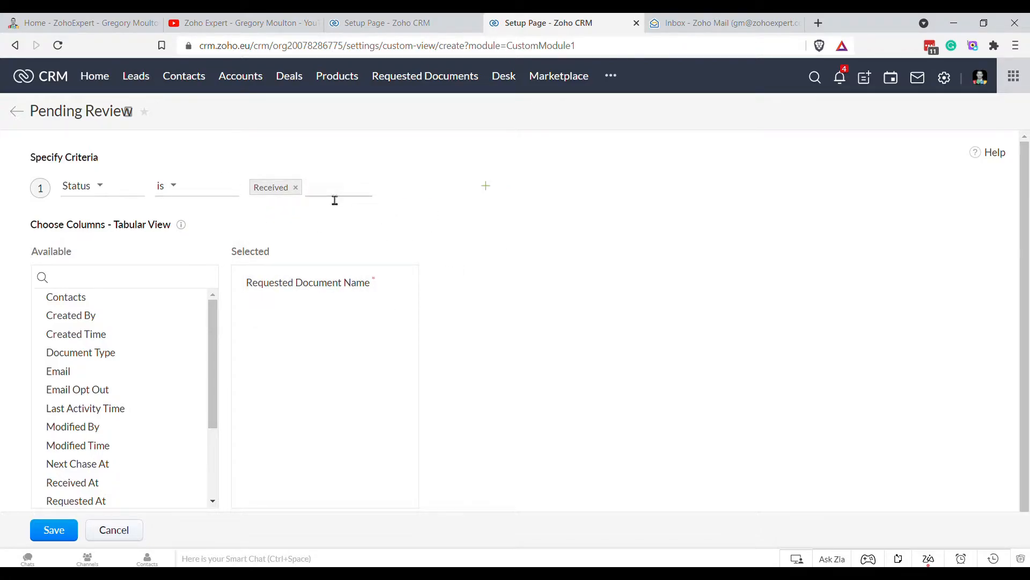
- Add the Document Type and Contacts columns to the Pending Review view, ahead of Requested Document Name
left_click(90, 285)
type("type")
left_click_drag(58, 297, 276, 282)
double_click(74, 283)
type("conta")
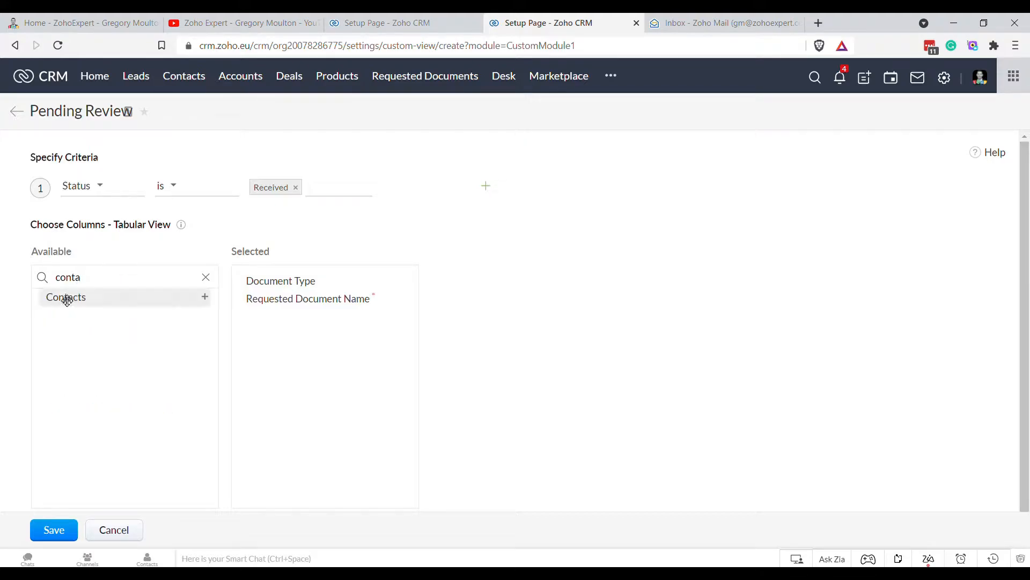
left_click_drag(65, 294, 279, 301)
- Add the Received At column after Contacts, then save Pending Review as a favorite view
double_click(140, 293)
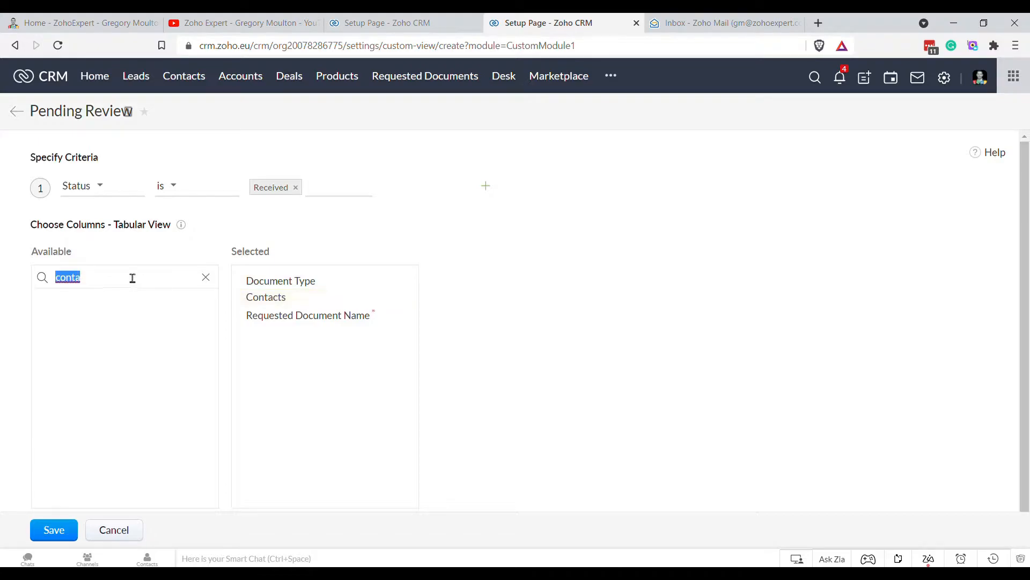
type("rece")
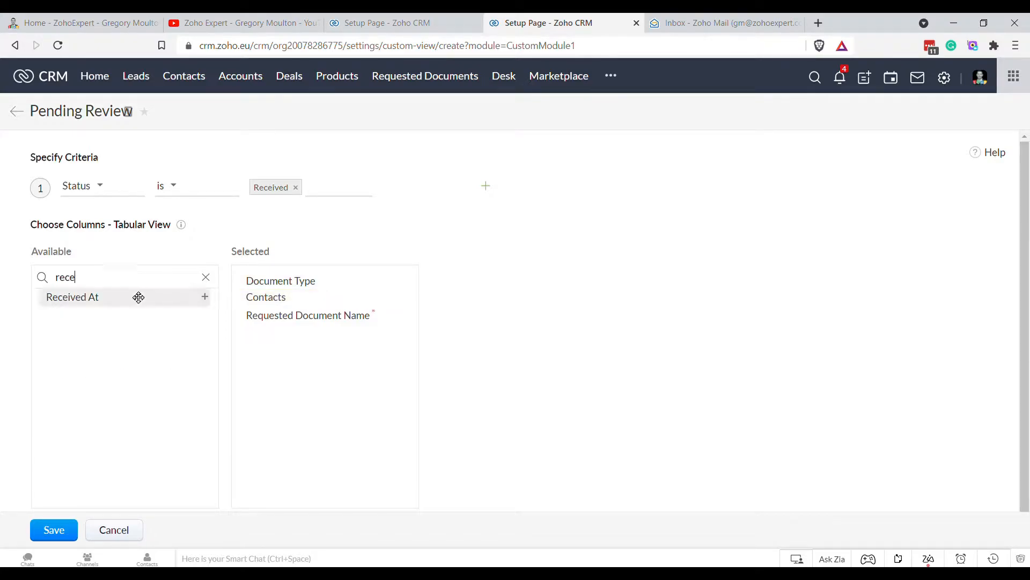
left_click_drag(103, 301, 274, 336)
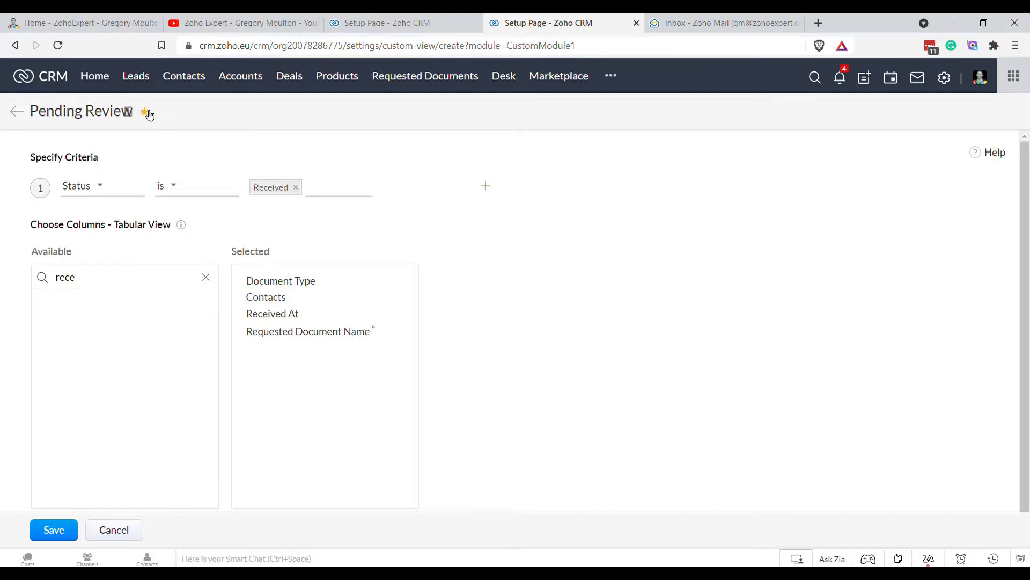
left_click(48, 529)
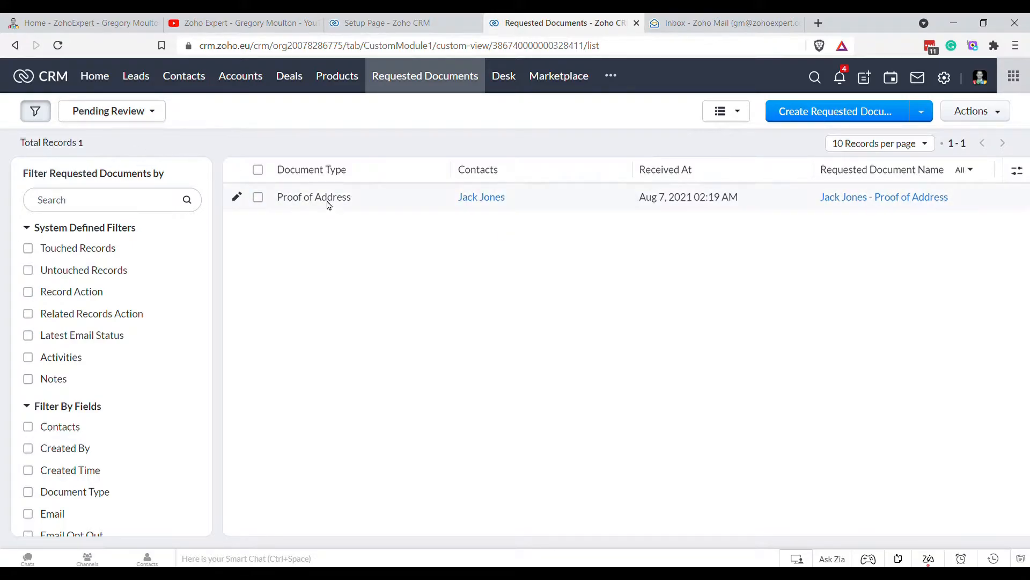
- Switch to the Proof of ID request email in Zoho Mail, open its upload form and submit Zoho Expert Logo - No BG.png
left_click(703, 24)
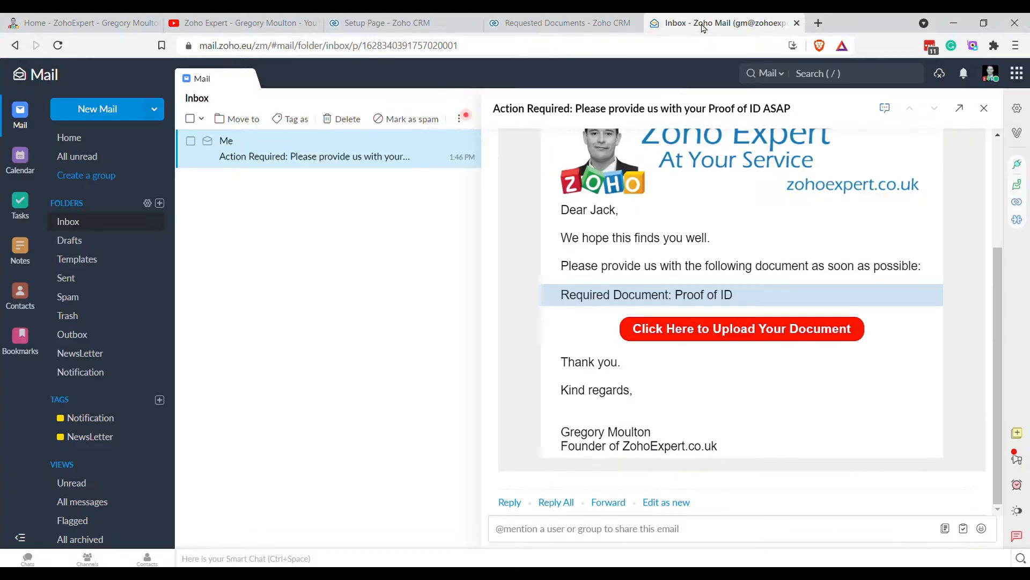
left_click(724, 335)
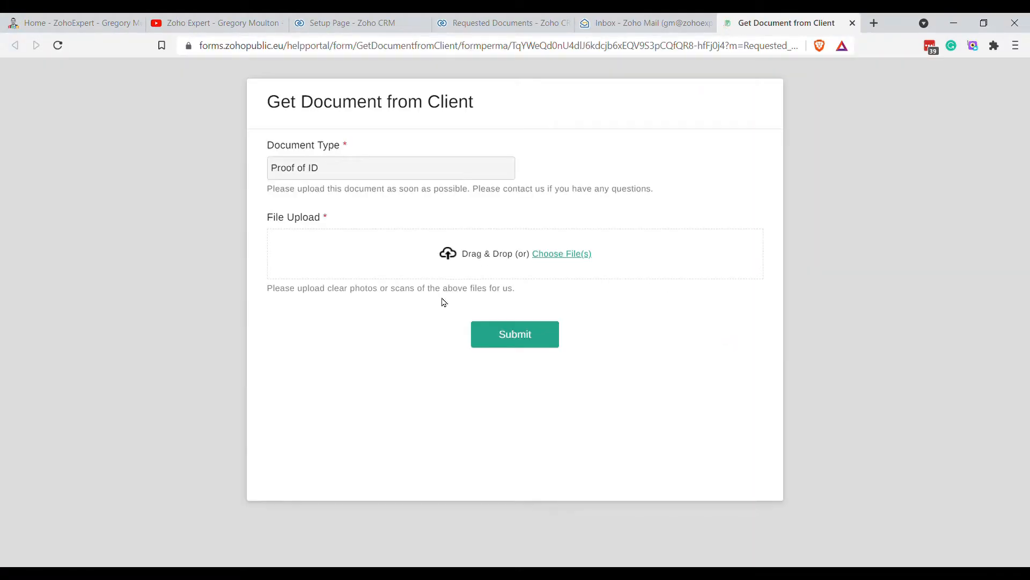
left_click(545, 258)
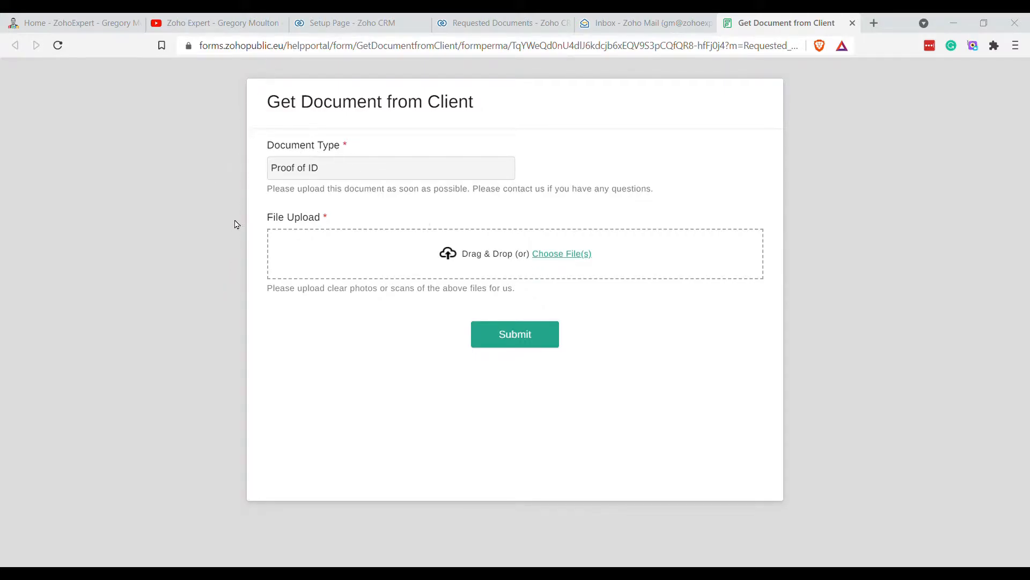
left_click(611, 417)
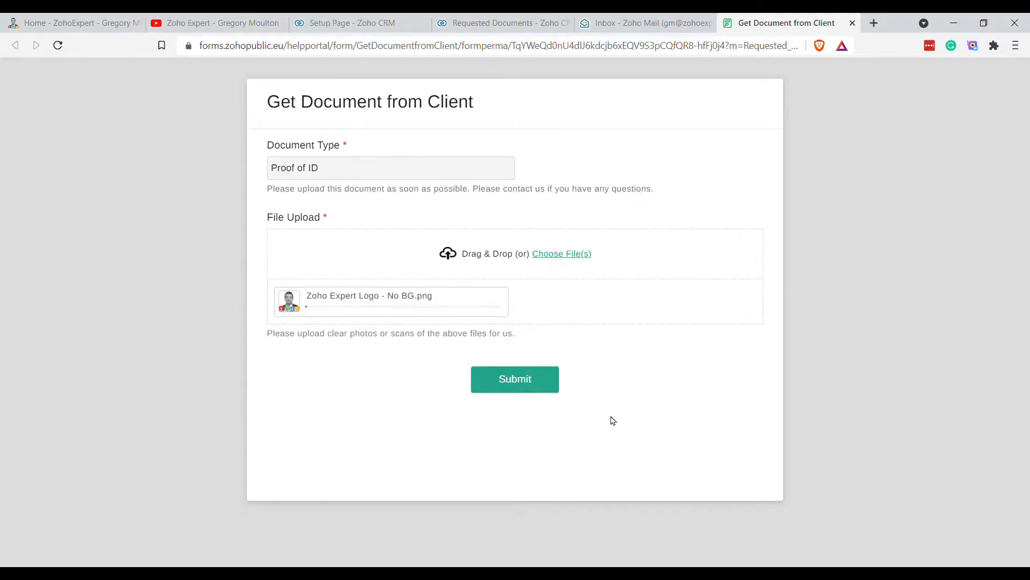
left_click(515, 387)
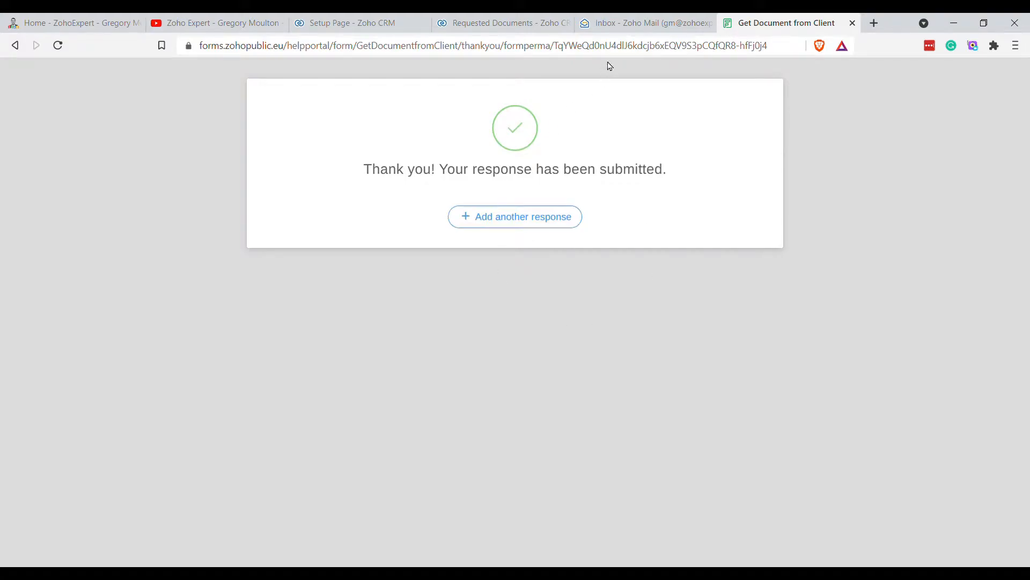
- Return to Zoho CRM, refresh the Pending Review list and open the Proof of ID record
left_click(499, 27)
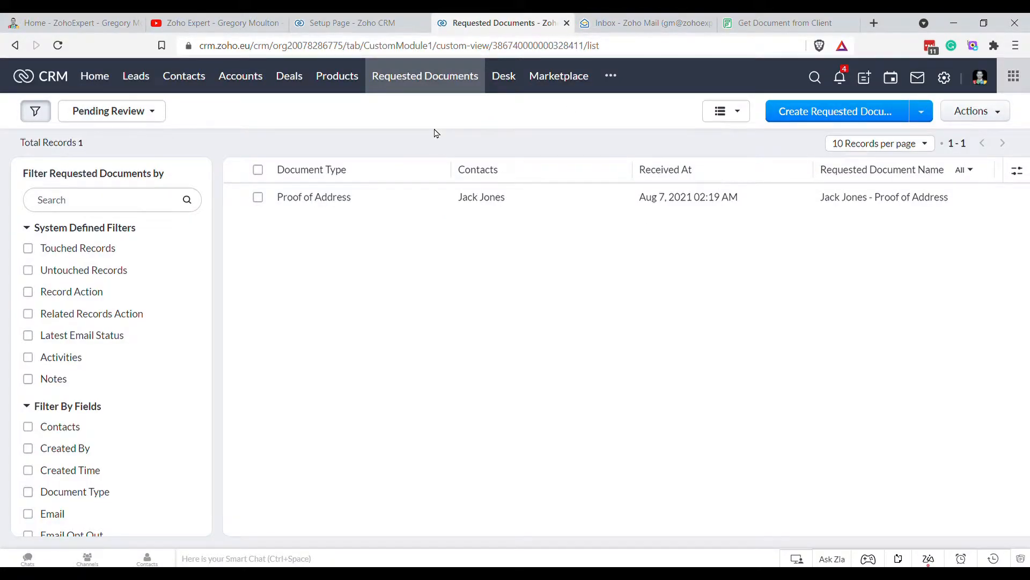
left_click(462, 81)
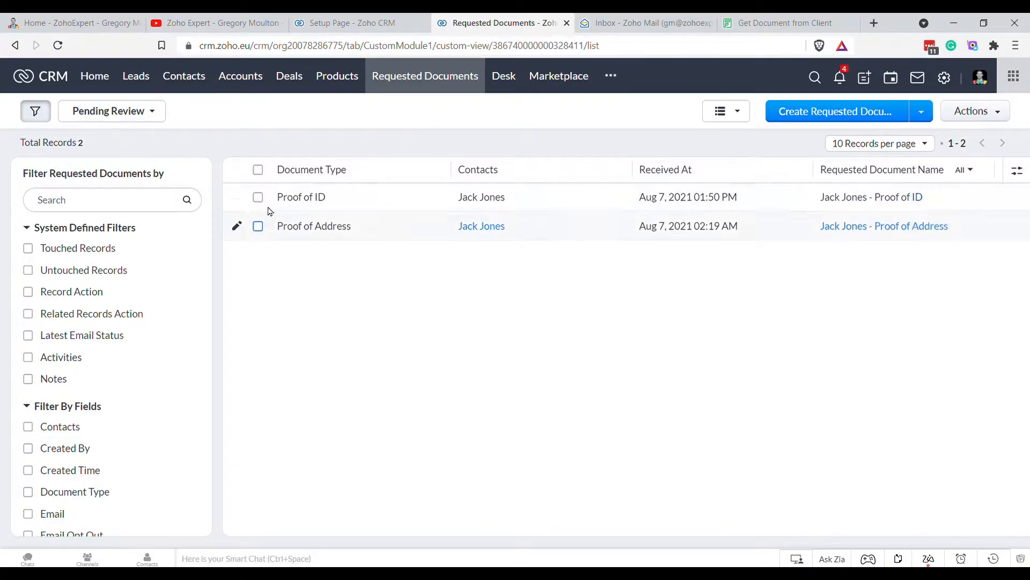
left_click(325, 206)
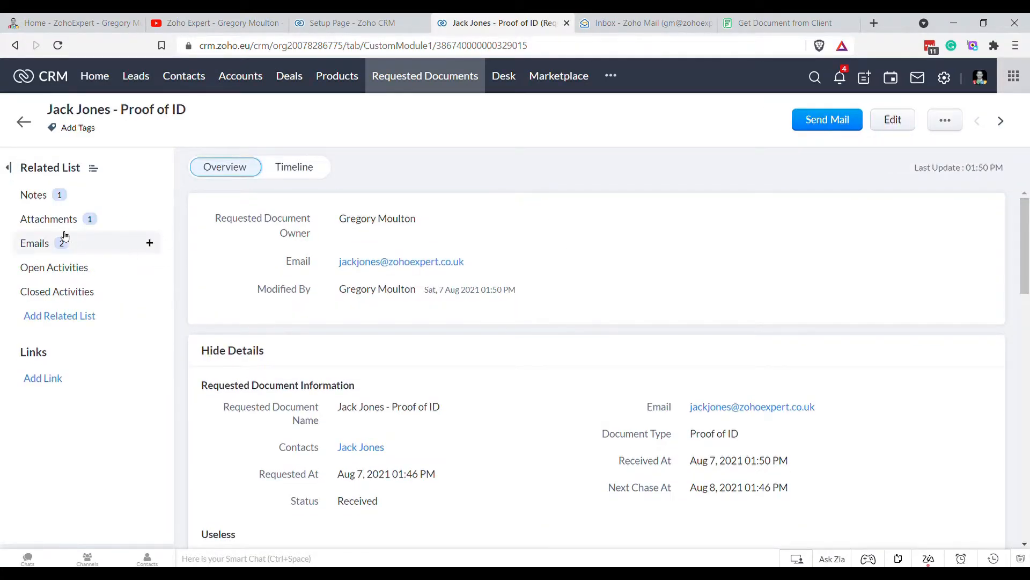
- Preview the image attached to the Proof of ID record, then close it and return to the record's overview
left_click(51, 219)
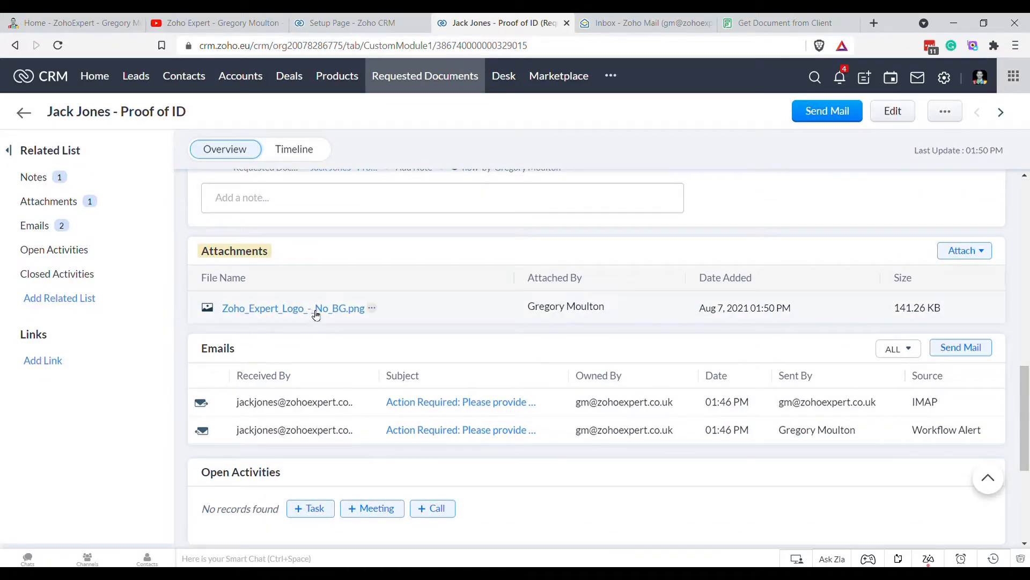
left_click(316, 310)
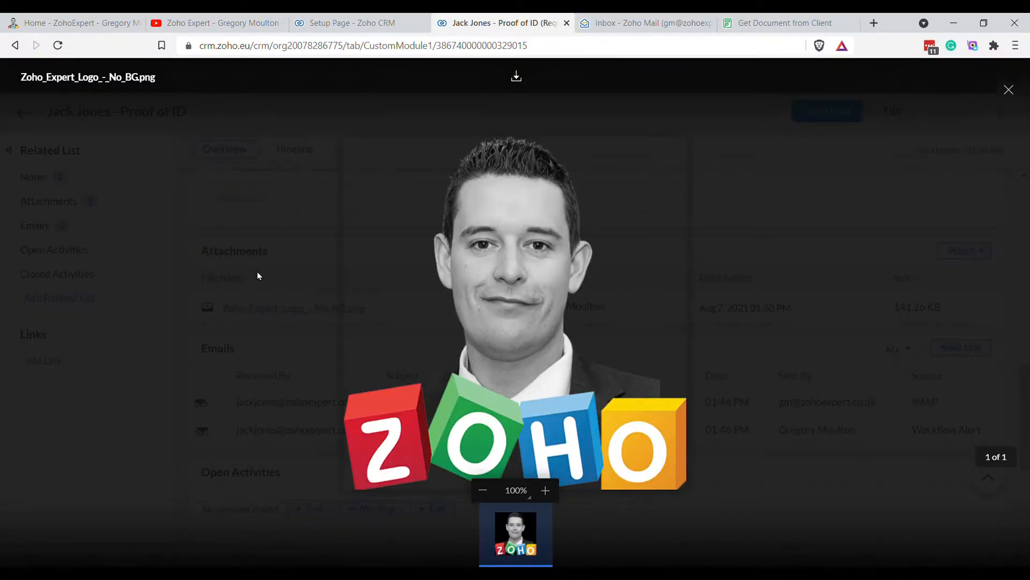
left_click(1014, 94)
scroll(536, 295, "up", 10)
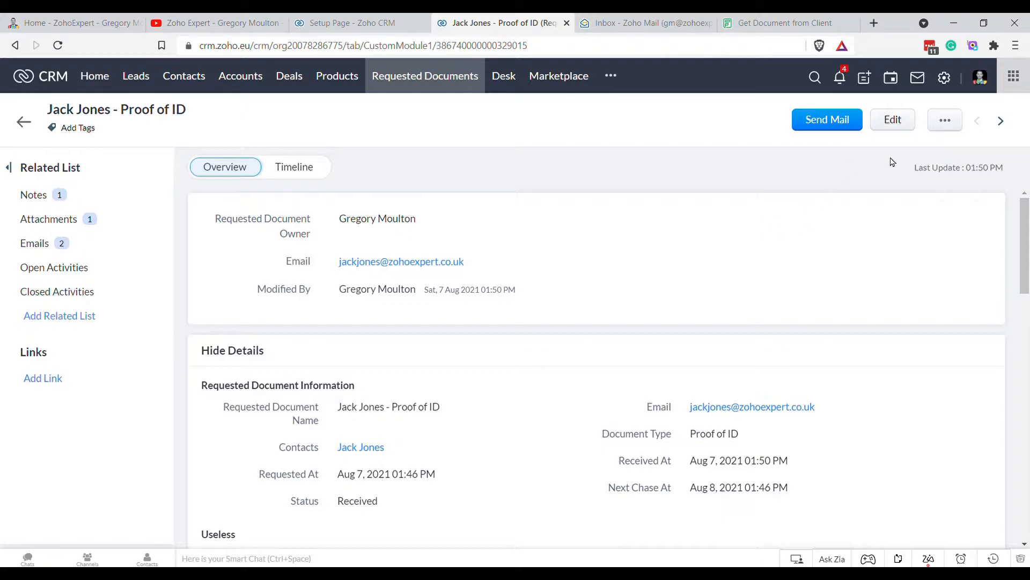
- Open the Blueprint setup and start a new blueprint named Requested Document Processing
left_click(947, 79)
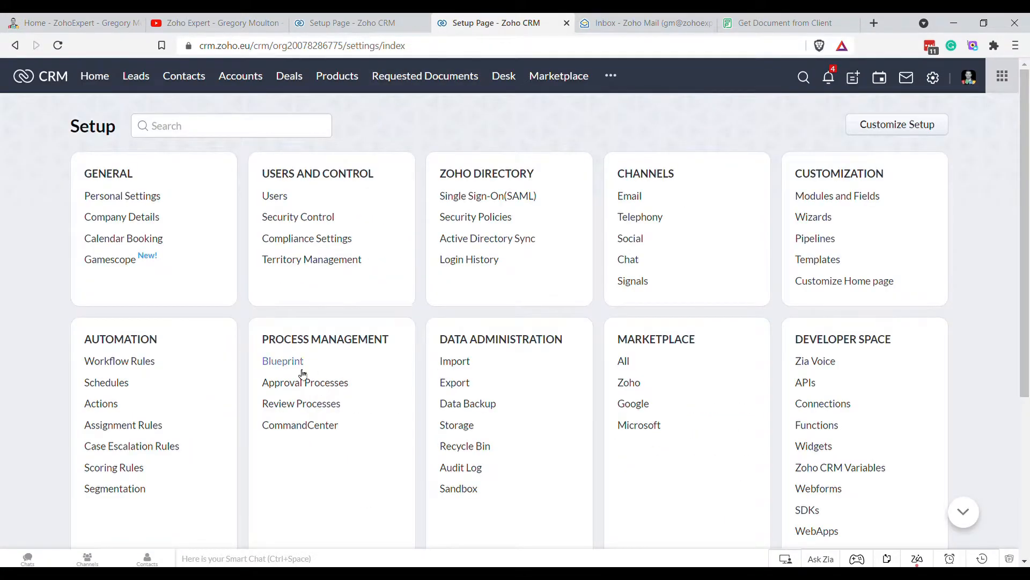
left_click(283, 361)
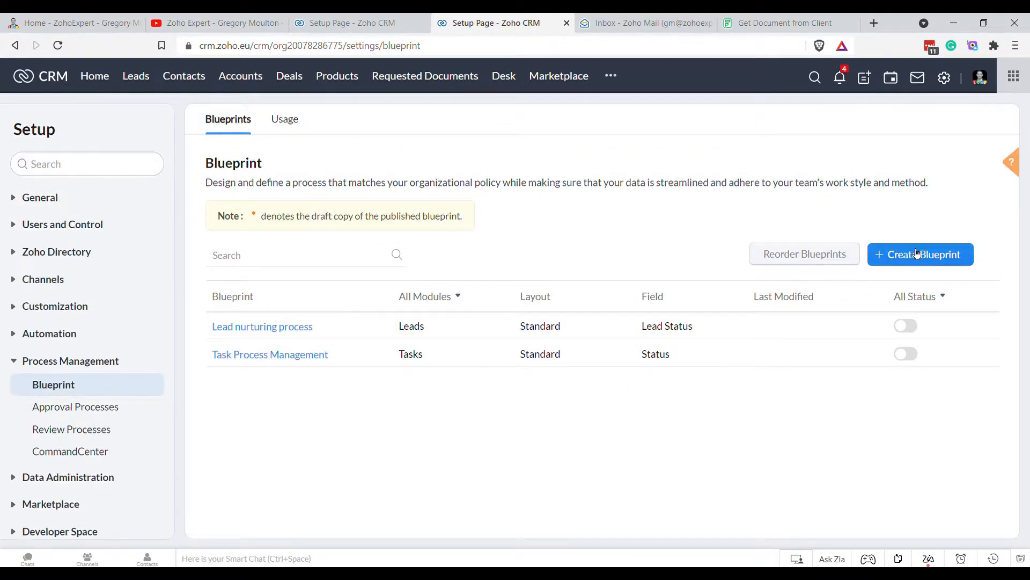
left_click(917, 253)
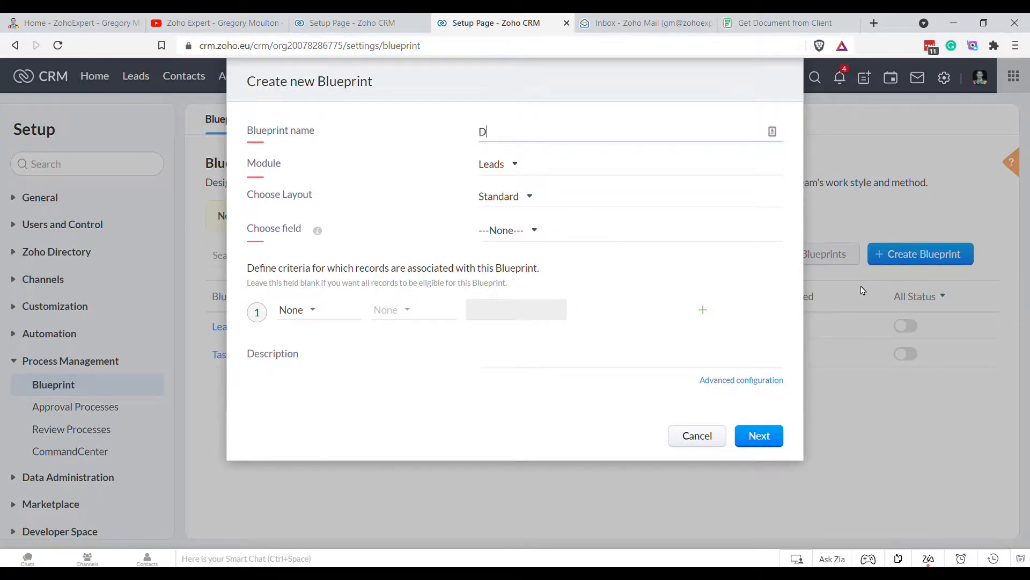
type("Requested Document Processing")
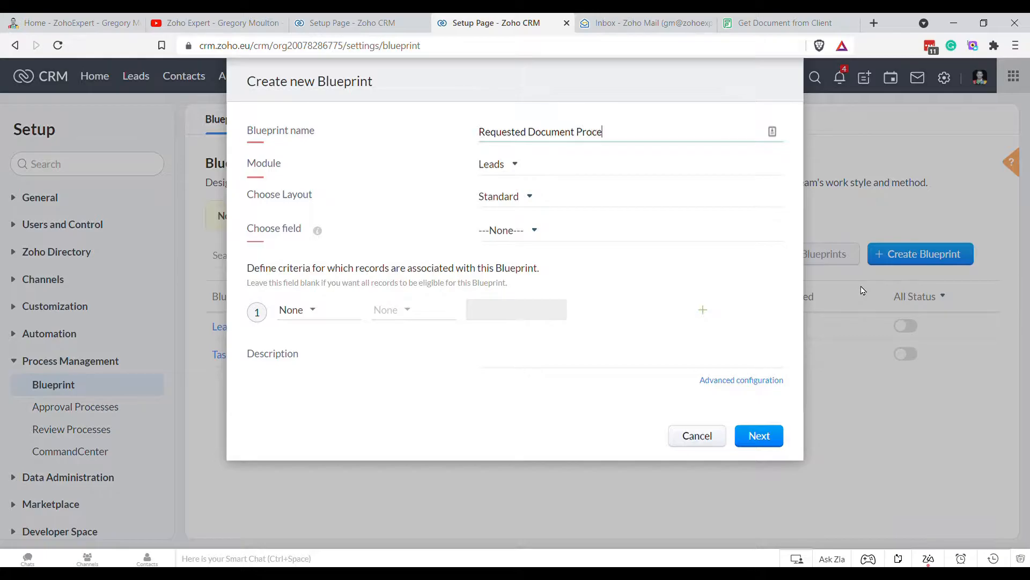
- Base the blueprint on the Requested Documents module, Standard layout and Status field, without criteria, and continue to its editor
left_click(490, 164)
left_click(546, 288)
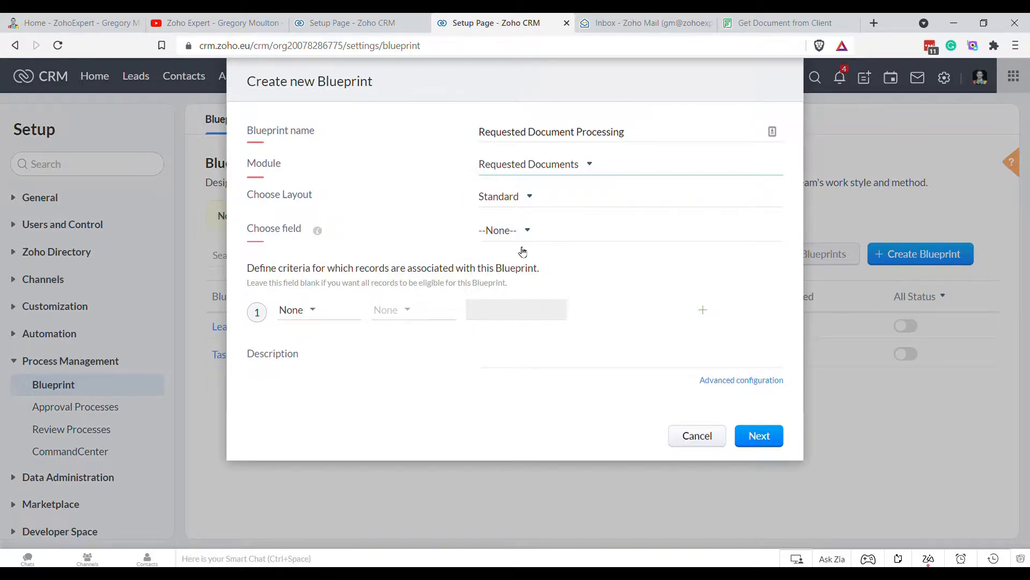
double_click(292, 198)
left_click(299, 193)
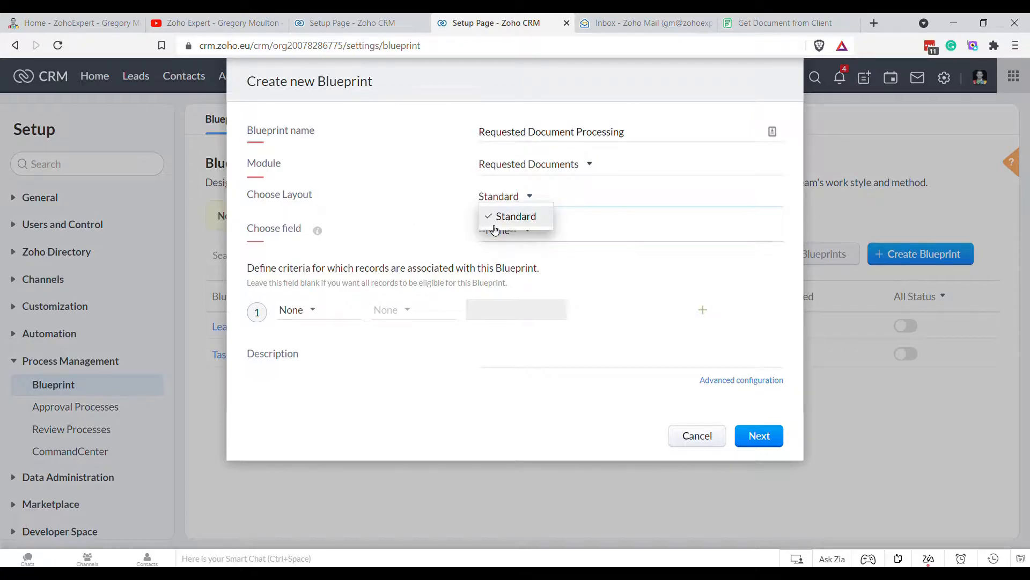
left_click(515, 239)
left_click(509, 236)
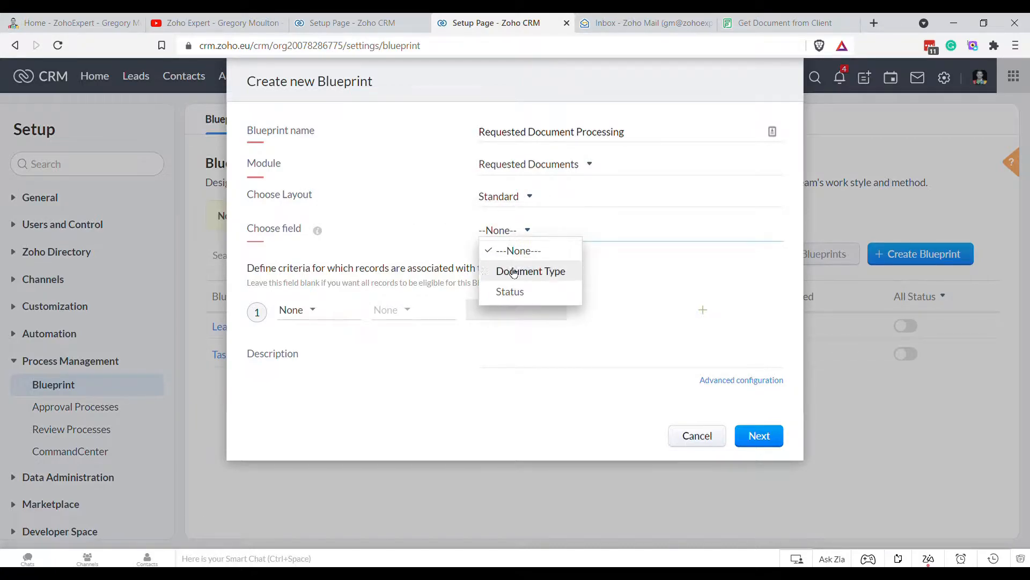
left_click(524, 293)
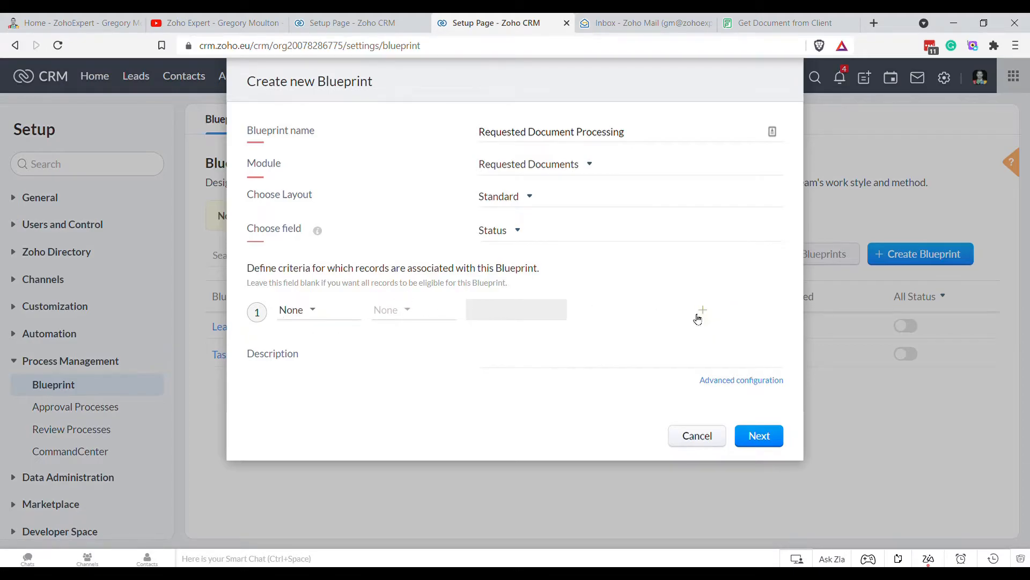
left_click(760, 436)
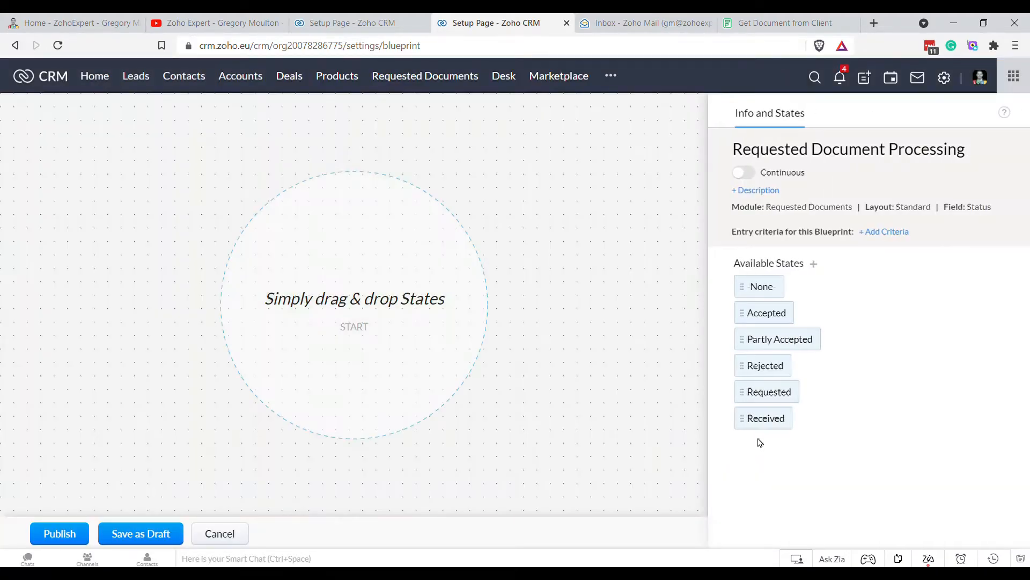
- Place the -None- state at the start of the blueprint with the Requested state below it, and connect them
left_click_drag(773, 290, 371, 215)
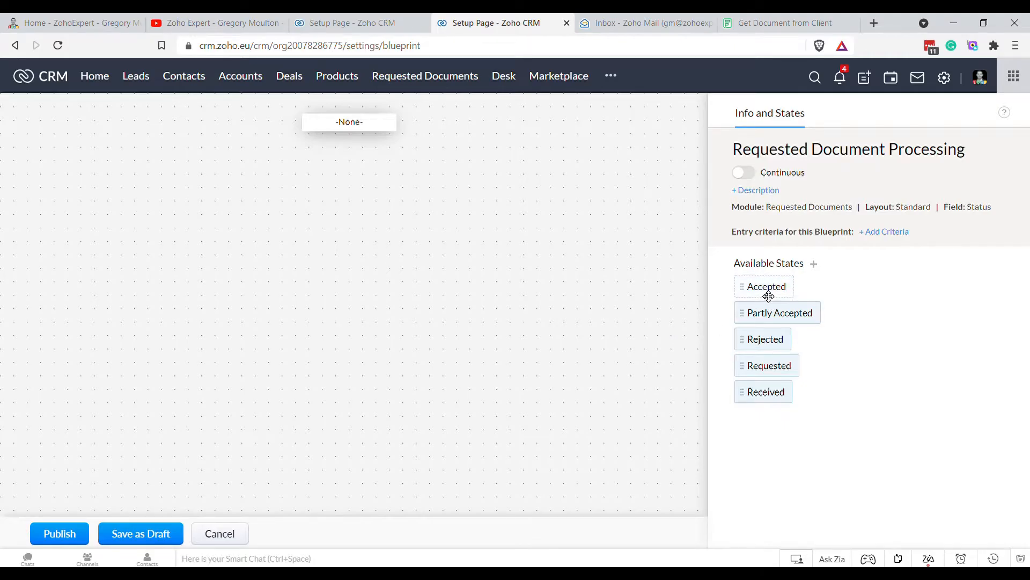
left_click_drag(775, 365, 358, 207)
left_click_drag(354, 136, 364, 211)
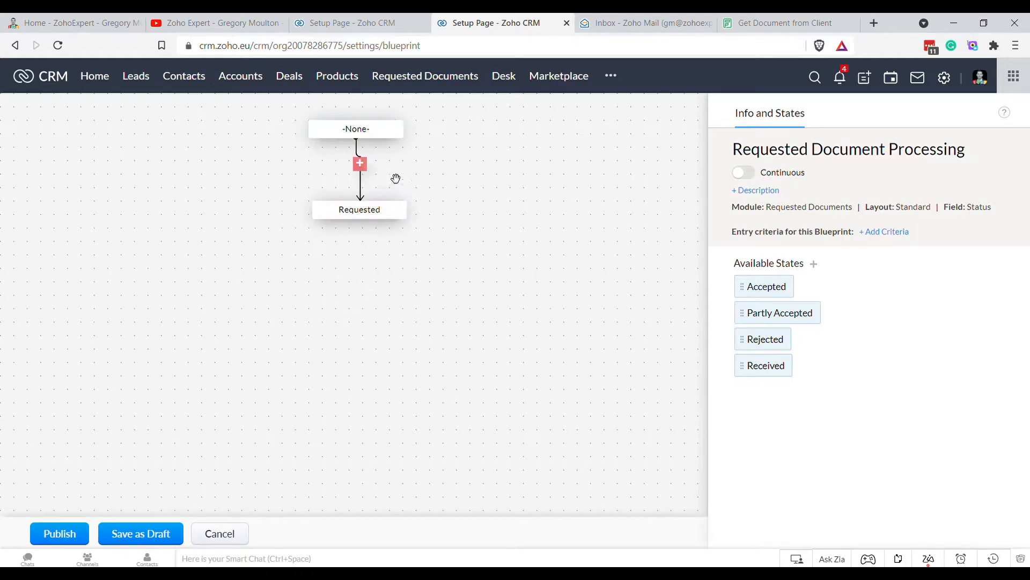
- Create and save a transition named Requested between the -None- and Requested states
left_click(359, 163)
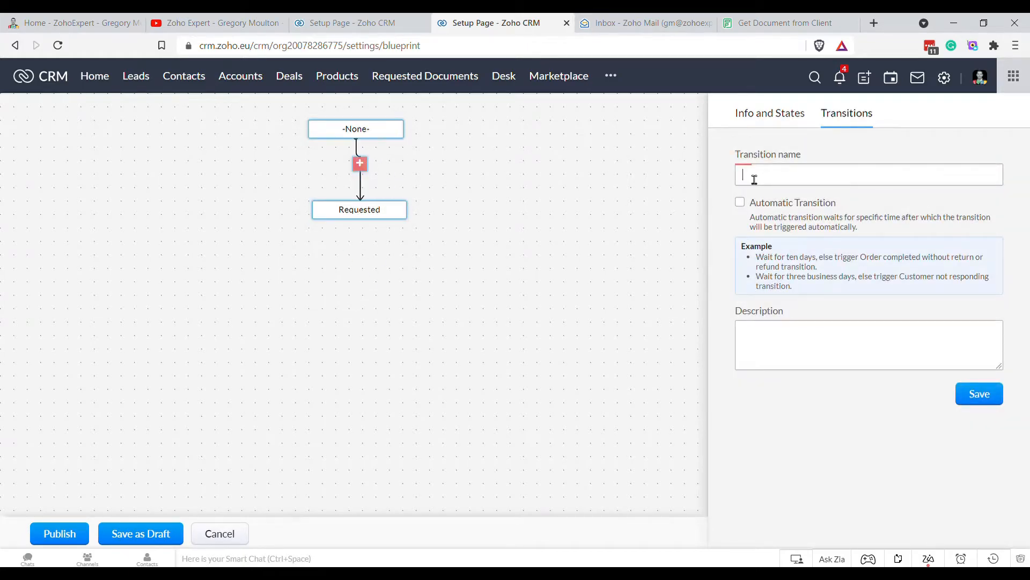
type("Requested")
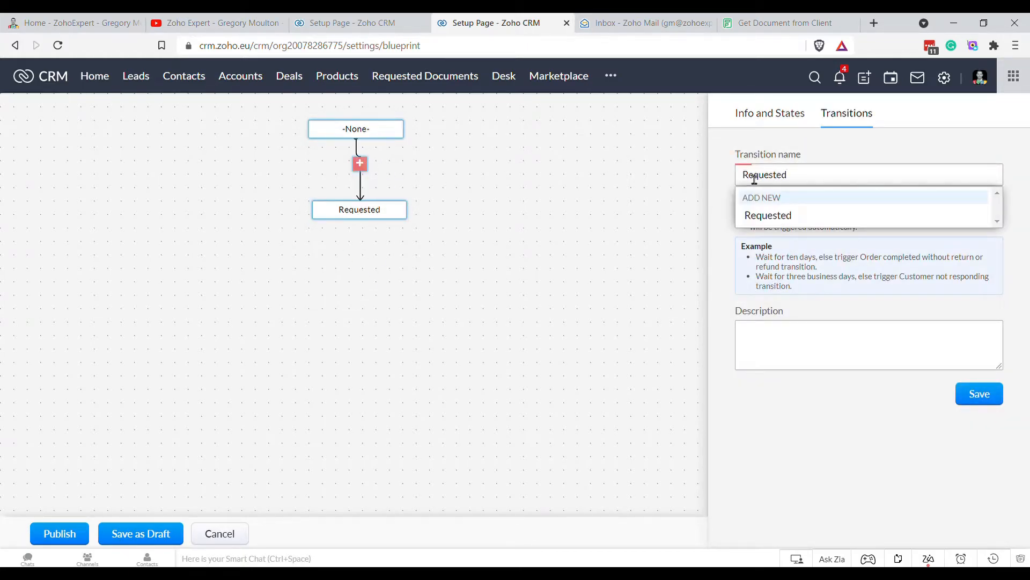
left_click(759, 215)
left_click(978, 395)
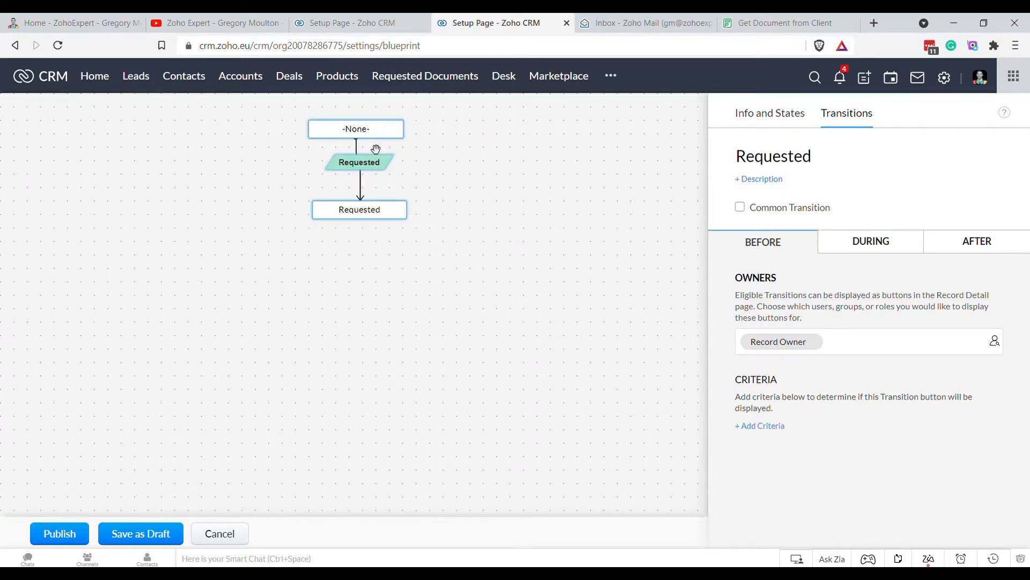
left_click(516, 261)
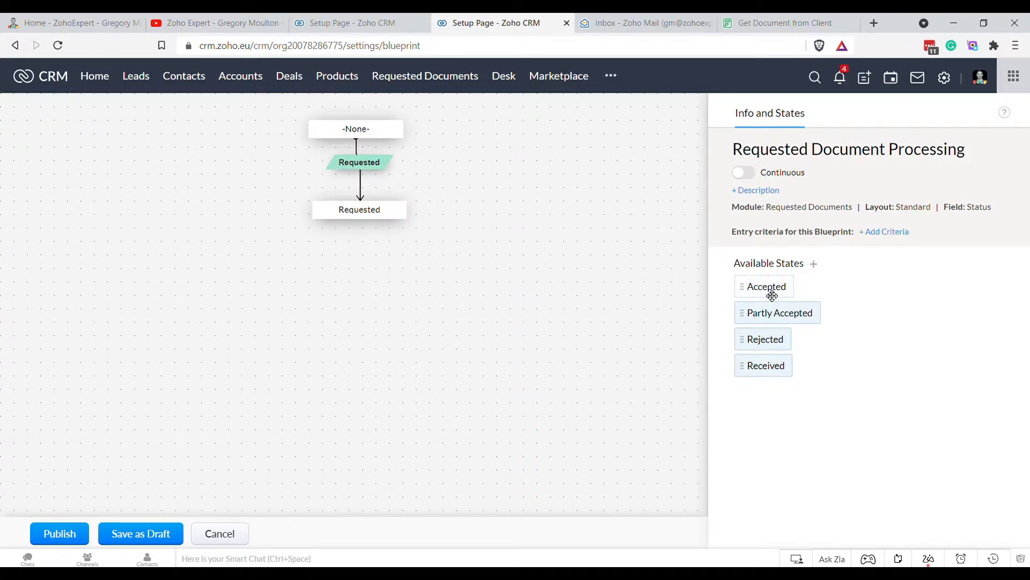
- Add the Received state below the Requested state and connect Requested to Received
left_click_drag(773, 367, 376, 285)
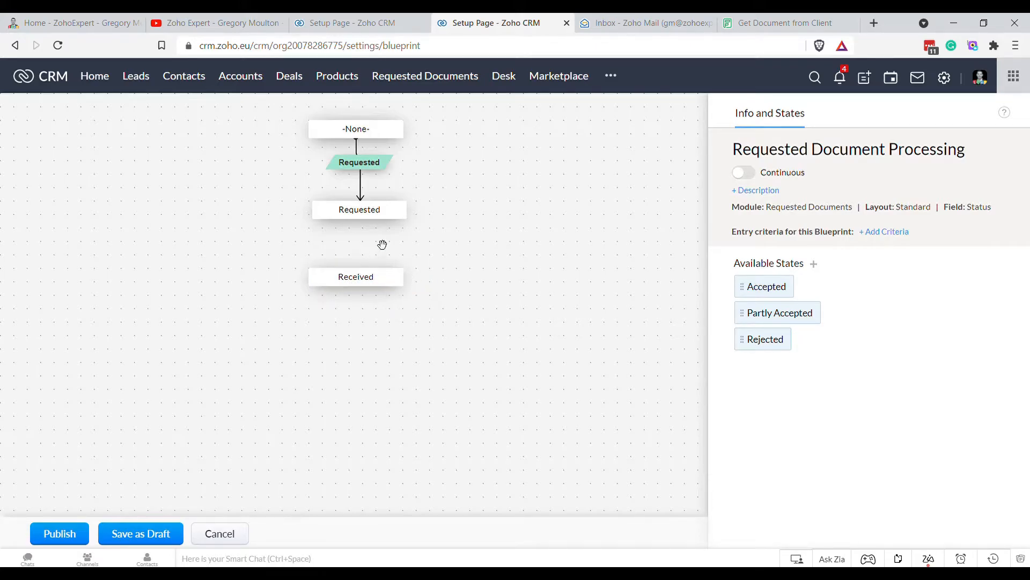
left_click_drag(361, 225, 361, 275)
left_click_drag(371, 281, 379, 286)
- Create and save a transition named Received between the Requested and Received states
left_click(356, 239)
left_click(800, 185)
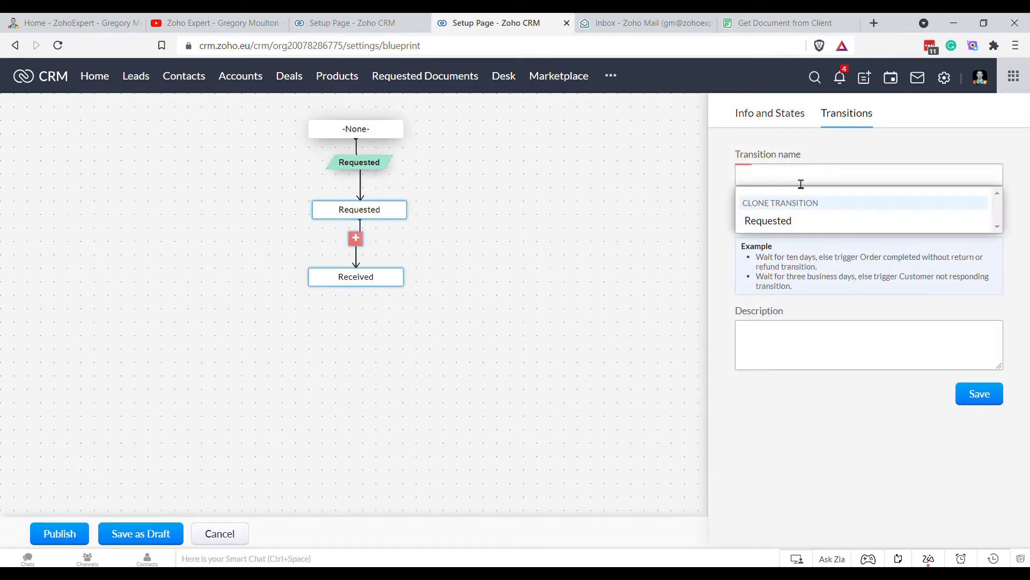
type("Received")
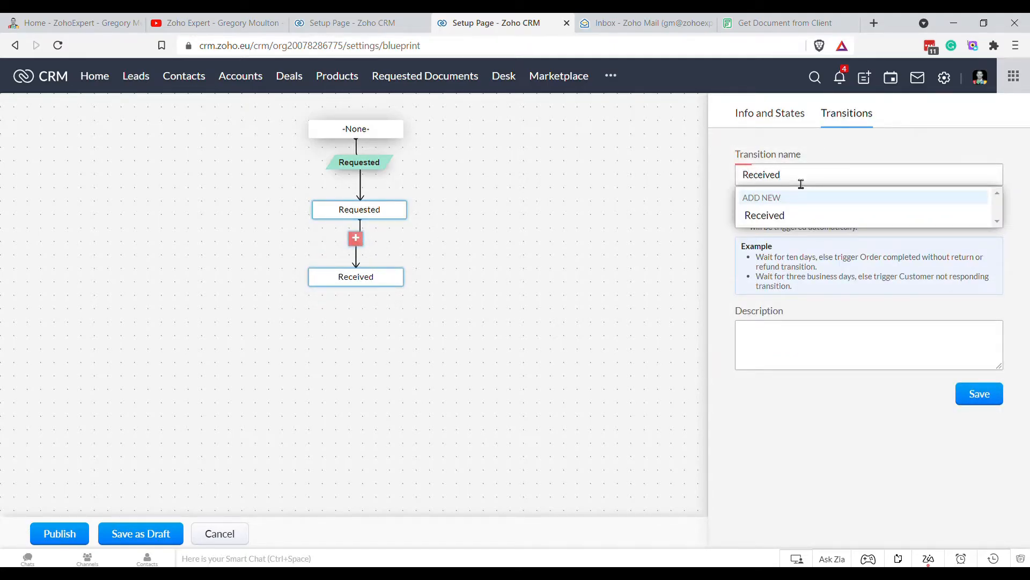
left_click(767, 217)
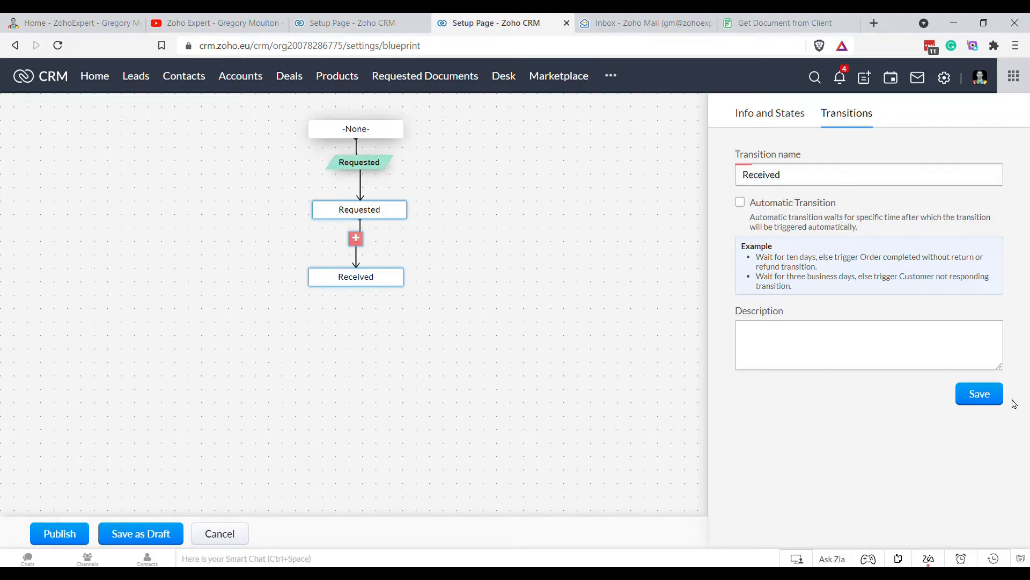
left_click(989, 400)
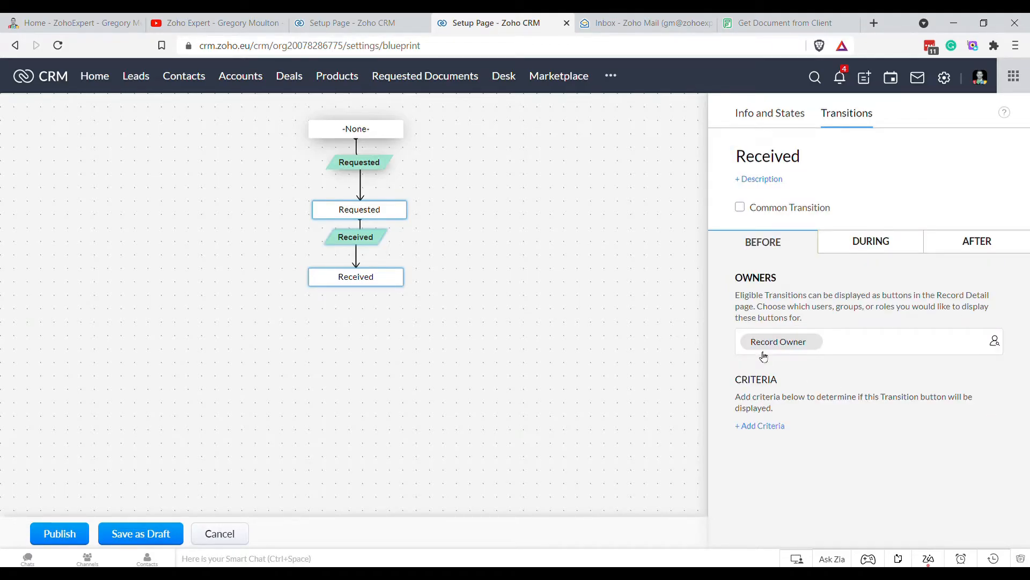
left_click(477, 356)
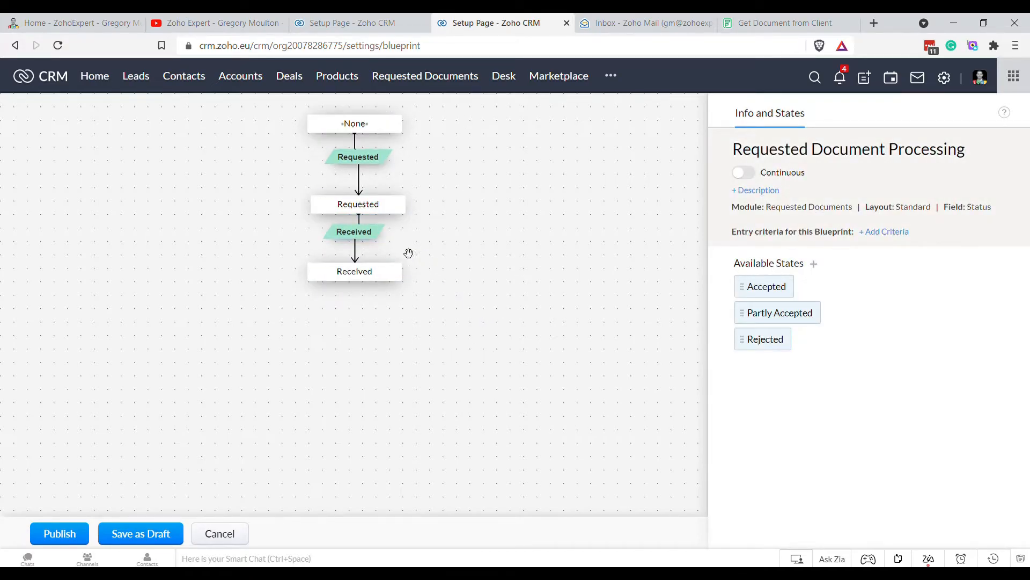
- Add an after-transition email notification to the Received transition, named Contact Email Confirm Receipt of Document
left_click(364, 237)
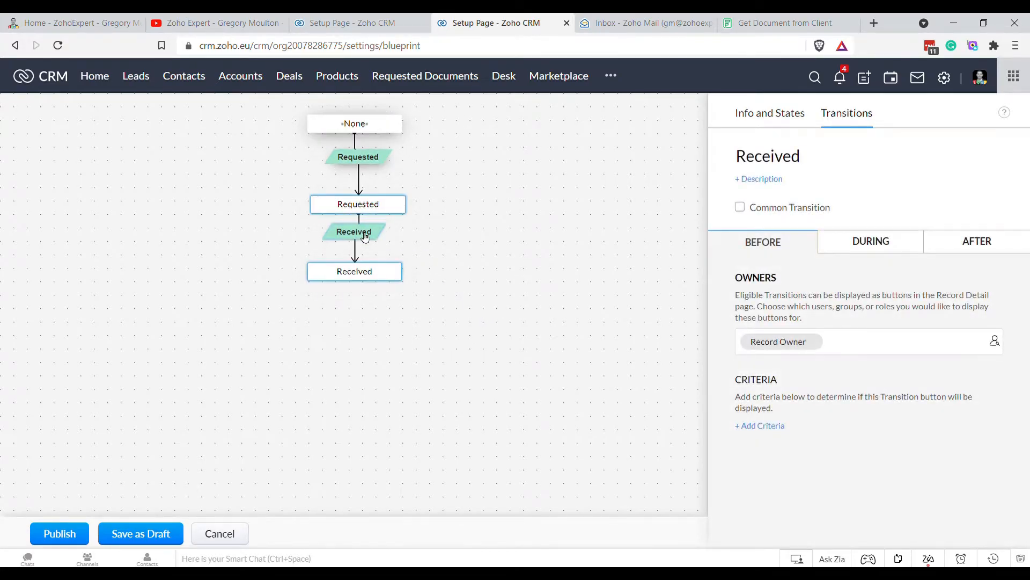
left_click(976, 241)
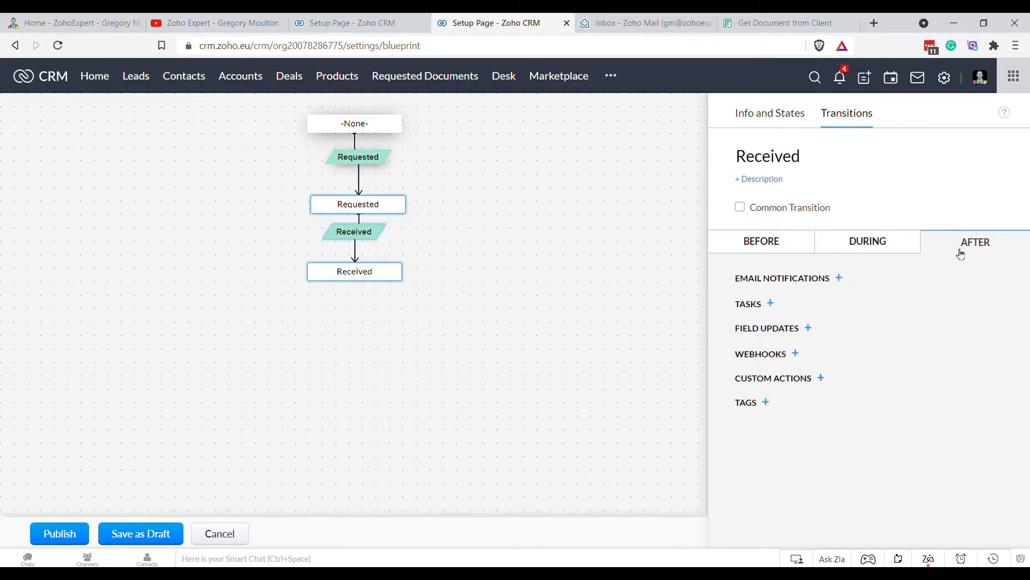
left_click(838, 277)
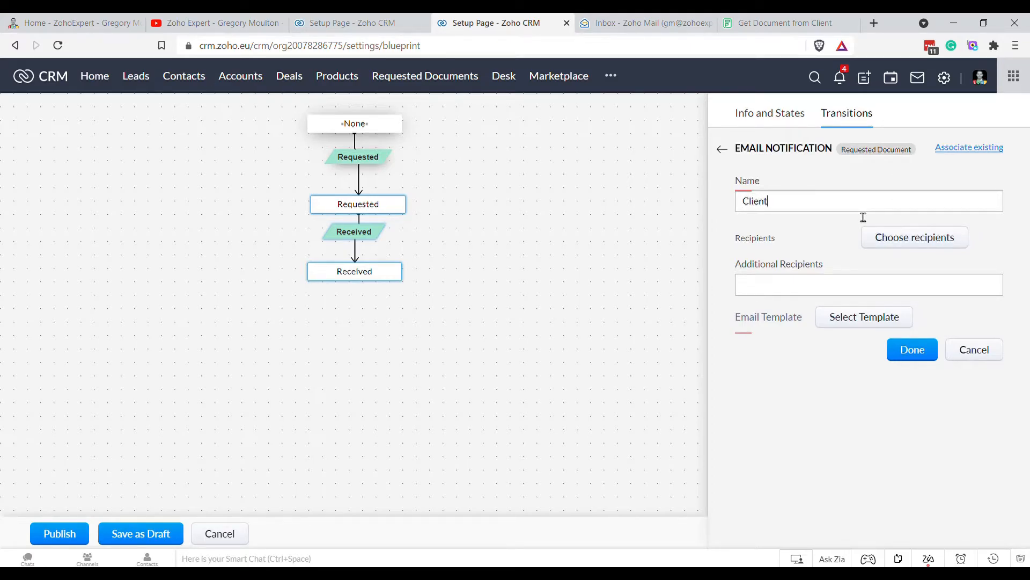
type("Contact Email Confirm Receipt of Docum")
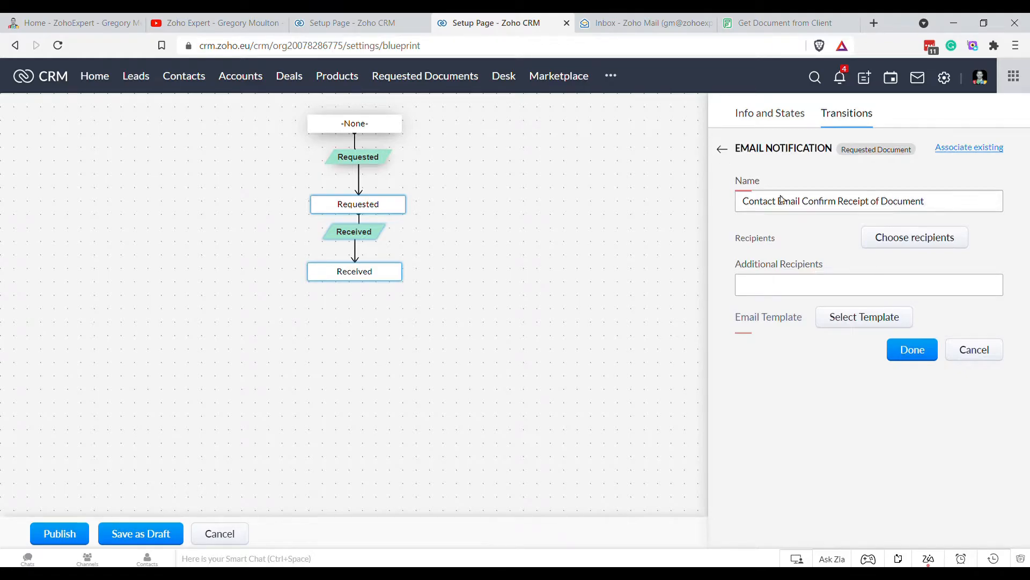
- Choose the Contacts module's Email field as the notification's recipient and save the selection
left_click(934, 243)
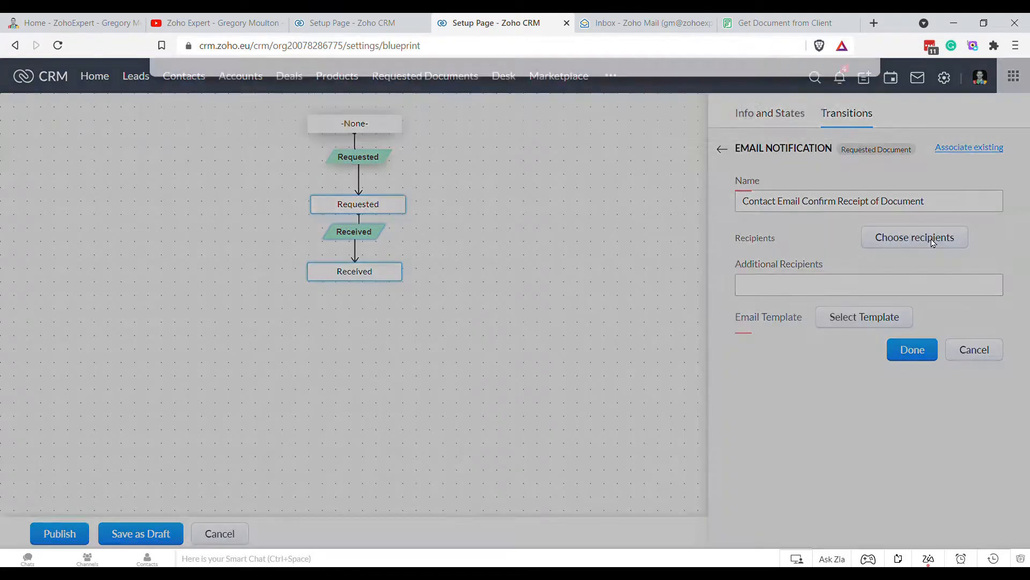
left_click(223, 123)
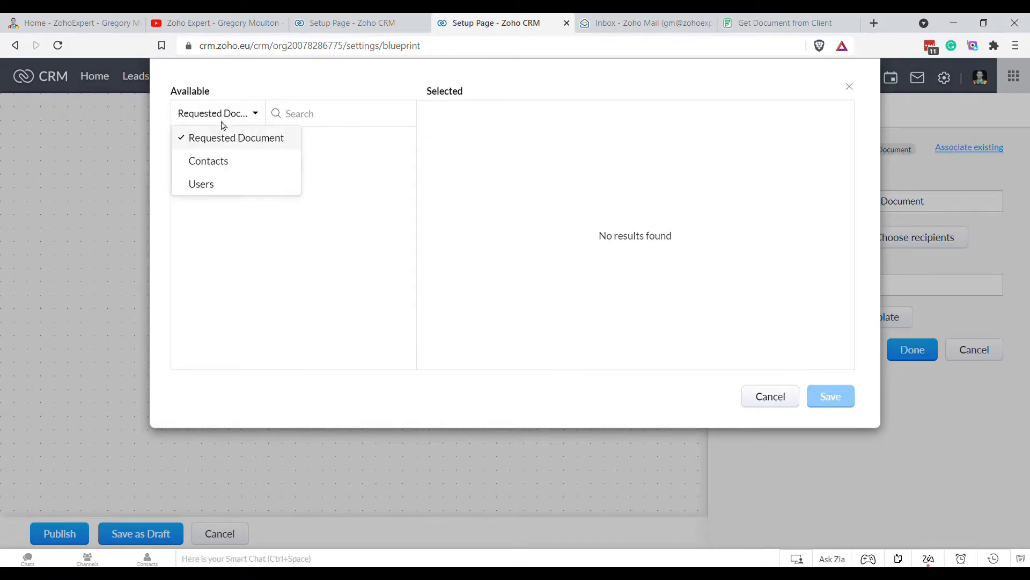
left_click(219, 162)
left_click(388, 141)
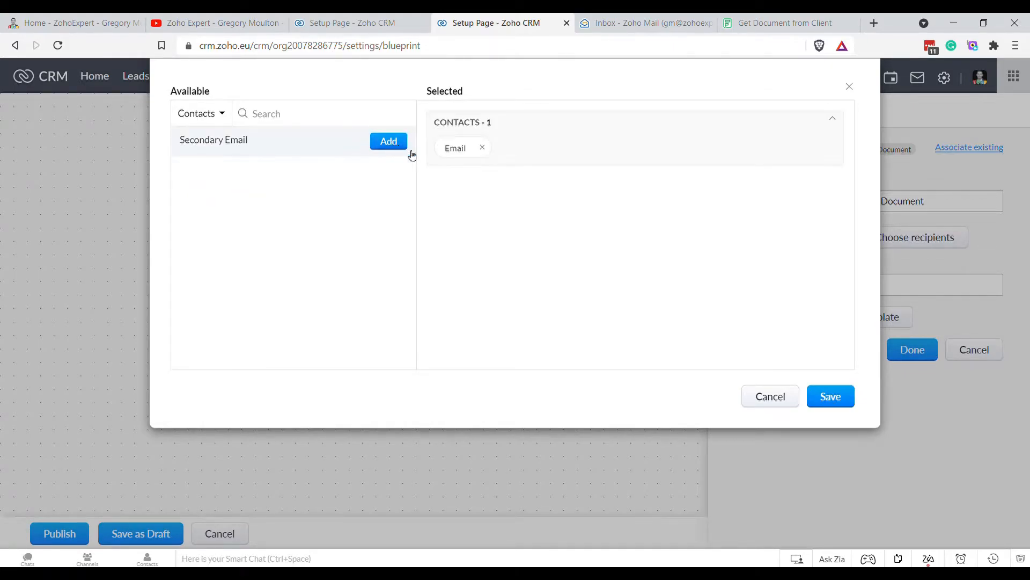
left_click(833, 397)
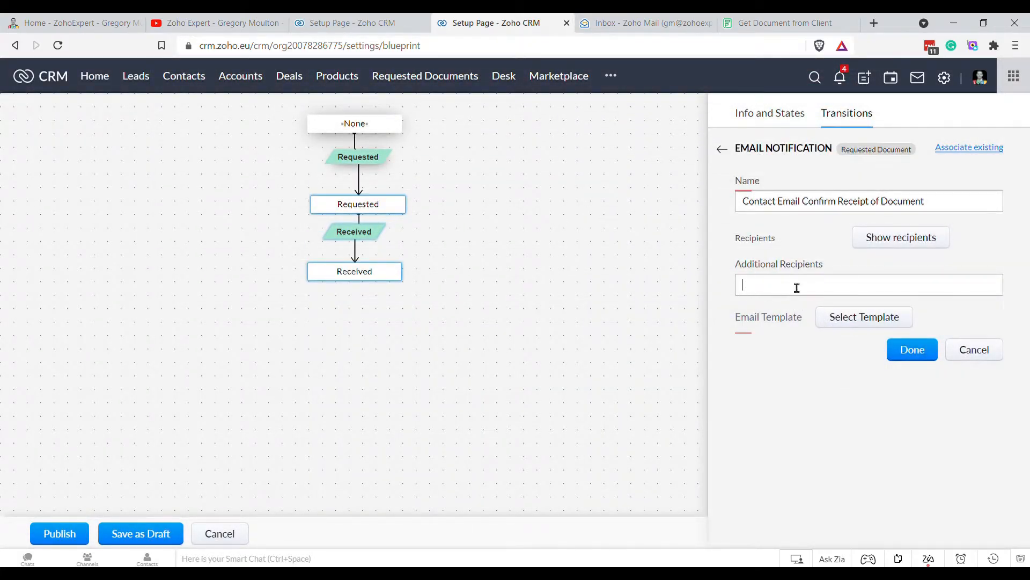
- Go from the notification's template selection through the new-template gallery to the full list of email templates
left_click(864, 318)
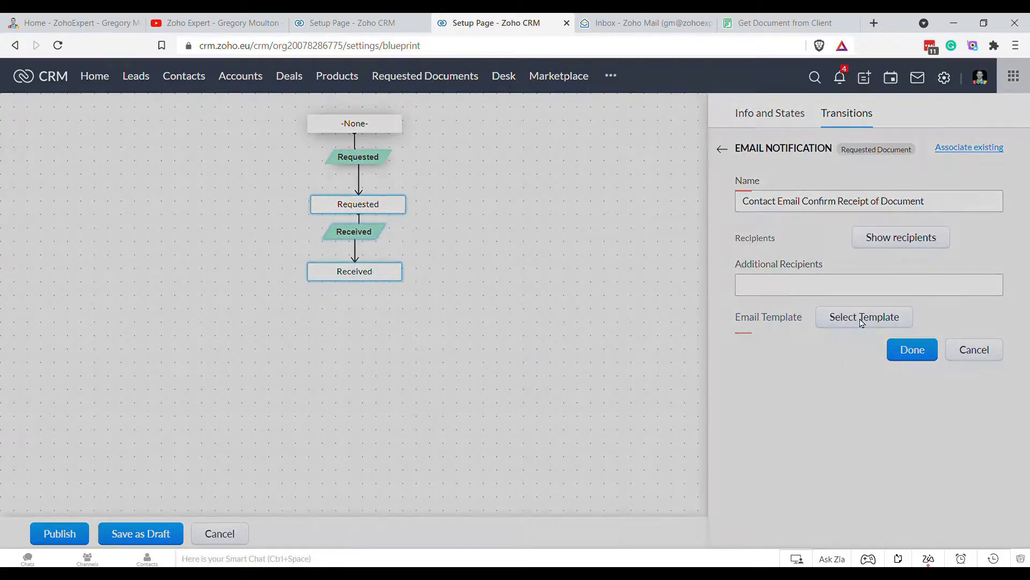
left_click(713, 114)
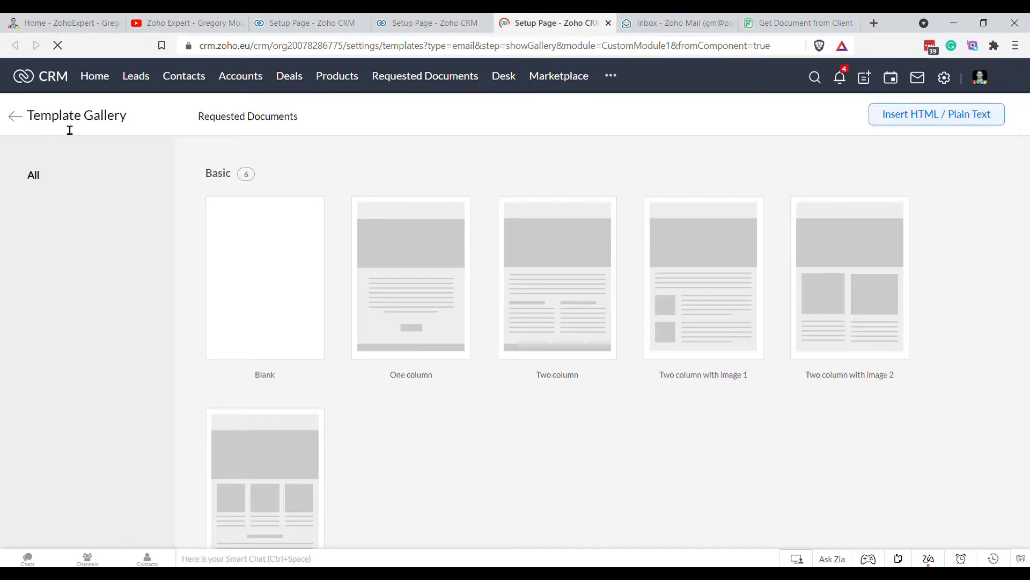
left_click(17, 124)
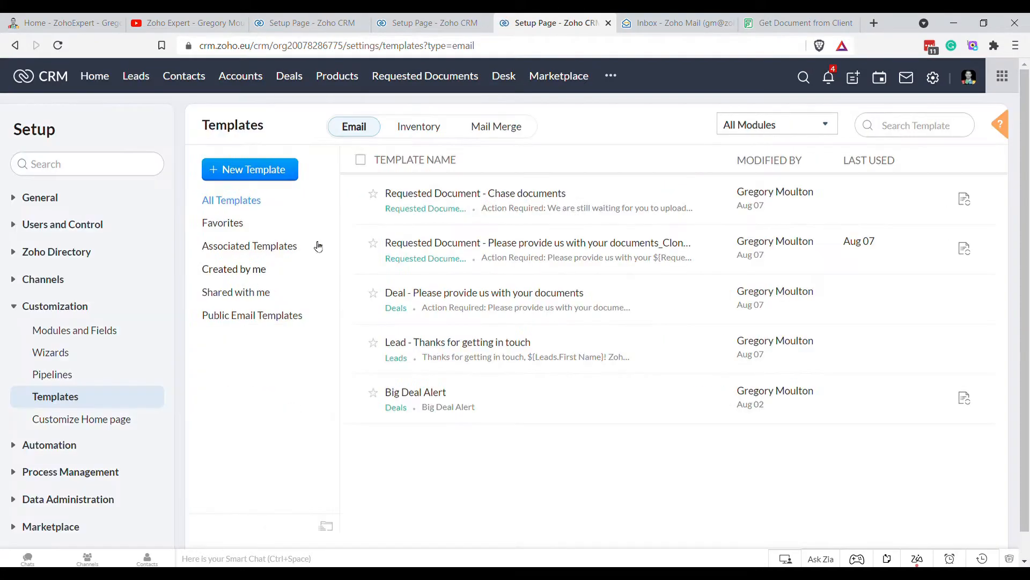
- Clone the Requested Document - Chase documents template as Requested Document - Thank you, Document Received, Pending Approval, keeping the Requested Documents module
left_click(523, 199)
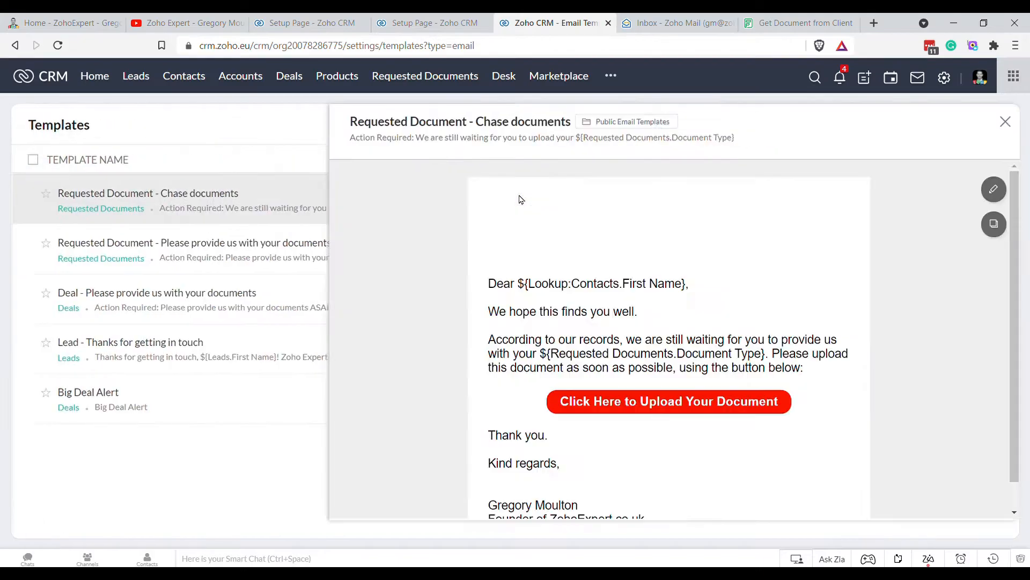
left_click(995, 224)
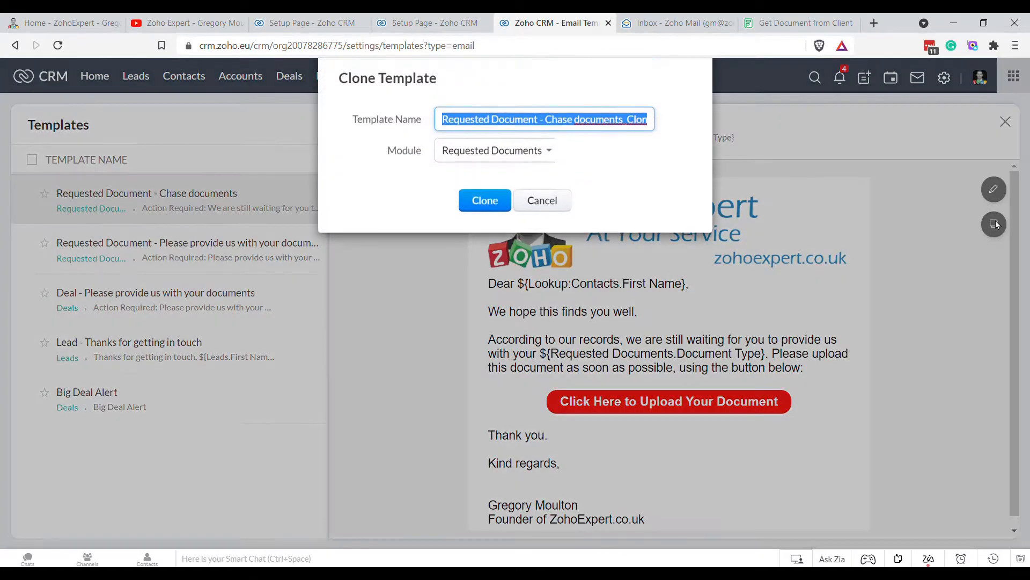
left_click(526, 129)
left_click_drag(547, 128, 769, 151)
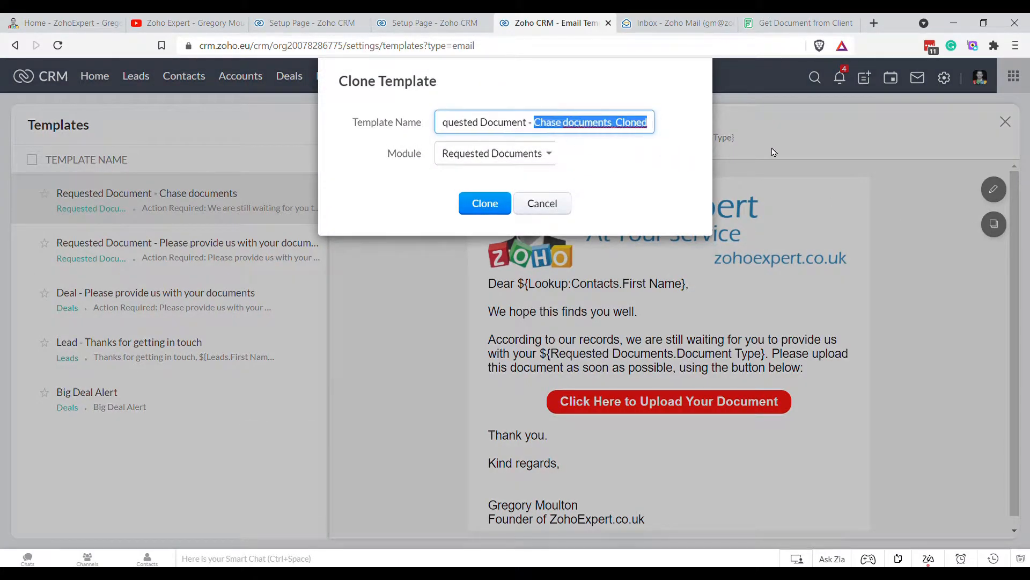
type("Thank you, Document Re")
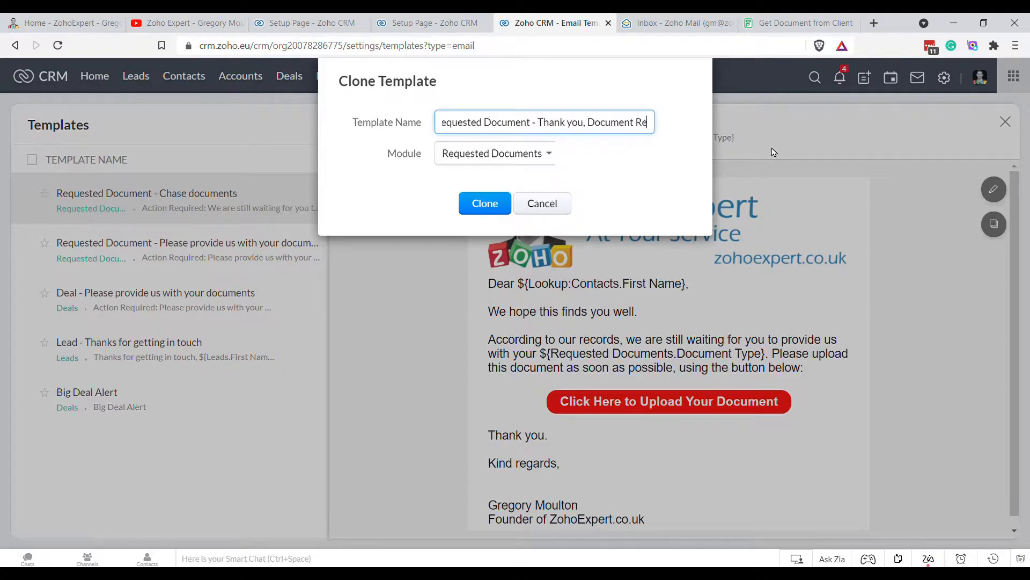
type("ceived, P")
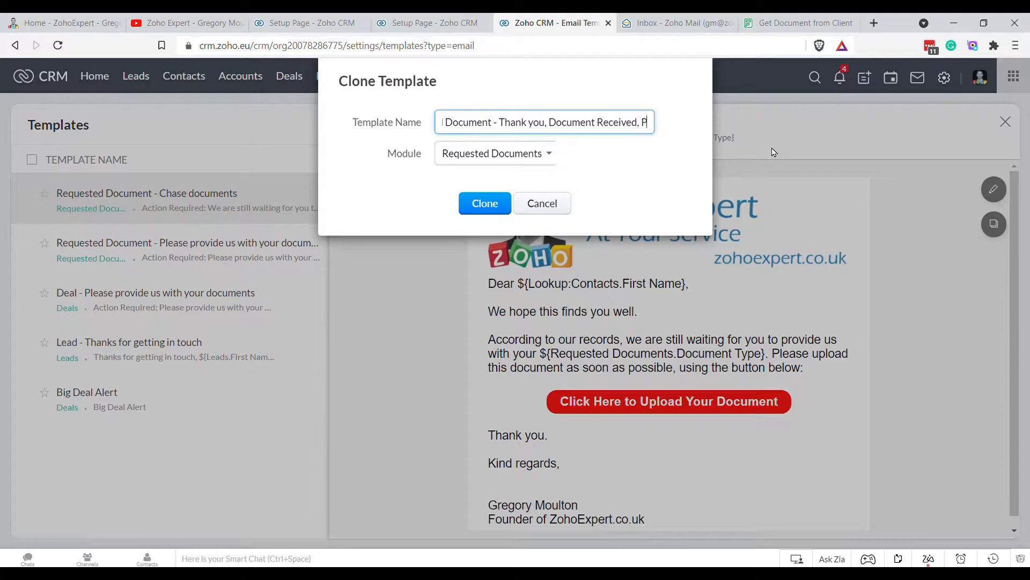
type("ending Approval")
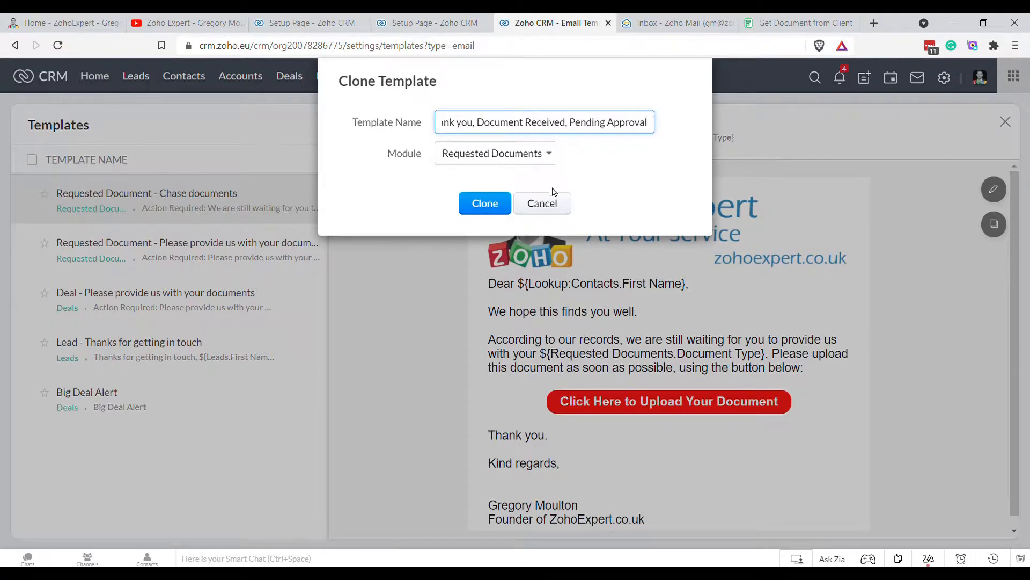
left_click(485, 204)
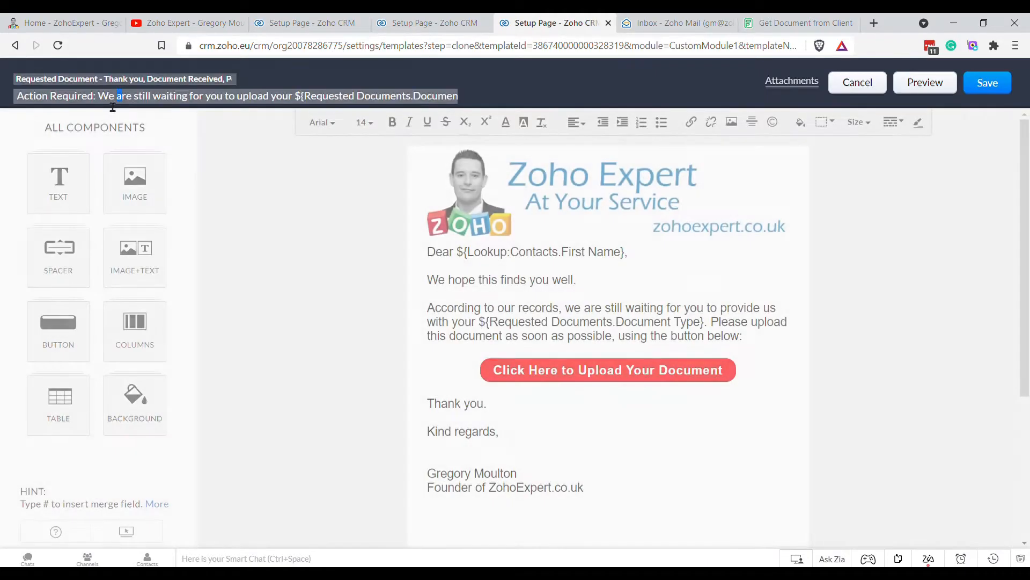
- Change the cloned template's subject to "Thank you, we have received your ${Requested Documents.Document Type}, we will be in touch soon"
left_click_drag(98, 96, 17, 97)
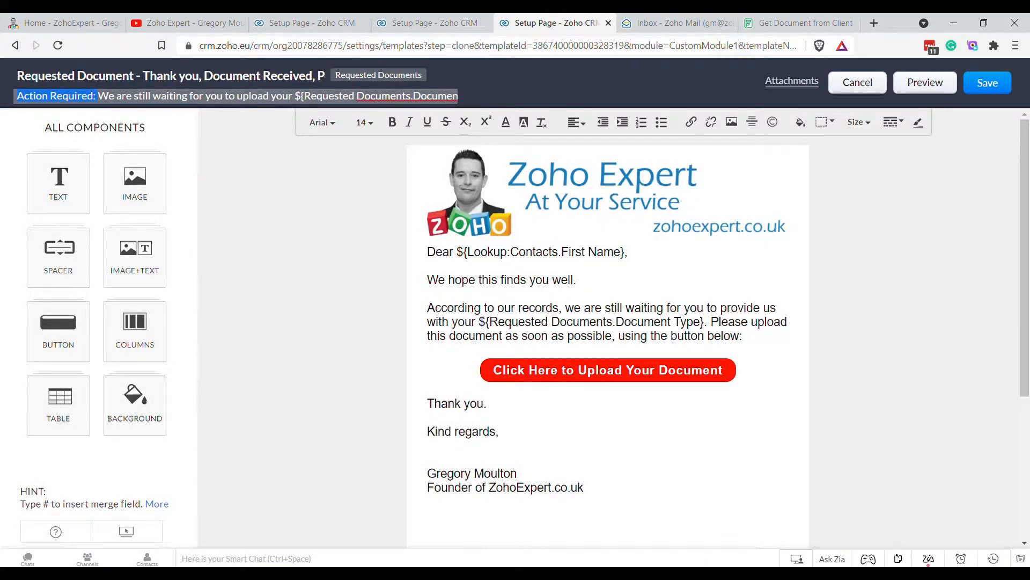
key("BackSpace")
type("Thank you, we h")
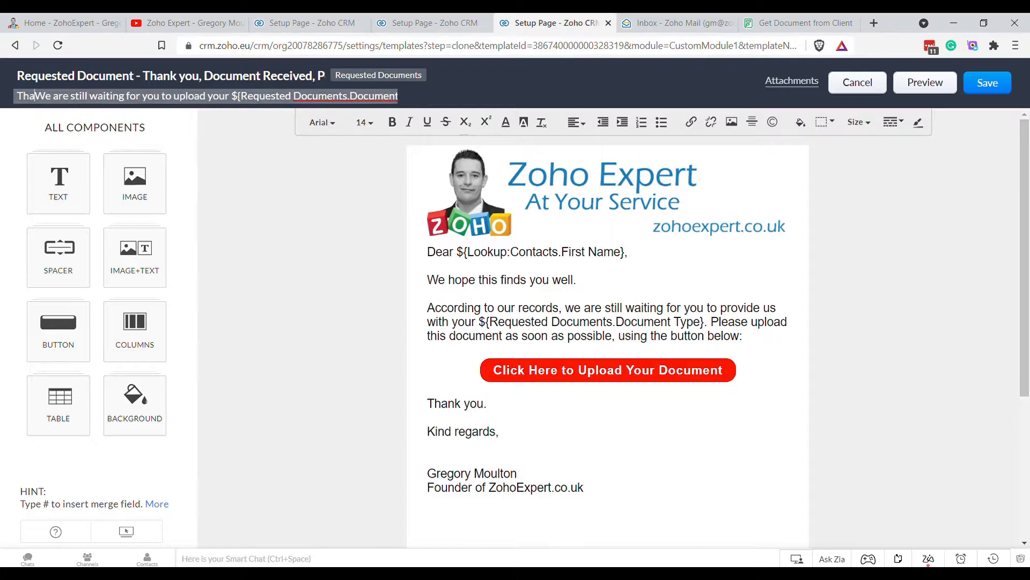
type("ave received your")
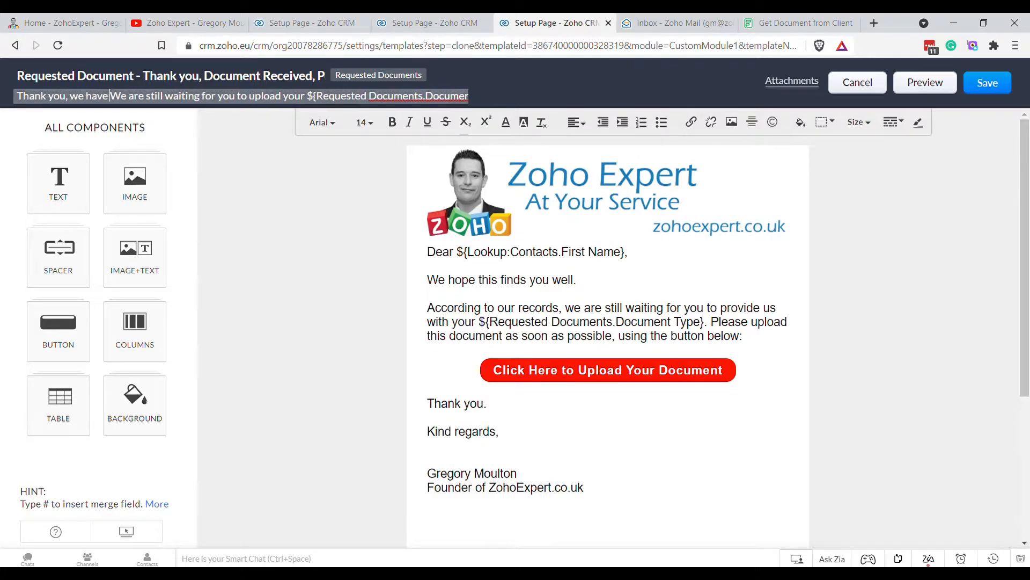
key("Delete")
key("Delete")
key("Delete")
key("Delete")
key("Delete")
key("Delete")
key("Delete")
key("Delete")
key("Delete")
key("Delete")
key("Delete")
key("Delete")
key("Delete")
key("Delete")
key("Delete")
key("Delete")
key("Delete")
key("Delete")
key("Delete")
key("Delete")
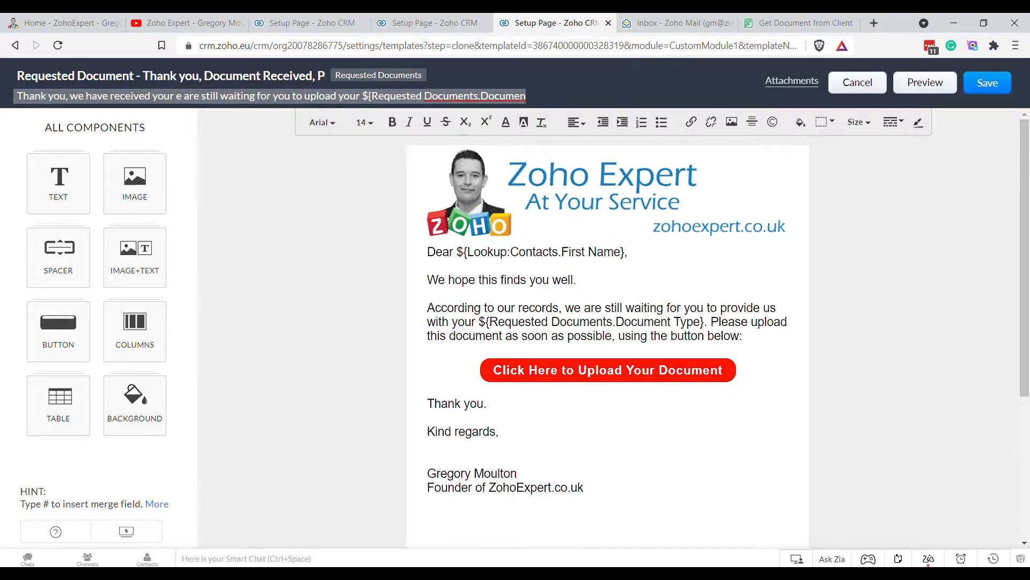
key("Delete")
key("Delete")
key("Delete")
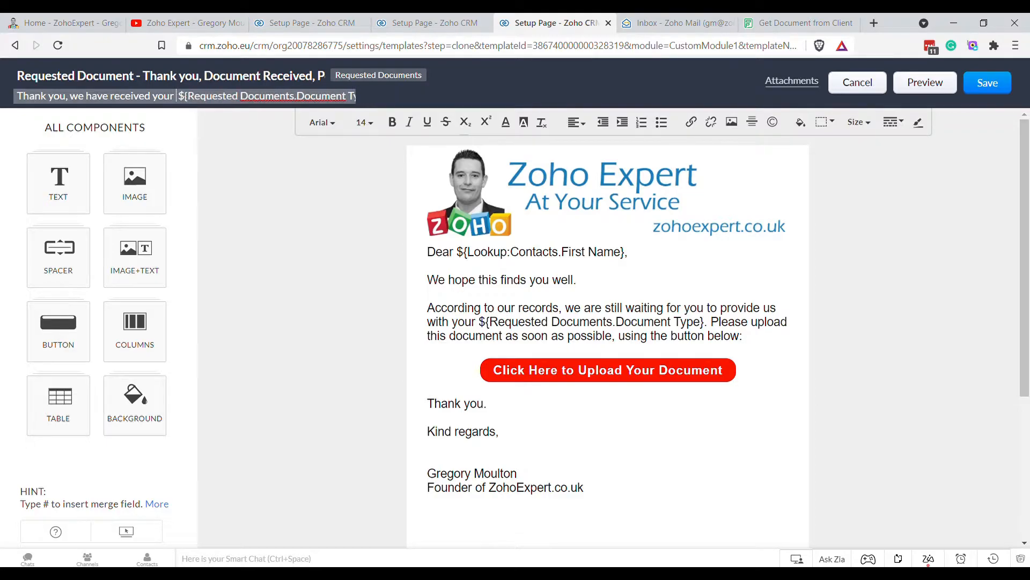
key("End")
type(", we will be in touch soon")
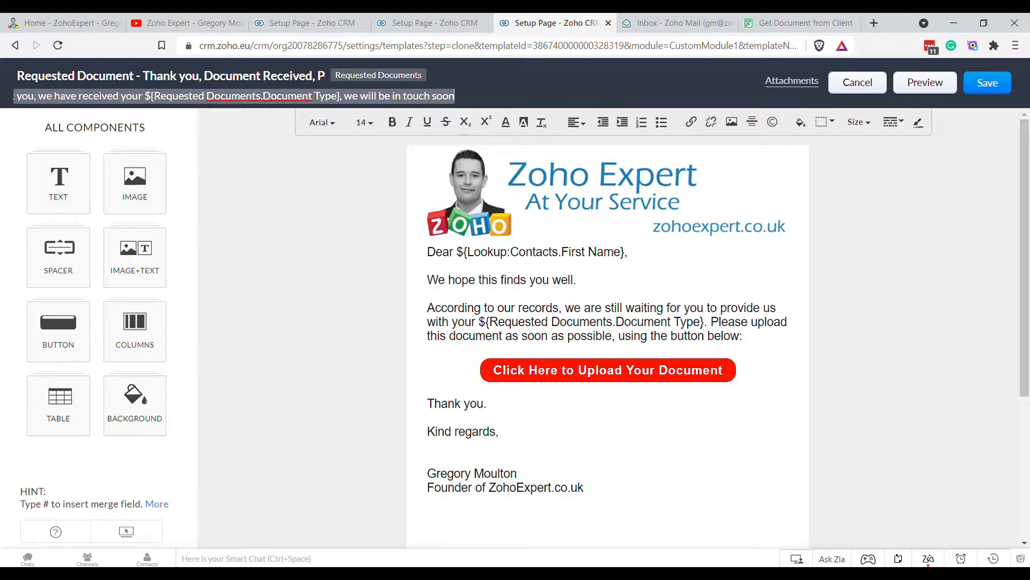
left_click(316, 346)
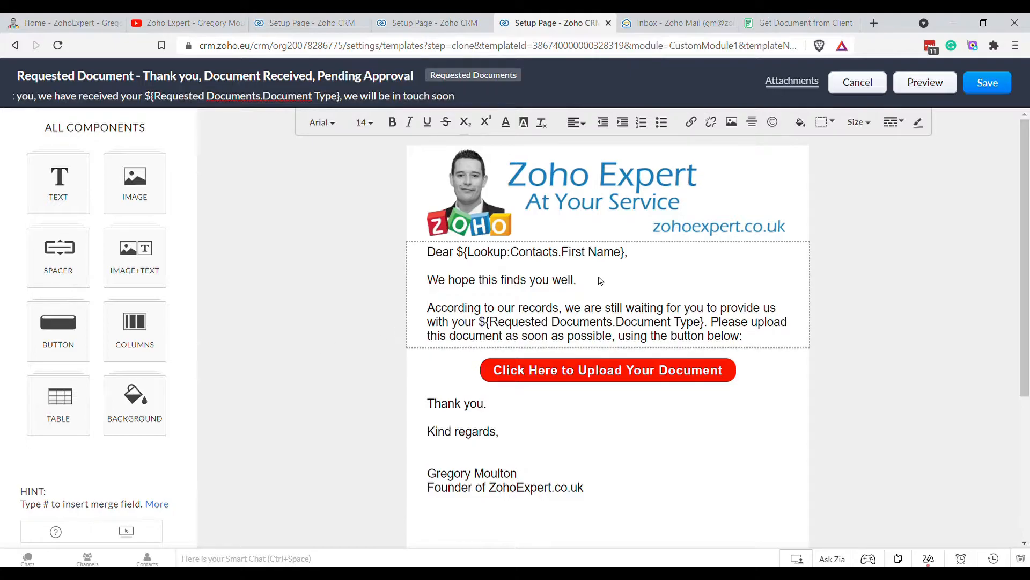
- Replace the body wording before the Document Type merge field with "Thank you for submitting your"
left_click(588, 300)
left_click_drag(428, 314, 676, 324)
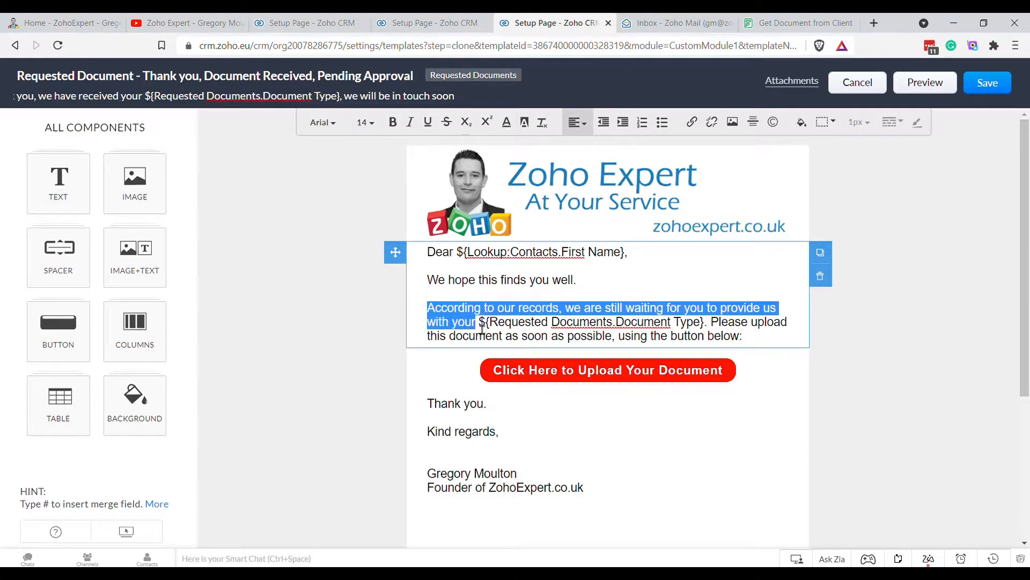
type("Thank you for sub")
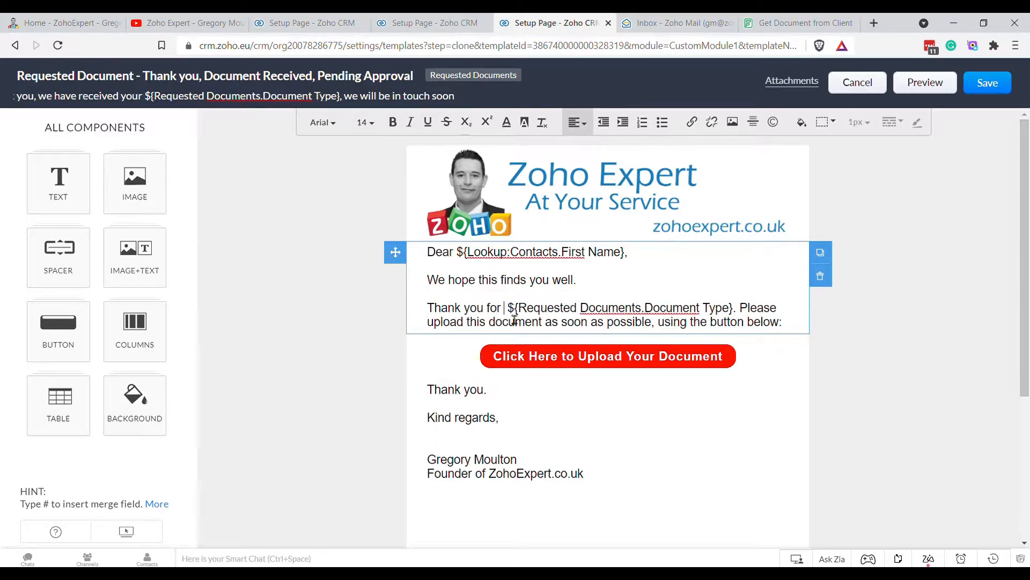
type("mitting your")
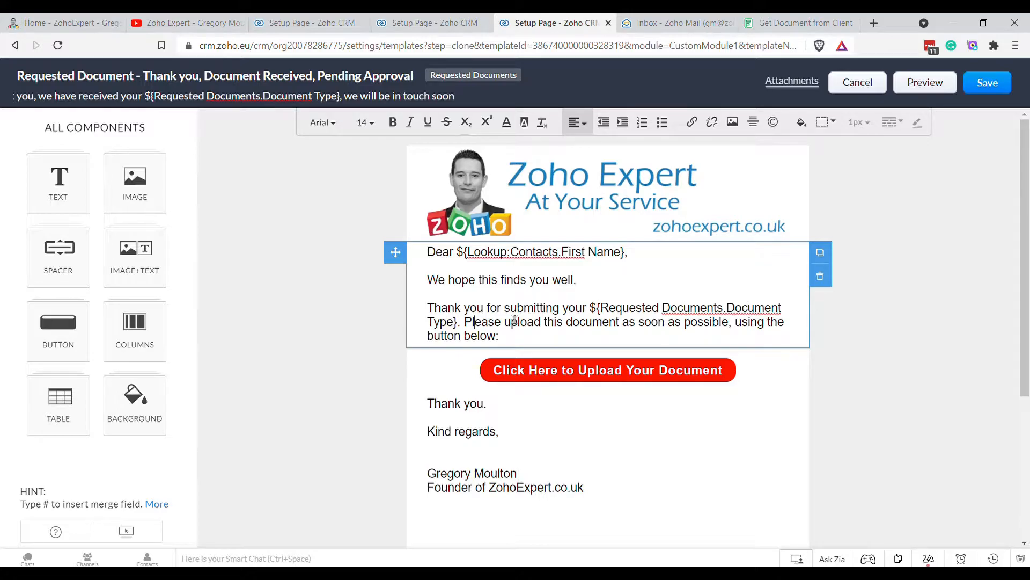
- Replace the upload request with a new paragraph: "A member of our team will review your upload shortly and will confirm whether or not the document meets our criteria."
key("Return")
key("Return")
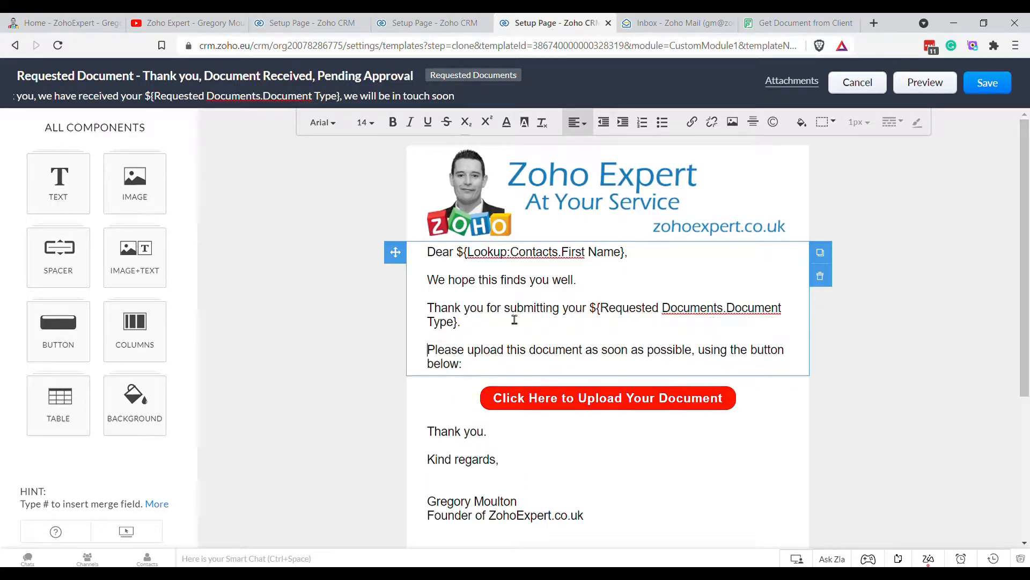
type("A membe")
type("r of our team ")
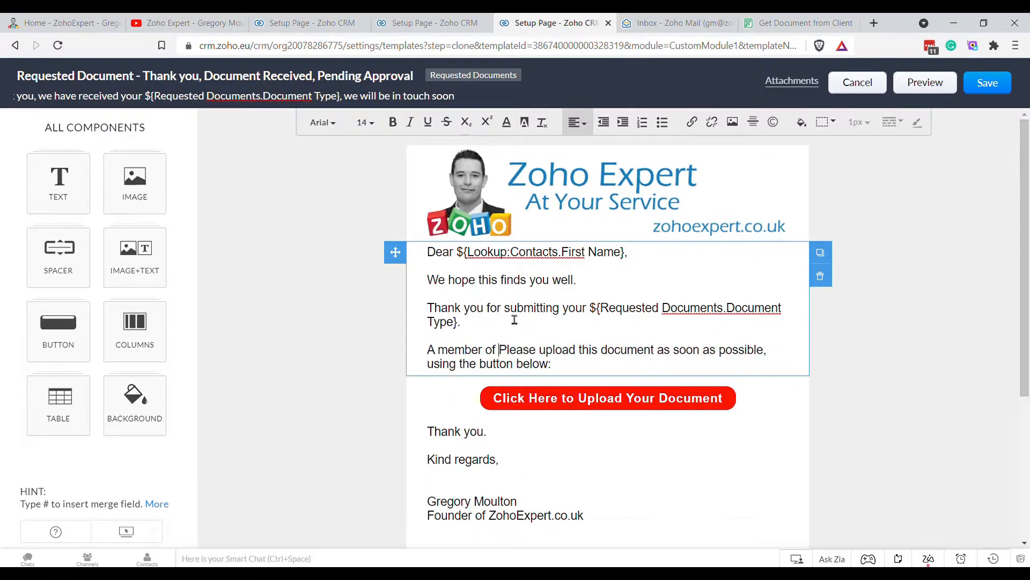
type("will review yo")
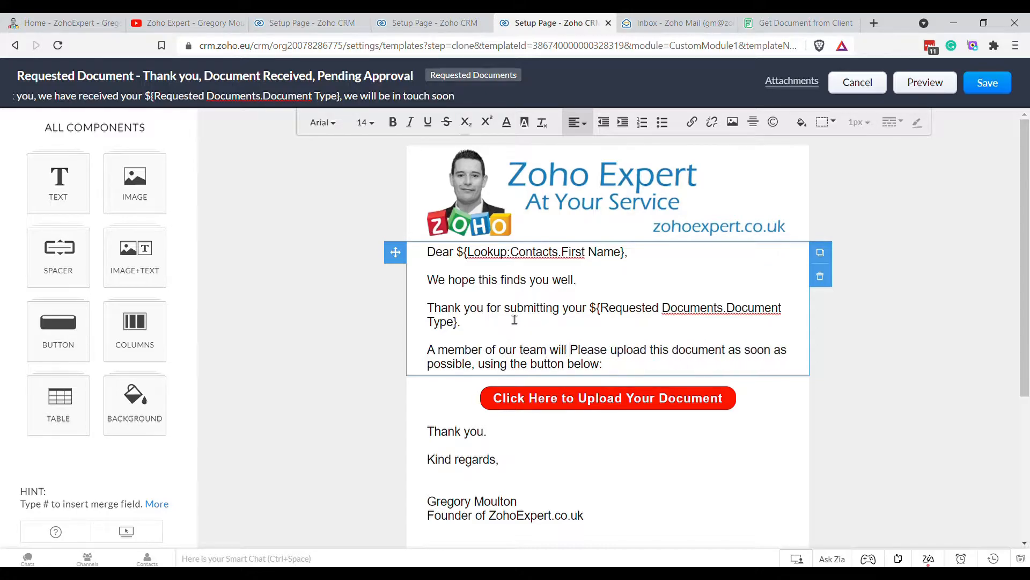
type("ur upload shor")
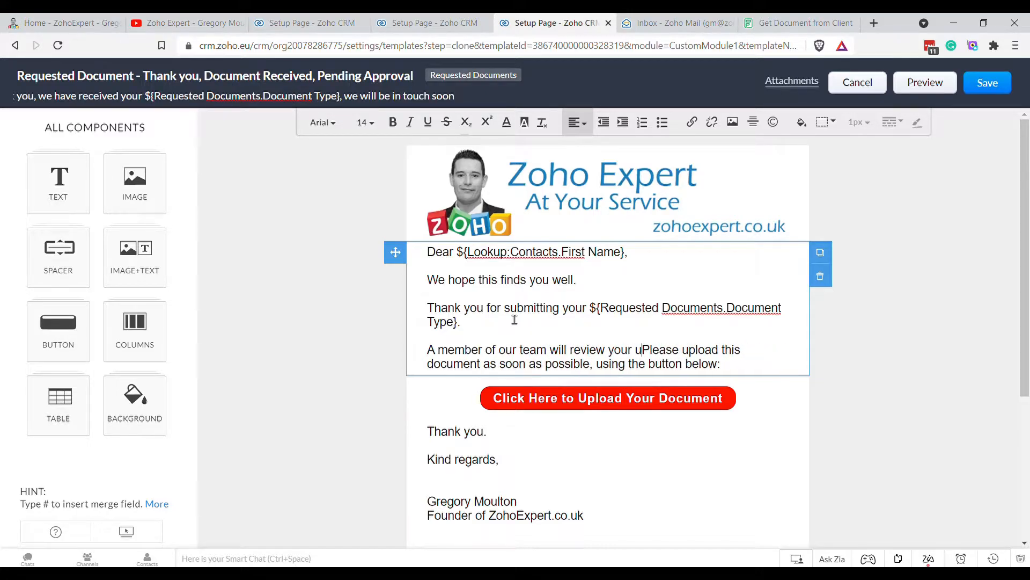
type("tly and wil")
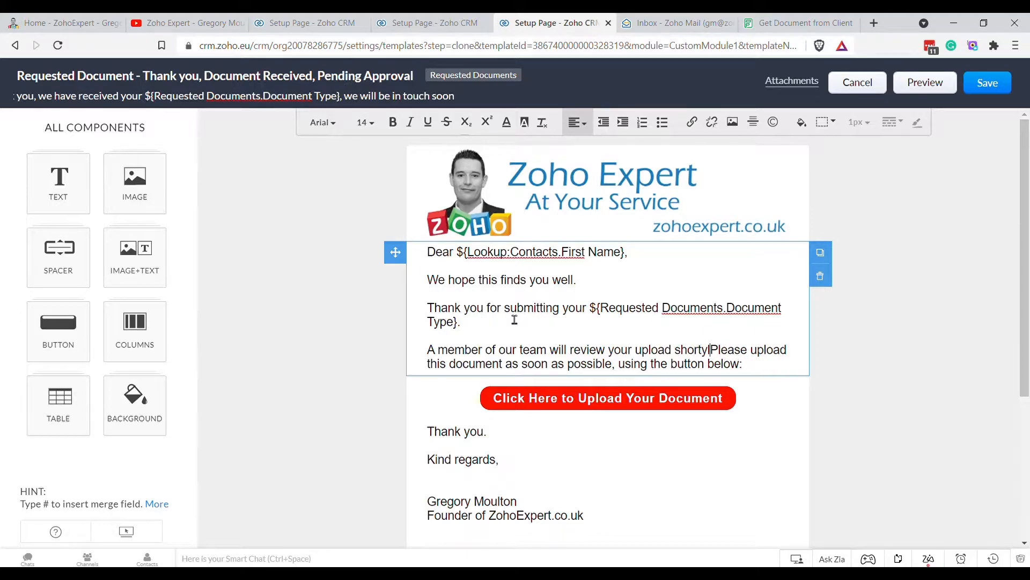
type("l confirm ")
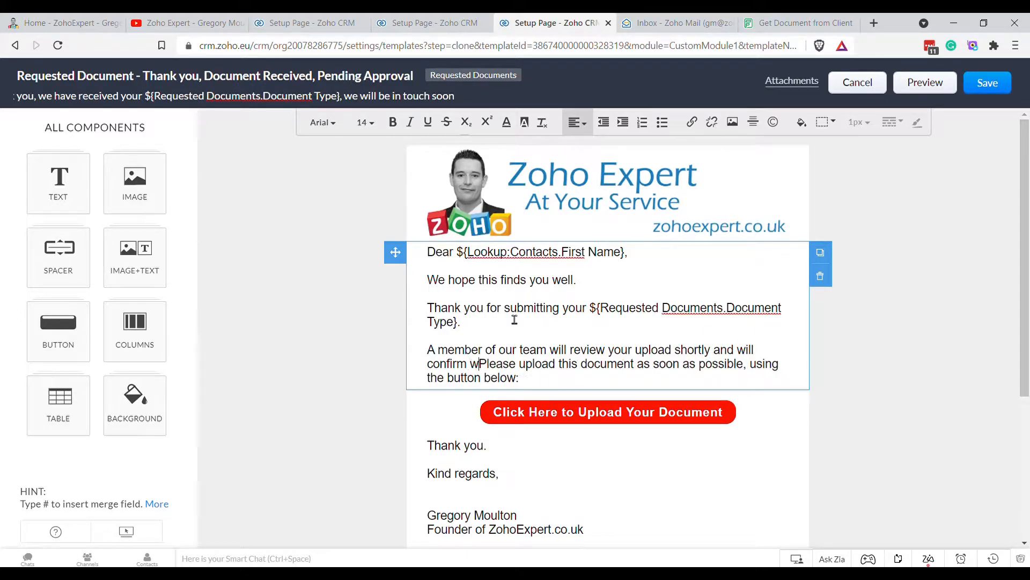
type("whether or not the document meets our criteria")
key("BackSpace")
type(".Please")
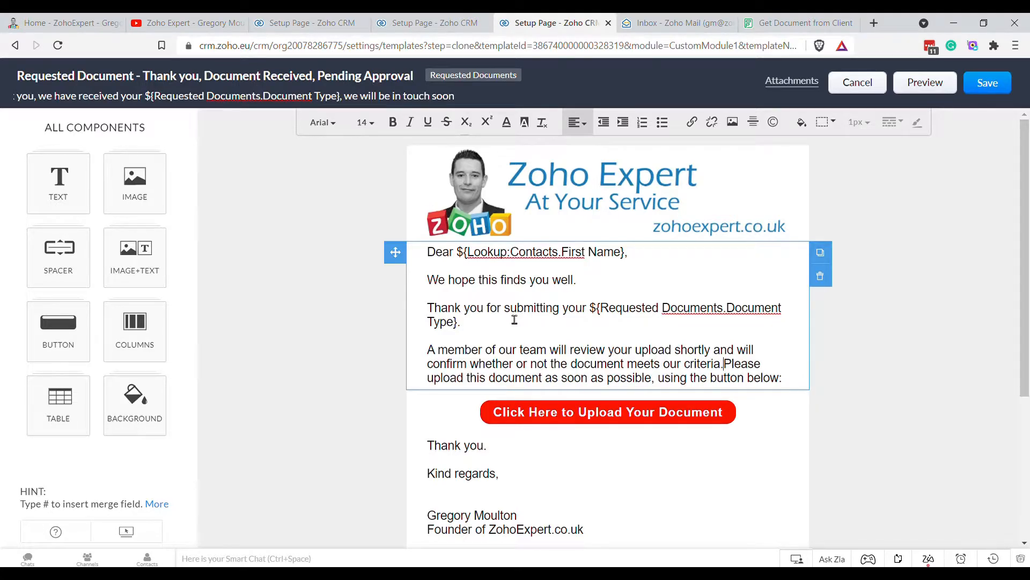
key("shift+End")
key("shift+Down")
key("Delete")
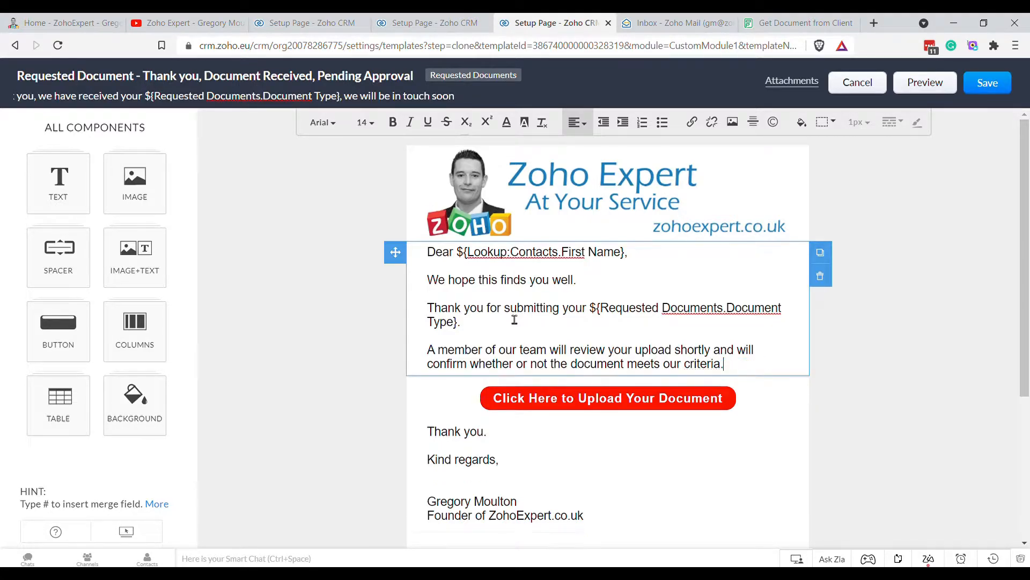
- Add a closing paragraph to the email body reading "Please let us know if you need anything in the meantime."
key("Return")
type("Please let us know if you need any")
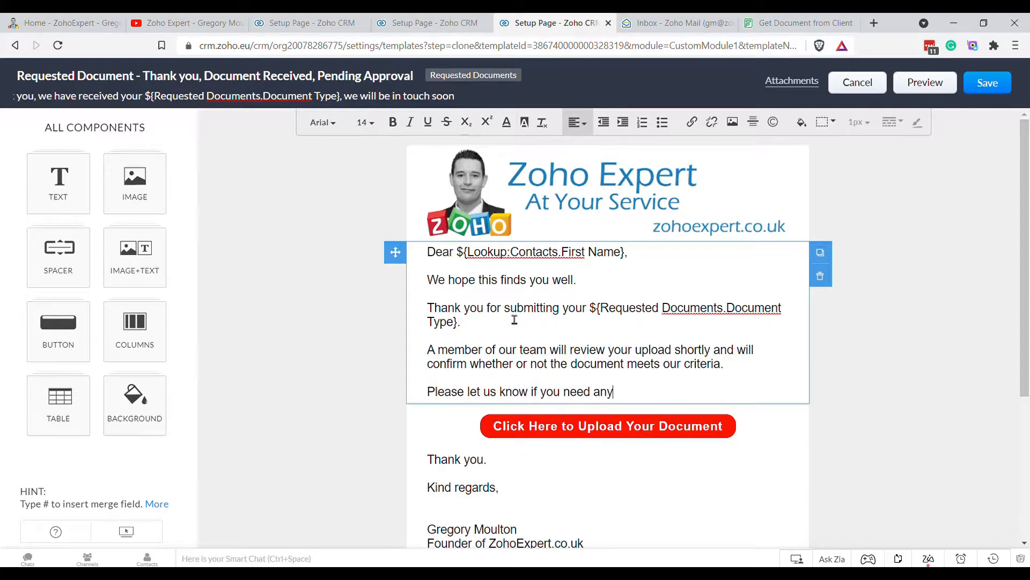
type("thing in the meantime")
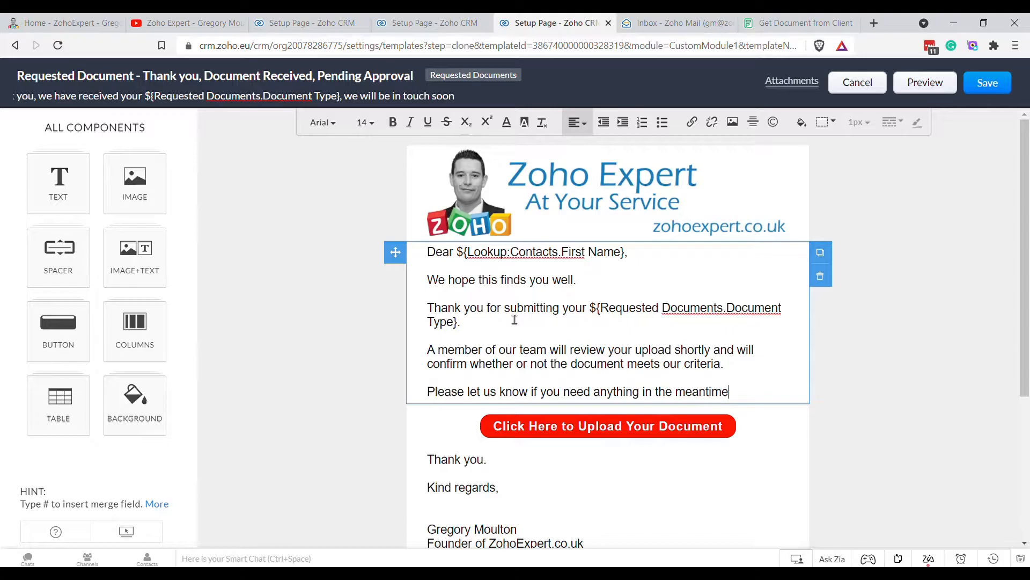
- Delete the Click Here to Upload Your Document button from the email template
left_click(614, 430)
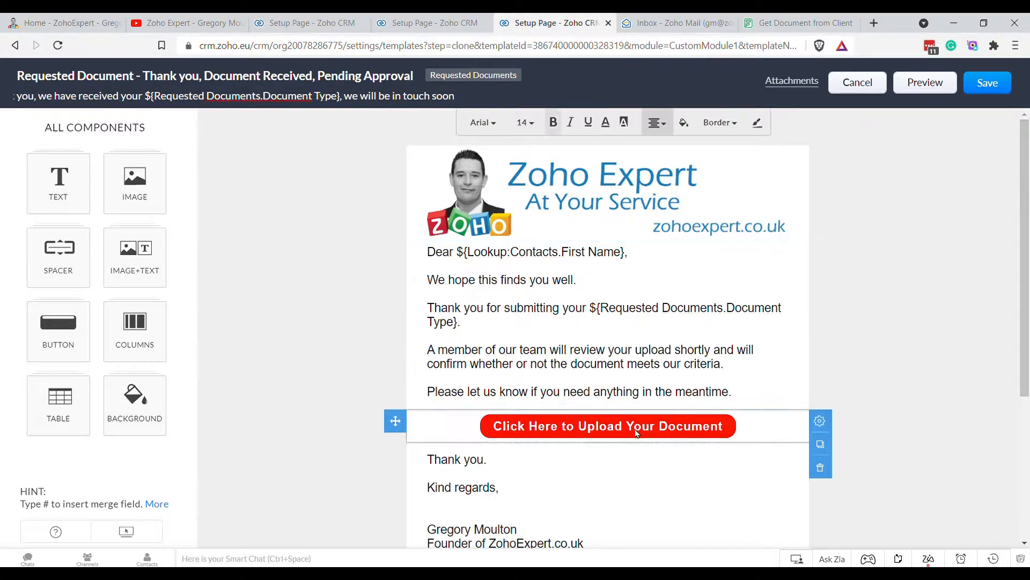
left_click(821, 468)
left_click(822, 445)
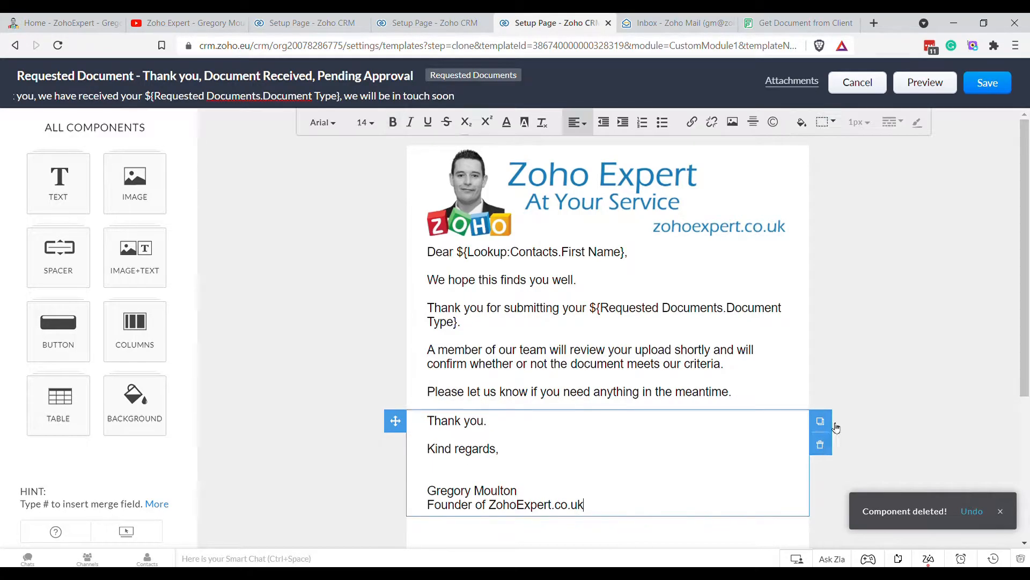
left_click(594, 389)
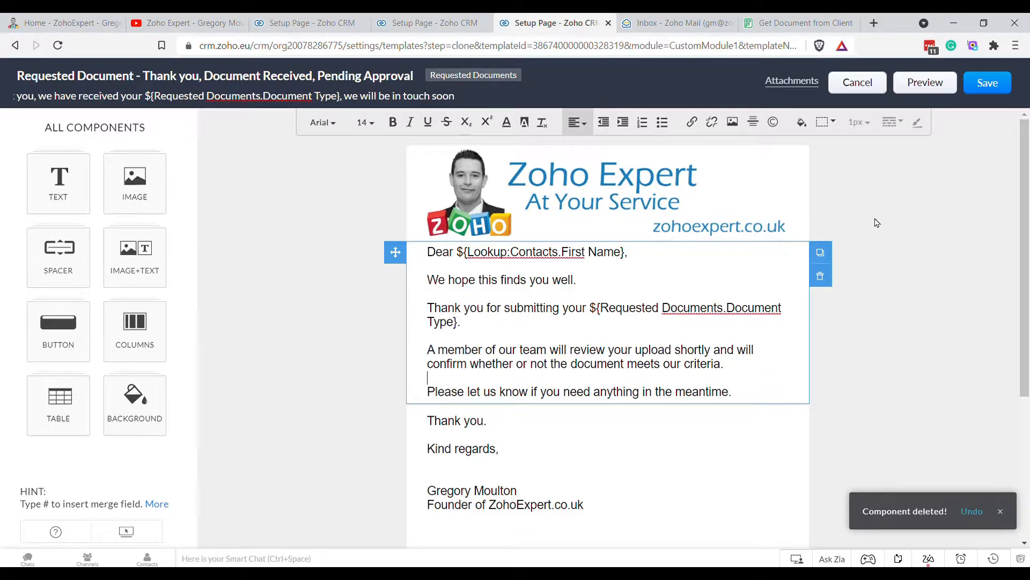
- Save the email template to the Public Email Templates folder
left_click(1004, 81)
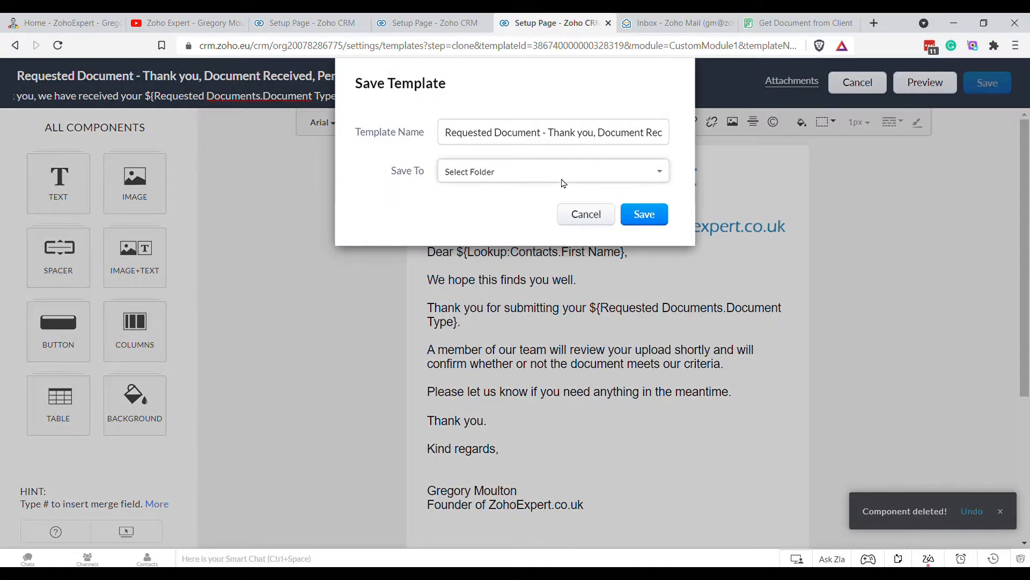
left_click(501, 177)
left_click(492, 211)
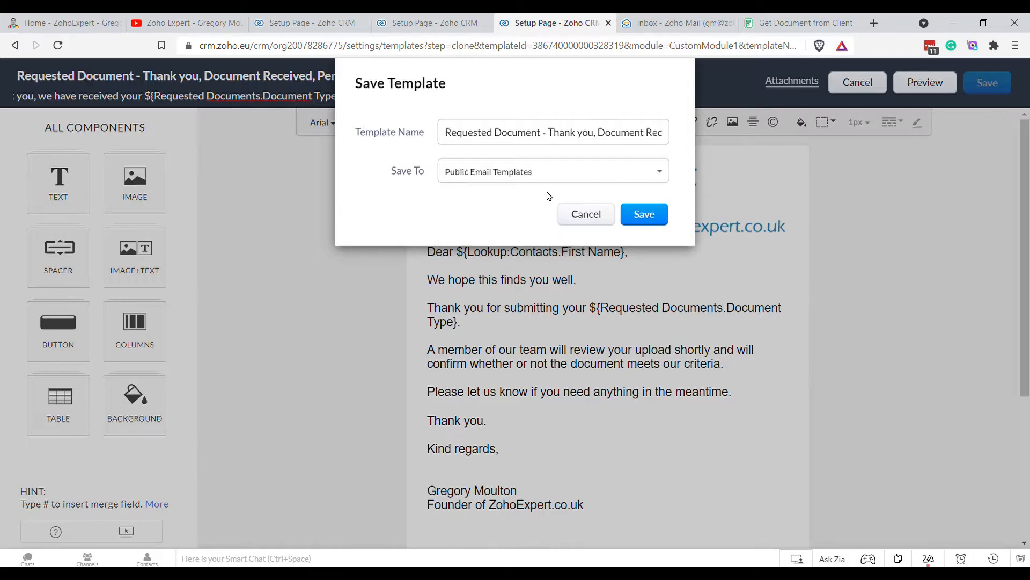
left_click(643, 211)
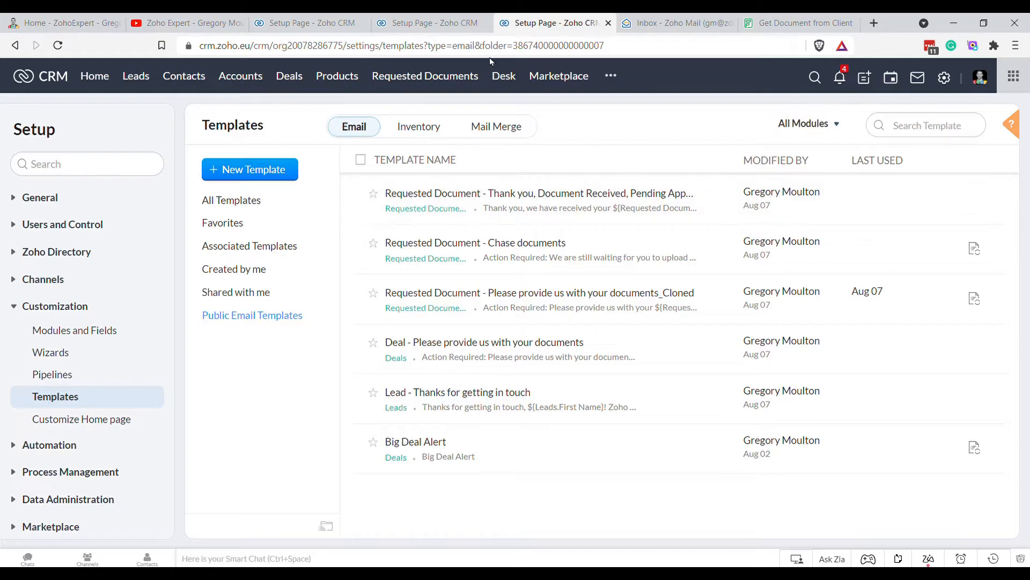
- Assign the "Requested Document - Thank you, Document Received, Pending Approval" template to the receipt confirmation email notification and finish the notification
left_click(438, 24)
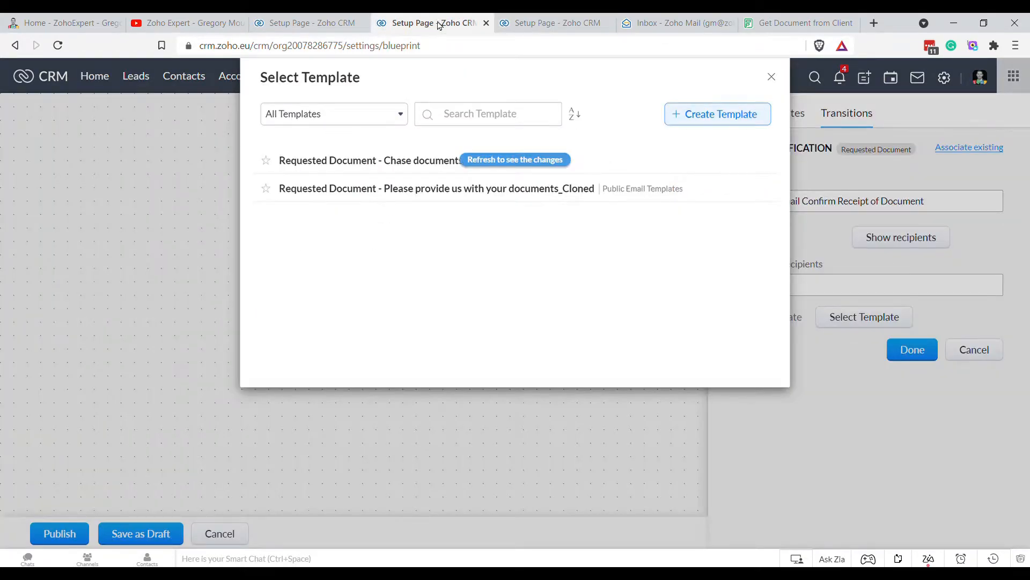
left_click(516, 161)
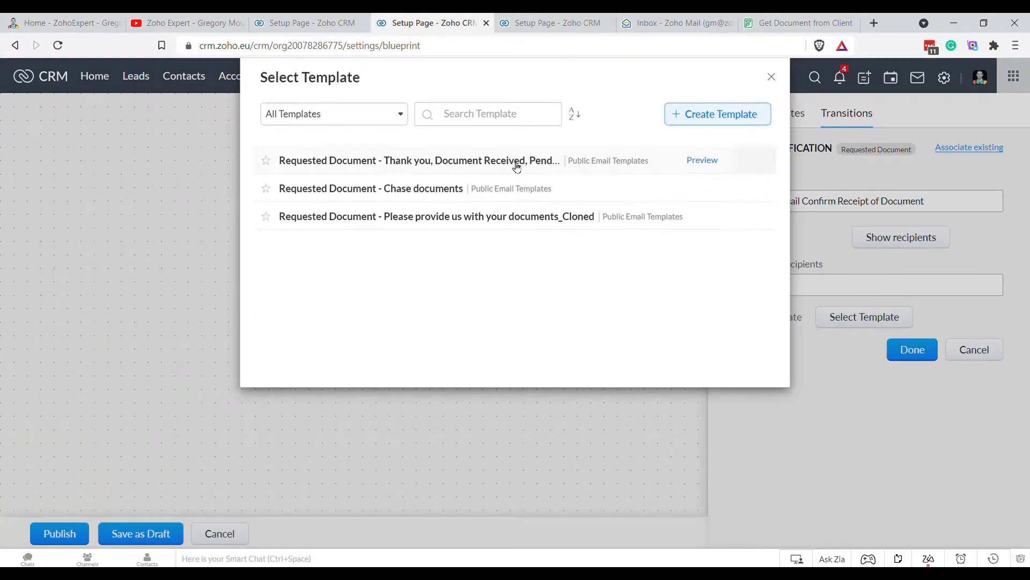
left_click(477, 167)
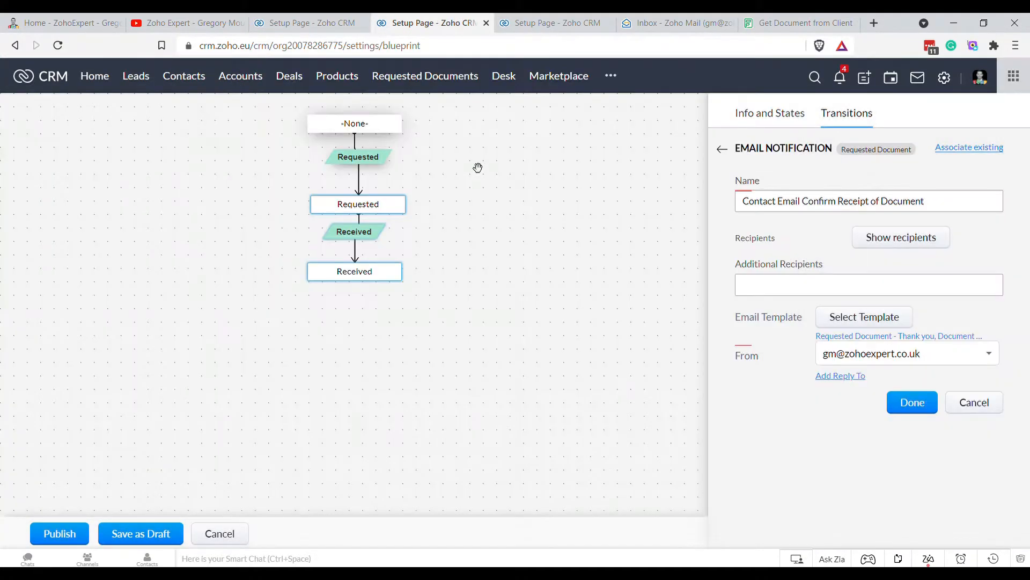
left_click(905, 357)
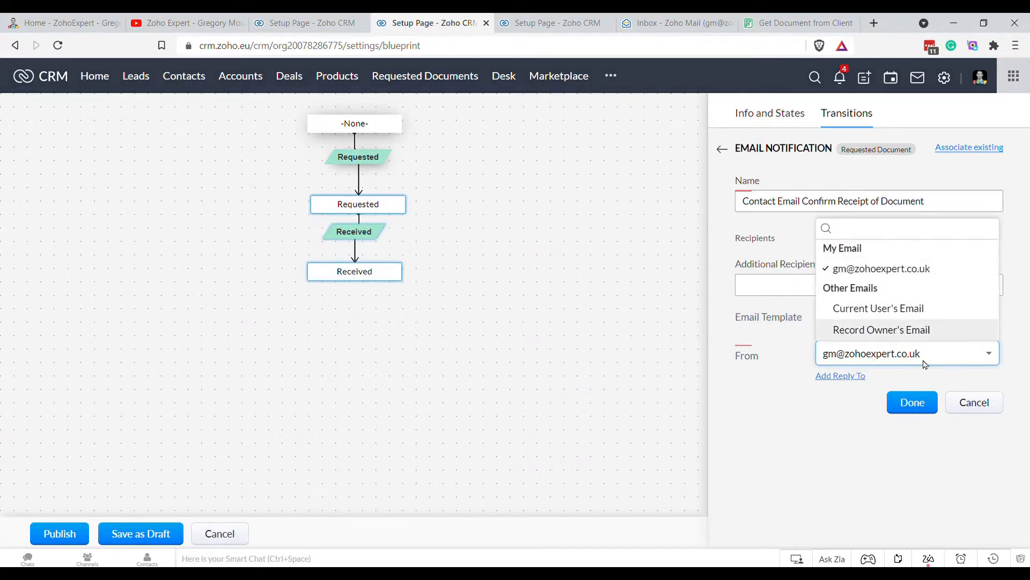
left_click(857, 387)
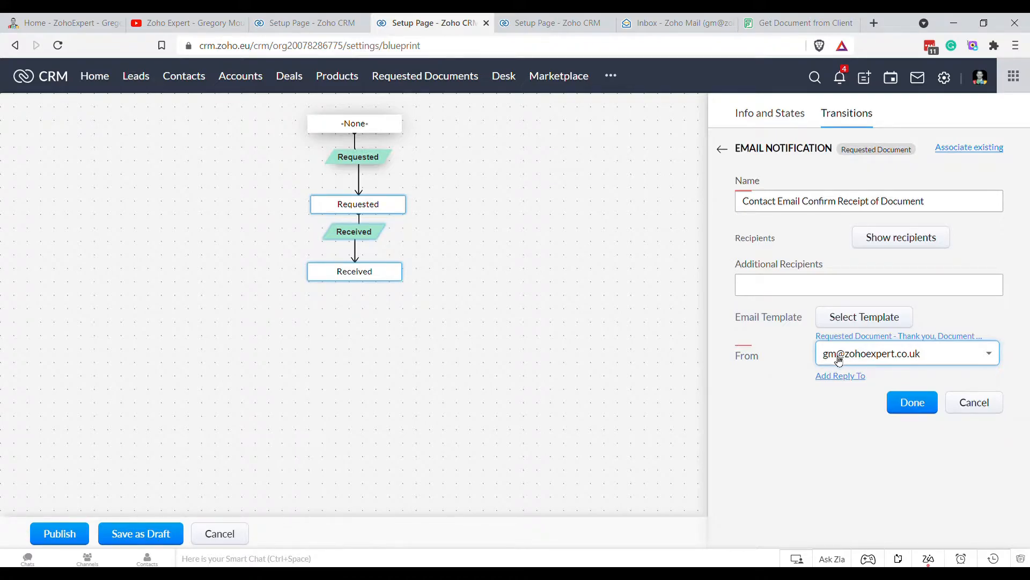
left_click(913, 404)
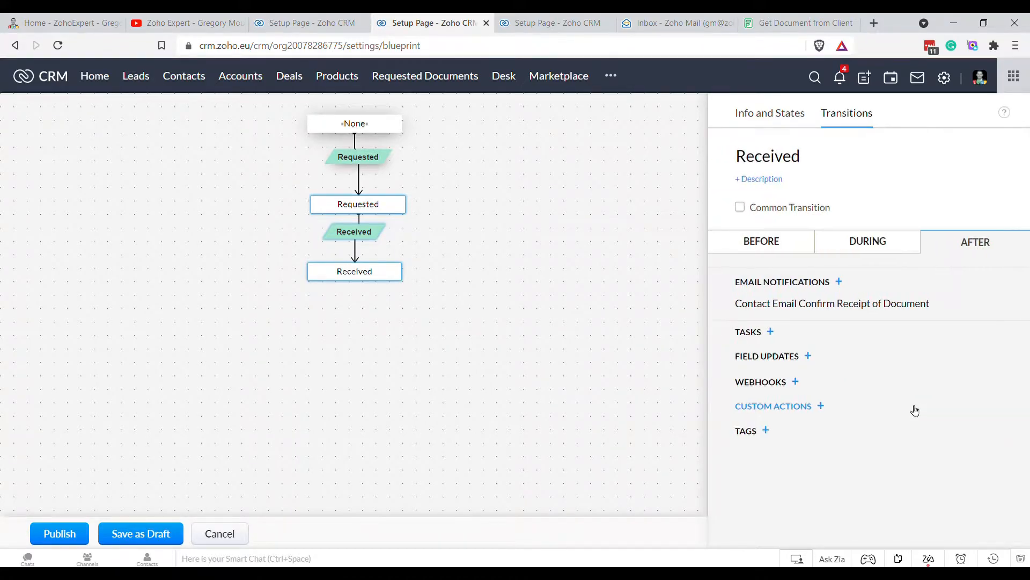
- Place the Accepted, Partly Accepted and Rejected states side by side on the blueprint canvas below the Received state
mouse_move(870, 314)
left_click_drag(402, 337, 399, 372)
left_click_drag(773, 289, 238, 358)
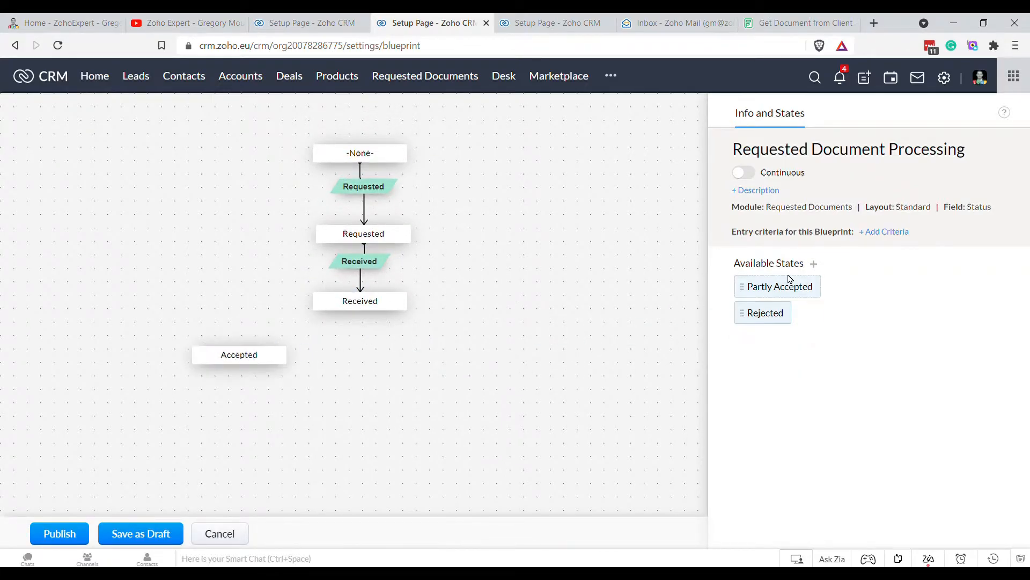
left_click_drag(789, 286, 371, 355)
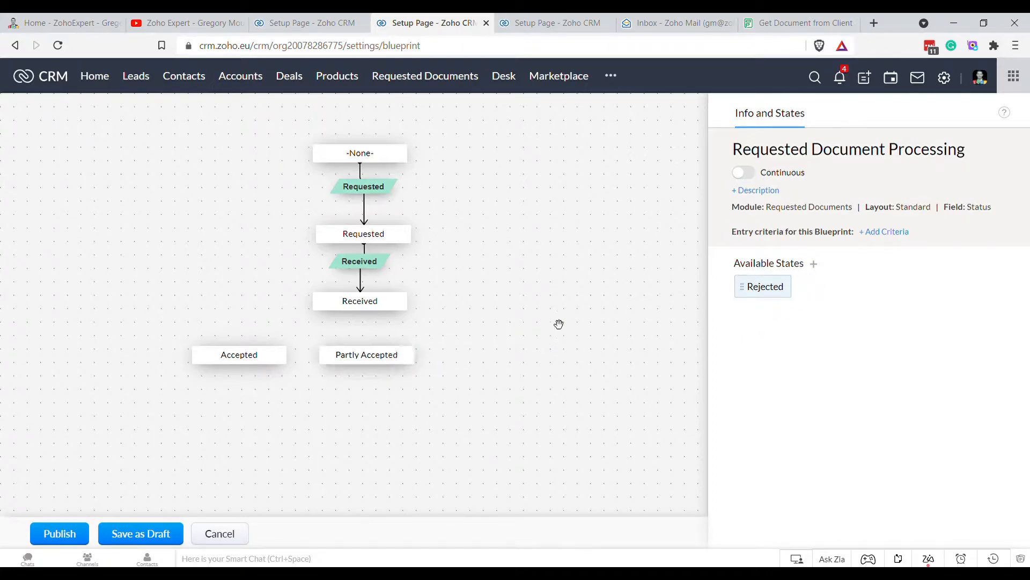
left_click_drag(766, 286, 497, 356)
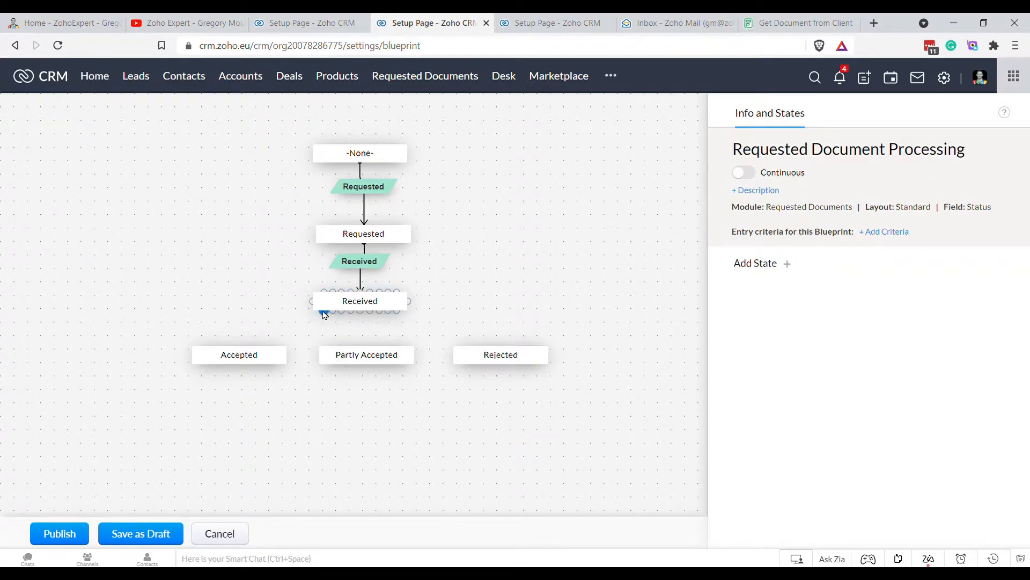
- Connect the Received state to each of the Accepted, Partly Accepted and Rejected states
left_click_drag(324, 313, 235, 349)
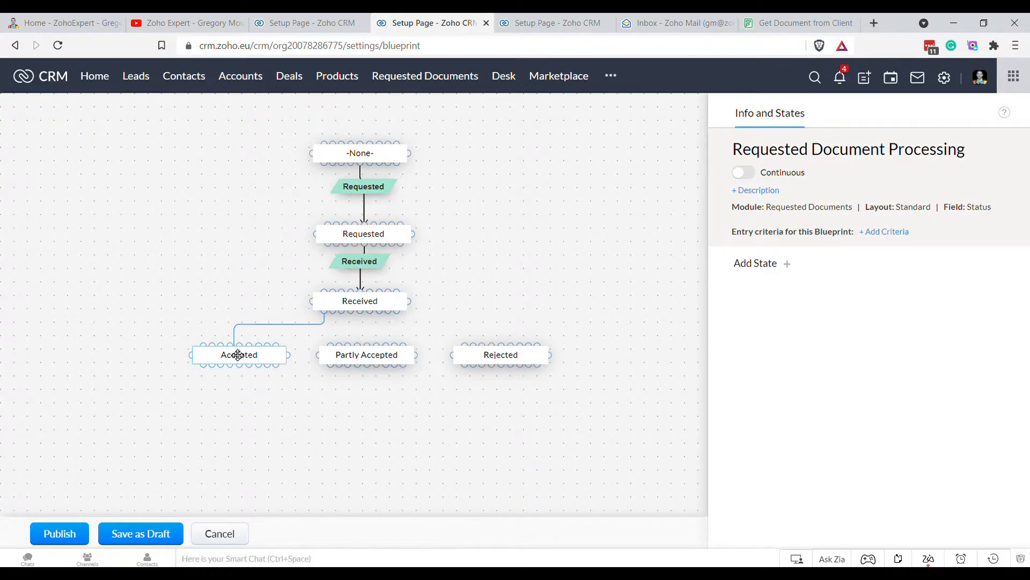
left_click_drag(361, 314, 367, 354)
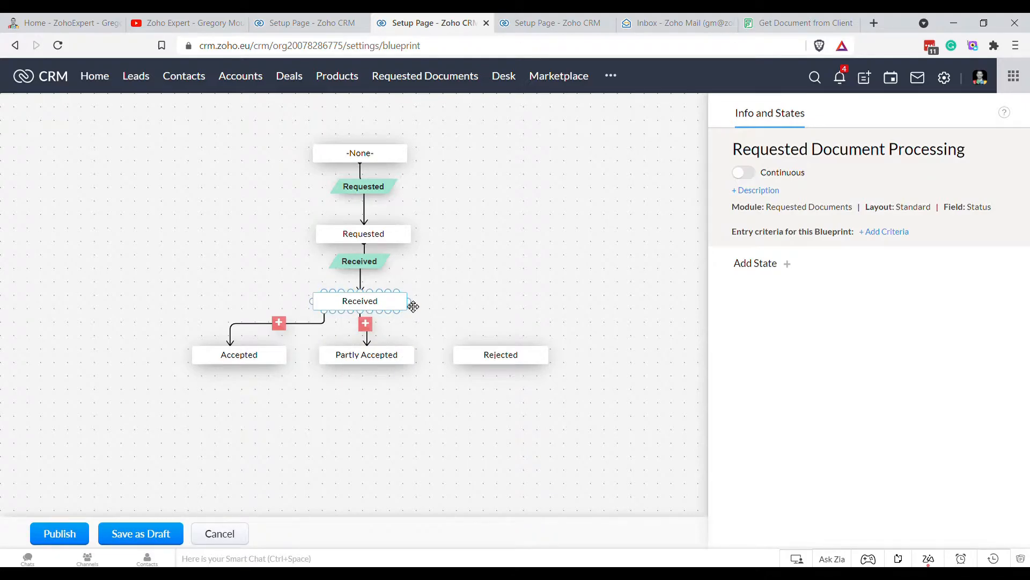
left_click_drag(413, 306, 500, 348)
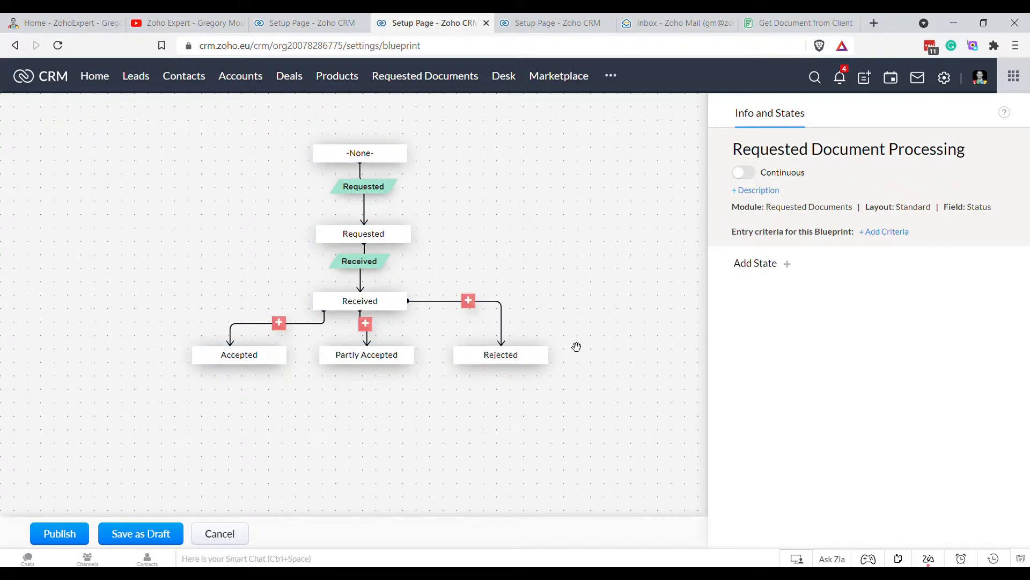
- Move the three outcome states lower in one row and reattach the Rejected connector to the underside of the Received state
left_click_drag(372, 355, 384, 402)
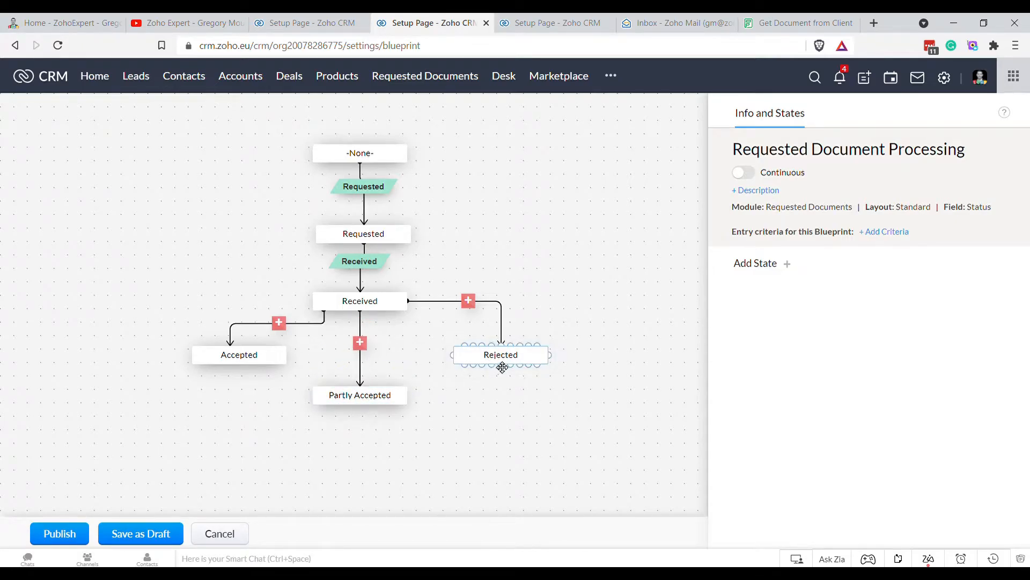
left_click_drag(507, 364, 501, 405)
left_click_drag(265, 357, 259, 396)
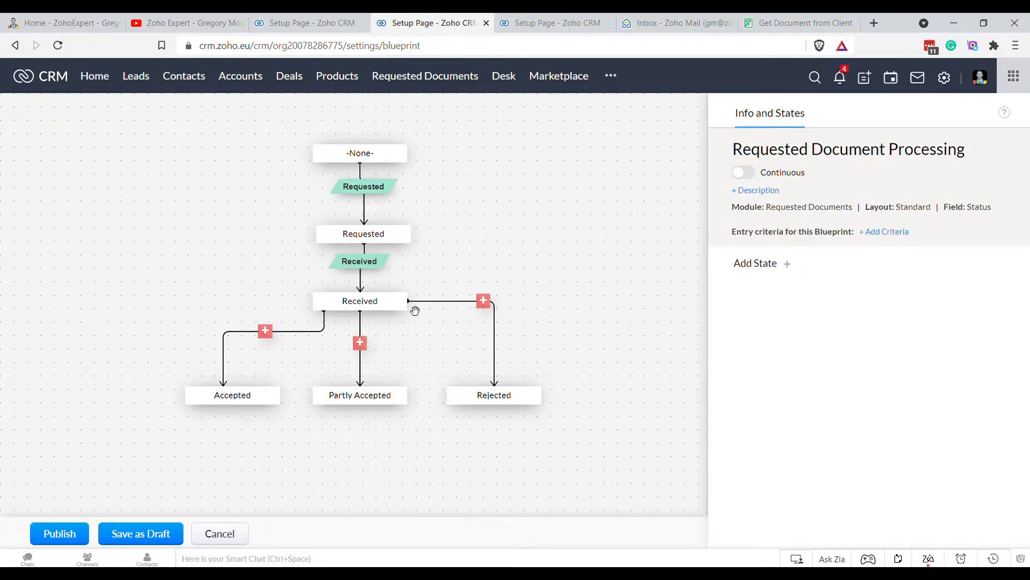
left_click_drag(409, 300, 404, 322)
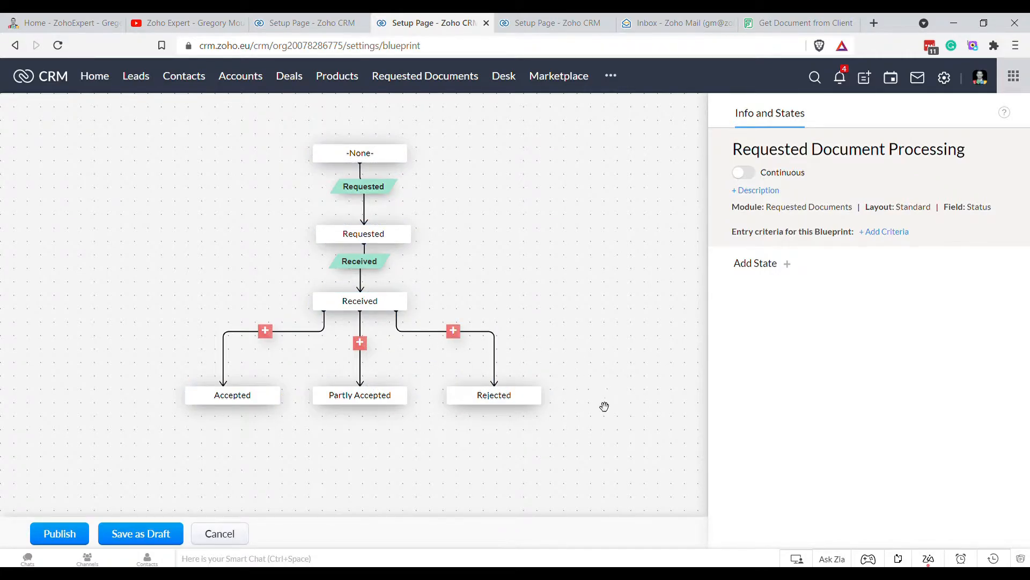
- Create a transition named "Accepted" on the connector between the Received and Accepted states
left_click(265, 332)
type("A")
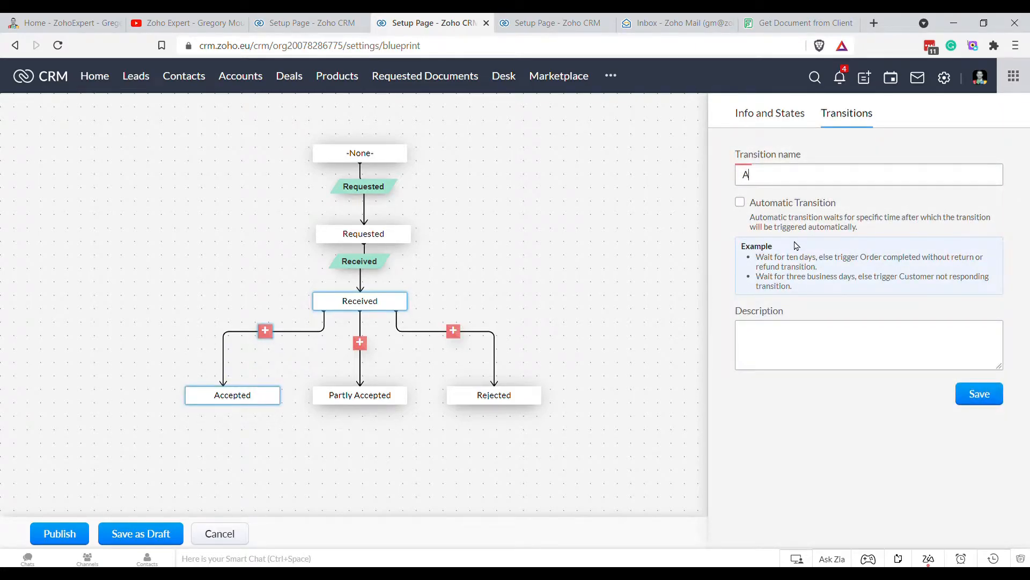
type("ccepted")
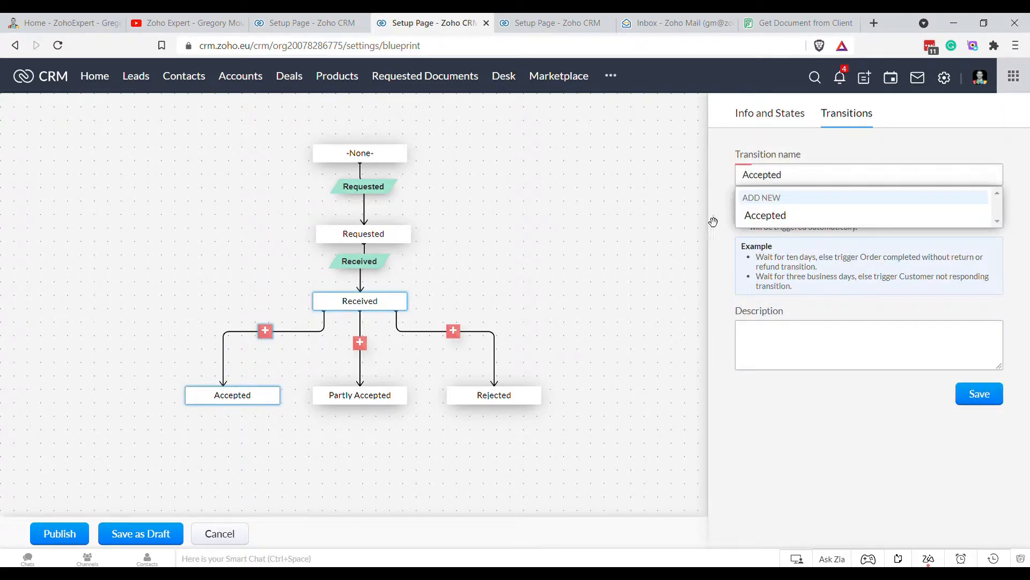
left_click(771, 220)
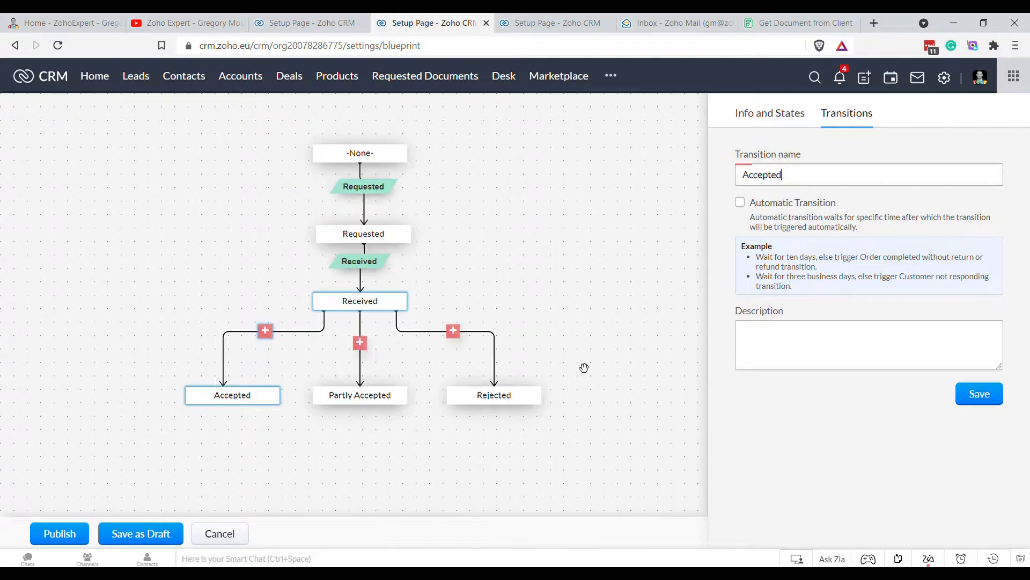
left_click(968, 394)
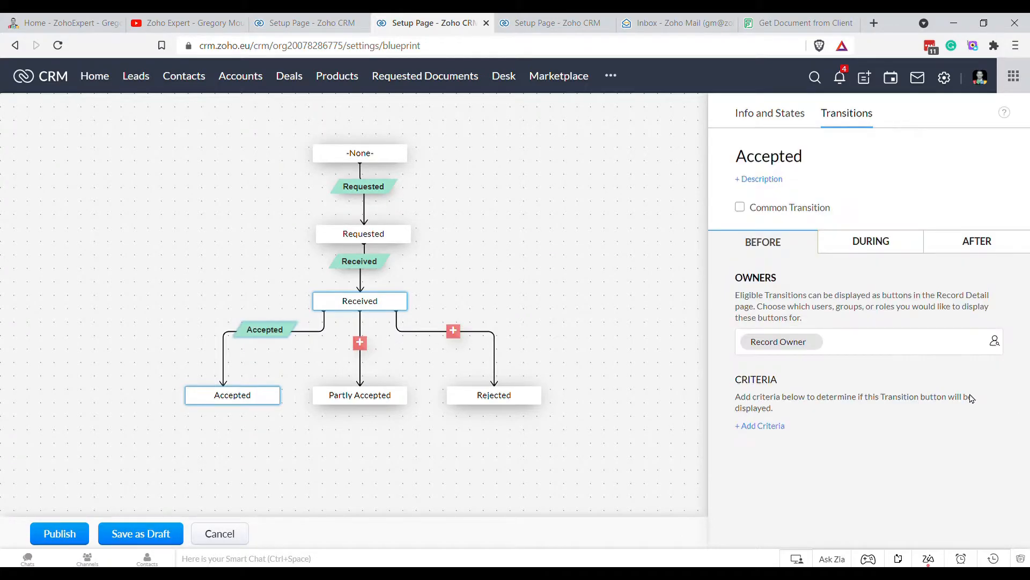
- Add an email notification named "Contact - Document Accepted" to the actions that run after the Accepted transition
left_click(998, 242)
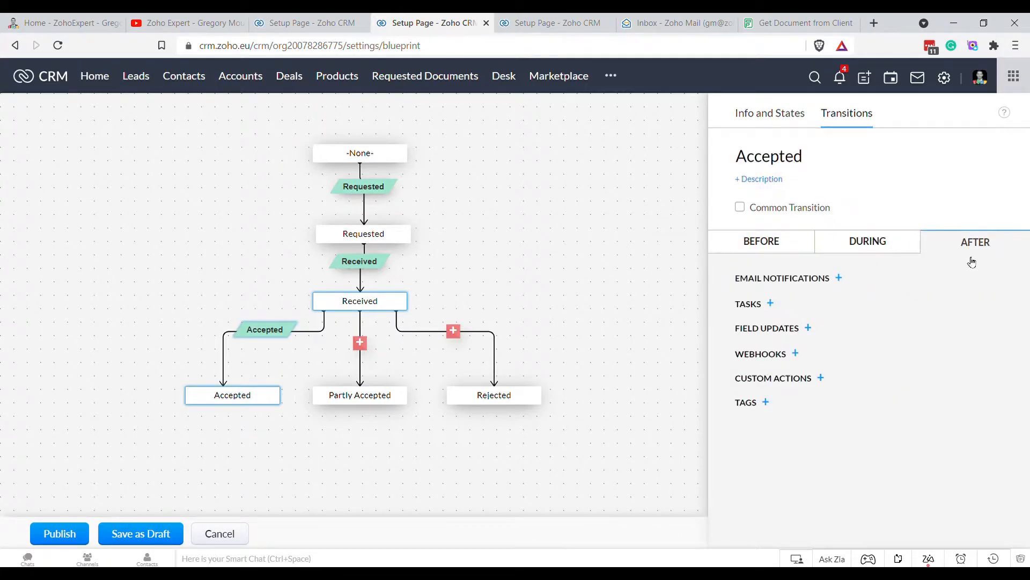
left_click(841, 279)
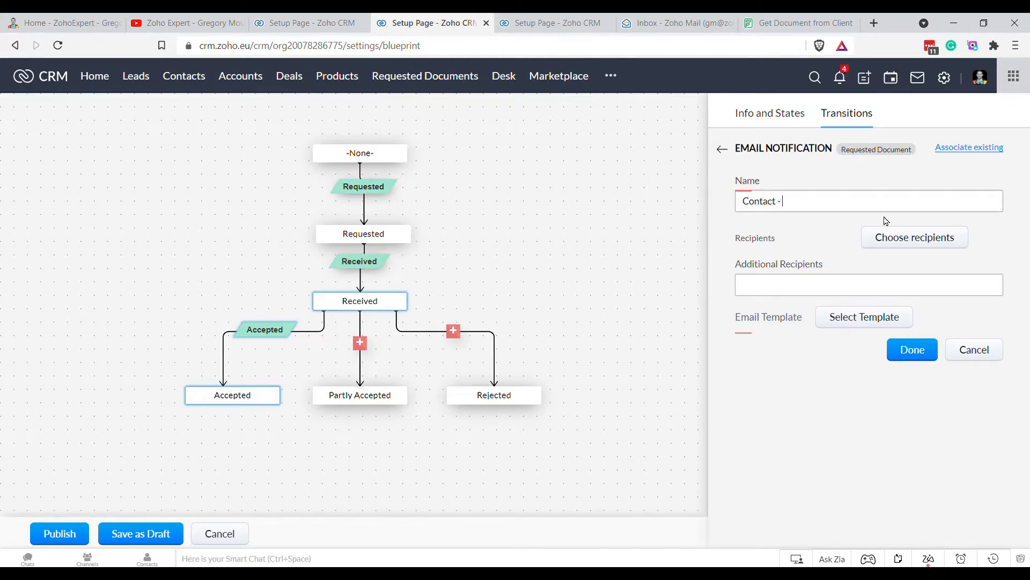
key("BackSpace")
key("BackSpace")
key("BackSpace")
key("BackSpace")
key("BackSpace")
key("BackSpace")
key("BackSpace")
key("BackSpace")
- Choose the Contacts module's Email field as the notification's recipient and save the selection
left_click(932, 236)
left_click(185, 115)
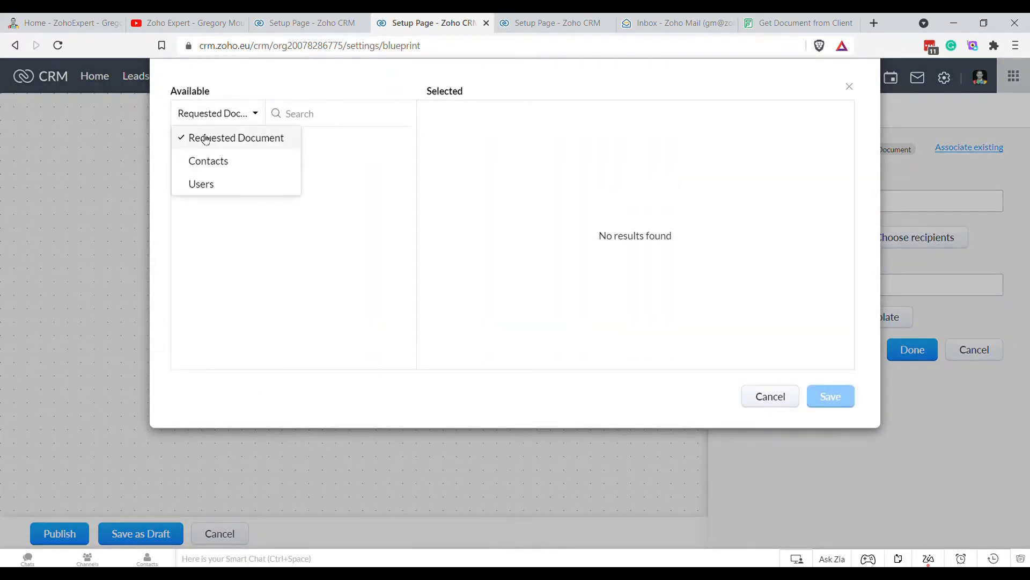
left_click(213, 161)
left_click(397, 142)
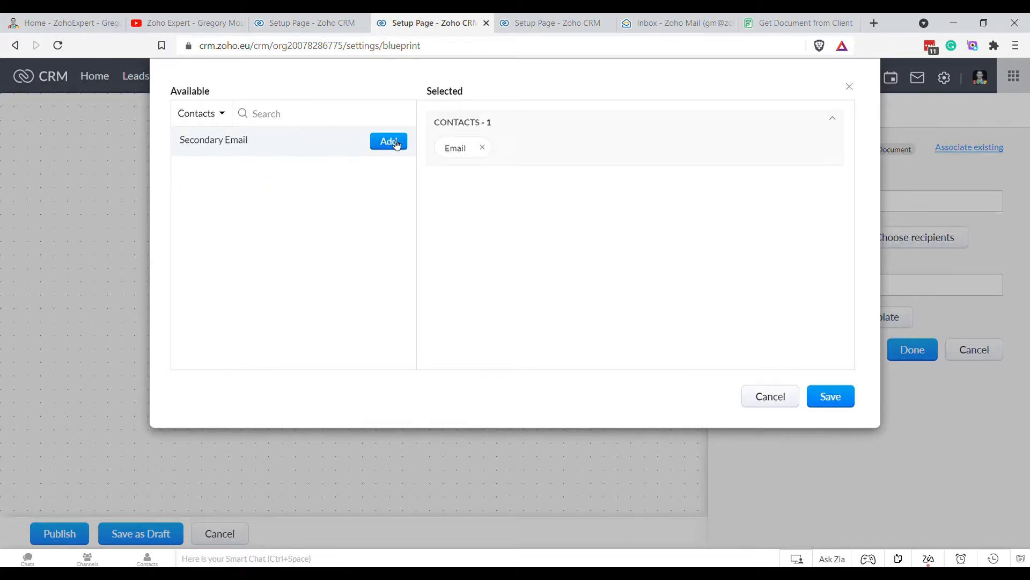
left_click(826, 396)
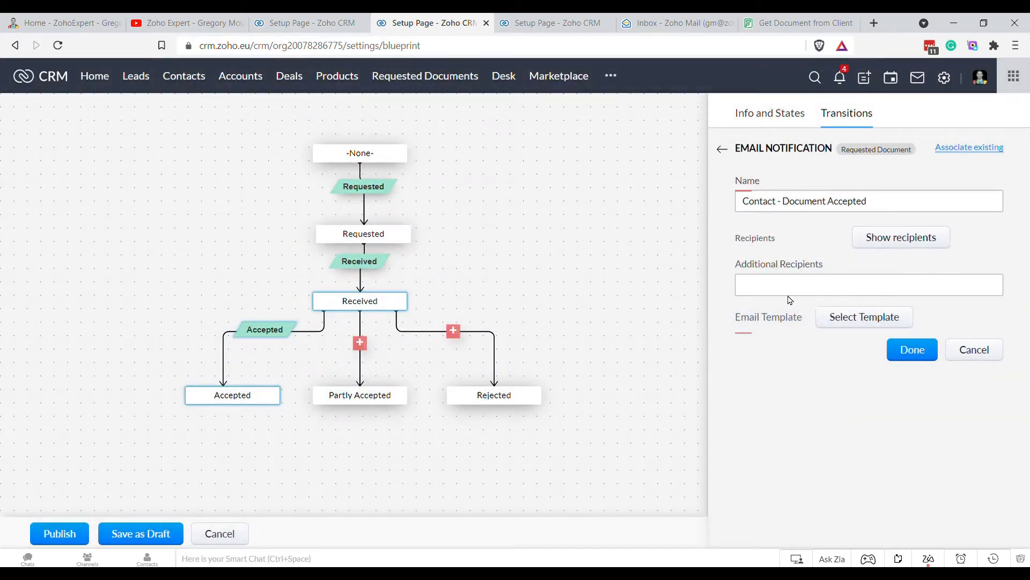
- Start creating a template for the notification, close the old templates browser tab, and go back from the gallery to the email template list
left_click(872, 318)
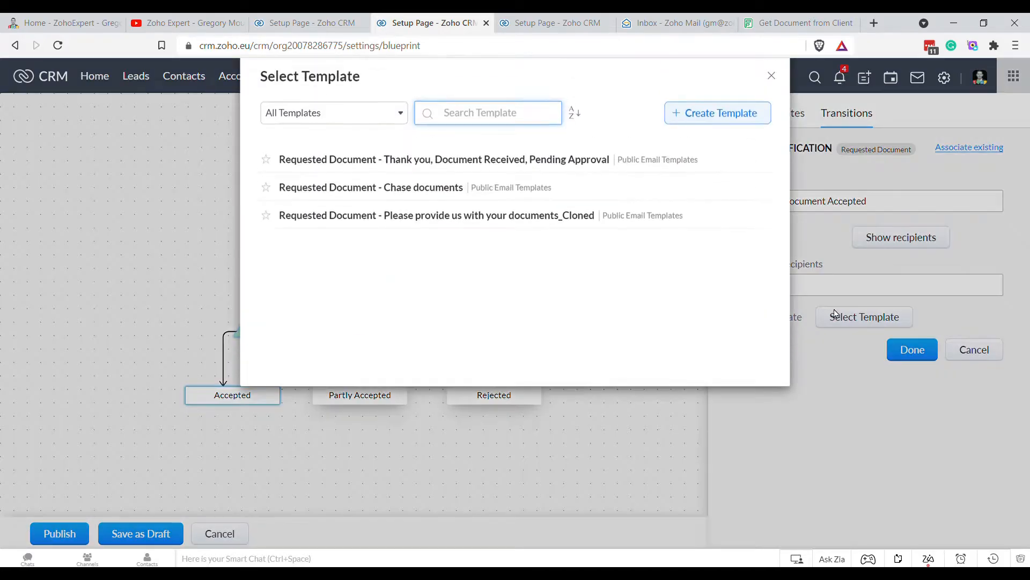
left_click(697, 115)
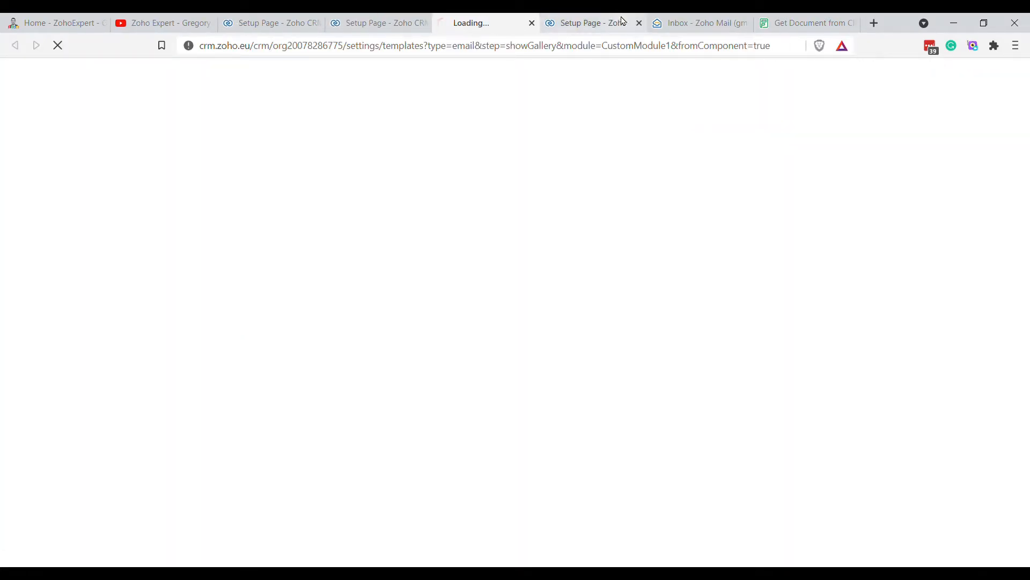
left_click(641, 23)
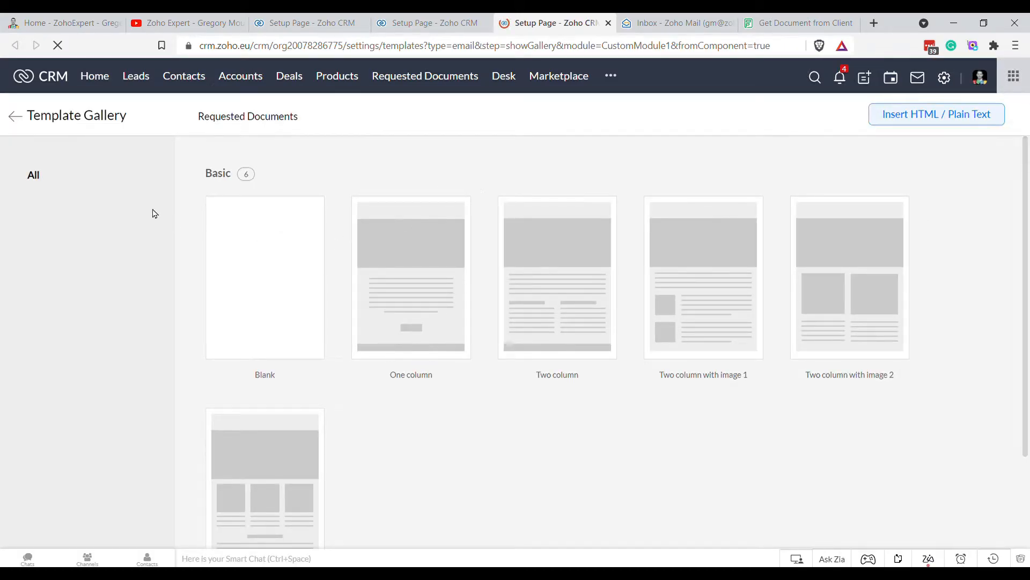
left_click(26, 122)
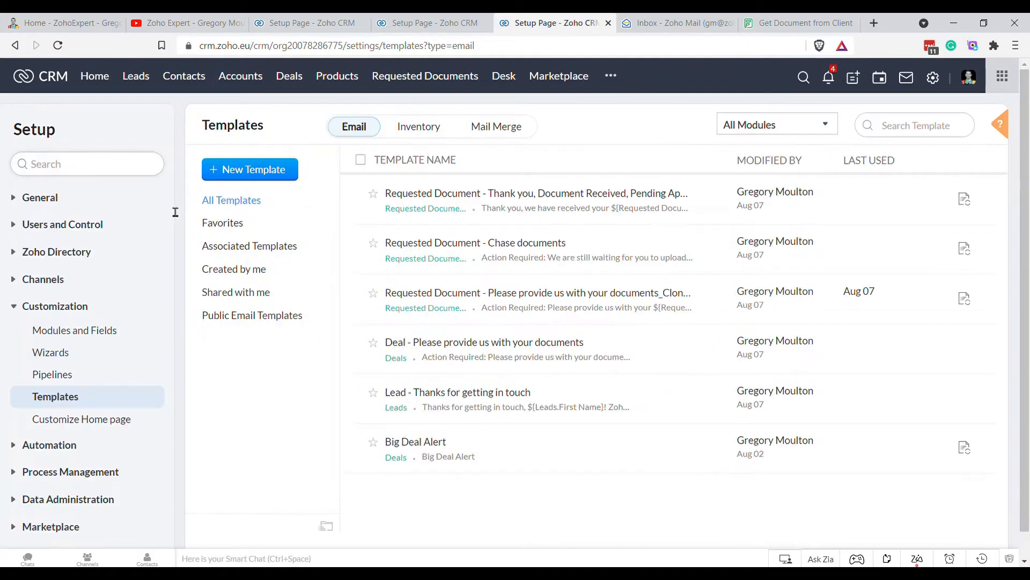
- Clone the "Thank you, Document Received, Pending Approval" template under the name "Requested Document - Thank you, Document Accepted"
left_click(480, 202)
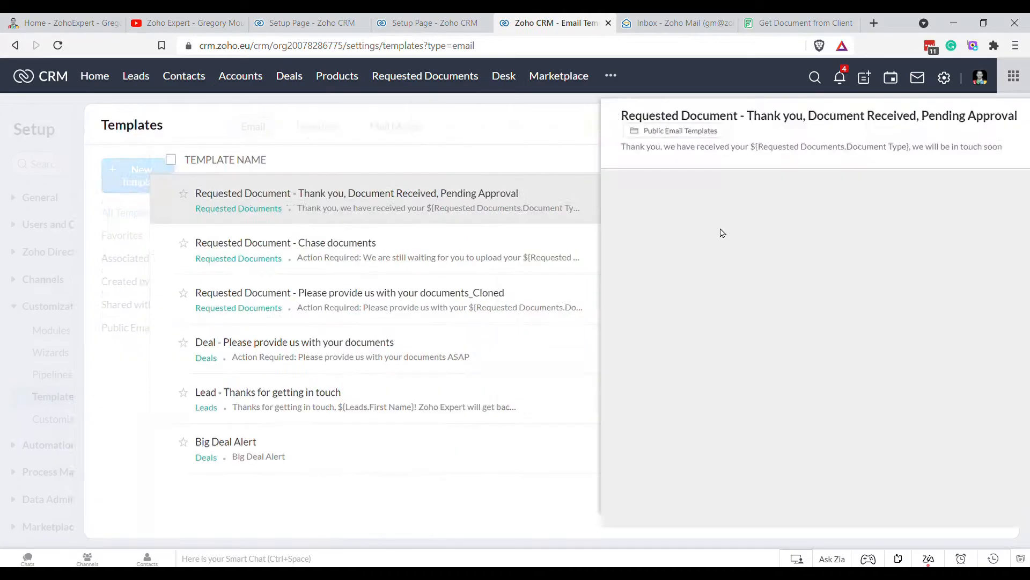
left_click(996, 224)
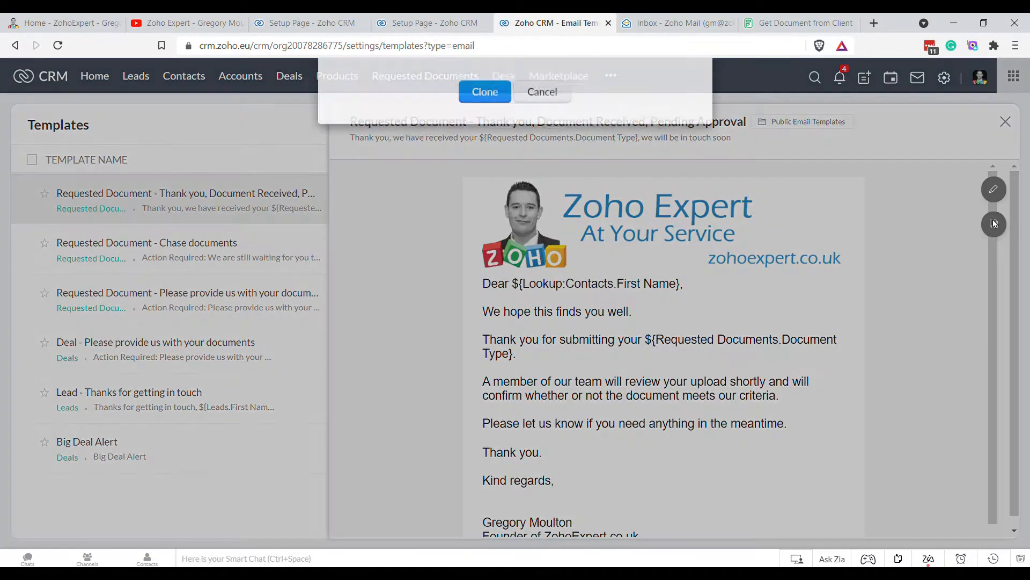
left_click(494, 123)
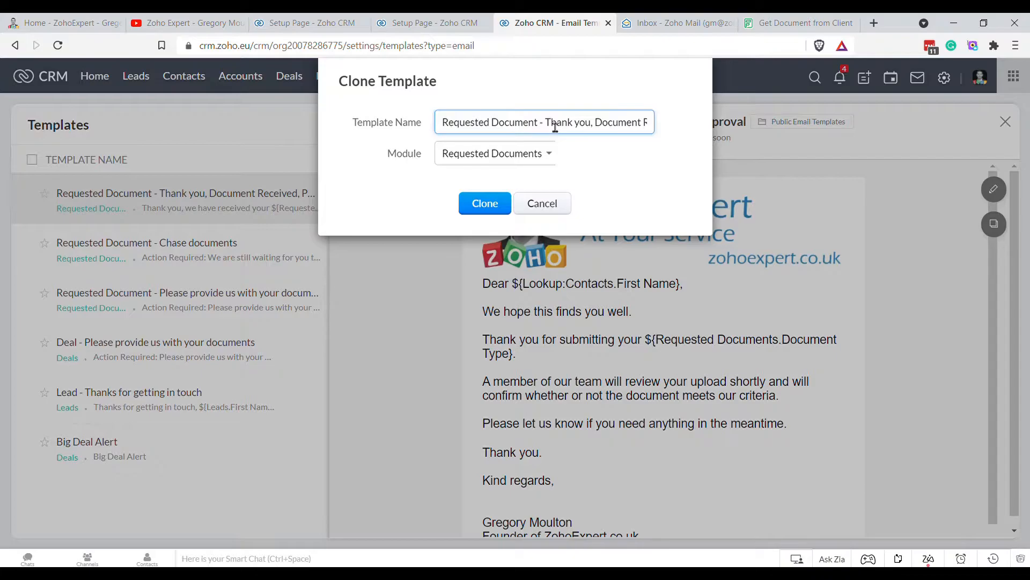
left_click_drag(649, 125, 705, 144)
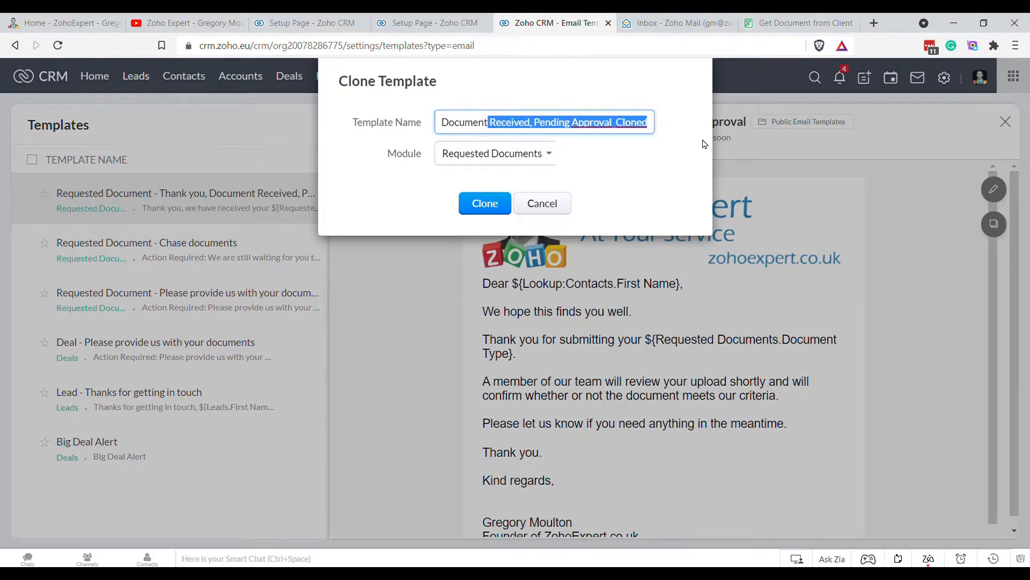
type("Accepted")
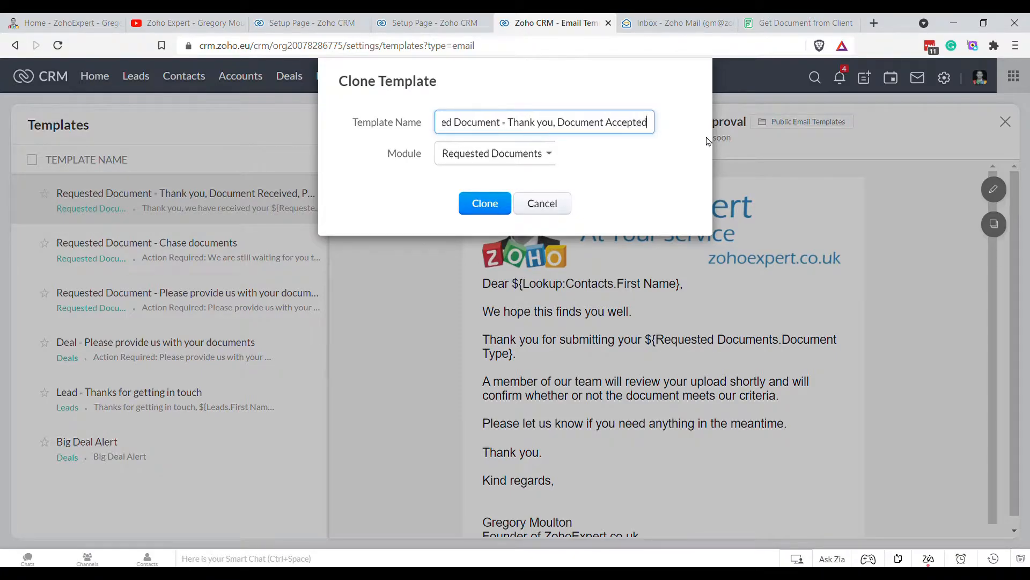
left_click(485, 203)
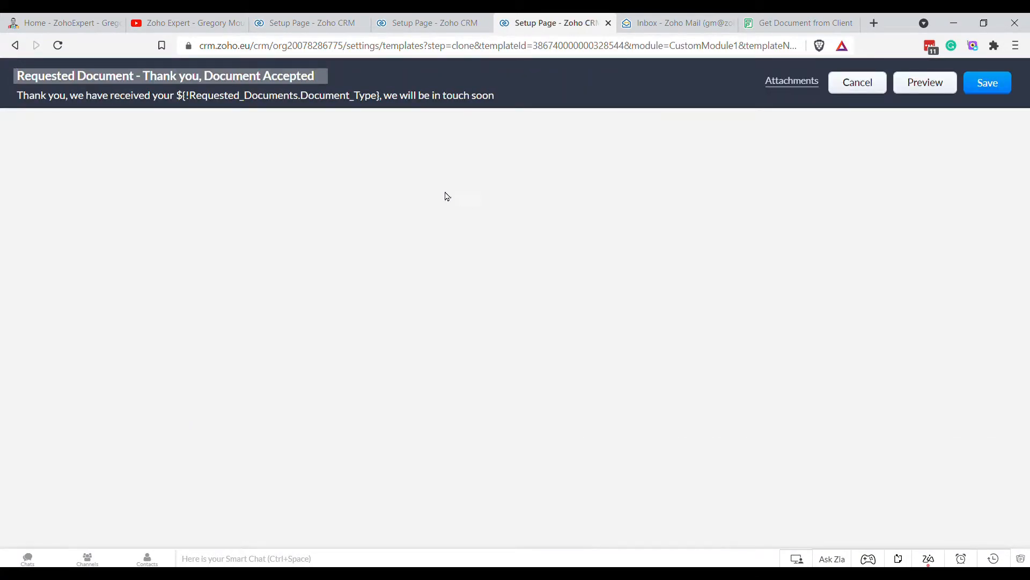
- Change the cloned template's subject to "Thank you, your ${Requested Documents.Document Type} has been accepted"
left_click(76, 101)
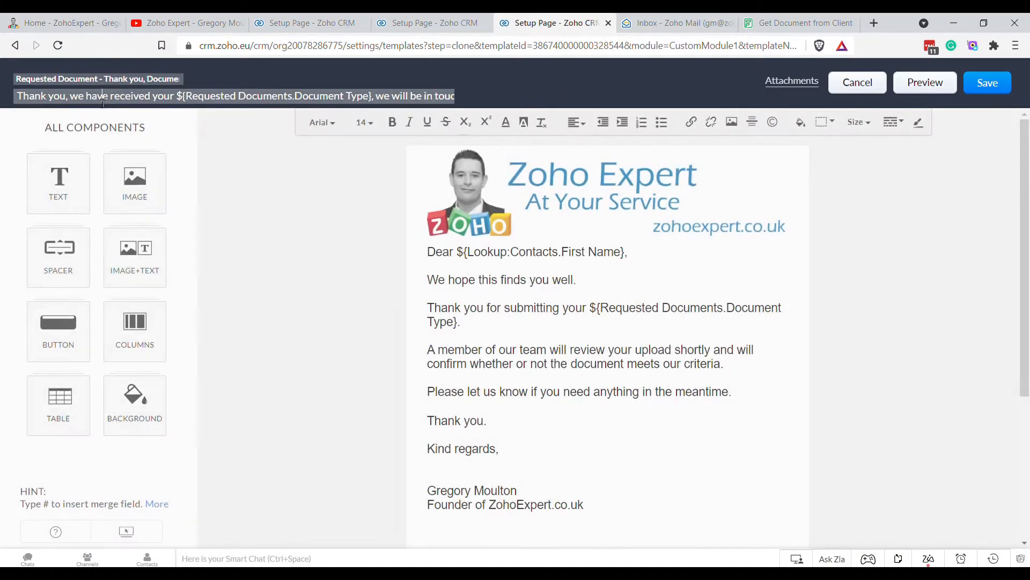
left_click_drag(69, 101, 155, 95)
left_click(77, 101)
key("BackSpace")
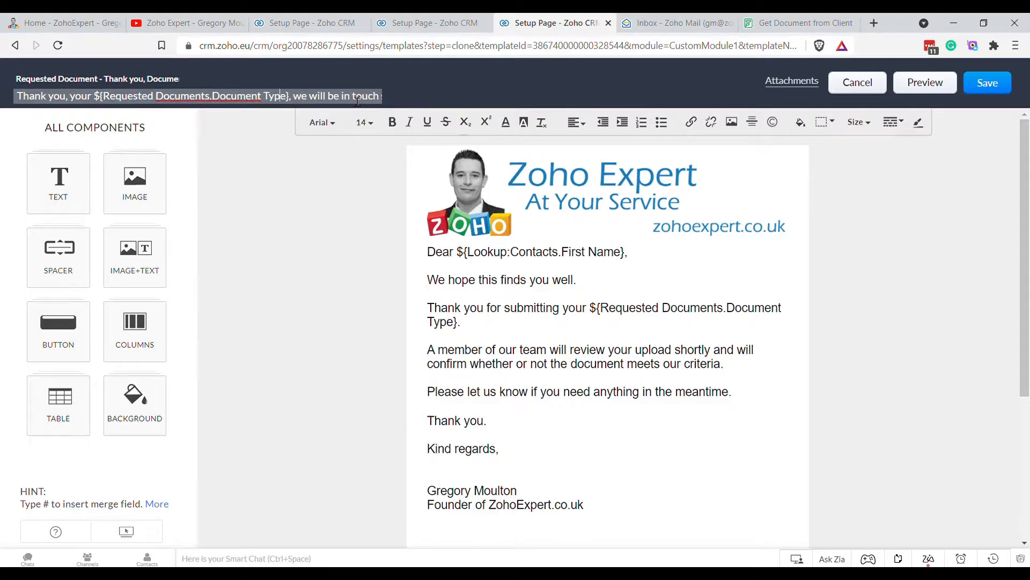
key("Delete")
key("Delete")
key("Delete")
key("Delete")
key("Delete")
key("Delete")
key("Delete")
key("Delete")
key("Delete")
key("Delete")
key("Delete")
key("Delete")
key("Delete")
key("Delete")
key("Delete")
key("Delete")
key("Delete")
key("Delete")
key("Delete")
key("Delete")
type("has been accepted")
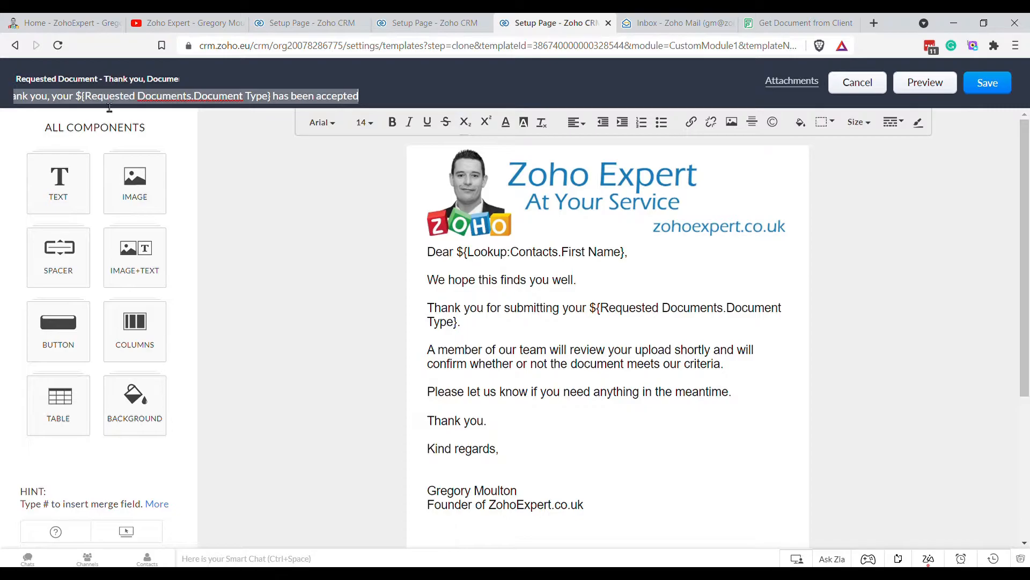
left_click_drag(77, 100, 274, 101)
left_click(284, 101)
left_click(321, 218)
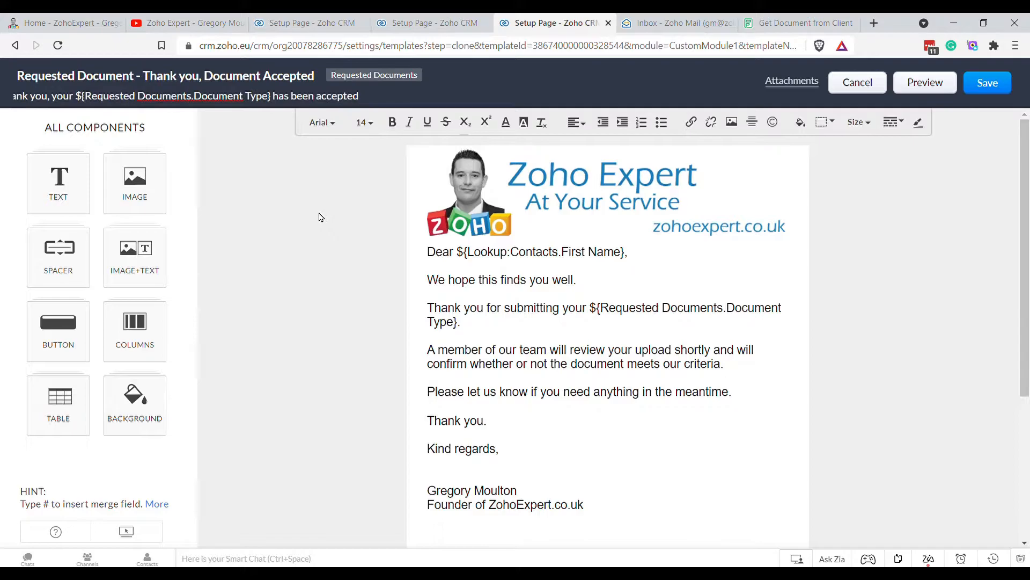
- Reword the review paragraph to "A member of our team has reviewed your ${Requested Documents.Document Type} and has accepted it."
left_click(474, 288)
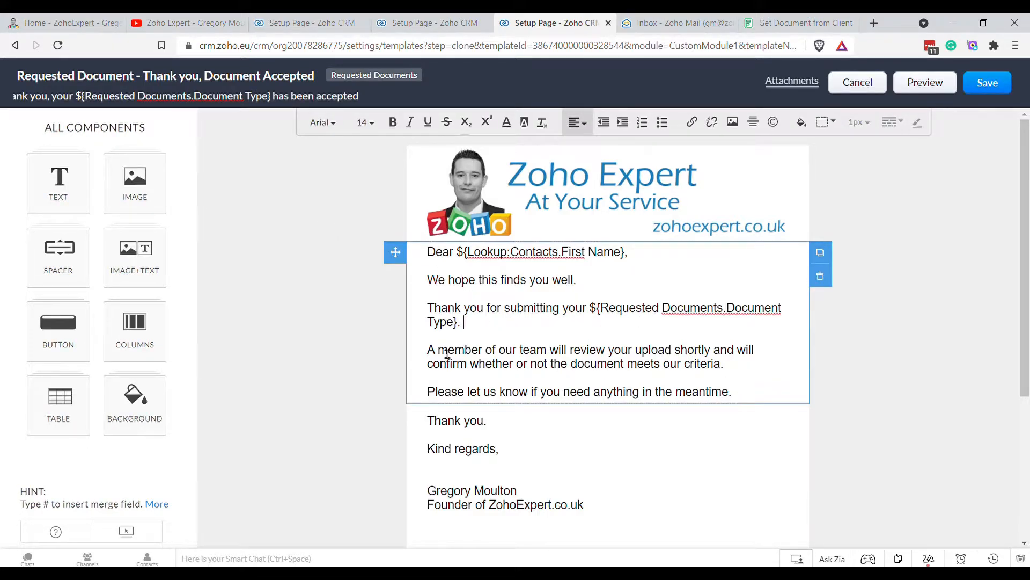
left_click_drag(428, 350, 701, 380)
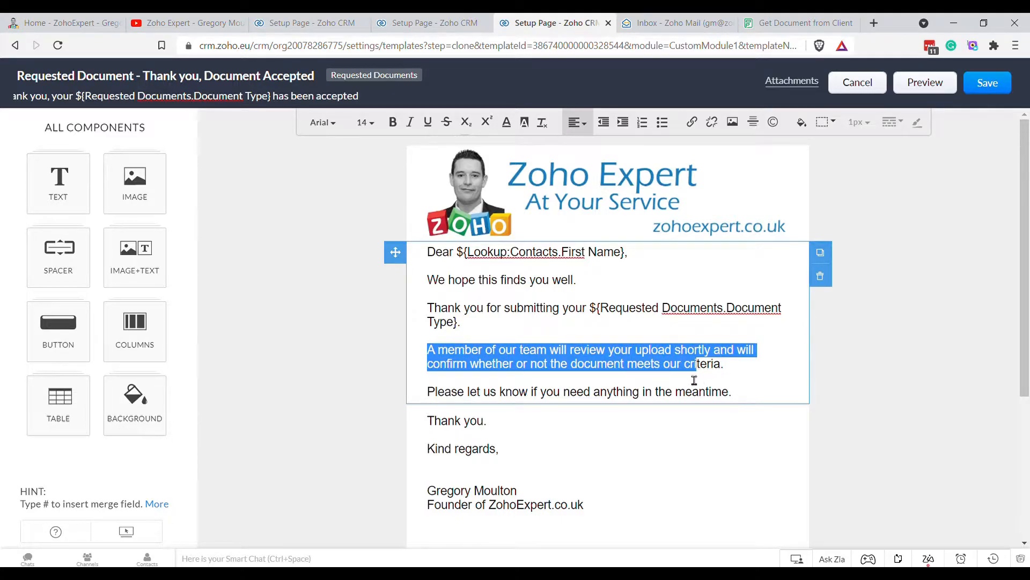
left_click(603, 384)
left_click_drag(550, 351, 730, 377)
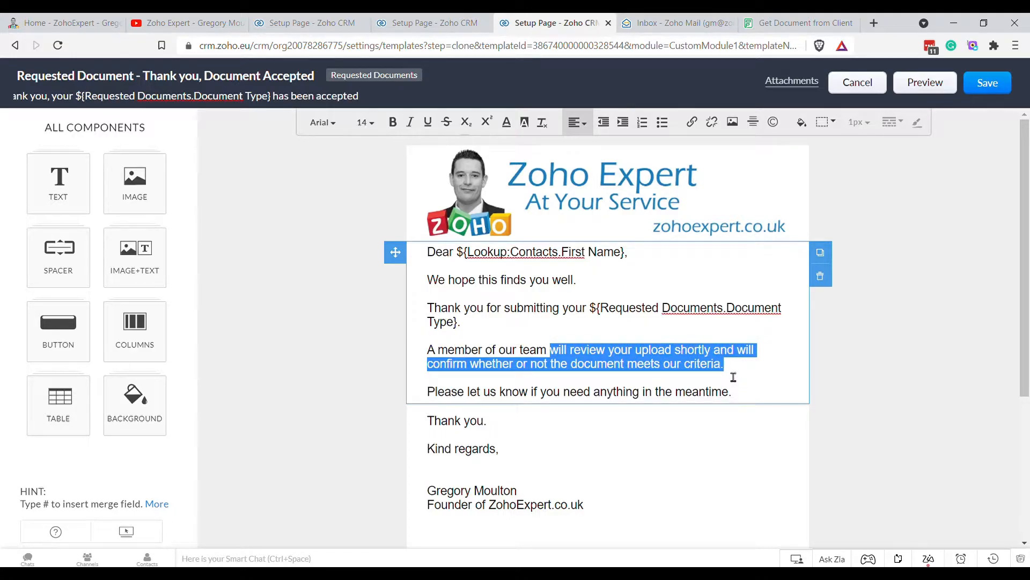
type("has r")
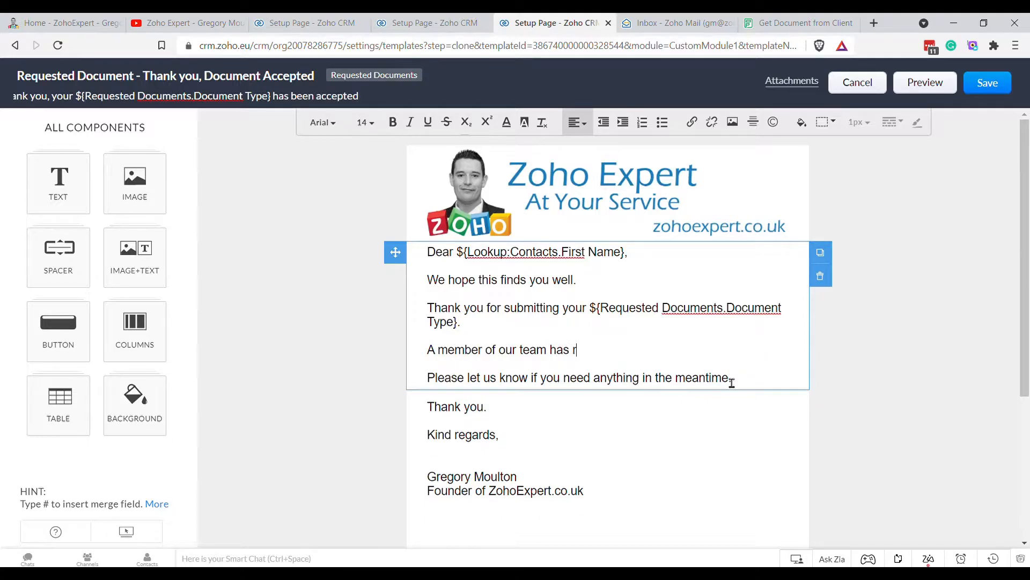
type("eviewed your #")
scroll(719, 467, "down", 3)
left_click(727, 394)
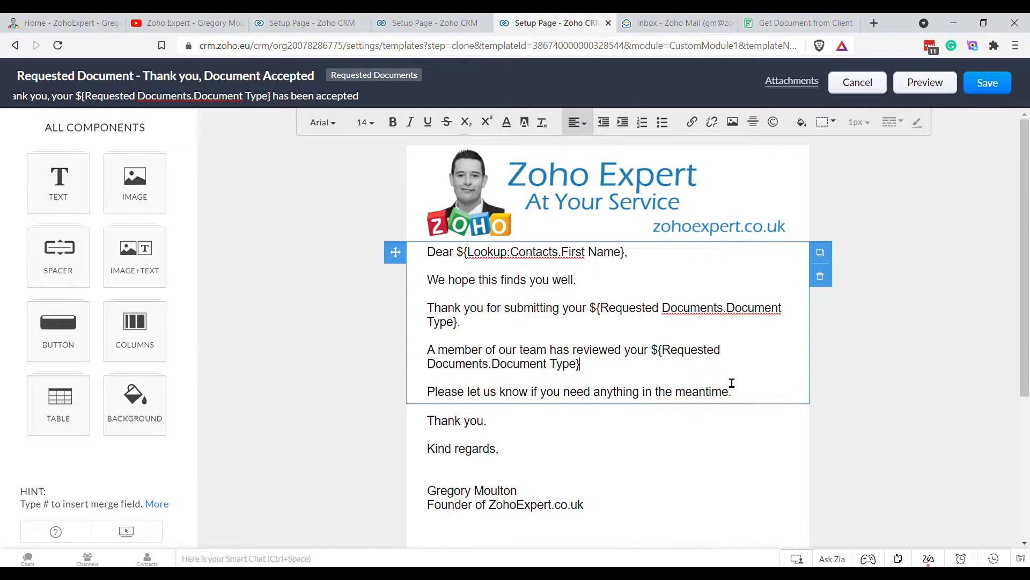
type("and has accepted it.")
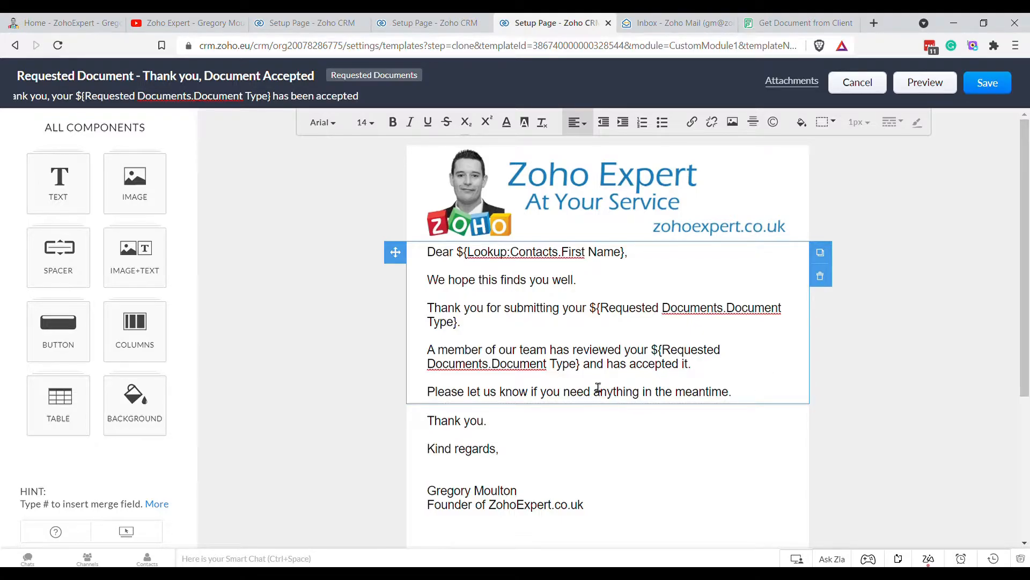
- Change the end of the body's closing request so it reads "Please let us know if you need anything further."
left_click_drag(749, 406, 460, 392)
left_click(458, 392)
left_click_drag(643, 397, 728, 406)
type("fiue")
key("BackSpace")
key("BackSpace")
type("urth")
key("Right")
type("r")
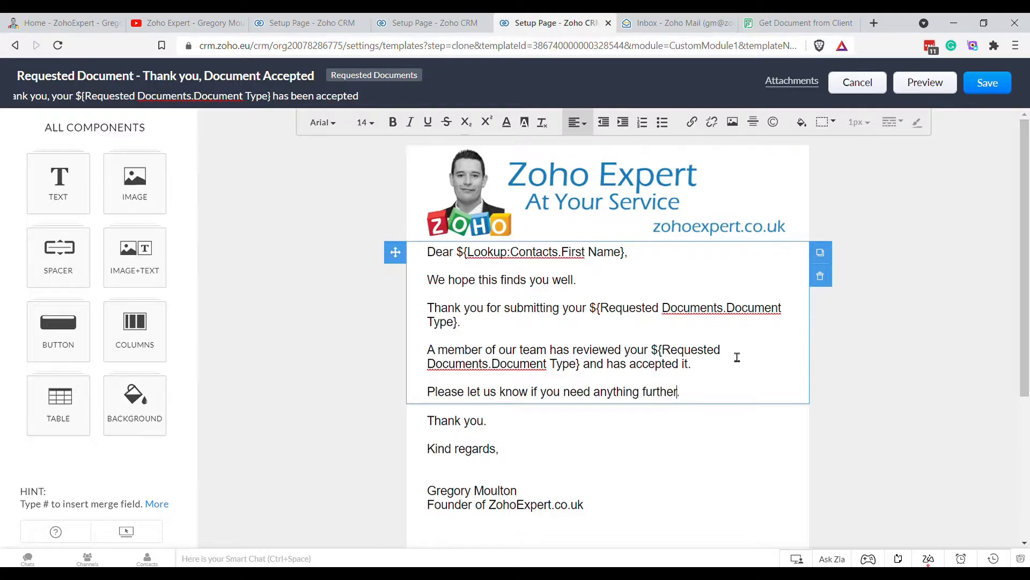
left_click(703, 478)
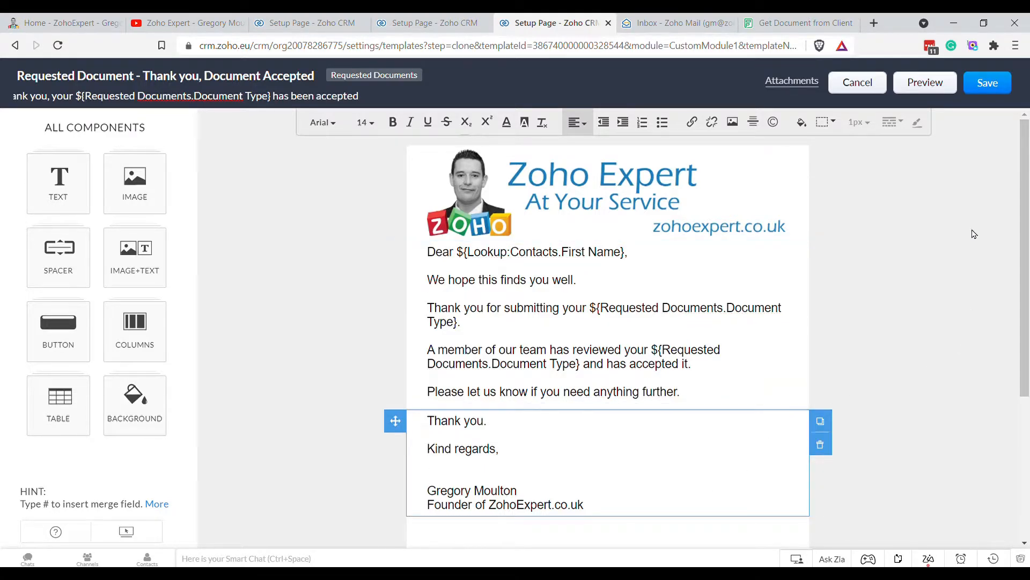
- Save the Document Accepted template, select it for the blueprint's "Contact - Document Accepted" notification, and finish the notification
left_click(987, 83)
left_click(591, 179)
left_click(552, 213)
left_click(644, 214)
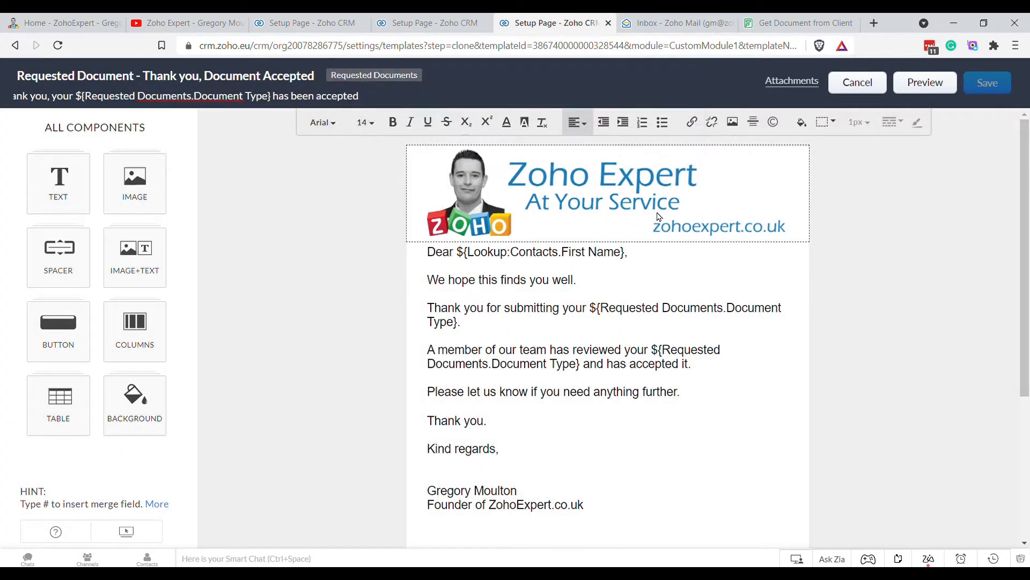
left_click(414, 20)
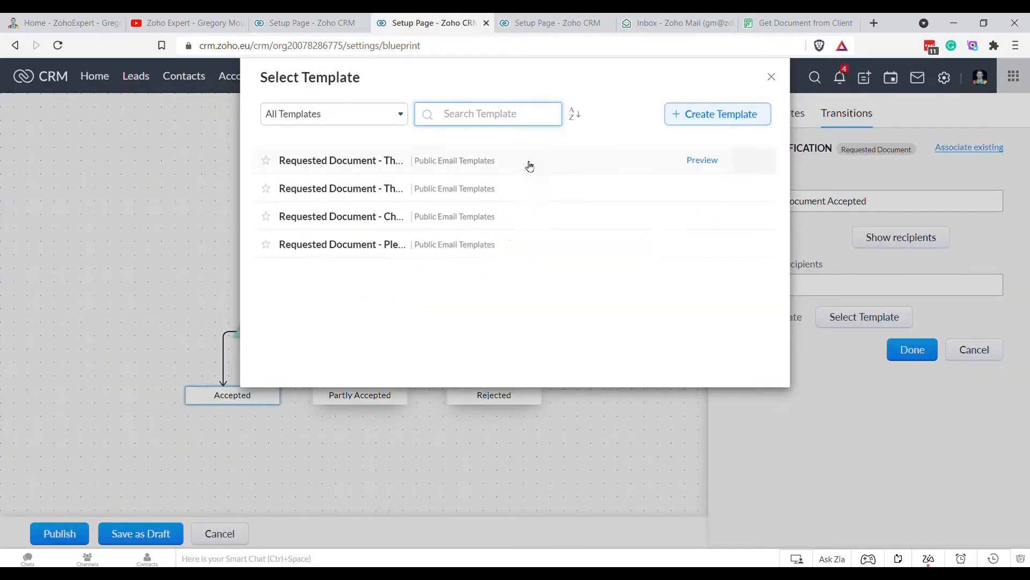
left_click(497, 164)
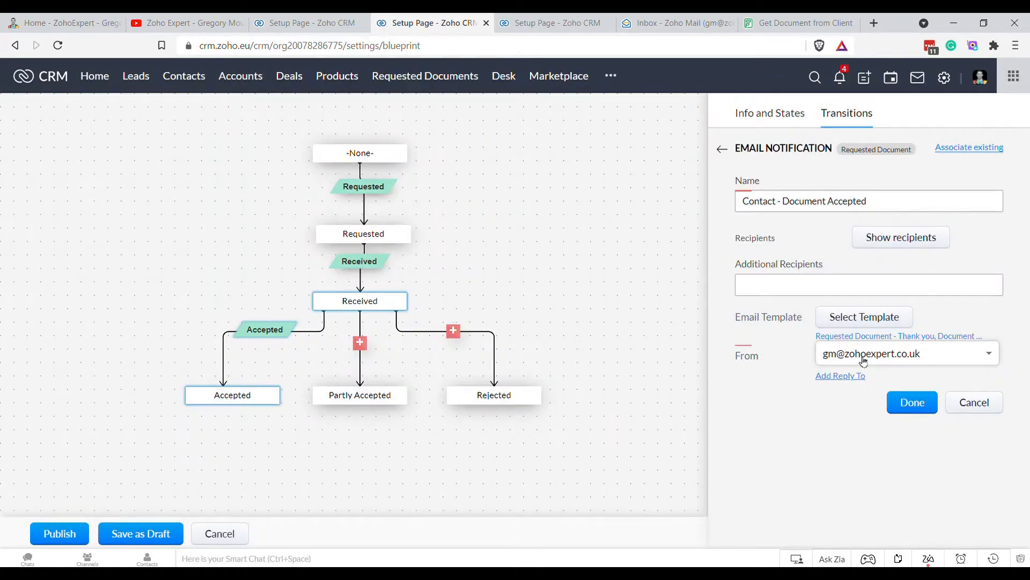
left_click(923, 404)
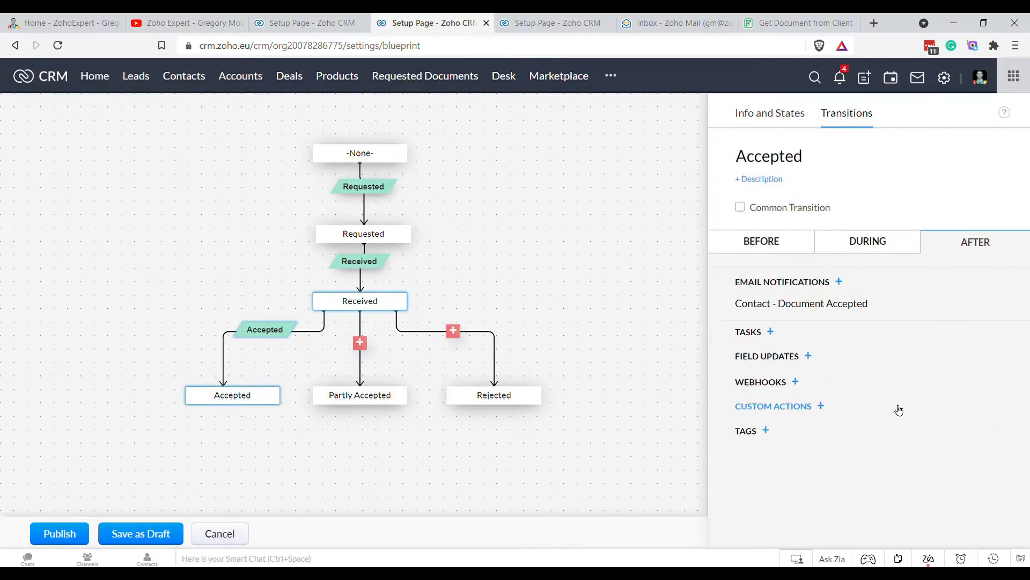
- Create and save a transition named "Partly Accepted" between the Received and Partly Accepted states
left_click(359, 343)
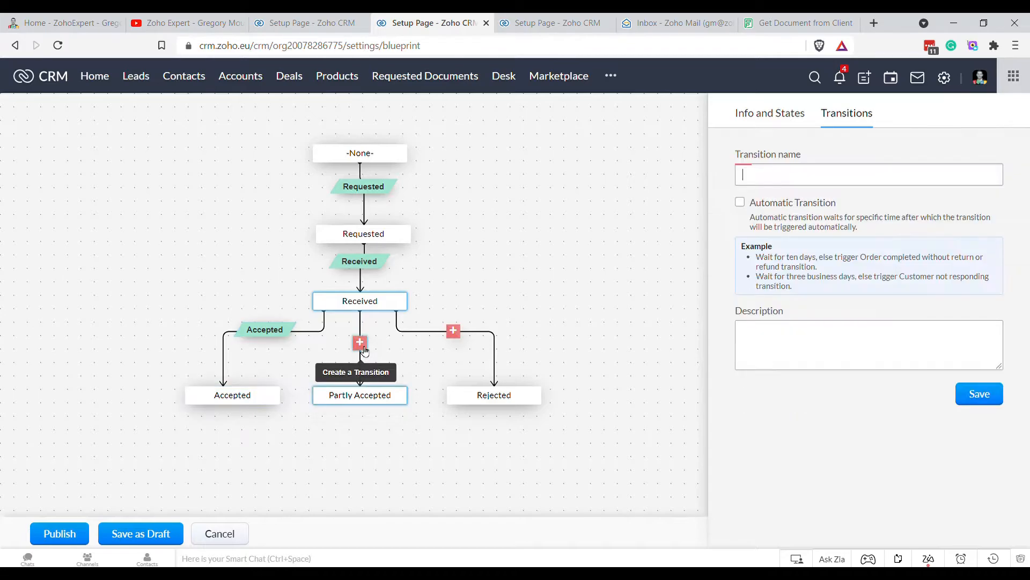
type("Par")
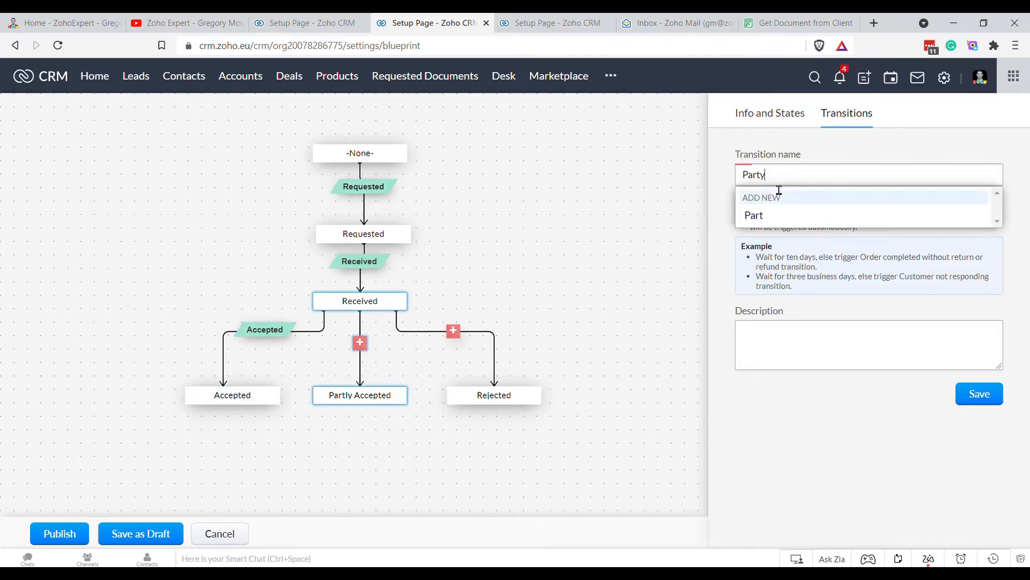
type("tly Accepted")
left_click(781, 216)
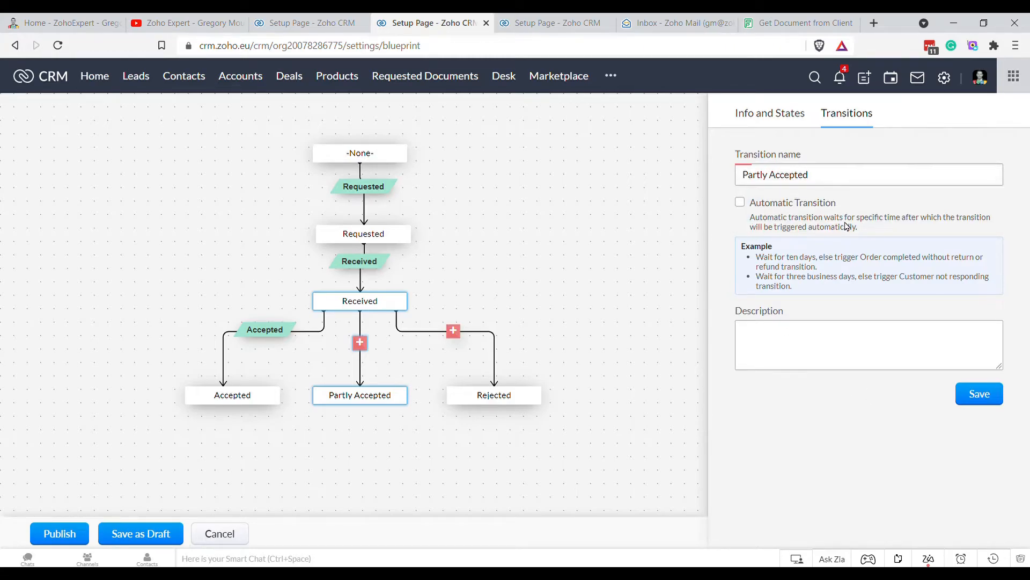
left_click(980, 395)
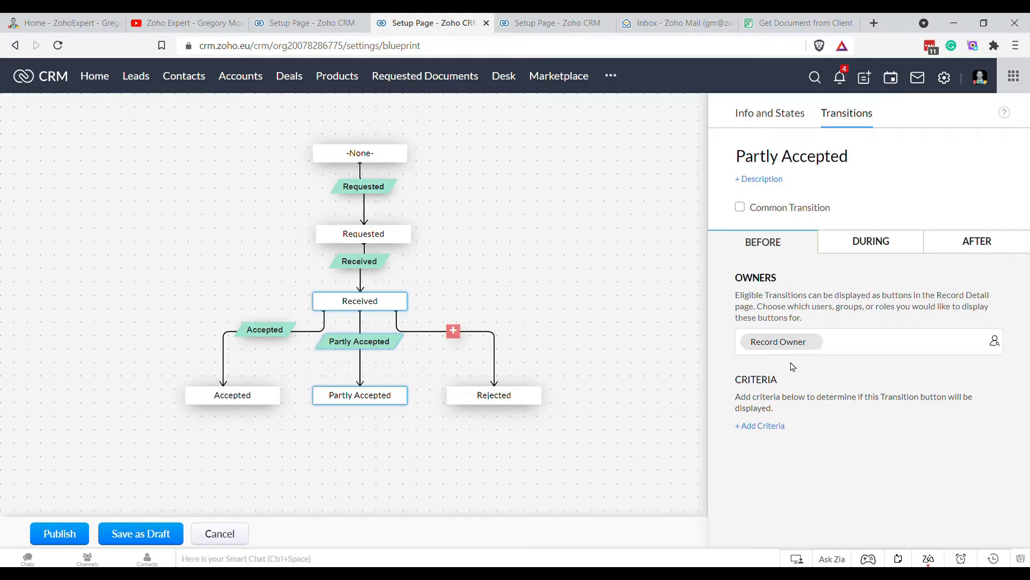
- Create a transition named "Rejected" between the Received and Rejected states, and publish the blueprint
left_click(453, 330)
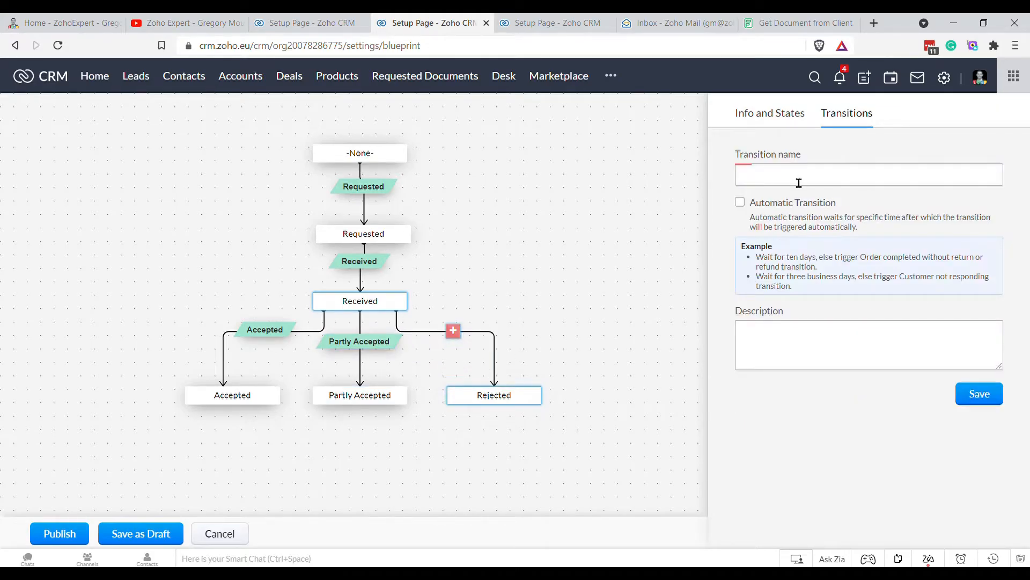
type("Rejected")
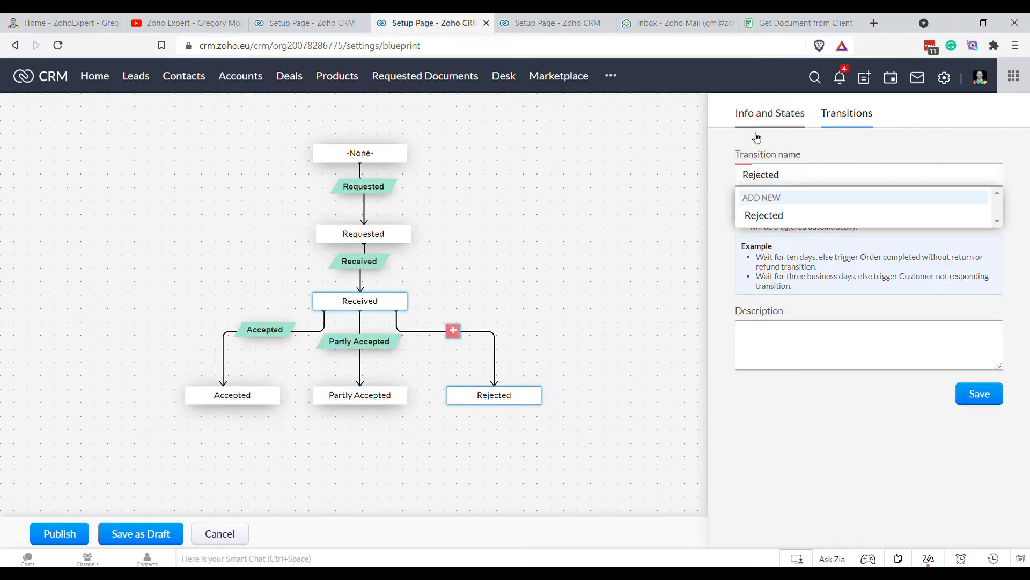
left_click(764, 215)
left_click(979, 394)
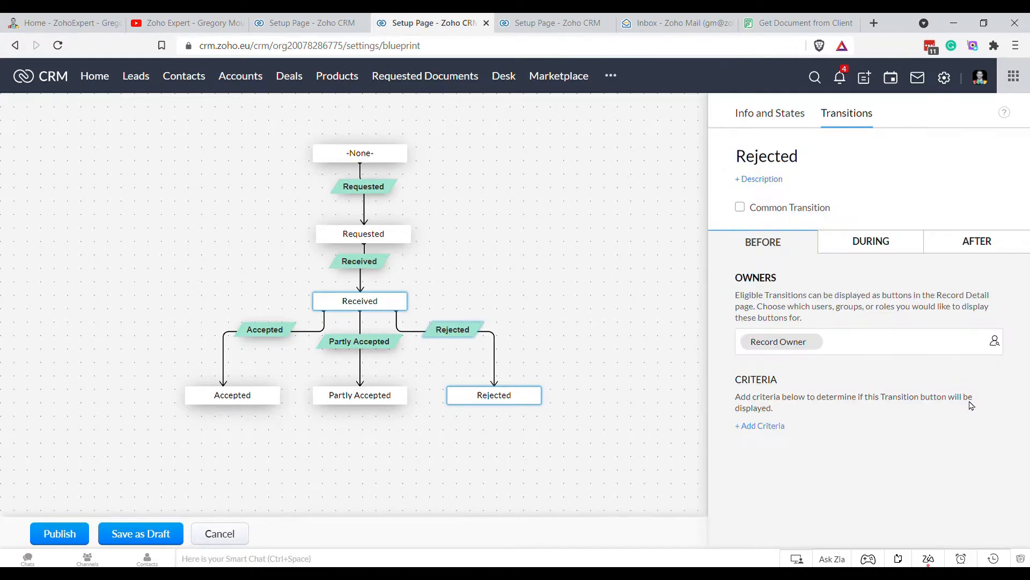
left_click(71, 537)
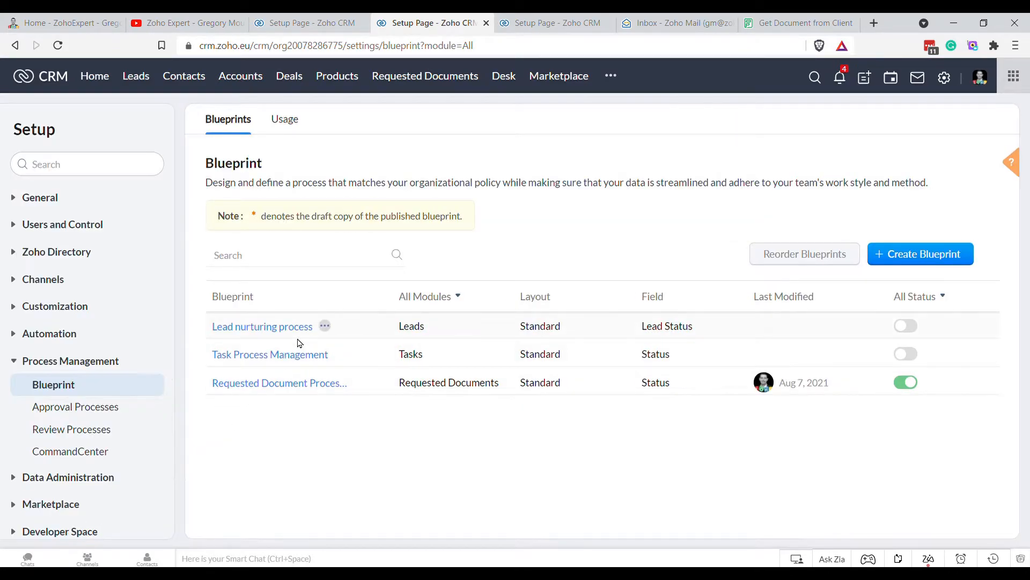
- Add a multi-line field named "Reject Reason" to the Requested Documents module's Standard layout, then save and close the layout
left_click(954, 79)
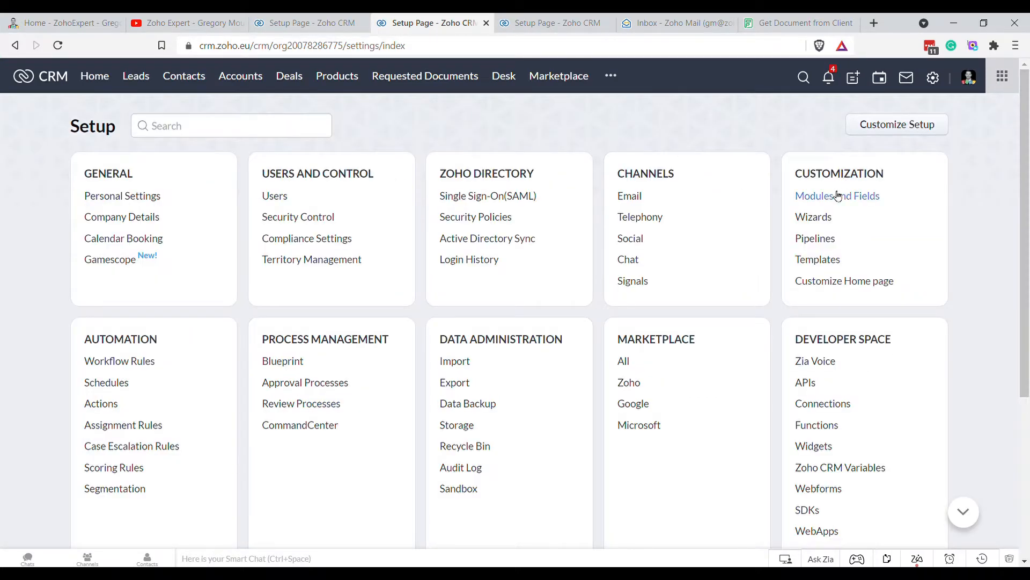
left_click(838, 196)
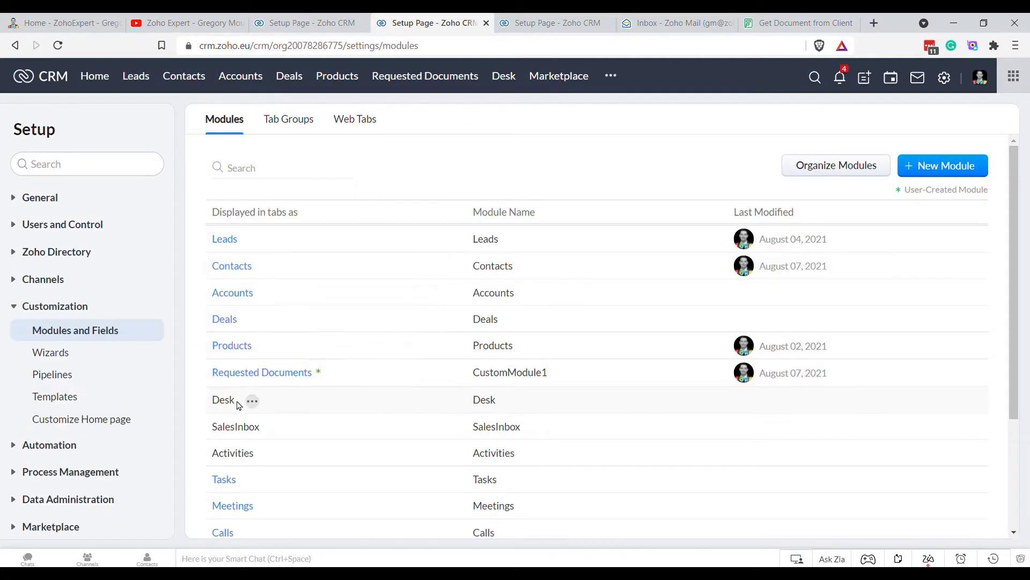
left_click(240, 378)
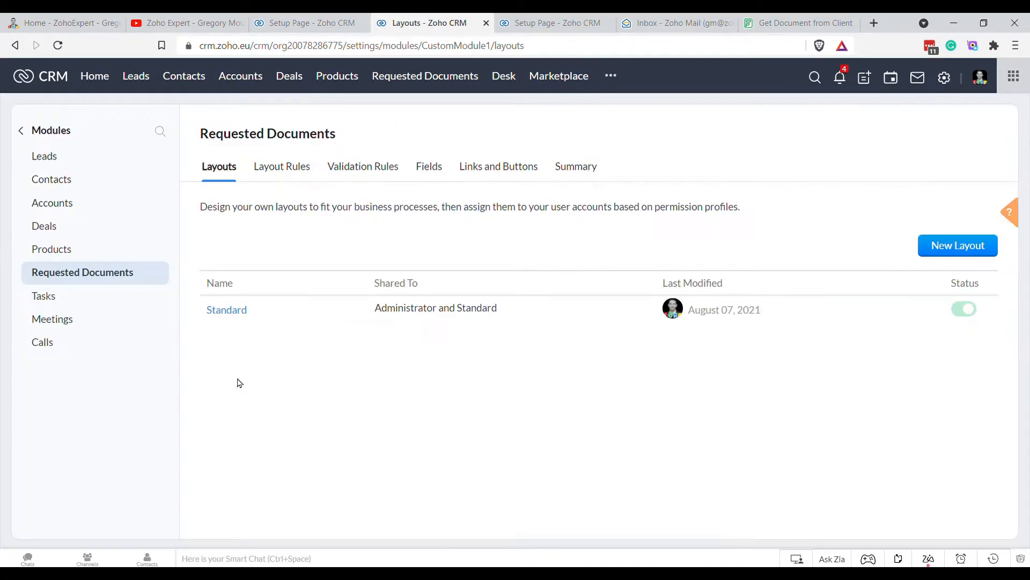
left_click(226, 311)
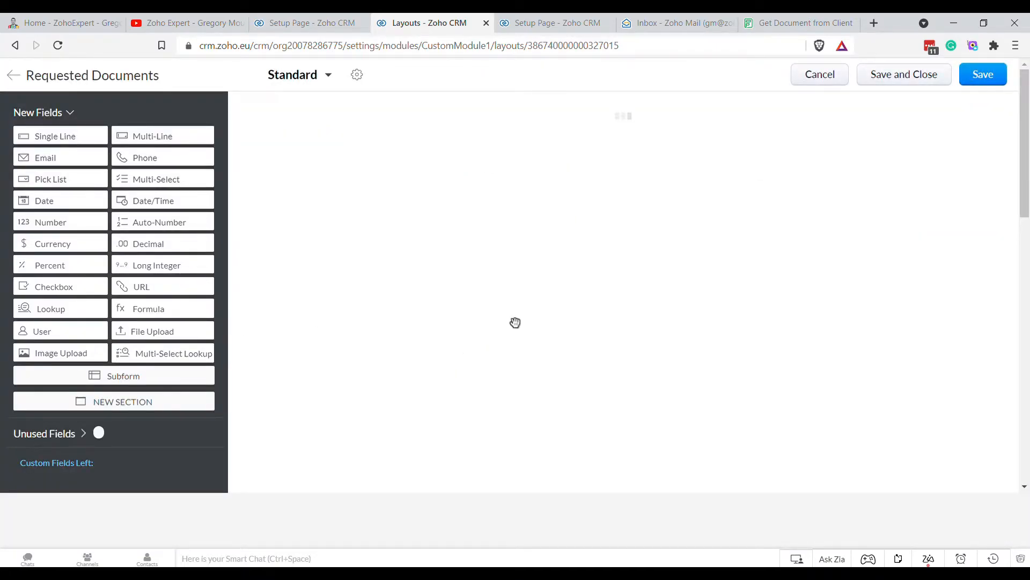
scroll(591, 364, "down", 1)
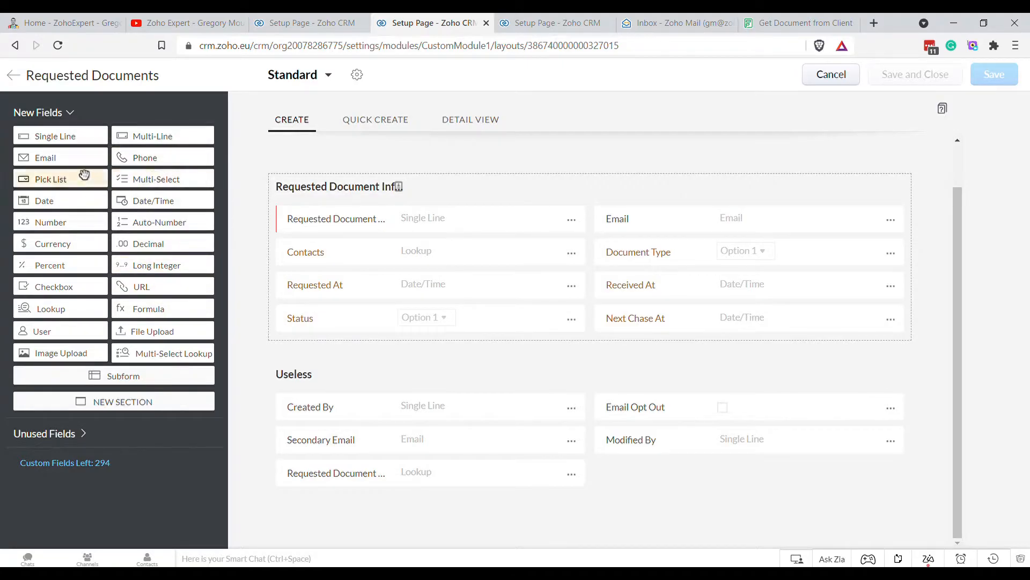
left_click_drag(123, 135, 648, 396)
type("Reject Reason")
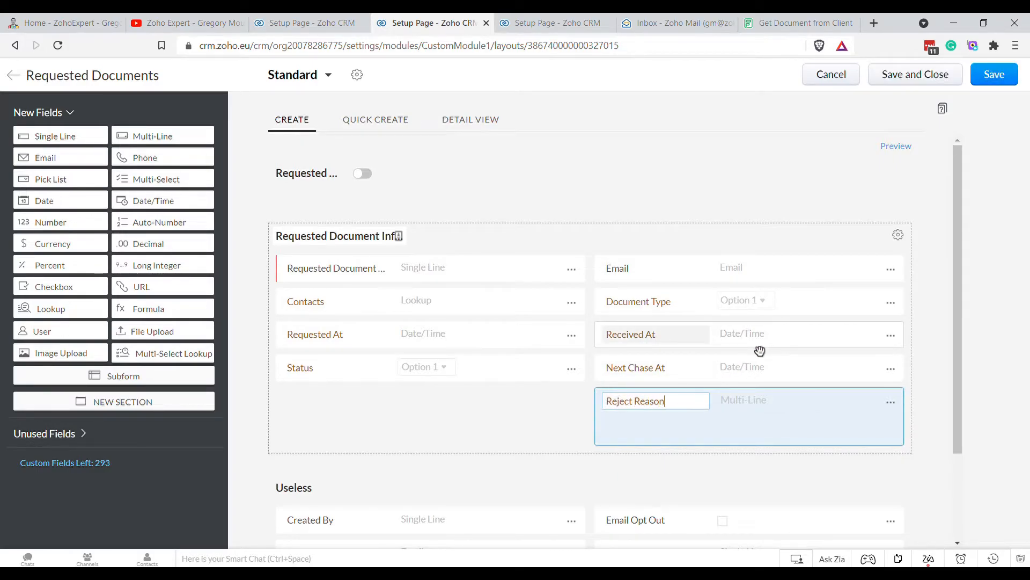
left_click(715, 458)
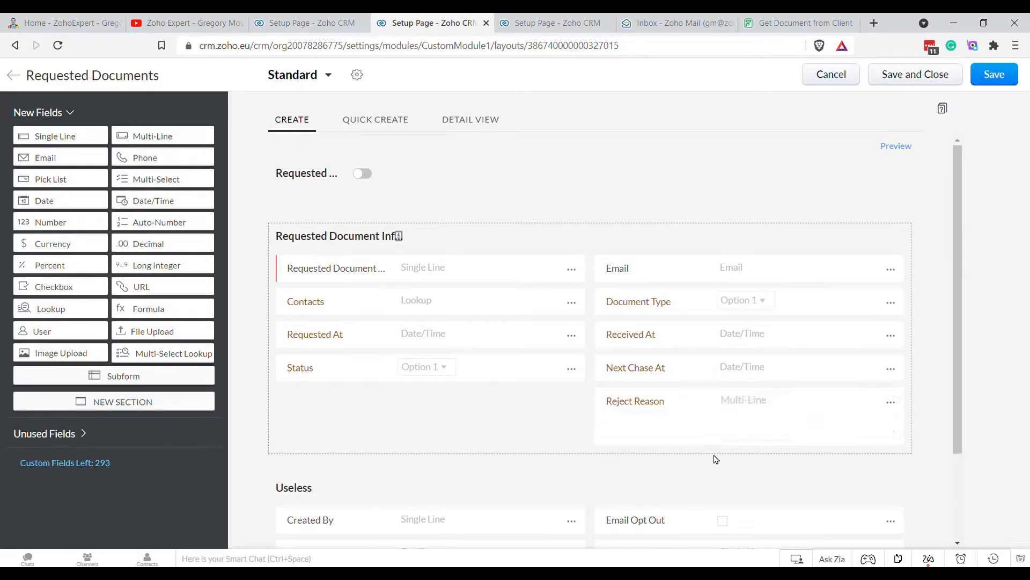
left_click(943, 77)
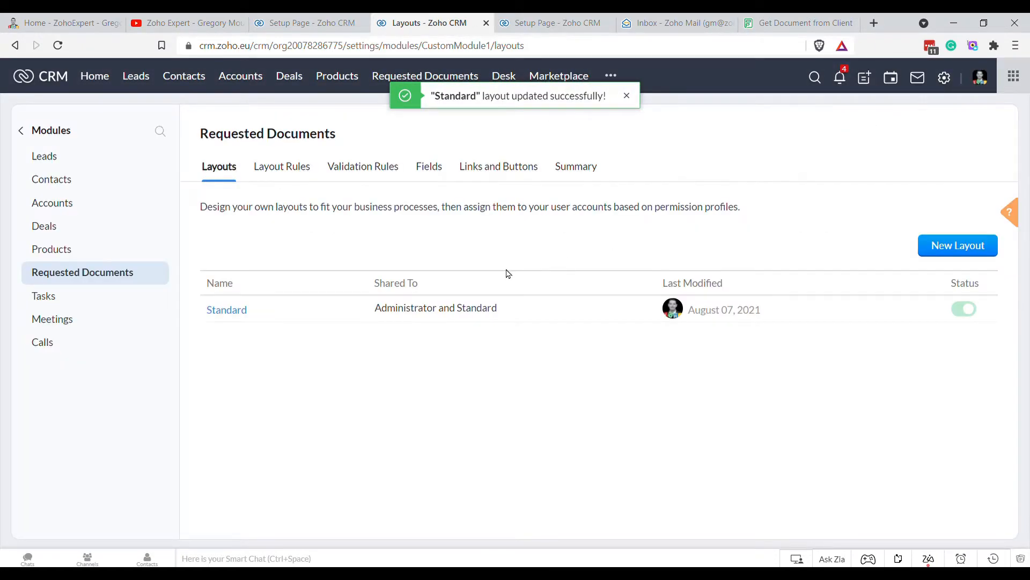
- Open the Requested Document Processing blueprint for editing from the setup's process management section
left_click(944, 79)
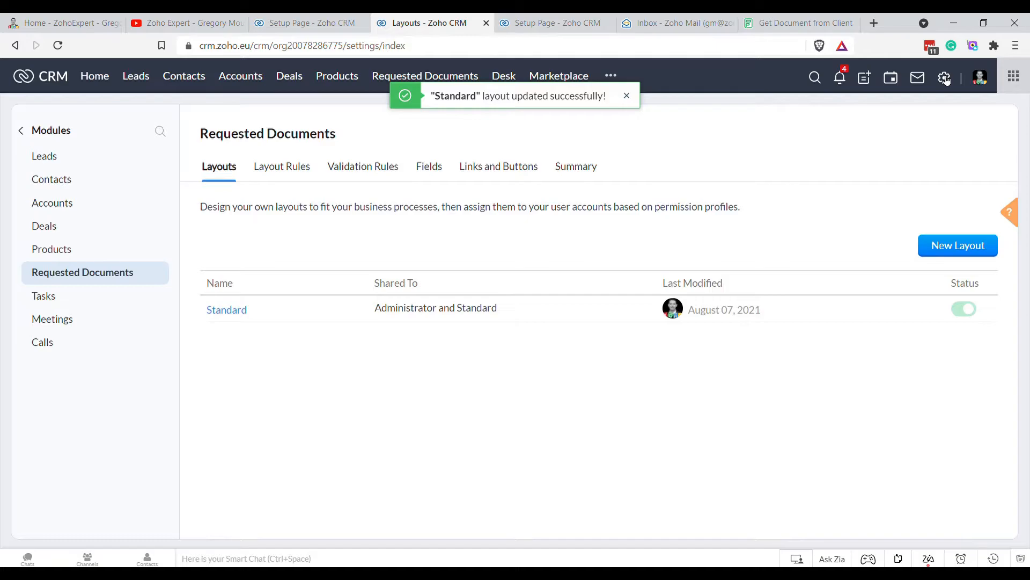
left_click(843, 204)
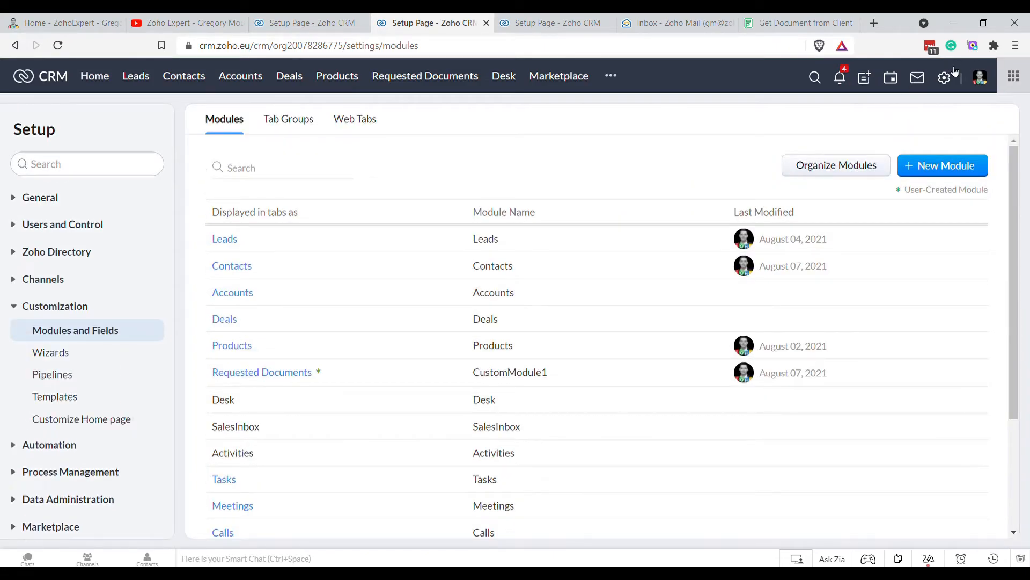
left_click(951, 77)
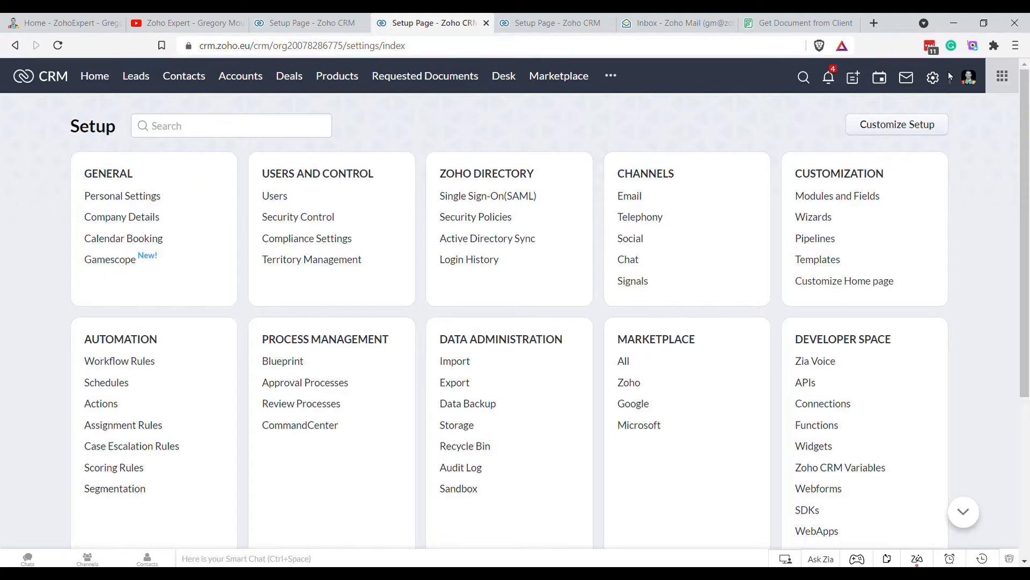
left_click(293, 365)
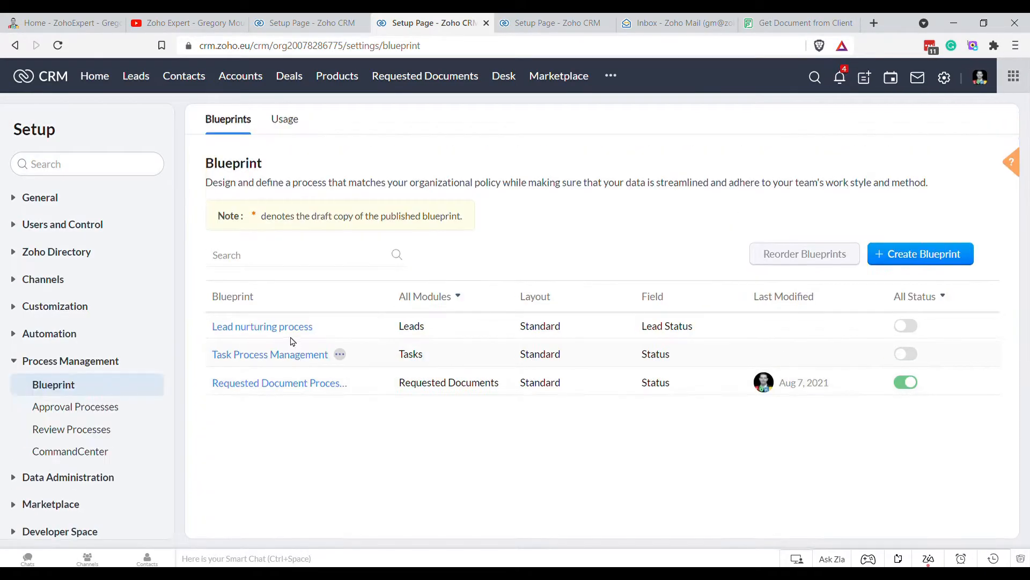
left_click(261, 383)
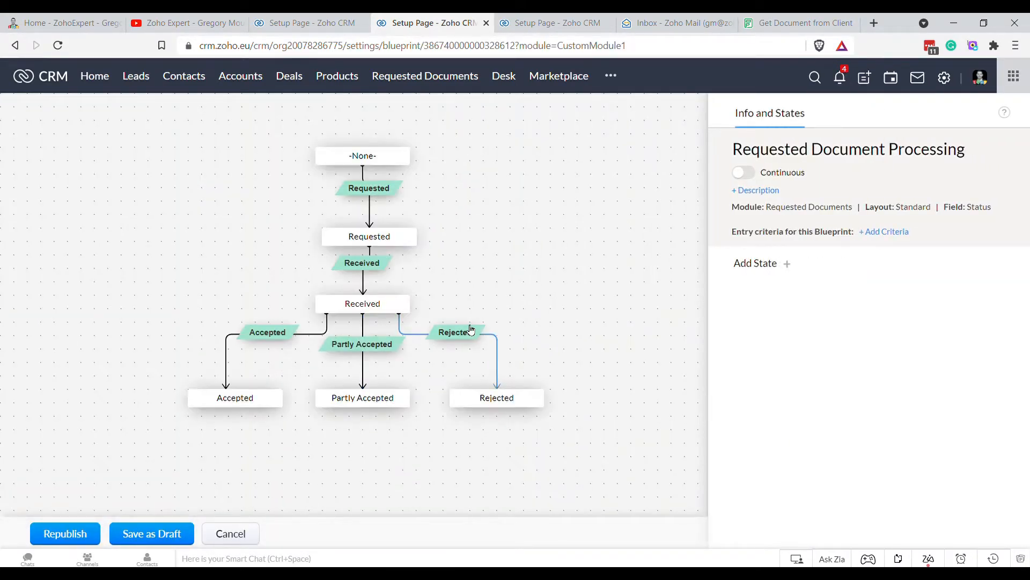
- Add the Requested Documents field "Reject Reason" to the During stage of the Partly Accepted transition
left_click(356, 354)
left_click(857, 241)
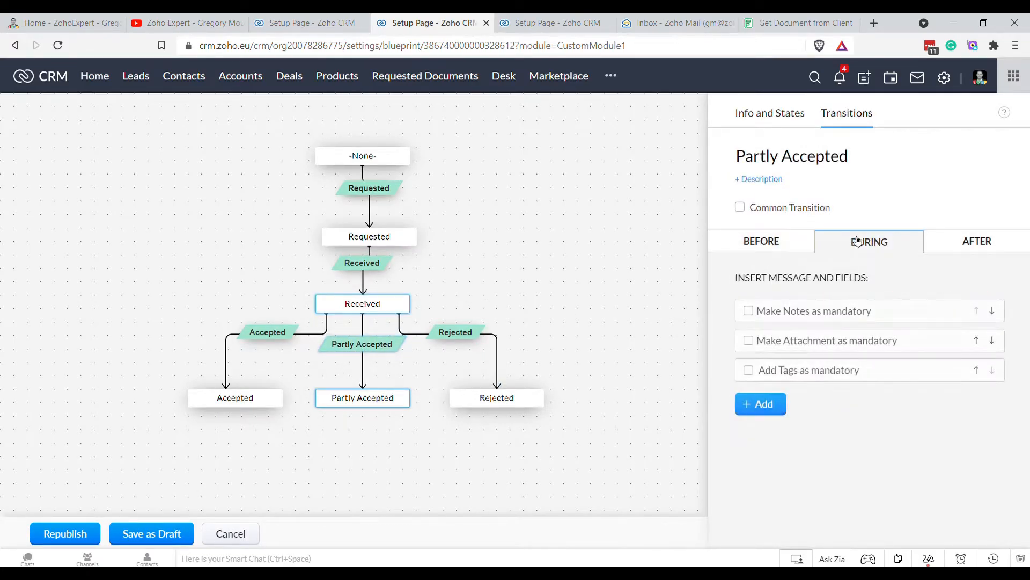
left_click(761, 403)
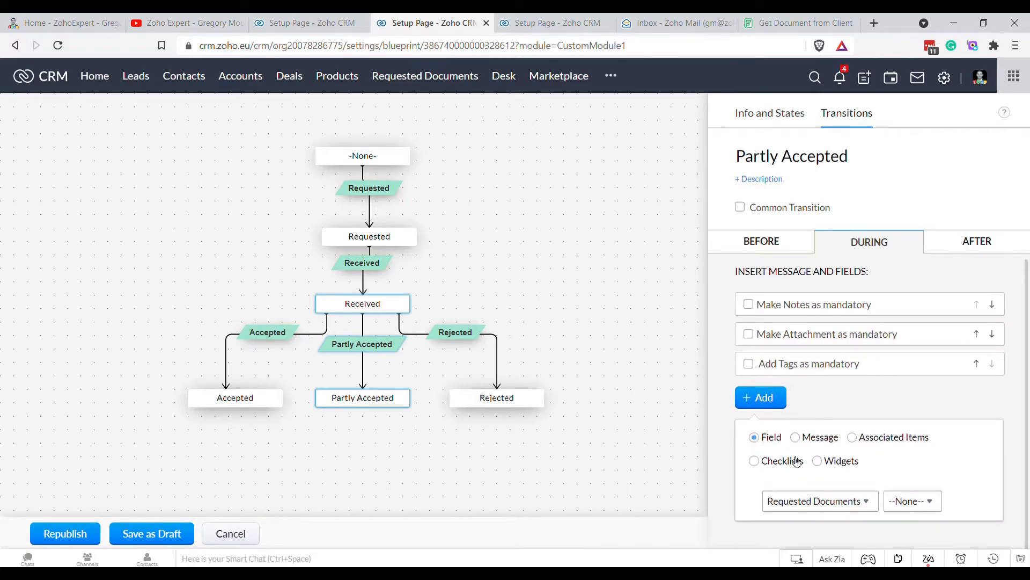
left_click(913, 496)
scroll(965, 440, "down", 2)
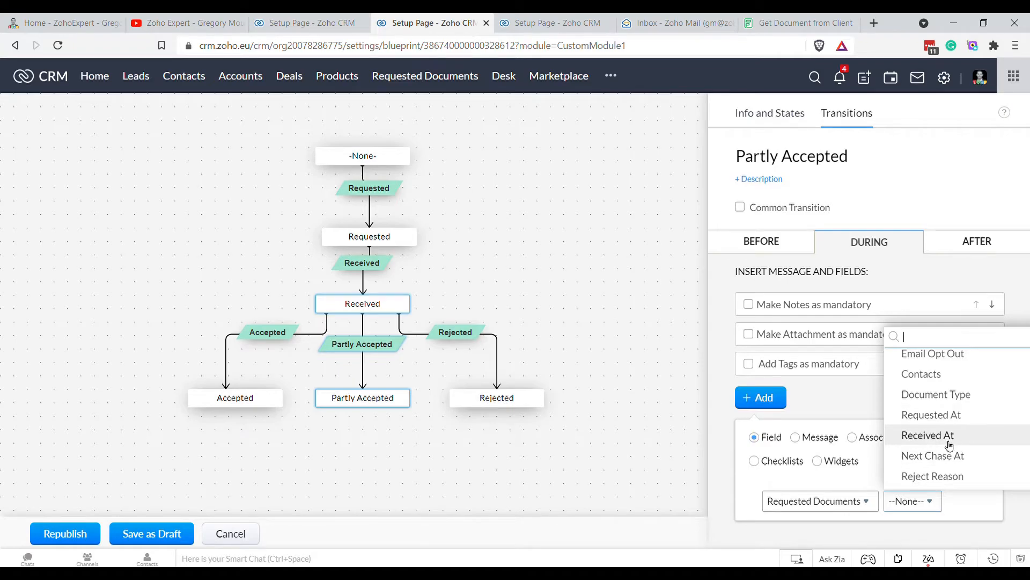
left_click(943, 477)
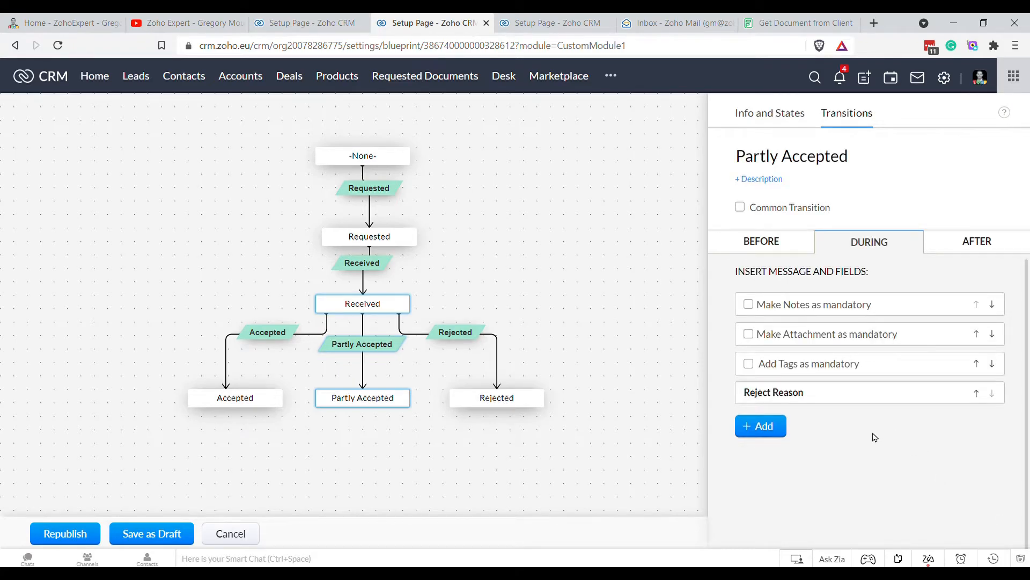
- Add a message to the transition: a line of equals signs, followed by "Please explain to the contact why you have only partly accepted"
mouse_move(792, 392)
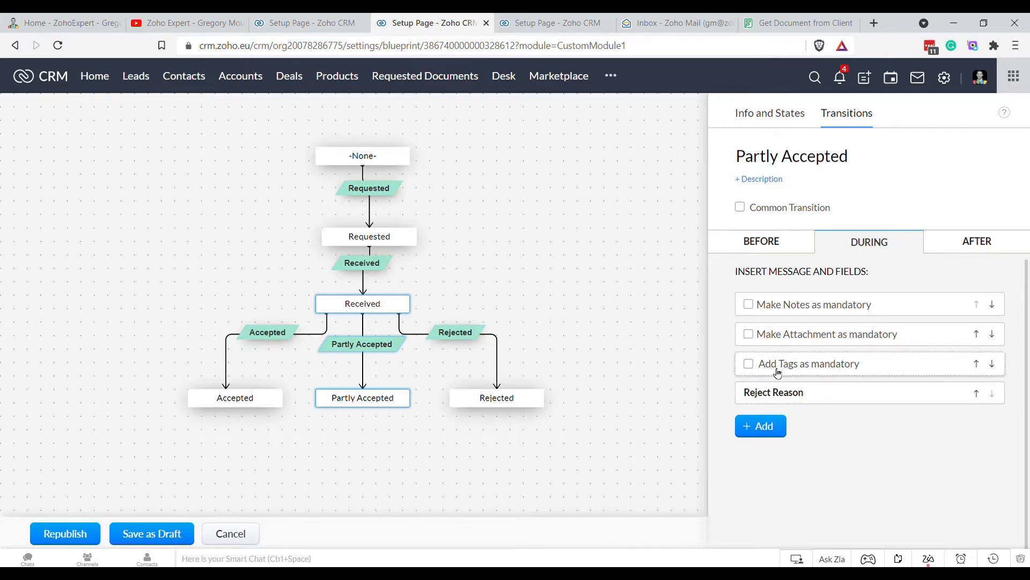
left_click(762, 426)
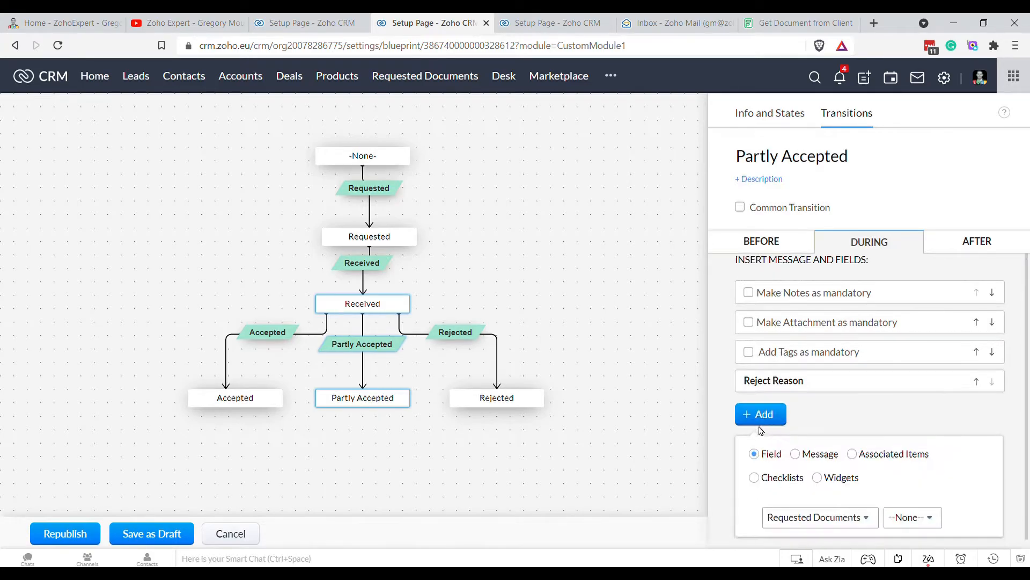
left_click(795, 365)
left_click(824, 423)
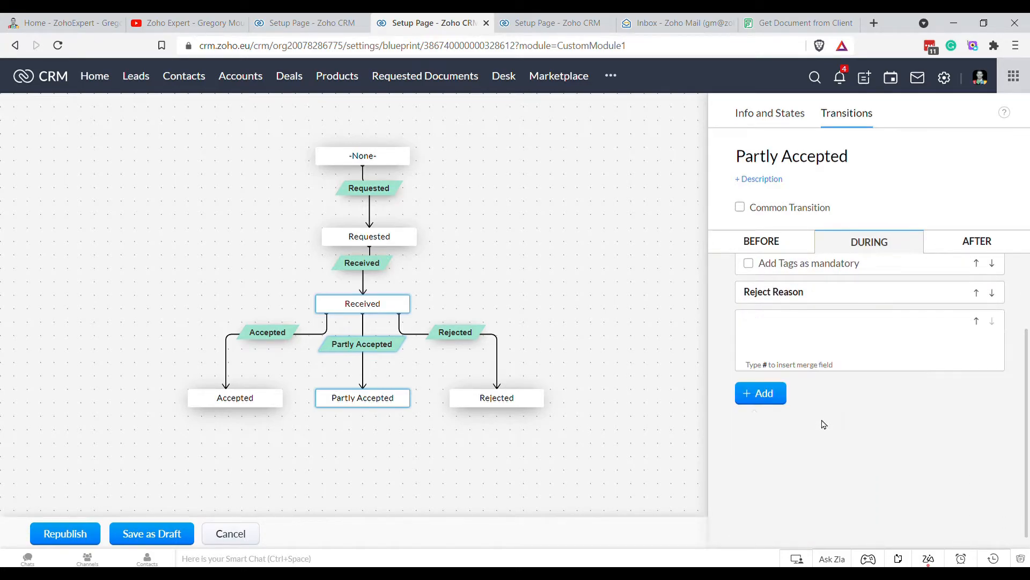
type("========================== ")
type("Please ")
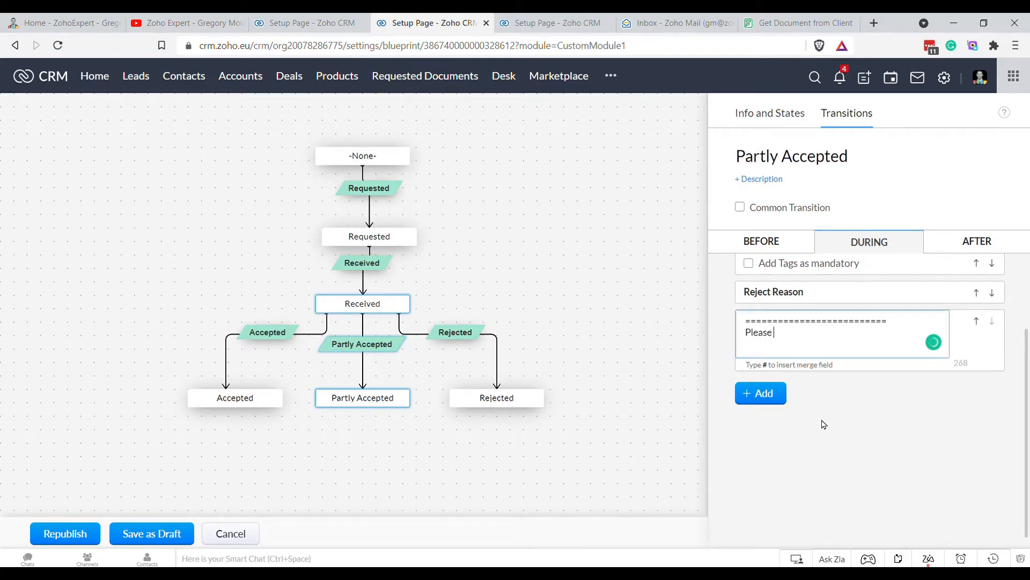
type("explaio")
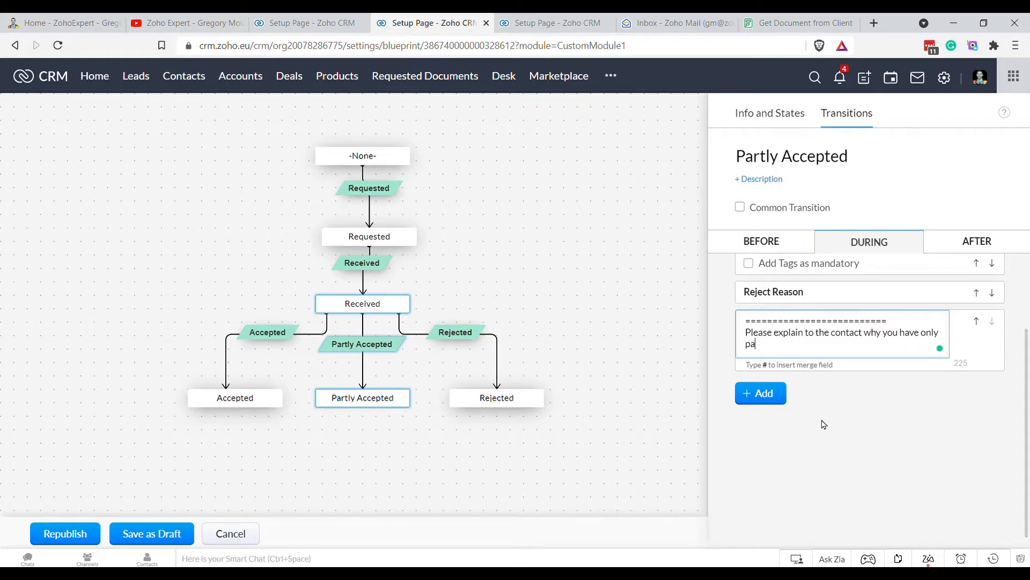
- Complete the message with "their upload, and let them know what you need them to provide with their next attempt:"
type("pted their upload, and let them")
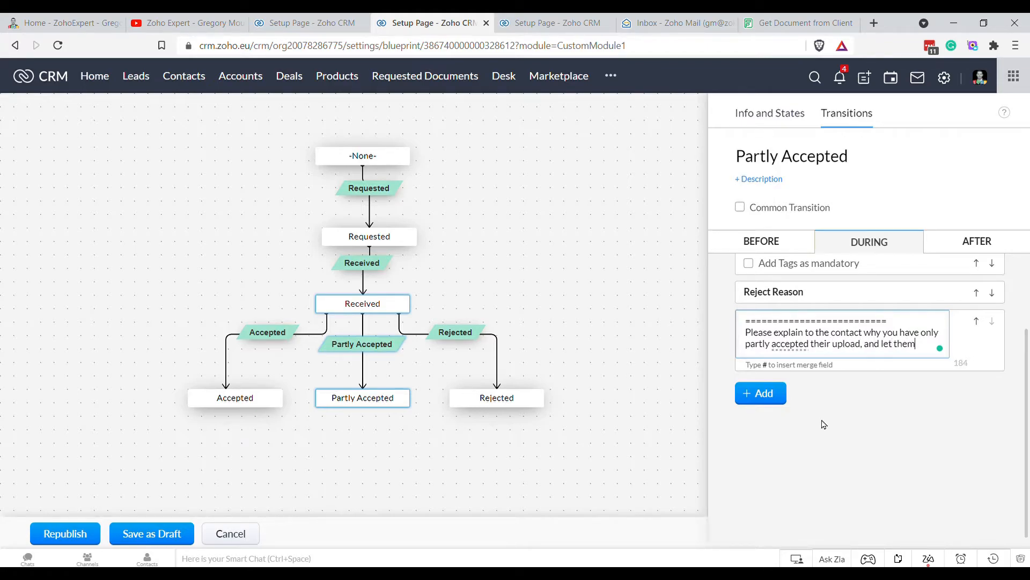
type(" what you need them to provide with their")
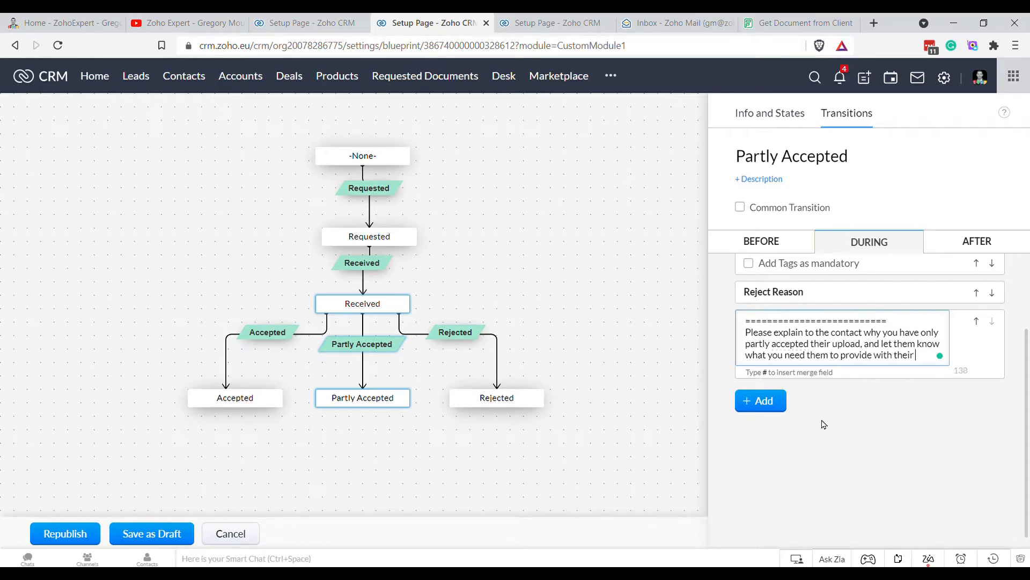
type("attempt:")
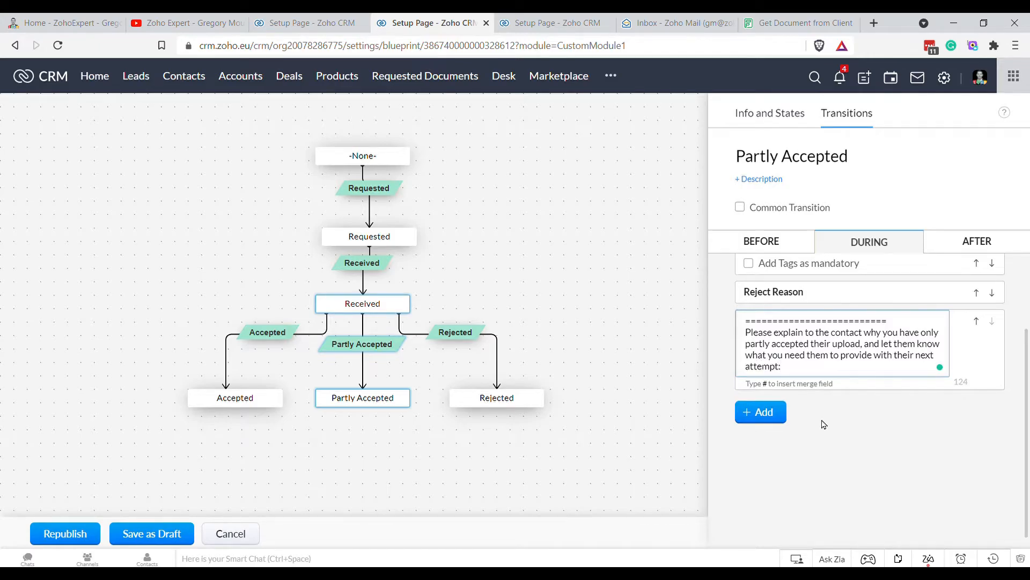
- Place the message directly above Reject Reason, and move the notes item, set as mandatory, to the end of the list
left_click(992, 293)
scroll(966, 491, "up", 2)
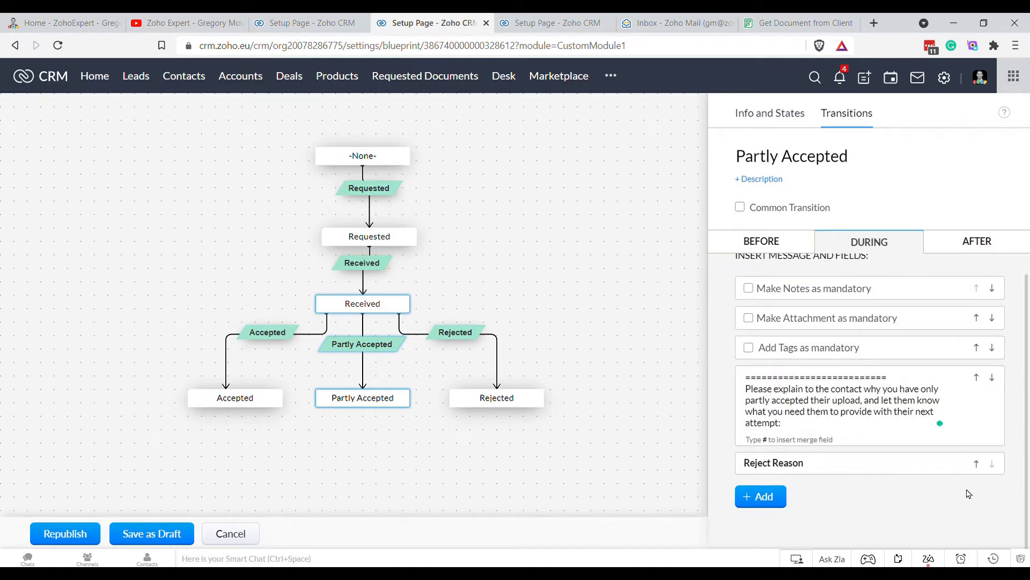
left_click(992, 289)
left_click(992, 318)
left_click(992, 347)
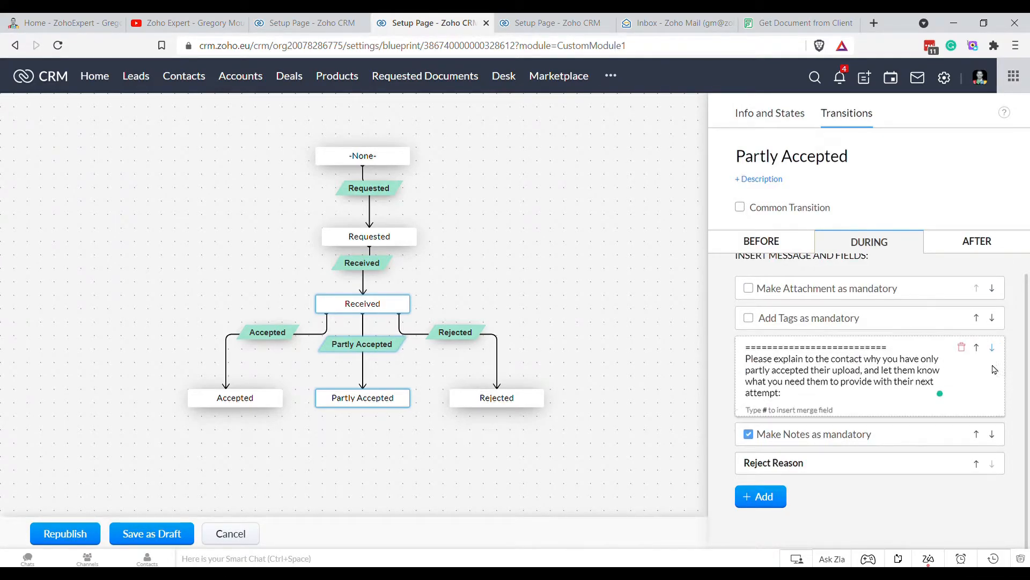
left_click(992, 435)
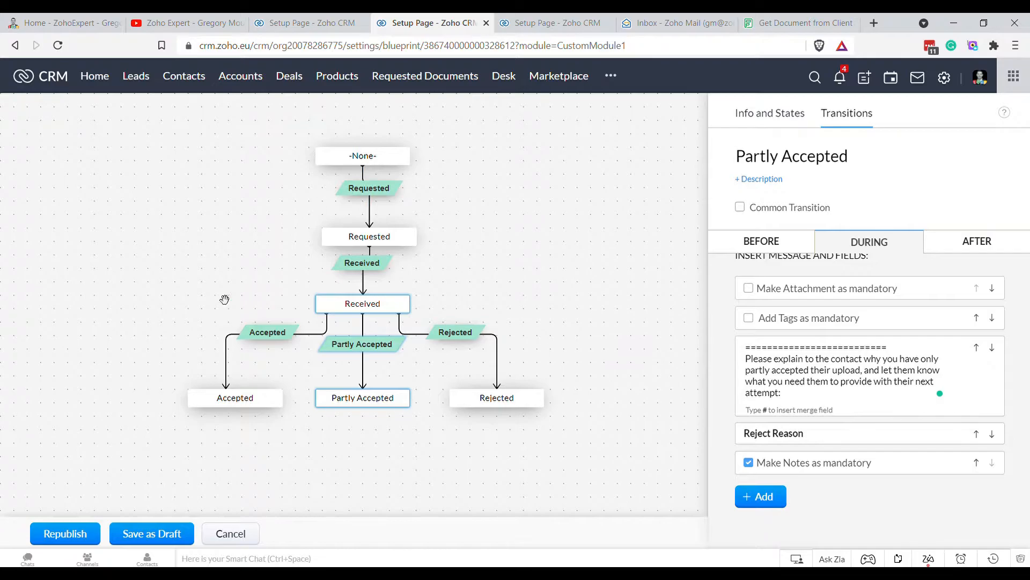
- Review the owner options for the Partly Accepted transition, including the available roles, then cancel and return to its During settings
left_click(774, 242)
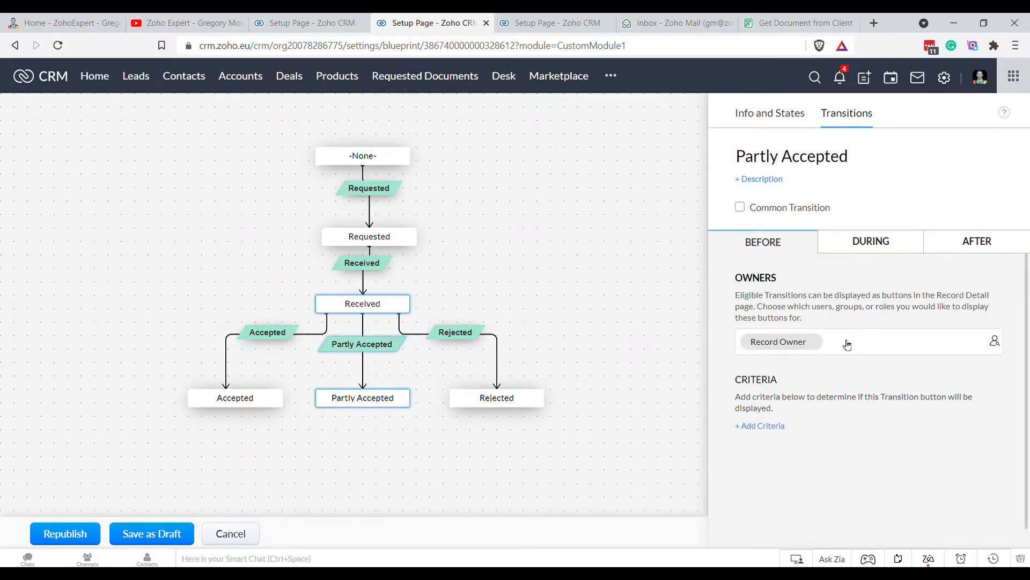
left_click(838, 344)
left_click(194, 113)
left_click(217, 166)
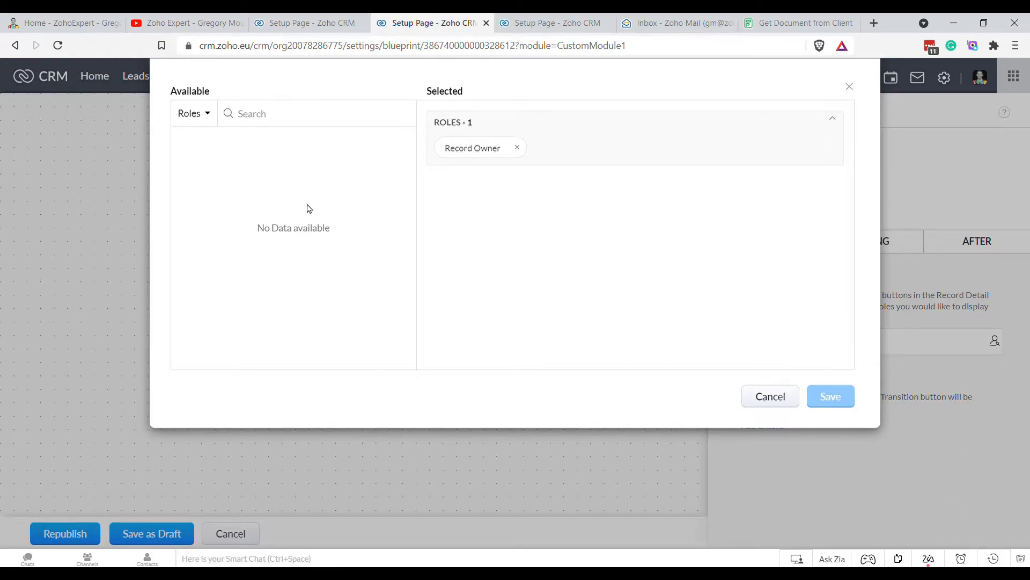
left_click(762, 397)
mouse_move(781, 341)
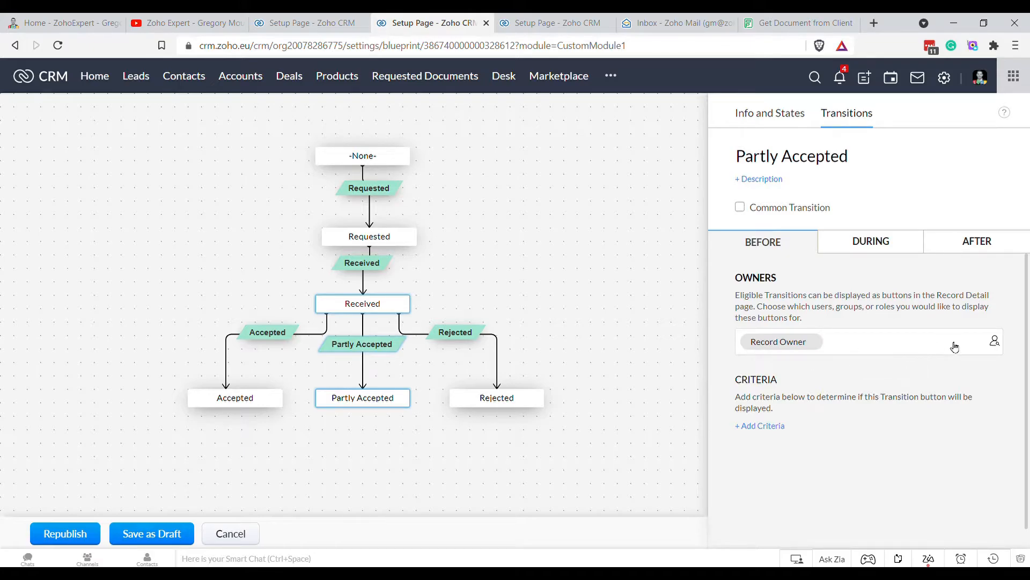
left_click(881, 251)
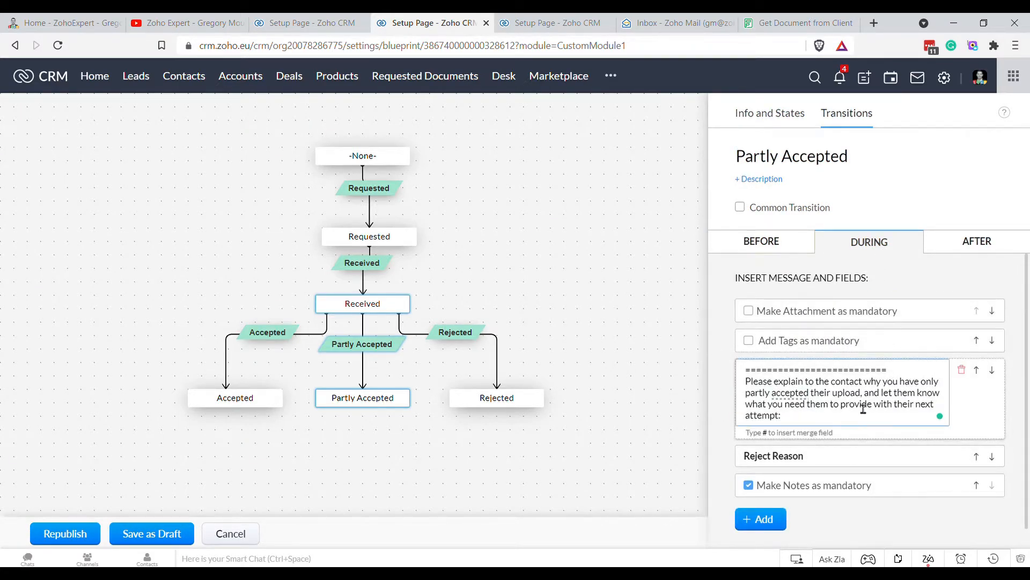
- Add an after-transition email notification named "Contact - Partly Accepted Document" with the Contacts module's Email as recipient
left_click(976, 243)
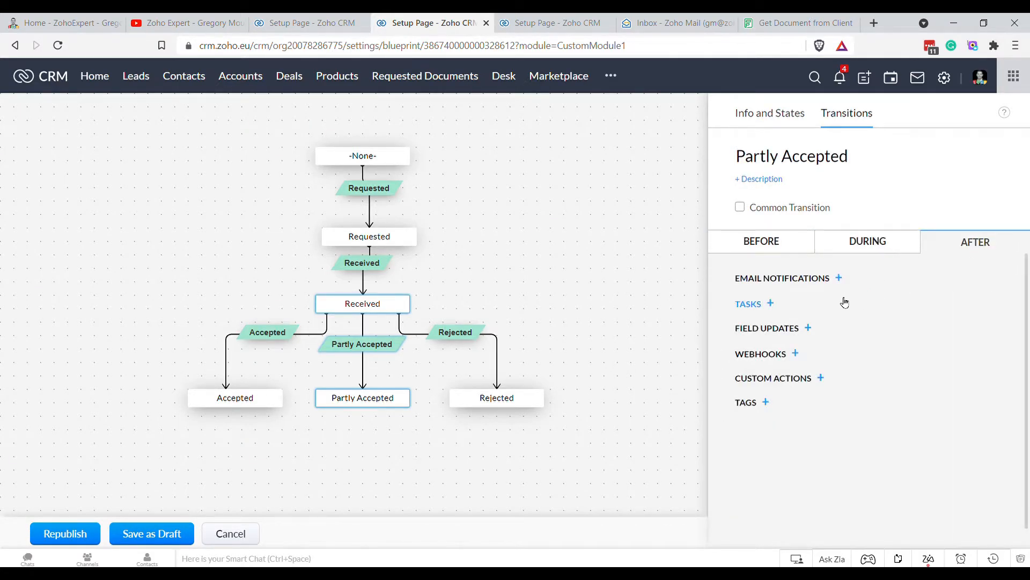
left_click(839, 278)
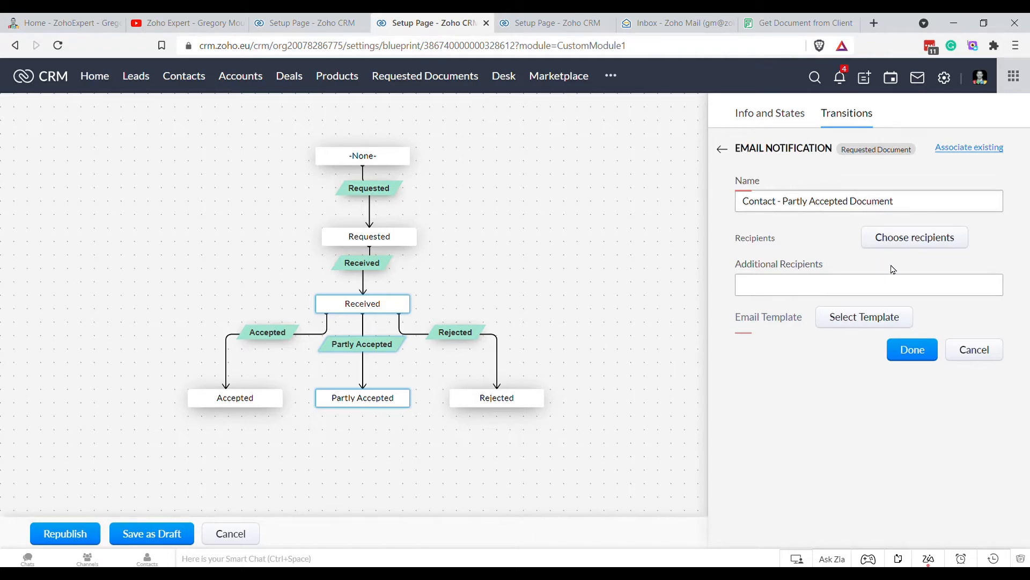
left_click(918, 243)
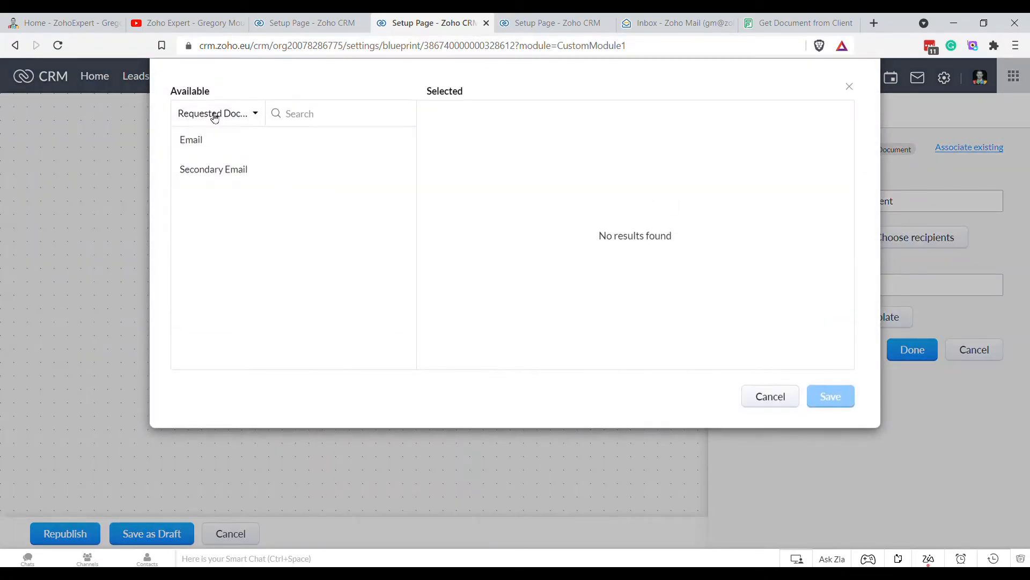
left_click(213, 113)
left_click(208, 161)
left_click(388, 140)
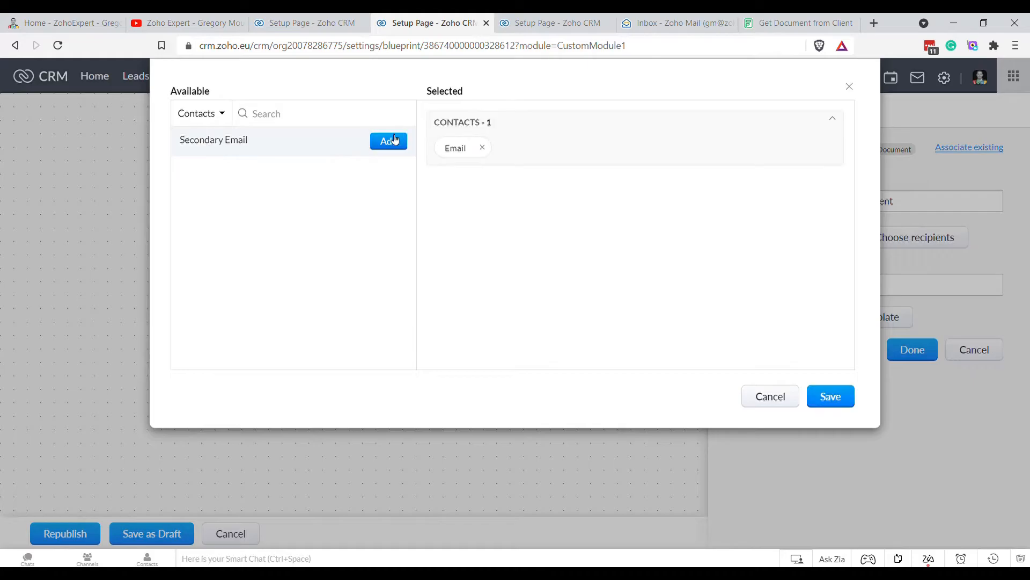
left_click(852, 398)
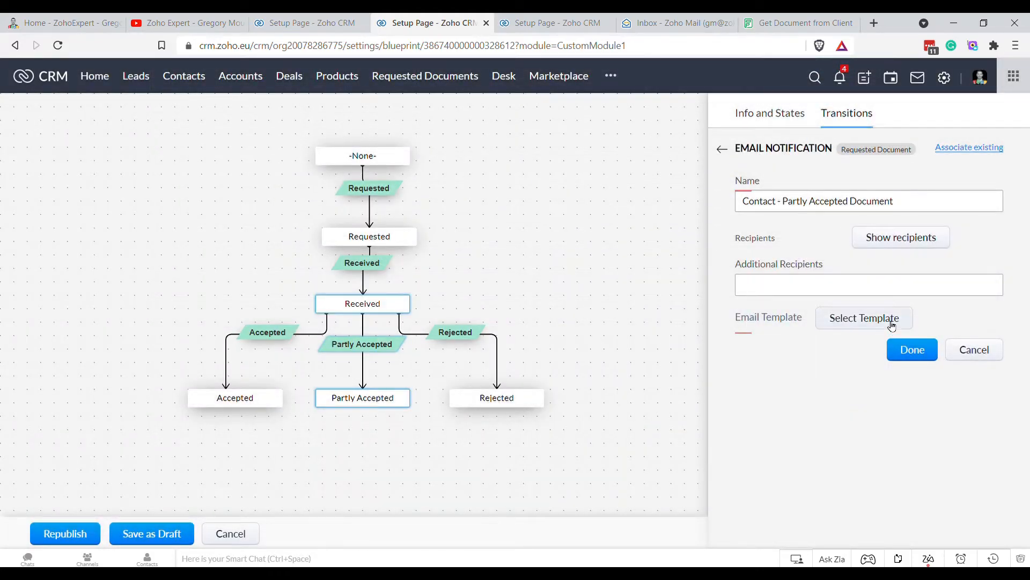
- Start selecting the notification's email template by creating a new one, and leave the template gallery for the list of existing templates
left_click(893, 319)
left_click(704, 112)
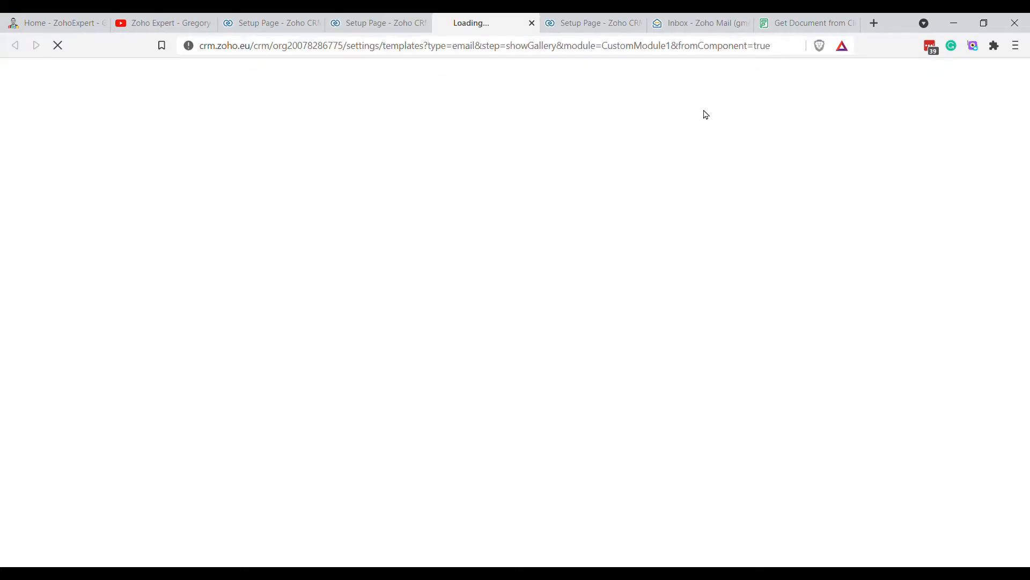
left_click(638, 23)
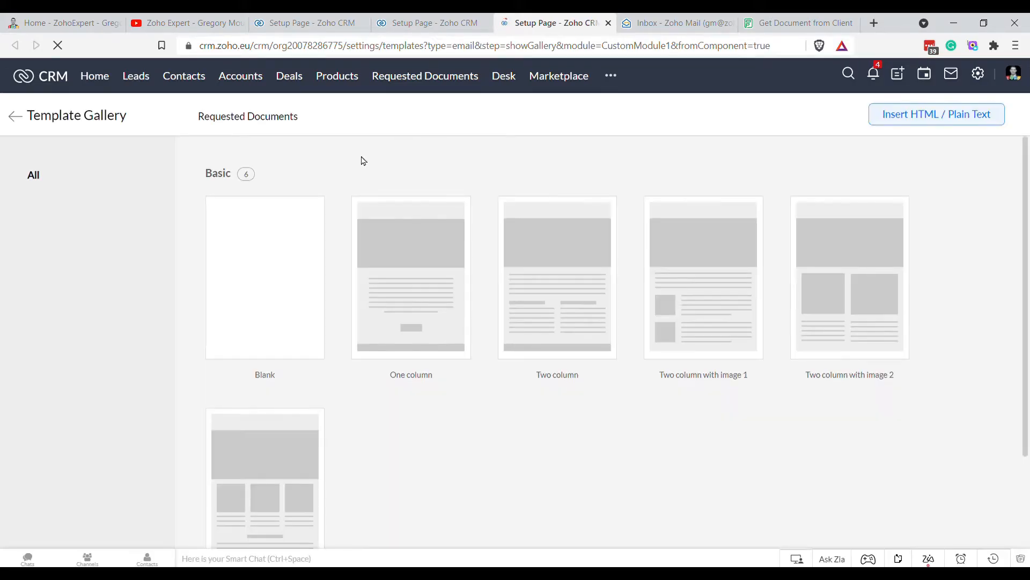
left_click(13, 121)
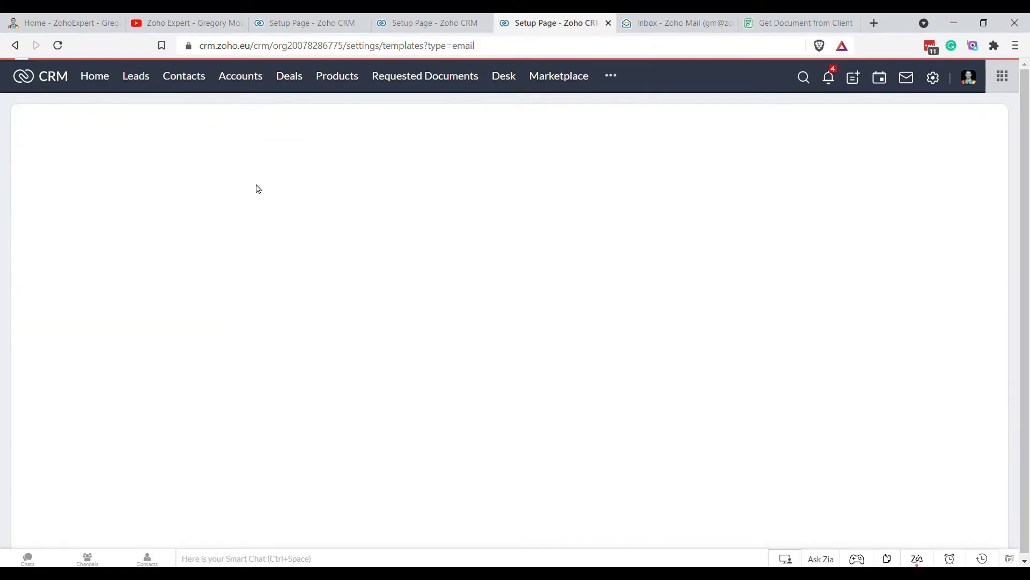
left_click(599, 199)
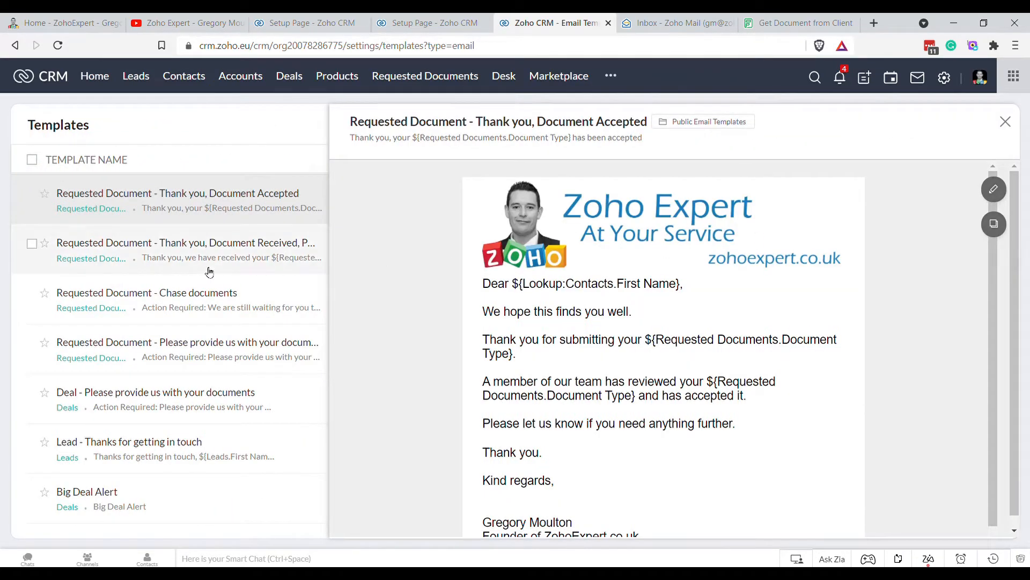
- Clone the "Requested Document - Chase documents" template as "Requested Document - Partly Accepted" in the Requested Documents module
left_click(223, 307)
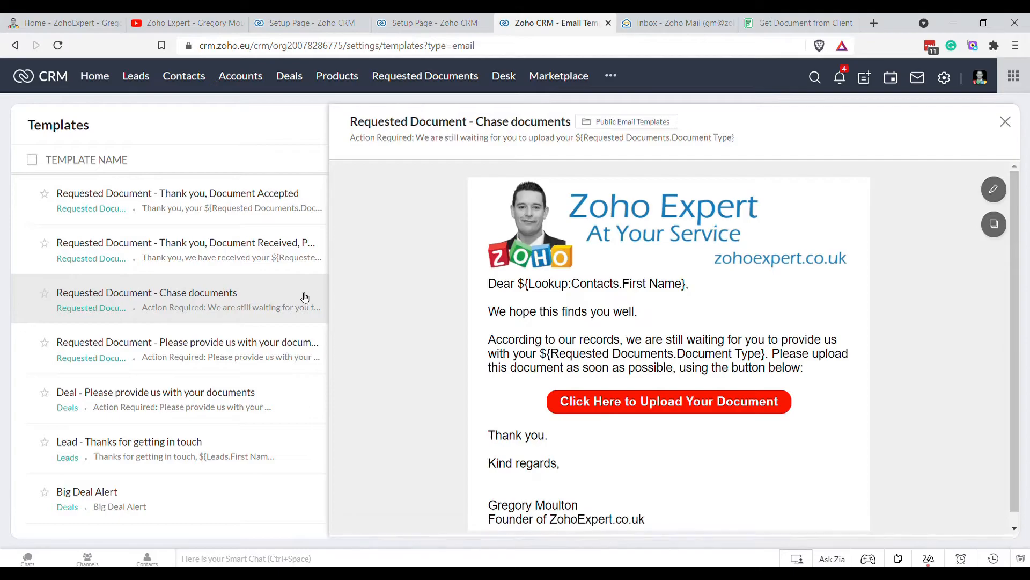
left_click(994, 224)
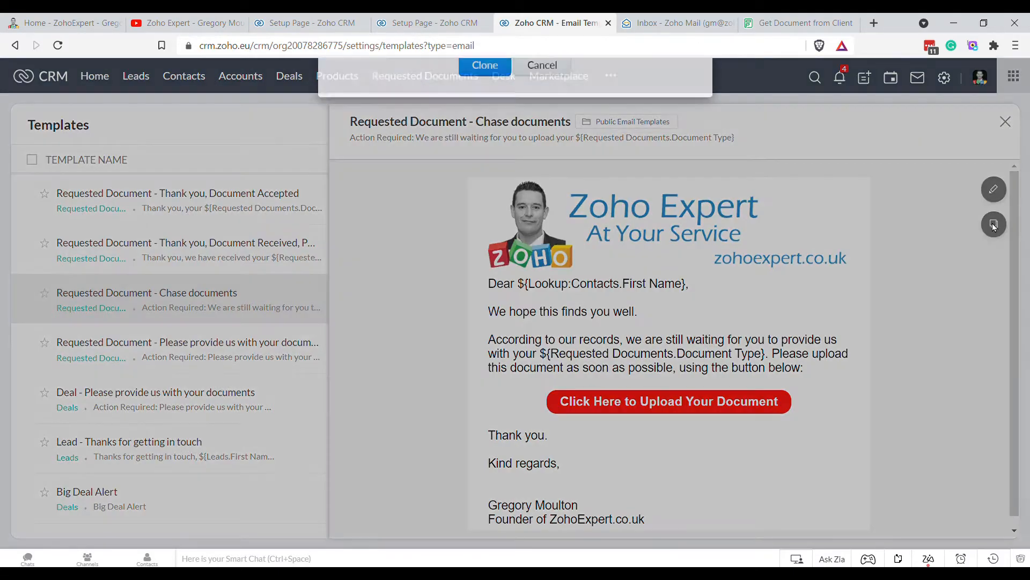
left_click(573, 135)
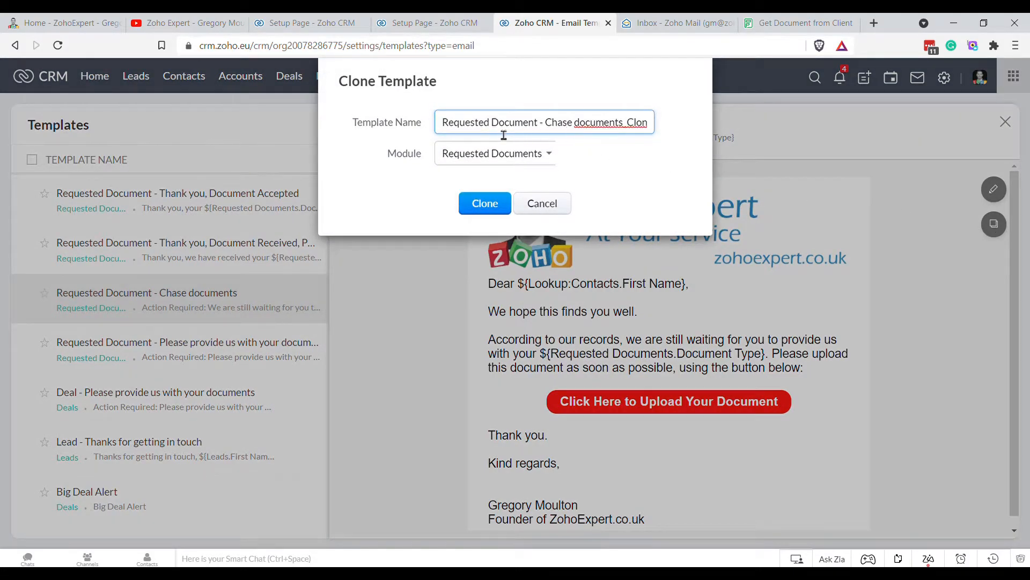
left_click_drag(545, 125, 738, 127)
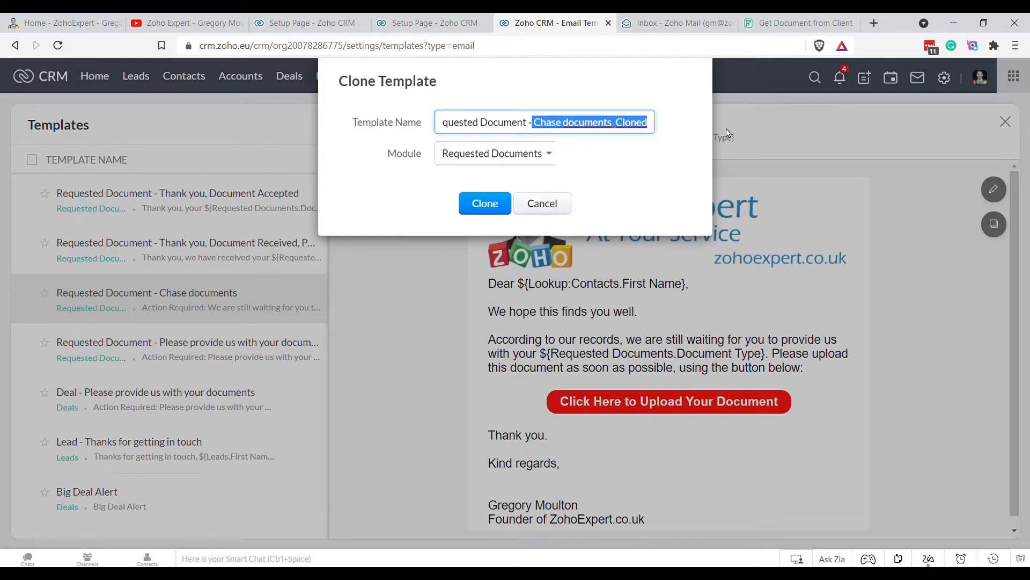
type("Partly Accepted")
left_click(504, 204)
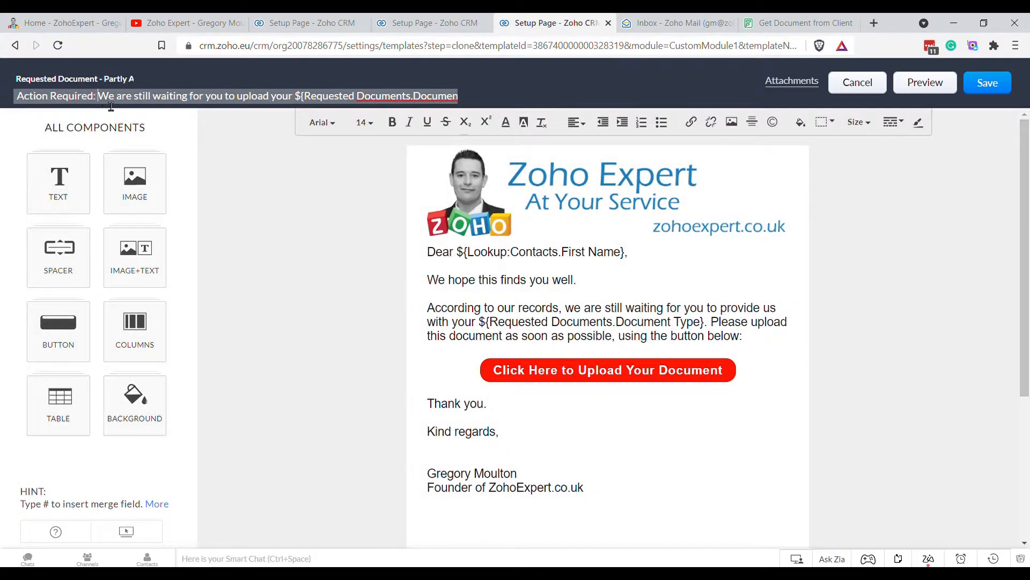
- Change the subject to "Action Required: We can only partly accept your ${Requested Documents.Document Type} upload - Please take action ASAP"
left_click_drag(116, 96, 296, 100)
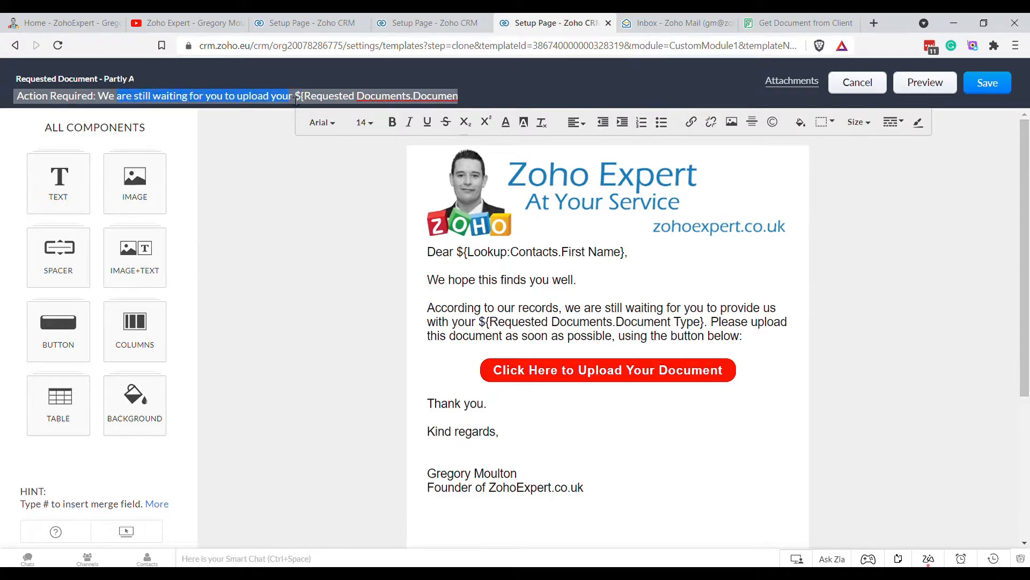
type("can only pa")
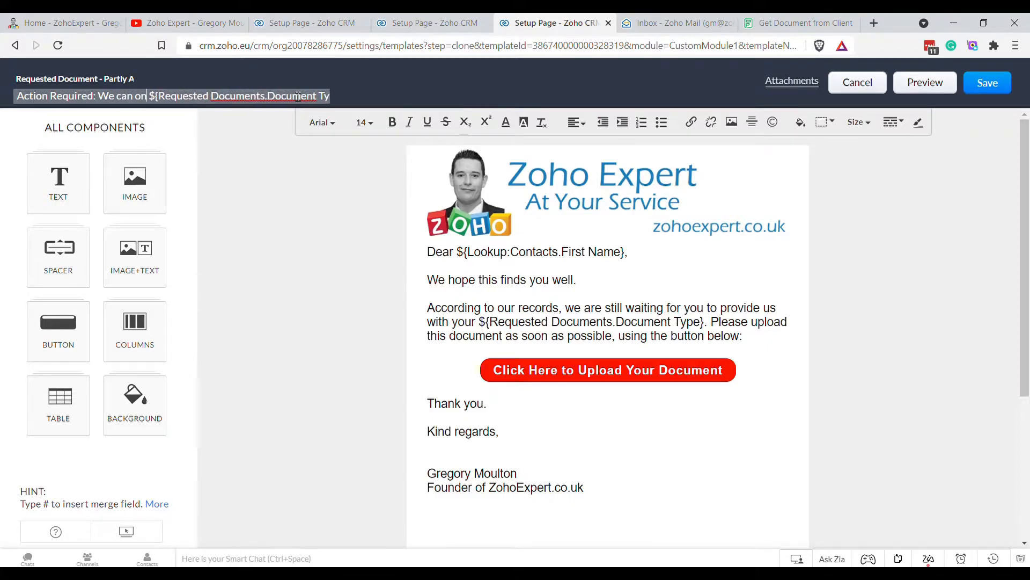
type("rtly accept y")
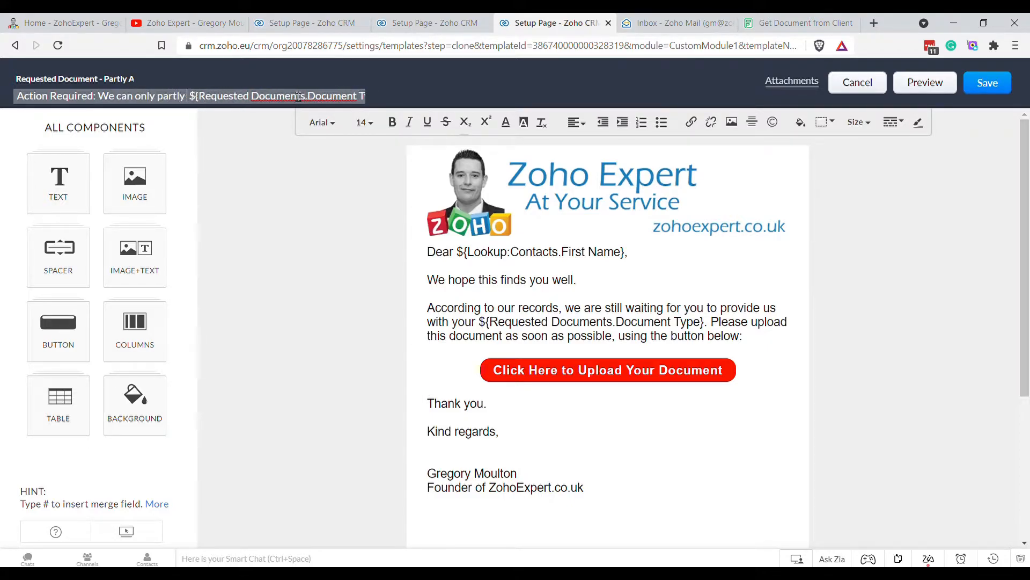
type("our")
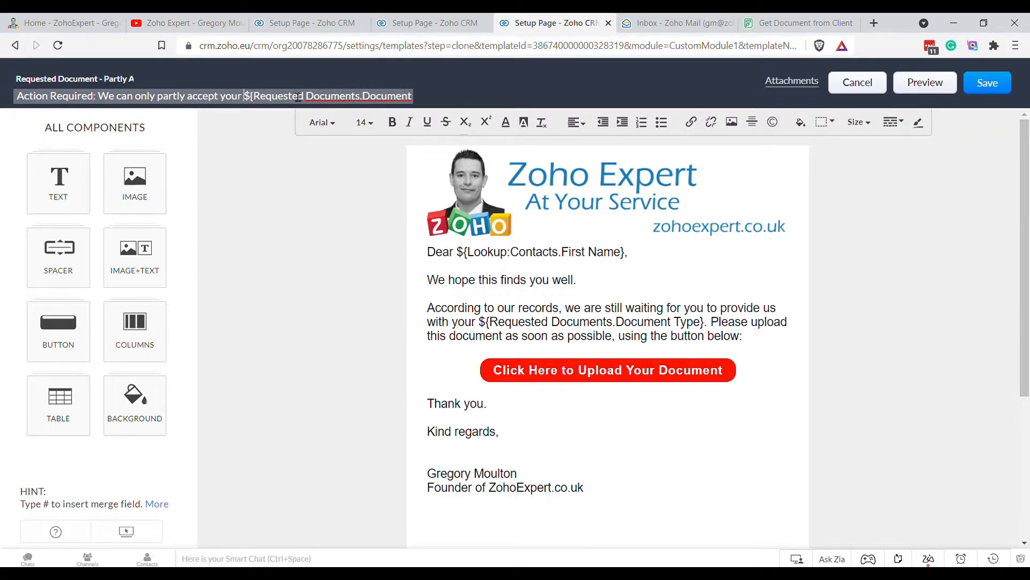
key("End")
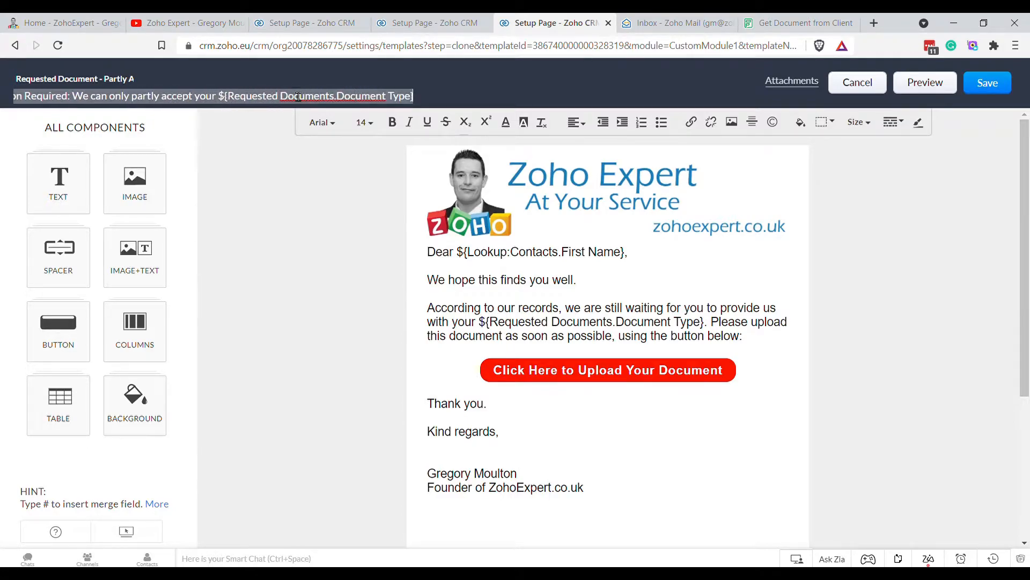
type("upload")
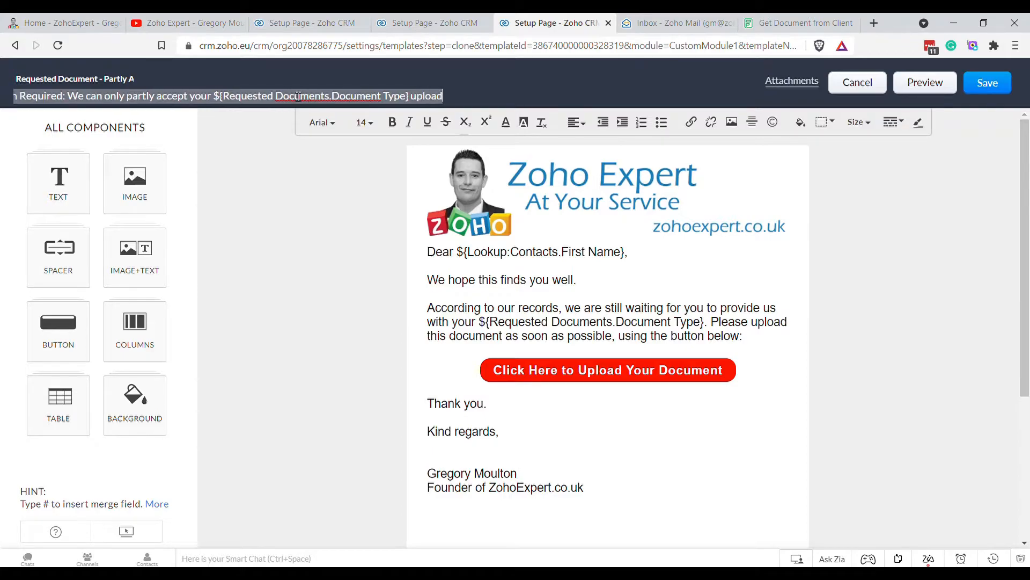
type(" - Please")
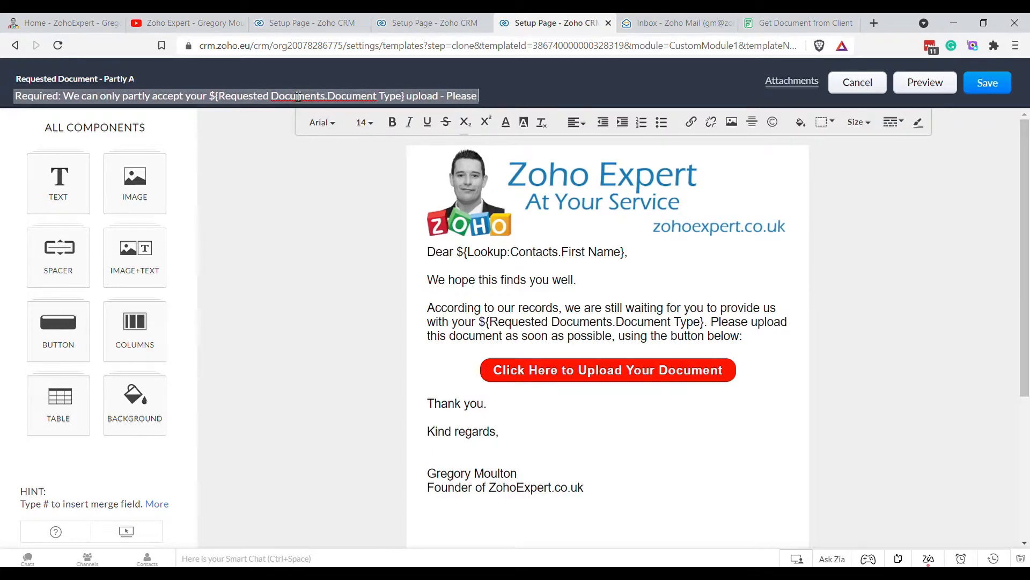
type(" take a")
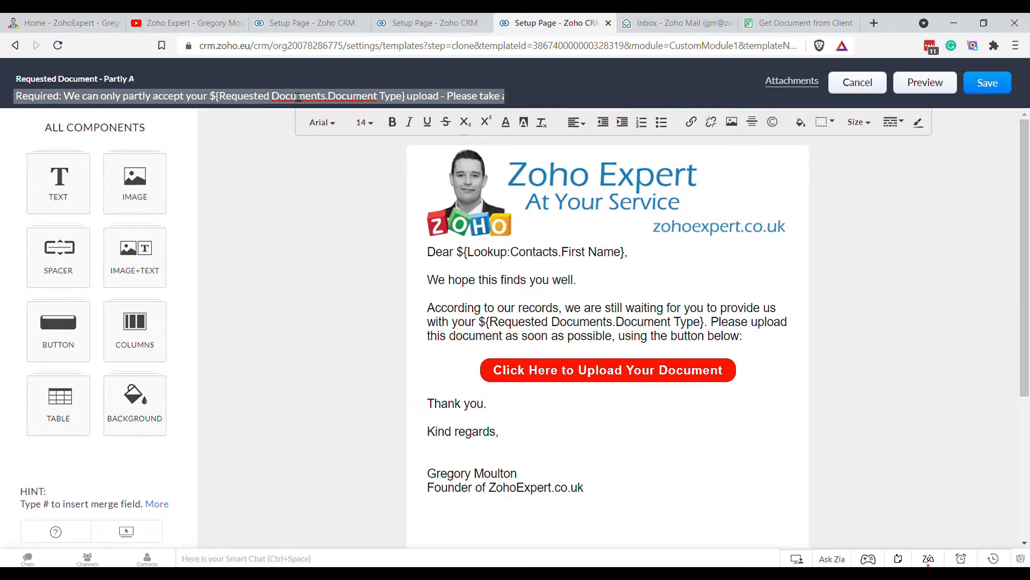
type("ction ASAP")
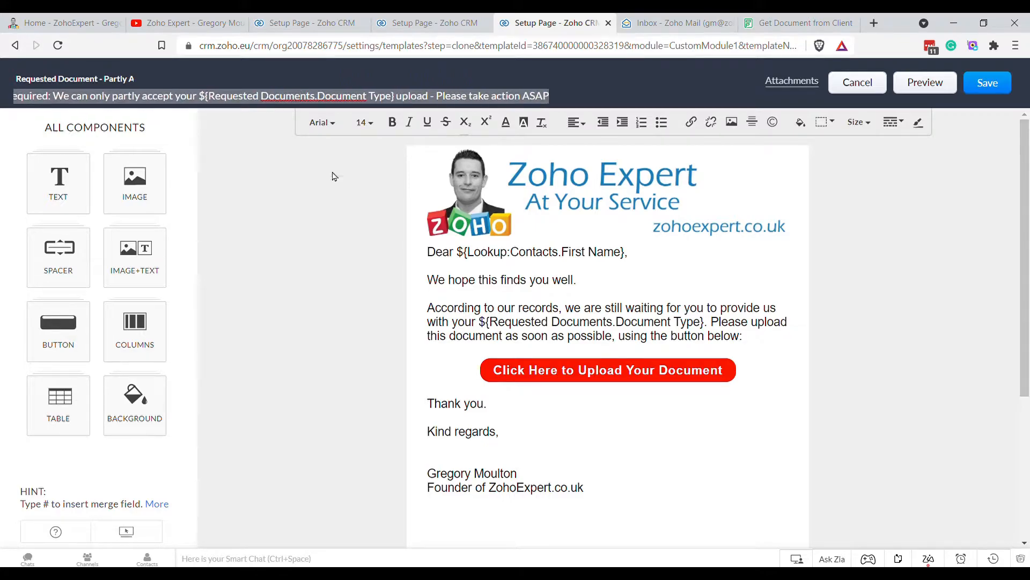
left_click(375, 259)
- Replace the body wording before the Document Type merge field with "Unfortunately, we can only partly accept your"
left_click(555, 294)
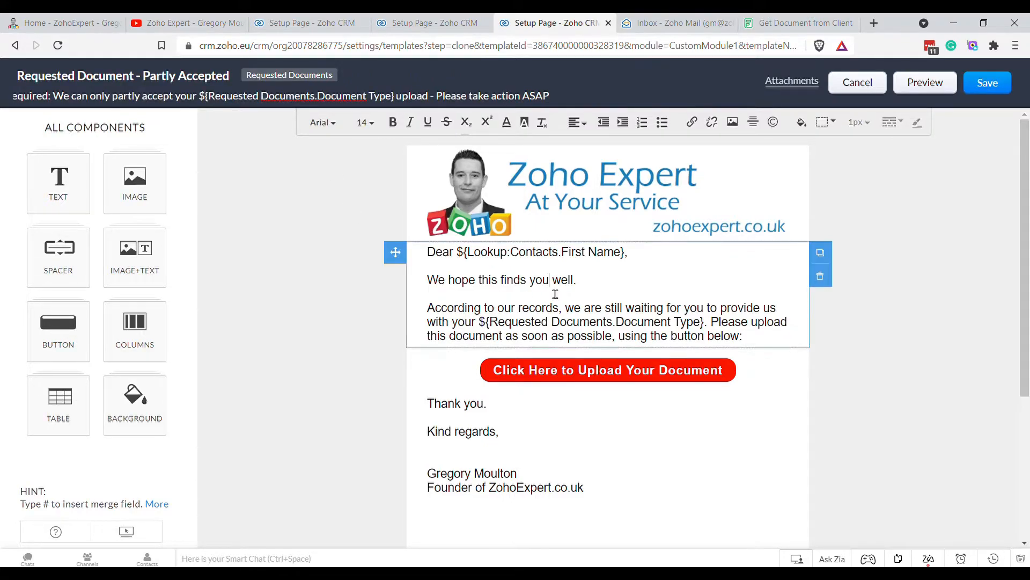
left_click_drag(427, 308, 569, 315)
type("Unfortunately")
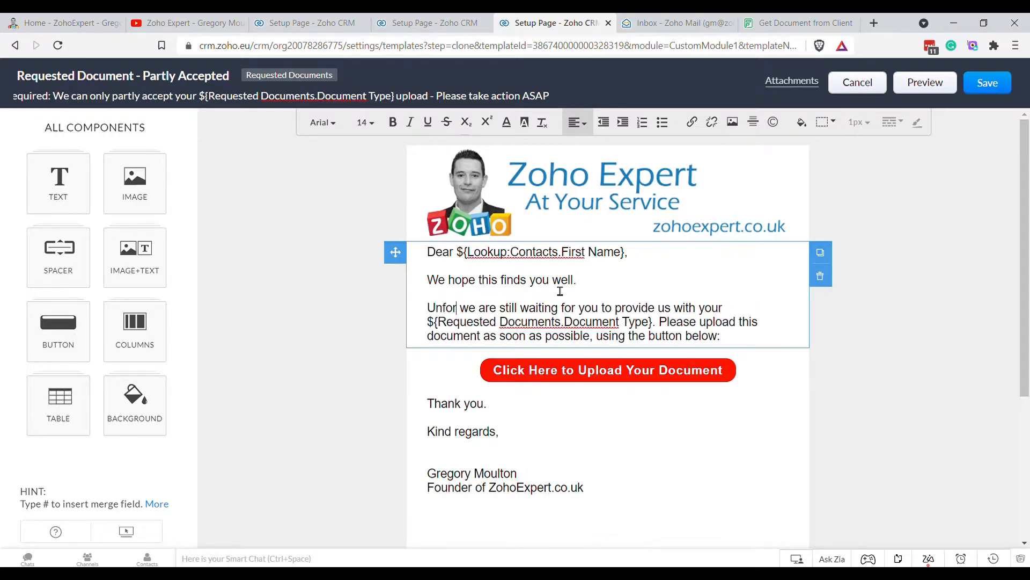
type(", we can only ")
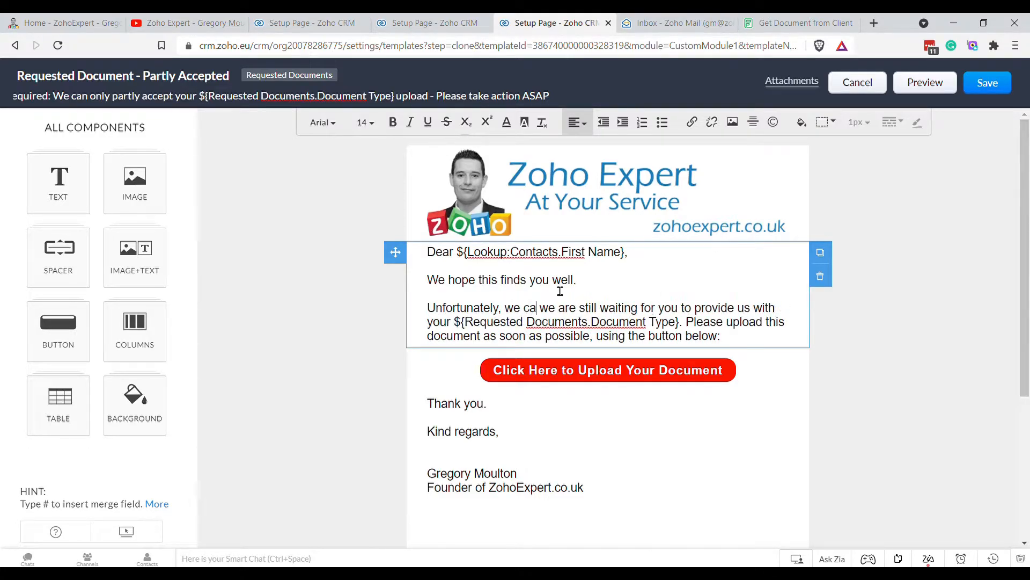
type("partly a")
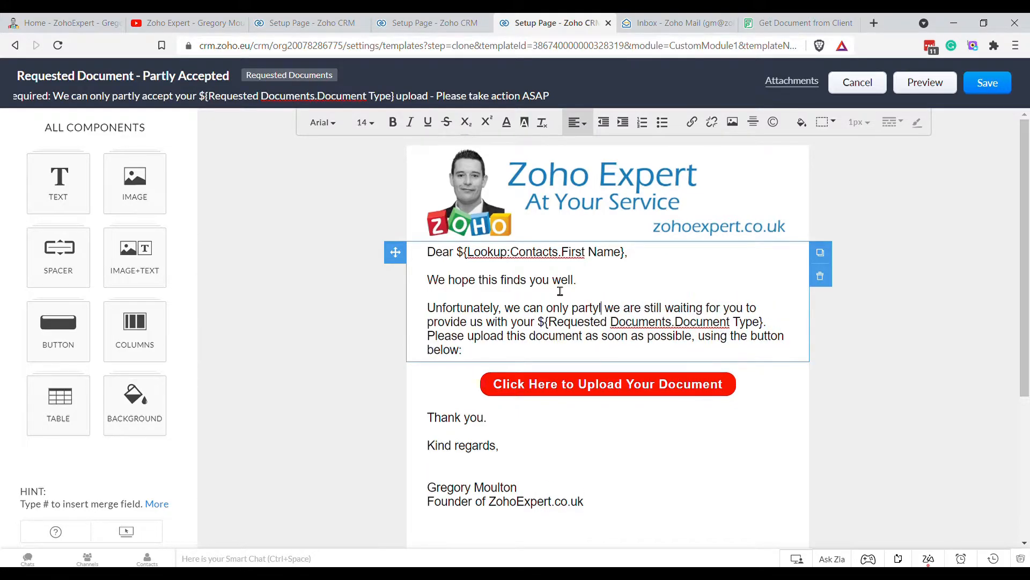
type("ccept your")
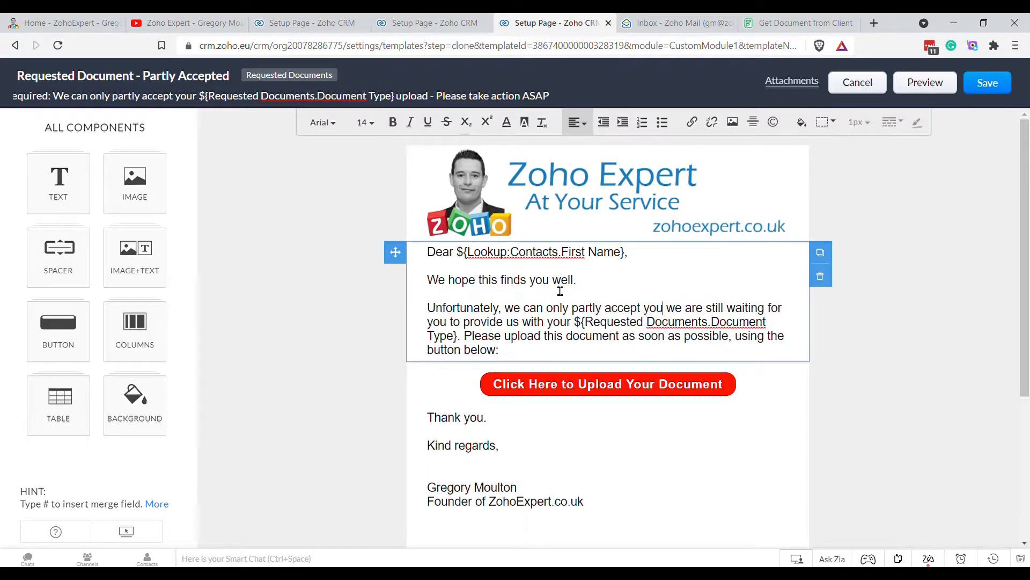
key("shift+Down")
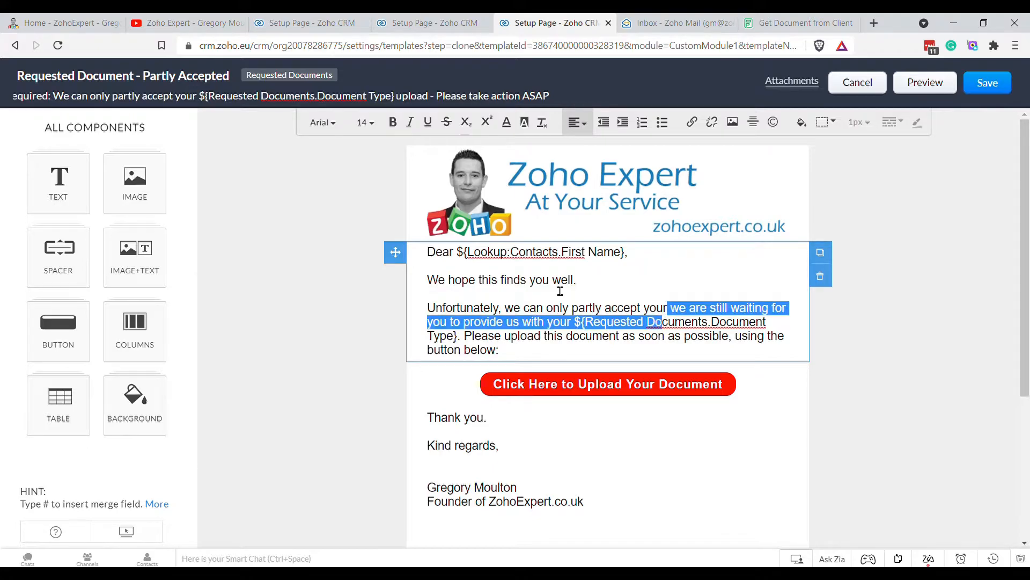
key("shift+Left")
key("shift+Left")
key("shift+Left")
key("shift+Left")
key("shift+Left")
key("shift+Left")
key("shift+Left")
key("shift+Left")
key("shift+Left")
key("shift+Left")
key("shift+Left")
key("shift+Left")
key("shift+Left")
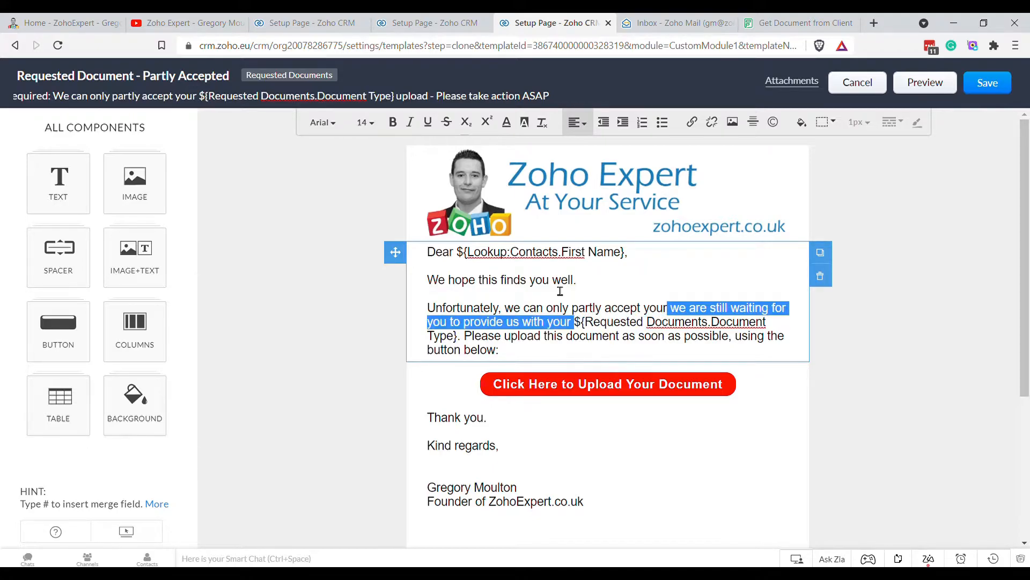
key("BackSpace")
key("BackSpace")
- Delete the sentence after the Document Type merge field that asks for an upload using the button below
key("Down")
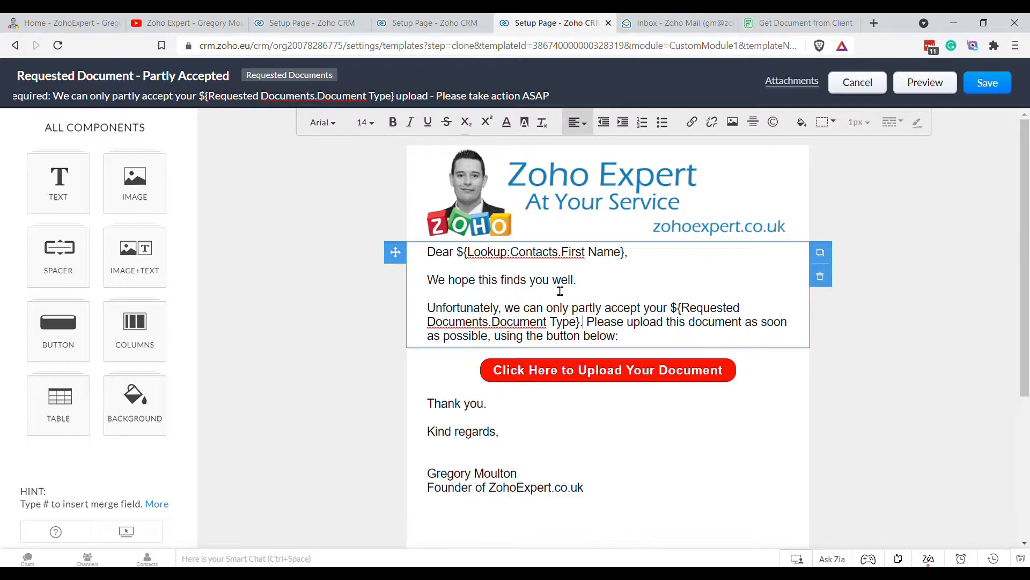
key("shift+Down")
key("shift+End")
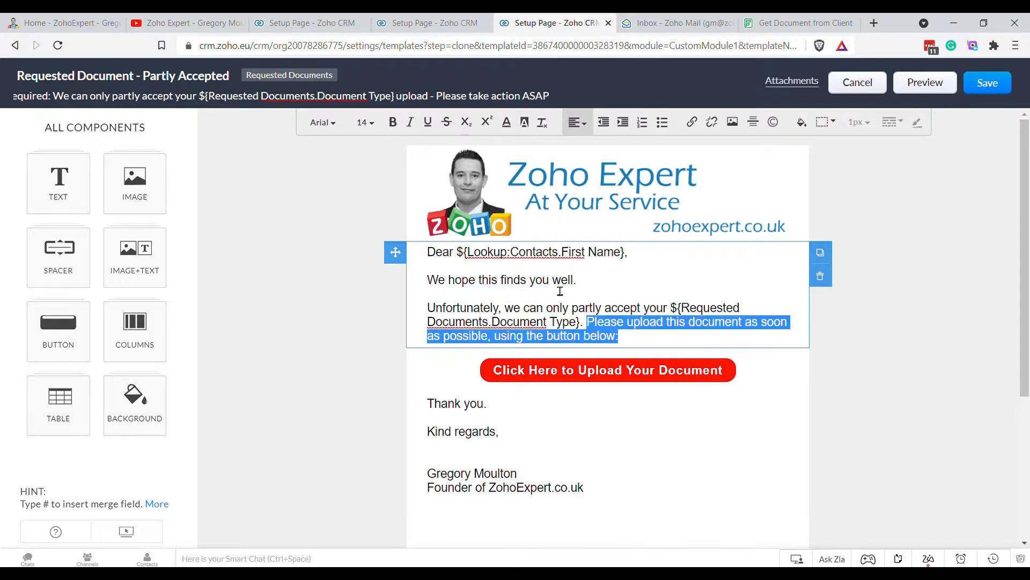
key("BackSpace")
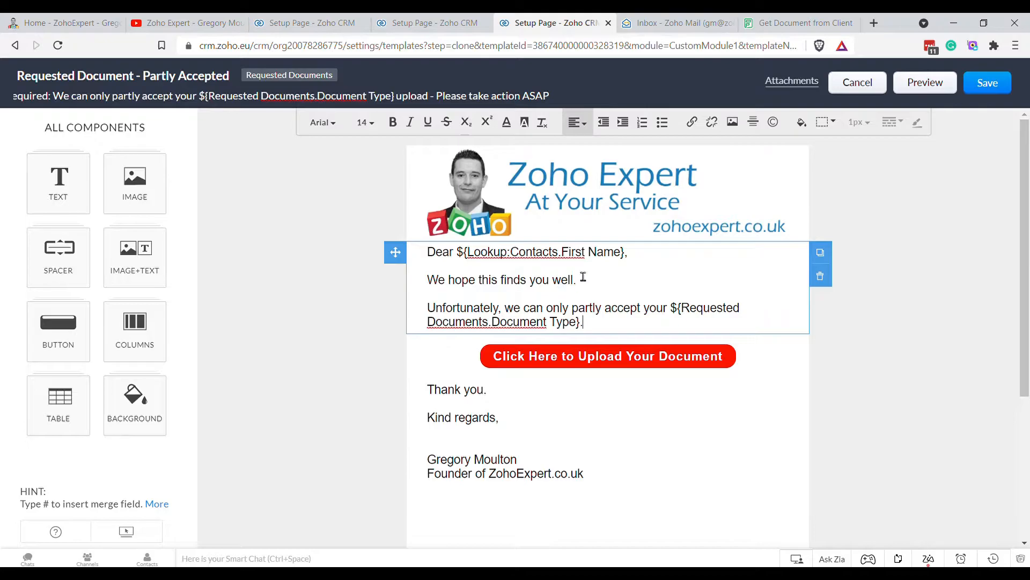
- Duplicate the body text block, and add copies of the 10px blank space between the two text blocks and below the second
left_click(820, 252)
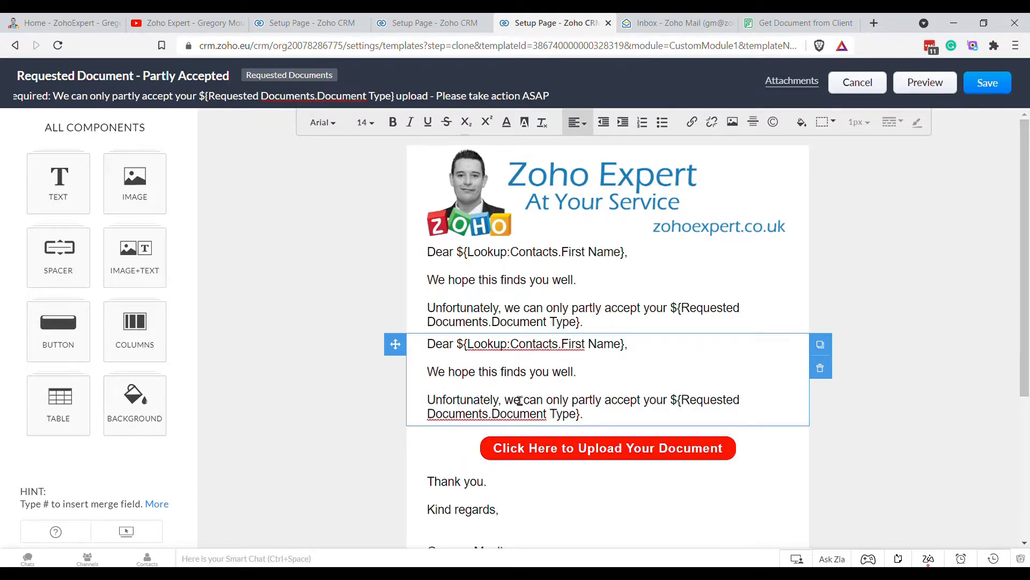
left_click(766, 436)
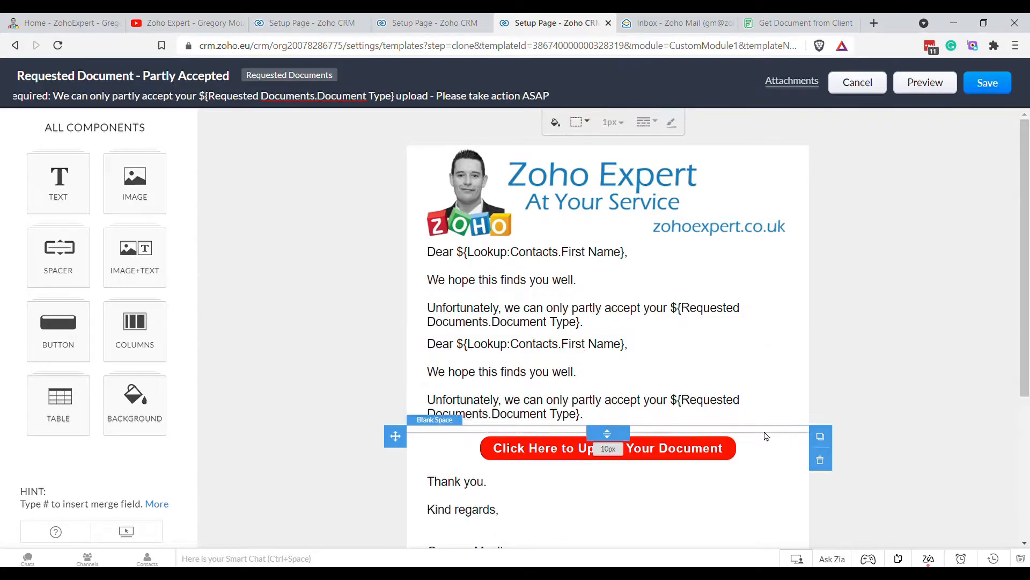
left_click(820, 436)
left_click_drag(405, 454, 446, 335)
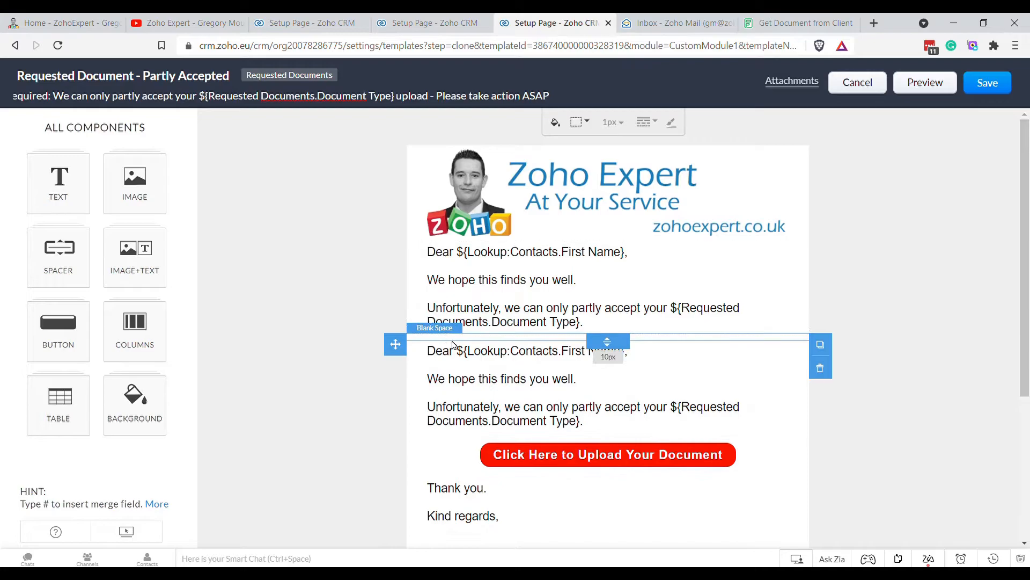
left_click(824, 348)
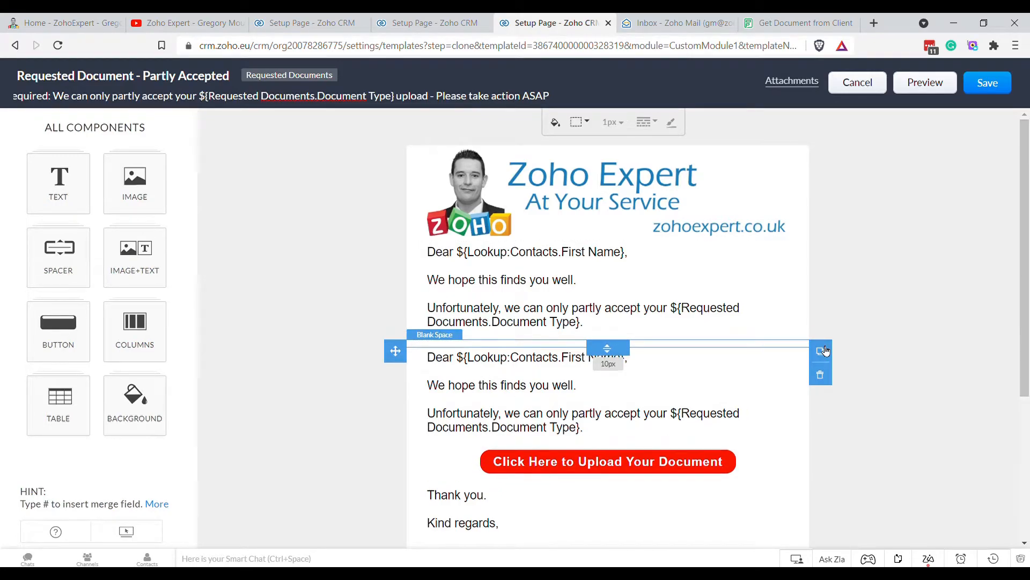
left_click_drag(396, 351, 420, 450)
- Duplicate the second text block so that a third copy sits above the upload button
left_click(563, 382)
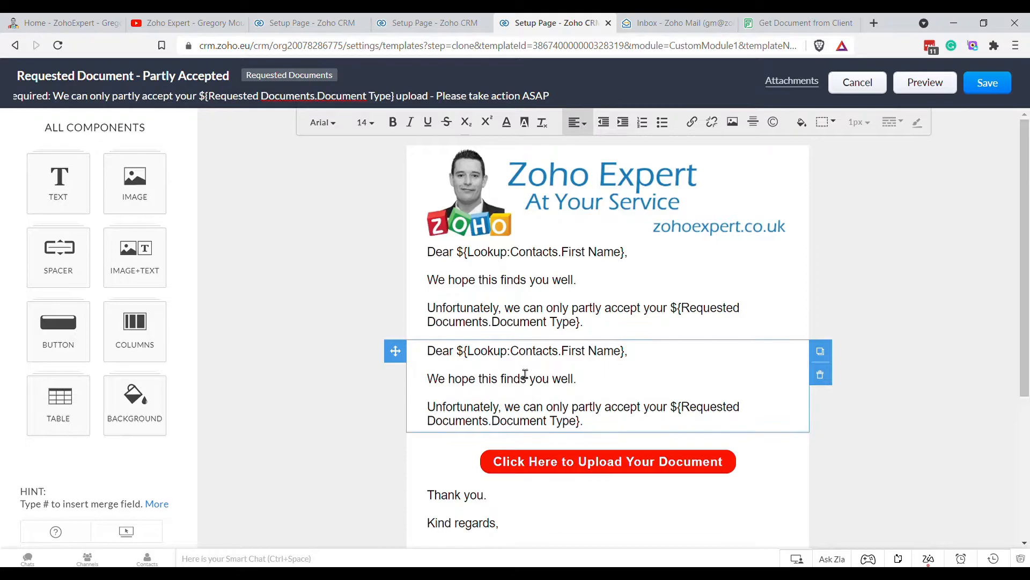
left_click_drag(610, 432, 412, 355)
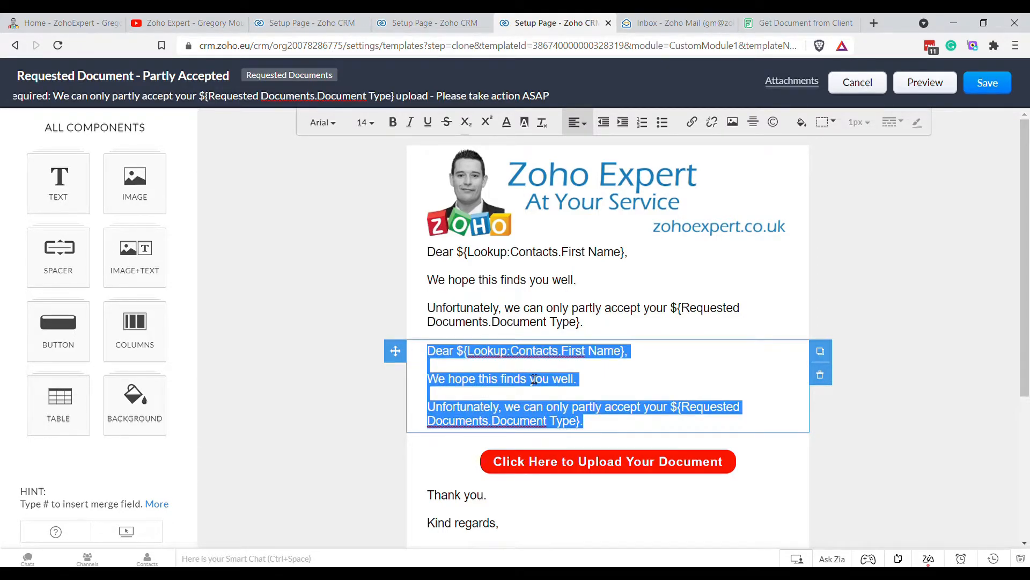
left_click(820, 352)
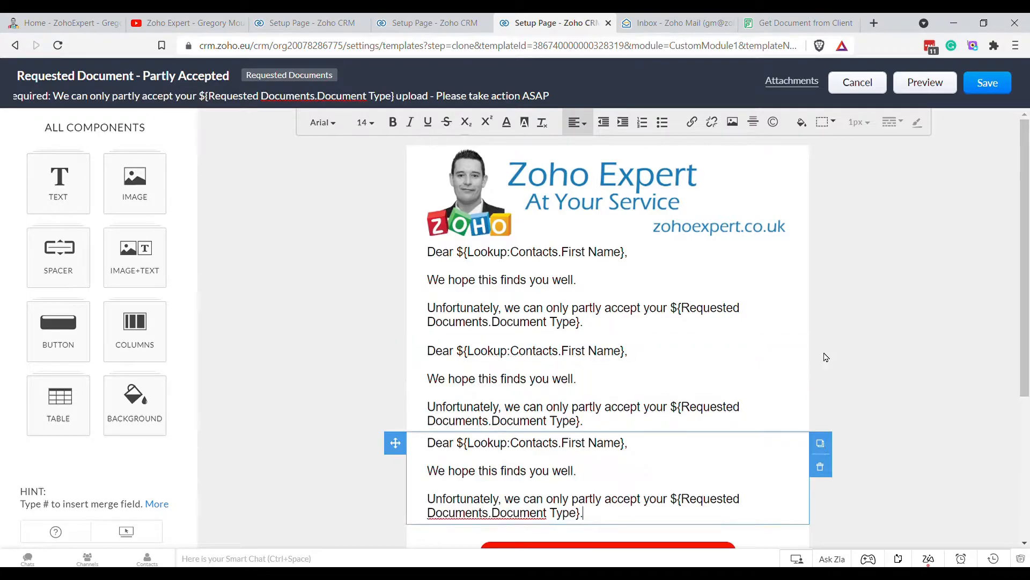
- Move the lowest blank space between the second and third text blocks, and replace the second block's text with "Reason for Part Acceptance:"
left_click(423, 532)
left_click_drag(398, 535, 428, 451)
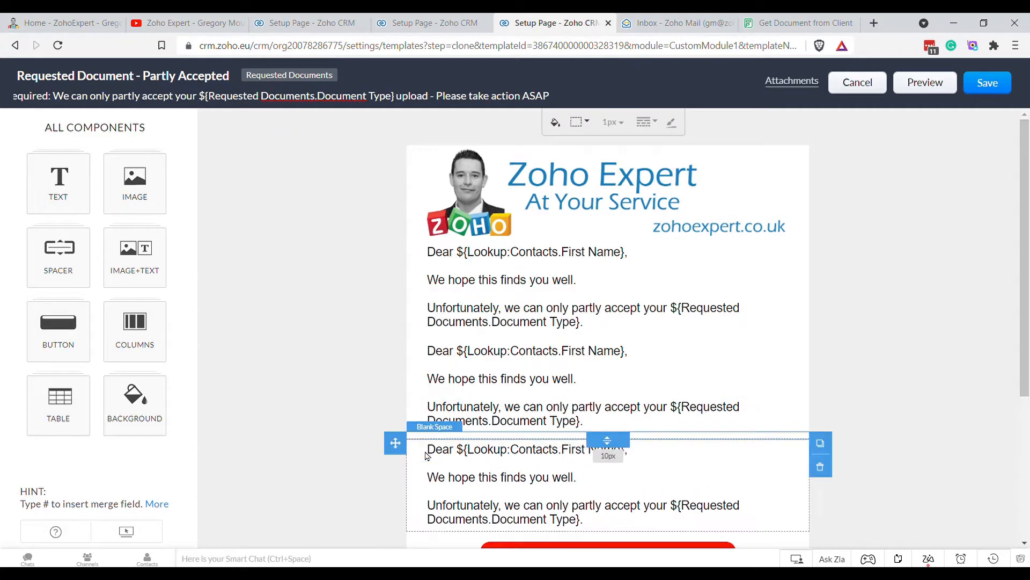
triple_click(543, 384)
left_click_drag(590, 427, 413, 351)
type("Reason for")
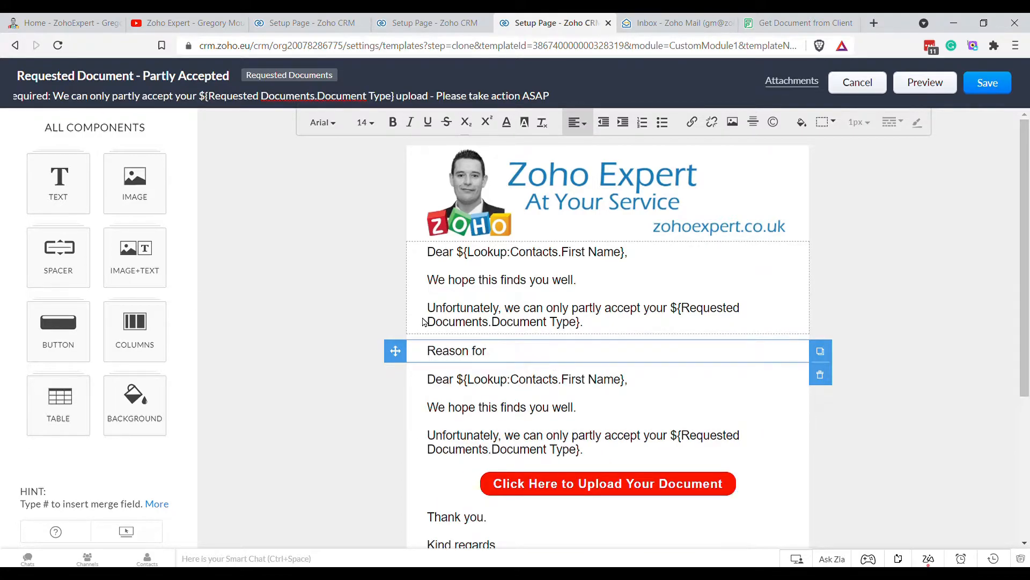
type(" Part Acceptance:")
- Insert the Requested Documents Reject Reason merge field on a new line below "Reason for Part Acceptance:"
key("Return")
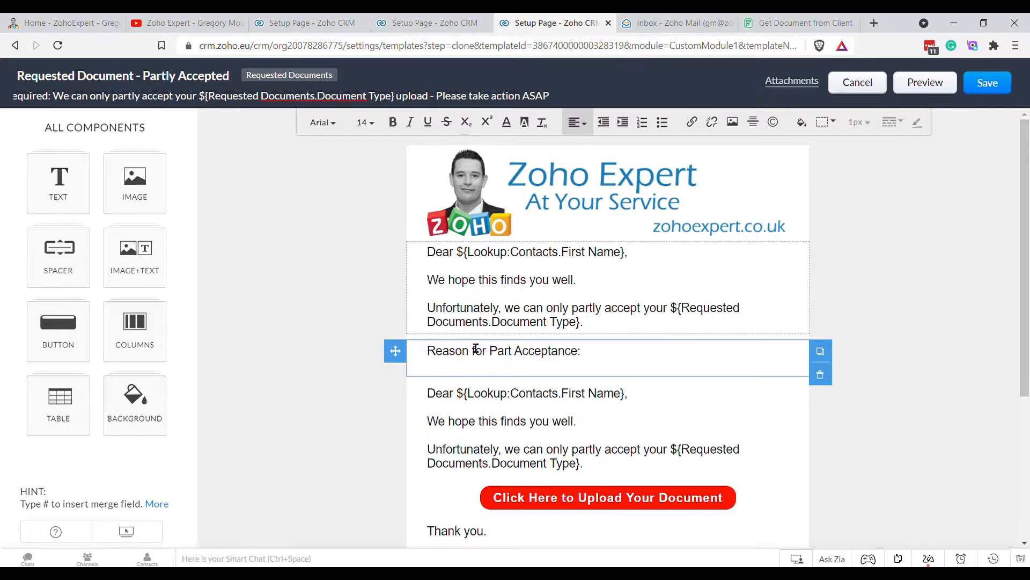
type("#rje")
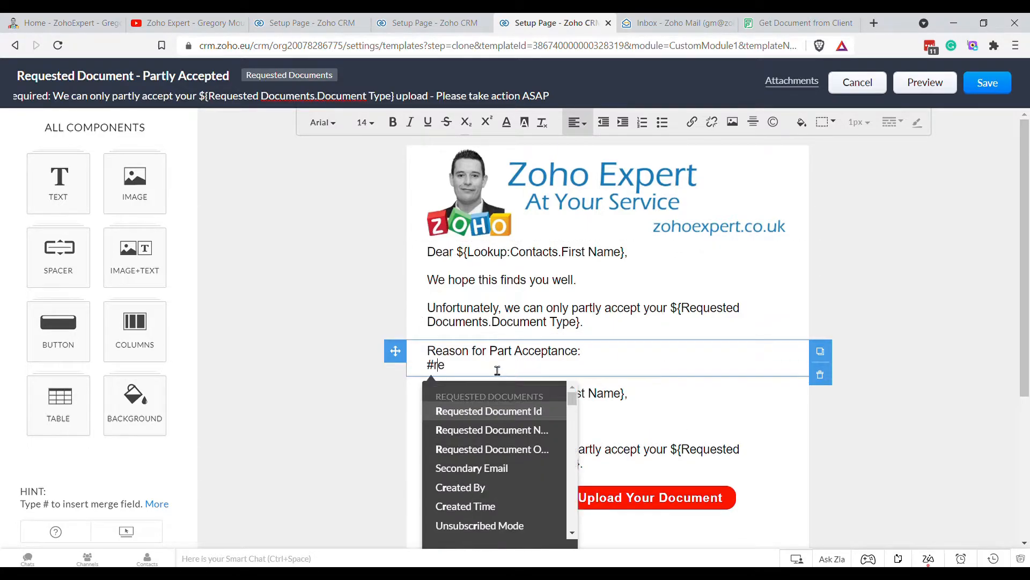
key("Left")
key("BackSpace")
key("BackSpace")
type("rej")
key("Return")
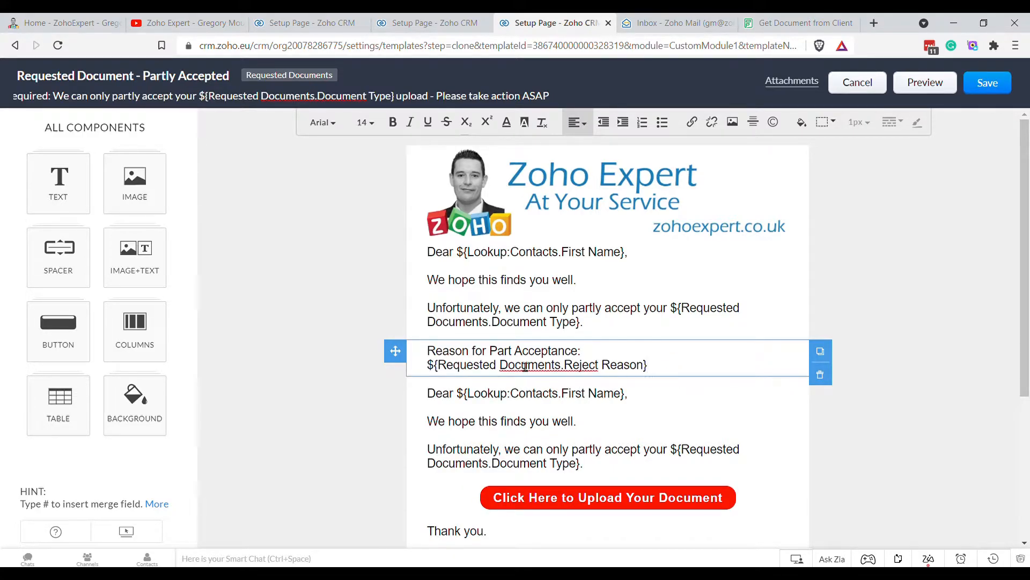
- Make the "Reason for Part Acceptance:" heading bold and underlined
left_click_drag(582, 350, 413, 351)
key("ctrl+b")
key("ctrl+u")
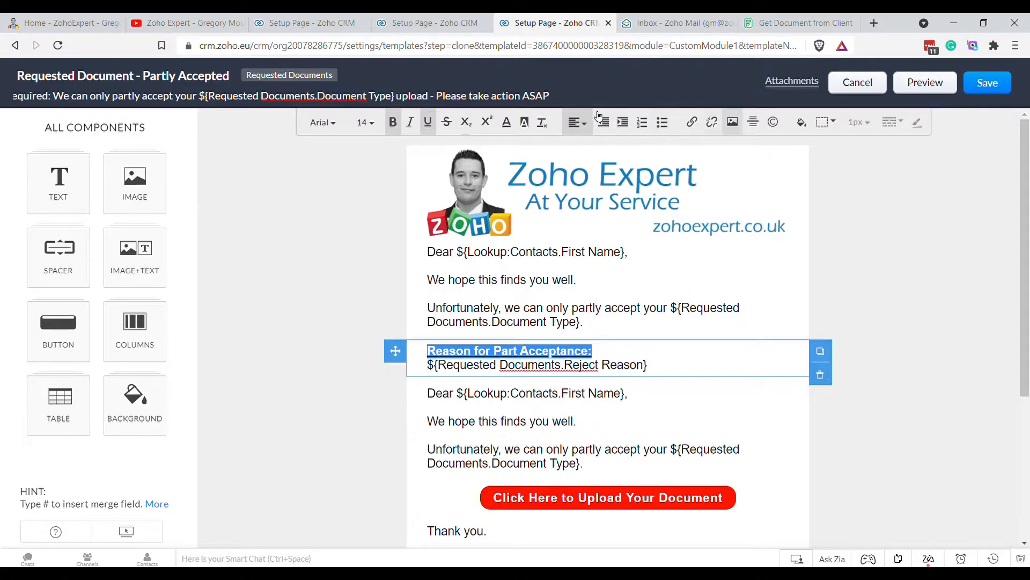
- Give the reason text block a background fill, trying light blue #cfe2f3 first and settling on light grey
left_click(801, 122)
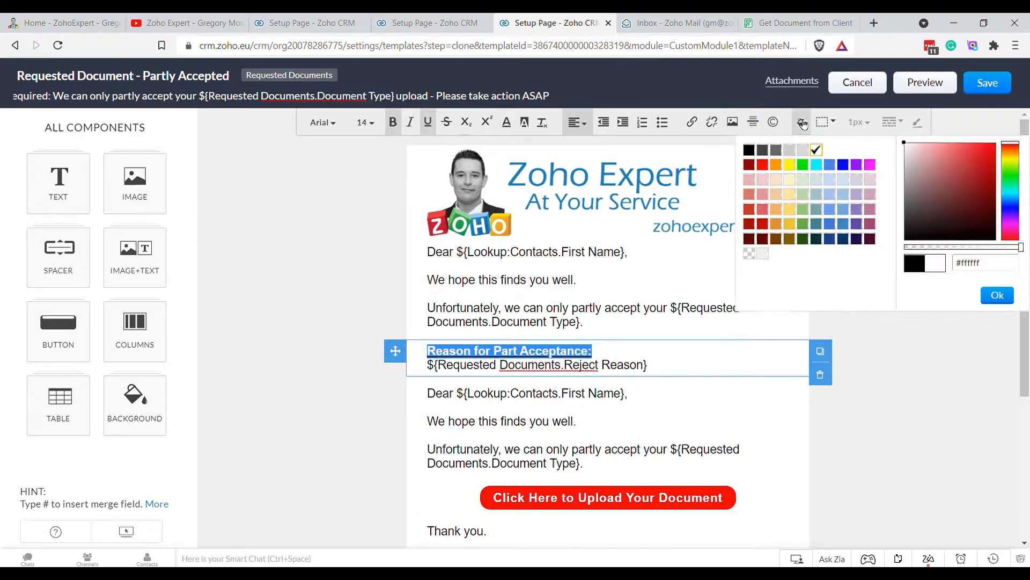
left_click(844, 181)
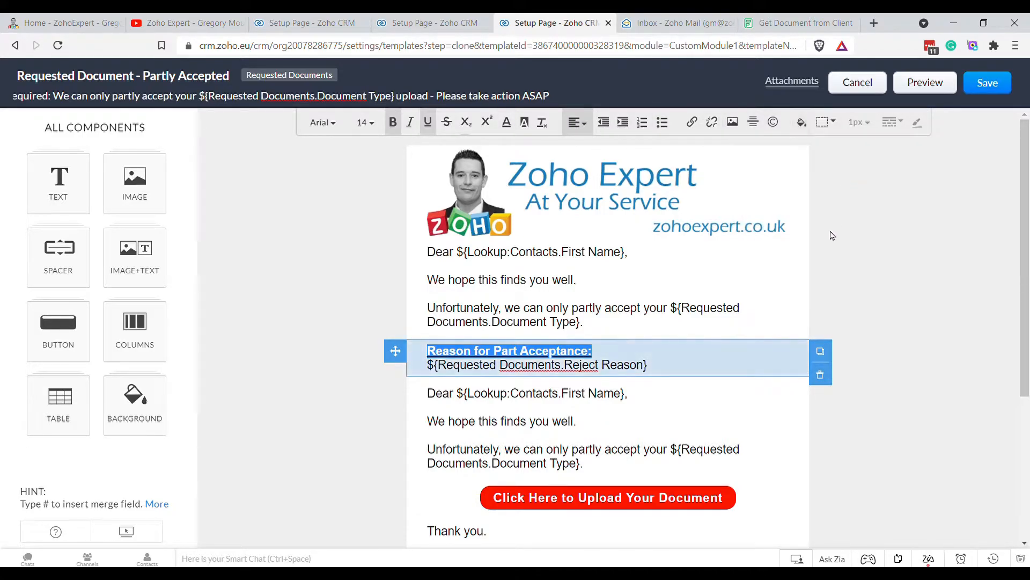
left_click(808, 127)
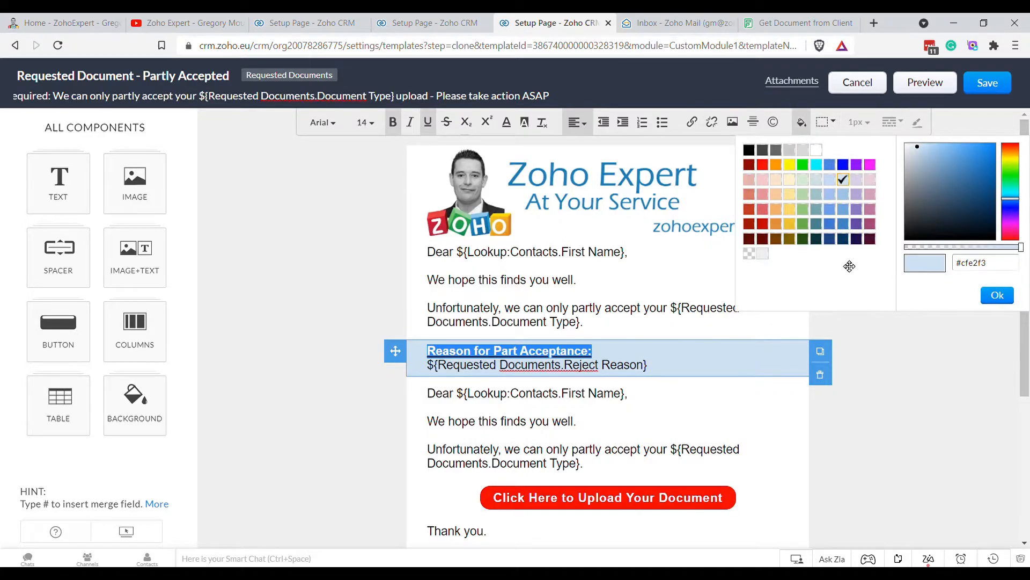
left_click(804, 154)
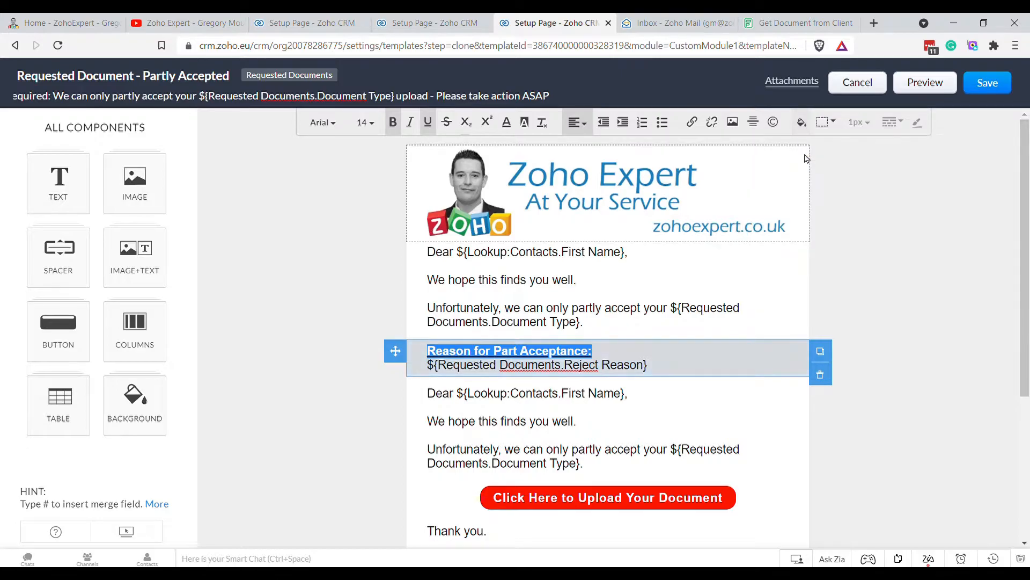
left_click(737, 403)
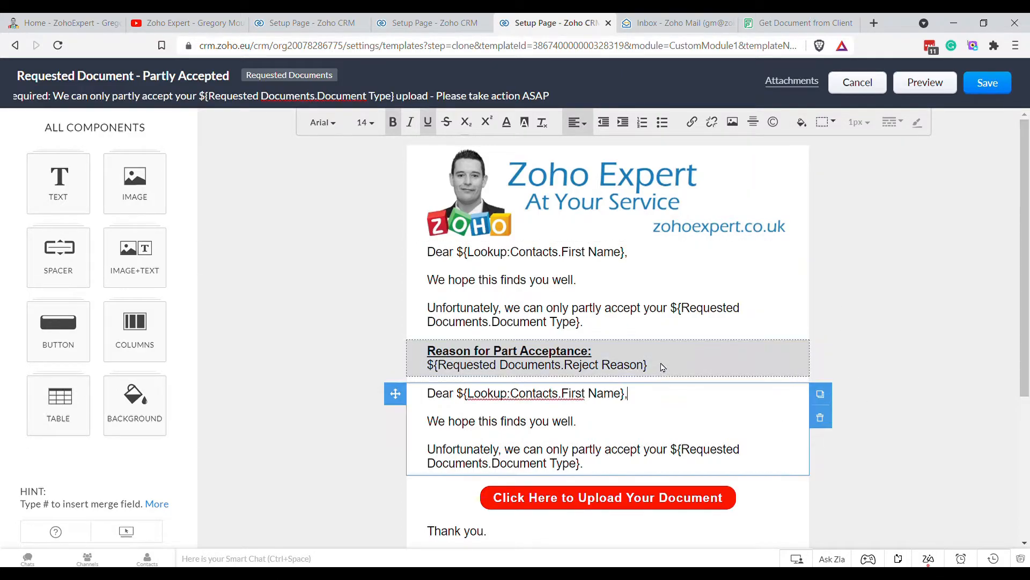
- Italicise the Reject Reason merge field in the shaded reason block
left_click_drag(662, 371, 420, 368)
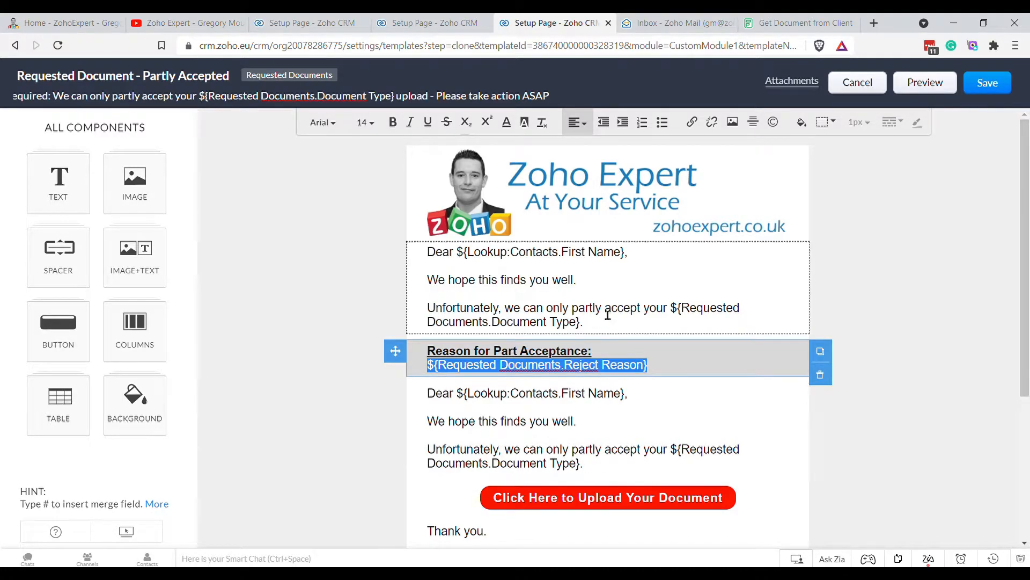
left_click(411, 125)
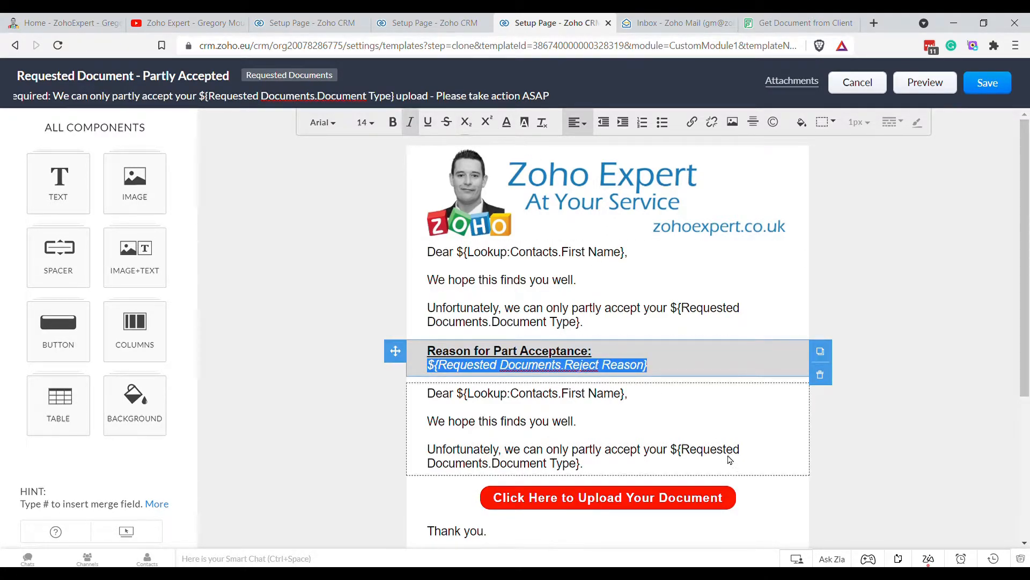
left_click(691, 388)
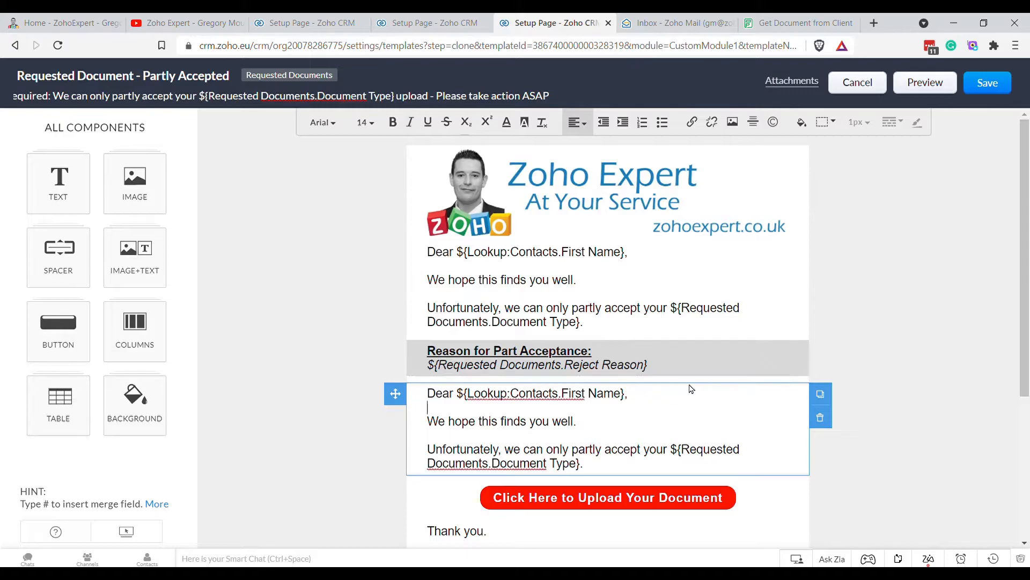
- Replace the third text block's content with "Please upload this document as soon as possible, using the button below:"
left_click_drag(580, 471, 415, 401)
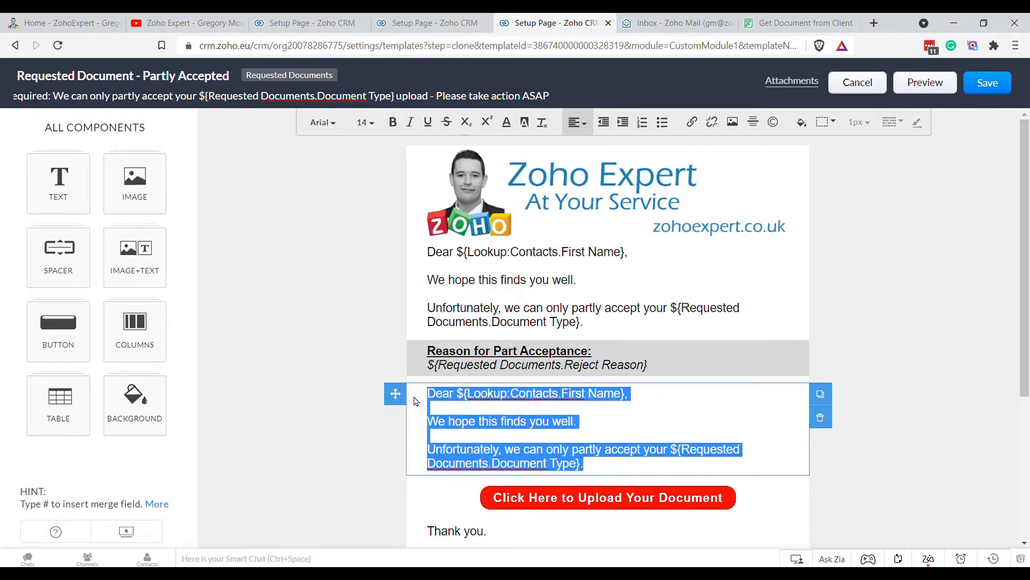
type("Please upload this document as soon as possible, using the button below:")
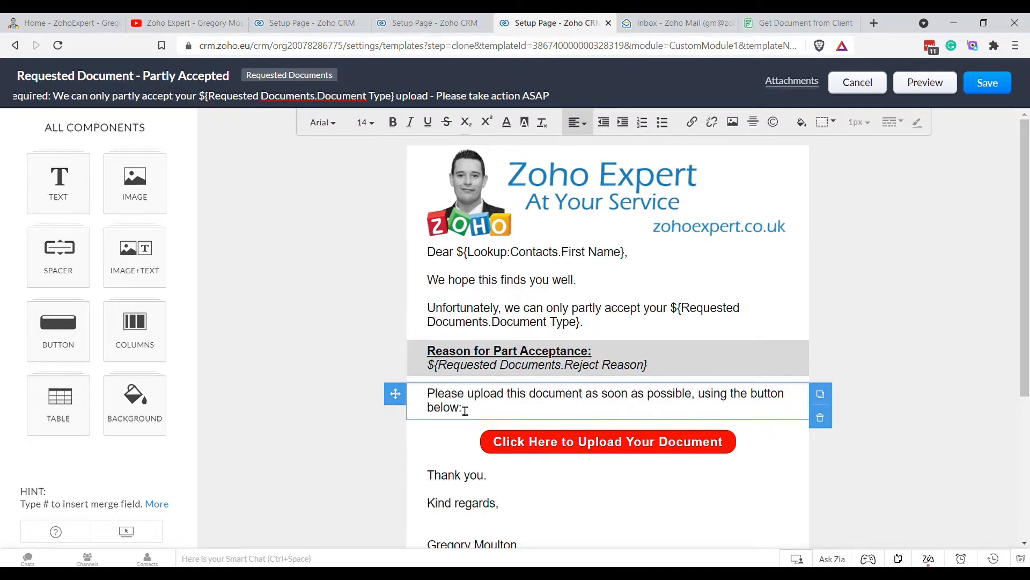
- Reword the upload instruction to begin "Please follow the above guidance and upload your", followed by the Requested Documents Document Type merge field
double_click(519, 404)
key("BackSpace")
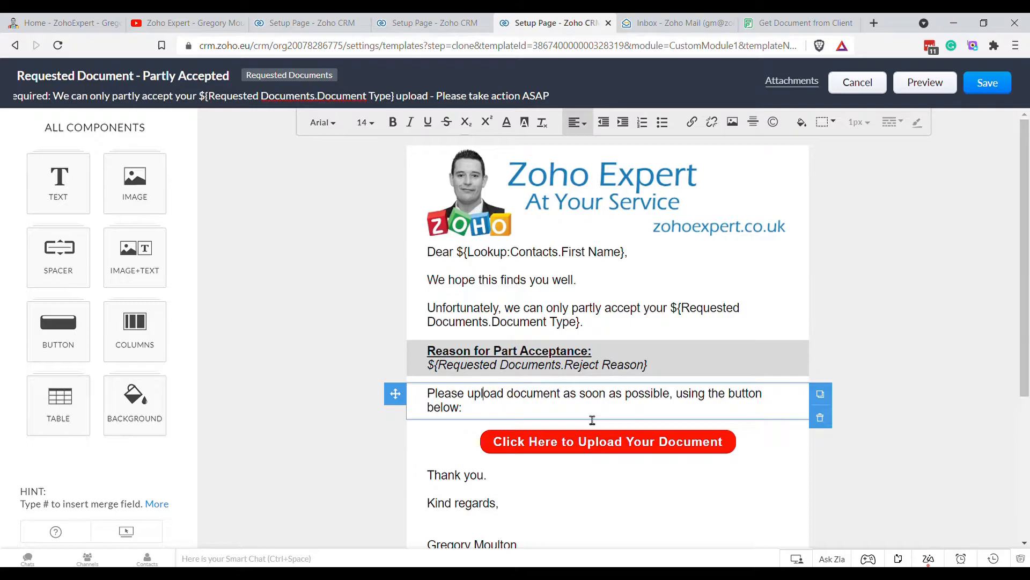
type("follow the above ")
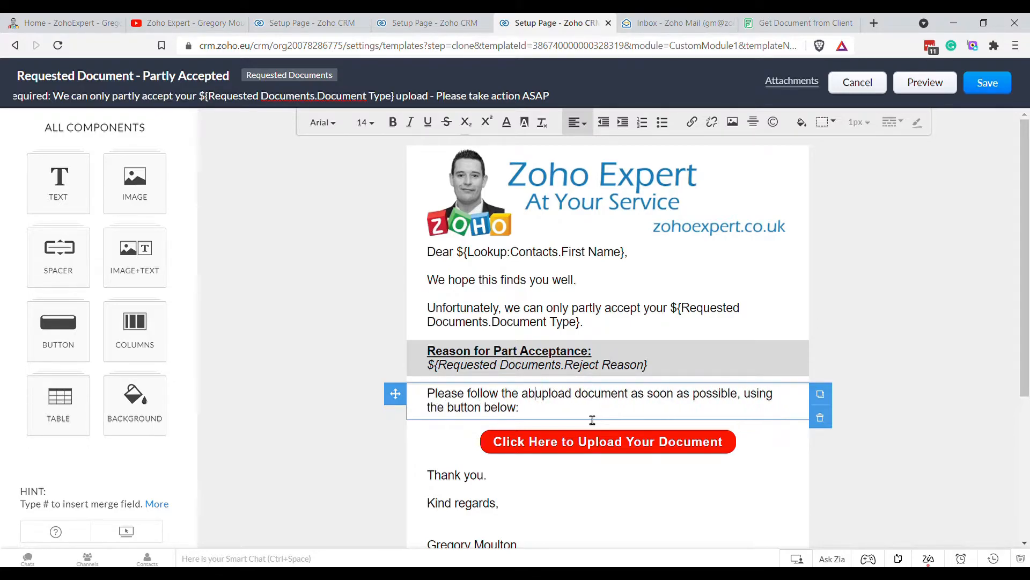
type("guidance and ")
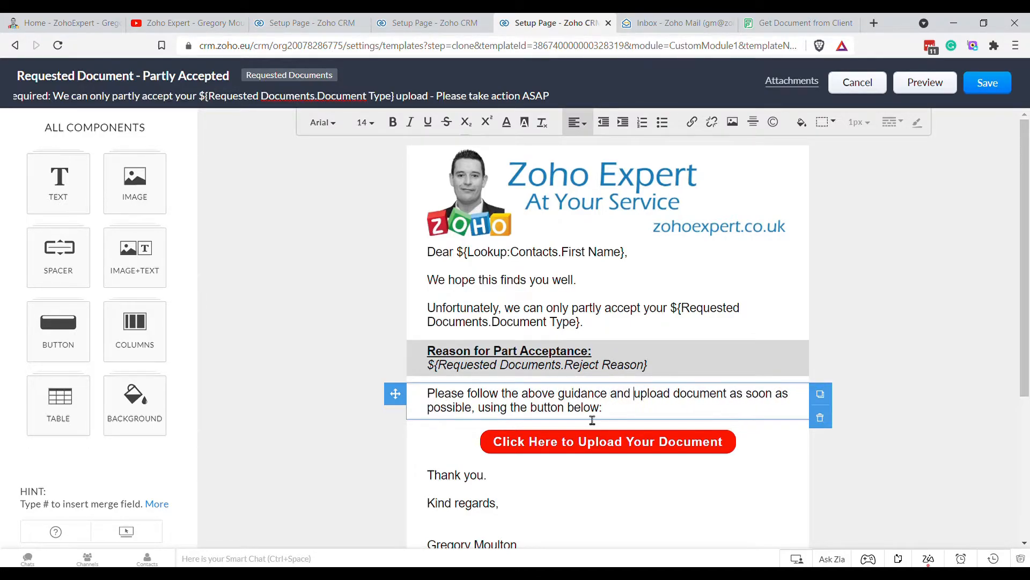
type(" your #p")
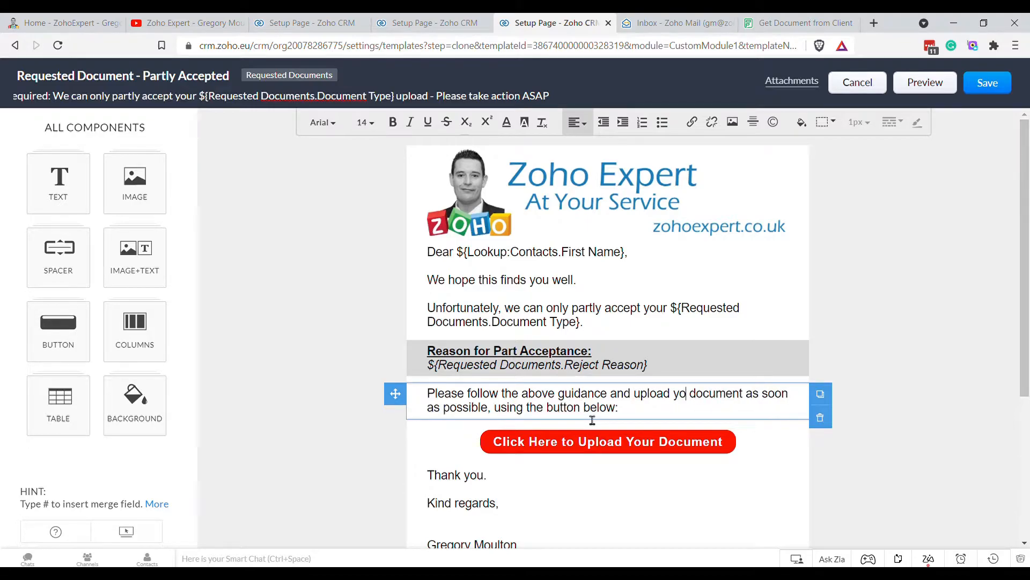
type("ro")
key("BackSpace")
key("BackSpace")
key("BackSpace")
type("typ")
key("Return")
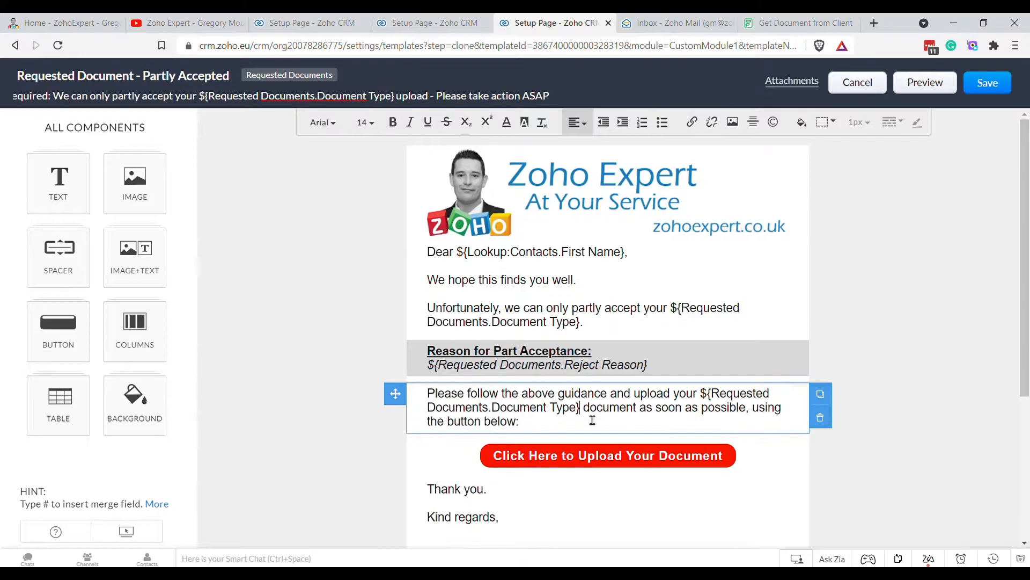
- Change the rest of the upload instruction after the merge field to "again, using the button below, as soon as possible:"
type("again")
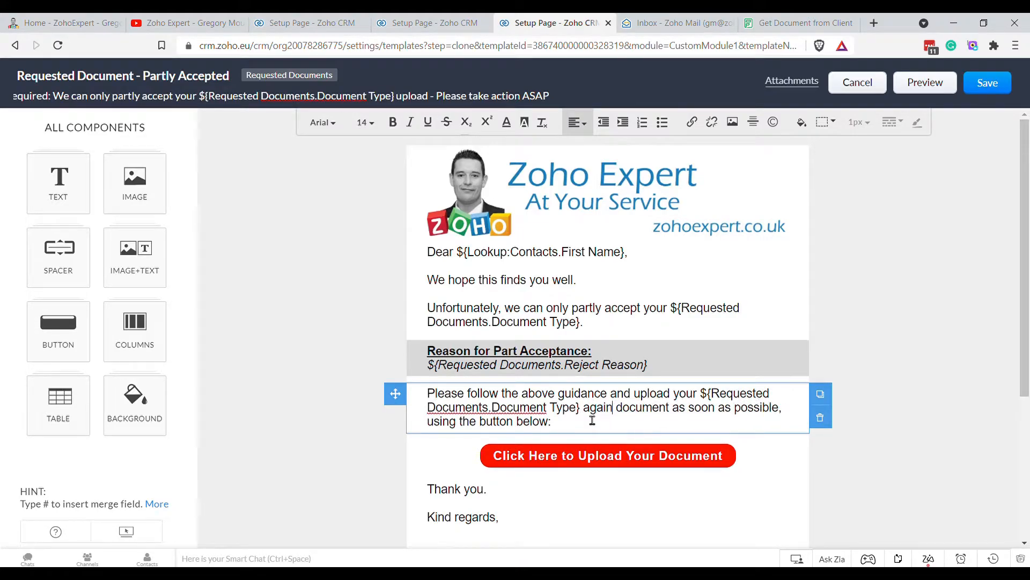
key("Delete")
key("Delete")
key("Delete")
key("Delete")
key("Delete")
key("Delete")
key("Delete")
key("Delete")
key("Delete")
key("Delete")
key("Delete")
key("Delete")
key("Delete")
key("Delete")
key("Delete")
key("Delete")
key("Delete")
key("Delete")
key("Delete")
key("Delete")
key("Delete")
key("Delete")
key("Delete")
key("Delete")
key("Delete")
key("Delete")
key("Delete")
key("Delete")
key("Delete")
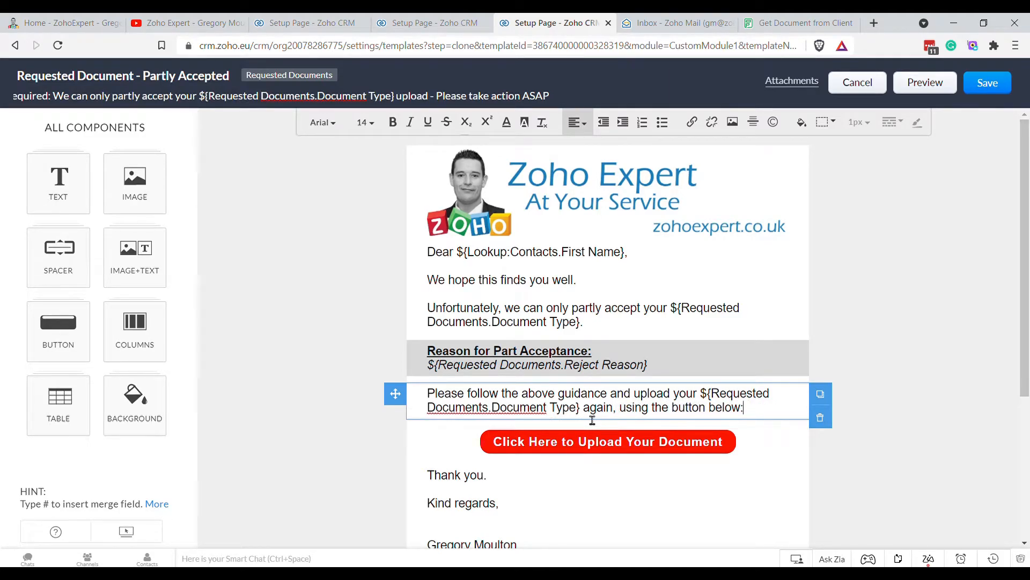
type(", as soon as possib")
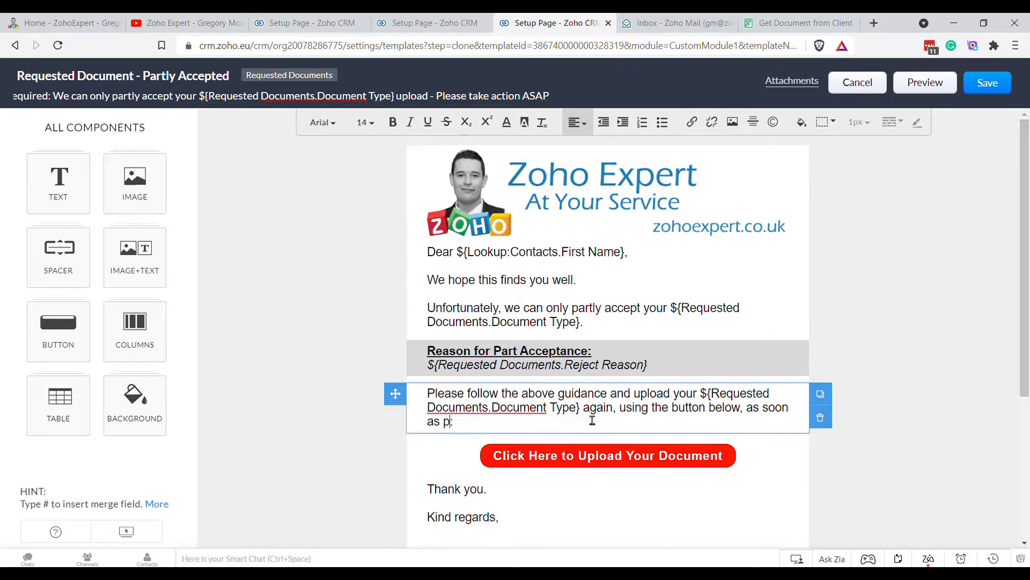
type("le")
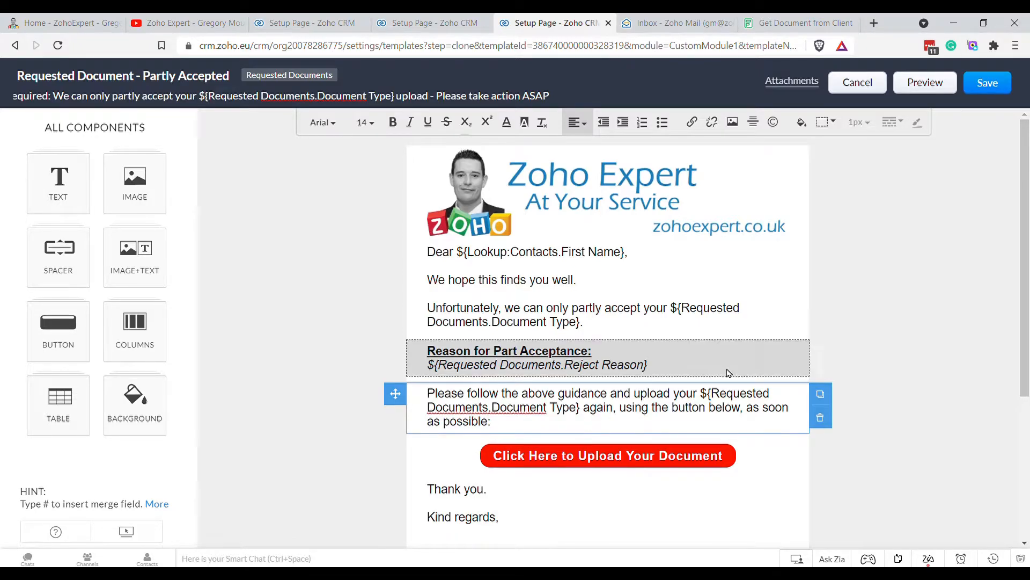
- Save the Requested Document - Partly Accepted template to the Public Email Templates folder
left_click(979, 81)
left_click(483, 174)
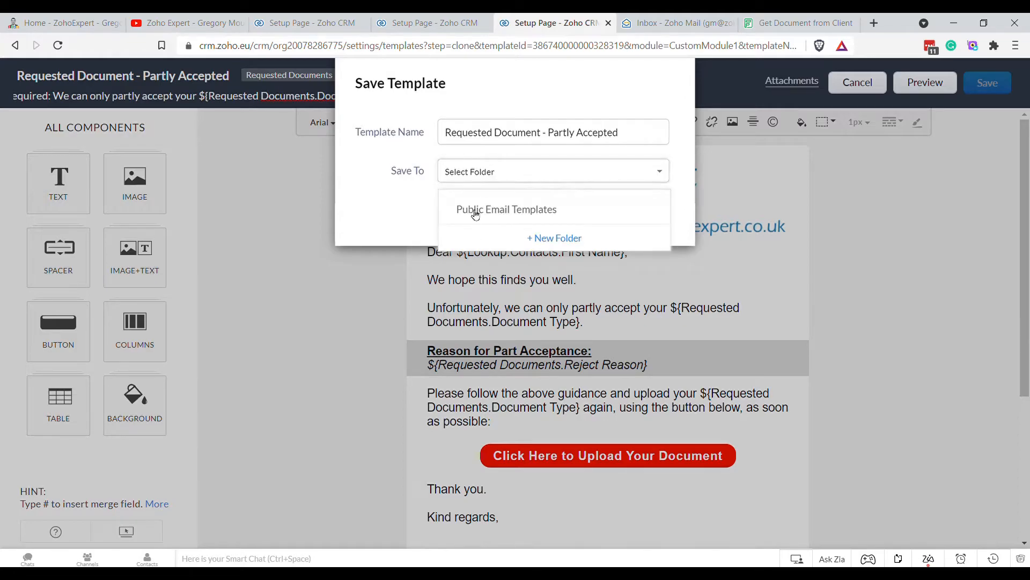
left_click(458, 206)
left_click(633, 214)
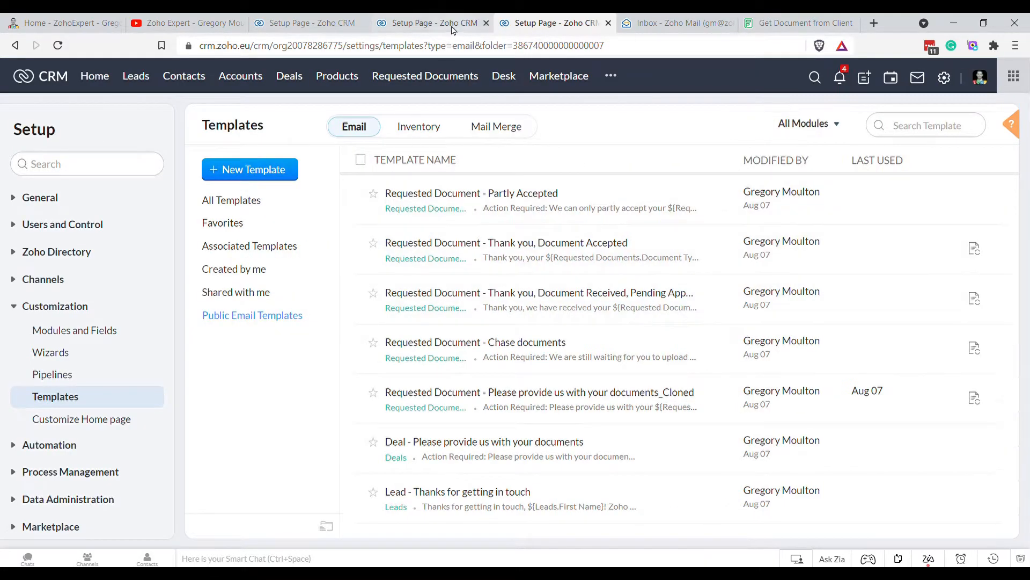
- Assign the Requested Document - Partly Accepted template to the blueprint's partly accepted email notification and finish the notification
left_click(424, 23)
left_click(506, 160)
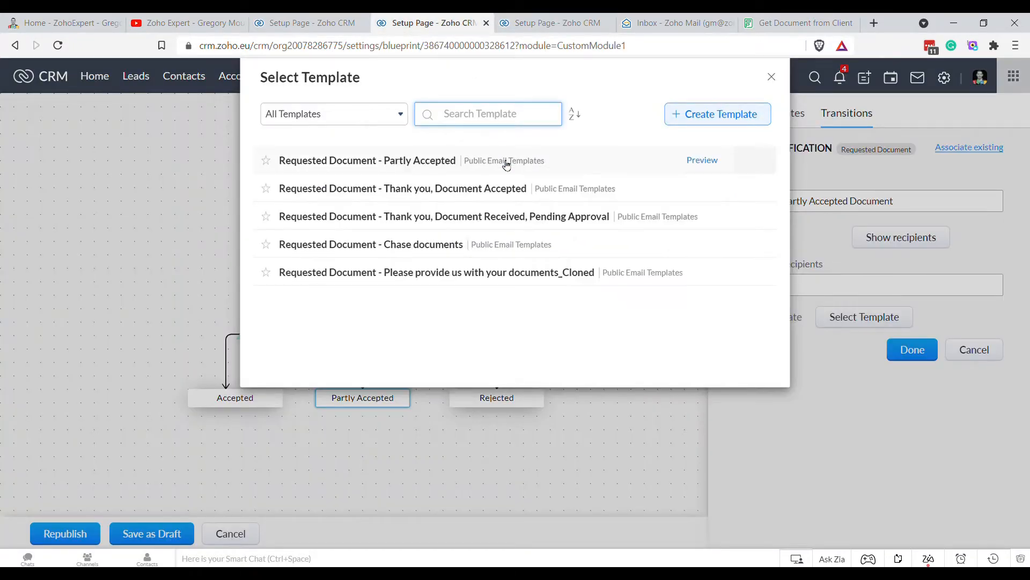
left_click(432, 161)
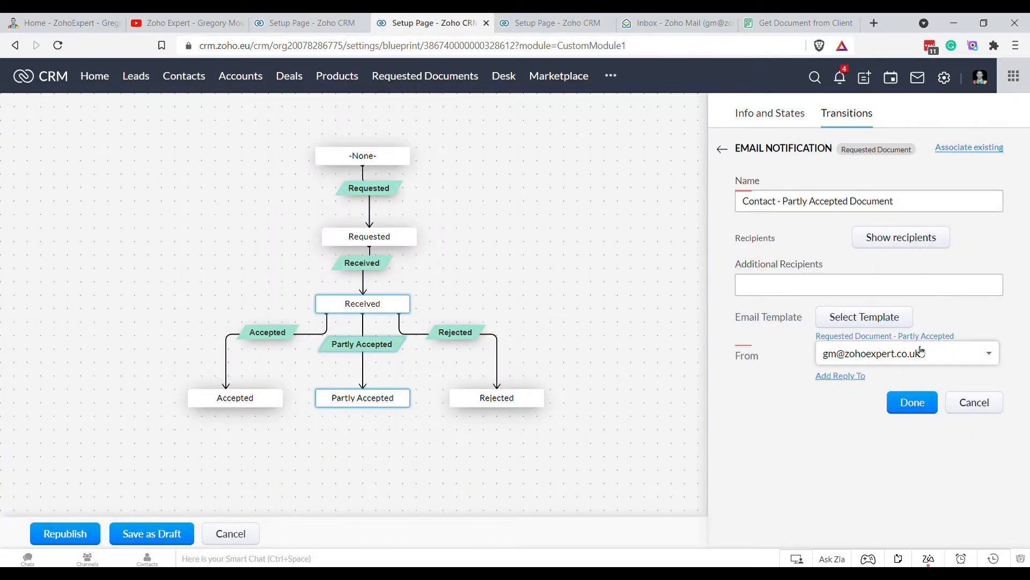
left_click(914, 404)
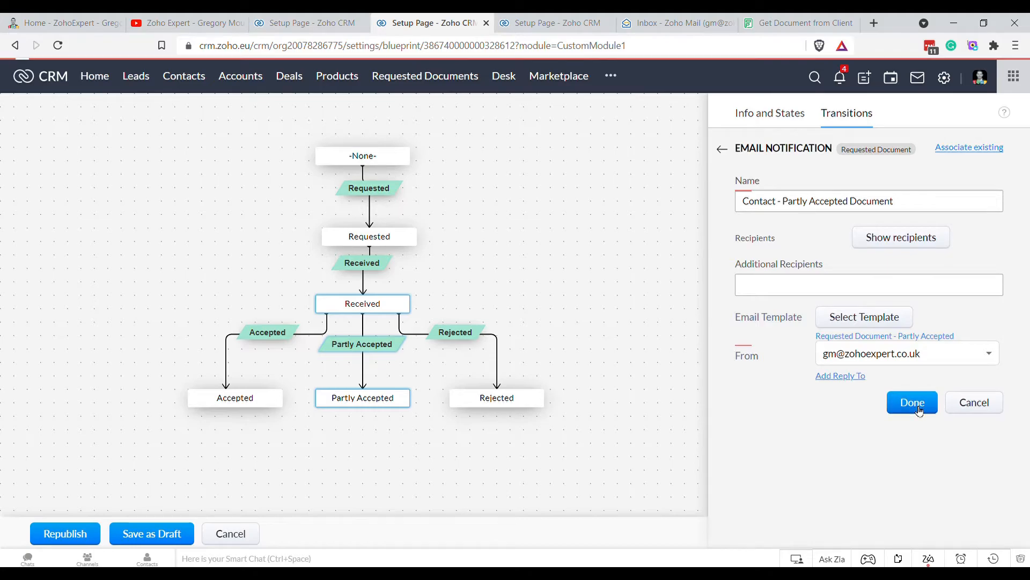
- Make notes mandatory during the Rejected transition and order them below the attachment and tags options
left_click(457, 335)
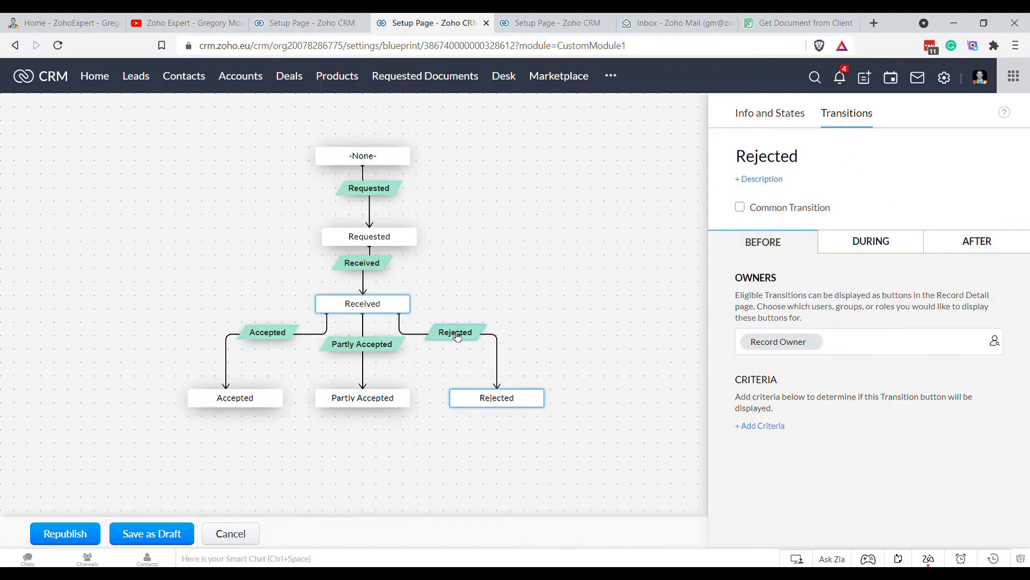
left_click(858, 250)
left_click(749, 311)
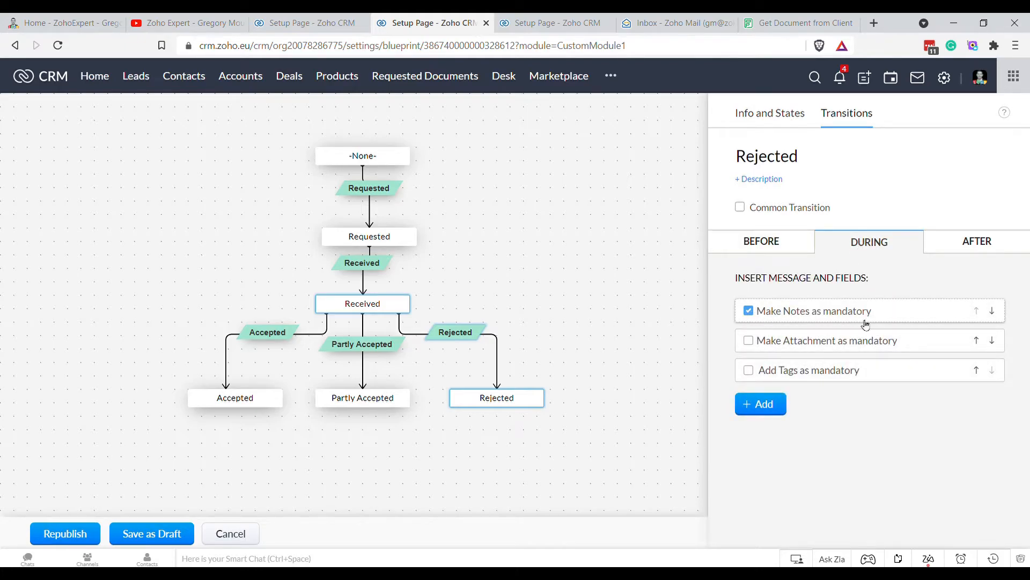
left_click(992, 310)
left_click(998, 341)
- Add message "Please explain to the contact why you have rejected their upload and give guidance on what they need to do next time" below an equals-sign line
left_click(757, 405)
left_click(797, 438)
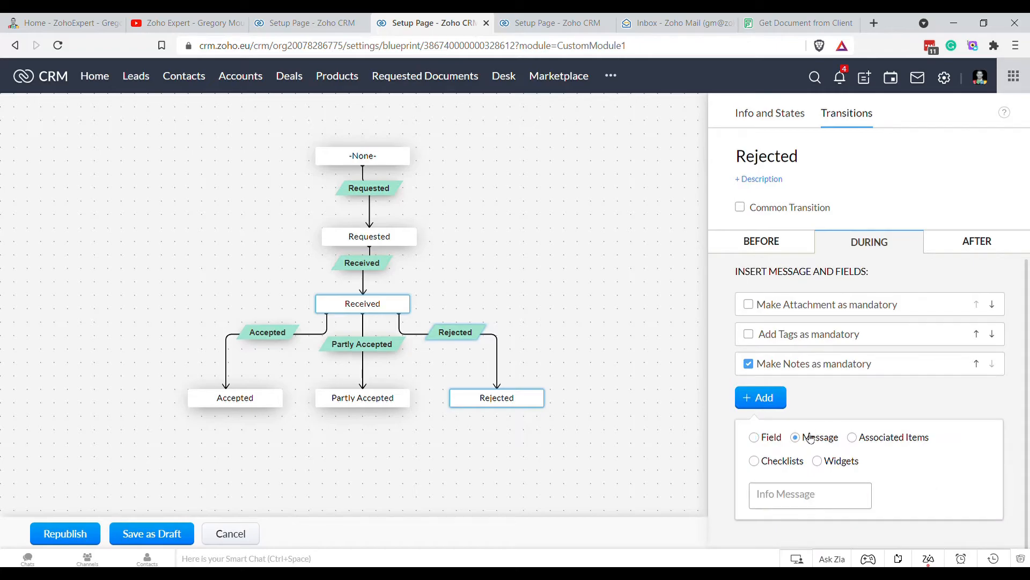
left_click(798, 494)
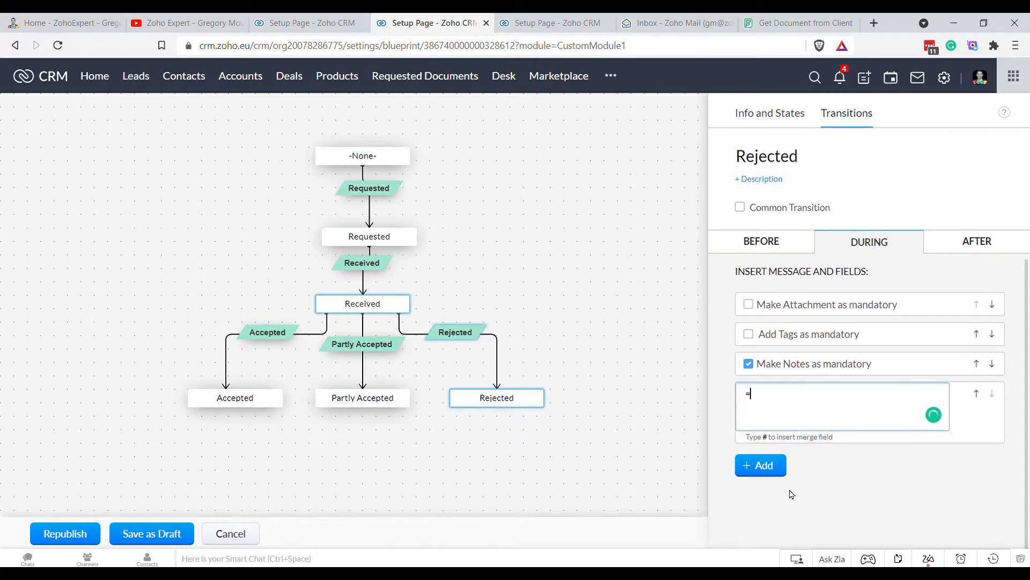
type("==============================")
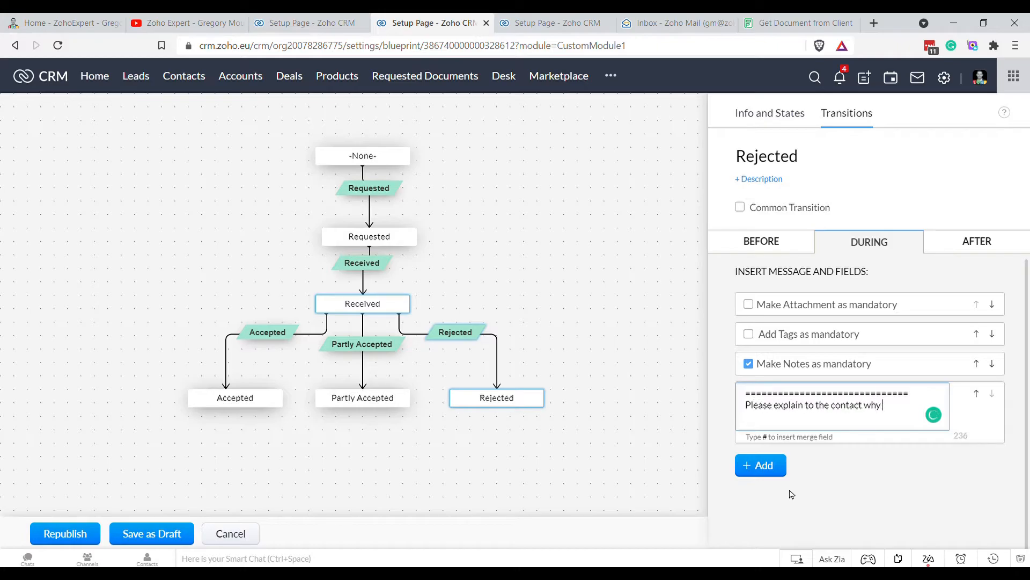
type("rejected their upload and exp")
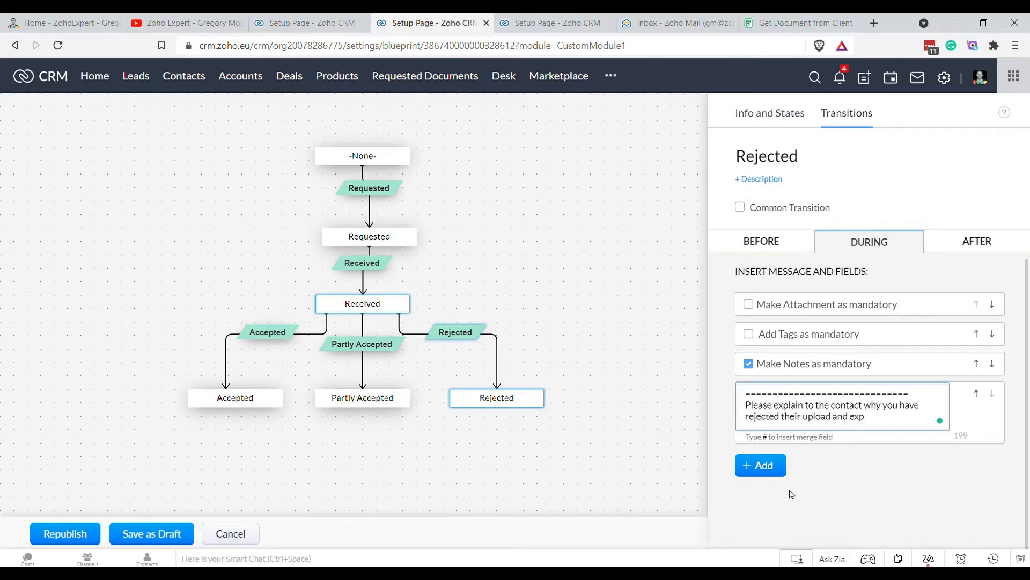
key("BackSpace")
key("BackSpace")
key("BackSpace")
type("give guidance on what they ")
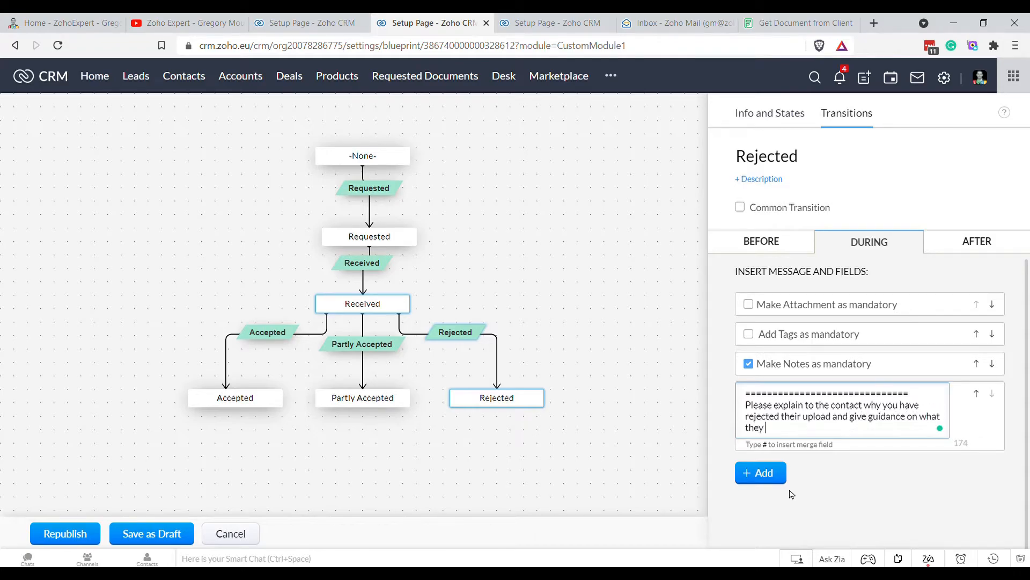
type("need to do next time")
- Add the Requested Documents Reject Reason field to the Rejected transition and place the mandatory notes below it
left_click(757, 483)
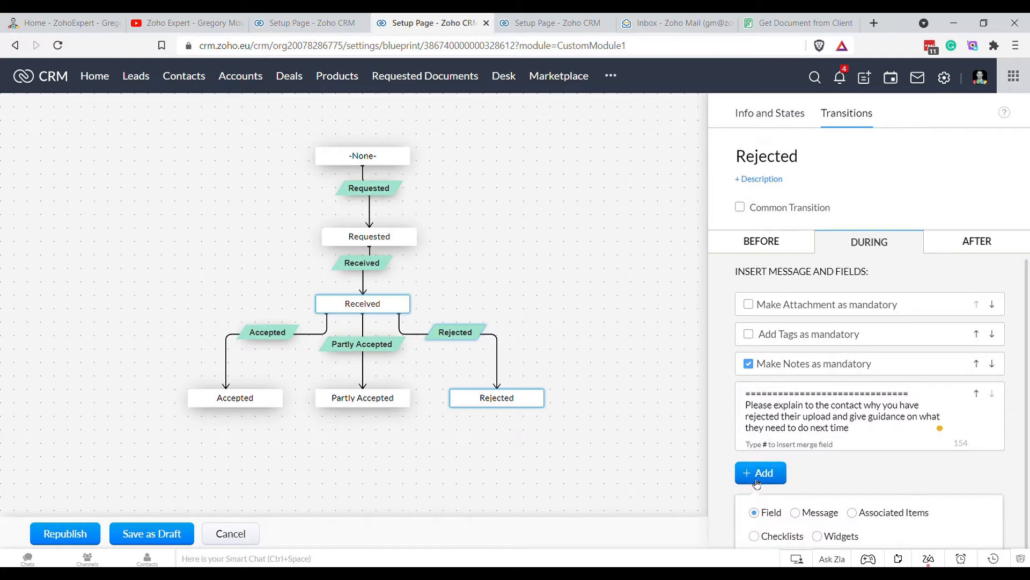
scroll(767, 483, "down", 2)
left_click(905, 501)
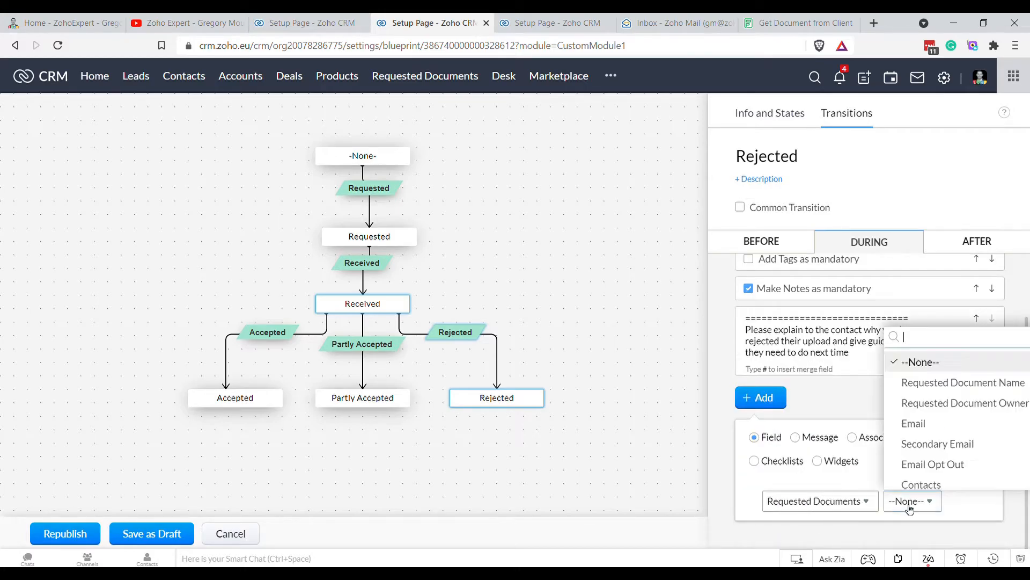
type("rejec")
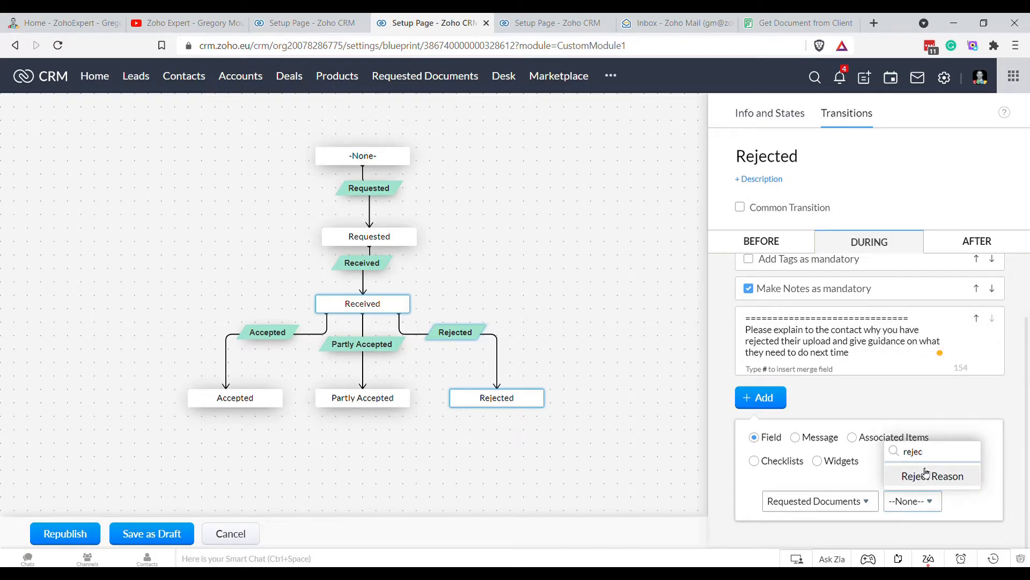
left_click(921, 475)
left_click(997, 290)
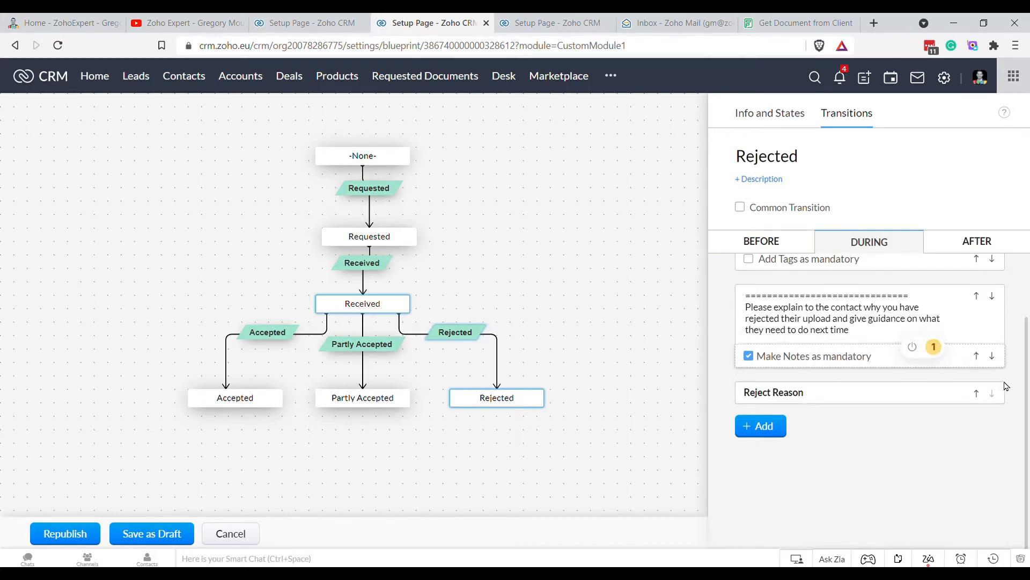
left_click(992, 361)
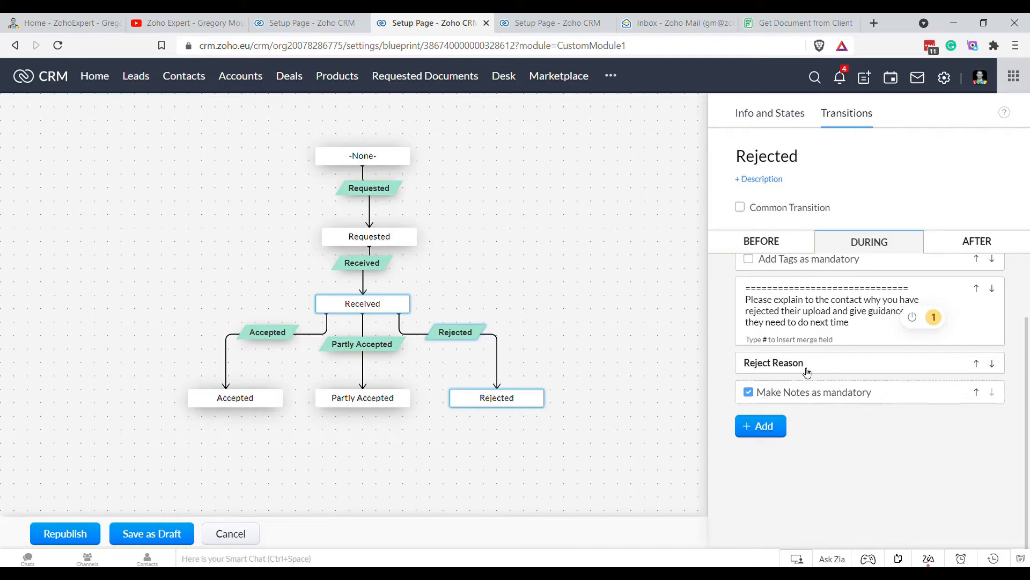
- Create an after-transition email notification for Rejected named "Contact - Document Rejected", with the Contacts module's Email field as recipient
left_click(993, 249)
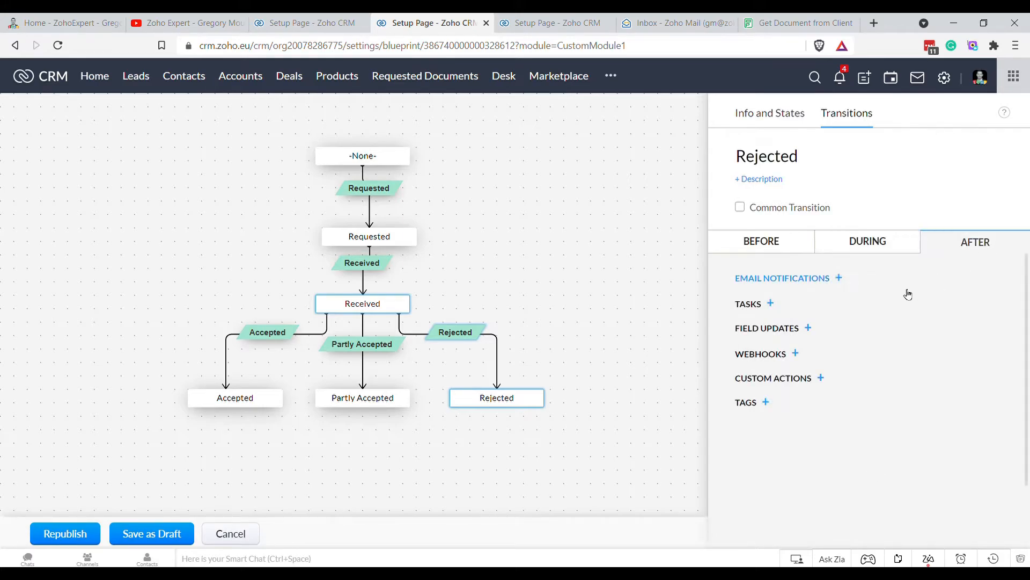
left_click(838, 298)
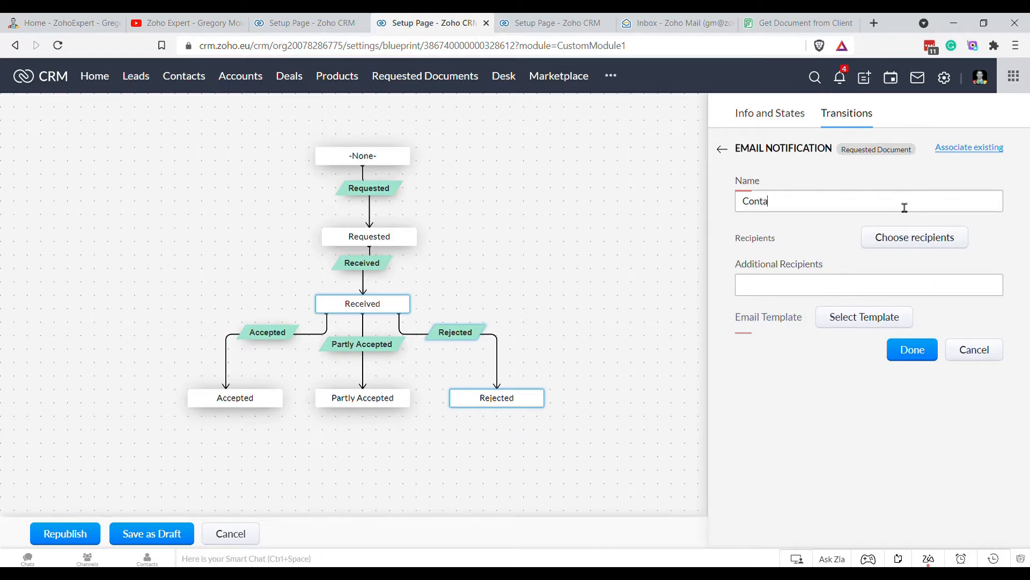
type("Contact - Documen")
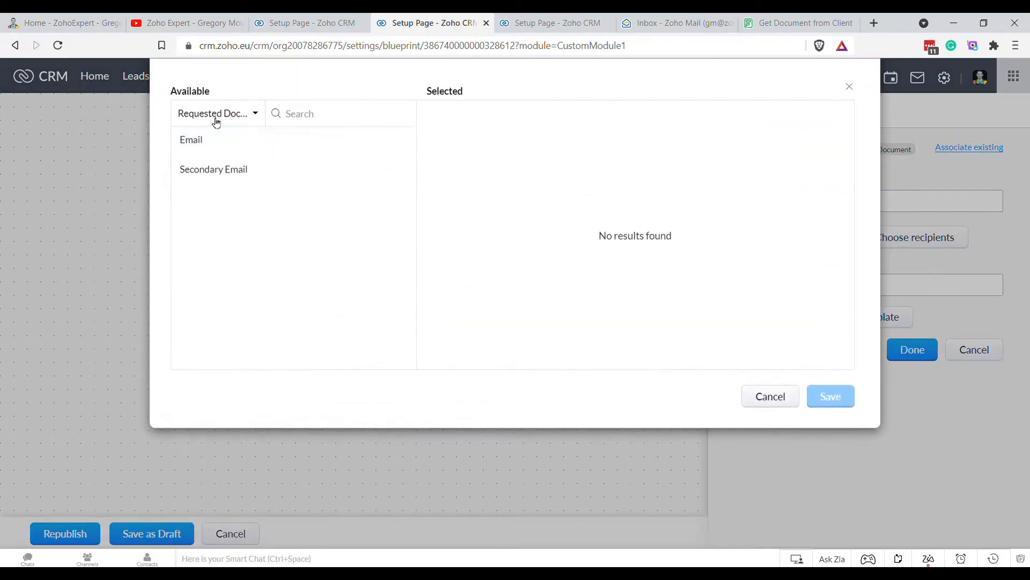
left_click(217, 114)
left_click(206, 161)
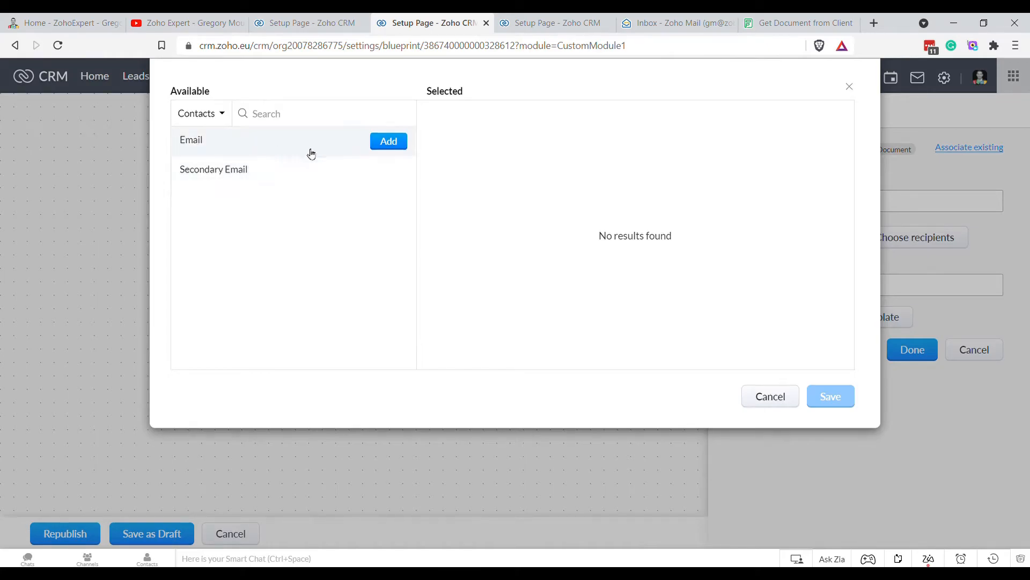
left_click(400, 141)
left_click(830, 396)
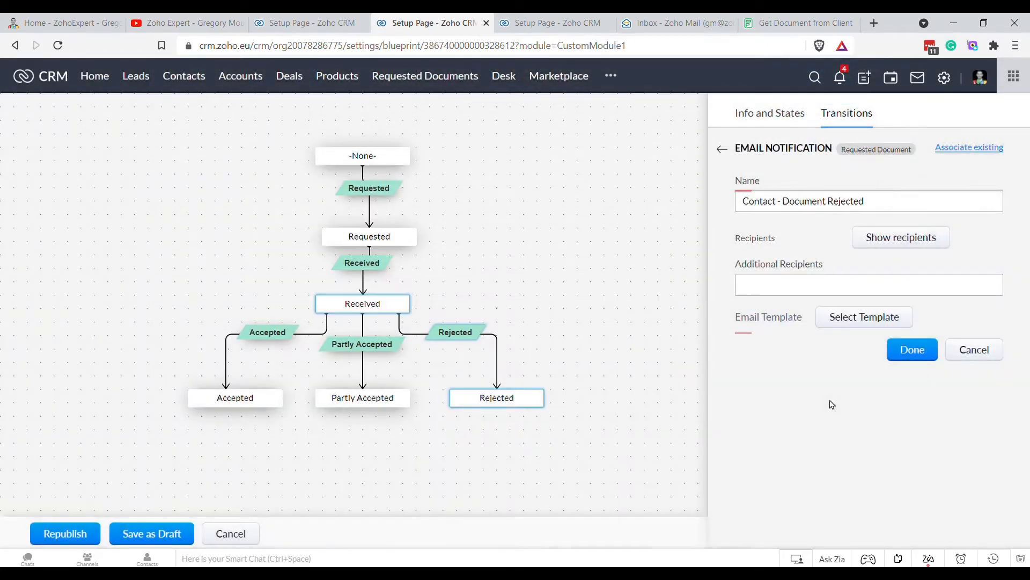
- Start creating a new email template for the rejection notification and close the old templates page
left_click(922, 361)
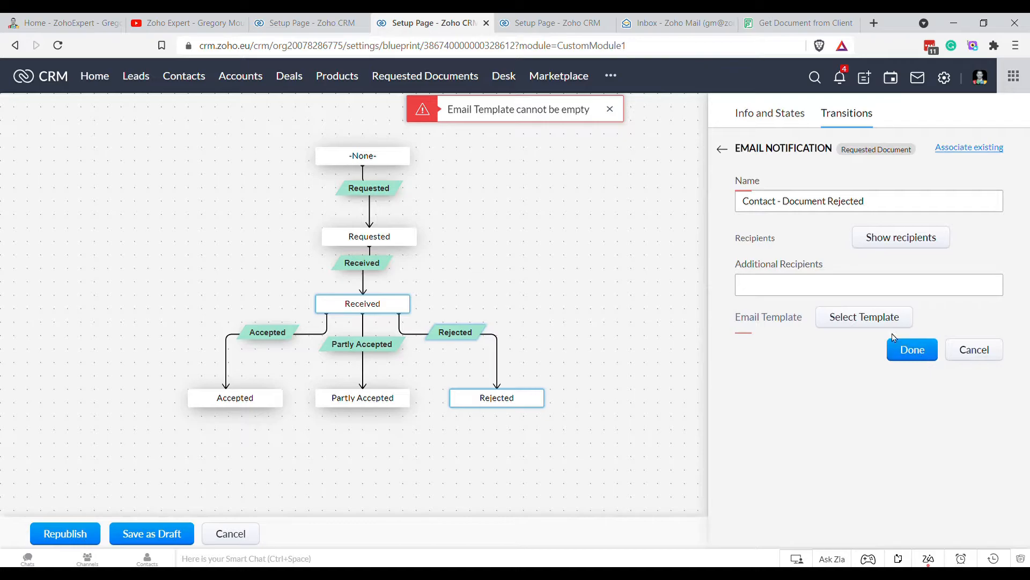
left_click(861, 315)
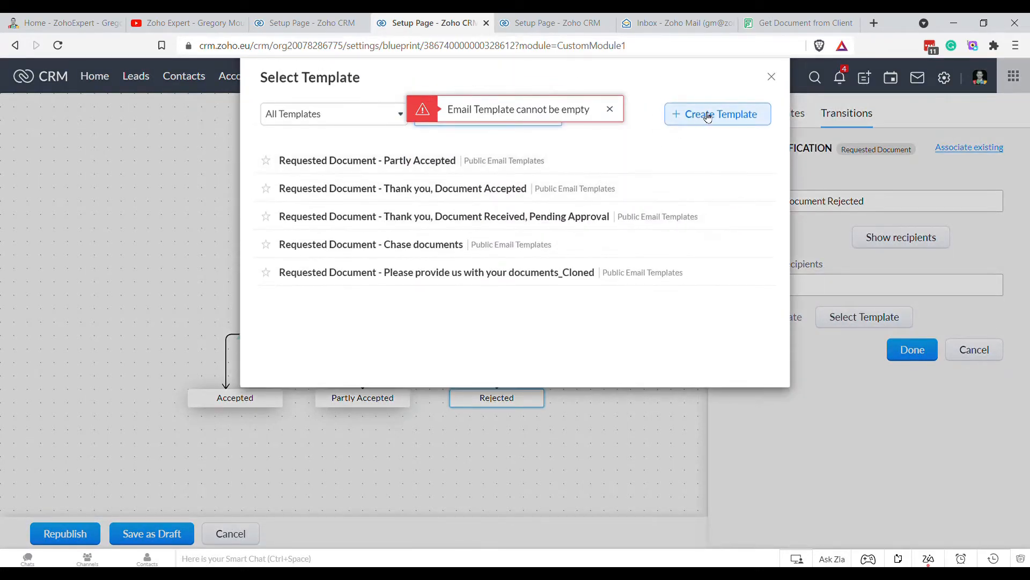
left_click(709, 118)
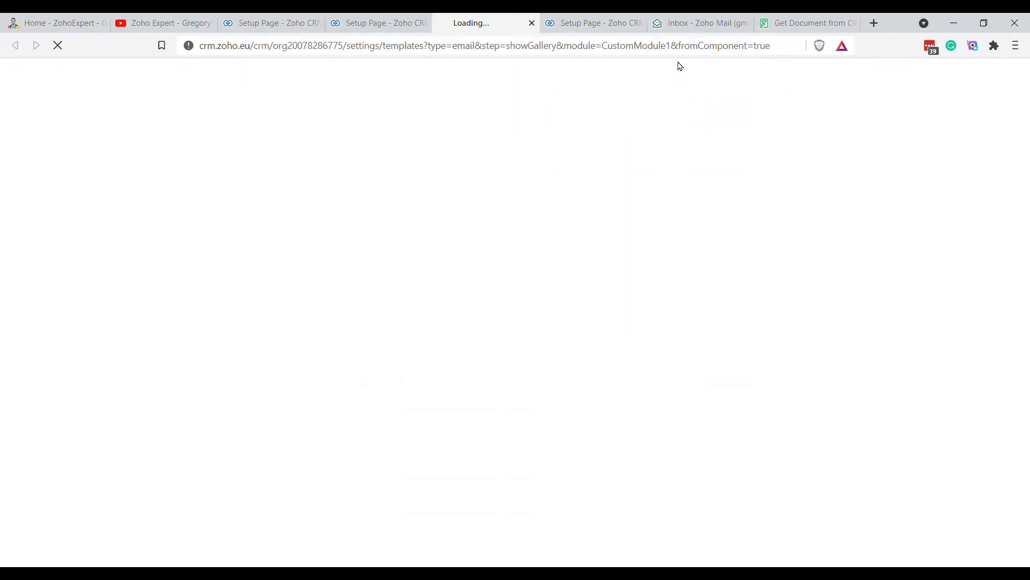
left_click(640, 23)
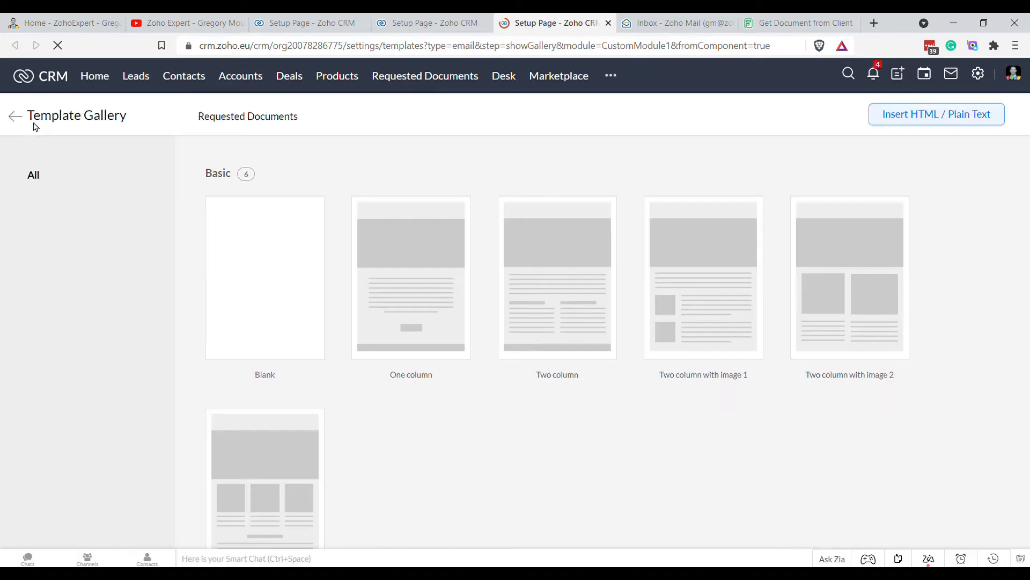
- Clone the "Requested Document - Partly Accepted" email template in the Requested Documents module as "Requested Document - Rejected"
left_click(19, 118)
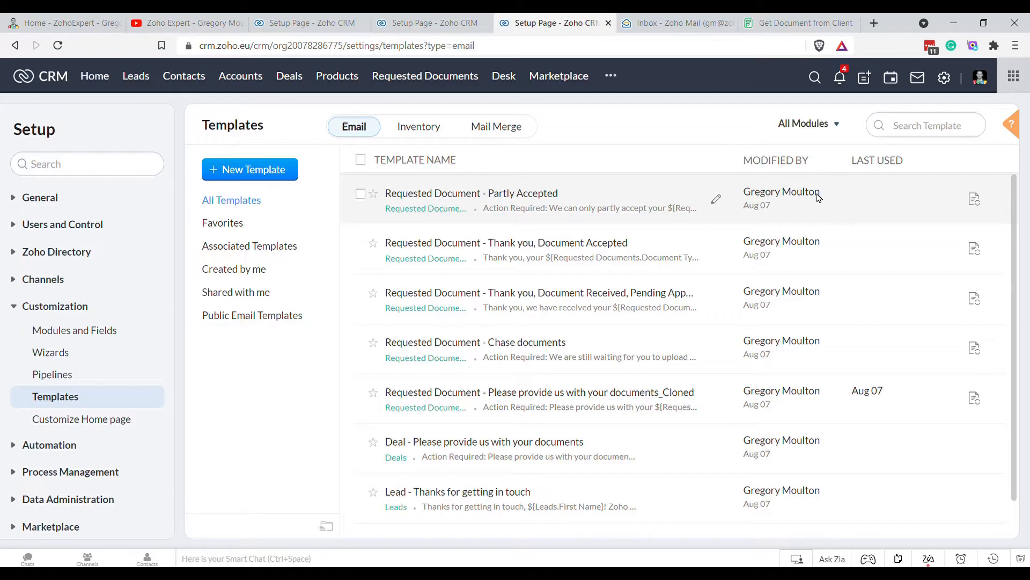
left_click(798, 213)
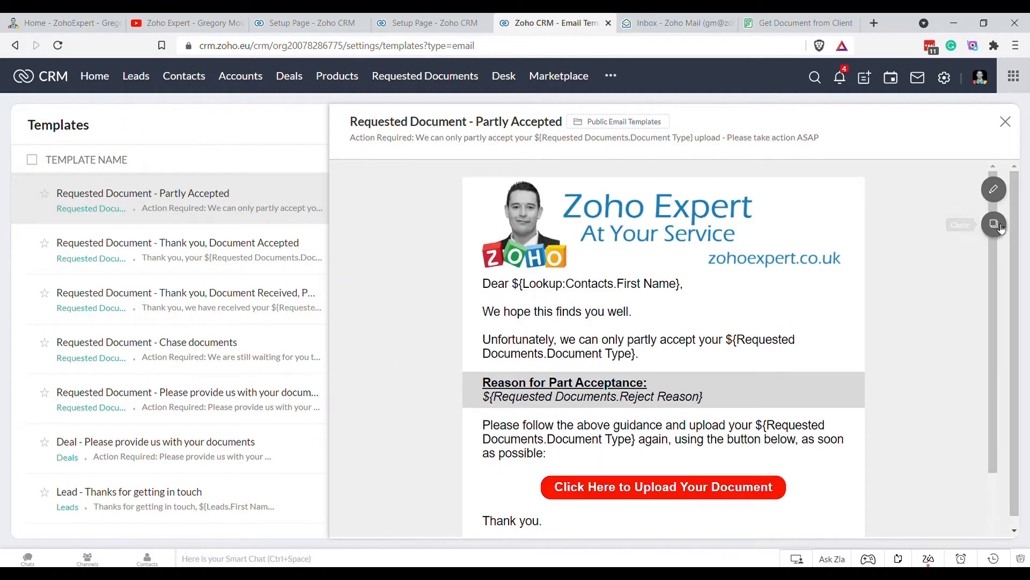
left_click(996, 224)
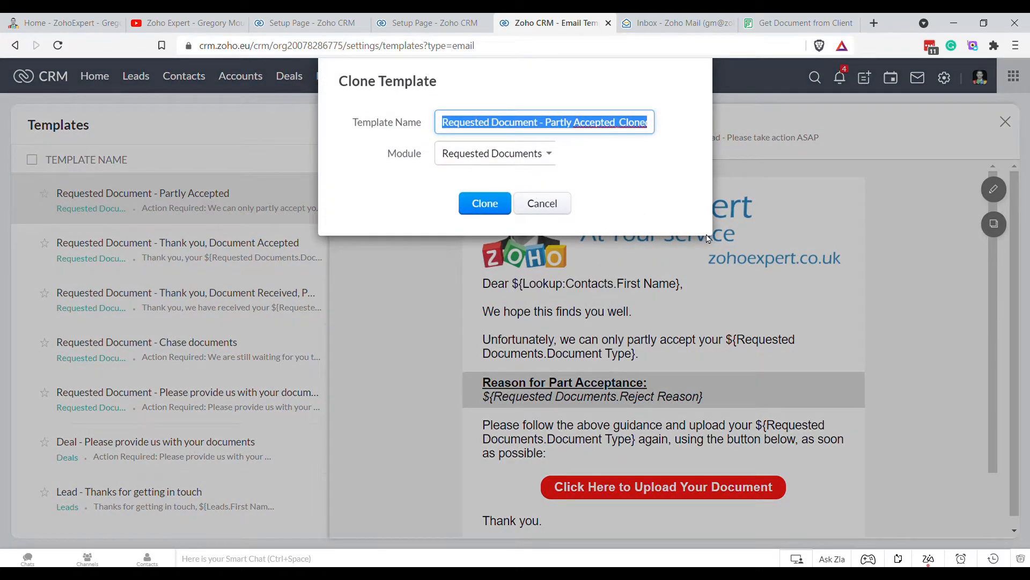
left_click_drag(545, 129, 742, 140)
type("Requested Document - R")
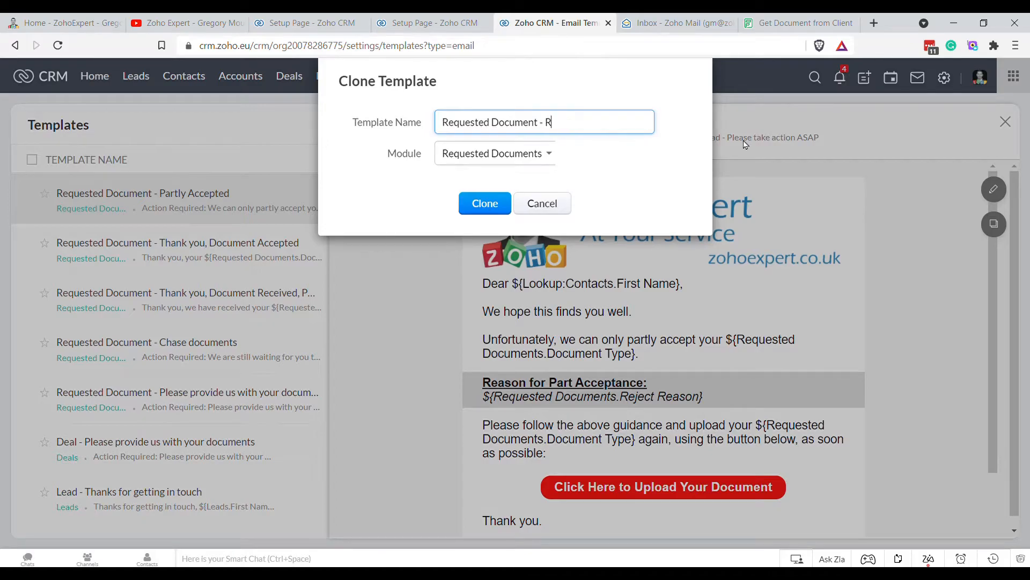
type("ejected")
left_click(485, 204)
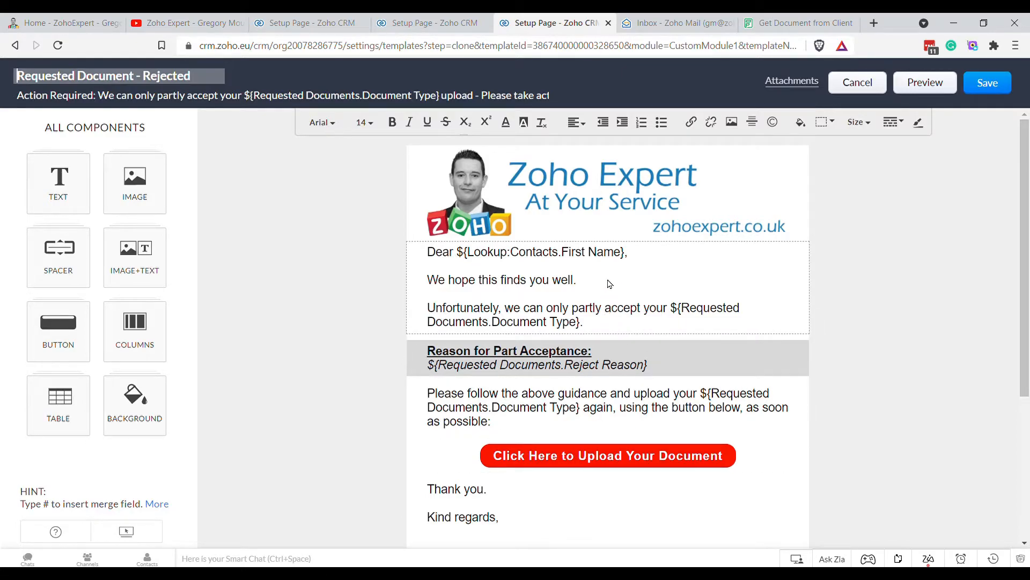
- Change the template's subject to "Action Required: ${Requested Documents.Document Type} rejected - Please take action ASAP"
left_click(610, 283)
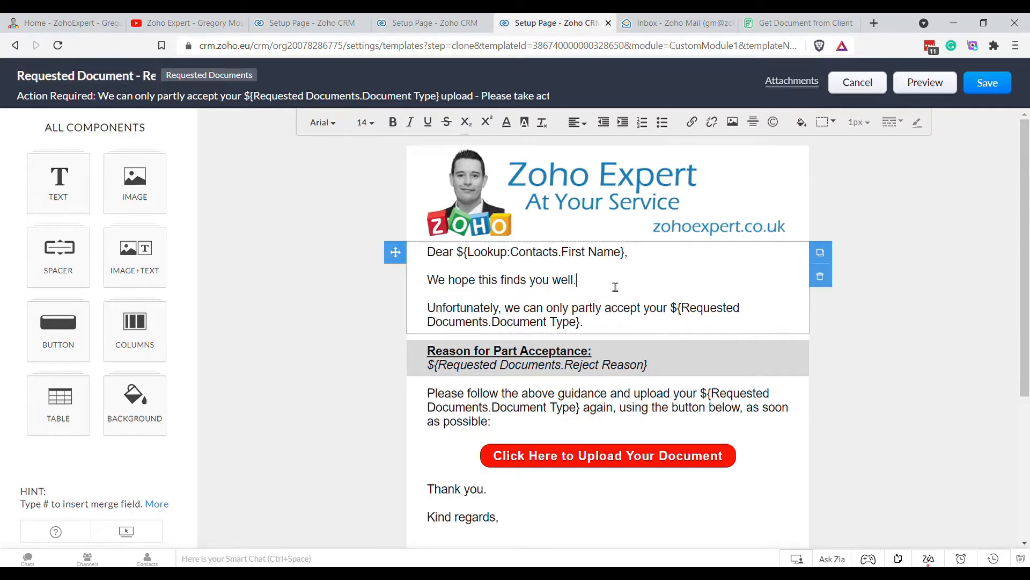
left_click(104, 102)
left_click_drag(99, 97, 247, 97)
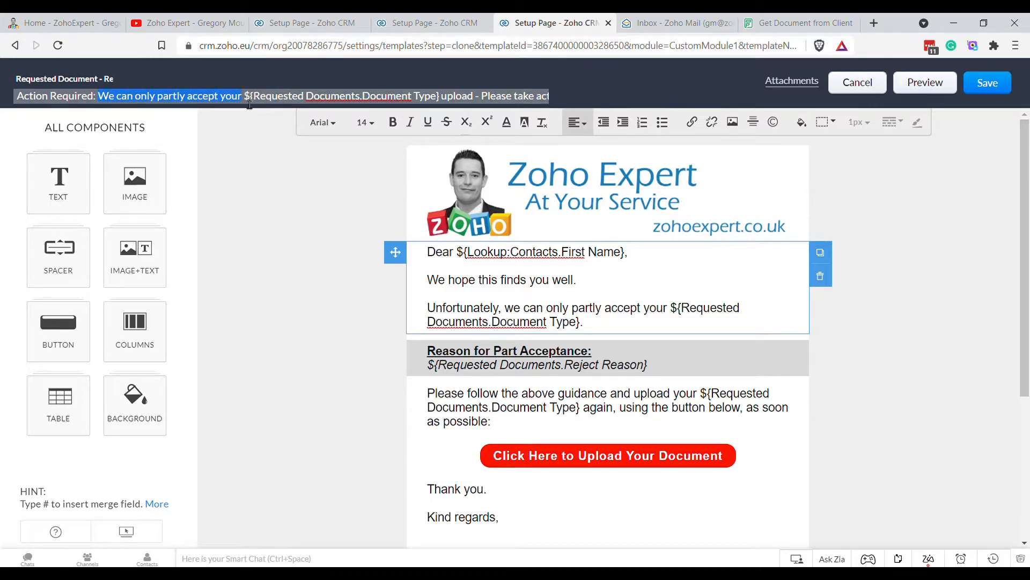
key("BackSpace")
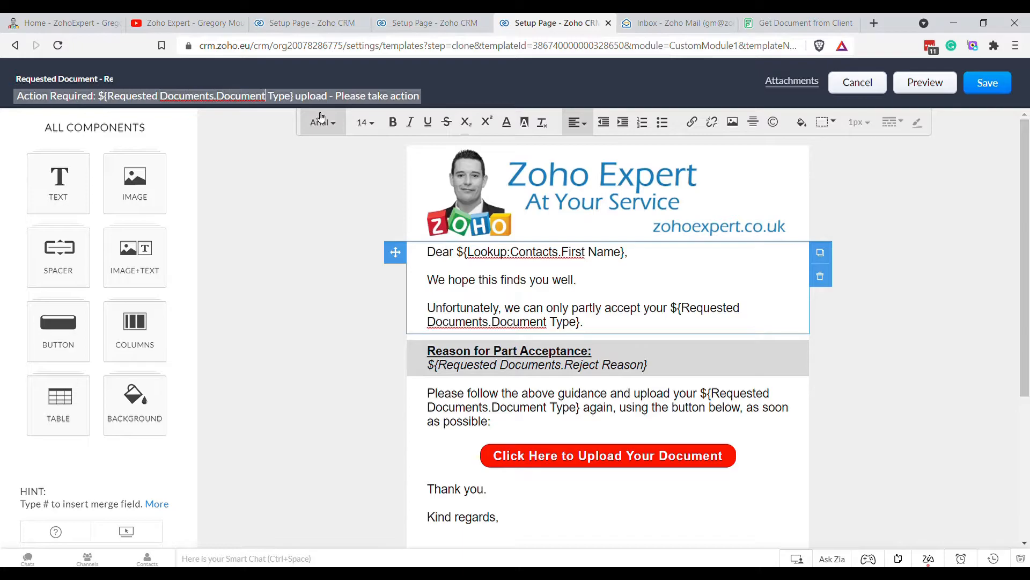
type("reject")
key("Delete")
key("Delete")
key("Delete")
key("Delete")
key("Delete")
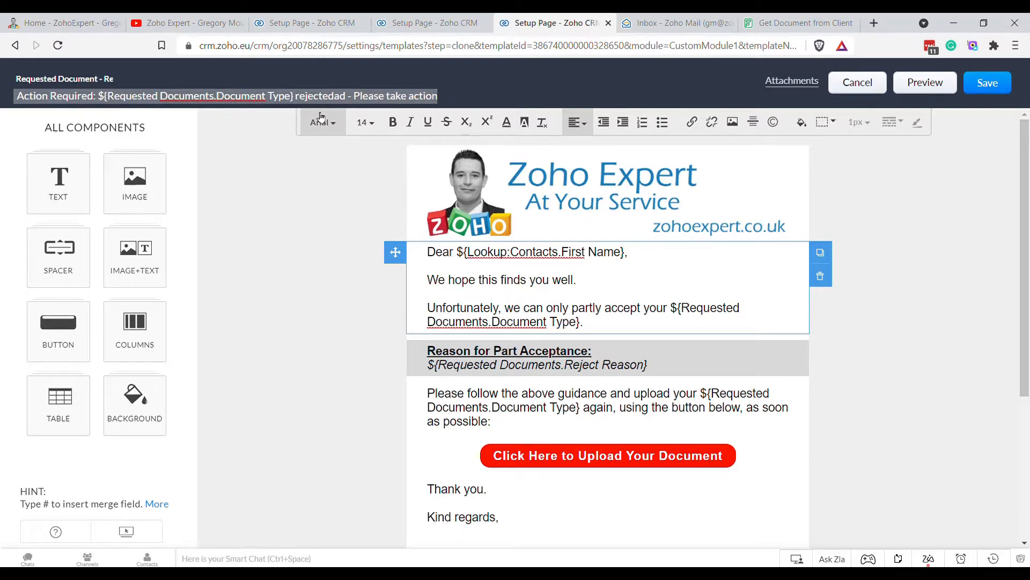
type("ASAP")
left_click(322, 199)
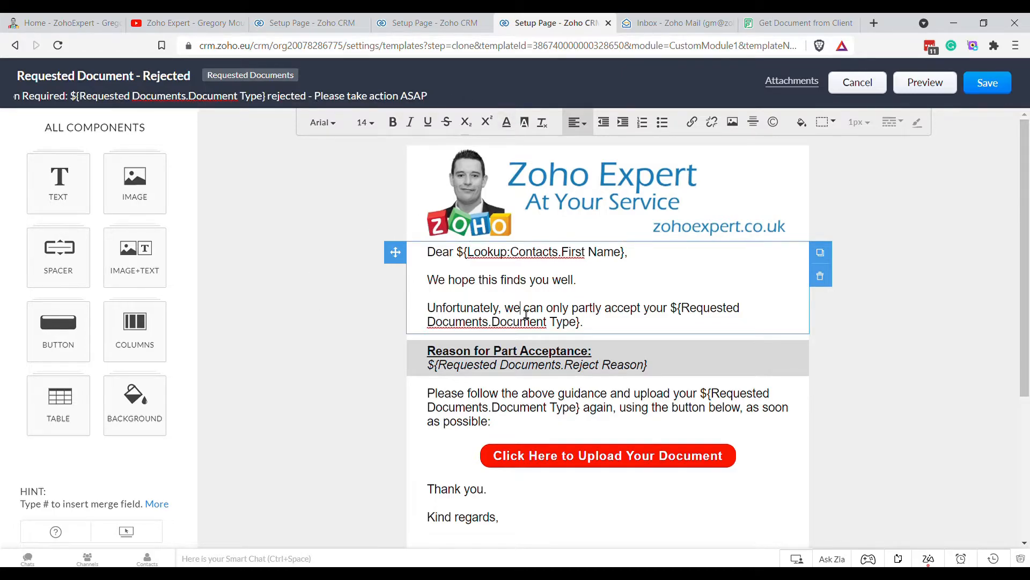
- Reword the body sentence to "Unfortunately, your ${Requested Documents.Document Type} upload has been rejected."
left_click_drag(504, 309, 676, 315)
type("your")
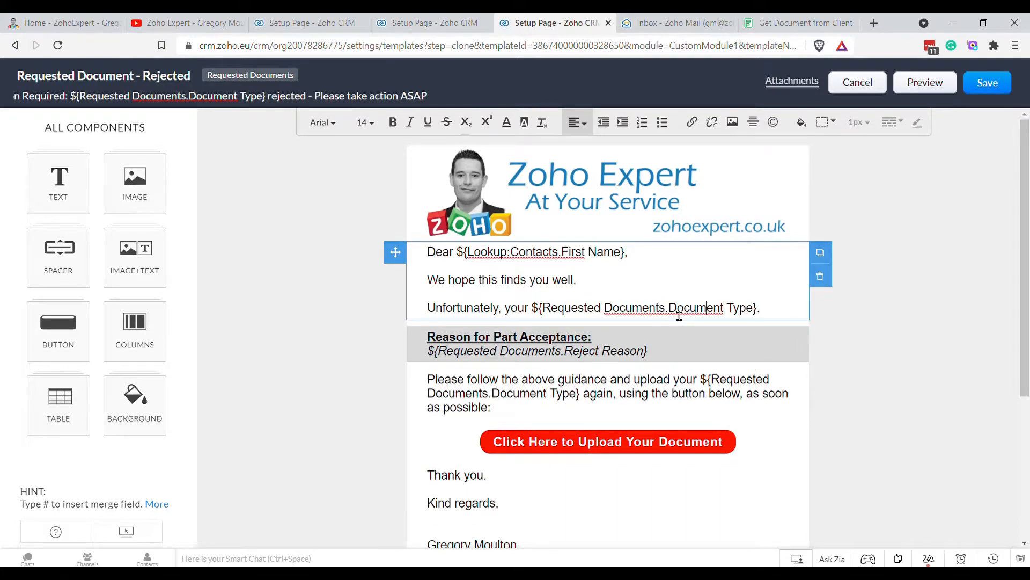
type("oad has been reje")
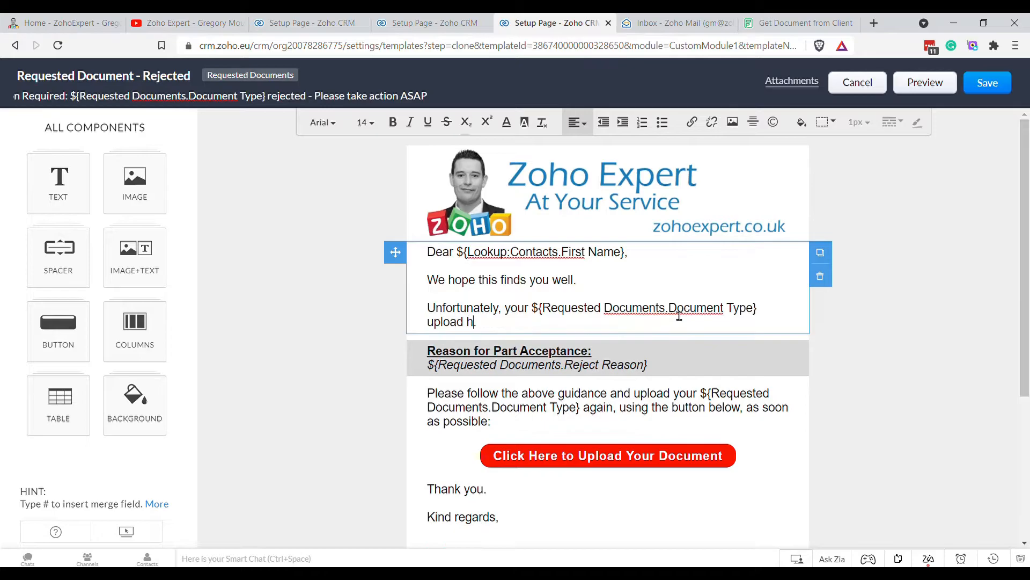
type("cted.")
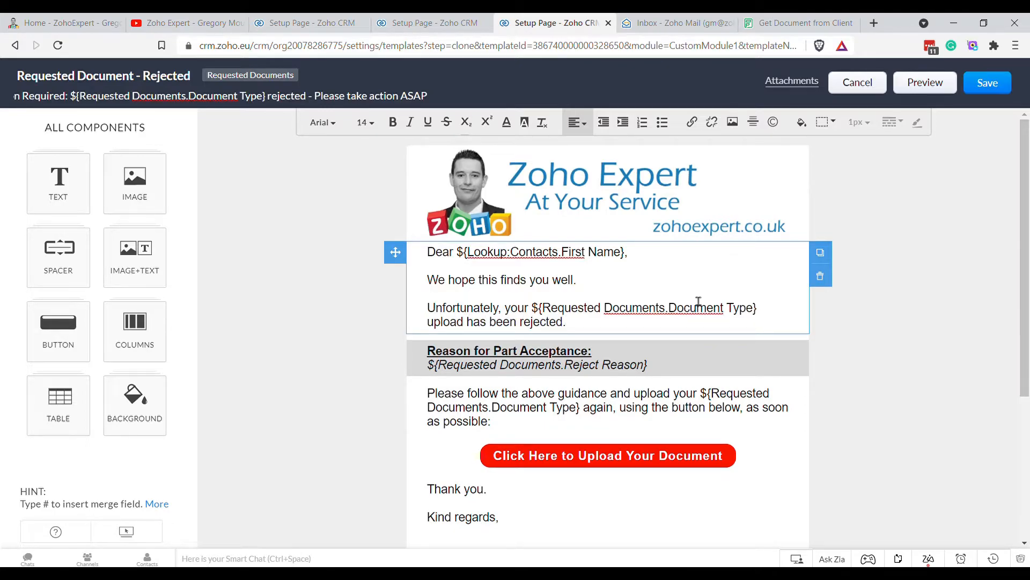
- Change the heading of the grey reason block to "Reason for Rejection:"
left_click_drag(494, 353, 592, 359)
type("Rejecte")
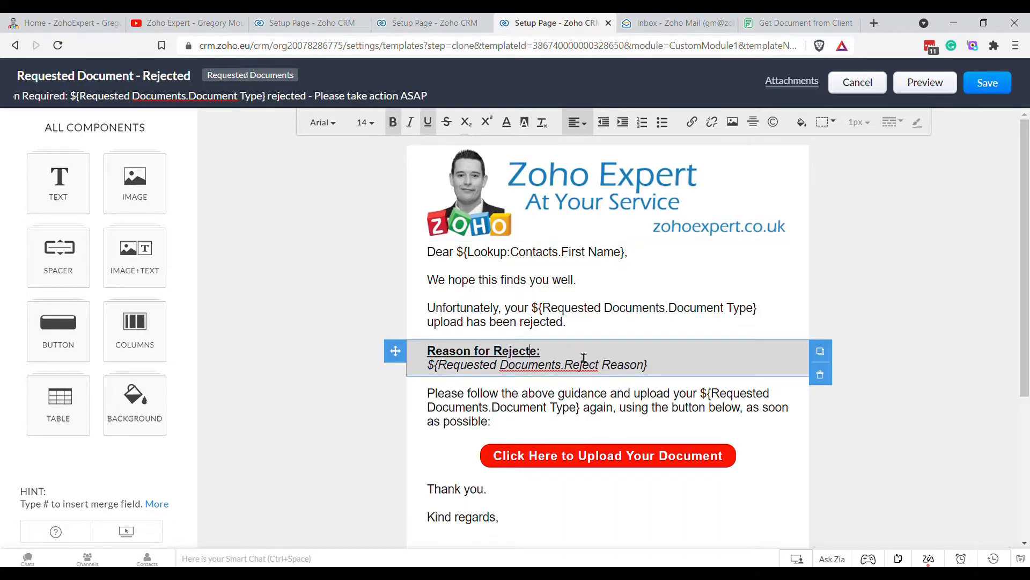
type("ion")
left_click(597, 409)
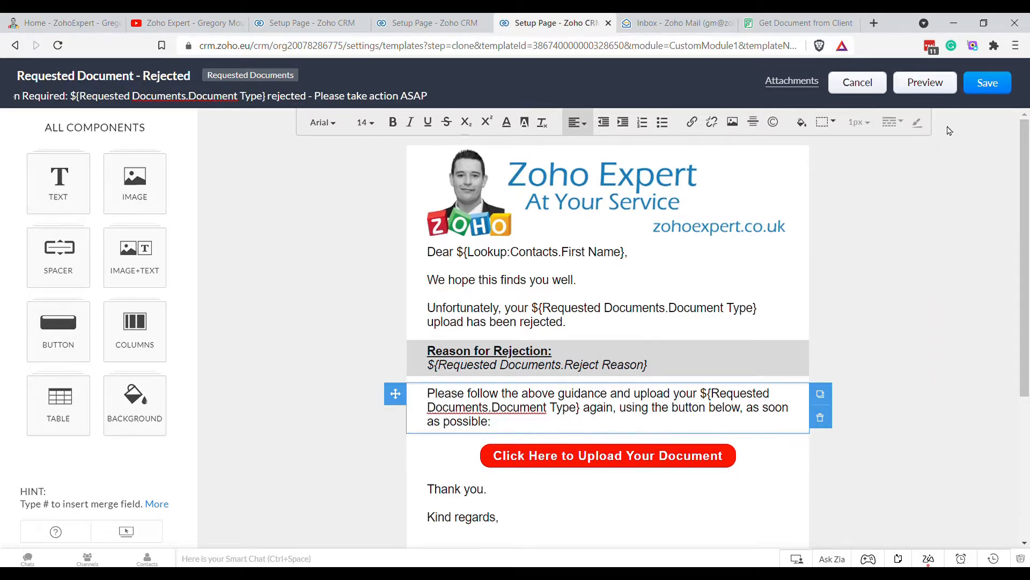
- Save the rejection template in the Public Email Templates folder
left_click(986, 84)
left_click(511, 171)
left_click(523, 210)
left_click(644, 212)
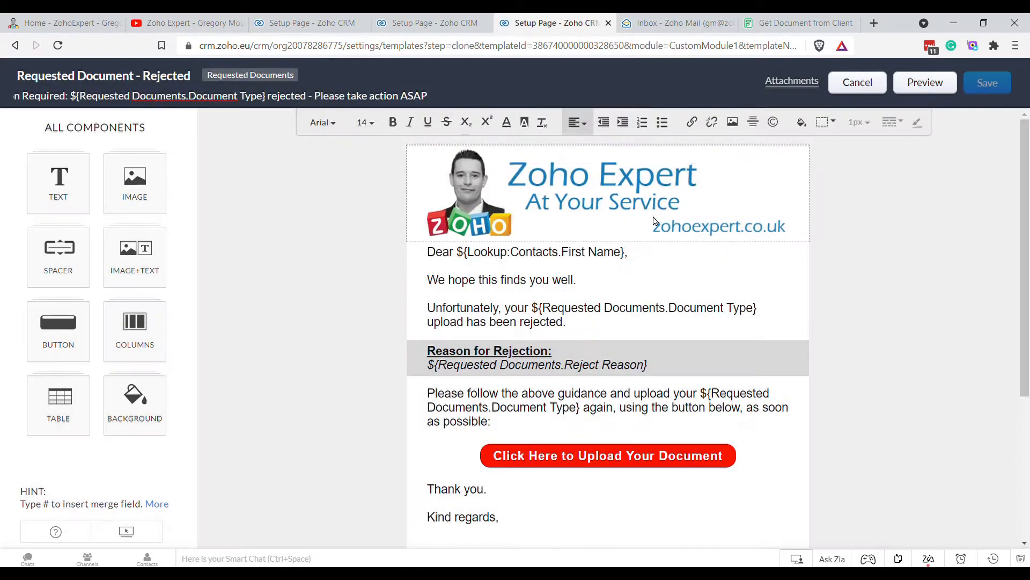
- Assign the "Requested Document - Rejected" template to the blueprint's "Contact - Document Rejected" email notification and finish the notification
left_click(432, 23)
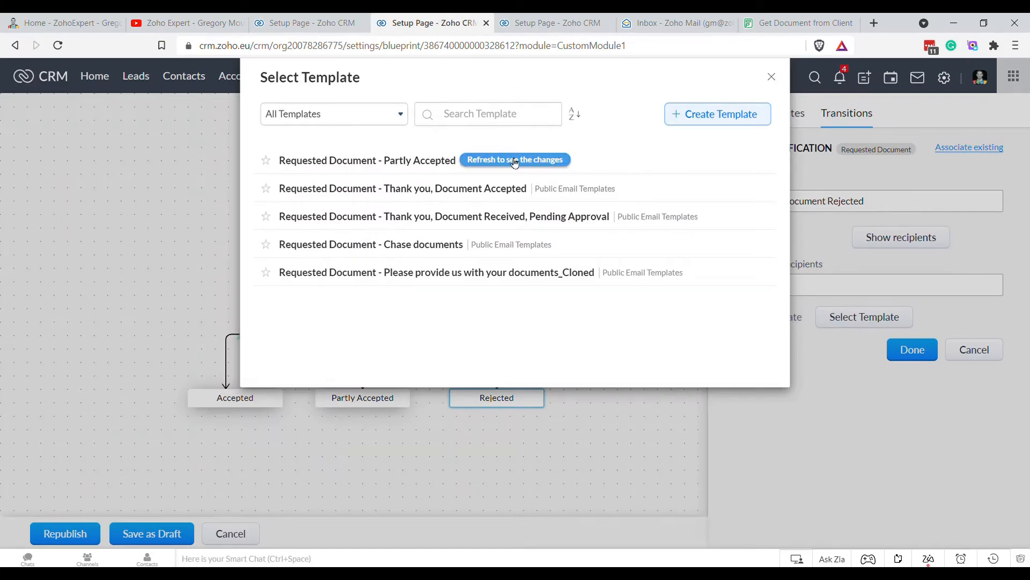
left_click(505, 161)
left_click(427, 161)
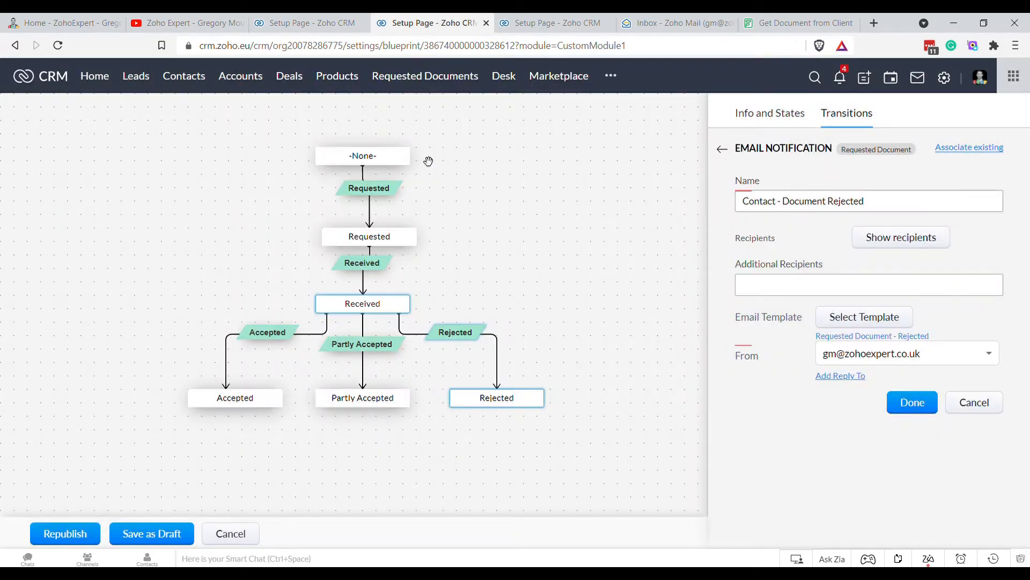
left_click(913, 403)
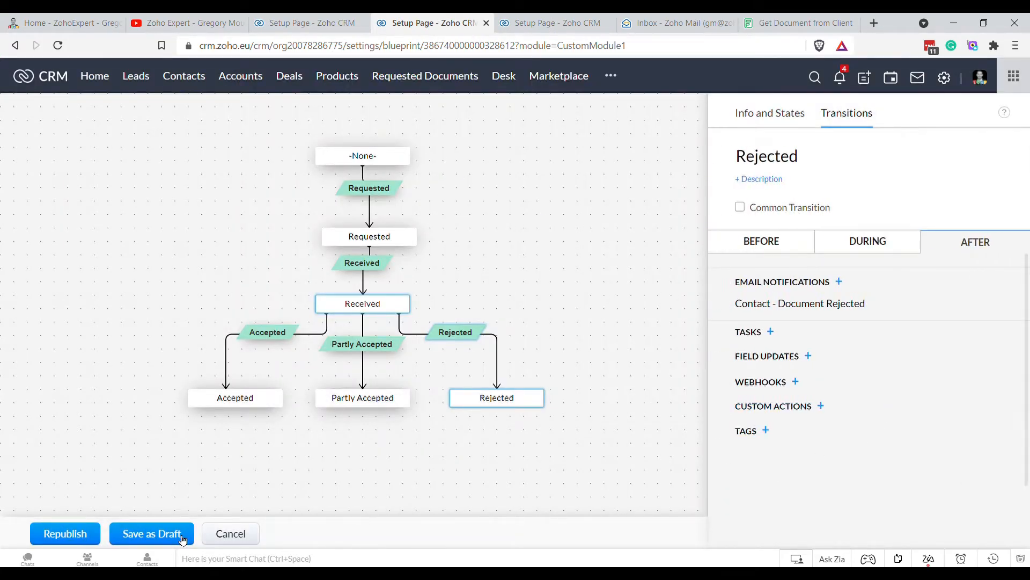
- Republish the Requested Documents blueprint and close the browser page showing the email templates
left_click(76, 534)
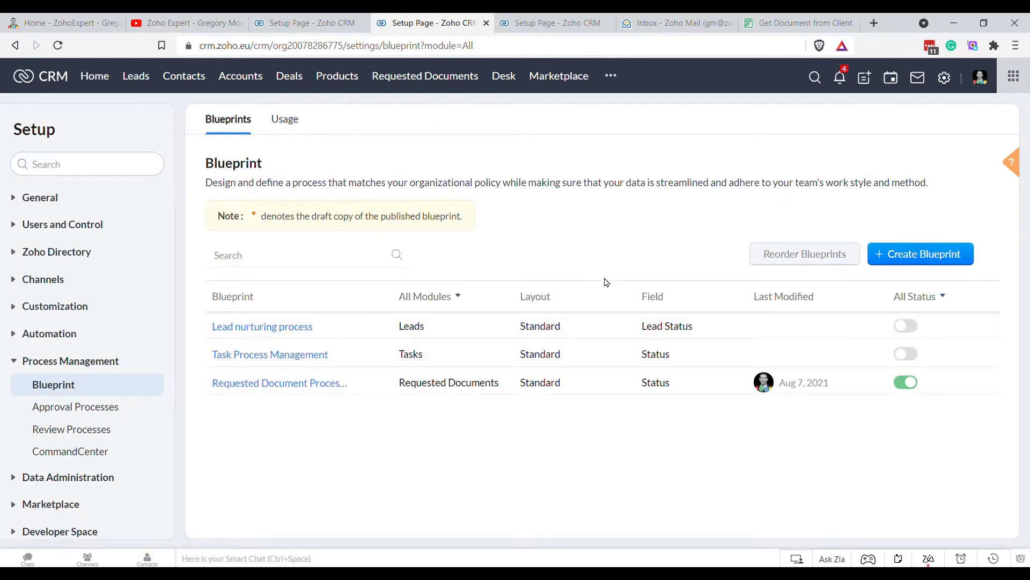
left_click(575, 26)
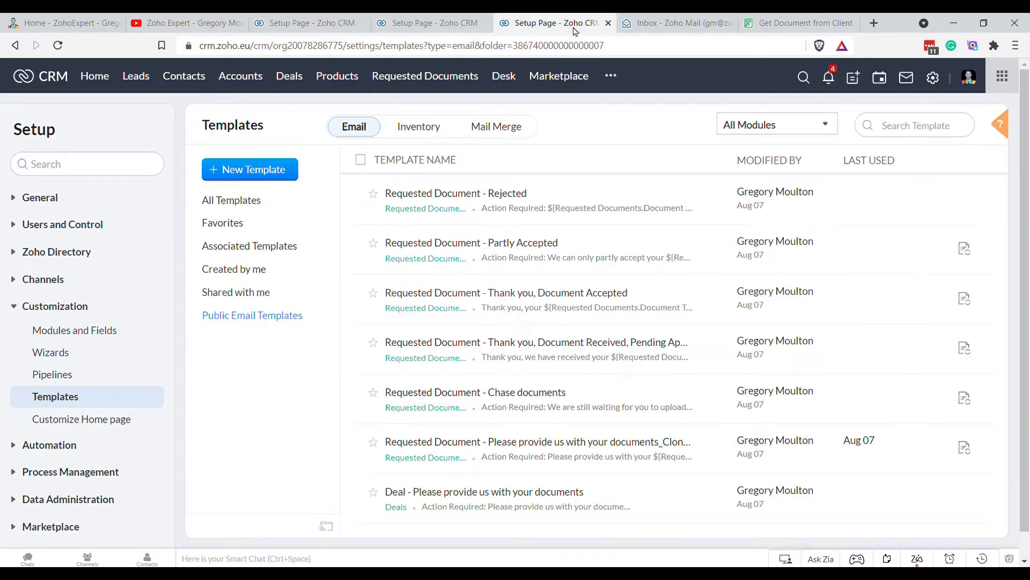
left_click(608, 24)
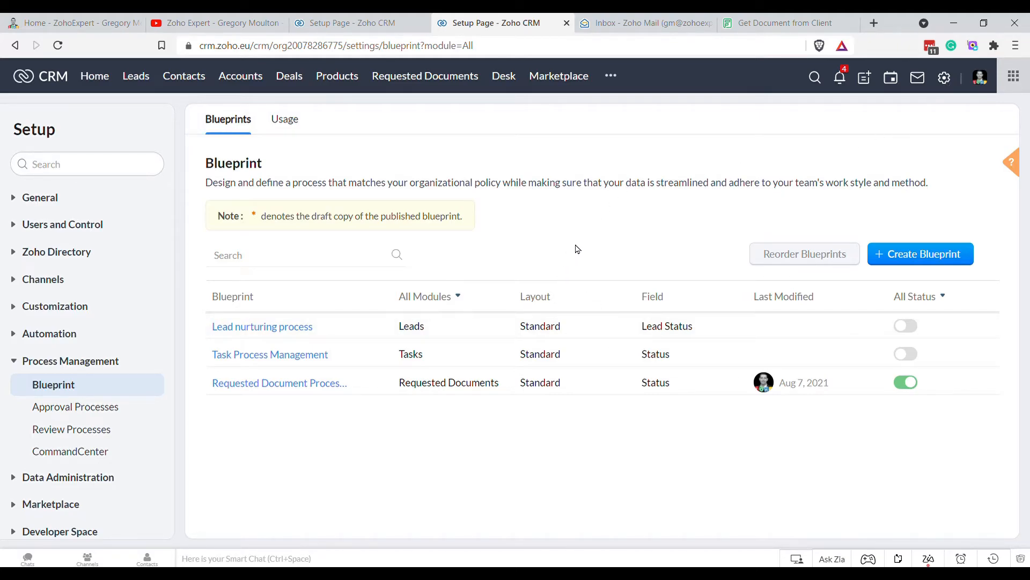
- Review the workflow rule for newly created Requested Documents, including its condition and "Document Request first email" notification, and leave it without saving
left_click(954, 74)
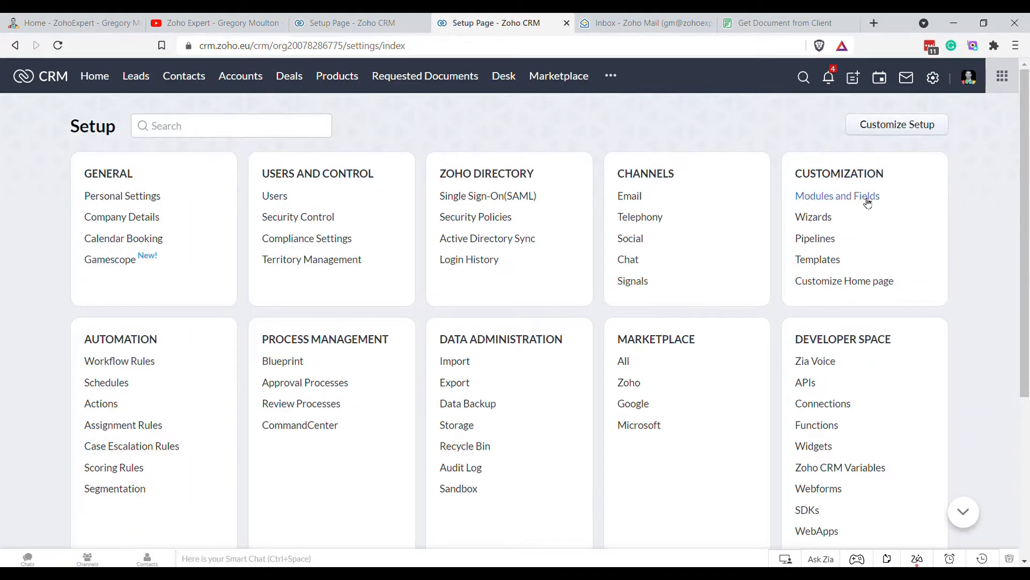
left_click(861, 196)
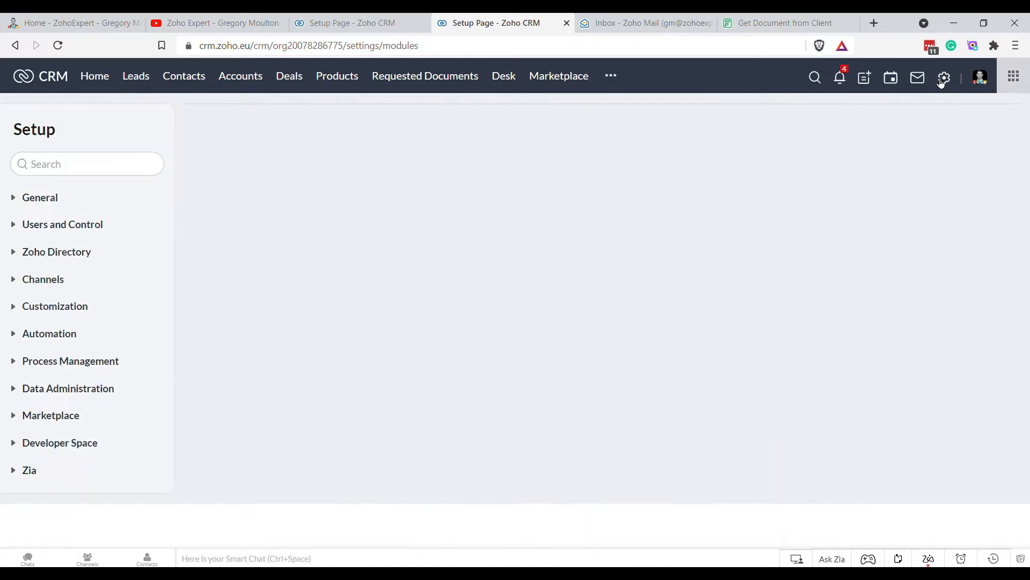
left_click(942, 79)
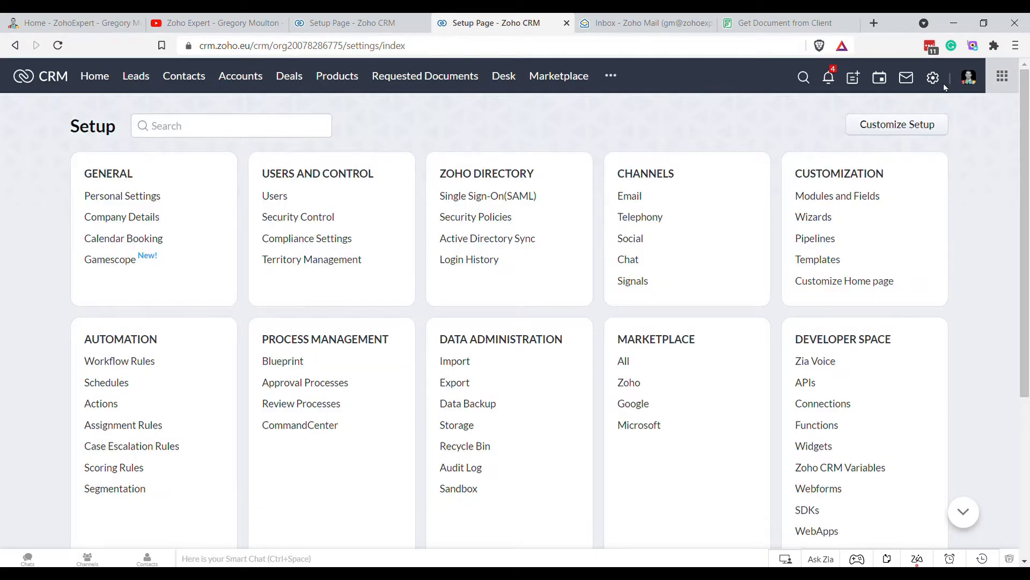
left_click(131, 369)
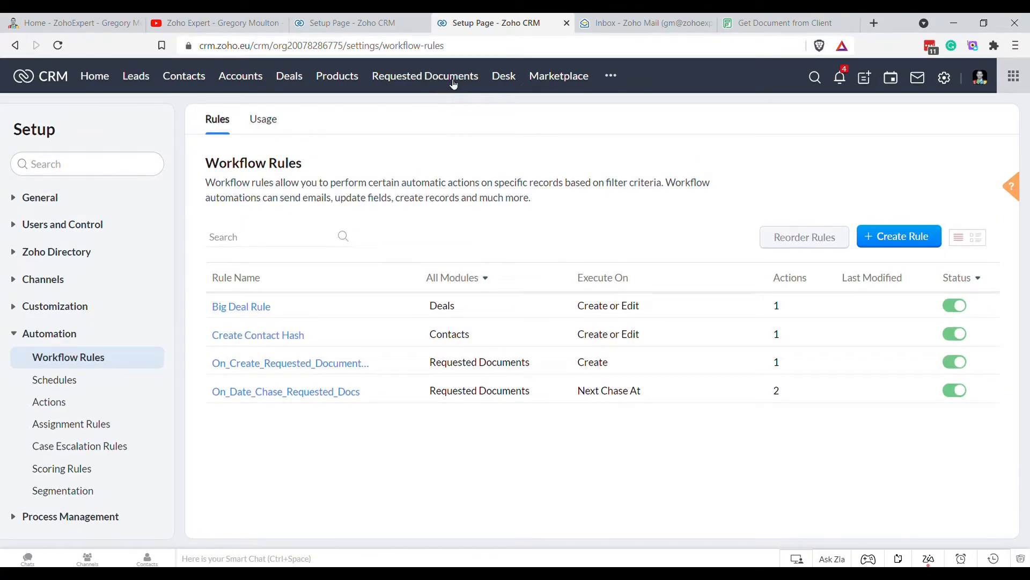
left_click(301, 366)
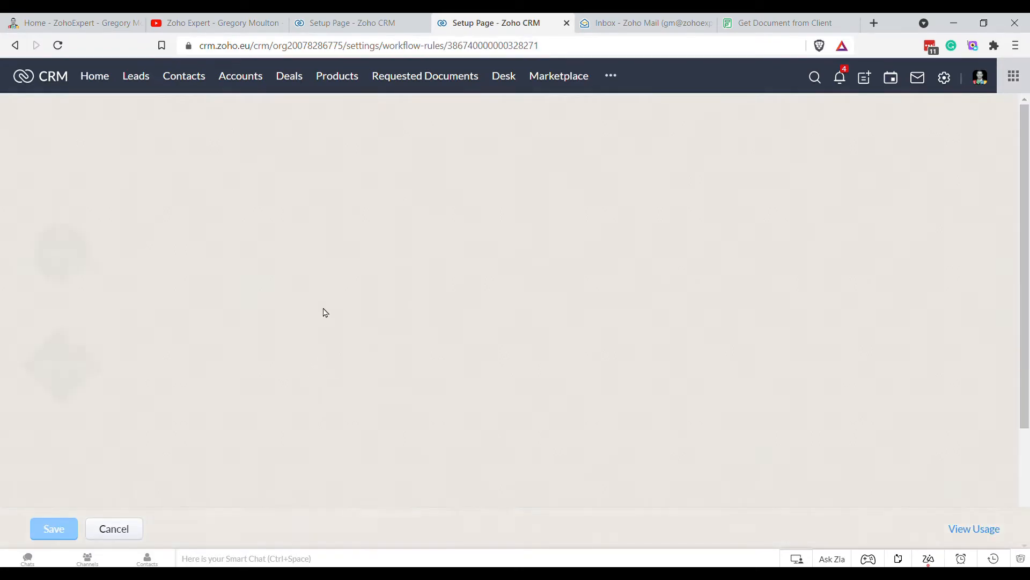
scroll(279, 358, "down", 3)
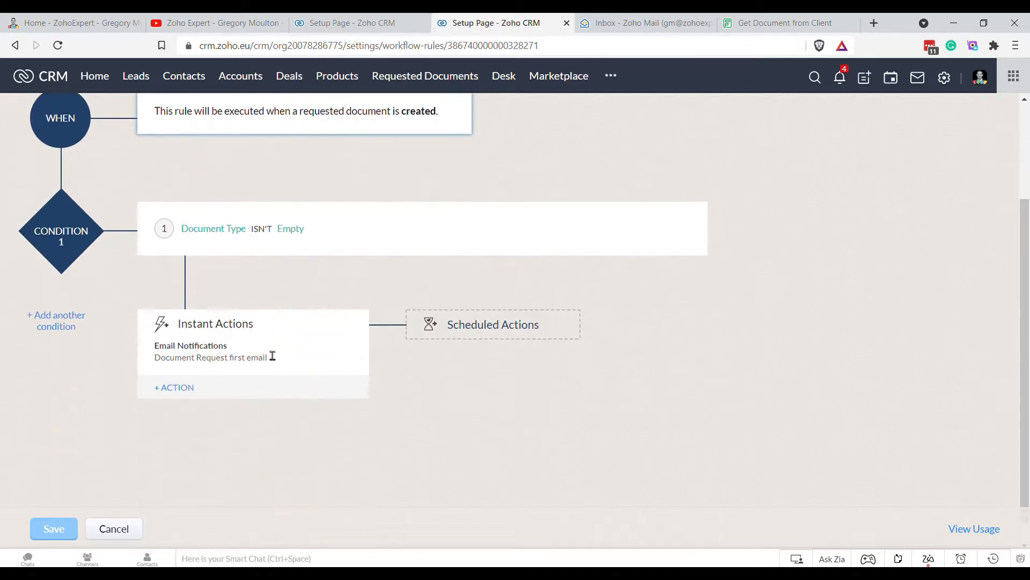
left_click(224, 358)
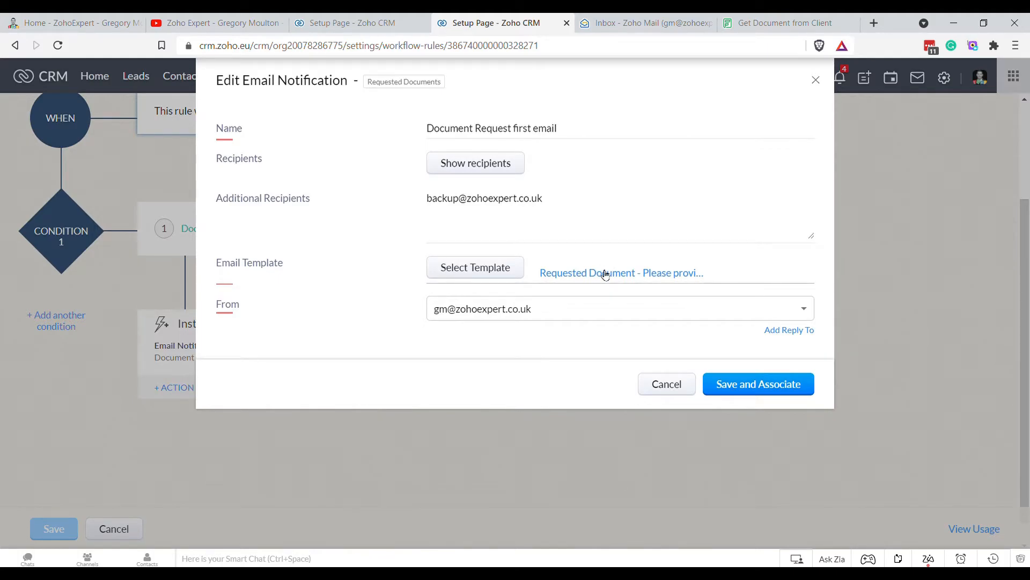
left_click(659, 388)
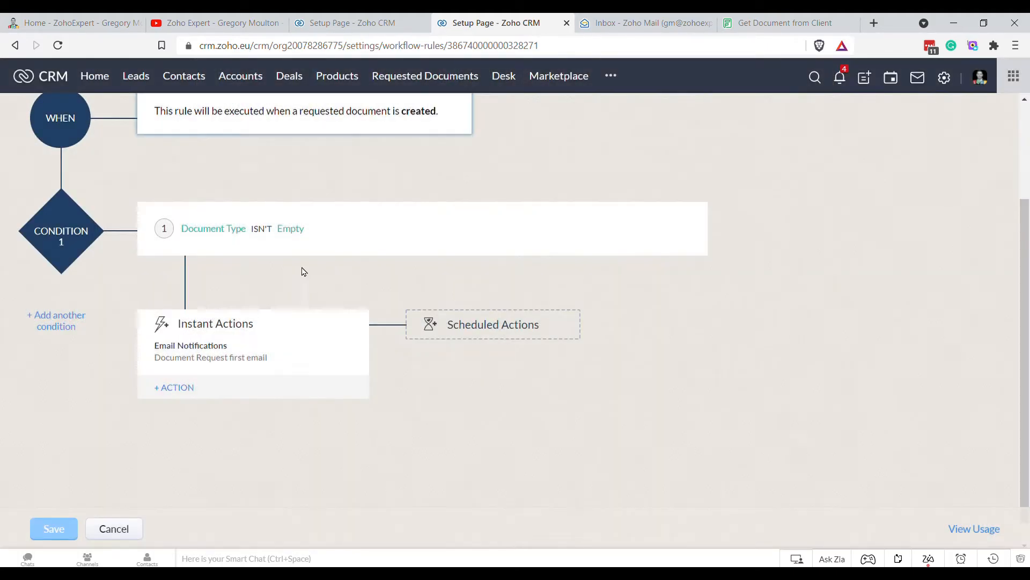
scroll(260, 302, "up", 3)
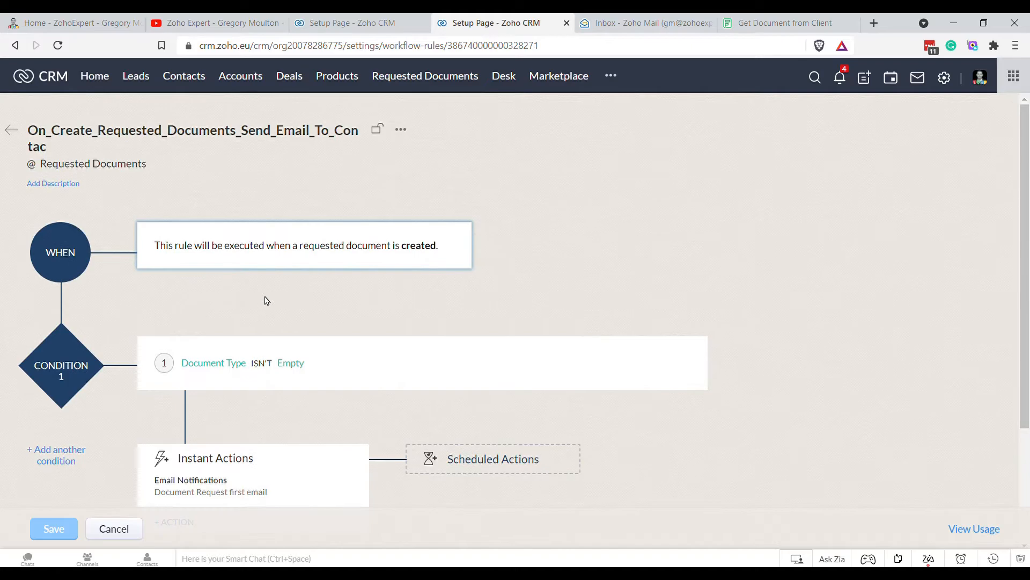
scroll(271, 298, "down", 1)
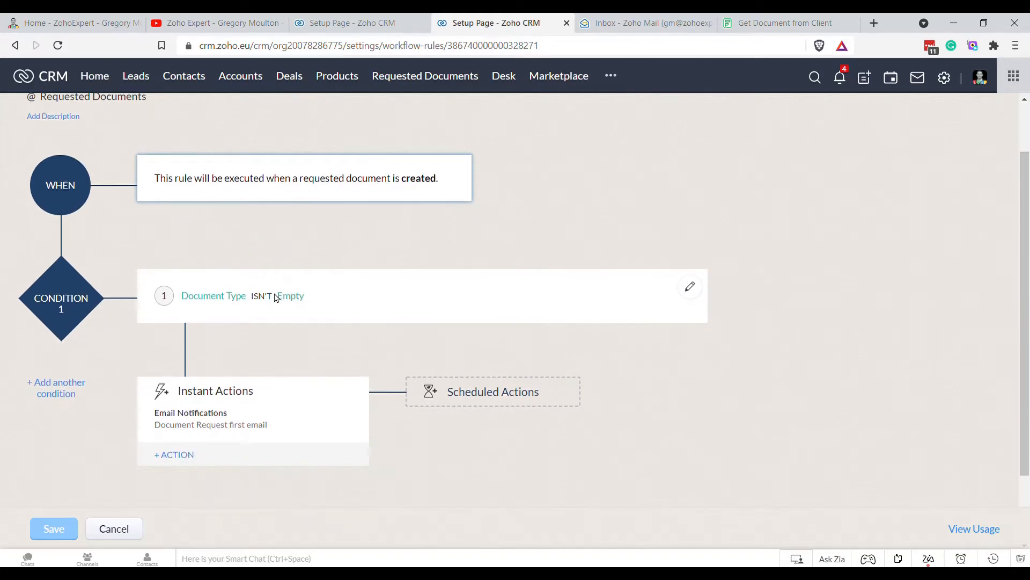
scroll(334, 369, "down", 1)
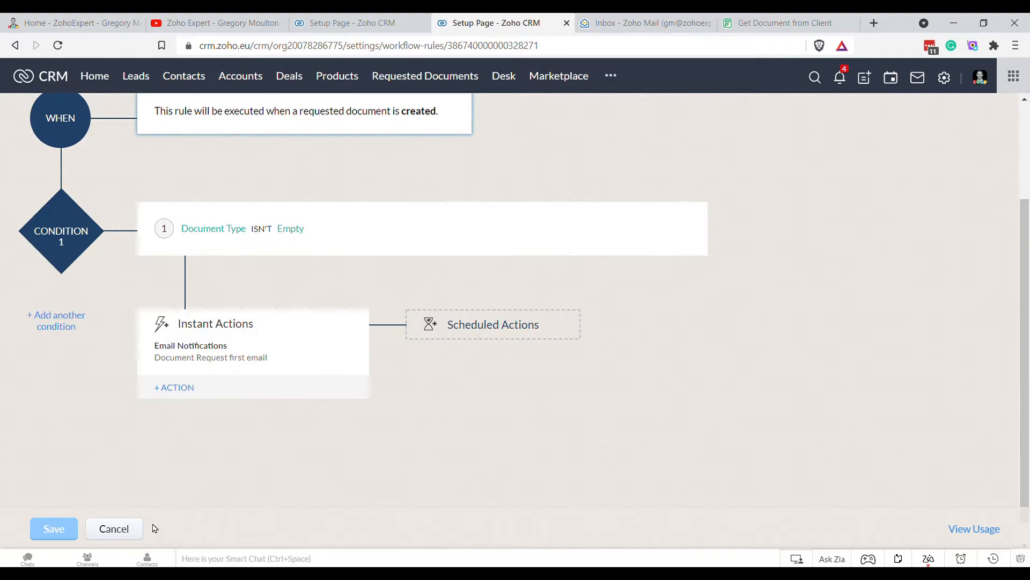
left_click(123, 526)
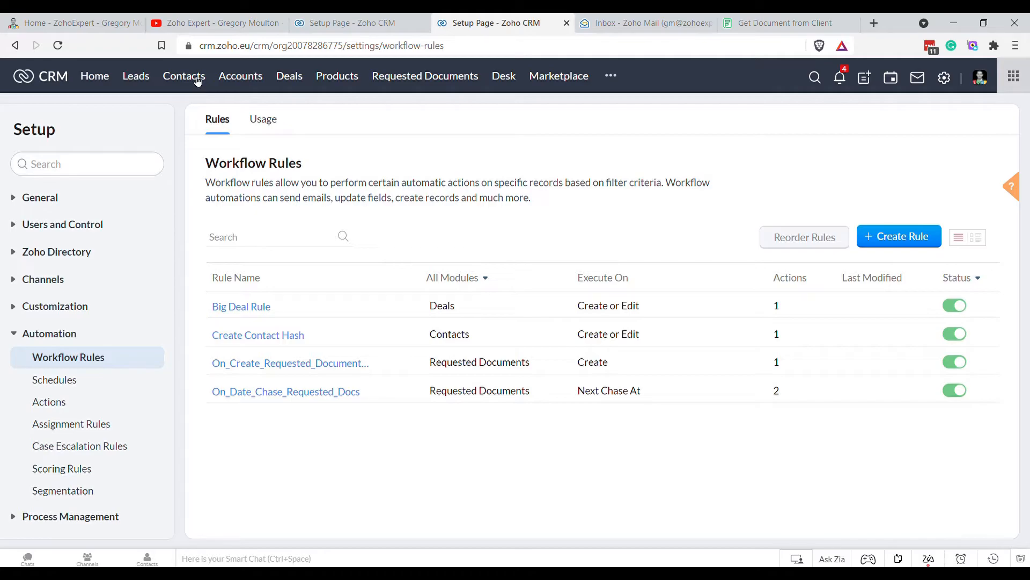
- Open the second contact in the Contacts list, run Request Proof Of Address for that contact and dismiss the message
left_click(196, 78)
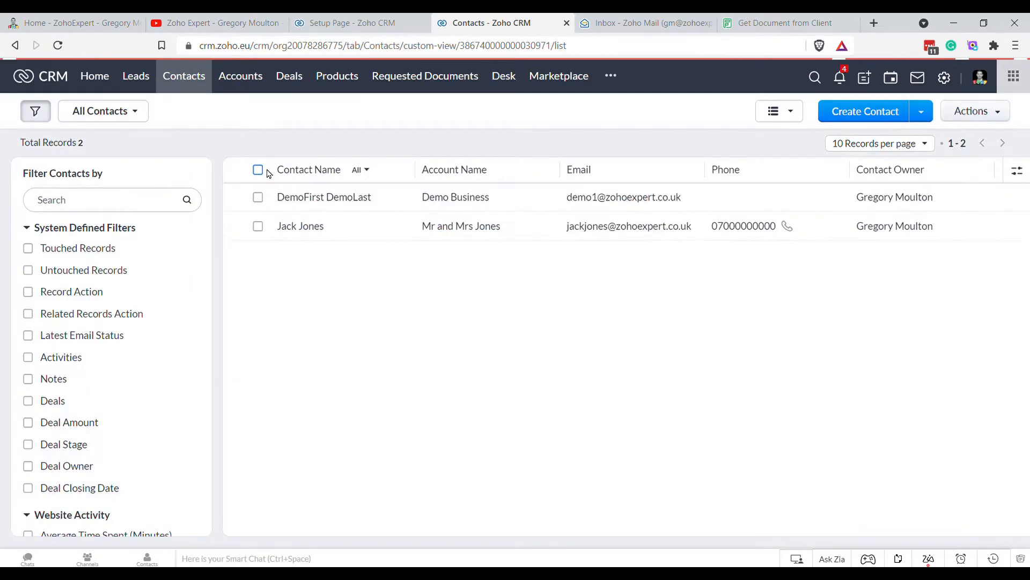
left_click(303, 226)
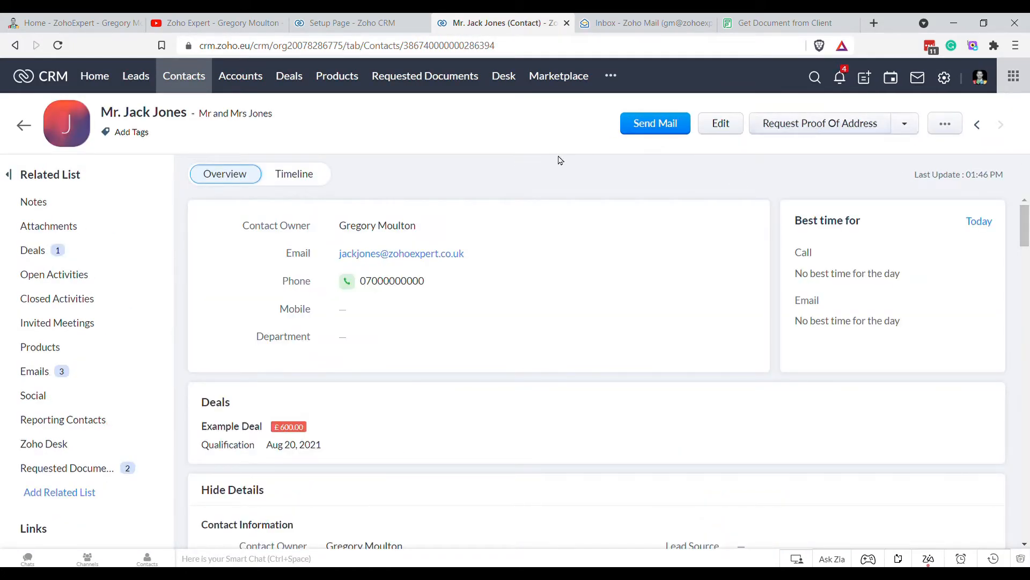
left_click(806, 124)
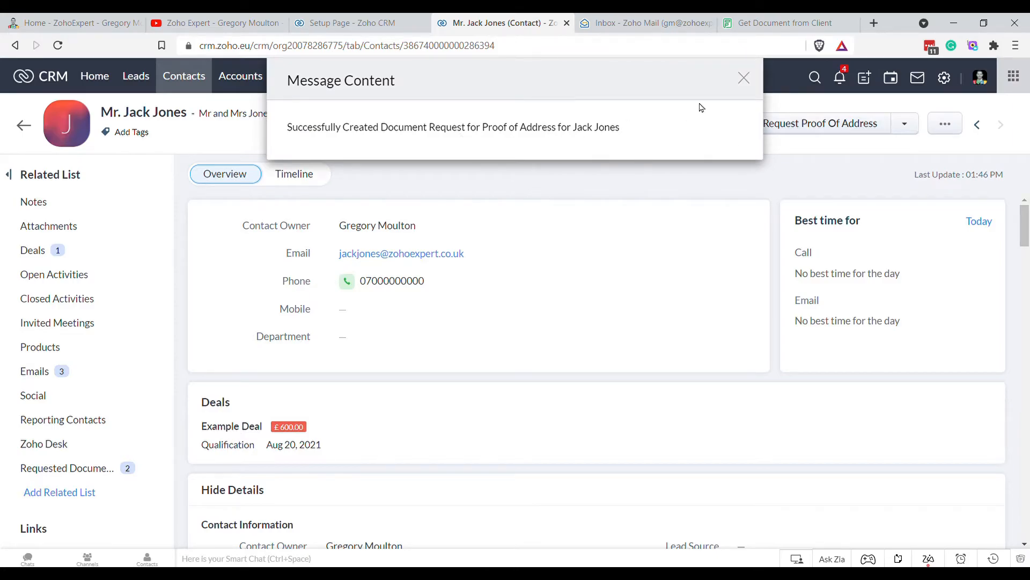
left_click(743, 78)
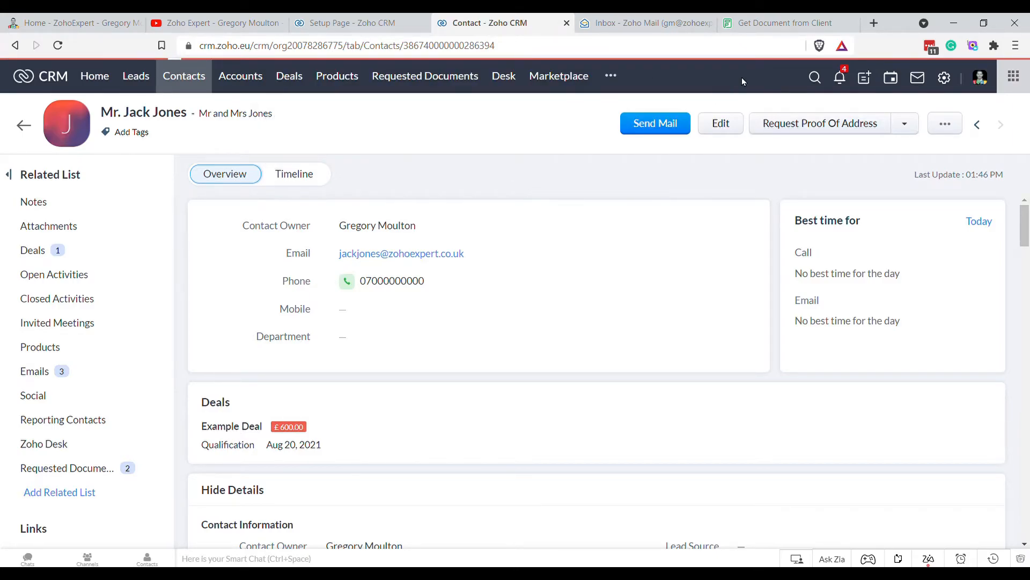
- Show the Outstanding Documents view of Requested Documents and review the contact's Proof of Address request, including its blueprint state
left_click(429, 75)
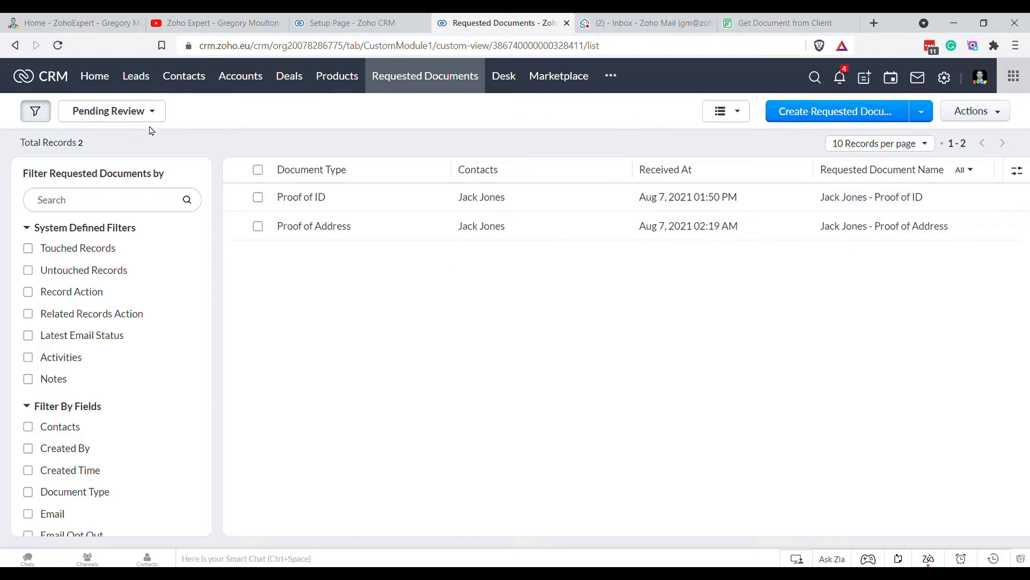
left_click(141, 110)
left_click(138, 157)
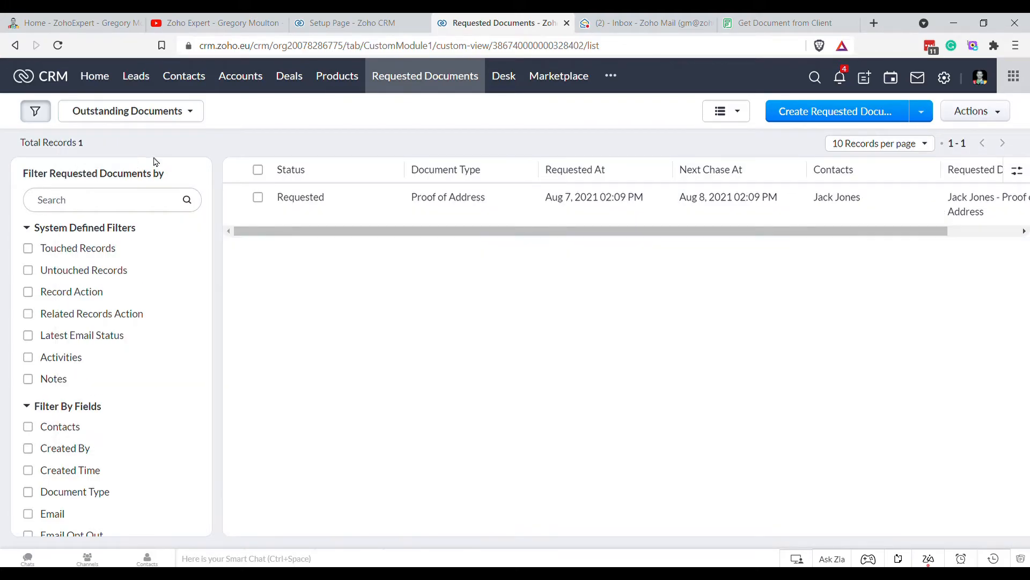
left_click(445, 209)
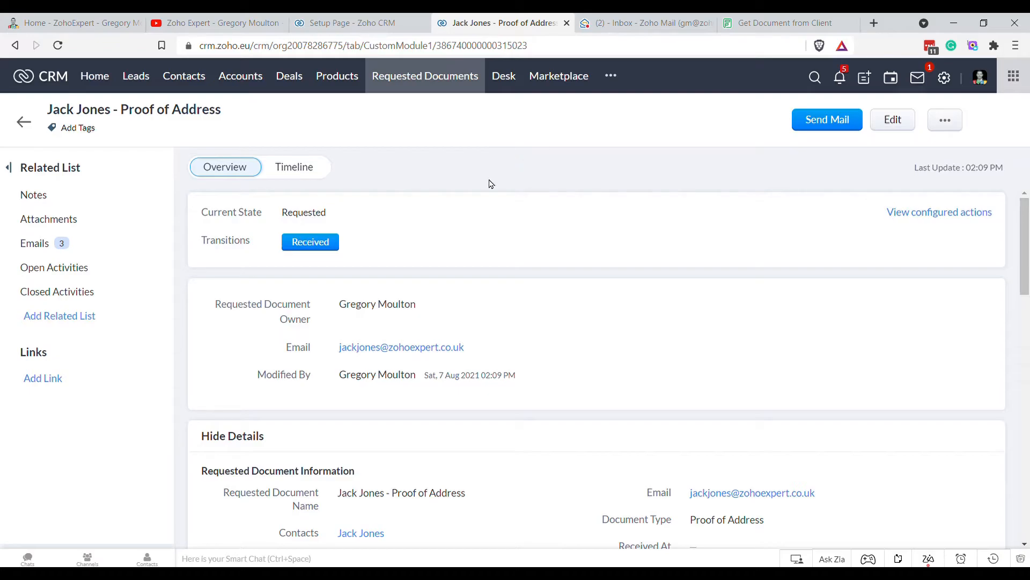
scroll(575, 234, "down", 2)
scroll(580, 232, "up", 2)
- Open the Proof of Address request email in Zoho Mail, follow its document upload link and close the old form page
left_click(644, 23)
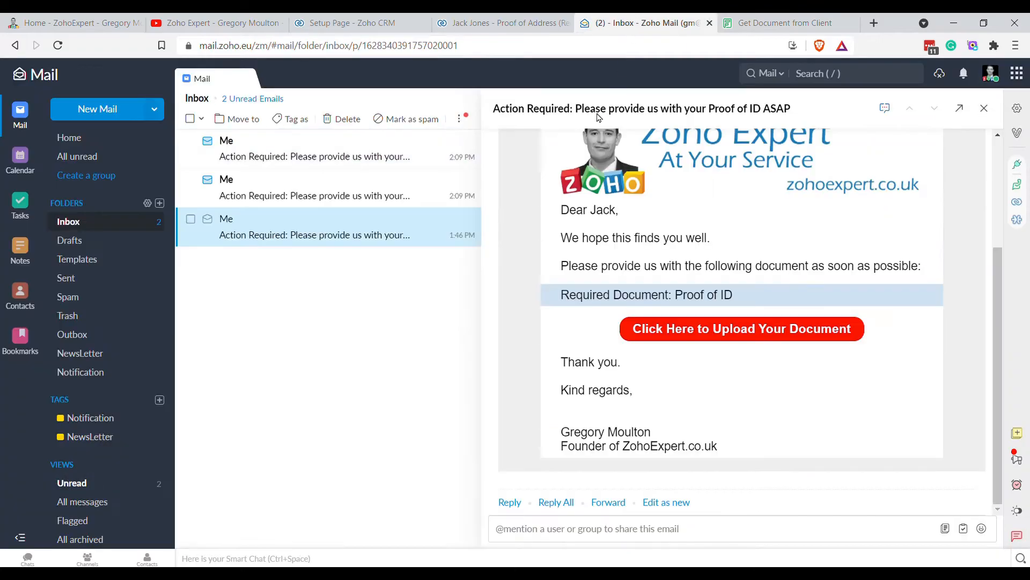
left_click(326, 148)
left_click(500, 24)
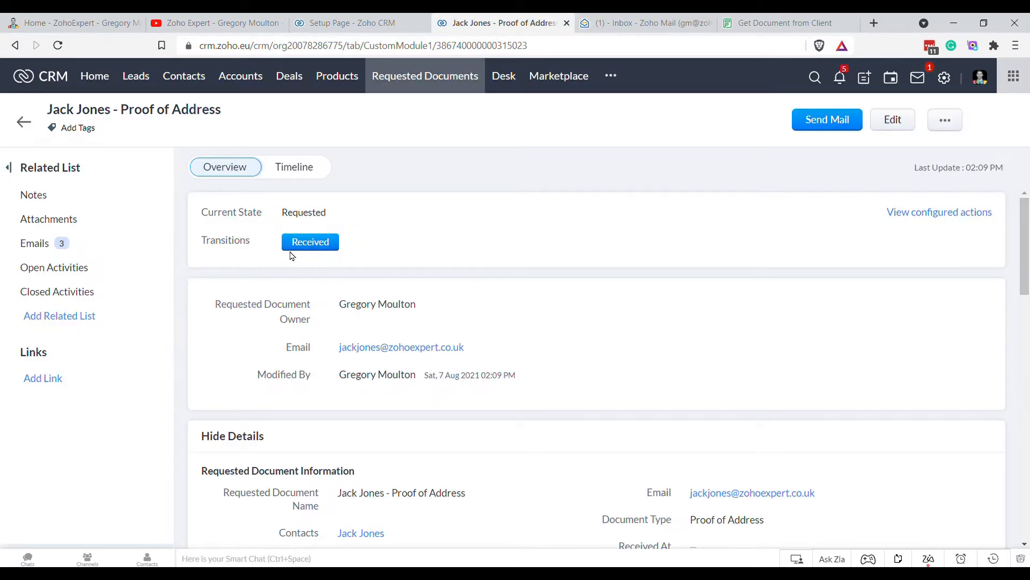
left_click(644, 22)
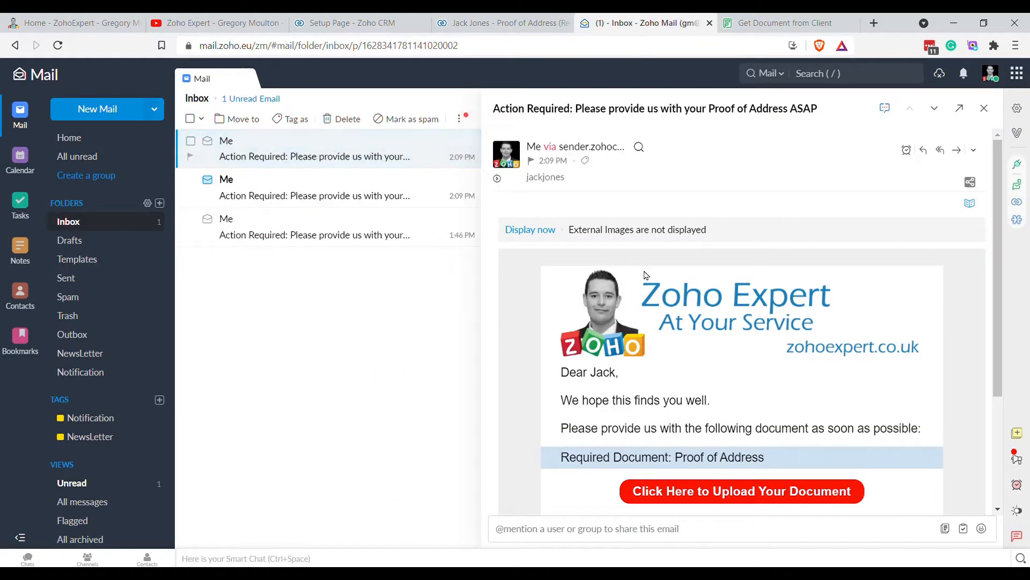
left_click(722, 499)
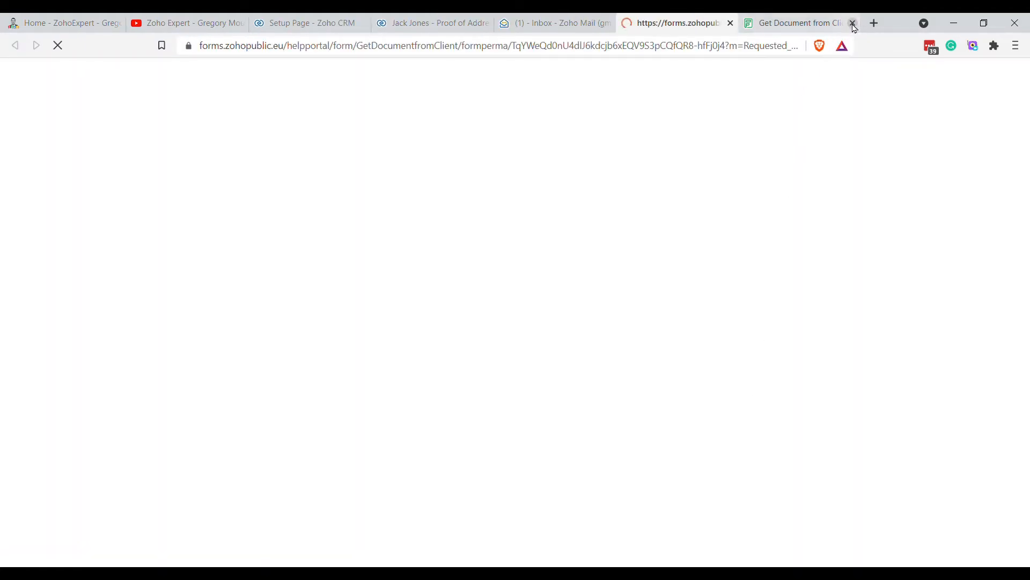
left_click(851, 23)
- Upload "Zoho Expert Logo - No BG.png" to the Get Document from Client form and submit it
left_click(512, 261)
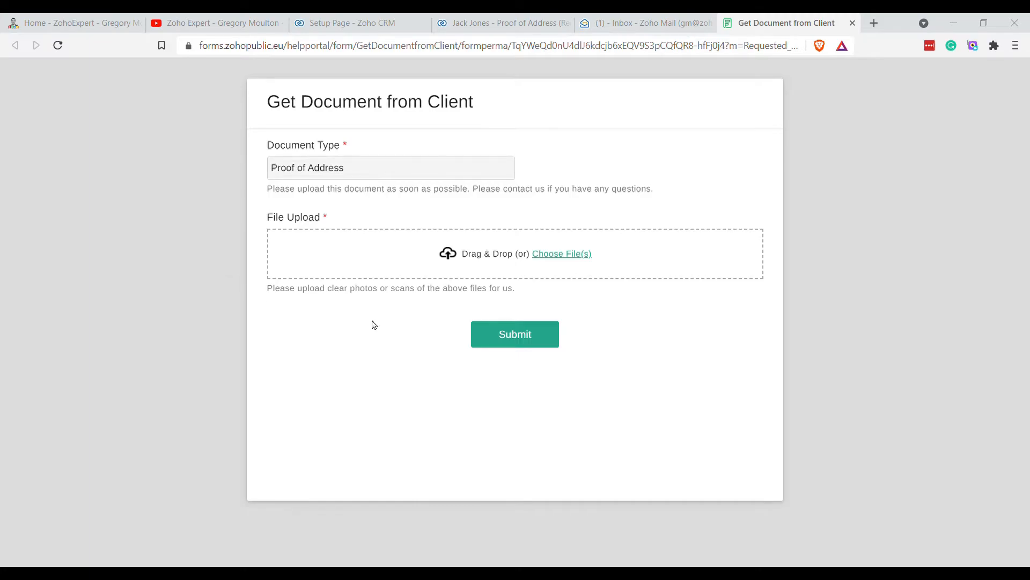
left_click(603, 425)
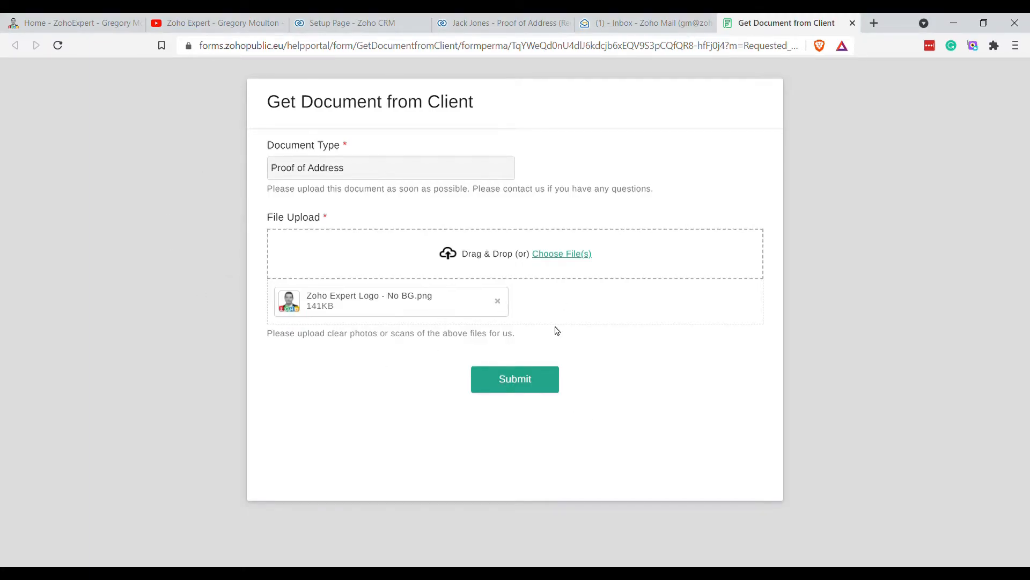
left_click(514, 376)
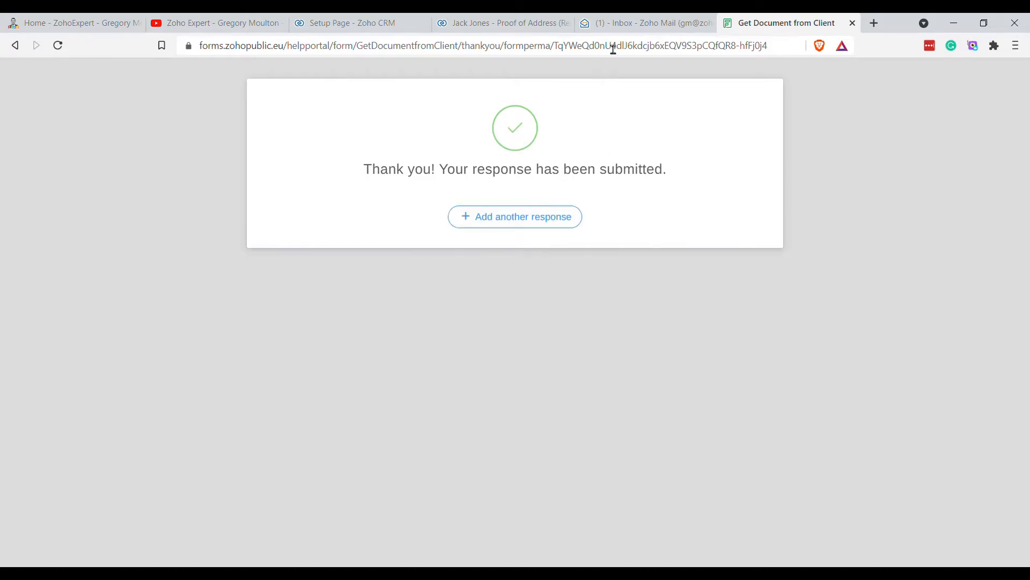
- Return to the Proof of Address record in Zoho CRM and reload it to check its attachments and current state
left_click(632, 23)
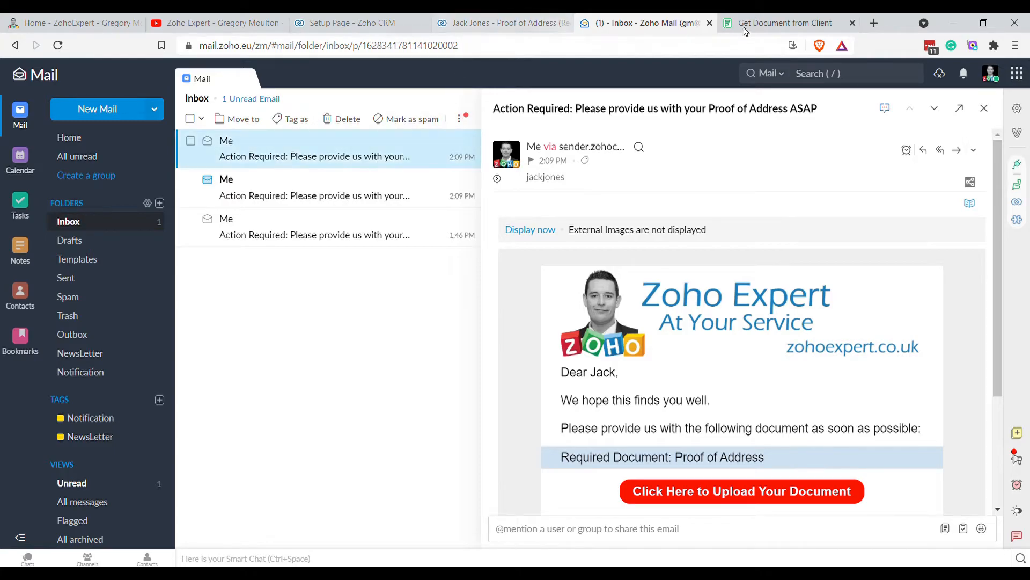
left_click(493, 24)
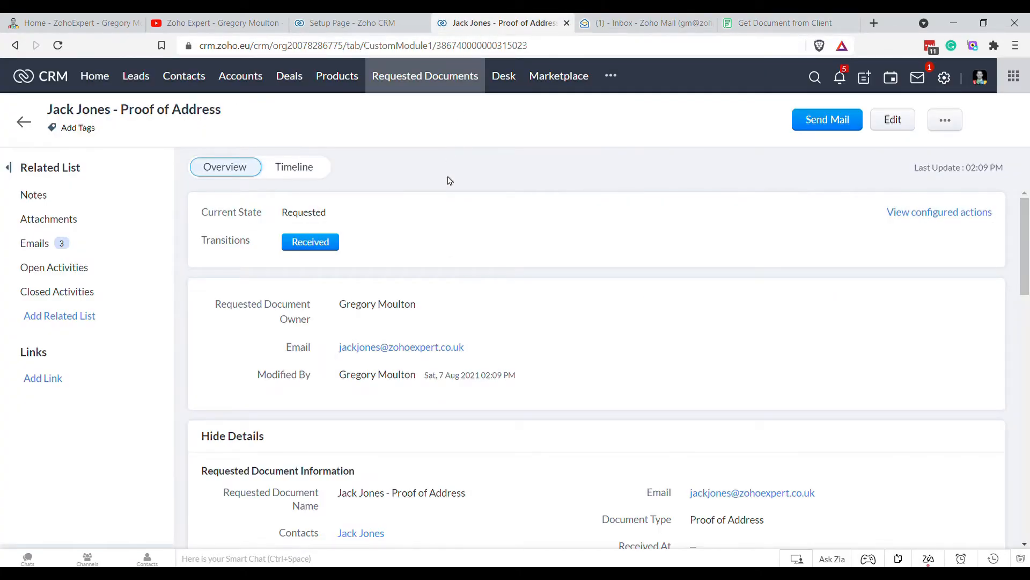
key("F5")
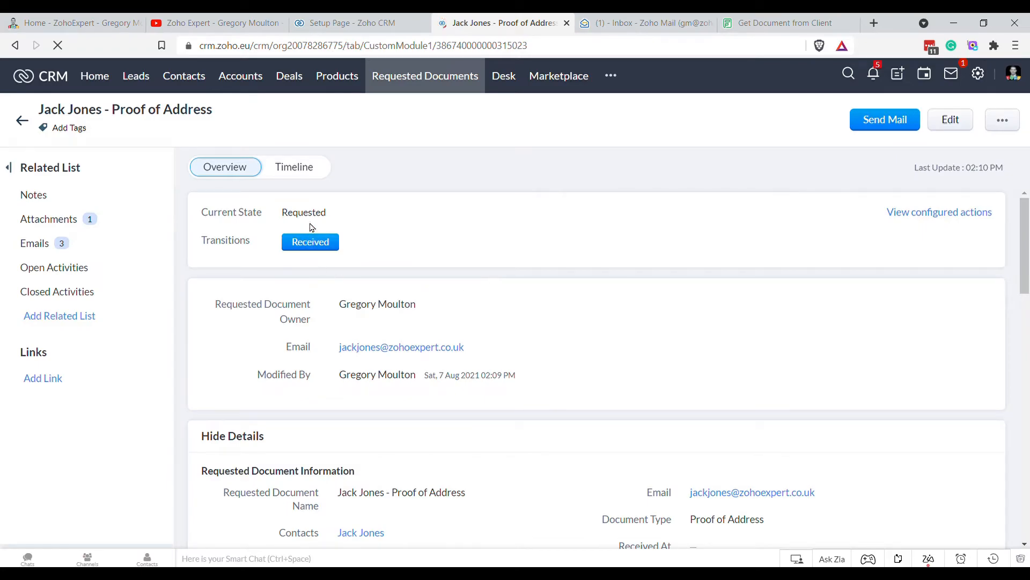
- Open Zoho Flow in a new browser page and go to the My Flows overview
left_click(879, 21)
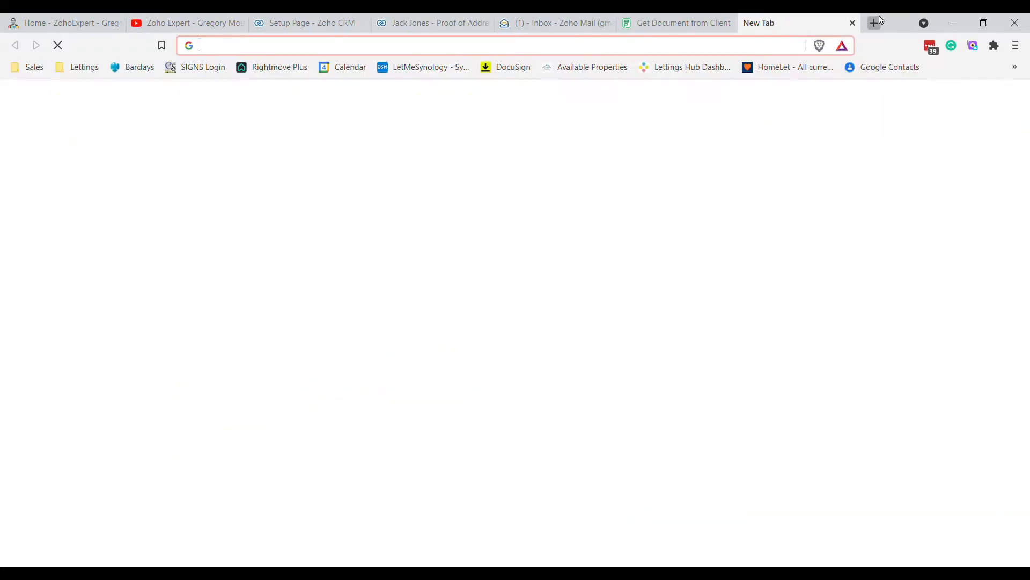
type("zp")
key("BackSpace")
type("oh")
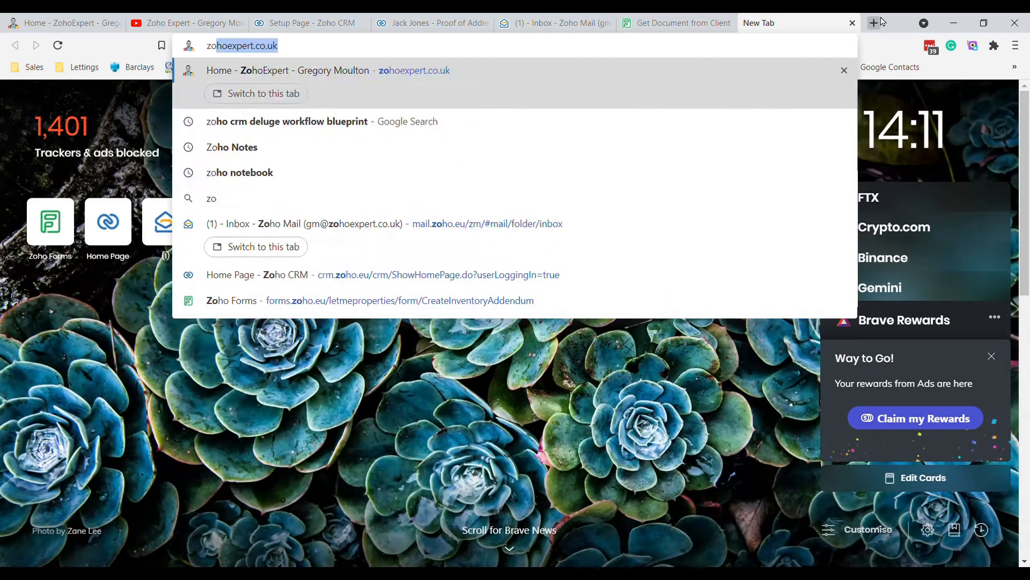
type("o flow")
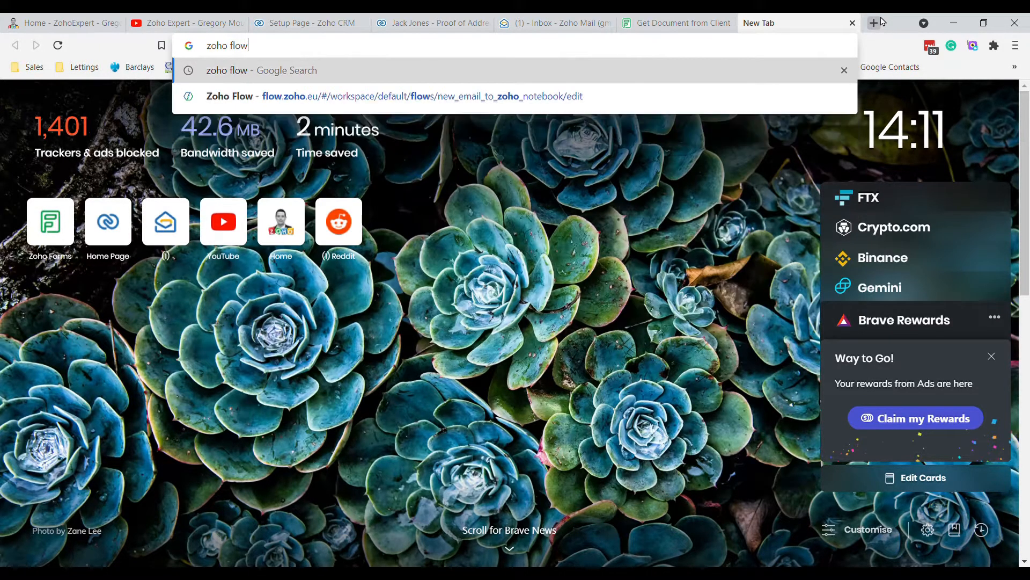
key("Down")
key("Return")
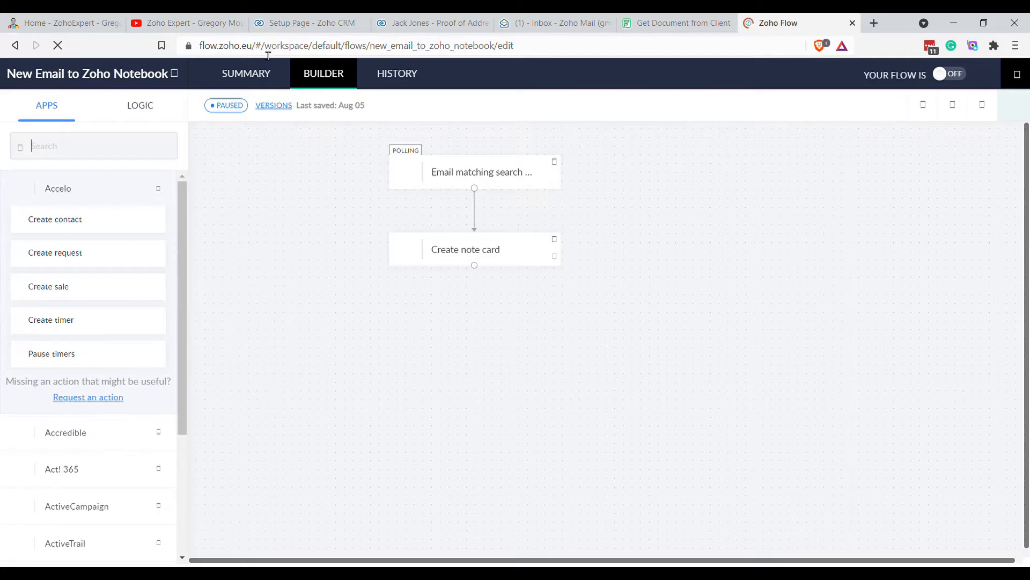
left_click_drag(263, 49, 590, 59)
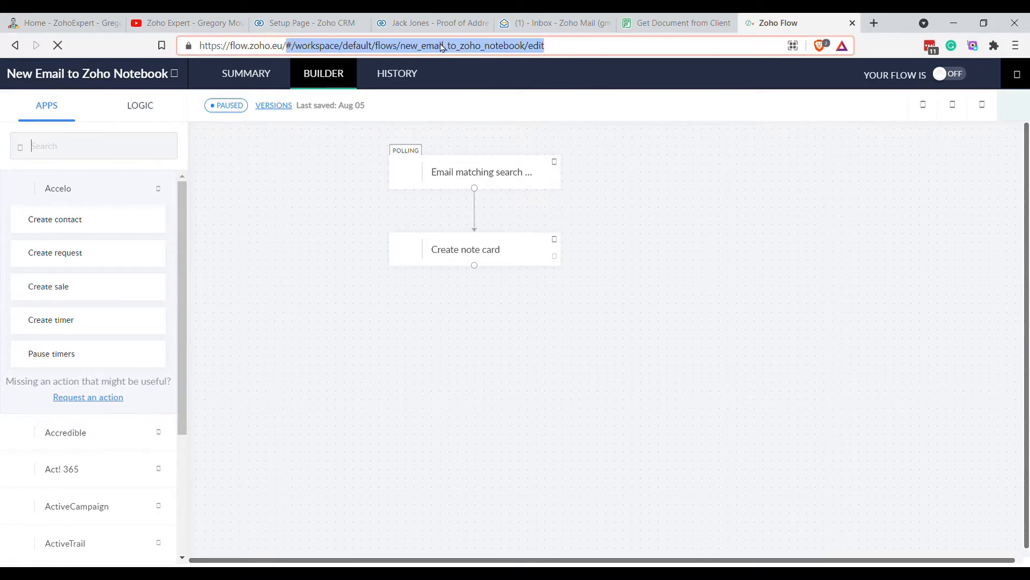
key("BackSpace")
key("Return")
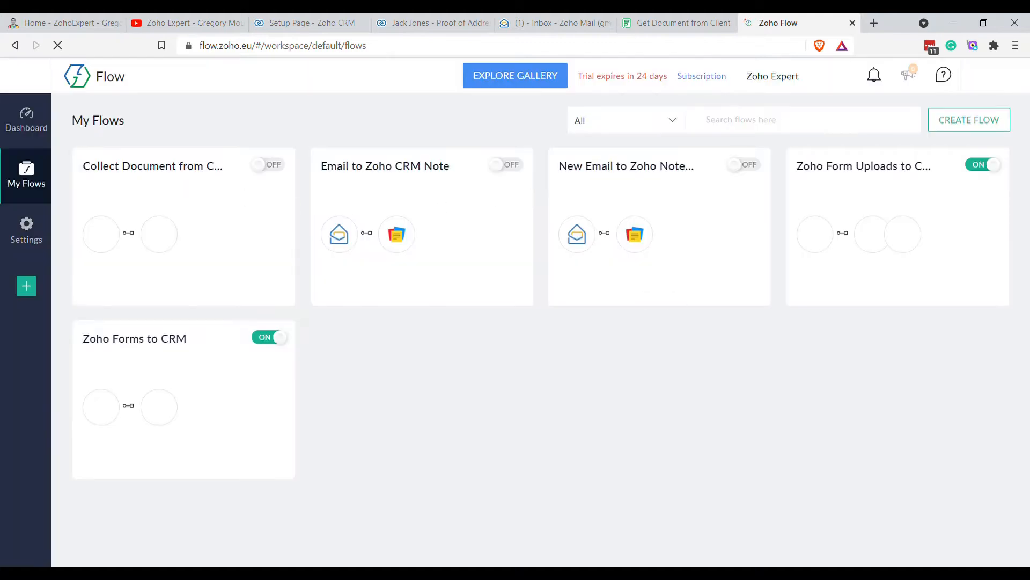
- Examine the error of the failed latest run in the "Zoho Form Uploads to CRM" flow's task history
left_click(893, 190)
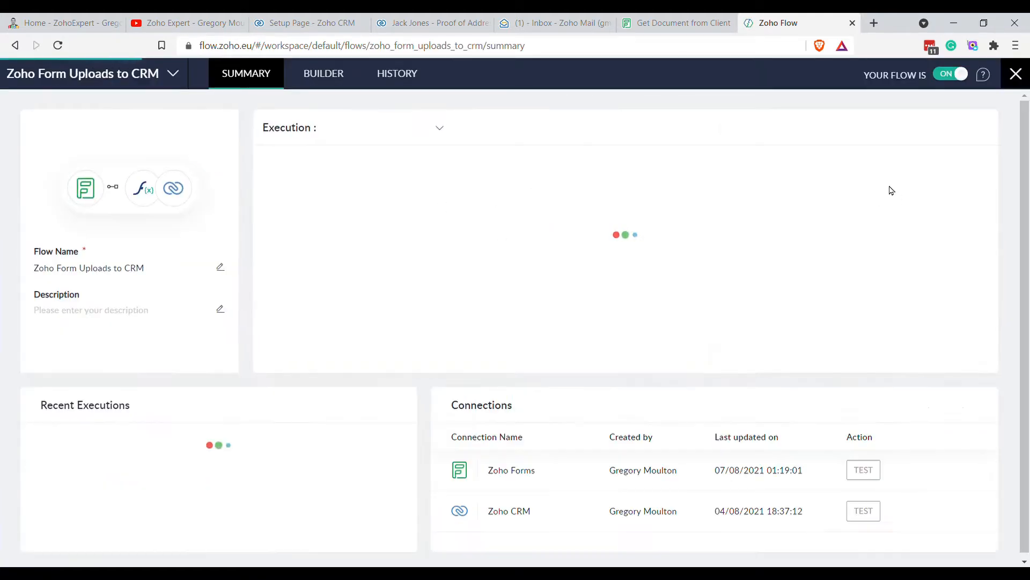
left_click(384, 72)
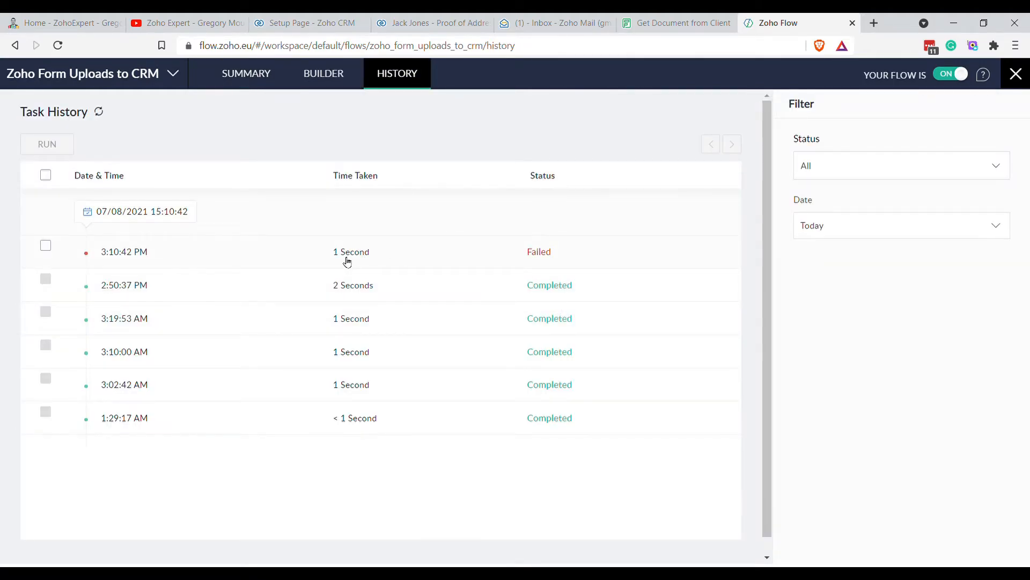
left_click(347, 262)
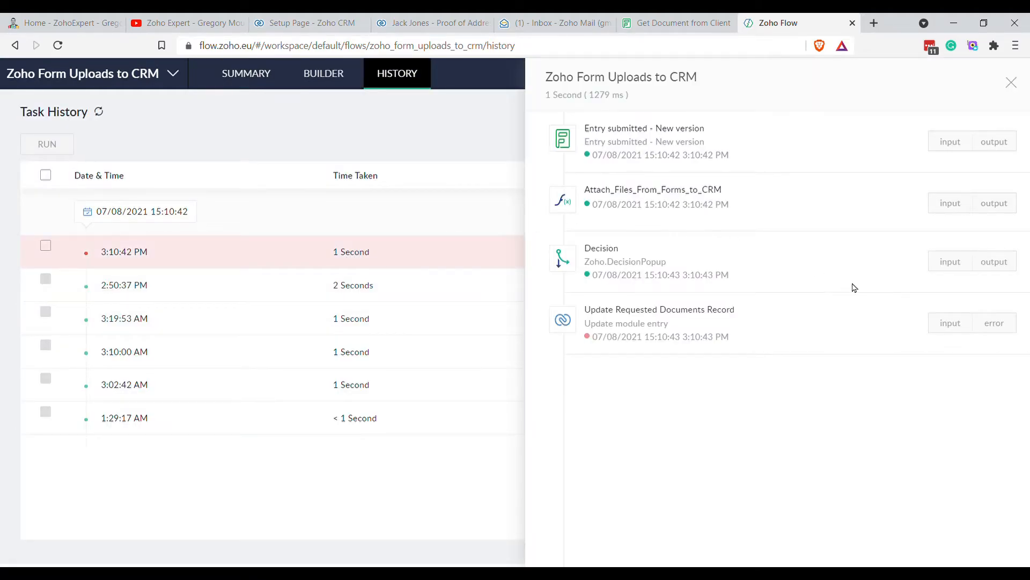
left_click(987, 322)
left_click_drag(782, 382, 927, 394)
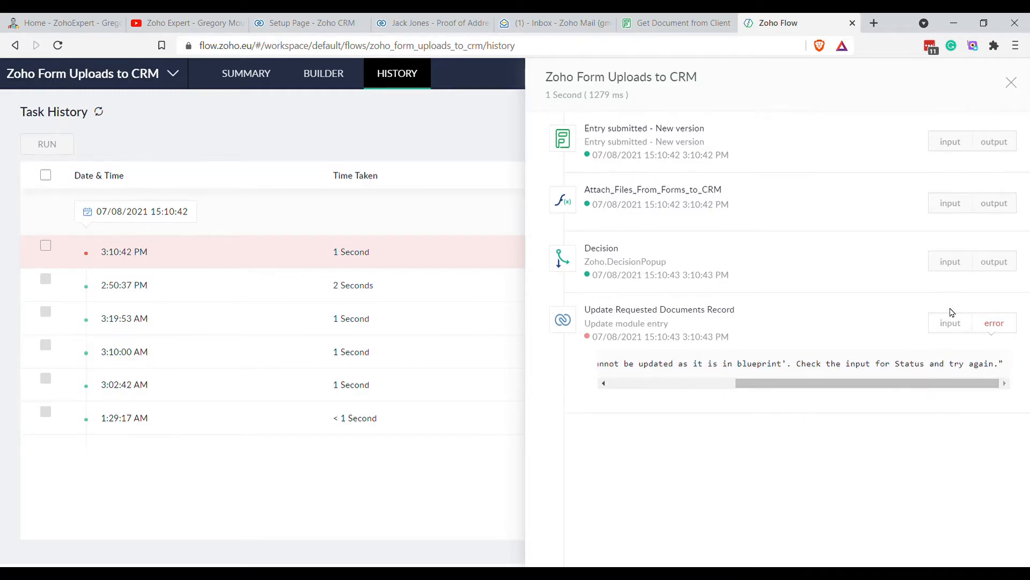
left_click(1012, 83)
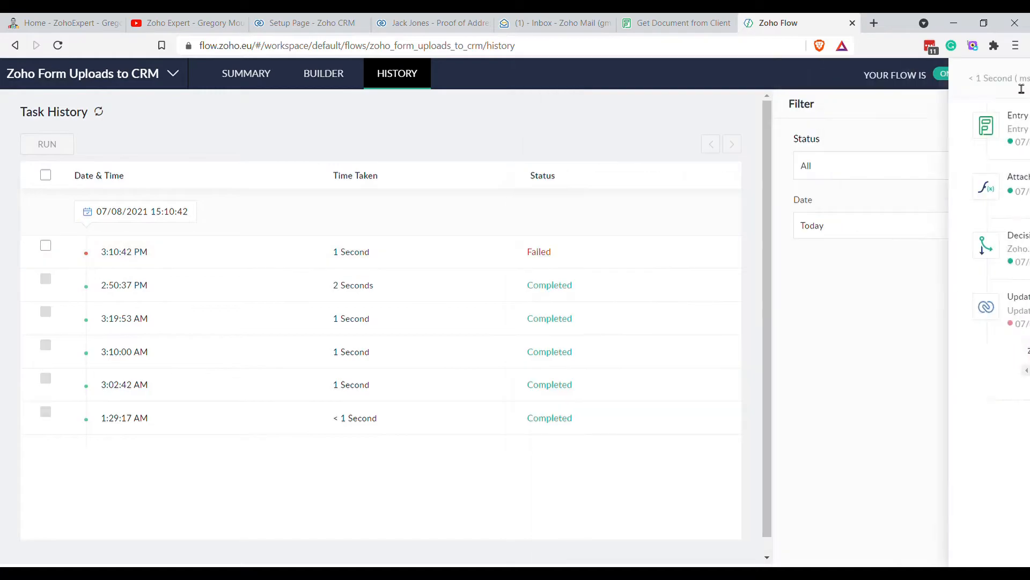
- Clear the Status value in the flow's "Update Requested Documents Record" action and save the action
left_click(316, 85)
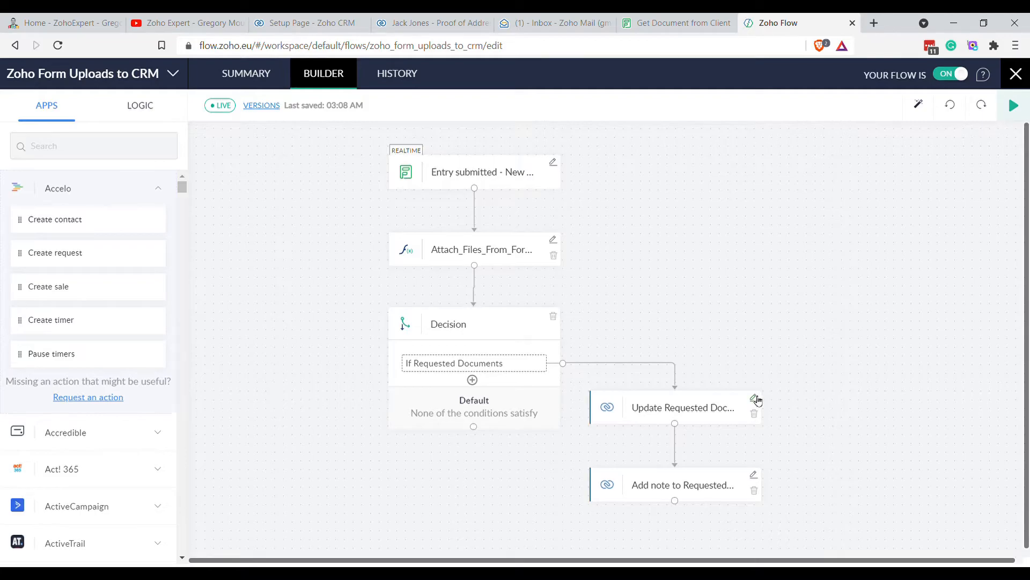
left_click(756, 399)
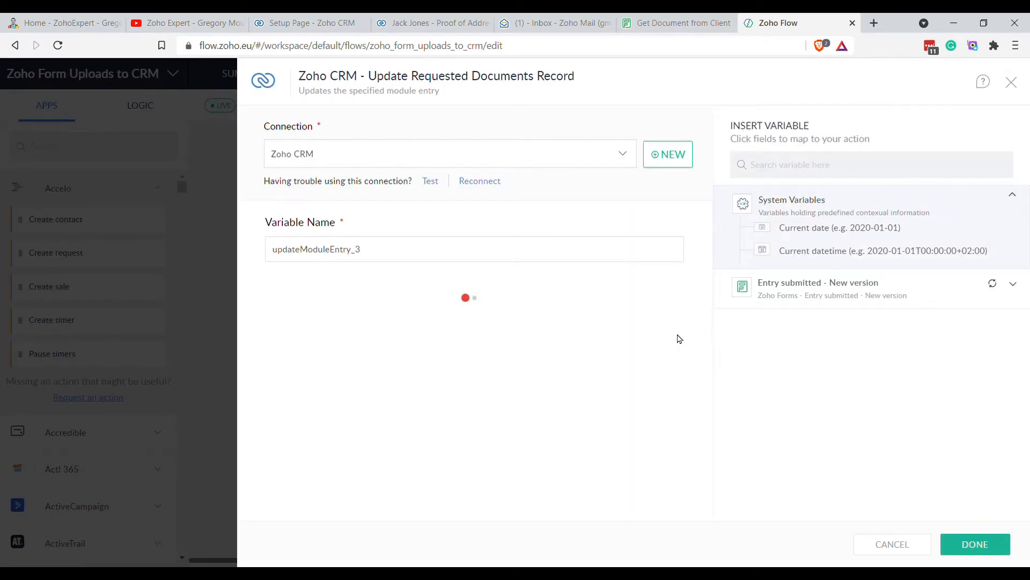
scroll(585, 328, "down", 8)
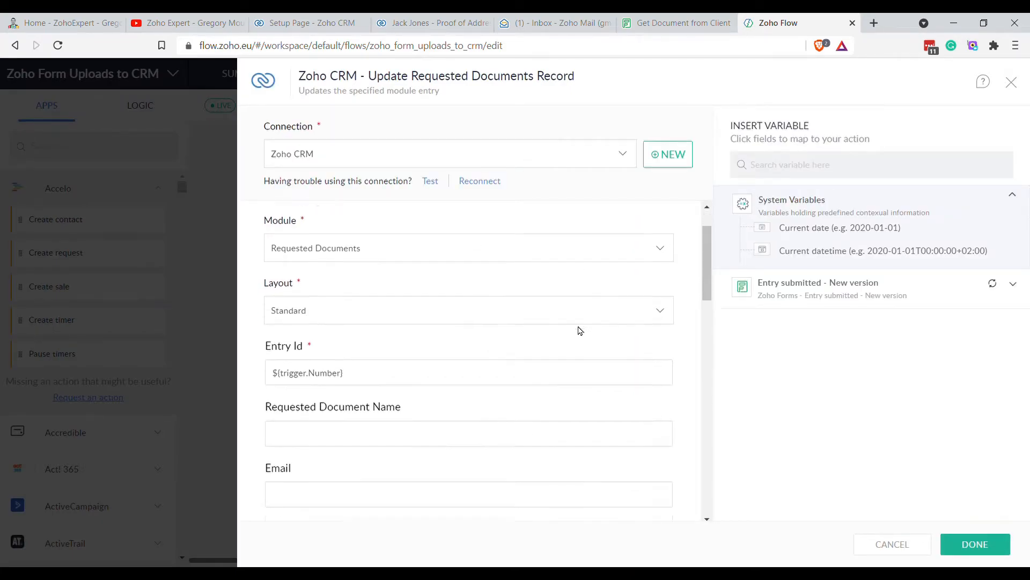
scroll(580, 330, "down", 3)
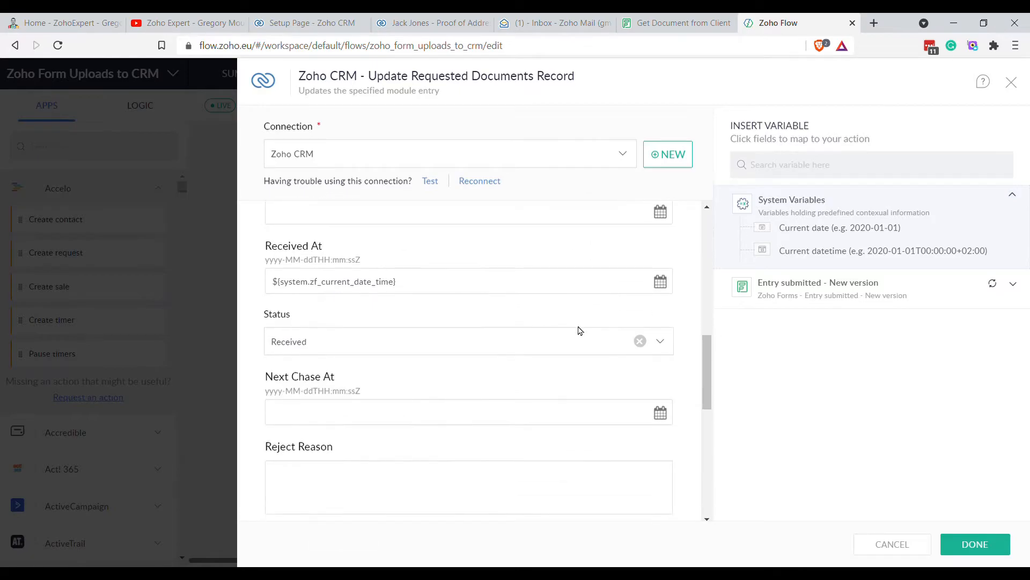
left_click(641, 341)
left_click(966, 544)
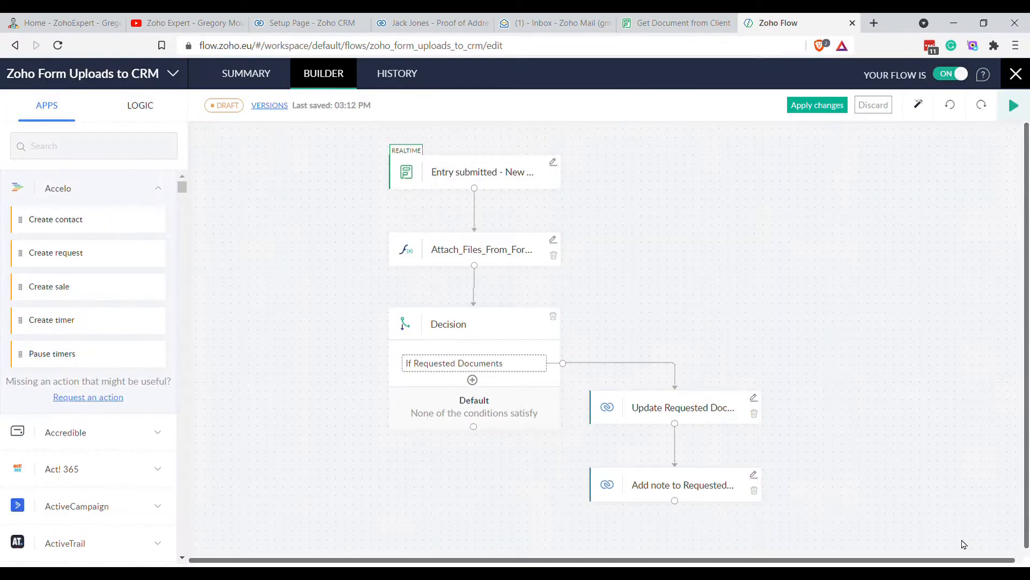
- Start a new custom function in the flow's logic elements and name it Move_Blueprint_Stage
left_click(146, 103)
left_click(133, 378)
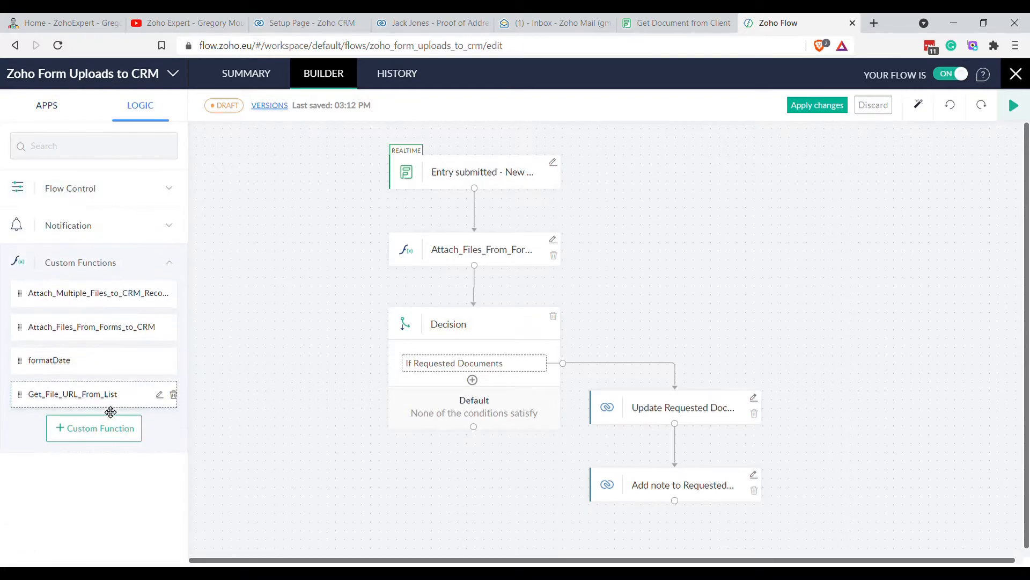
left_click(92, 431)
left_click(545, 199)
type("Move_B")
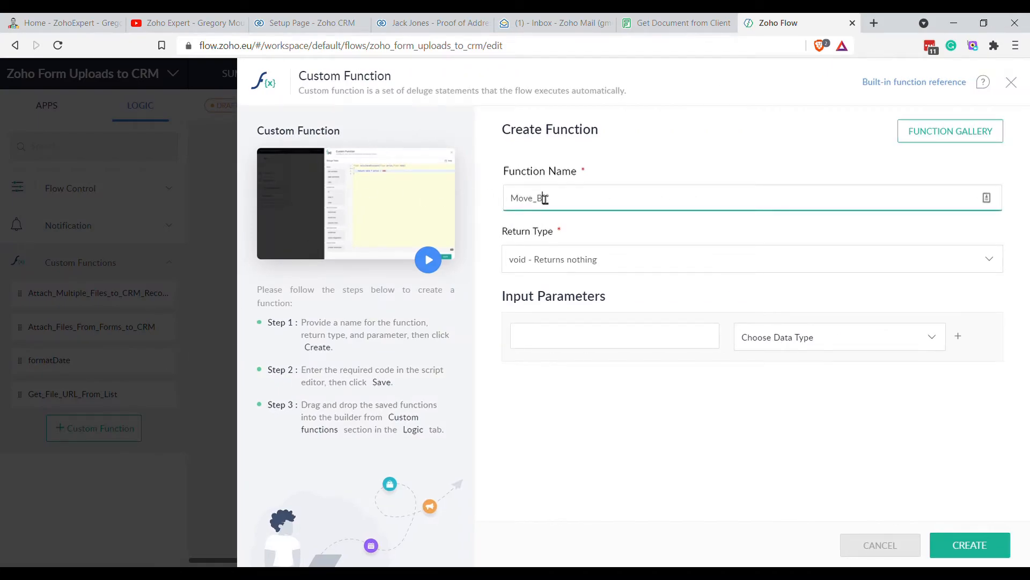
type("lueprint")
key("BackSpace")
type("_Stage")
- Add the input parameters Module_Name of type string and Record_ID of type int to the new function
left_click(584, 347)
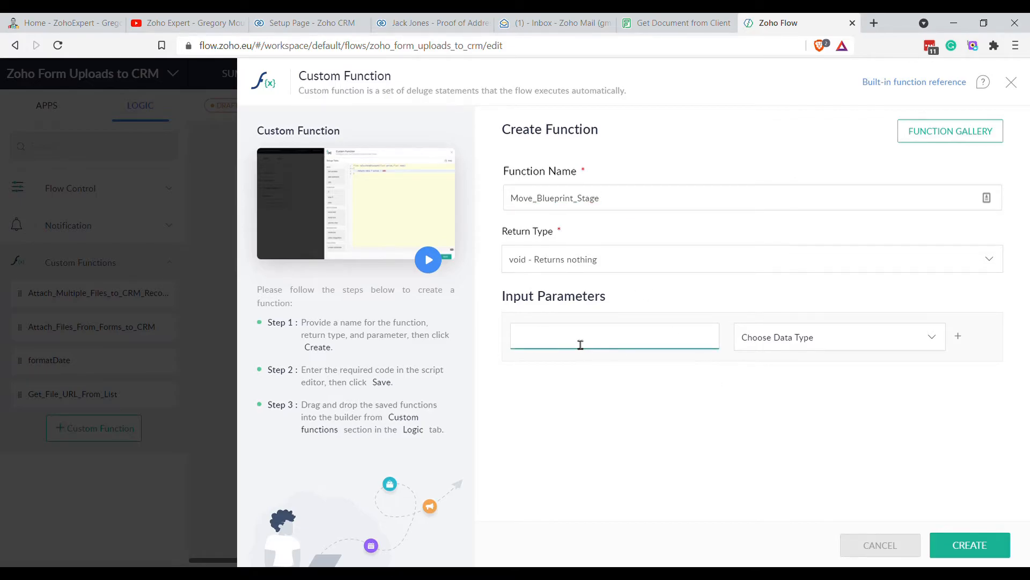
type("Module_Name")
left_click(753, 337)
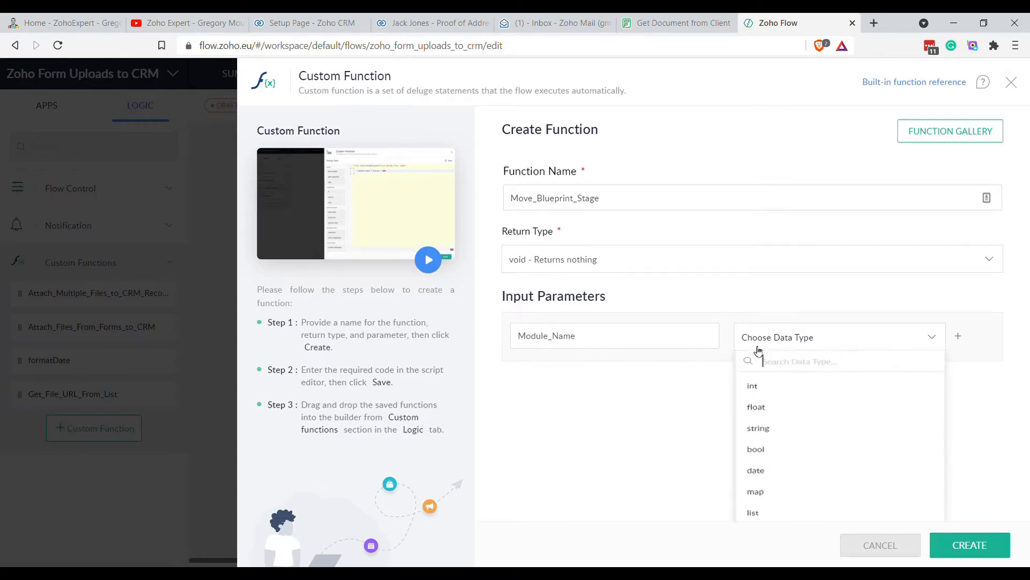
left_click(778, 447)
left_click(959, 337)
left_click(619, 391)
type("Record_ID")
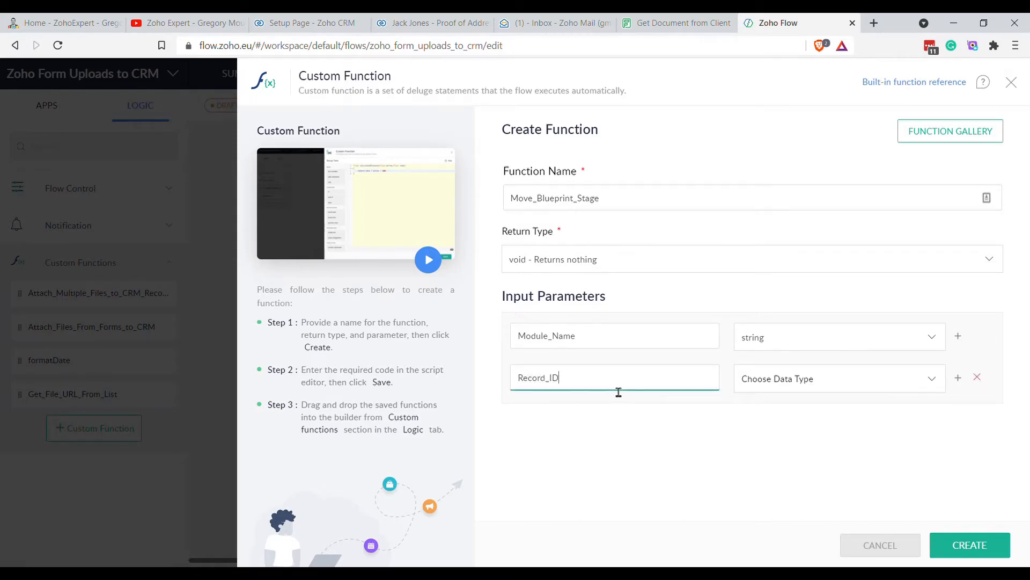
left_click(885, 386)
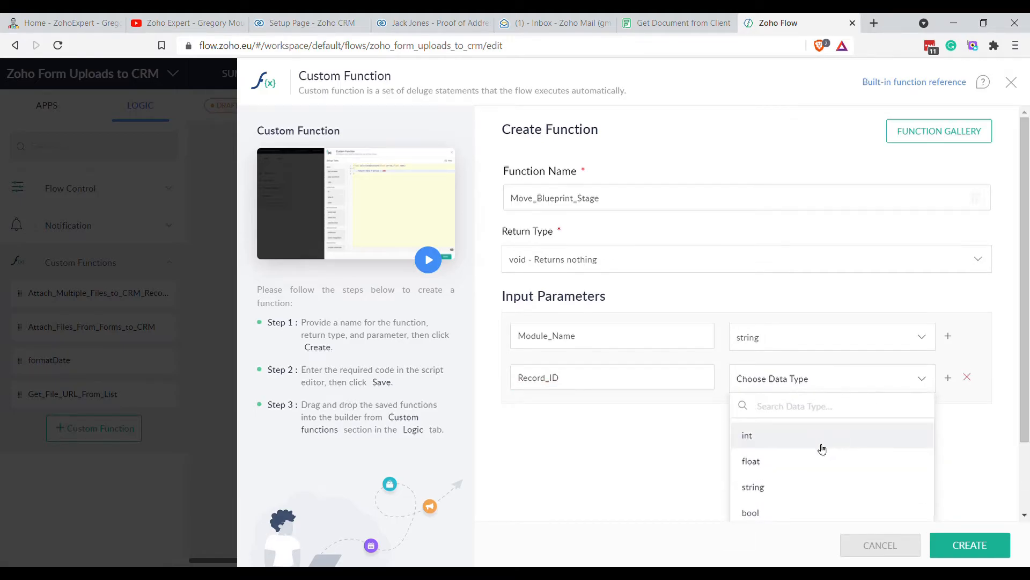
left_click(821, 445)
- Add the string input parameters New_Stage_Name and Transition_Name, and create the function
left_click(958, 378)
left_click(615, 421)
type("New_Stage")
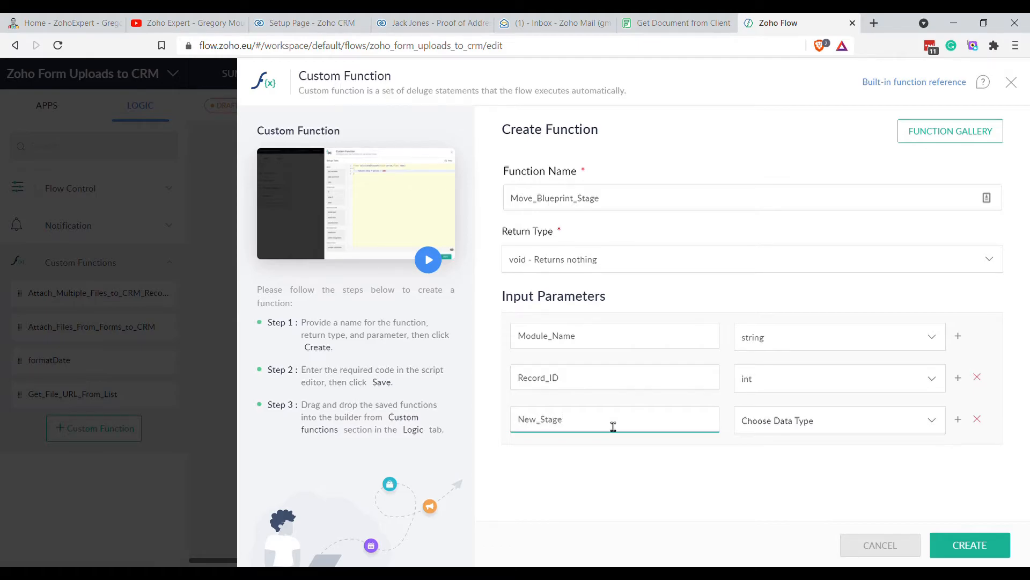
type("_Name")
left_click(751, 426)
scroll(776, 499, "down", 3)
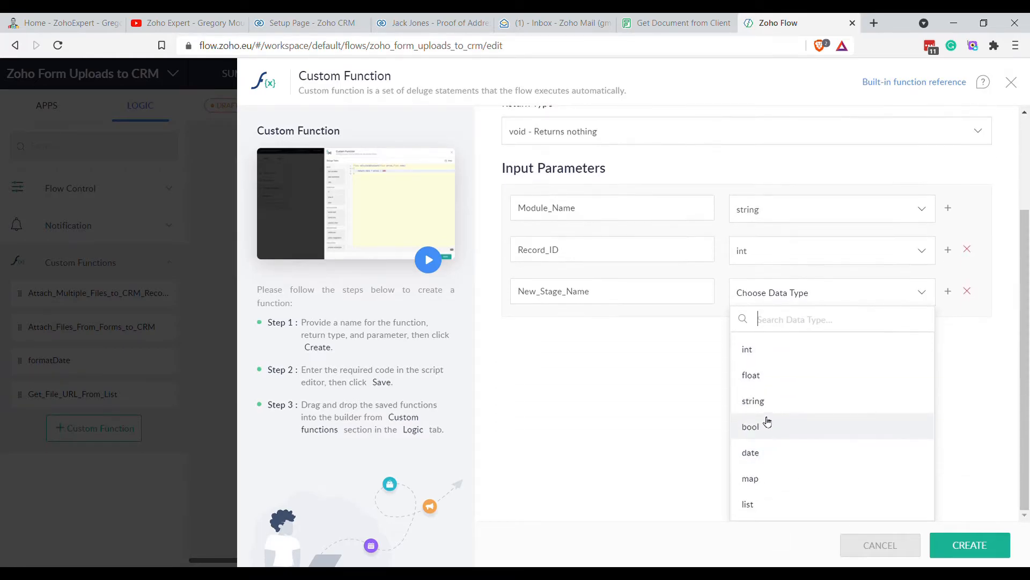
left_click(776, 400)
left_click(578, 465)
type("Transition_Name")
left_click(781, 463)
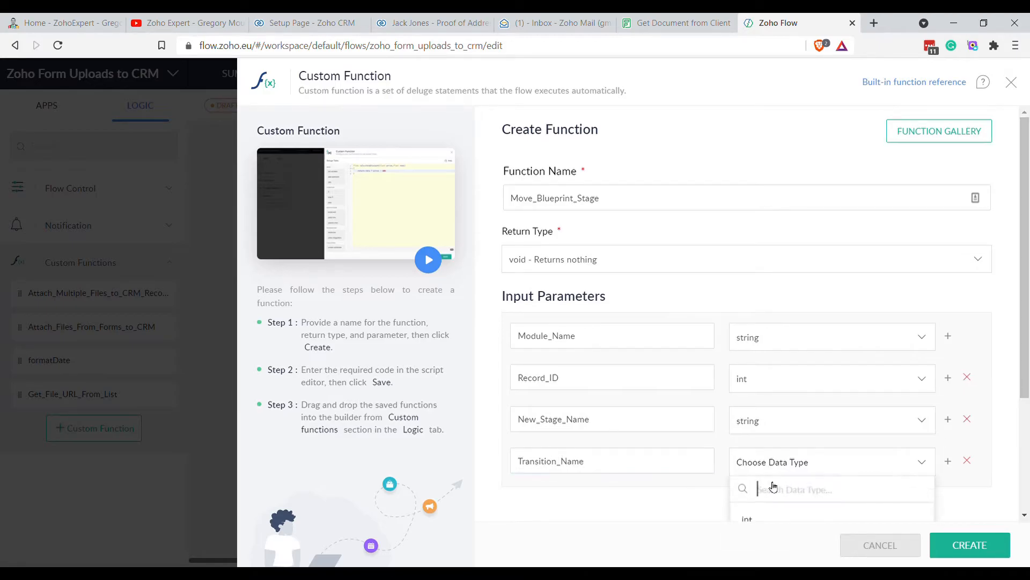
left_click(773, 396)
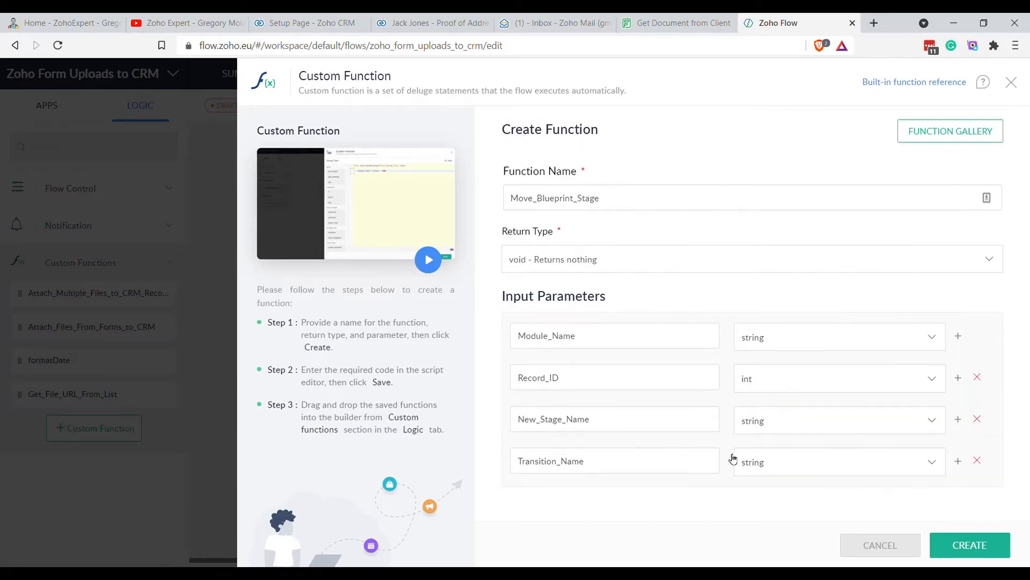
left_click(989, 551)
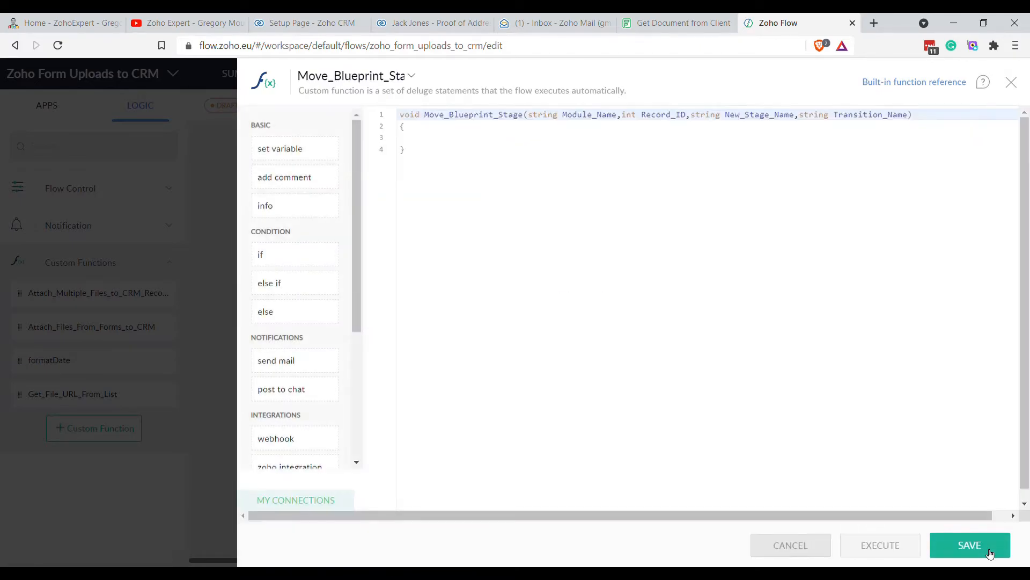
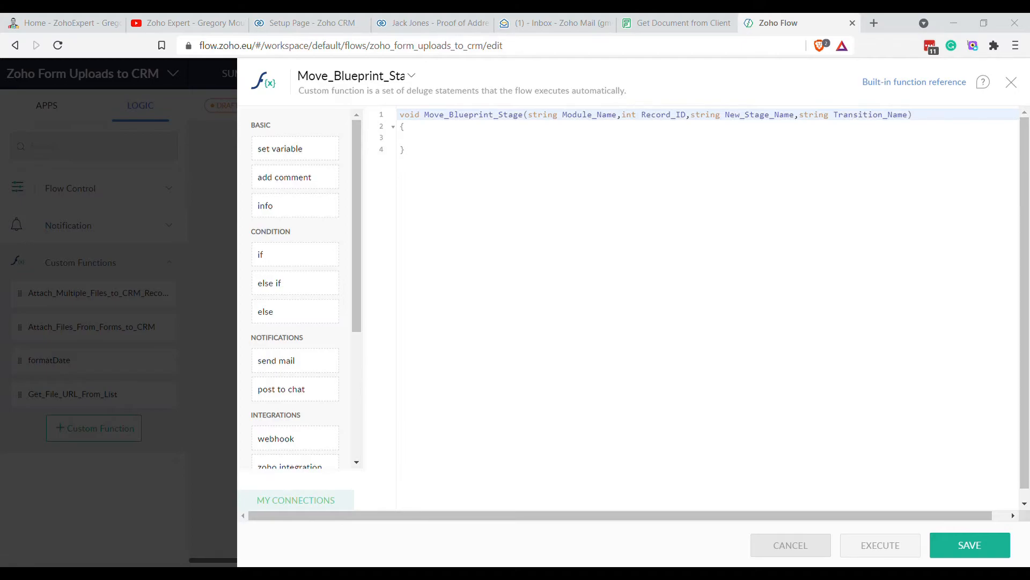
- Replace the whole function code with the Update_Blueprint_Stage script that builds Blueprint_Update_URL from its parameters, calls it with getUrl and returns the response
left_click(459, 131)
key("ctrl+a")
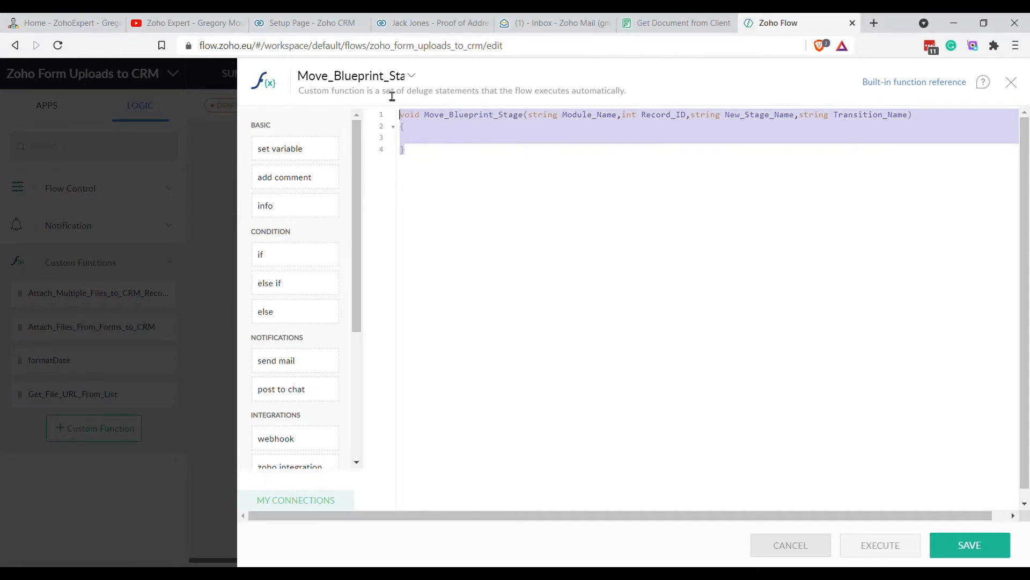
type("string Update_Blueprint_Stage(string Module, int Record_ID, string New_Stage, string Blueprint_Stage_Name, string Transition_Name) { Blueprint_Update_URL = \"\"; Blueprint_Update_URL = Blueprint_Update_URL + \"&Module=\" + Module; Blueprint_Update_URL = Blueprint_Update_URL + \"&Name_of_Stage_Status_etc_in_Record=\" + Blueprint_Stage_Name; Blueprint_Update_URL = Blueprint_Update_URL + \"&New_Stage=\" + New_Stage; Blueprint_Update_URL = Blueprint_Update_URL + \"&Record_ID=\" + Record_ID; Blueprint_Update_URL = Blueprint_Update_URL + \"&Transition_Name=\" + Transition_Name; Blueprint_Update_URL_Response = getUrl(Blueprint_Update_URL); return Blueprint_Update_URL_Response; }")
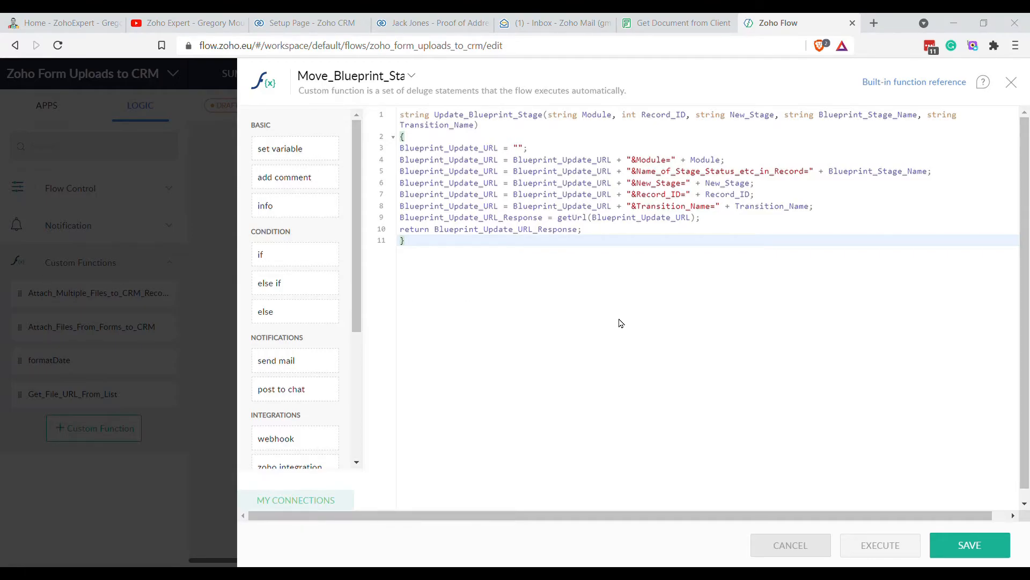
left_click(518, 150)
left_click(678, 368)
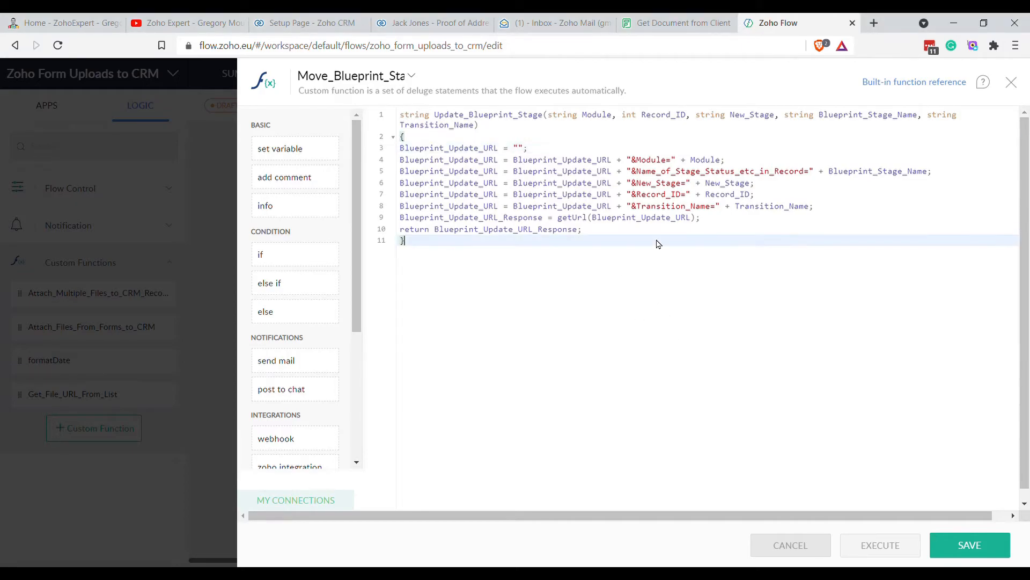
- Indent the script's body lines, from the Blueprint_Update_URL assignment through the return statement, by one level
left_click_drag(601, 230, 374, 152)
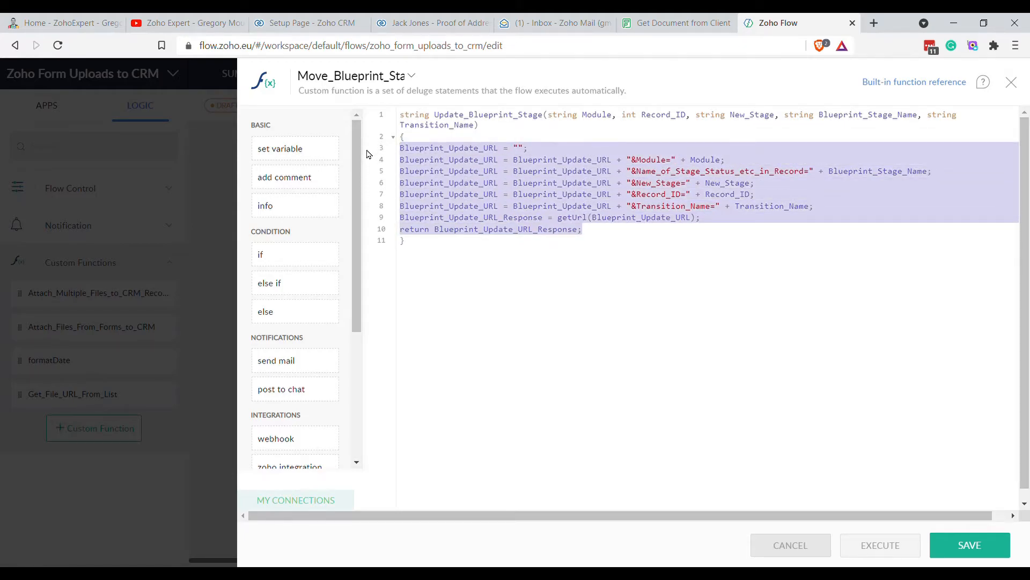
key("Tab")
left_click(567, 302)
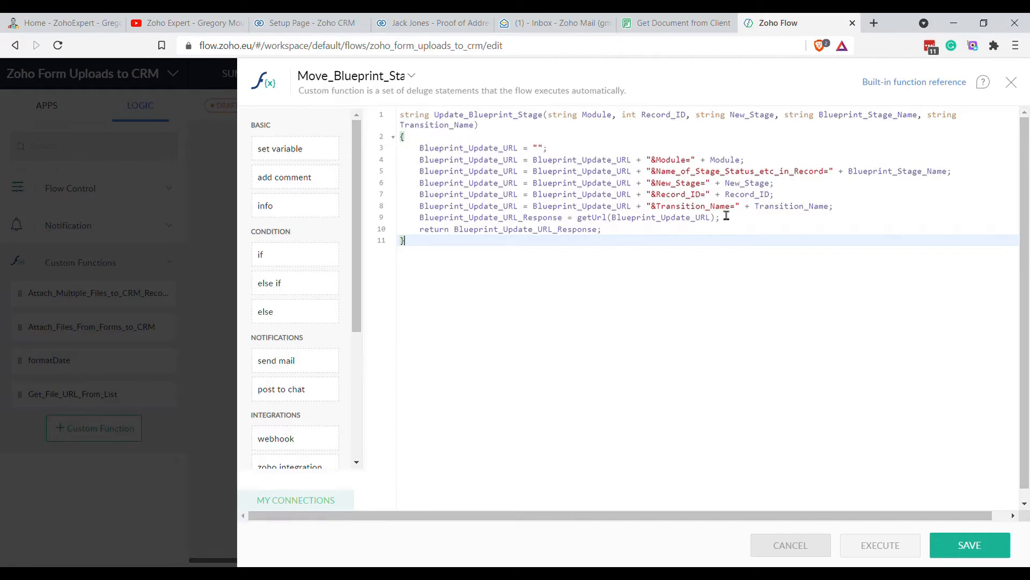
- Switch to the Zoho CRM setup page and open the developer space's functions list
left_click(283, 28)
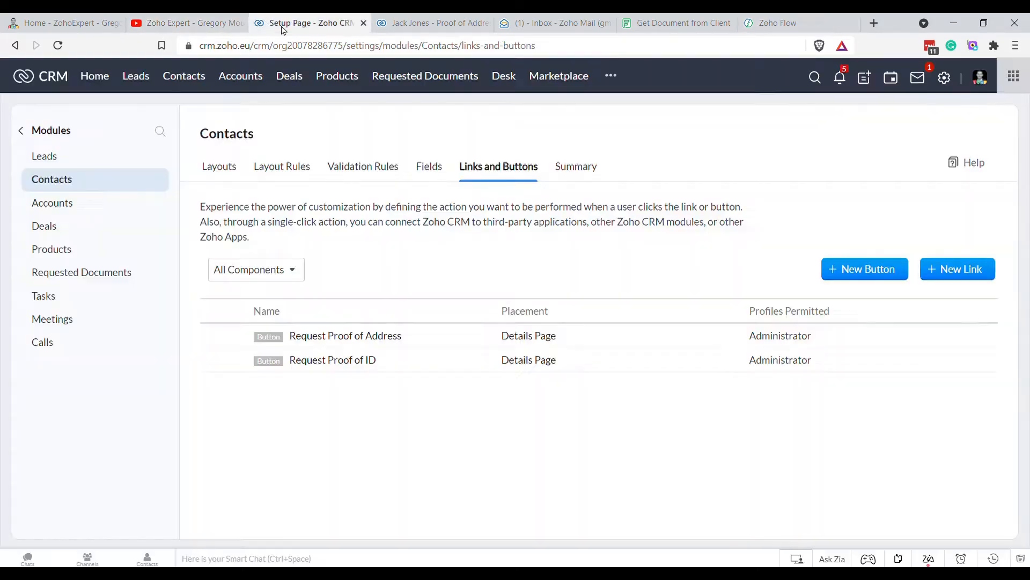
left_click(956, 79)
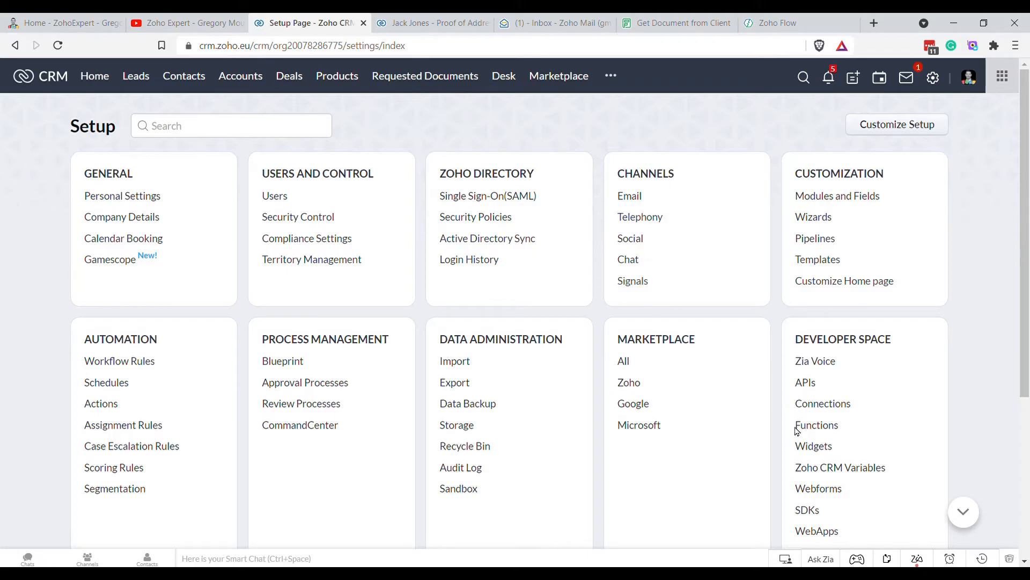
left_click(823, 426)
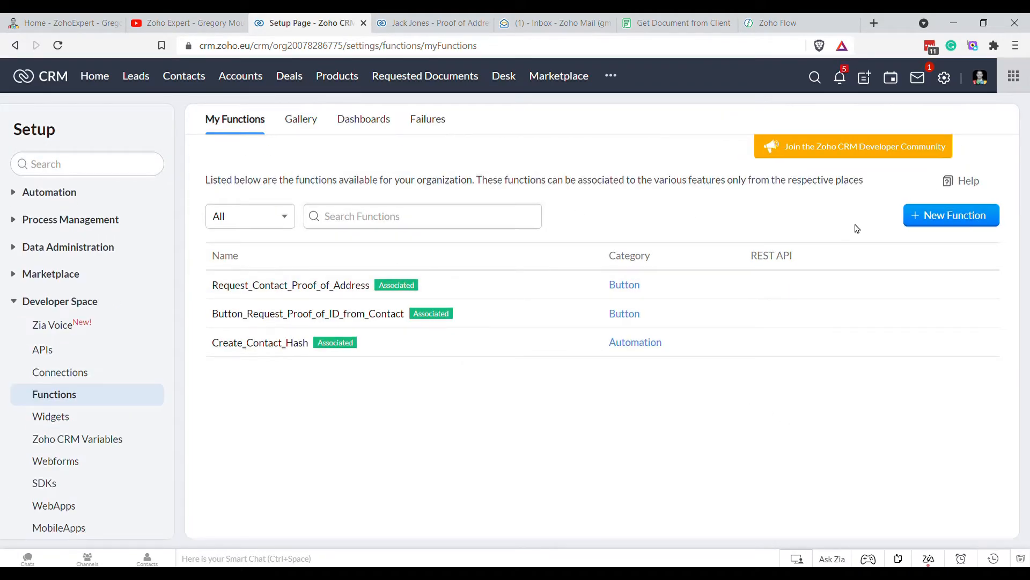
- Create a Standalone function with Update_Blueprint_Stage as both function name and display name
left_click(947, 215)
left_click(526, 257)
scroll(524, 322, "down", 2)
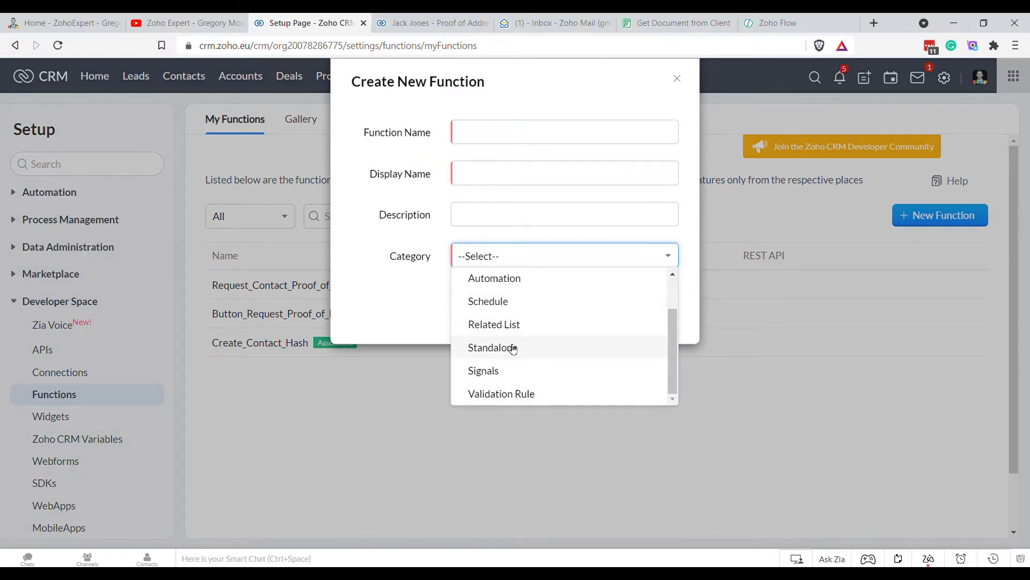
left_click(509, 348)
left_click(488, 125)
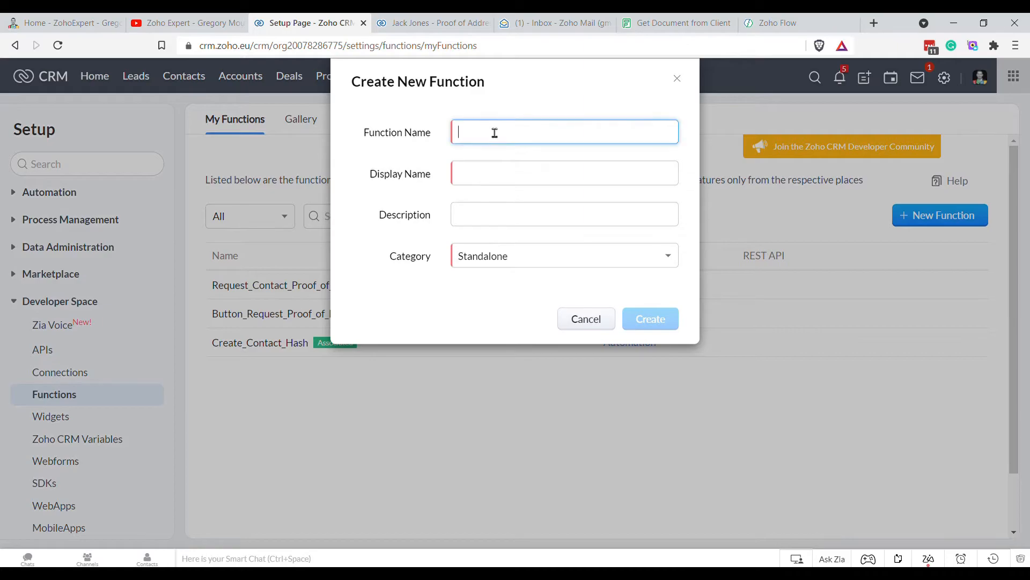
type("Update_Blueprint_Stage")
key("Tab")
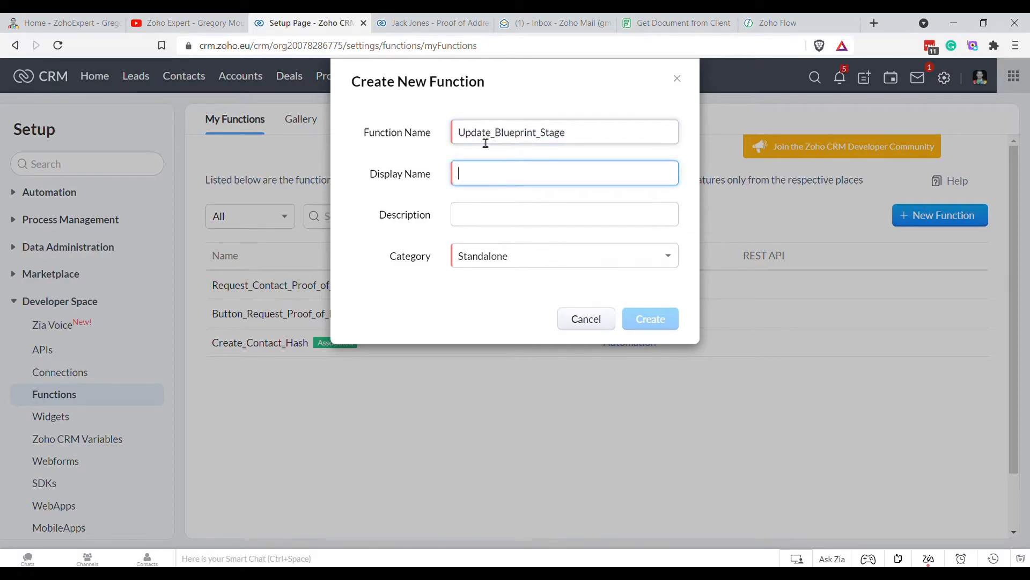
double_click(486, 143)
key("ctrl+c")
left_click(481, 161)
key("ctrl+v")
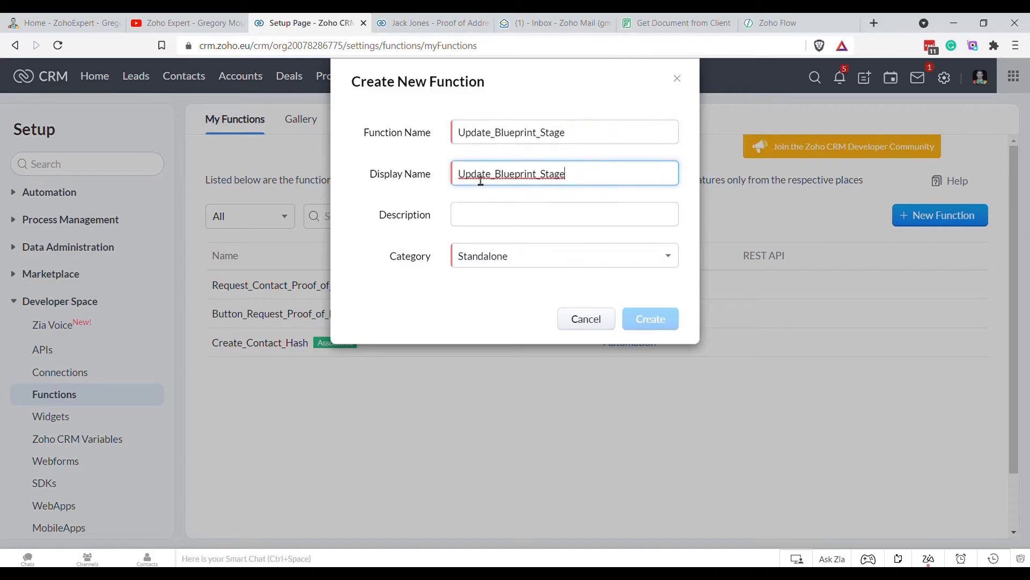
left_click(644, 320)
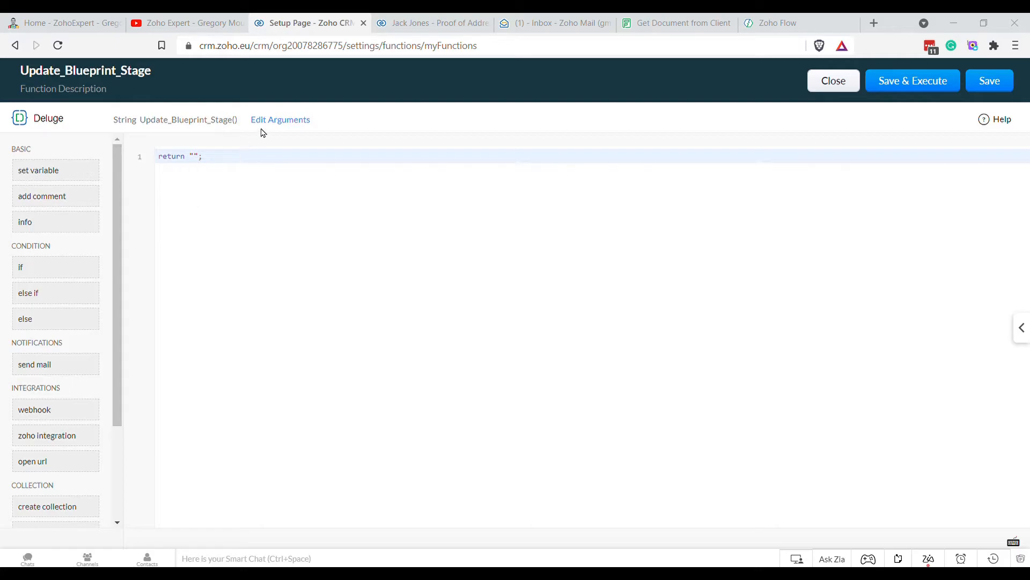
- Edit the function's arguments and add New_Stage and Module, both of type string
left_click(279, 121)
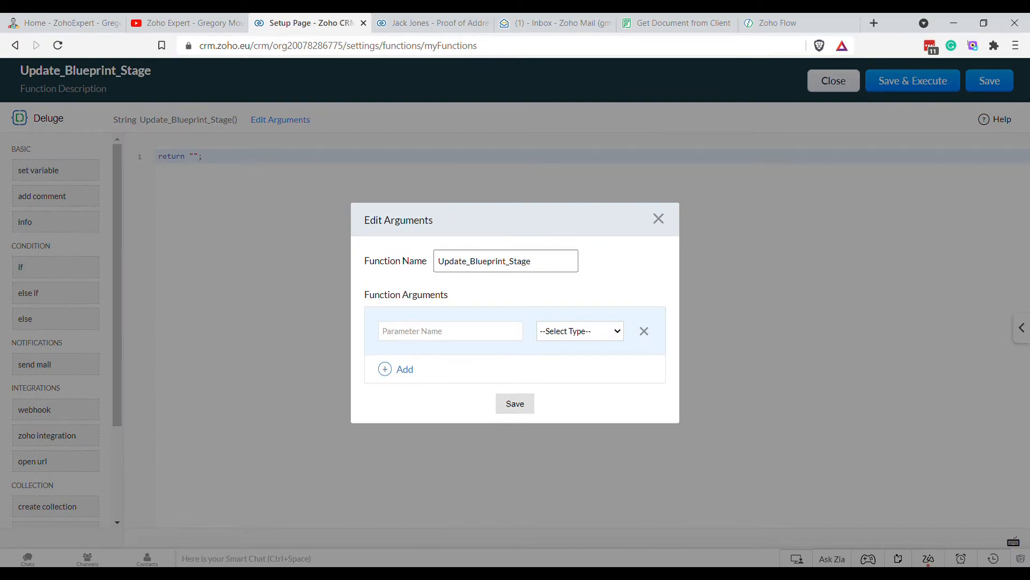
left_click(451, 331)
key("ctrl+v")
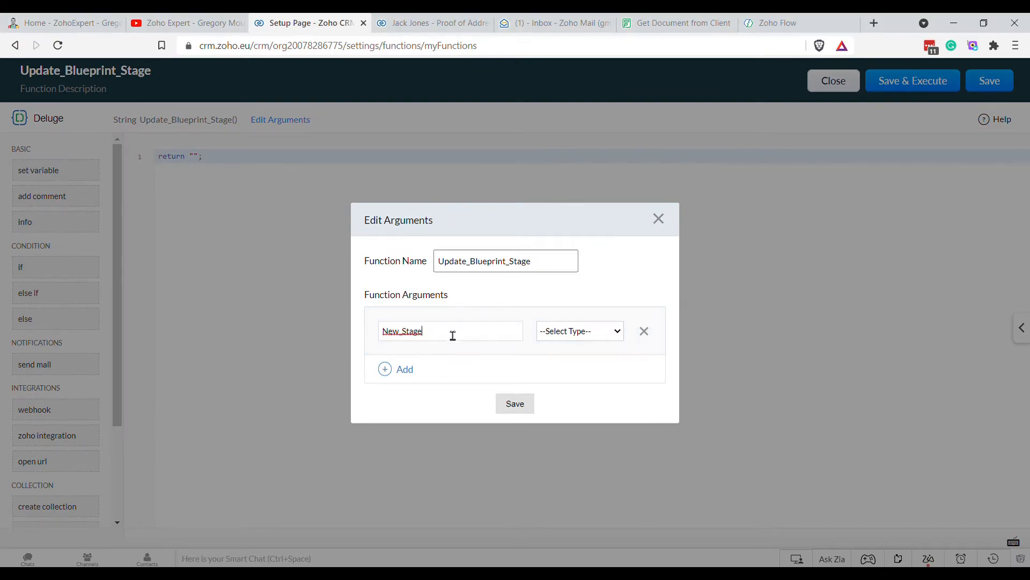
left_click(578, 383)
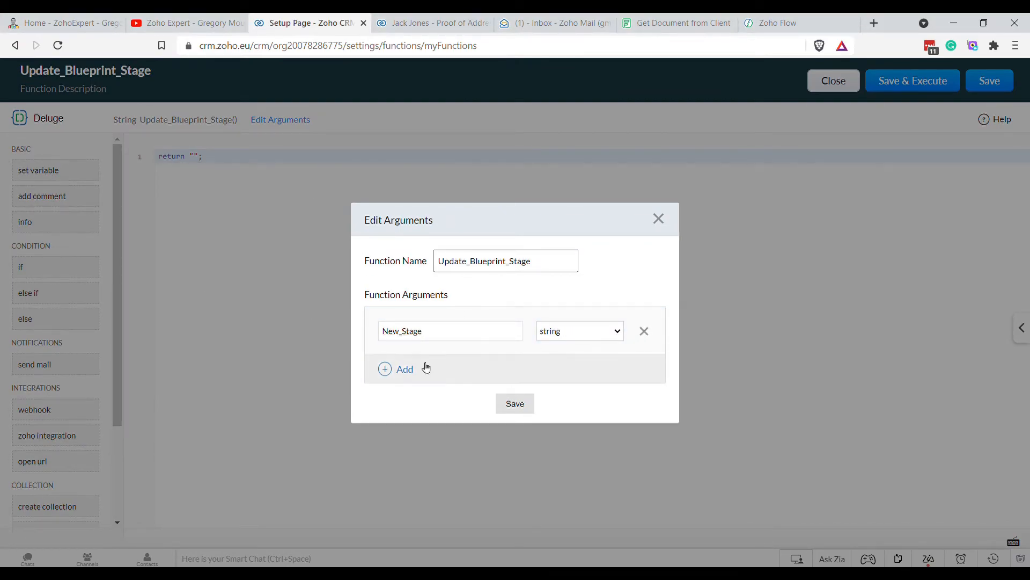
left_click(404, 369)
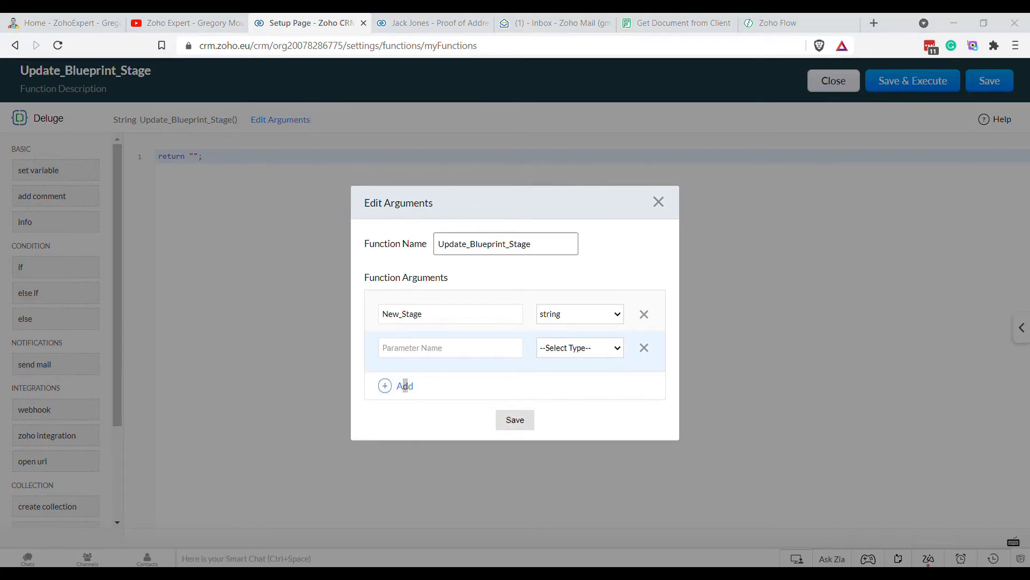
left_click(430, 354)
key("ctrl+v")
left_click(569, 352)
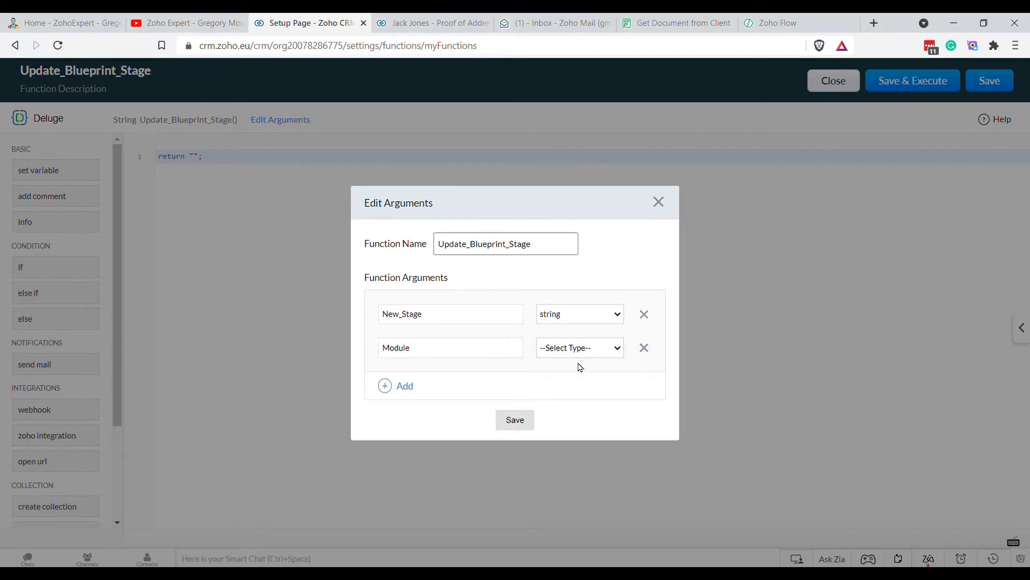
left_click(570, 391)
- Add the arguments Record_ID of type int and Param1Name of type string
left_click(404, 384)
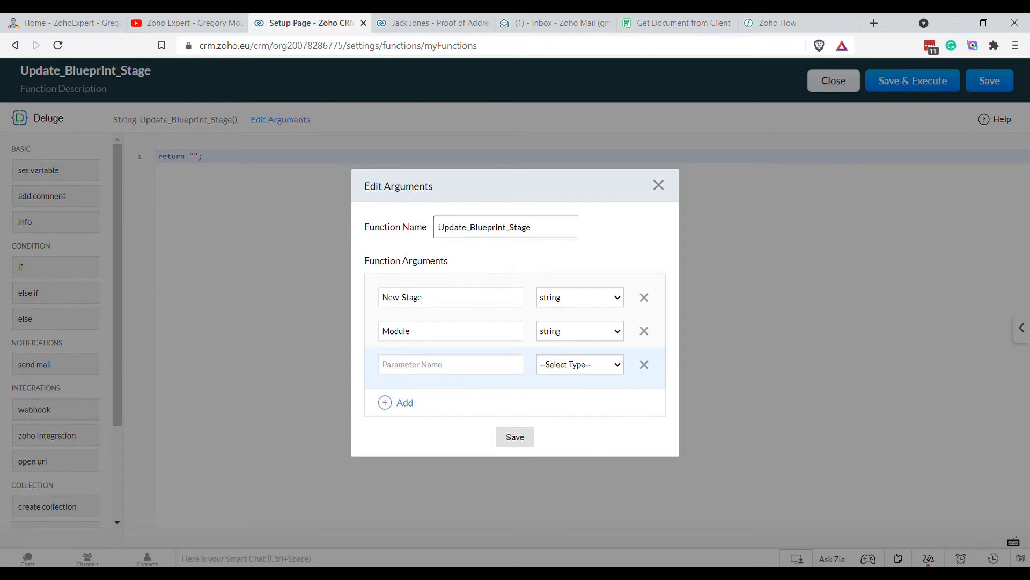
left_click(430, 368)
key("ctrl+v")
left_click(567, 401)
left_click(408, 404)
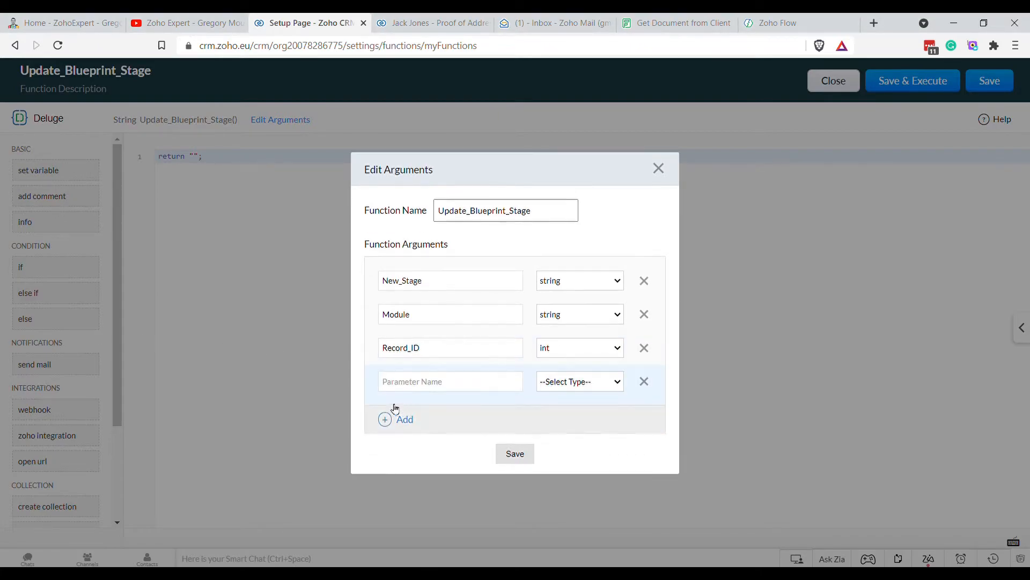
left_click(412, 382)
key("ctrl+v")
left_click(578, 427)
- Add the arguments Param1Vaule and Transition_Name to the function, both of type string
left_click(401, 419)
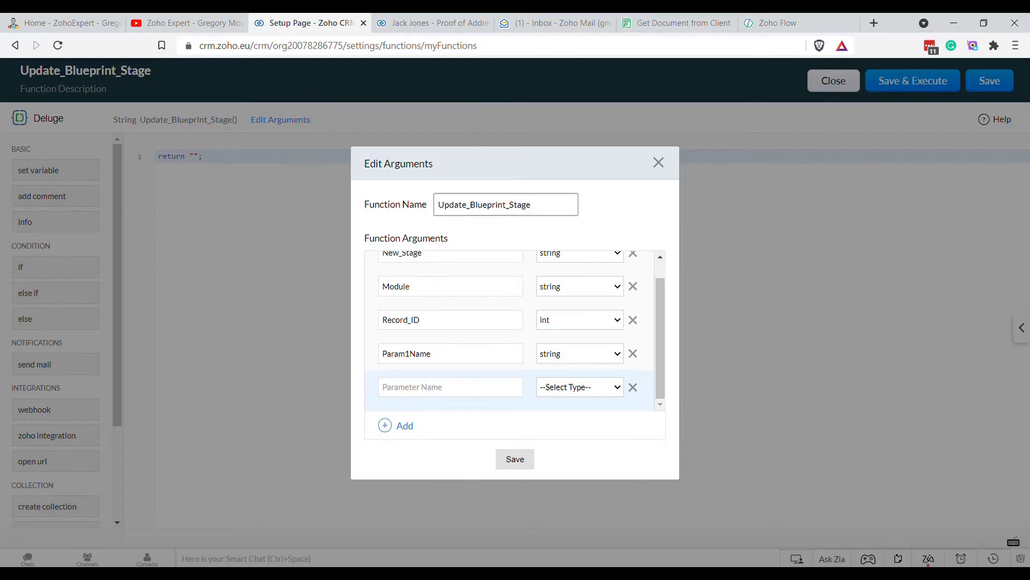
left_click(395, 379)
key("ctrl+v")
left_click(569, 389)
left_click(564, 434)
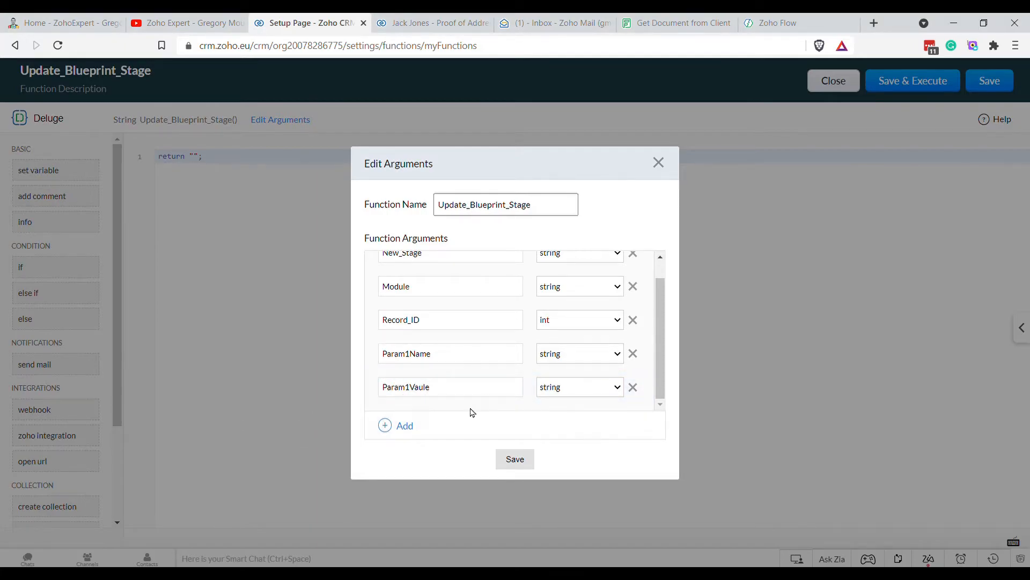
left_click(404, 426)
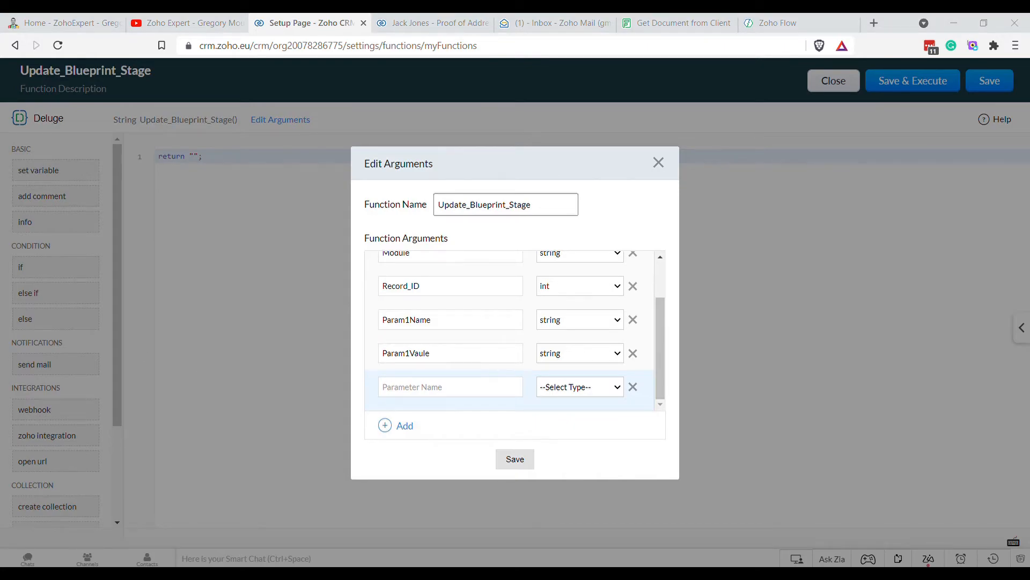
left_click(436, 396)
key("ctrl+v")
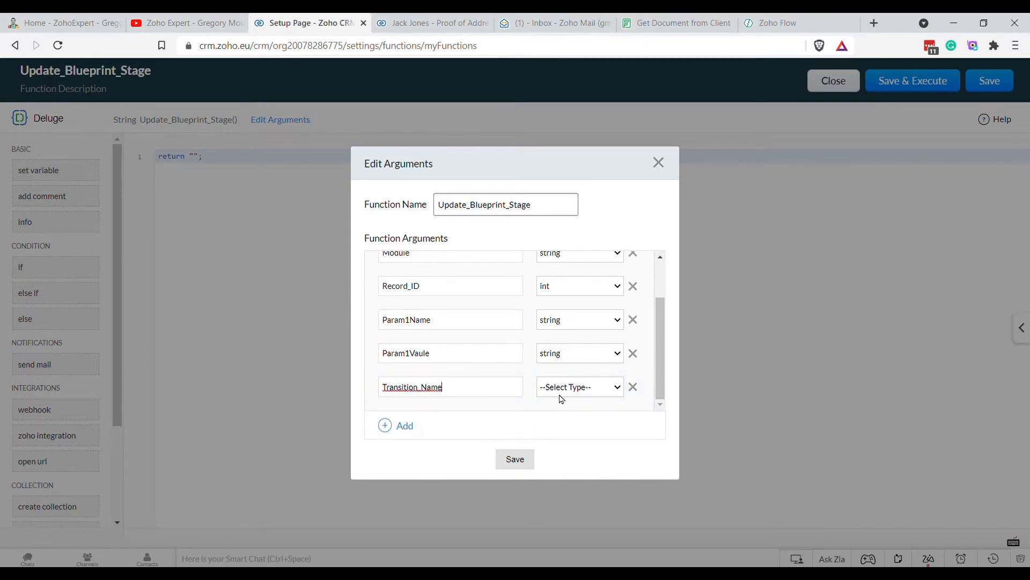
left_click(563, 433)
- Add the argument Name_of_Stage_Status_etc_in_Record of type string and save the function's arguments
left_click(403, 425)
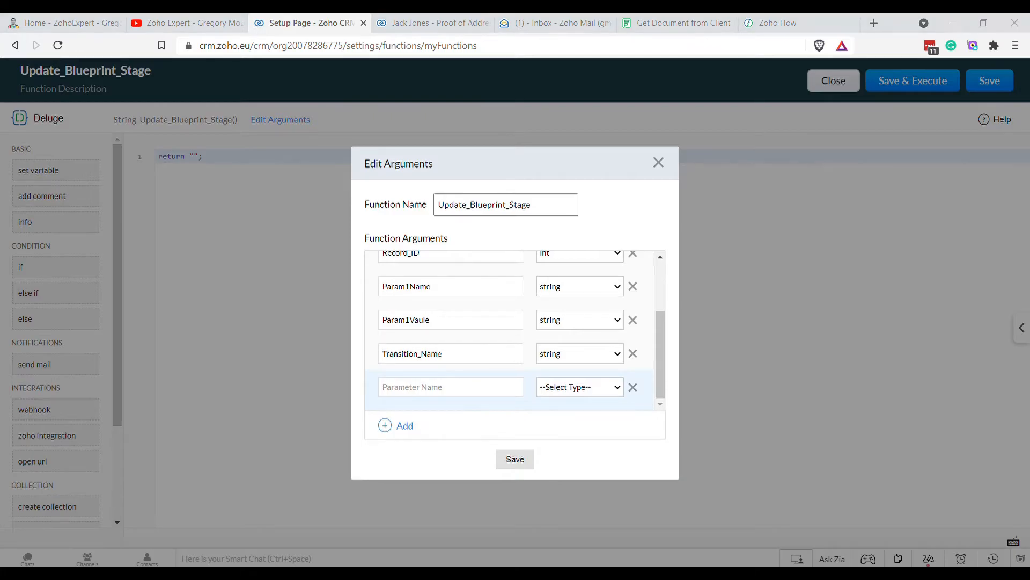
left_click(432, 395)
key("ctrl+v")
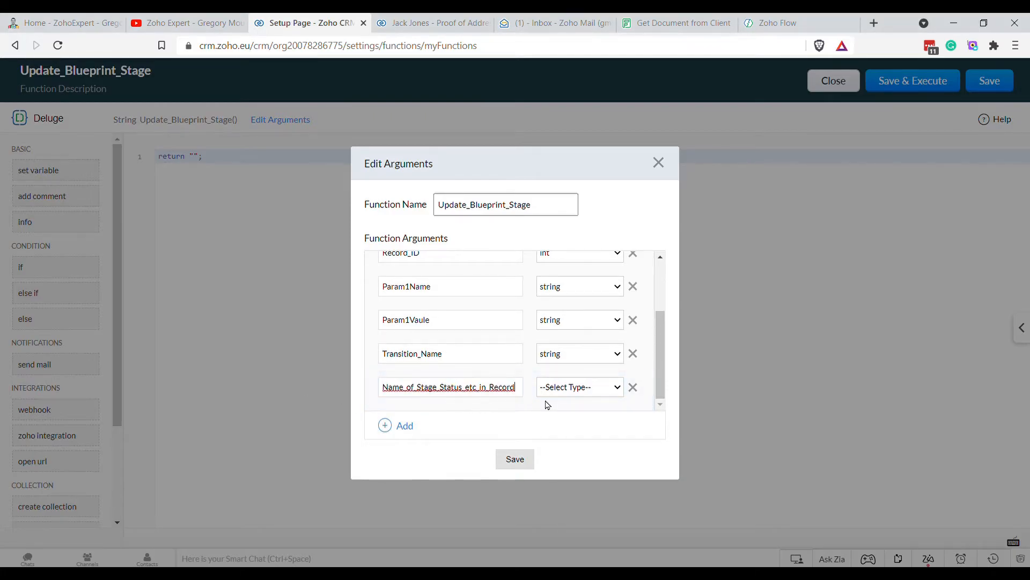
left_click(562, 437)
left_click(516, 458)
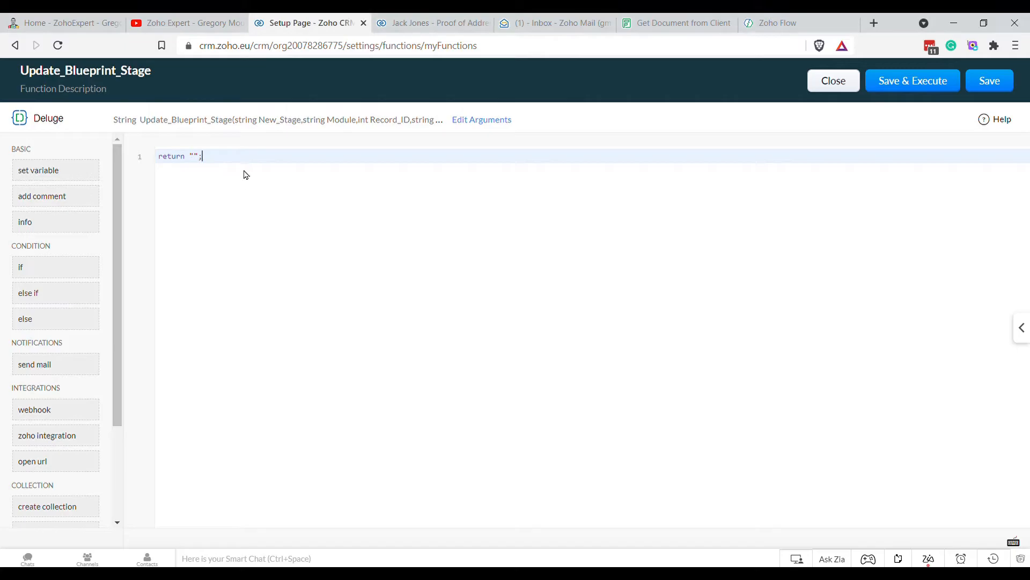
- Replace the default return value with the copied blueprint-update script ending in return "Record Moved to Next Stage in the Blueprint"
key("ctrl+shift+Left")
key("ctrl+shift+Left")
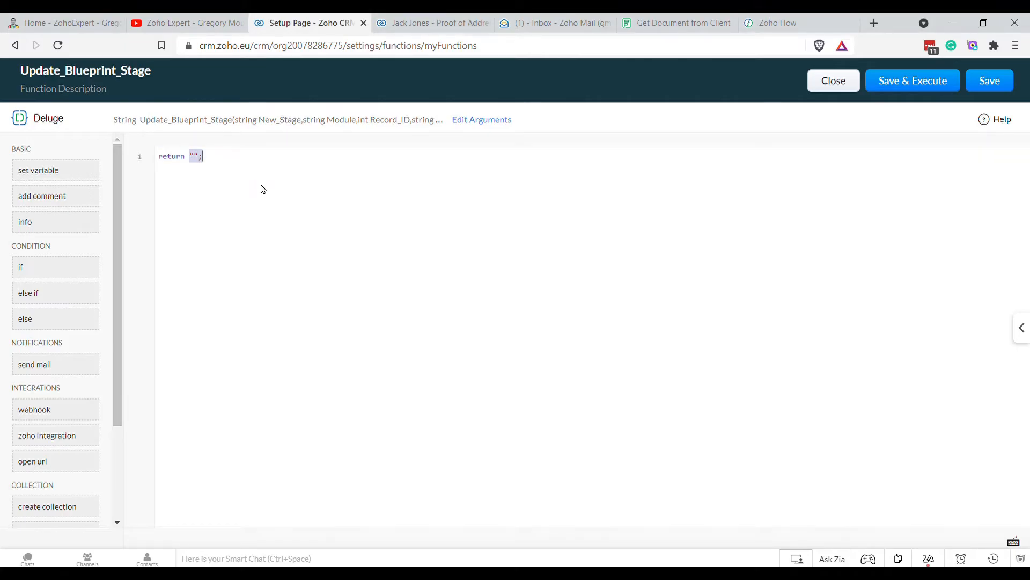
key("ctrl+v")
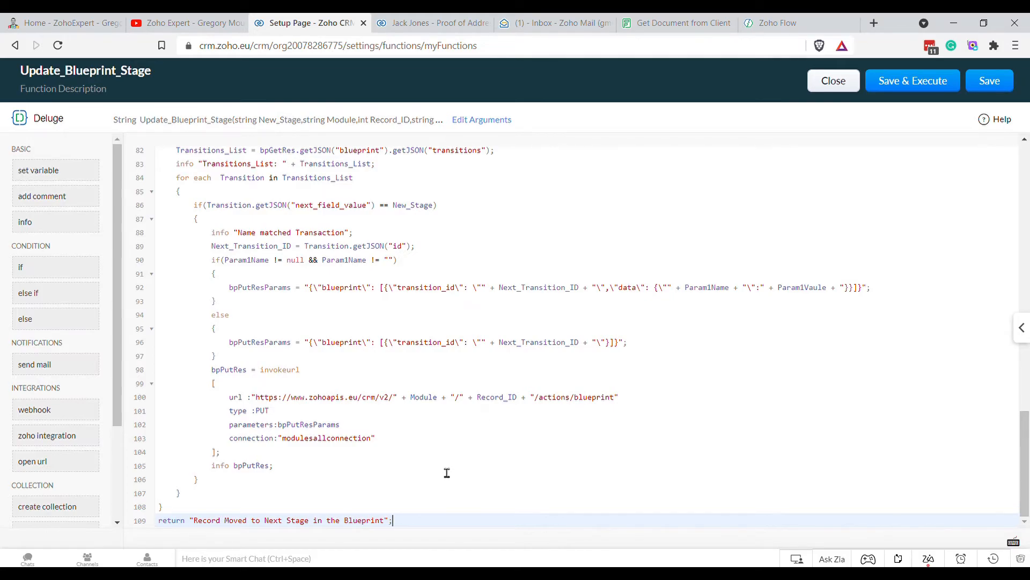
- Delete the commented-out code block starting at line 45 of the script and try to save the function
scroll(446, 470, "up", 7)
scroll(450, 467, "up", 2)
left_click_drag(198, 383, 145, 338)
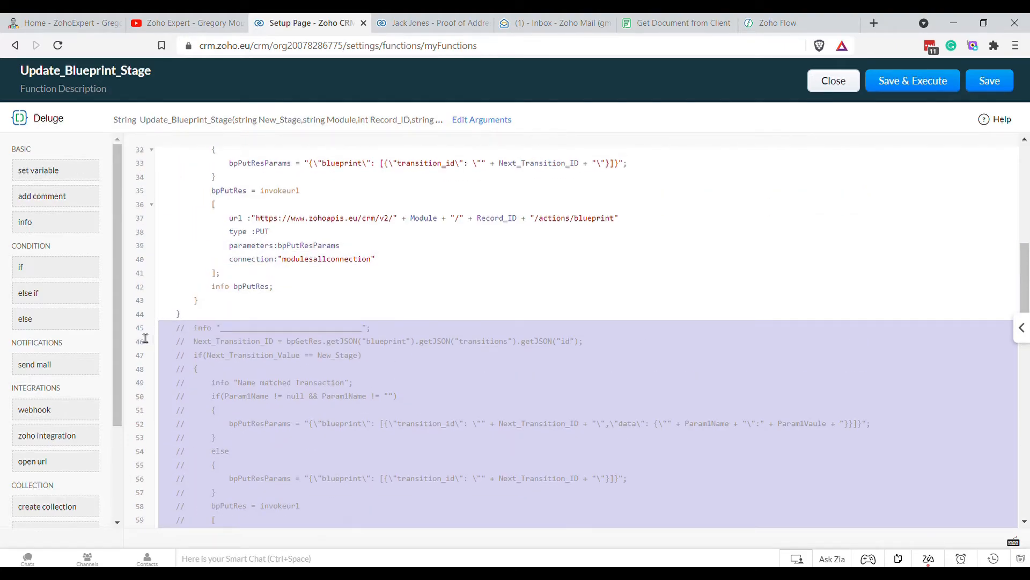
key("Delete")
key("BackSpace")
scroll(368, 362, "up", 8)
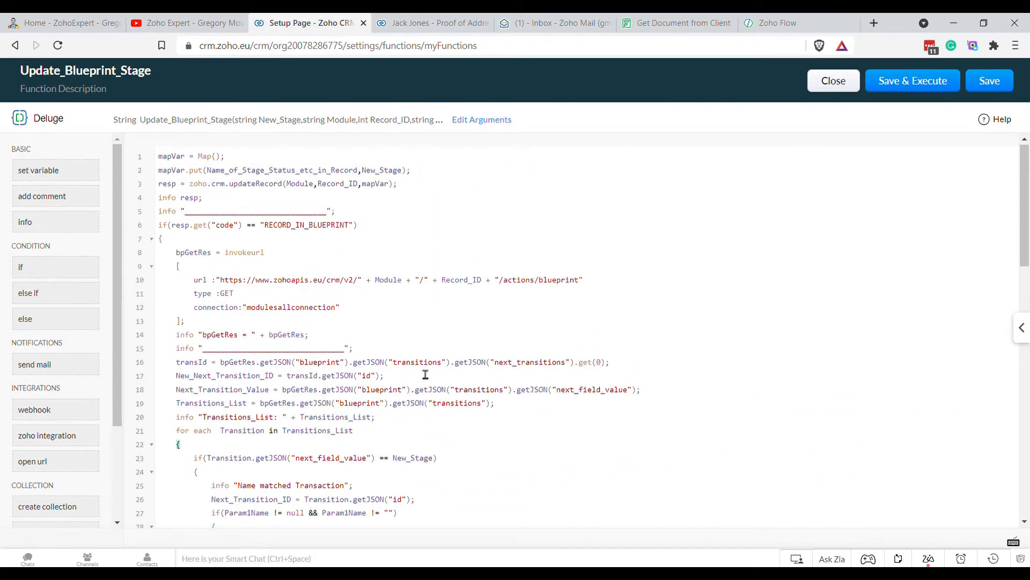
left_click(988, 81)
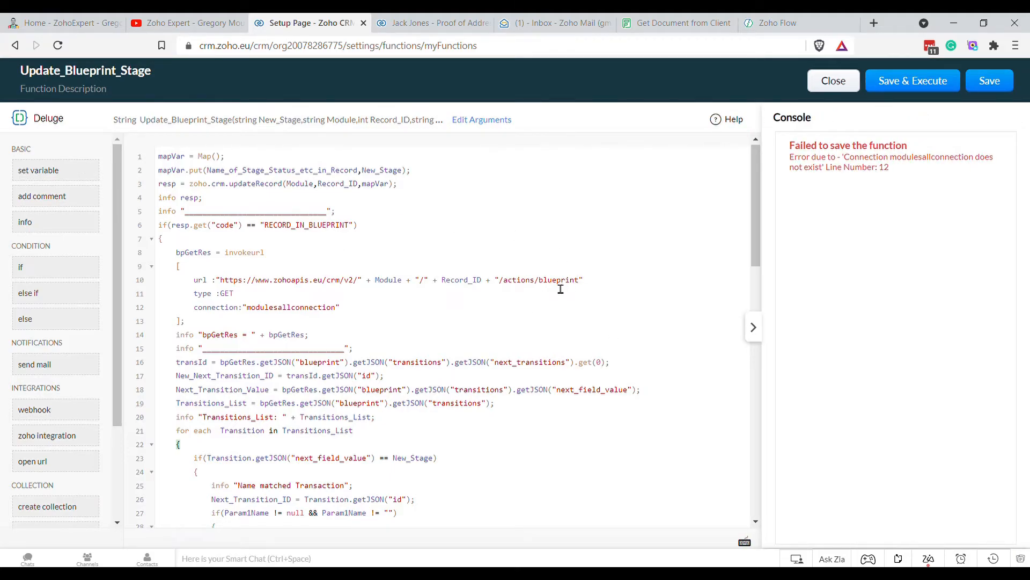
- Copy the connection name modulesallconnection from the PUT invokeurl block of the script
scroll(560, 288, "down", 2)
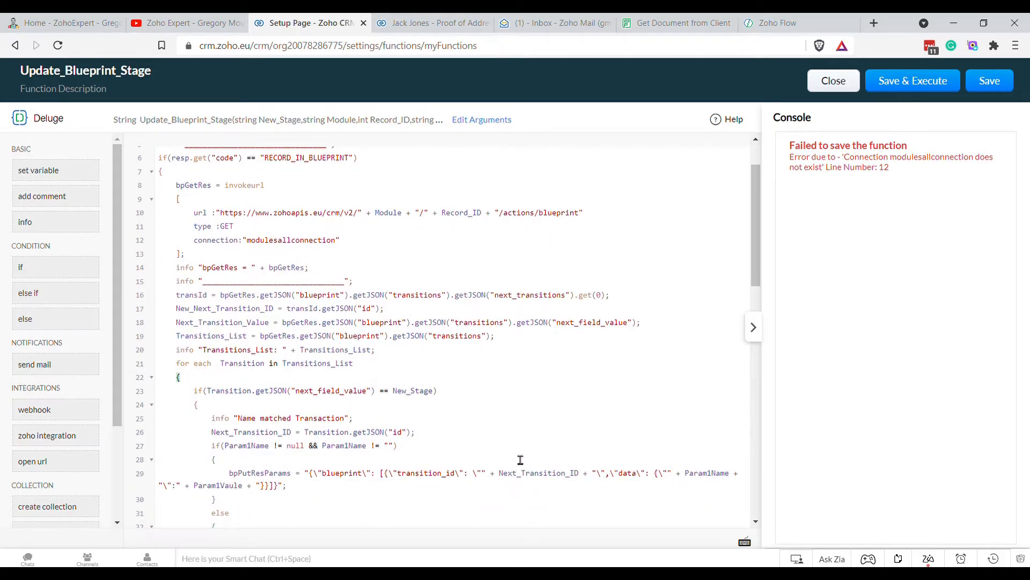
scroll(523, 429, "down", 5)
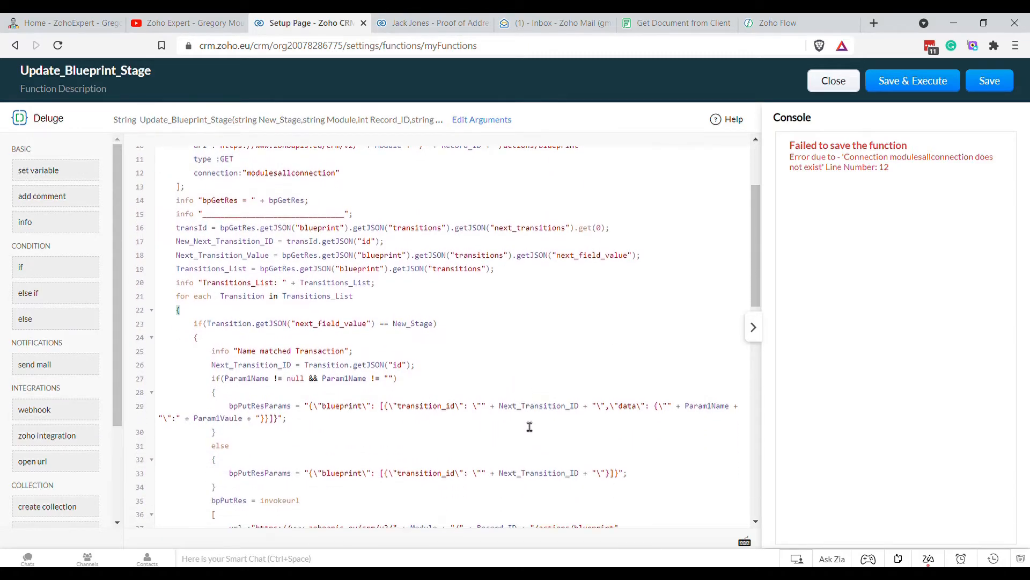
scroll(529, 426, "down", 2)
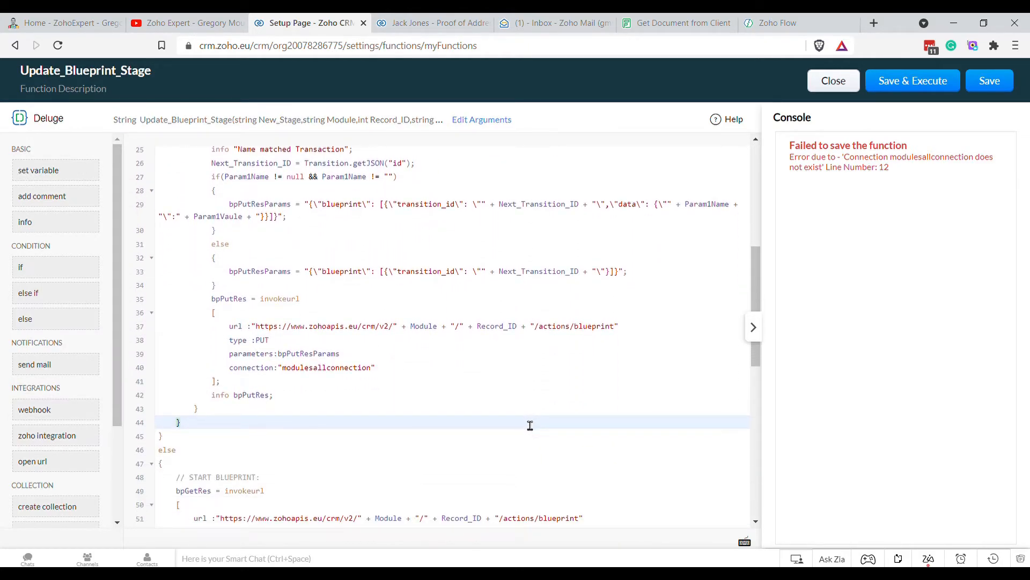
double_click(333, 369)
key("ctrl+c")
scroll(65, 490, "down", 3)
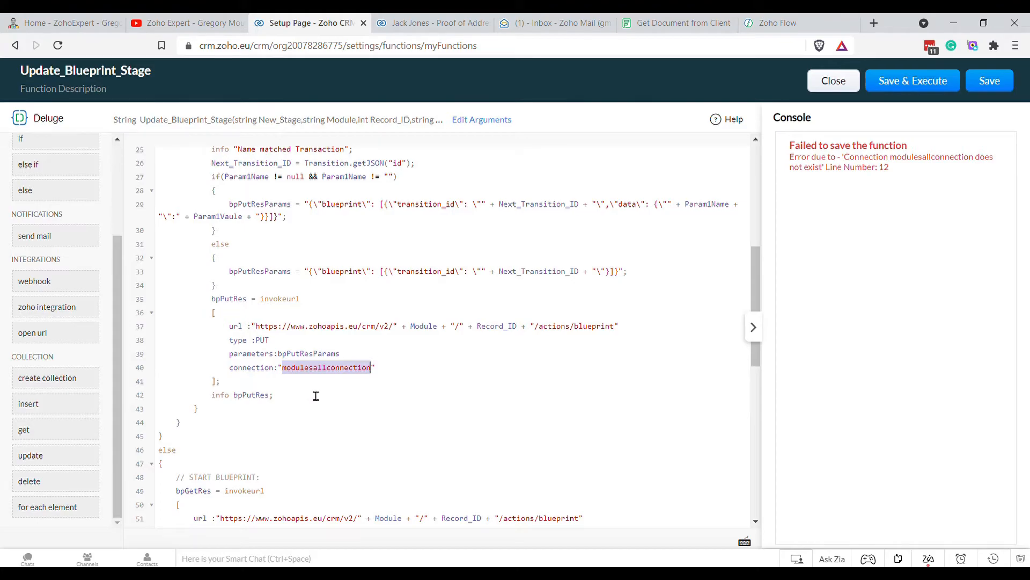
- Open Zoho CRM in a new browser tab and create a Zoho OAuth connection from the developer space's connections
left_click(874, 24)
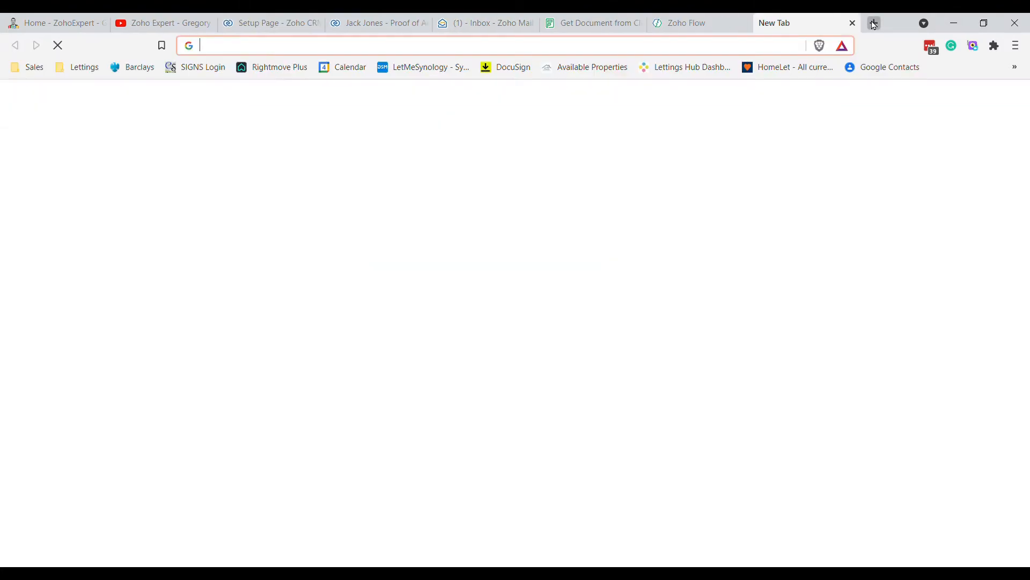
type("crm")
key("Return")
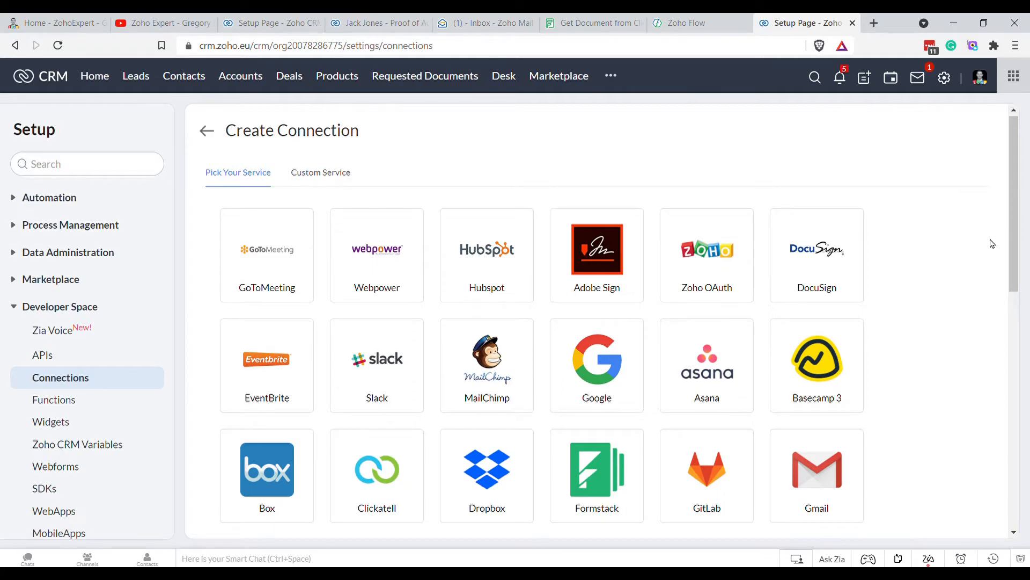
left_click(712, 253)
- Enter modulesallconnection as both the connection name and the connection link name
left_click(413, 379)
key("ctrl+v")
left_click(473, 421)
key("ctrl+v")
- Select the ZohoCRM.modules.ALL scope for the connection
scroll(698, 398, "down", 3)
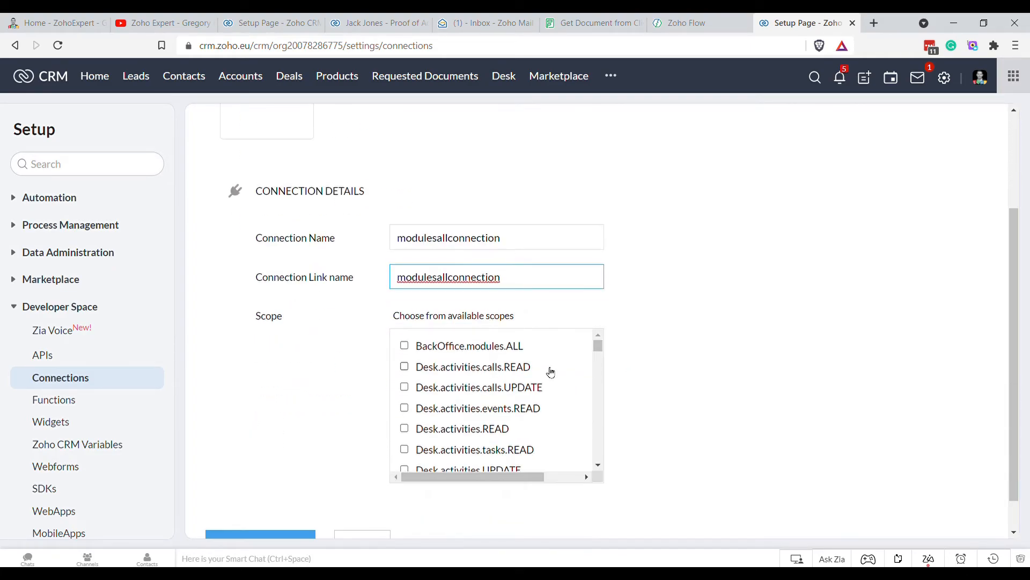
scroll(514, 394, "down", 6)
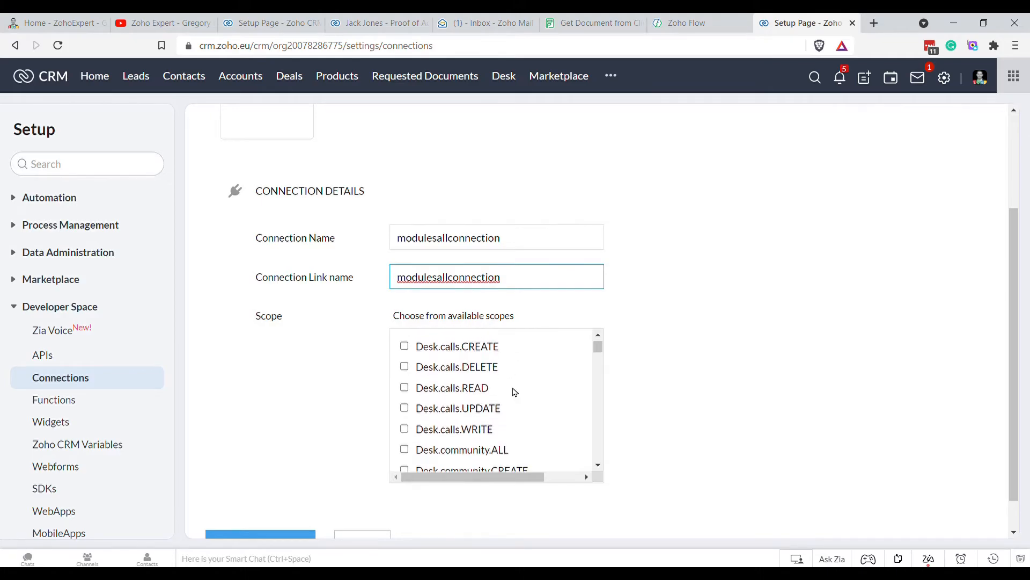
scroll(516, 390, "down", 1)
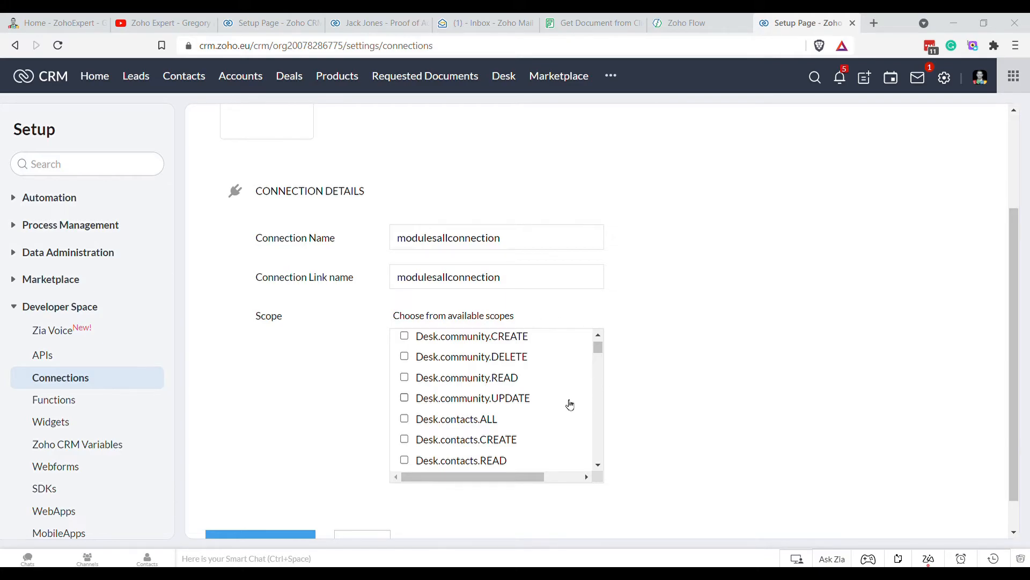
scroll(569, 405, "down", 5)
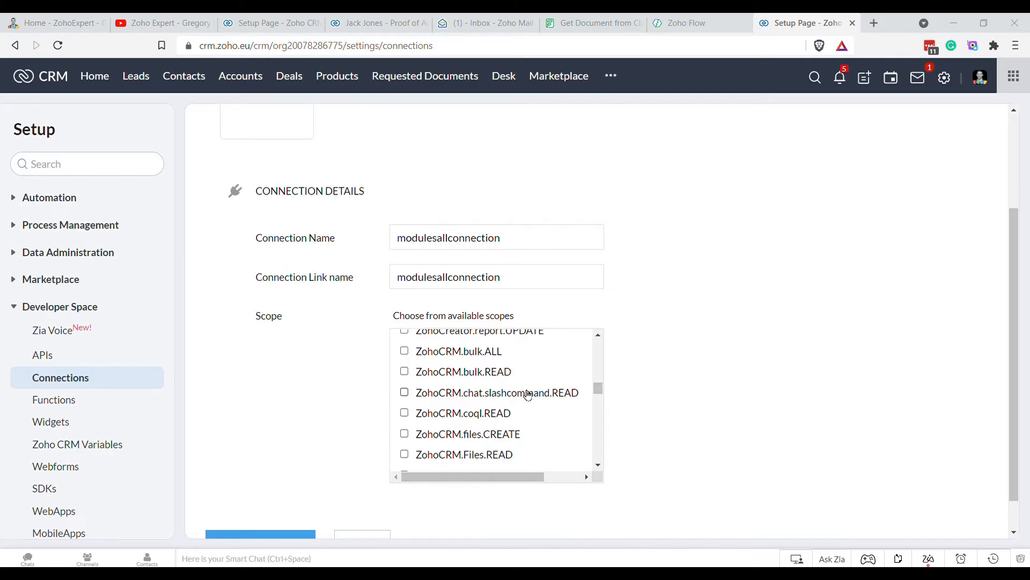
scroll(438, 385, "down", 8)
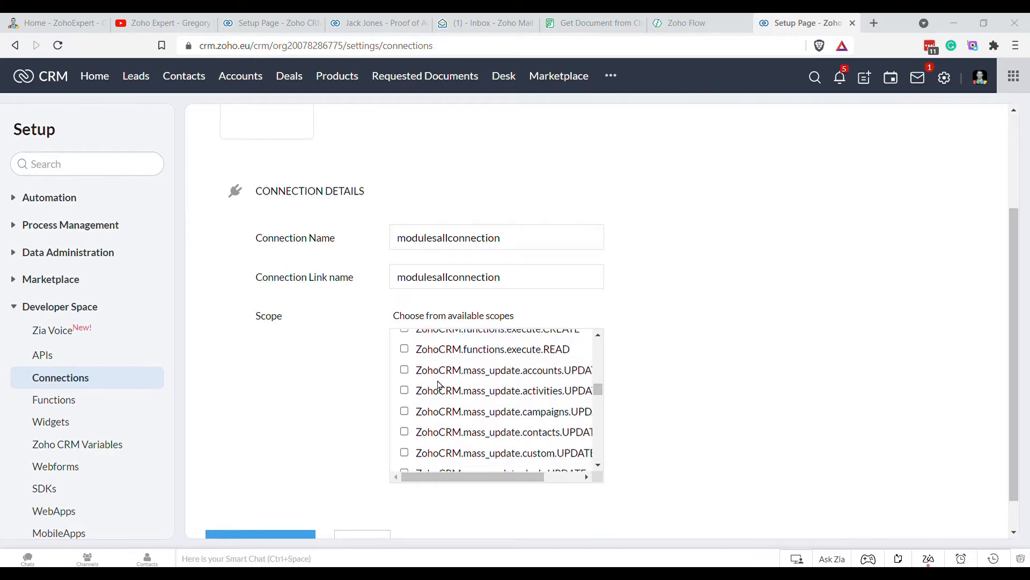
scroll(438, 385, "down", 3)
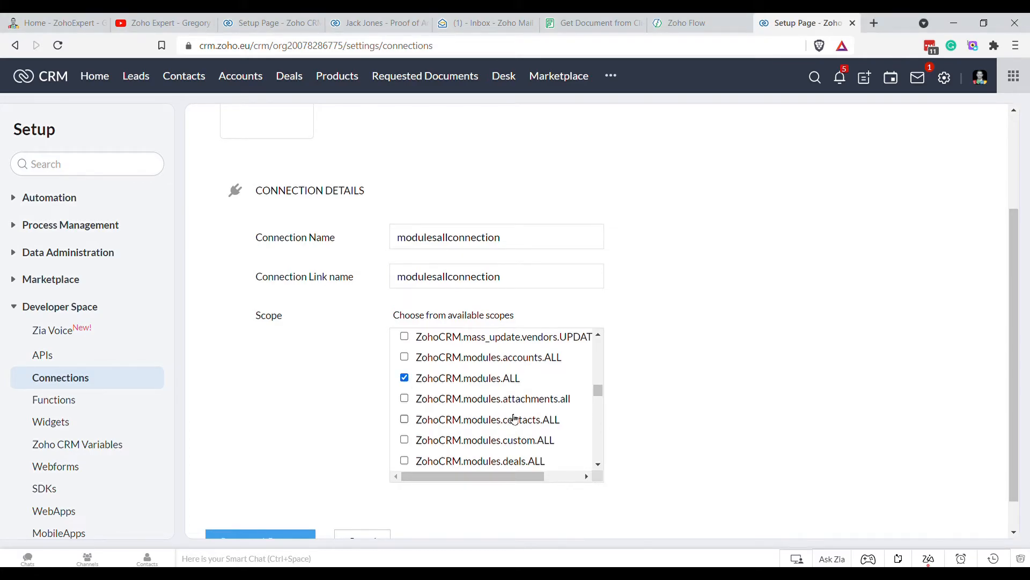
- Select the scopes ZohoCRM.settings.ALL, ZohoCRM.settings.custom_views.ALL and ZohoCRM.settings.layouts.ALL for the connection
scroll(563, 408, "down", 1)
scroll(563, 408, "down", 5)
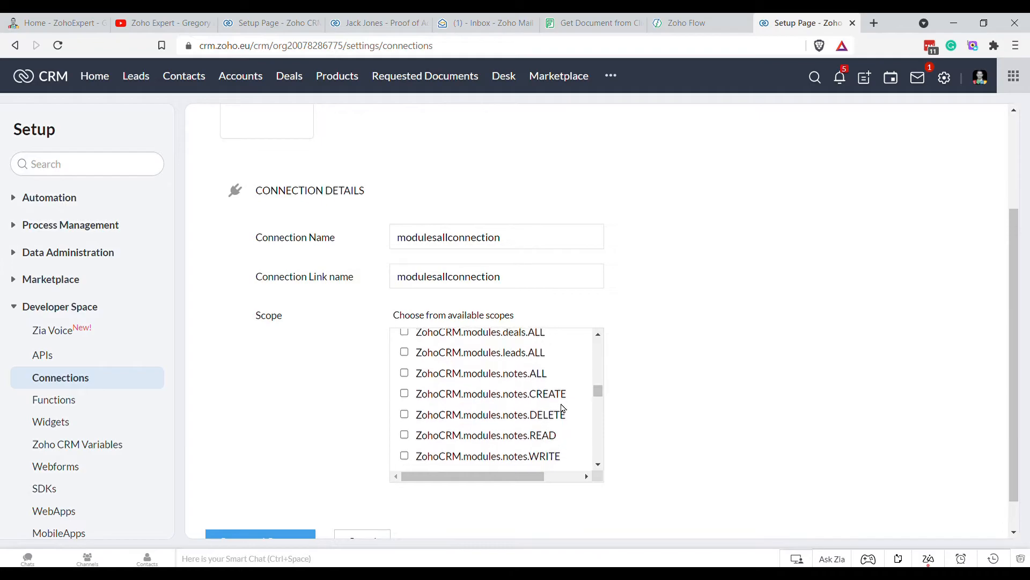
scroll(563, 408, "down", 3)
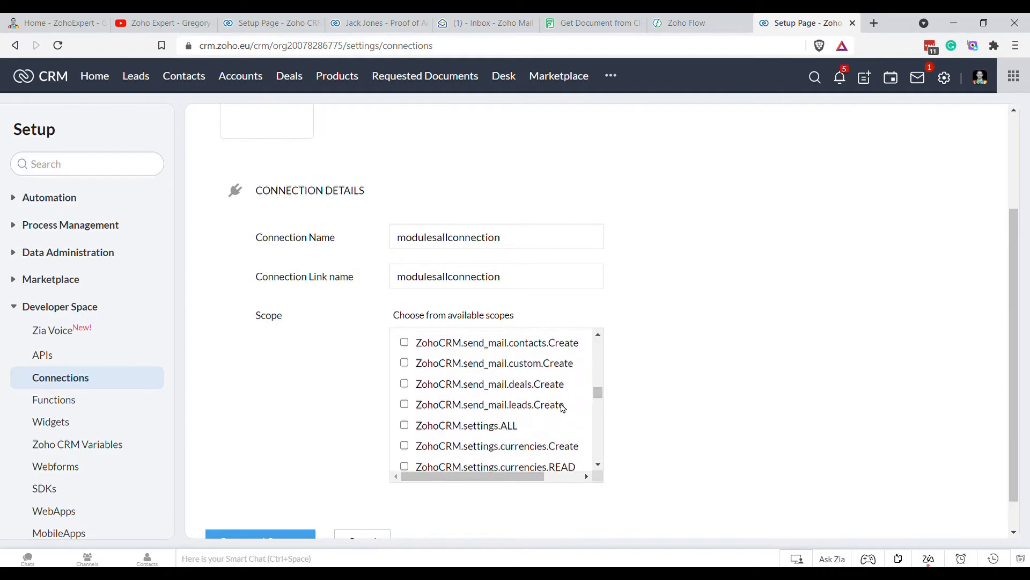
left_click(405, 378)
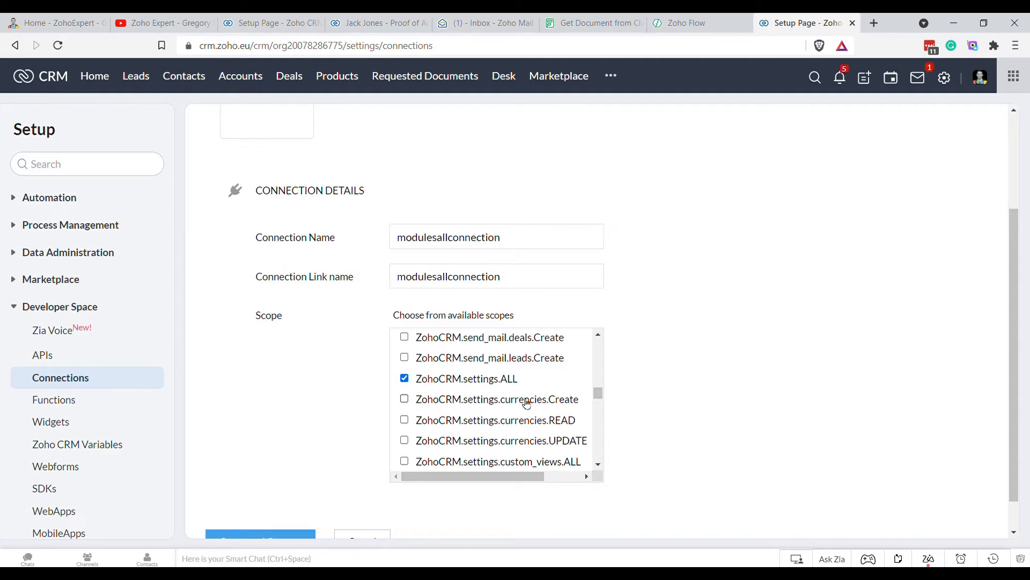
scroll(552, 383, "up", 1)
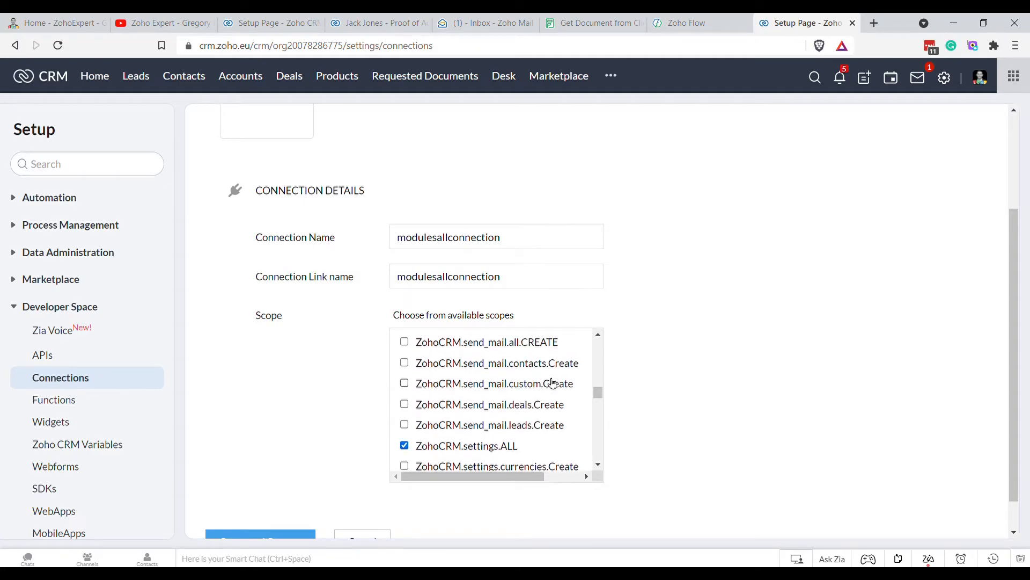
scroll(552, 383, "down", 2)
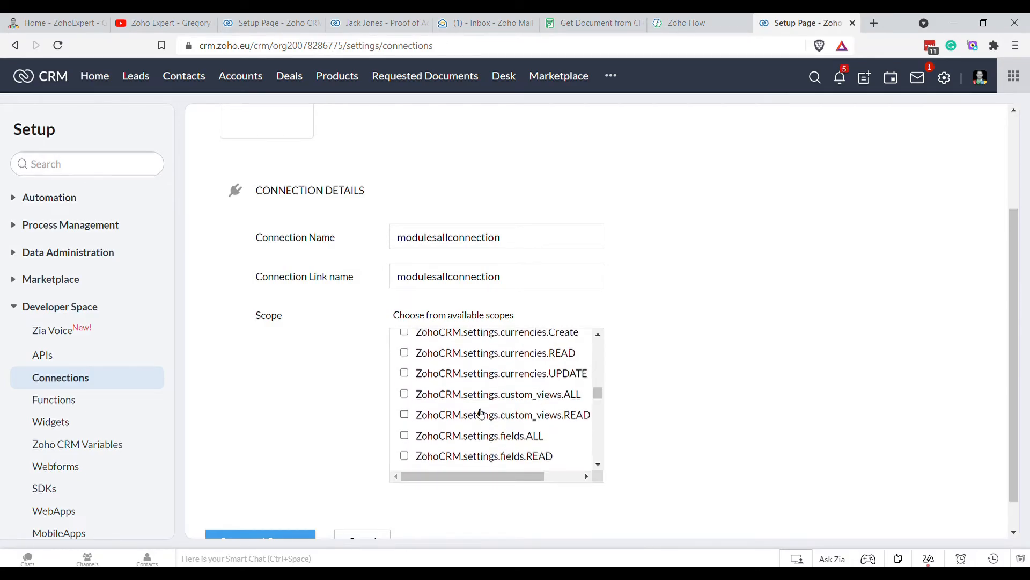
left_click(404, 394)
scroll(434, 434, "down", 1)
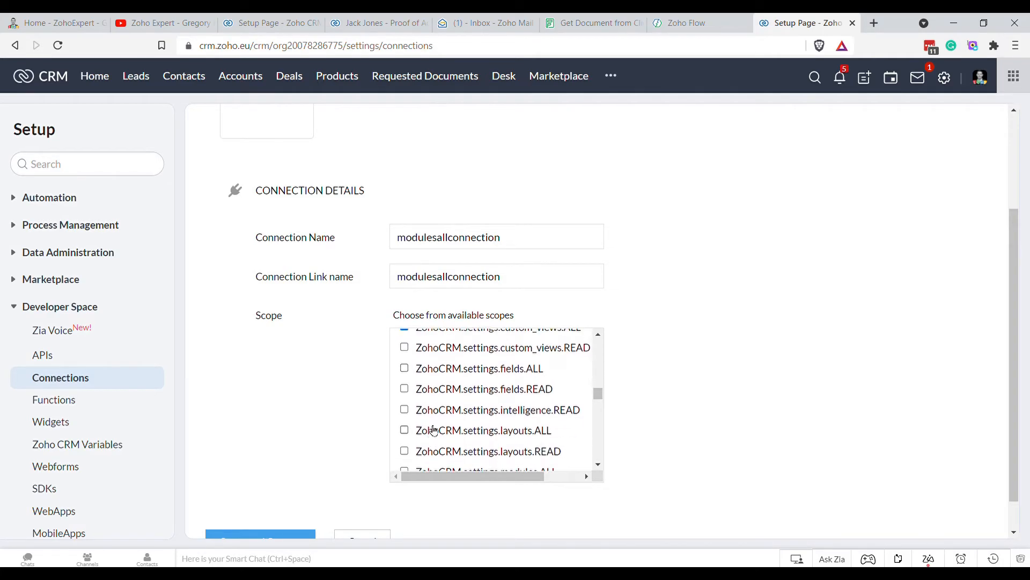
left_click(406, 430)
- Look through the remaining ZohoCRM scopes for any others the connection needs
scroll(443, 423, "down", 4)
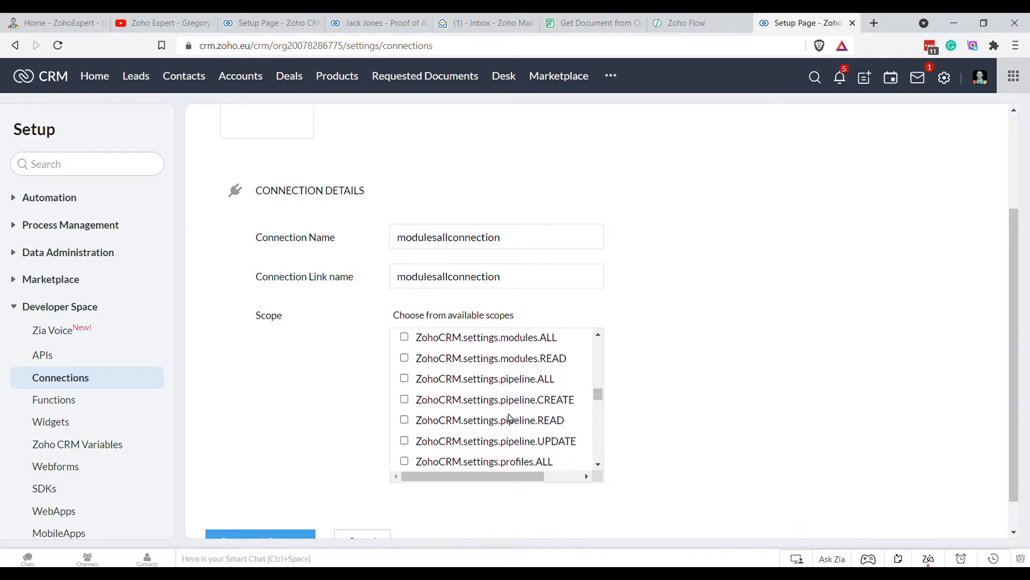
scroll(515, 419, "down", 10)
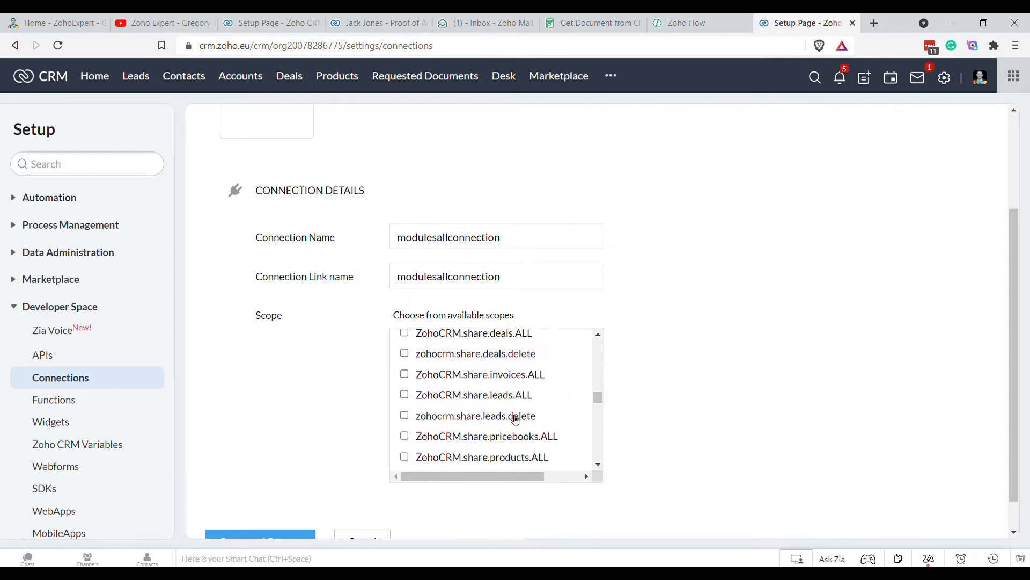
scroll(515, 419, "down", 2)
scroll(515, 419, "down", 2)
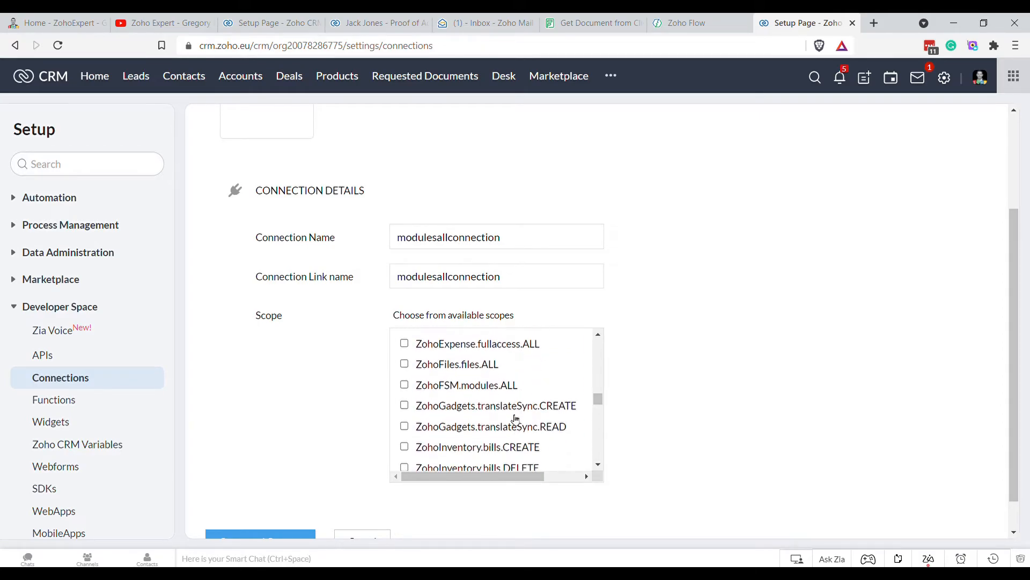
scroll(514, 419, "down", 1)
scroll(513, 419, "up", 3)
scroll(513, 419, "up", 10)
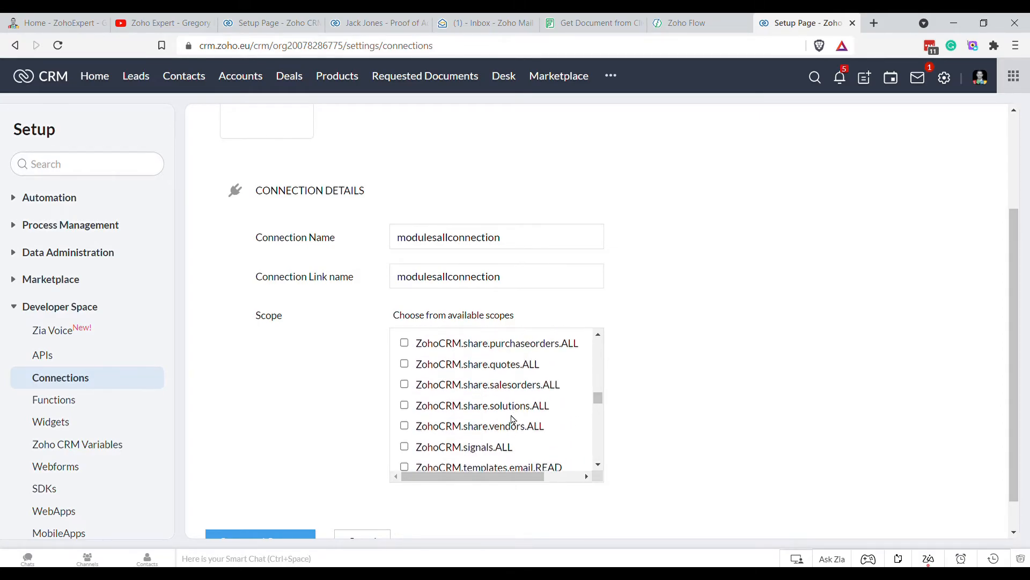
scroll(515, 420, "up", 8)
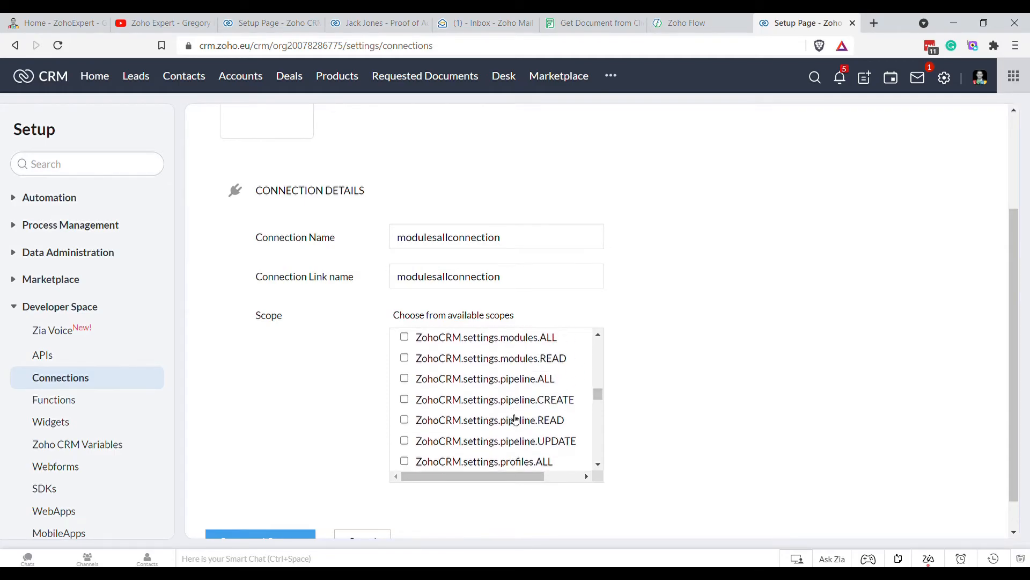
- Select the scopes ZohoCRM.org.ALL and ZohoCRM.bulk.ALL for the connection
scroll(515, 419, "down", 6)
scroll(515, 419, "up", 2)
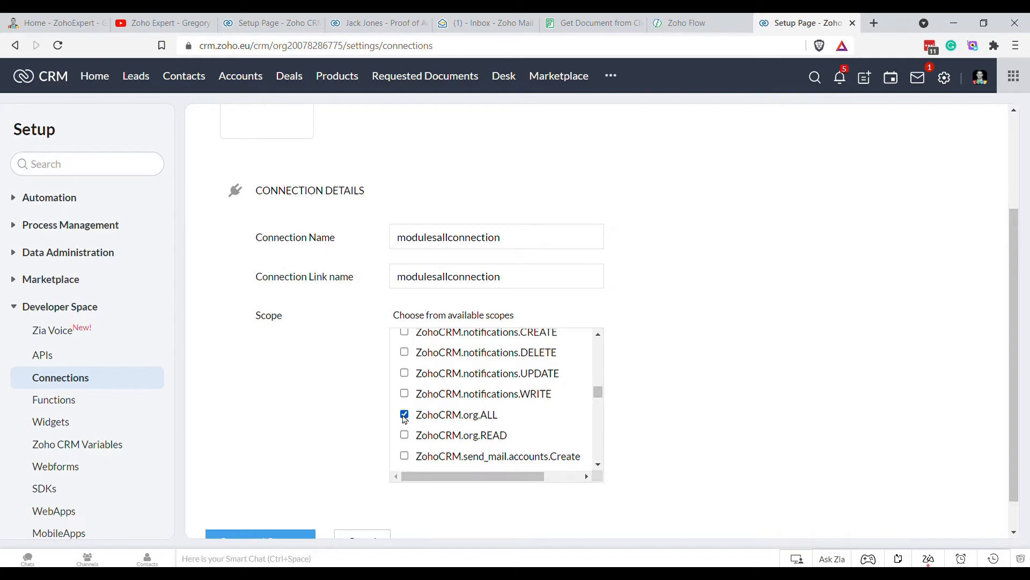
scroll(515, 424, "up", 6)
scroll(510, 429, "up", 6)
scroll(510, 430, "down", 6)
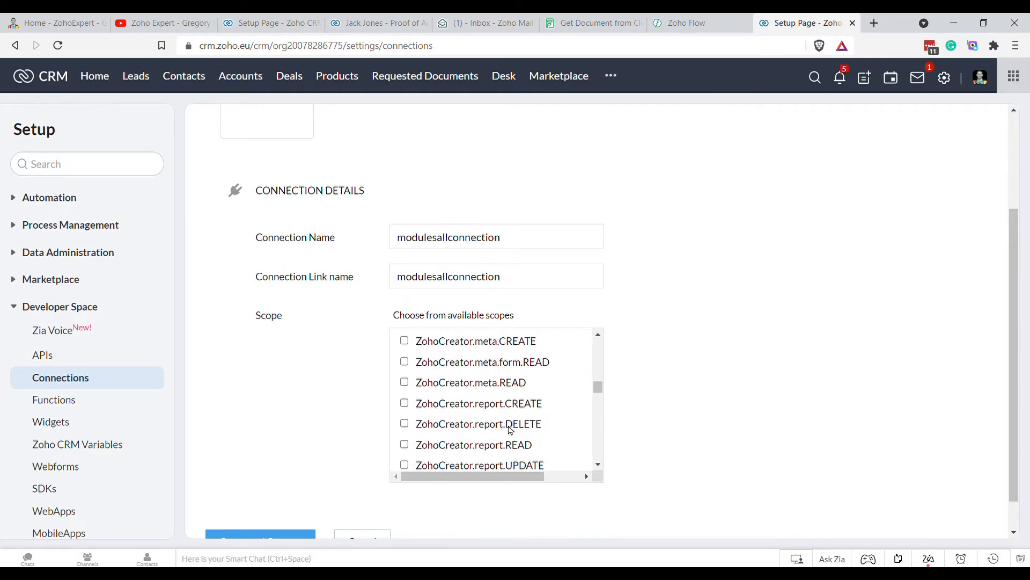
scroll(514, 427, "up", 2)
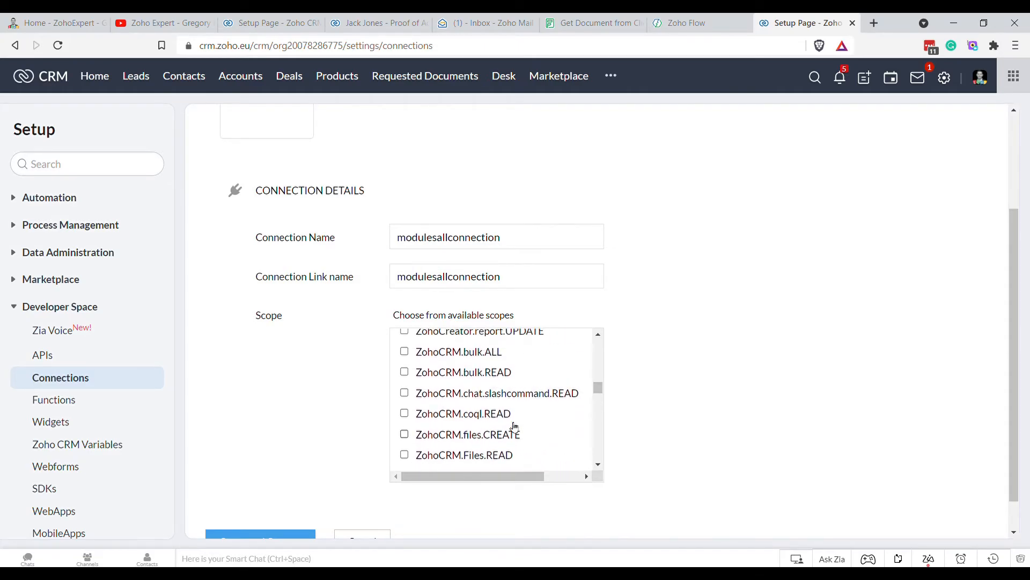
left_click(404, 353)
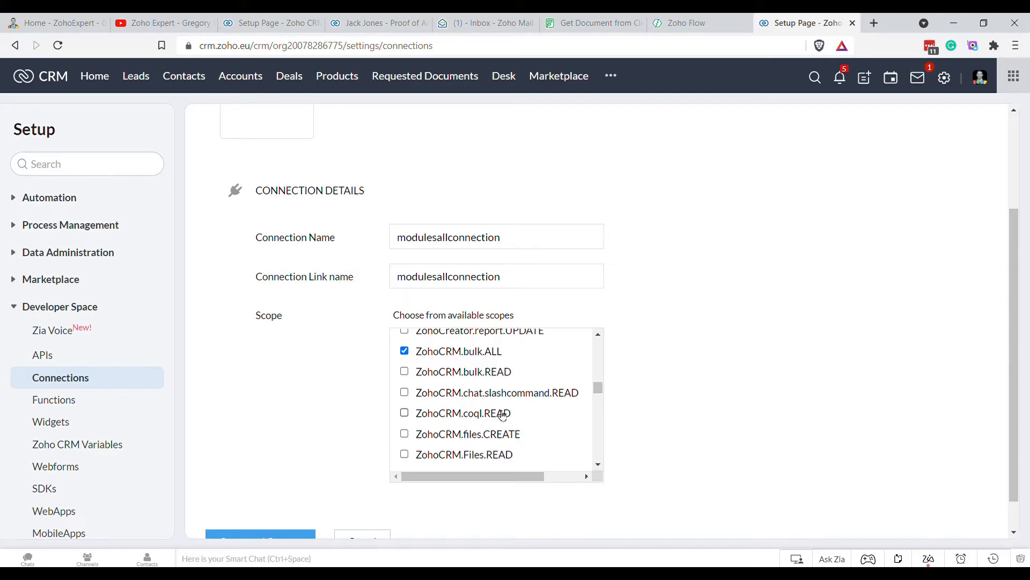
- Select the scopes ZohoCRM.settings.fields.ALL and ZohoCRM.settings.modules.ALL for the connection
scroll(502, 415, "down", 10)
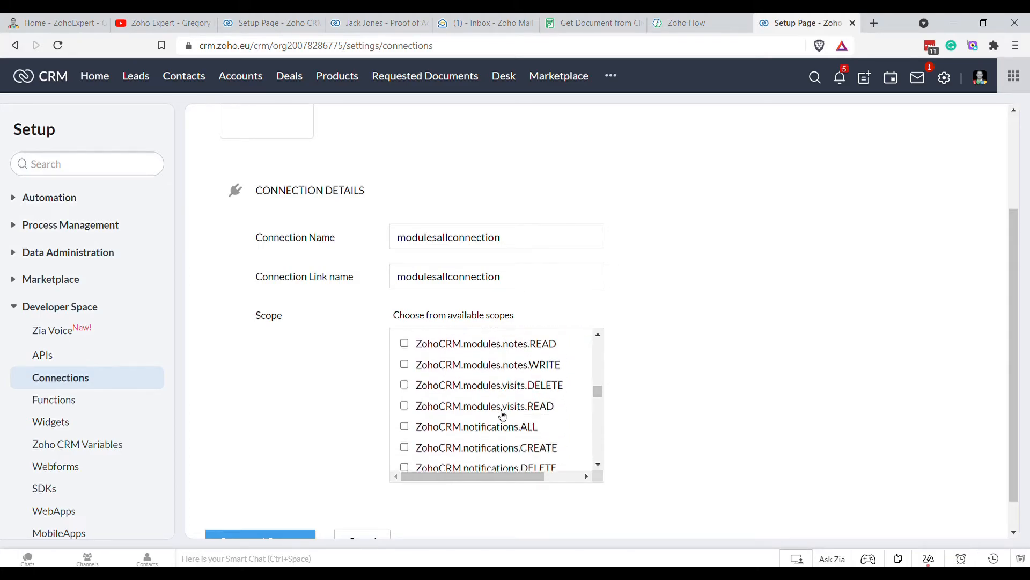
scroll(502, 414, "down", 4)
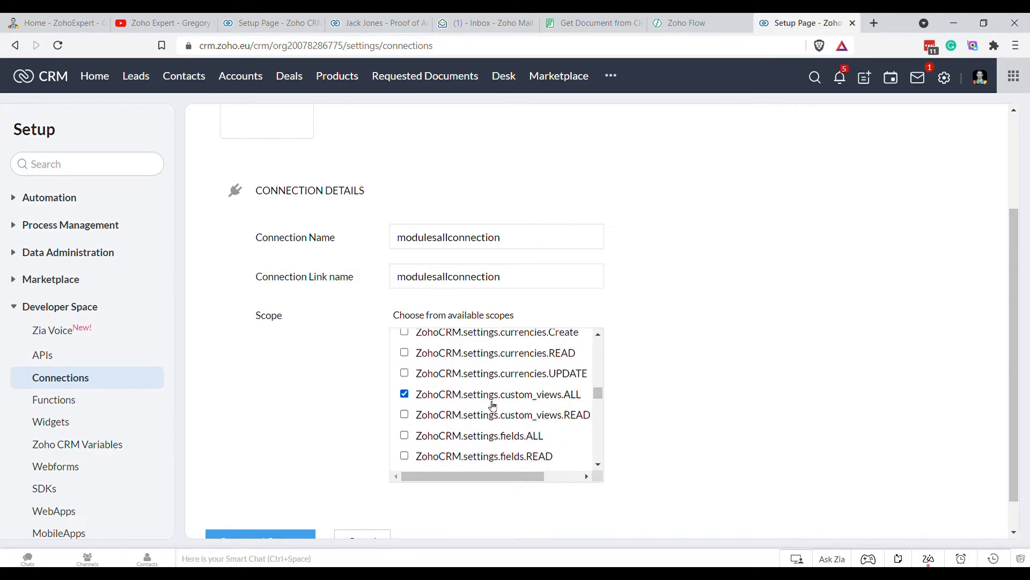
scroll(418, 438, "down", 1)
left_click(416, 431)
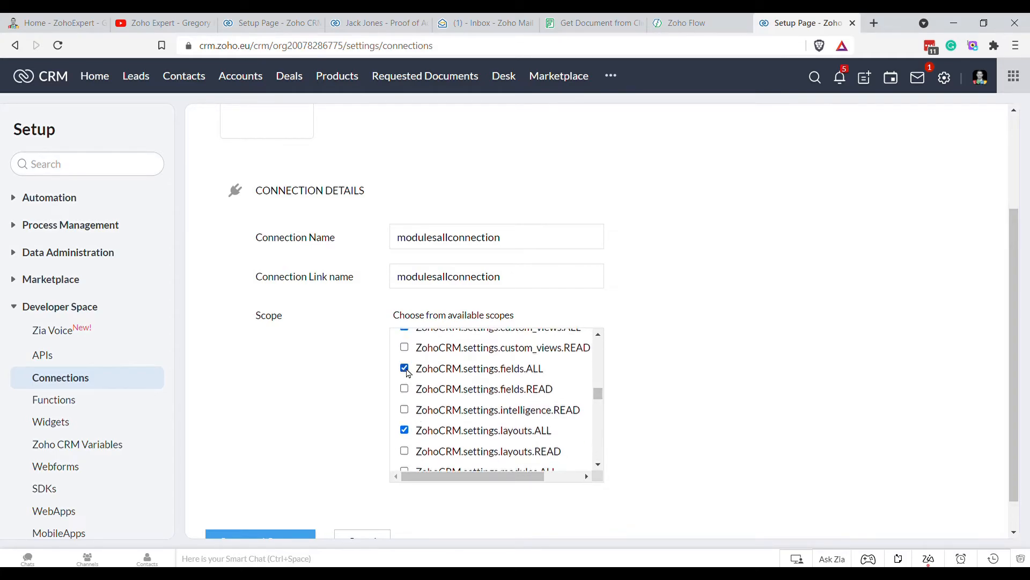
scroll(408, 375, "down", 1)
left_click(414, 408)
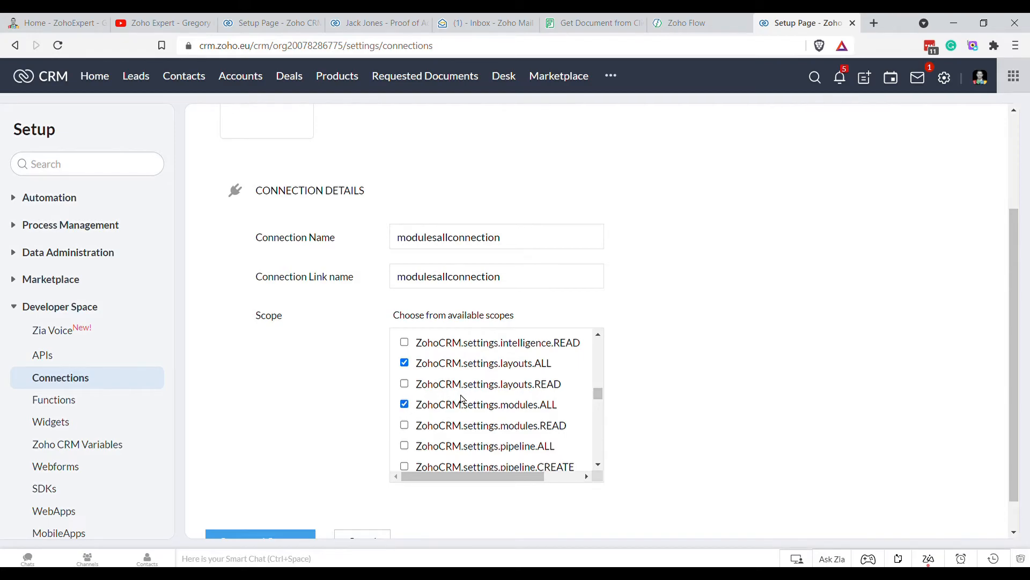
- Review the other ZohoCRM.settings and ZohoCRM.share scopes for further permissions the connection needs
scroll(461, 398, "down", 1)
scroll(465, 400, "down", 1)
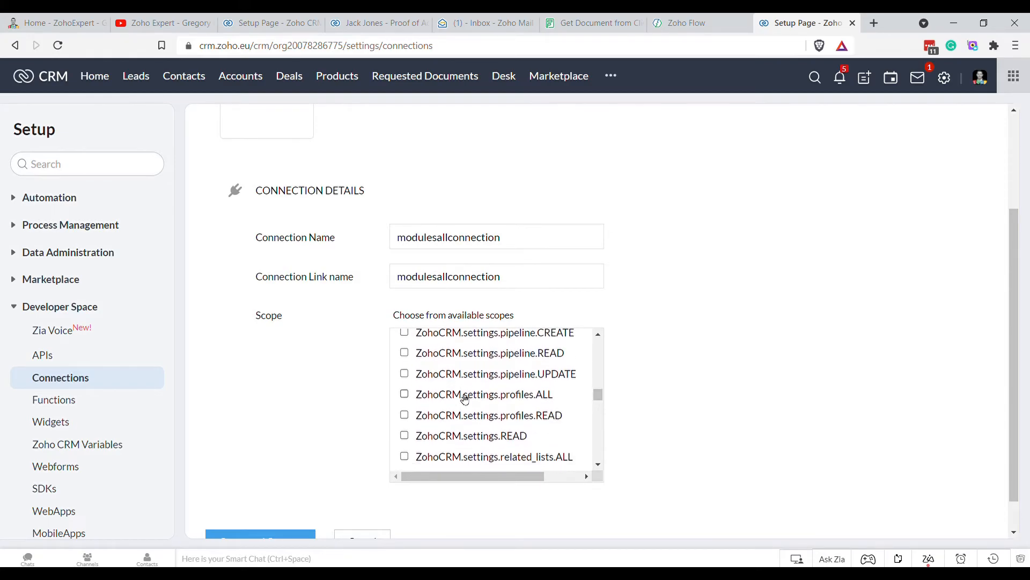
scroll(465, 400, "down", 1)
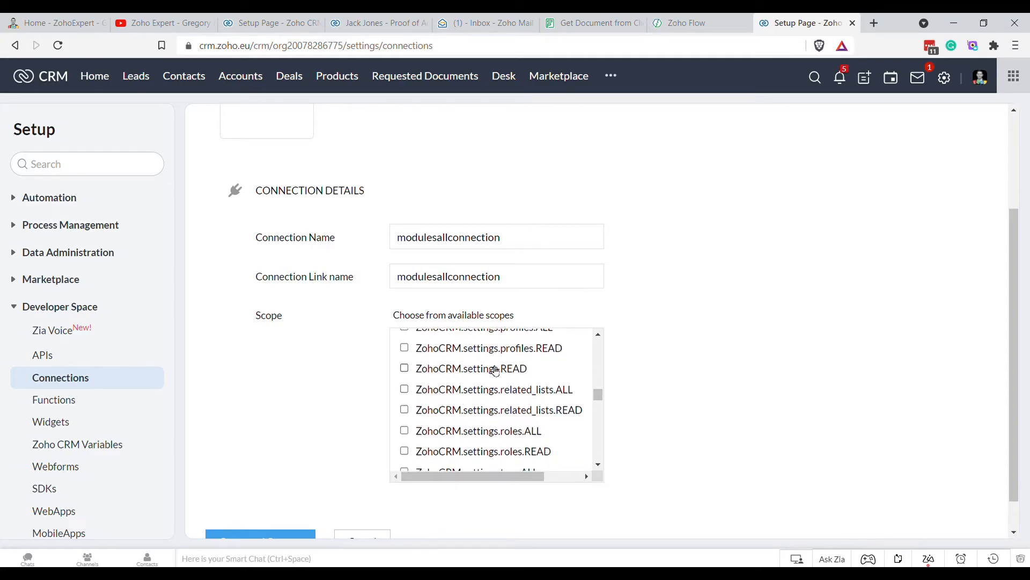
scroll(536, 393, "down", 1)
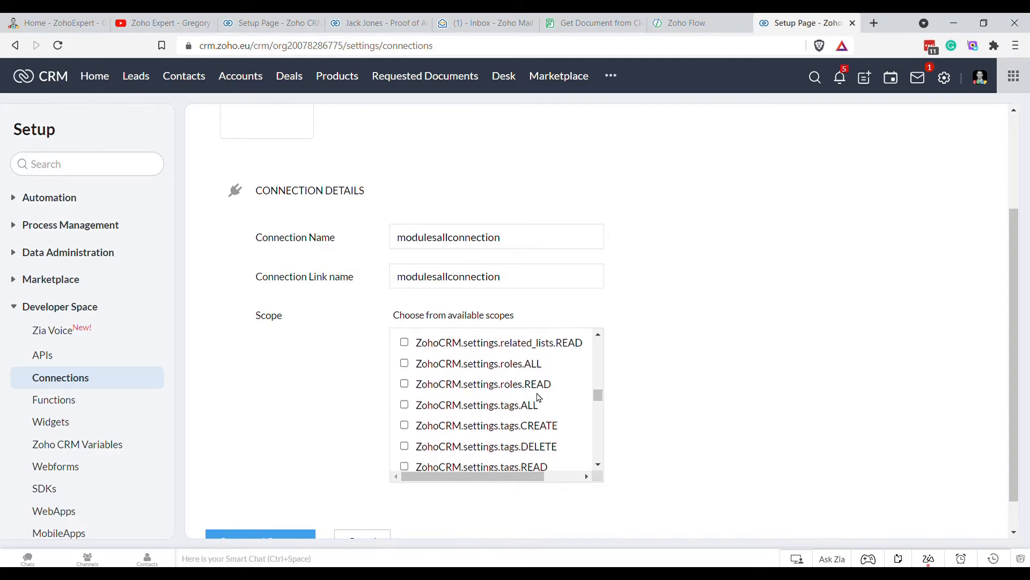
scroll(559, 405, "down", 1)
scroll(561, 404, "down", 1)
scroll(559, 405, "down", 1)
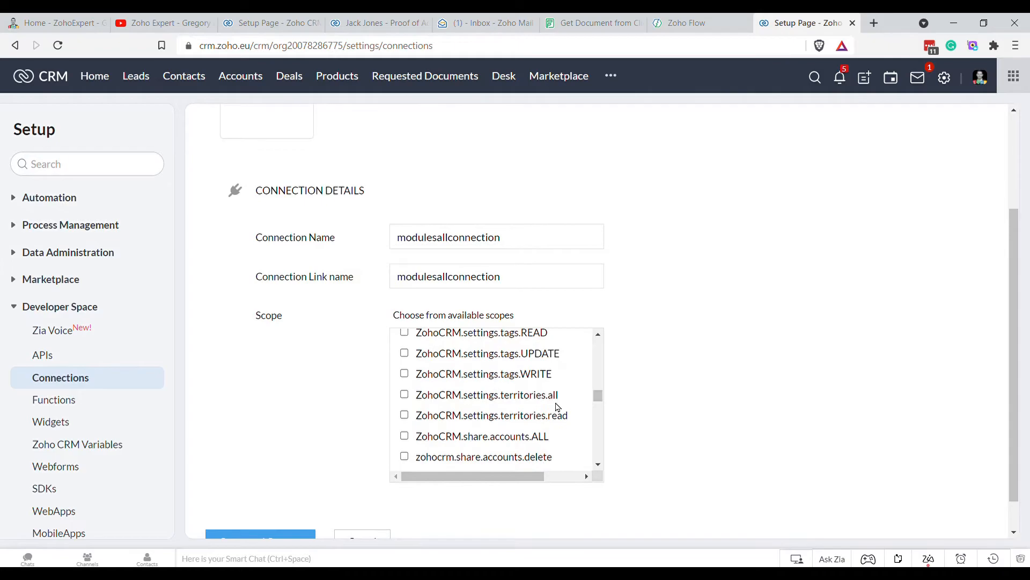
scroll(558, 406, "up", 1)
scroll(564, 405, "up", 1)
scroll(554, 403, "up", 1)
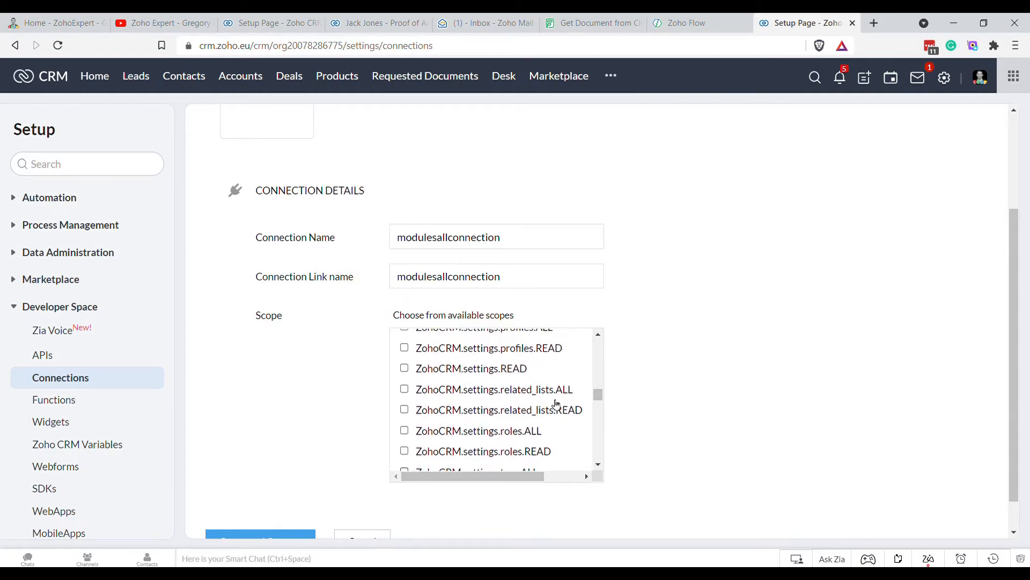
scroll(554, 407, "up", 1)
scroll(555, 408, "up", 1)
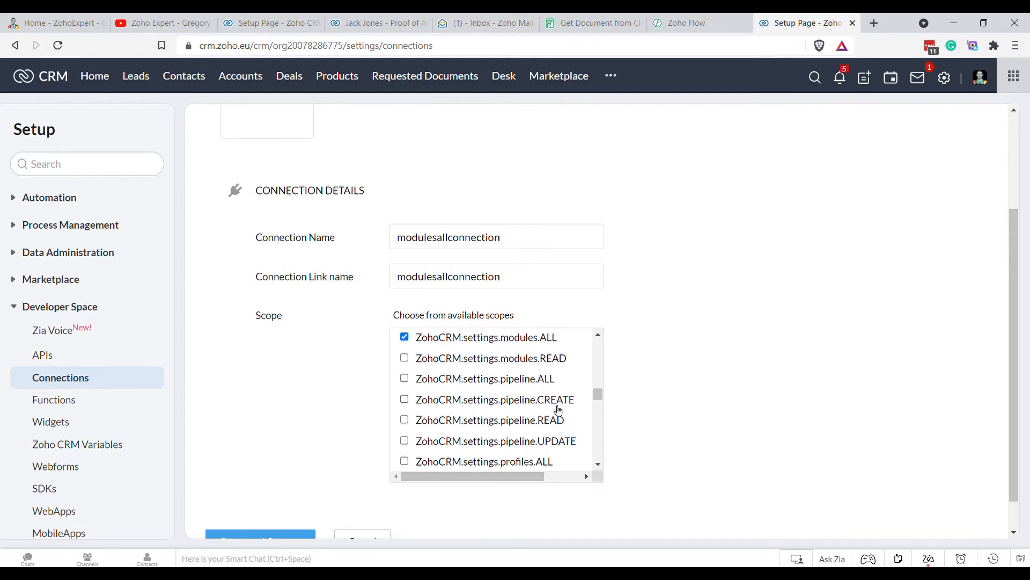
scroll(564, 406, "up", 1)
scroll(566, 407, "up", 1)
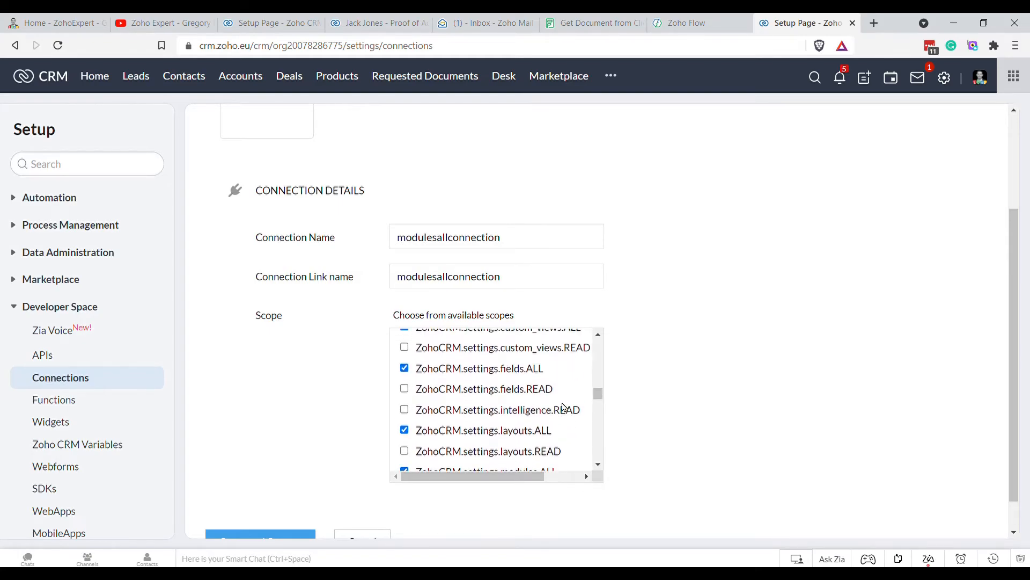
scroll(565, 406, "up", 1)
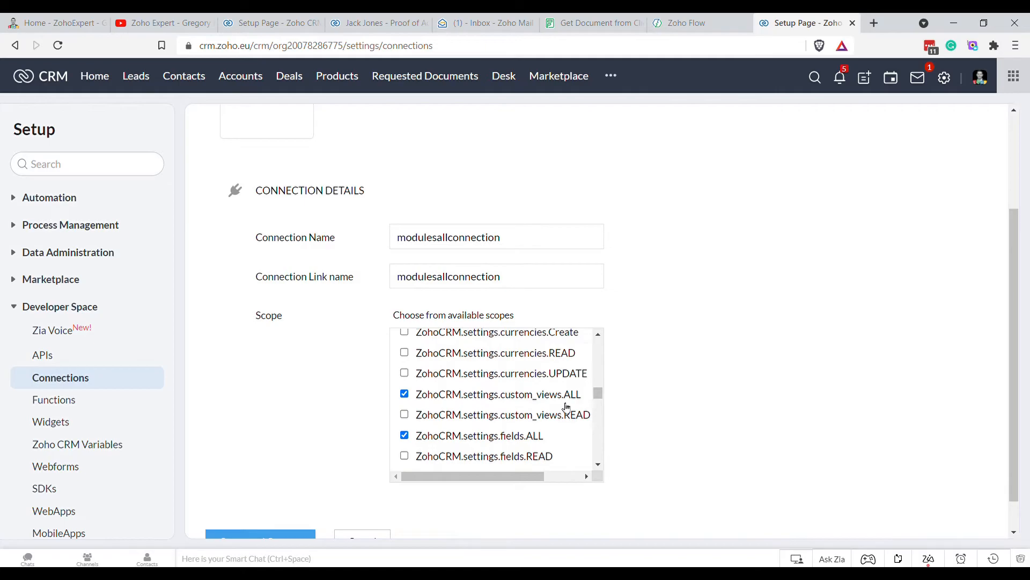
scroll(577, 416, "down", 1)
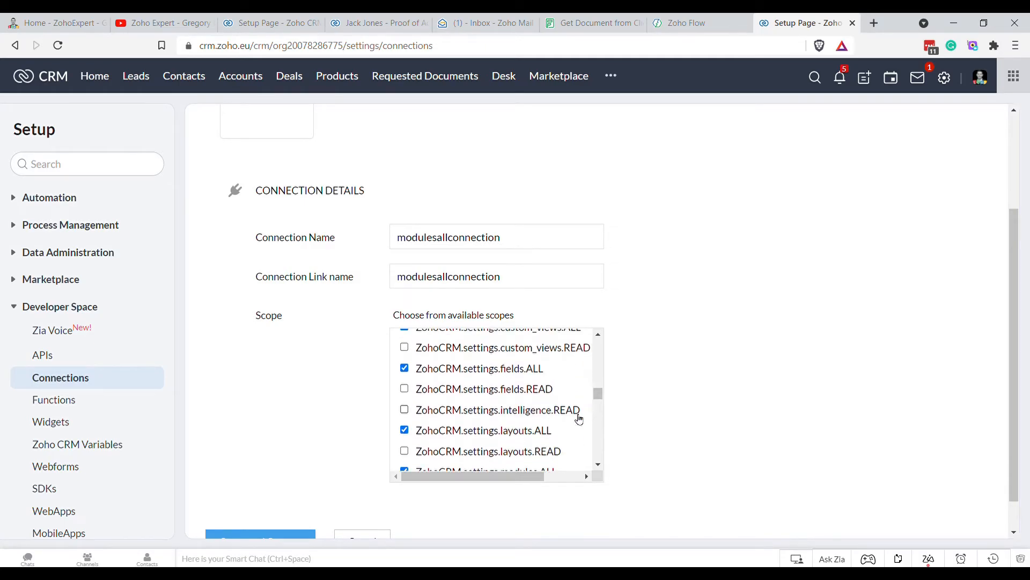
scroll(589, 428, "down", 2)
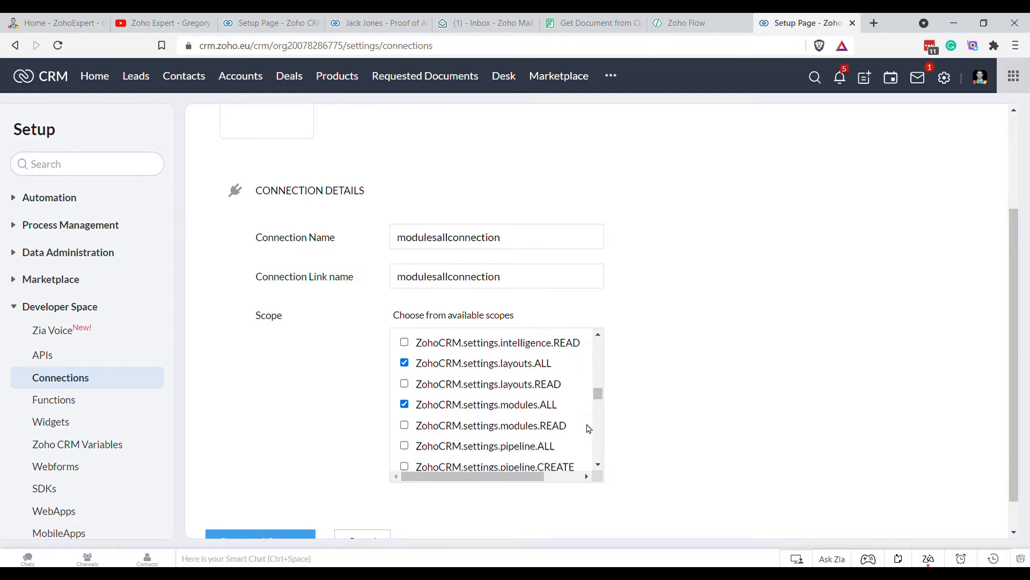
scroll(588, 428, "down", 4)
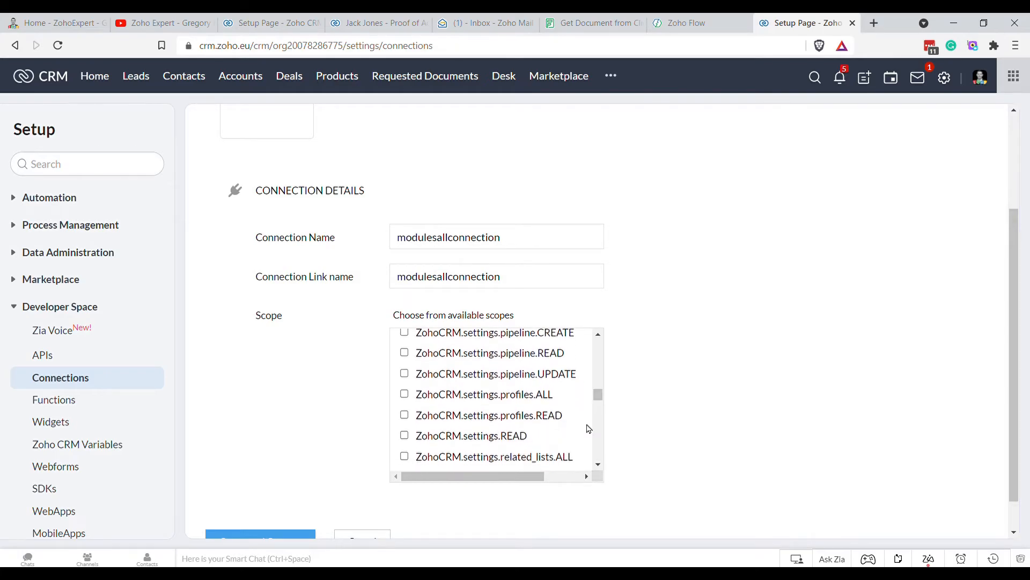
scroll(588, 428, "down", 1)
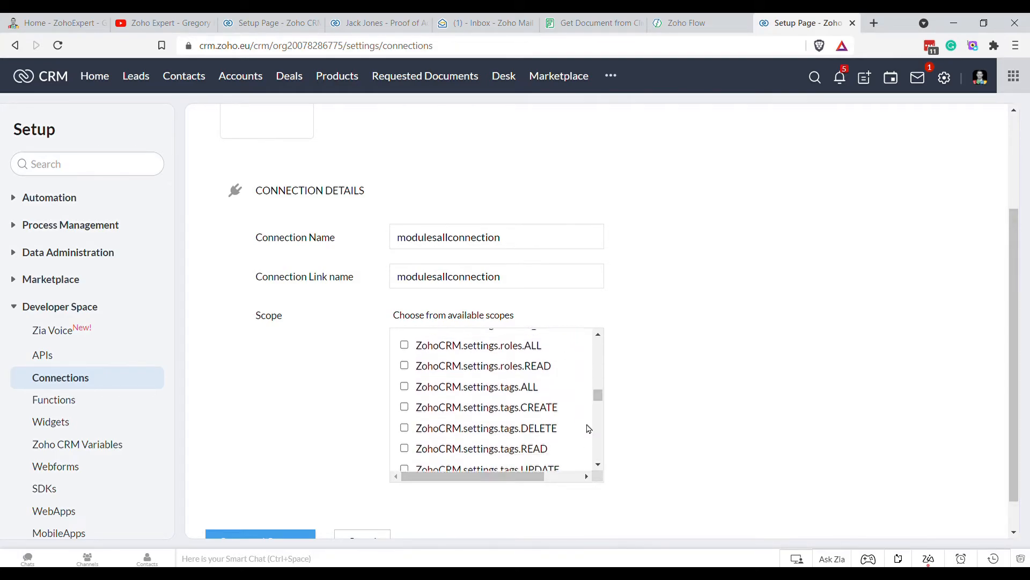
scroll(589, 427, "down", 1)
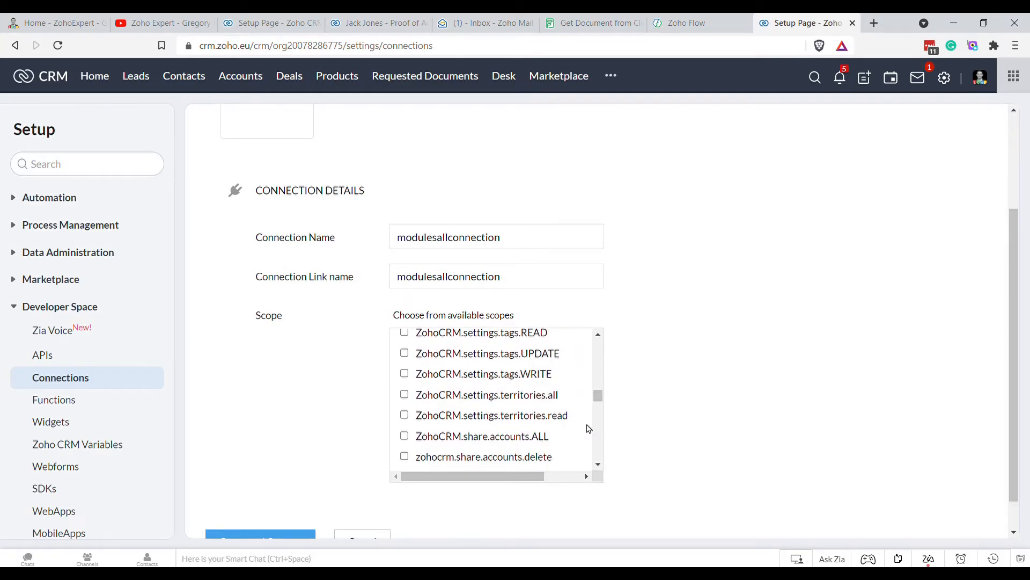
scroll(589, 427, "down", 1)
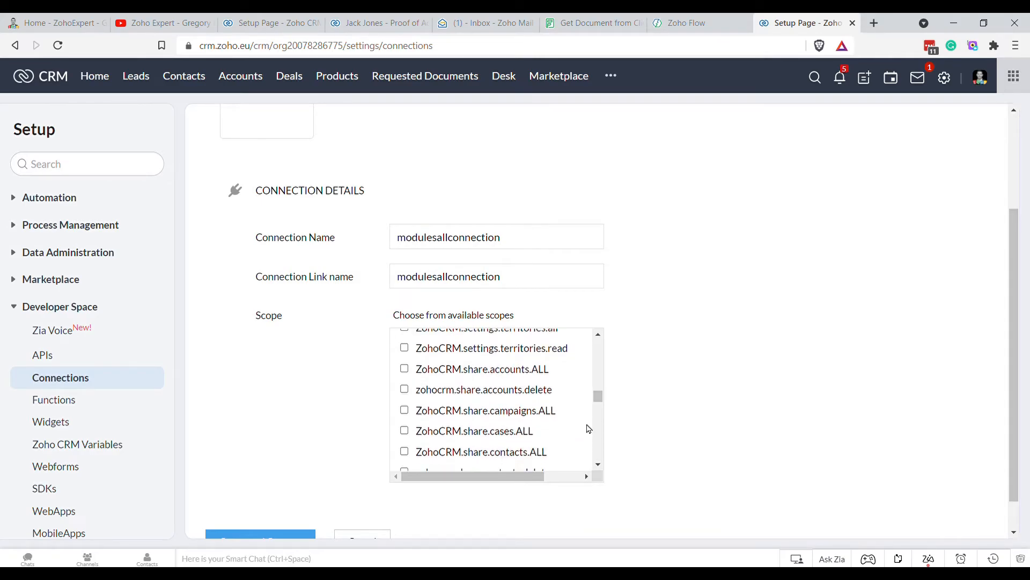
scroll(588, 428, "down", 1)
scroll(589, 428, "down", 1)
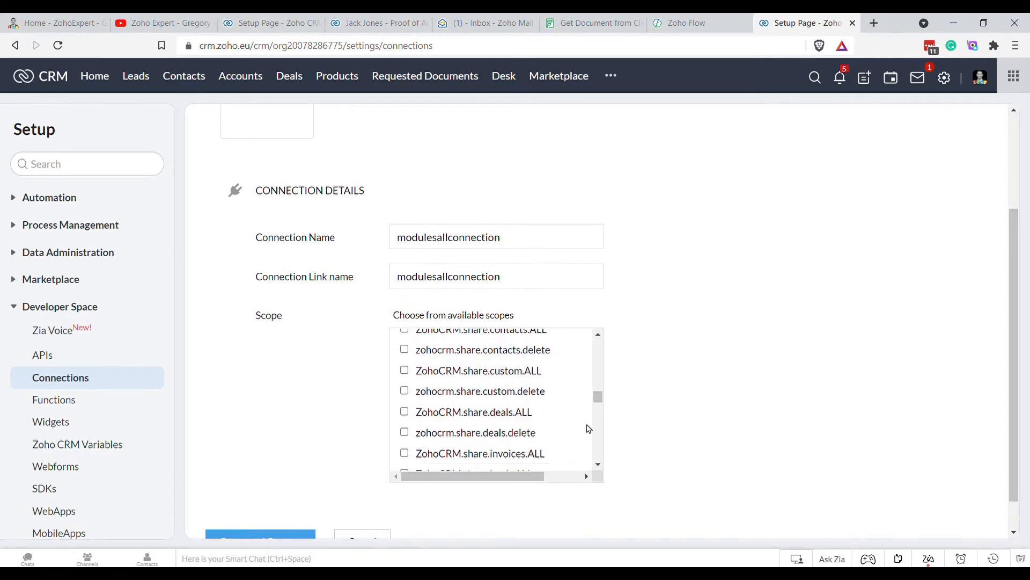
scroll(589, 427, "down", 1)
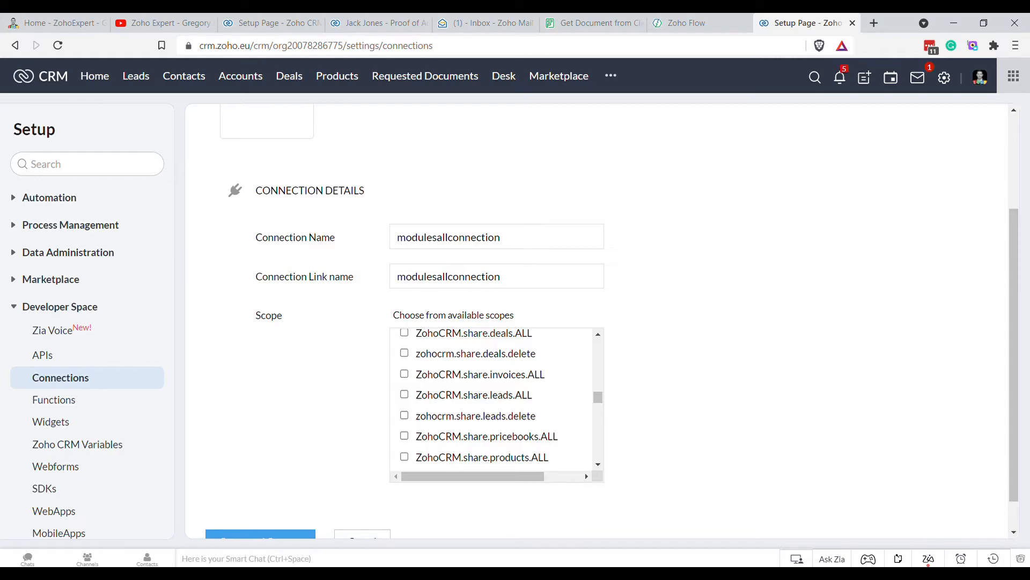
- Create and connect modulesallconnection with the selected scopes, and return to the list of all connections
scroll(306, 448, "down", 1)
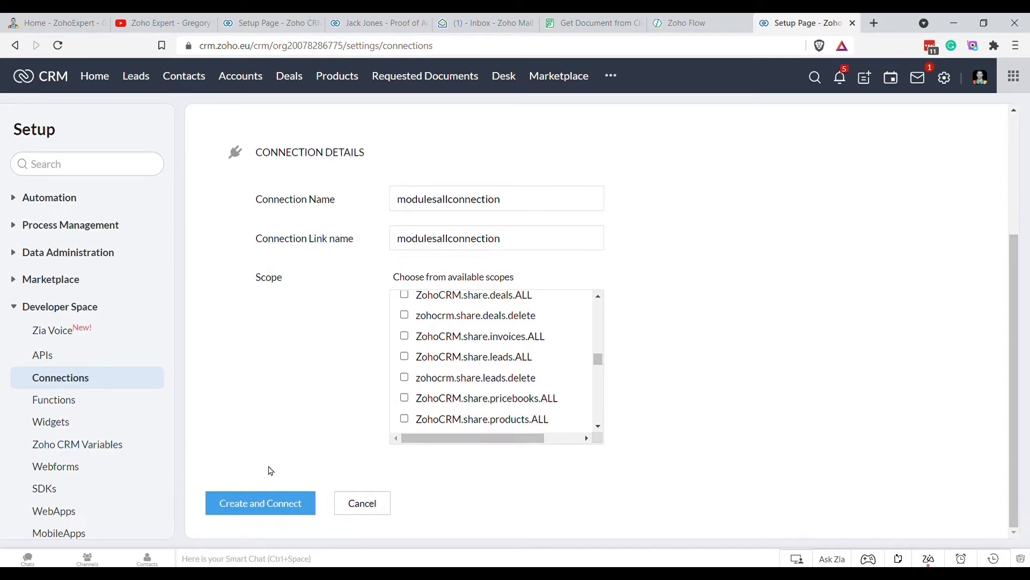
left_click(259, 508)
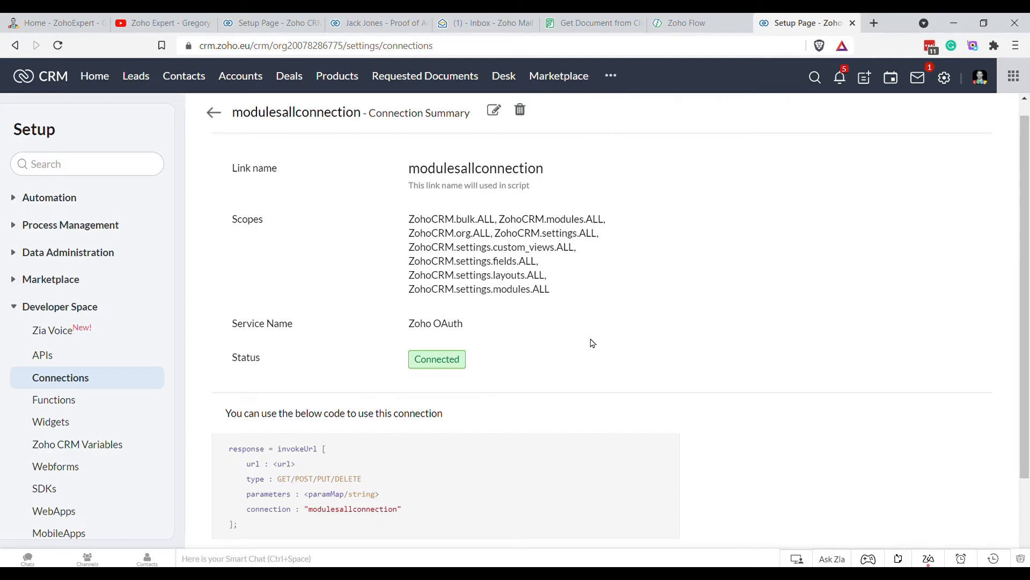
scroll(590, 344, "down", 2)
left_click(445, 490)
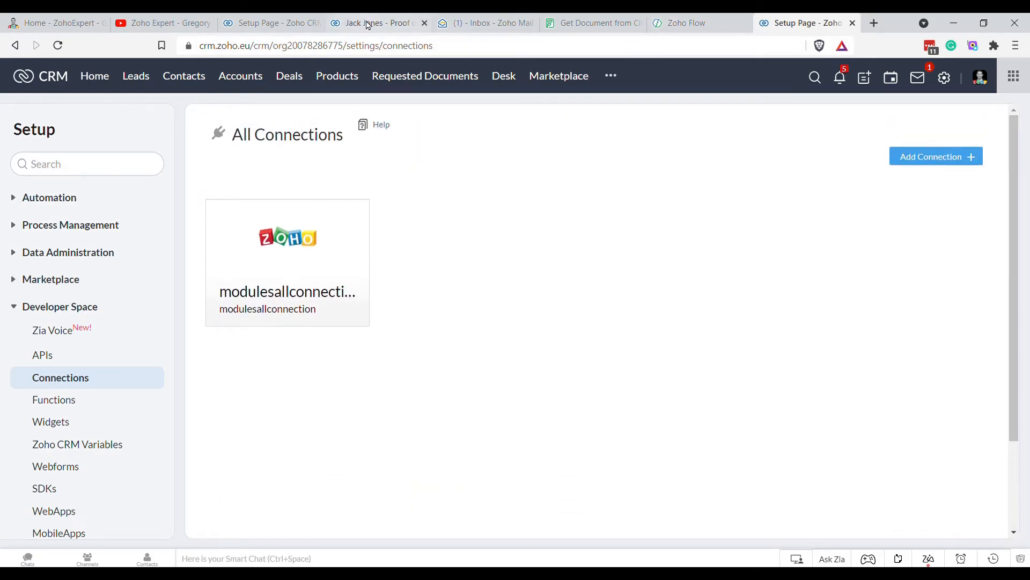
- Return to the Update_Blueprint_Stage function, check its connection references, and save and execute it
mouse_move(321, 265)
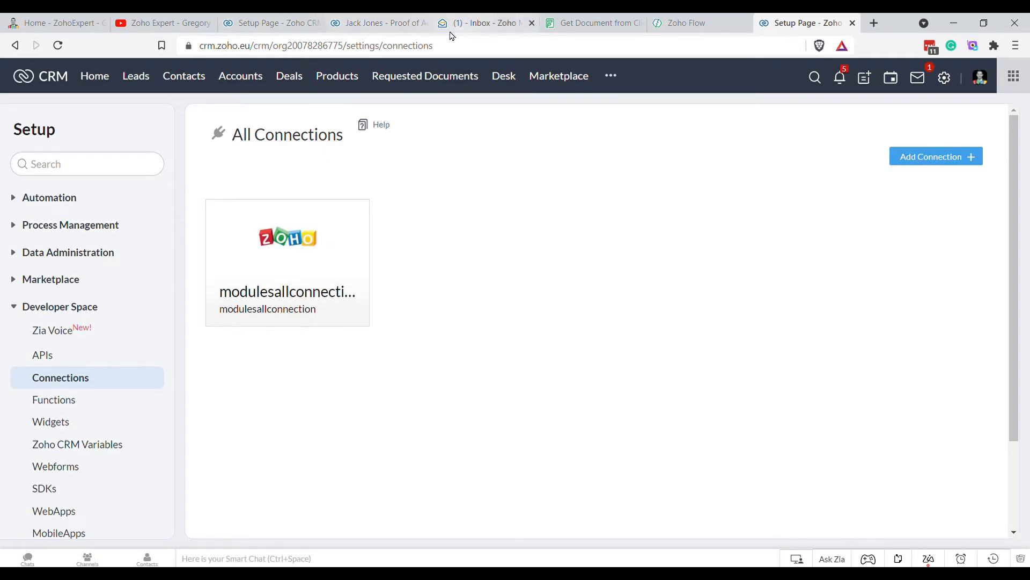
left_click(266, 23)
left_click(475, 364)
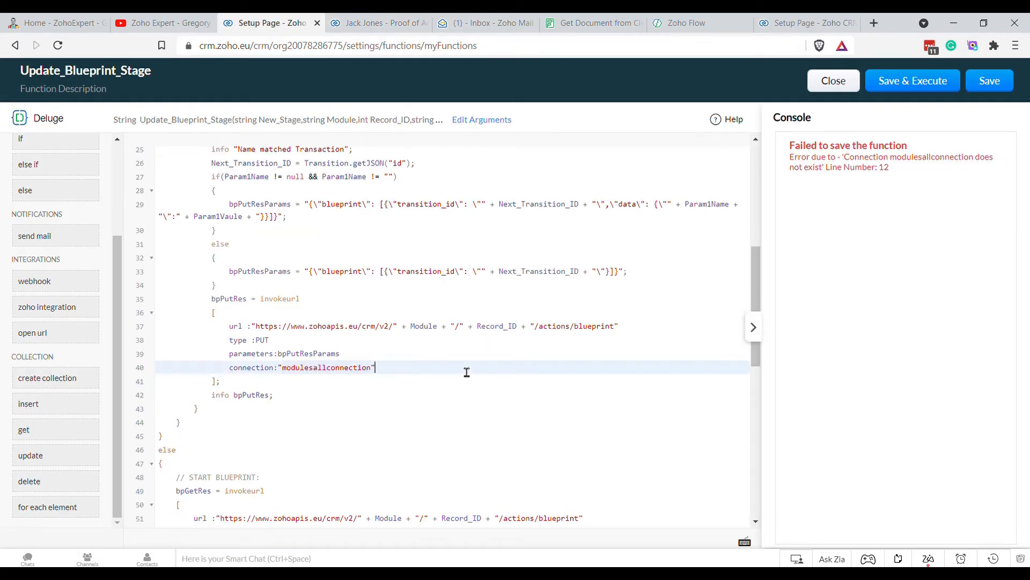
scroll(476, 361, "down", 8)
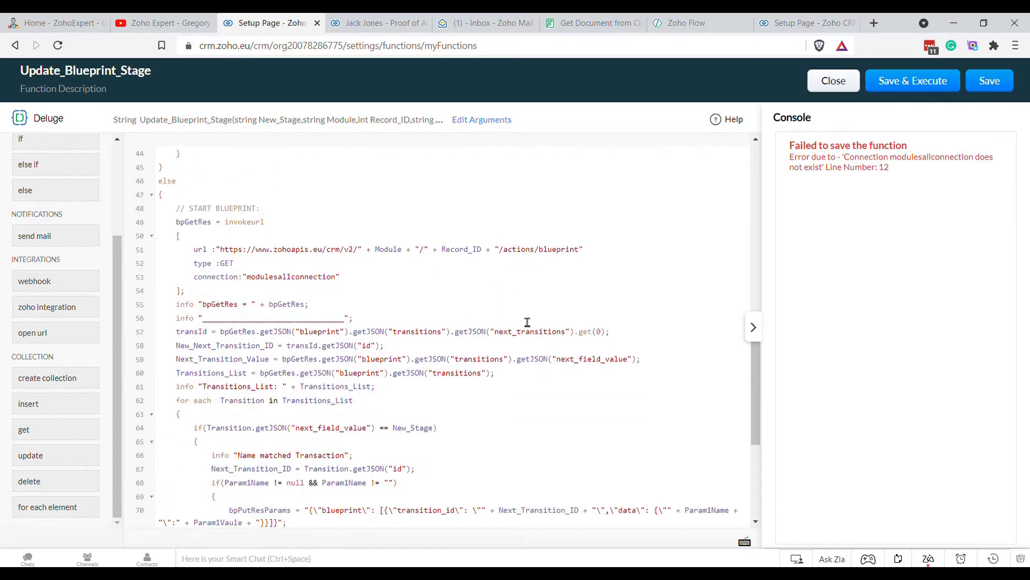
scroll(623, 273, "down", 2)
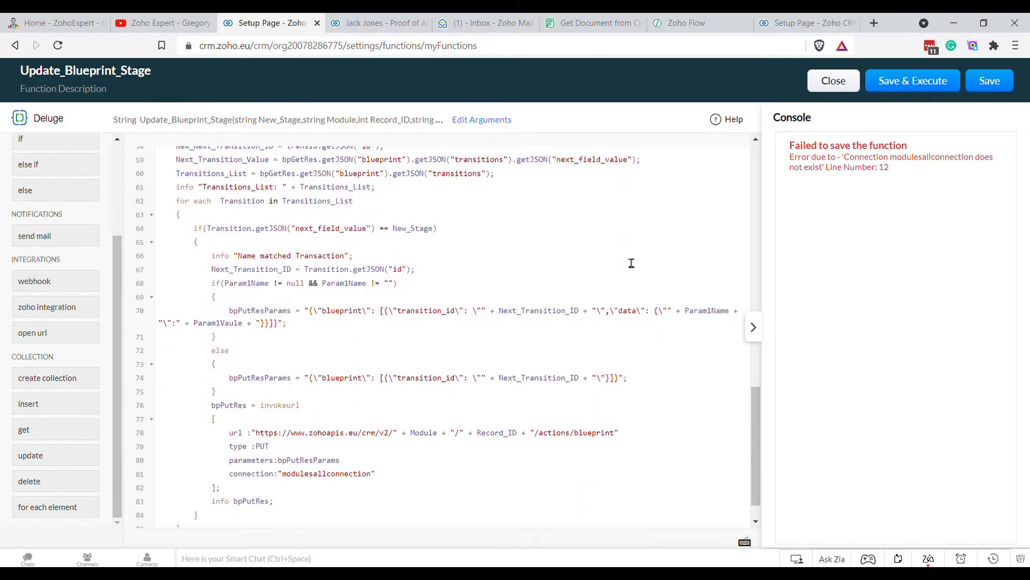
left_click(922, 81)
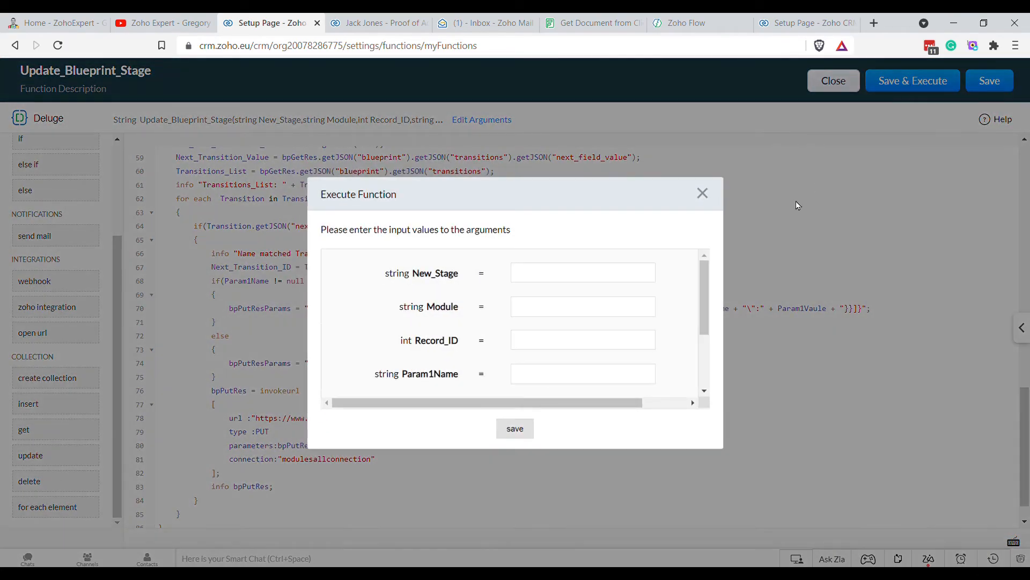
- Enter Received as the New_Stage argument and Request_Documents as the Module argument for the test run
scroll(639, 325, "down", 2)
scroll(638, 319, "up", 2)
left_click(577, 279)
type("Accepted")
key("BackSpace")
key("BackSpace")
key("BackSpace")
key("BackSpace")
key("BackSpace")
key("BackSpace")
key("BackSpace")
type("ReceivedRequest_Documents")
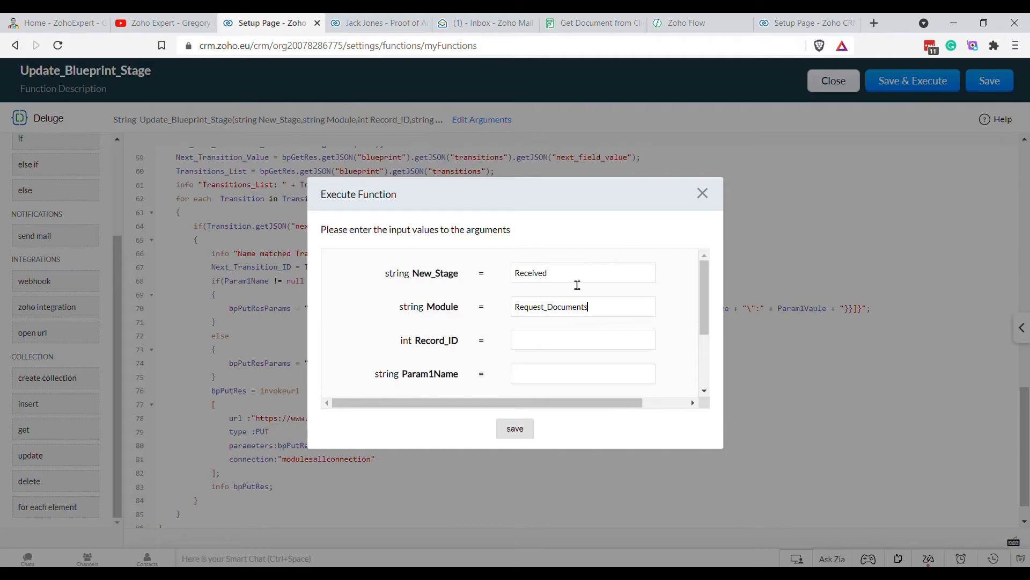
- Check the module name on the proof of address record and correct the Module argument to Requested_Documents
left_click(387, 23)
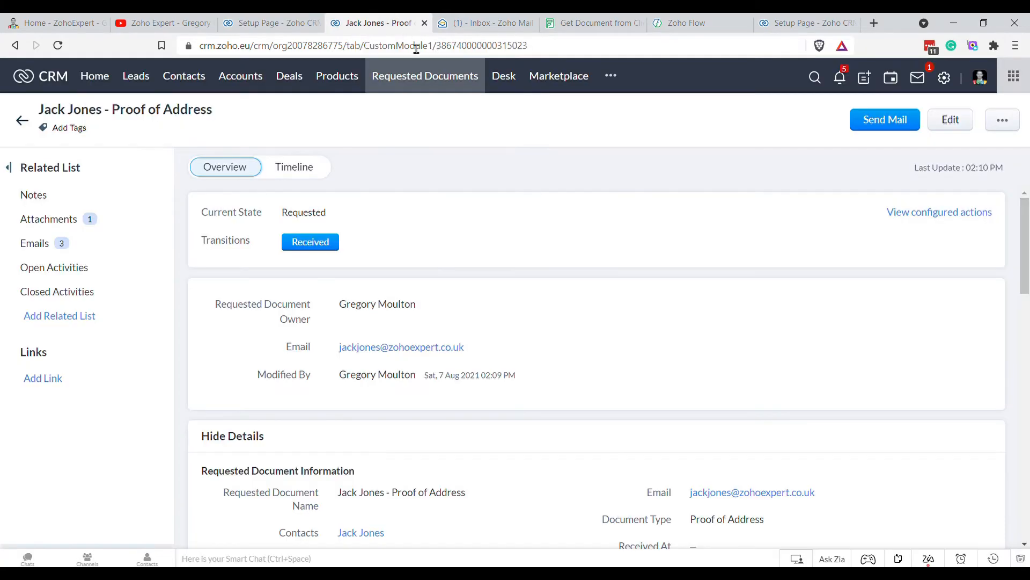
left_click(270, 24)
left_click(545, 308)
type("ed_Documents")
left_click(570, 346)
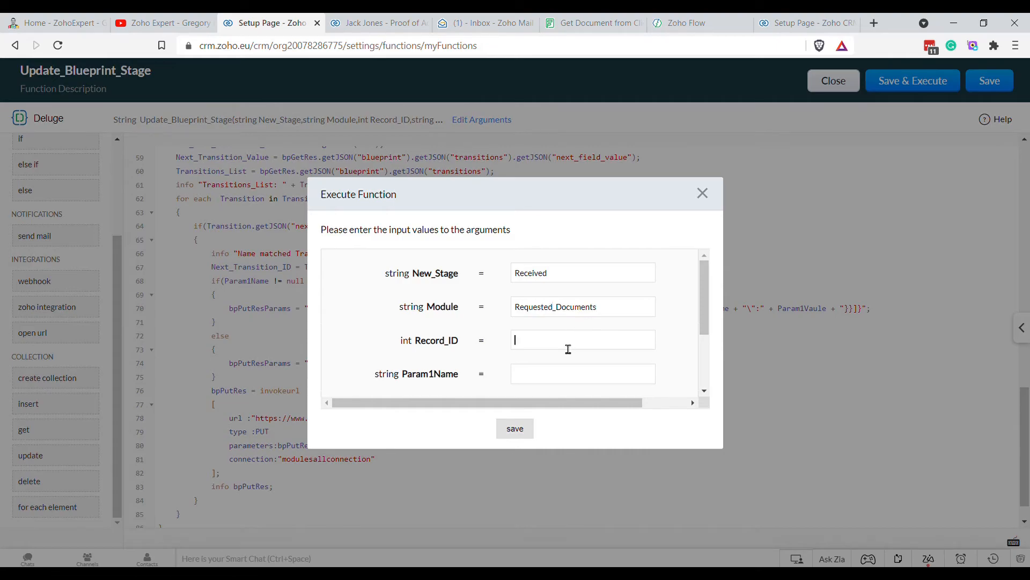
- Copy the record ID from the proof of address record's web address and enter it as the Record_ID argument
left_click(378, 22)
double_click(493, 48)
key("ctrl+c")
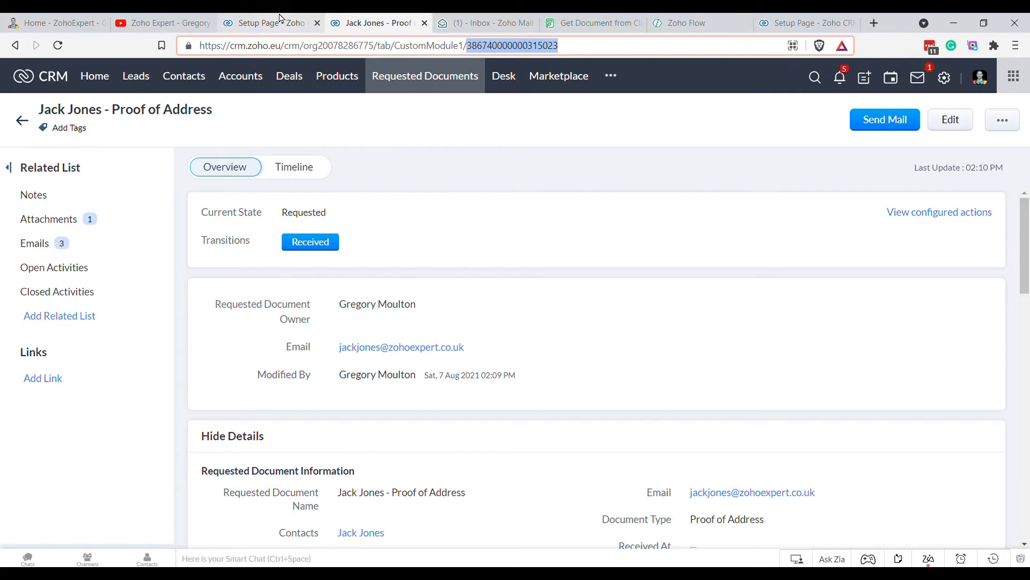
left_click(276, 23)
key("ctrl+v")
- Enter Received as the Transition_Name argument and Status as the Name_of_Stage_Status_etc_in_Record argument
left_click(535, 275)
double_click(543, 275)
key("ctrl+c")
scroll(598, 373, "down", 2)
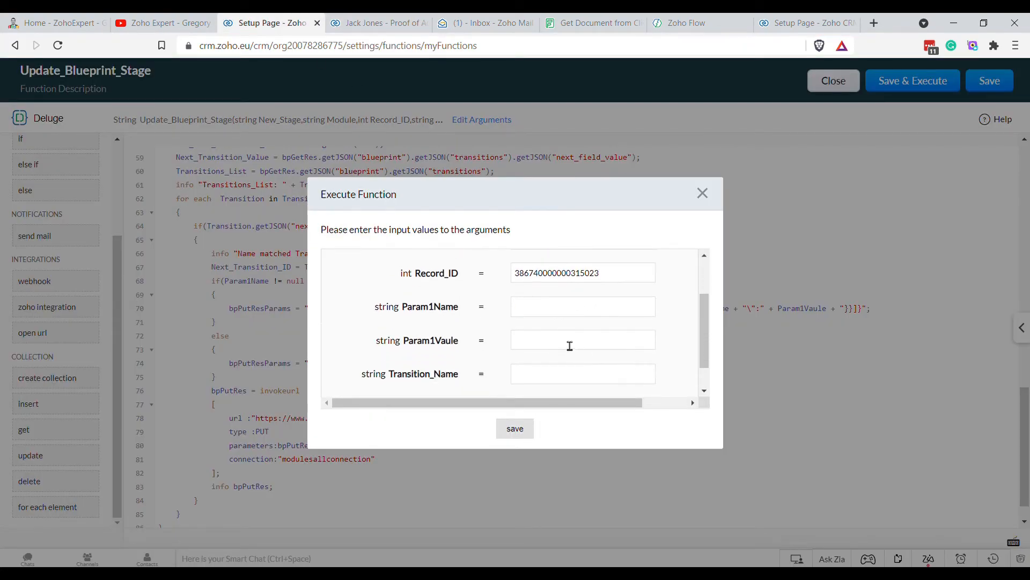
scroll(469, 335, "down", 1)
left_click(551, 349)
key("ctrl+v")
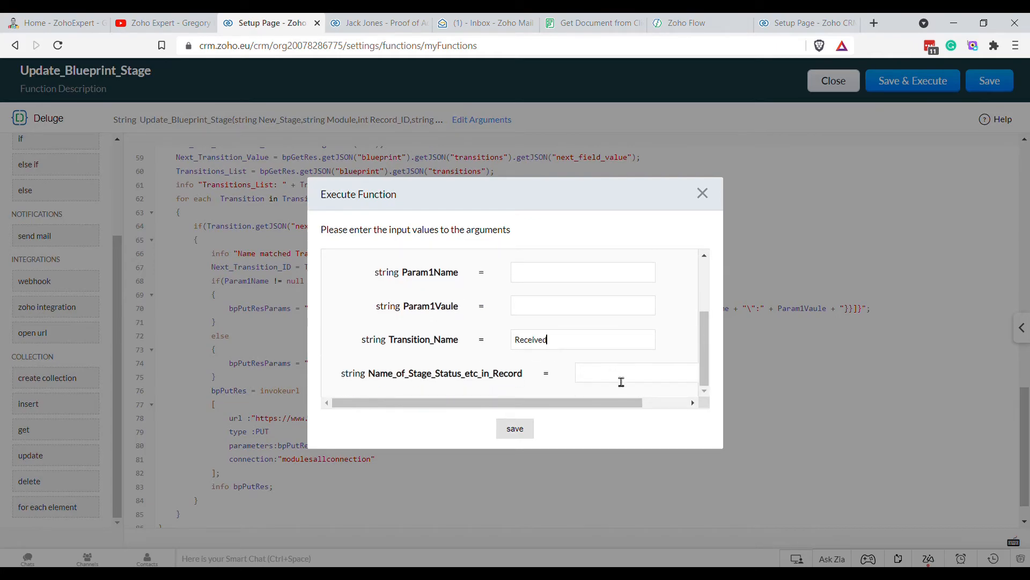
type("Status")
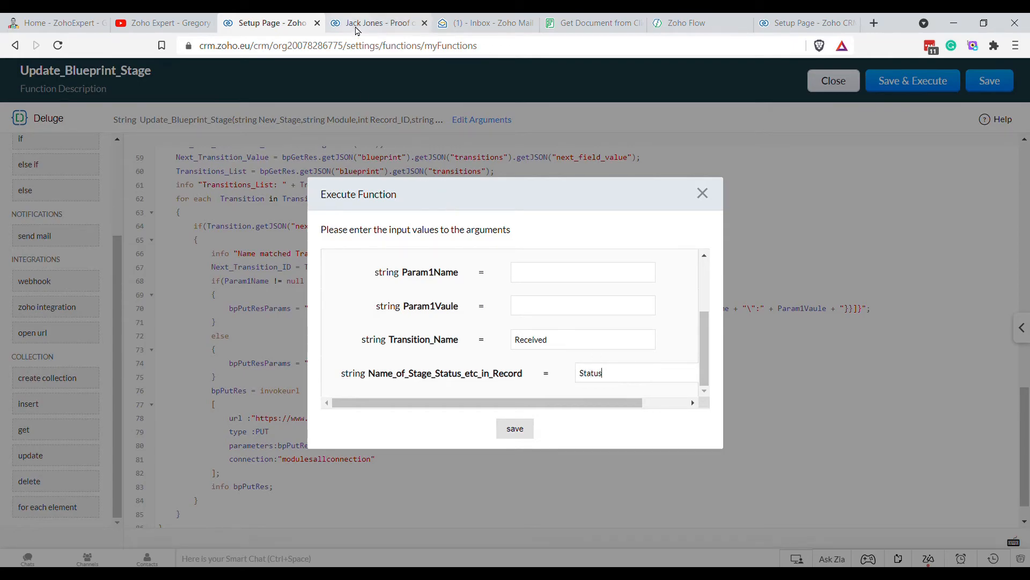
- Check the Status field and blueprint state on the proof of address record against the entered test arguments
left_click(357, 24)
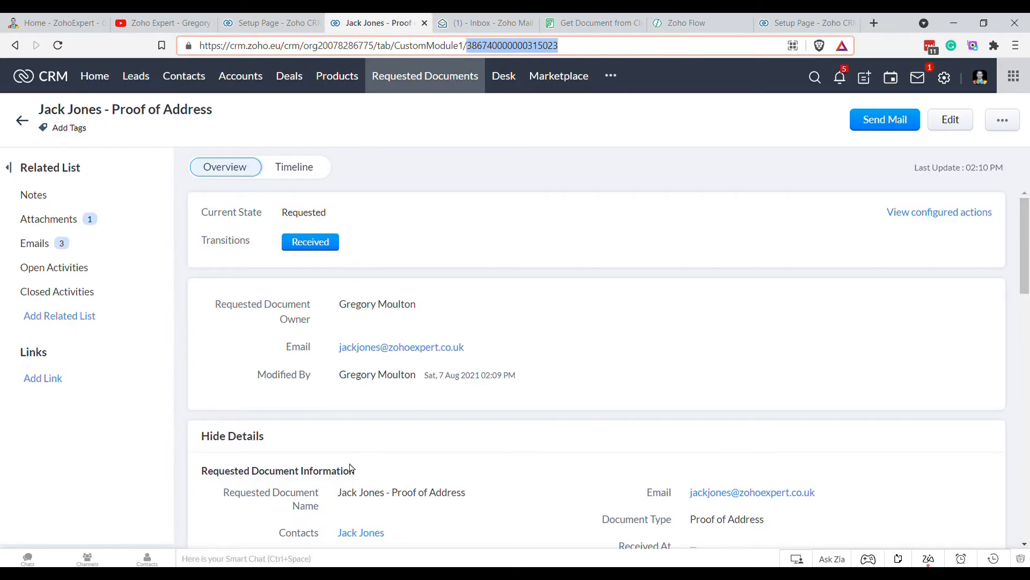
scroll(351, 466, "down", 2)
scroll(363, 464, "down", 1)
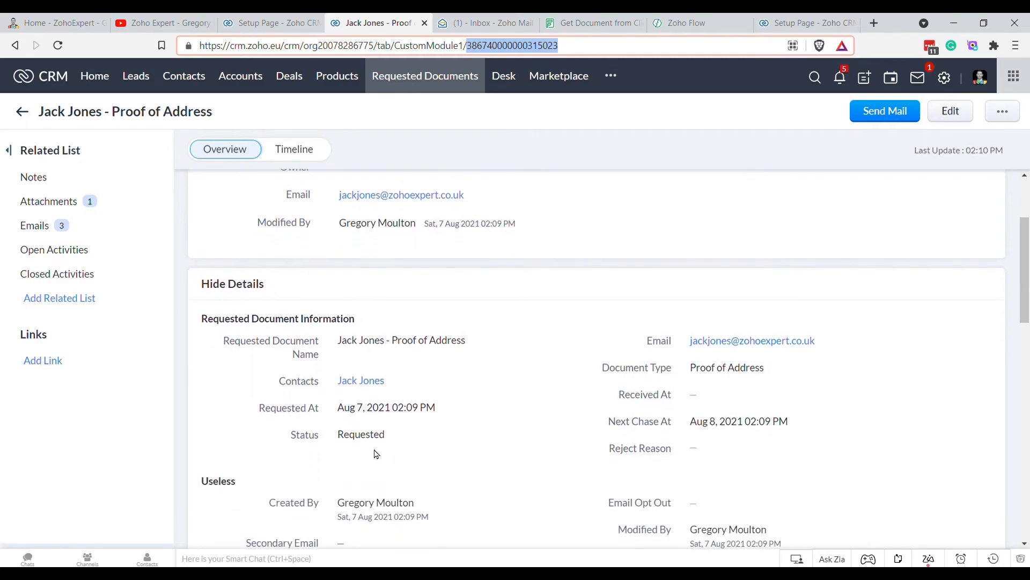
left_click(268, 23)
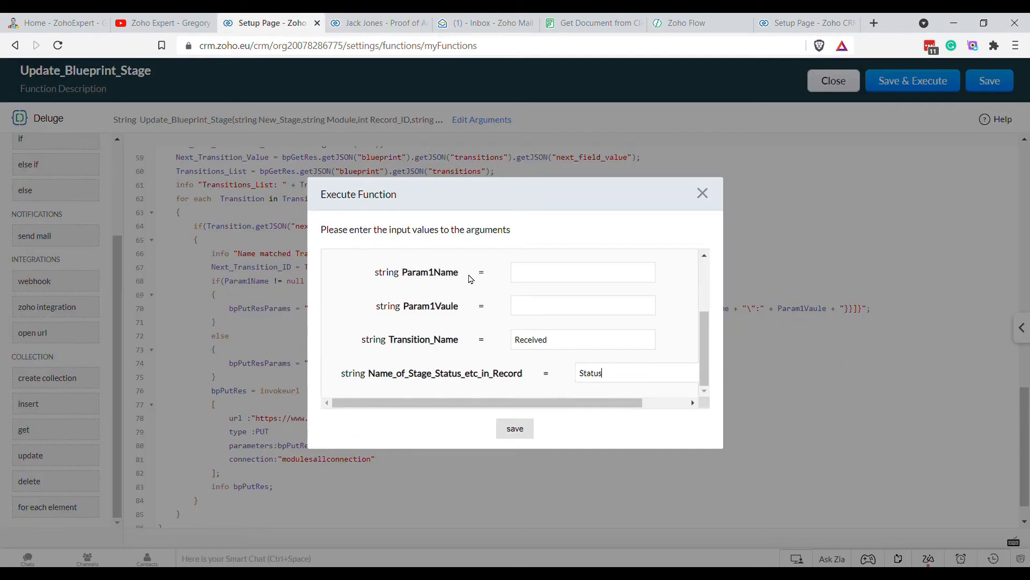
scroll(506, 340, "up", 2)
scroll(490, 299, "down", 2)
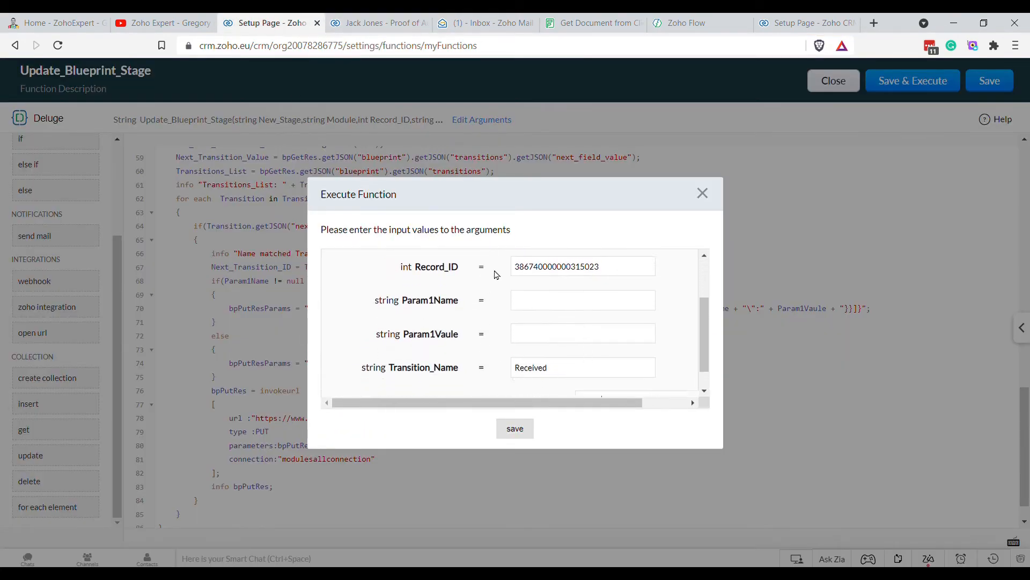
left_click(378, 23)
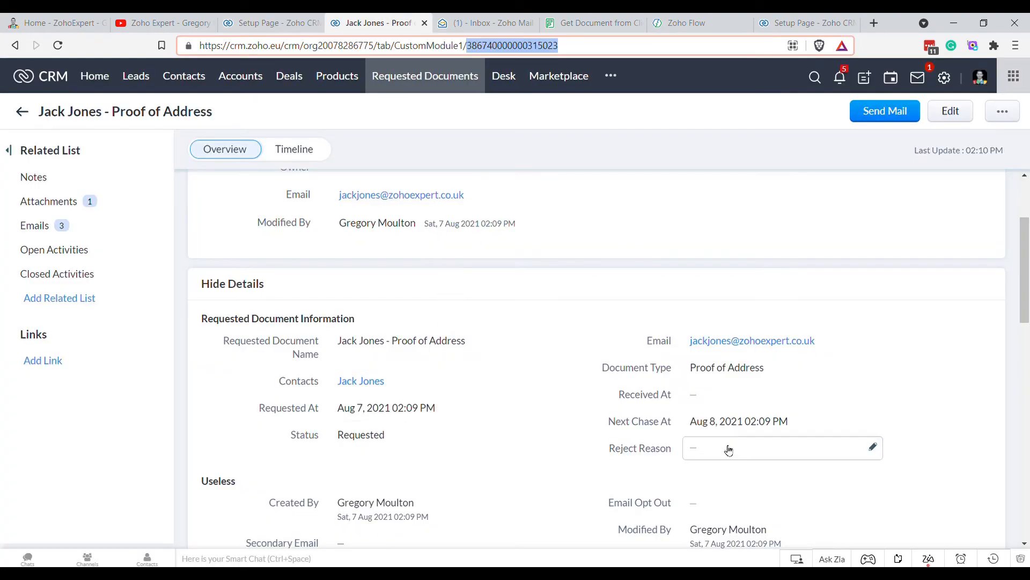
scroll(403, 304, "up", 3)
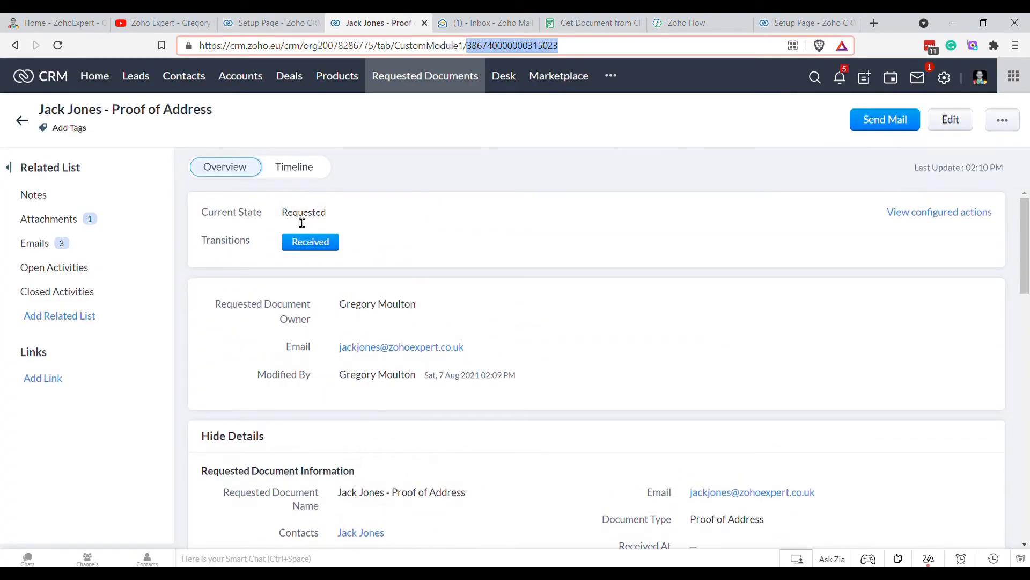
left_click(271, 23)
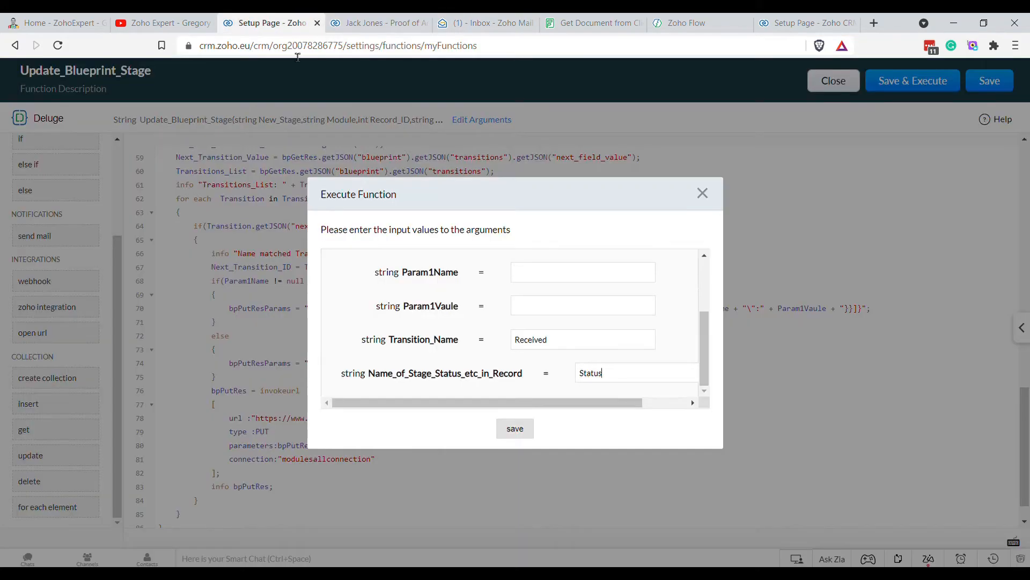
- Run Update_Blueprint_Stage with the entered arguments and reload the proof of address record to check its blueprint state
left_click(522, 433)
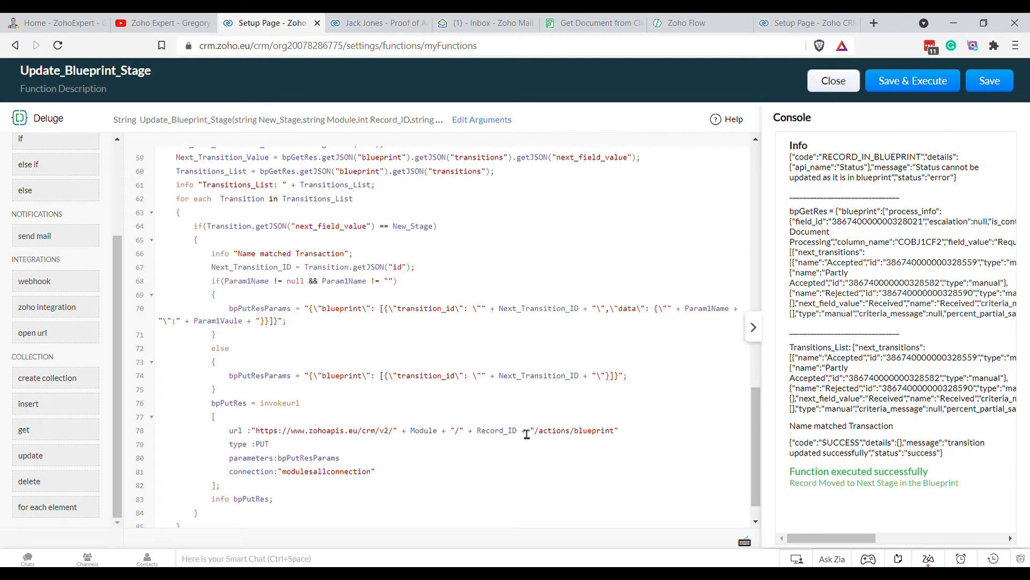
left_click(377, 22)
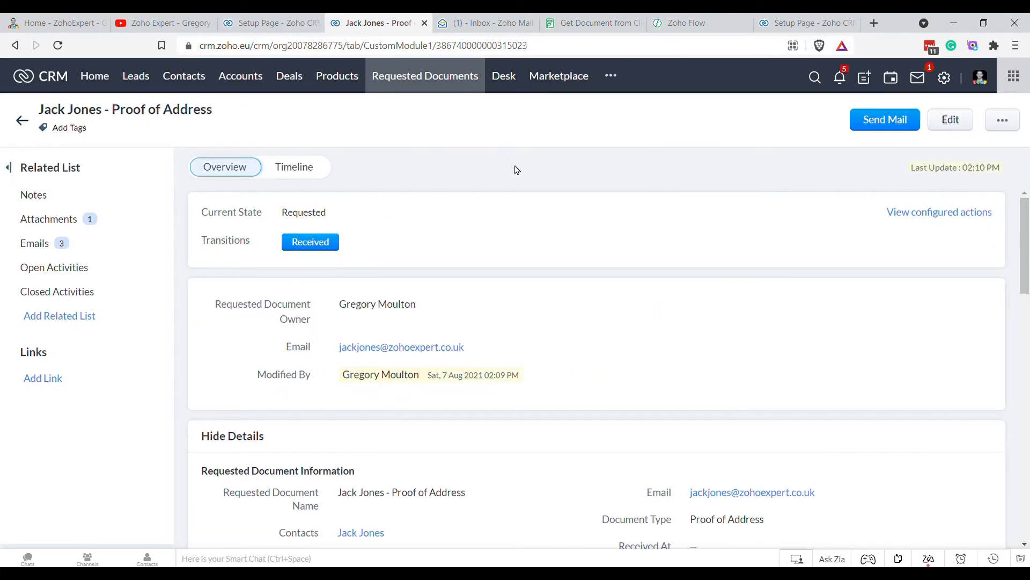
key("F5")
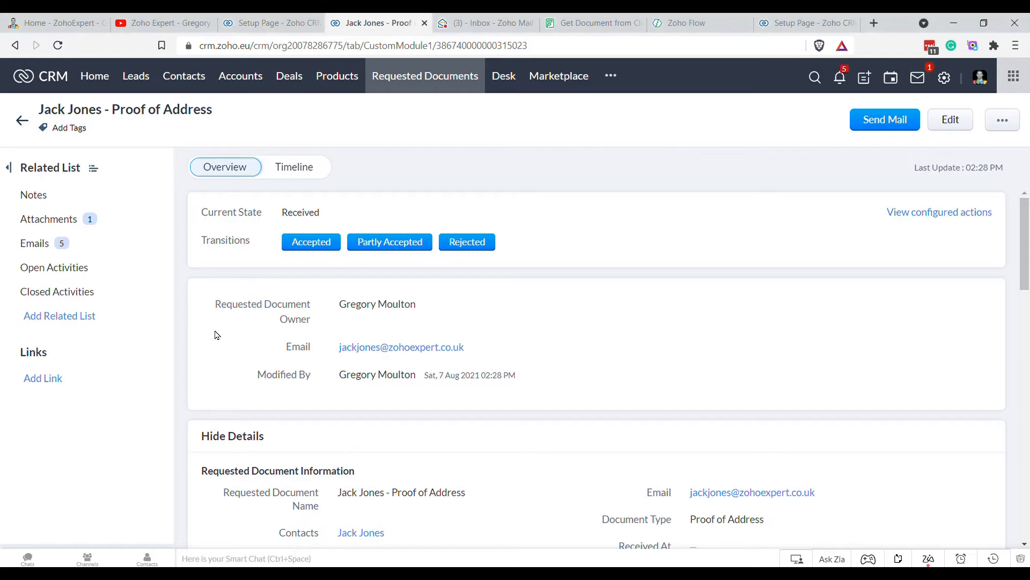
- Review the function code against the record's available transitions and save the Update_Blueprint_Stage function
left_click(257, 23)
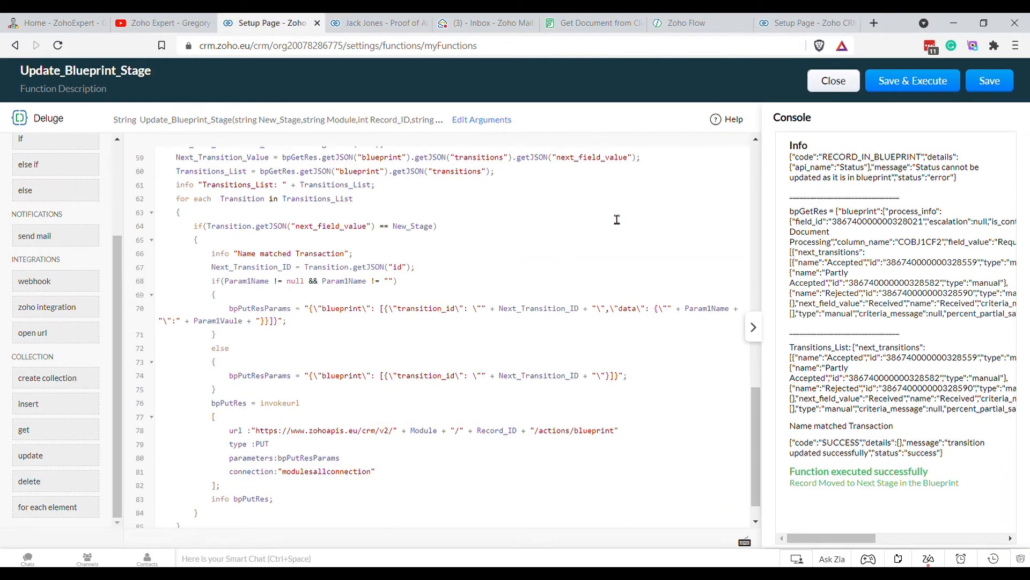
scroll(537, 298, "up", 15)
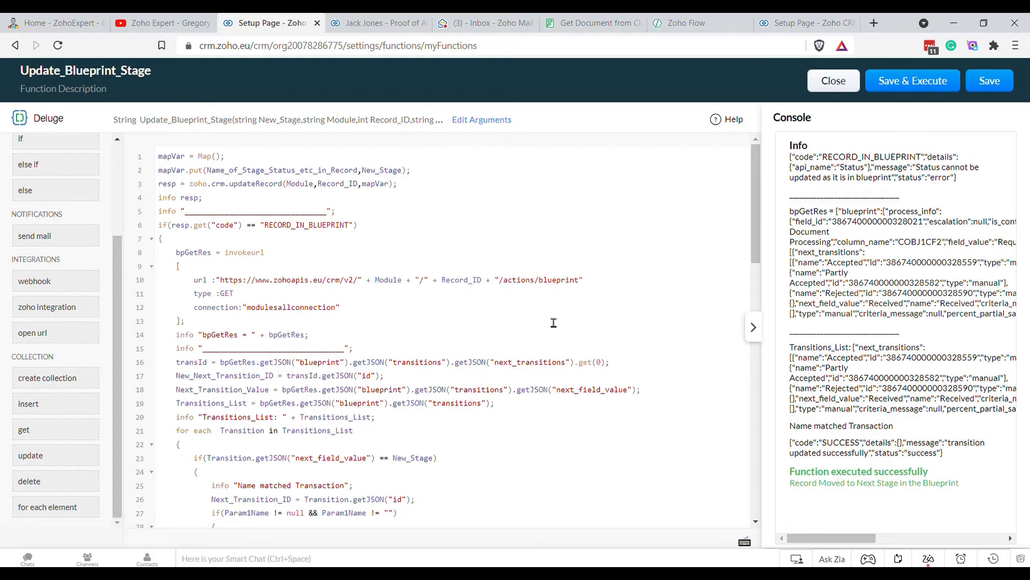
left_click(379, 26)
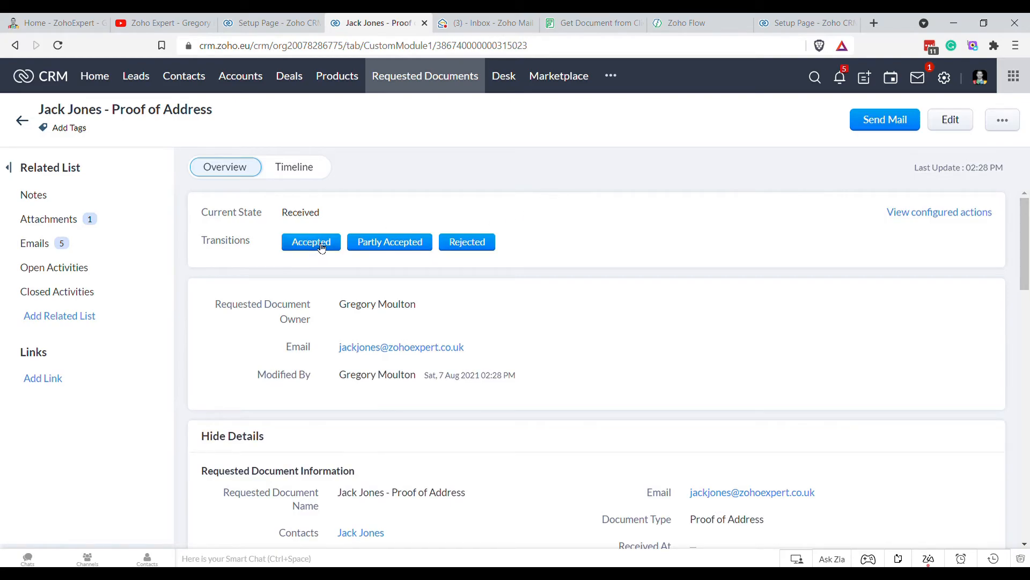
left_click(268, 22)
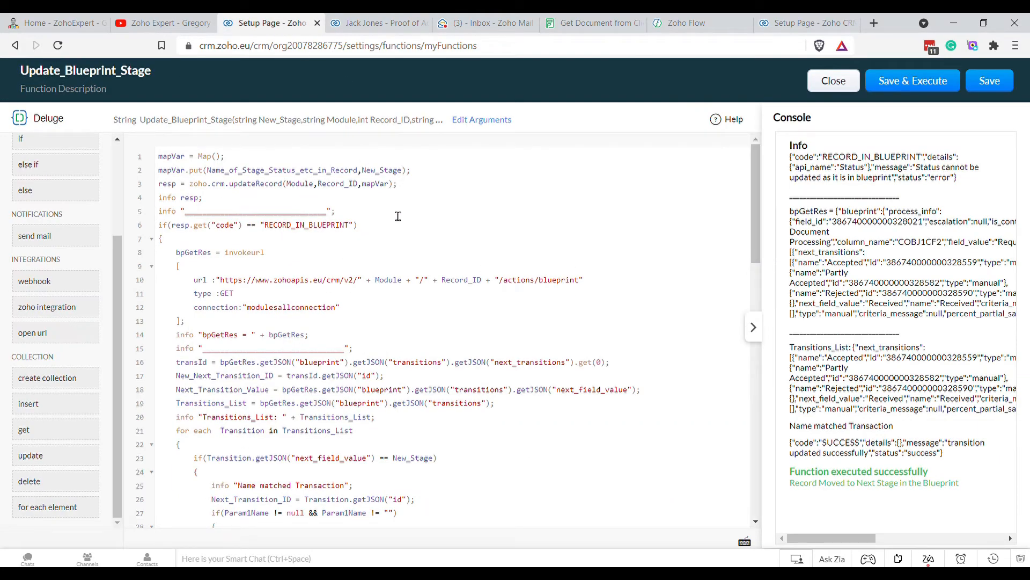
left_click(1002, 75)
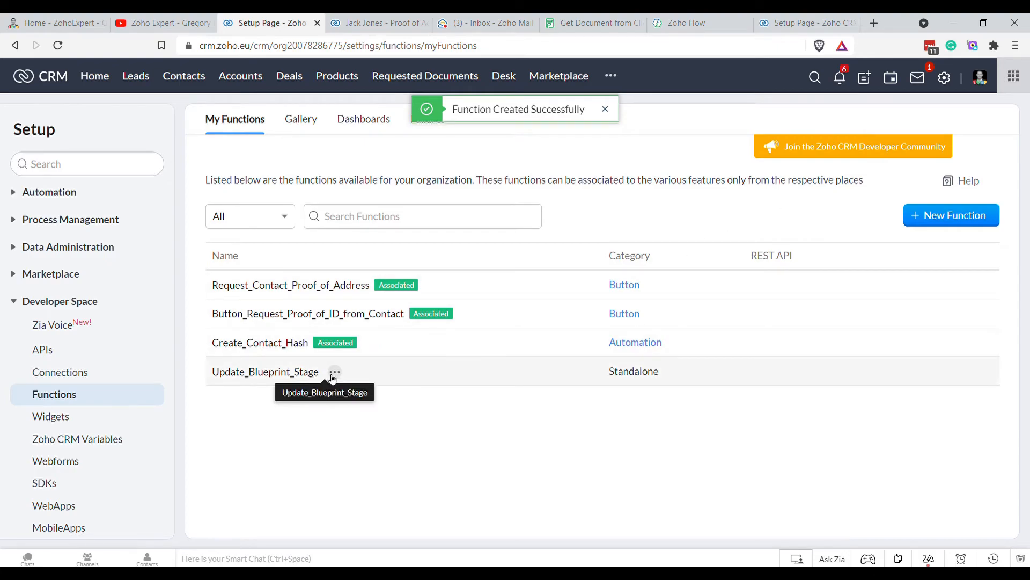
- Enable API Key access in the REST API settings of Update_Blueprint_Stage, copy its URL, and save the settings
left_click(334, 375)
left_click(384, 421)
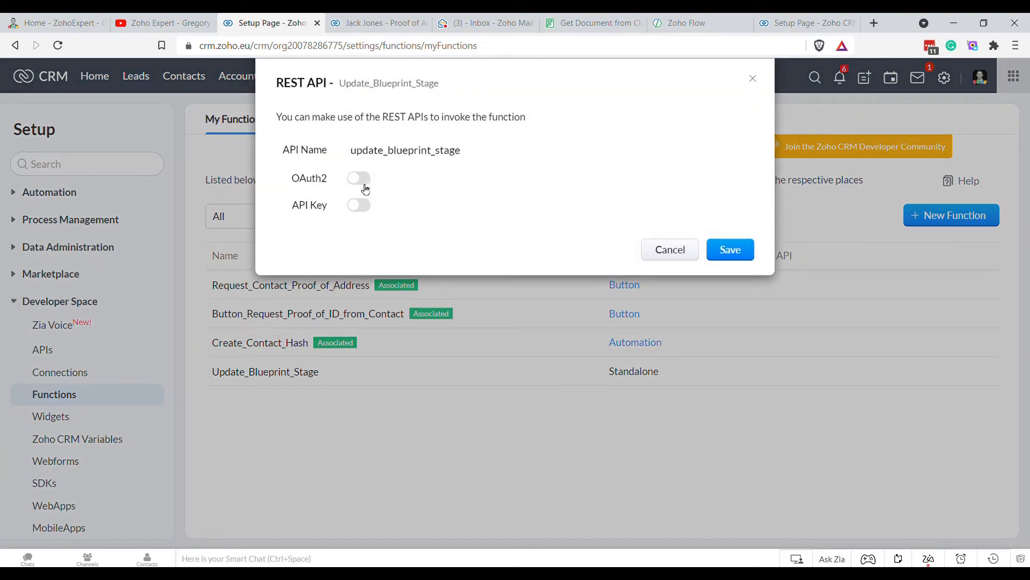
left_click(358, 204)
left_click(672, 237)
left_click(728, 297)
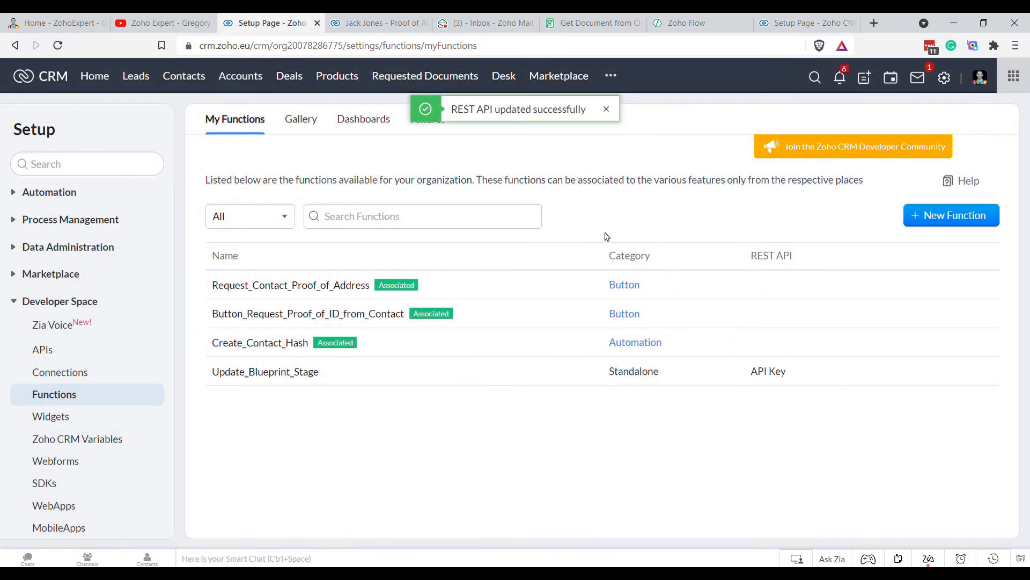
- Switch to Zoho Flow, paste the copied API-key URL as the initial Blueprint_Update_URL value, and save and close the custom function
left_click(705, 27)
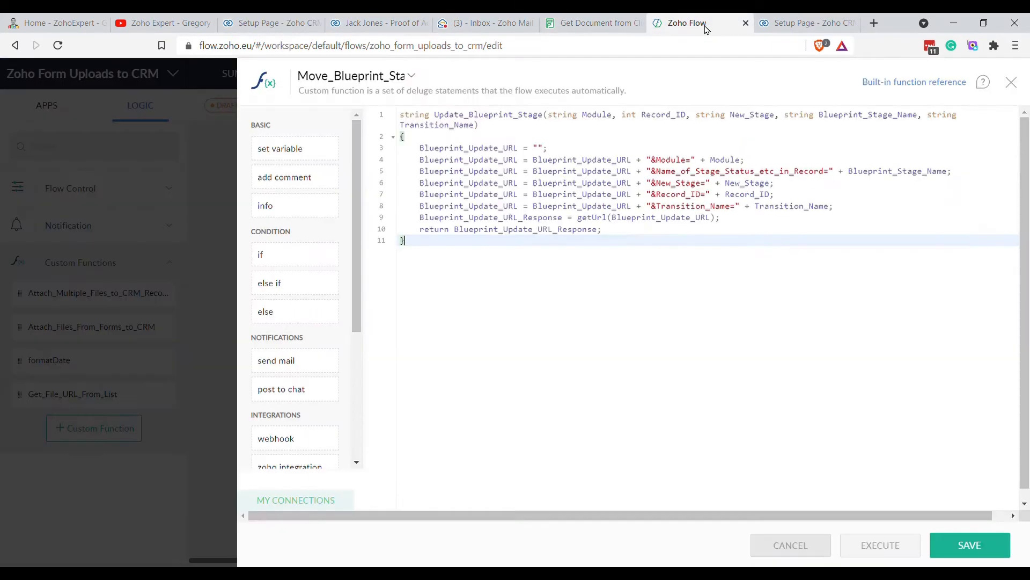
left_click(537, 149)
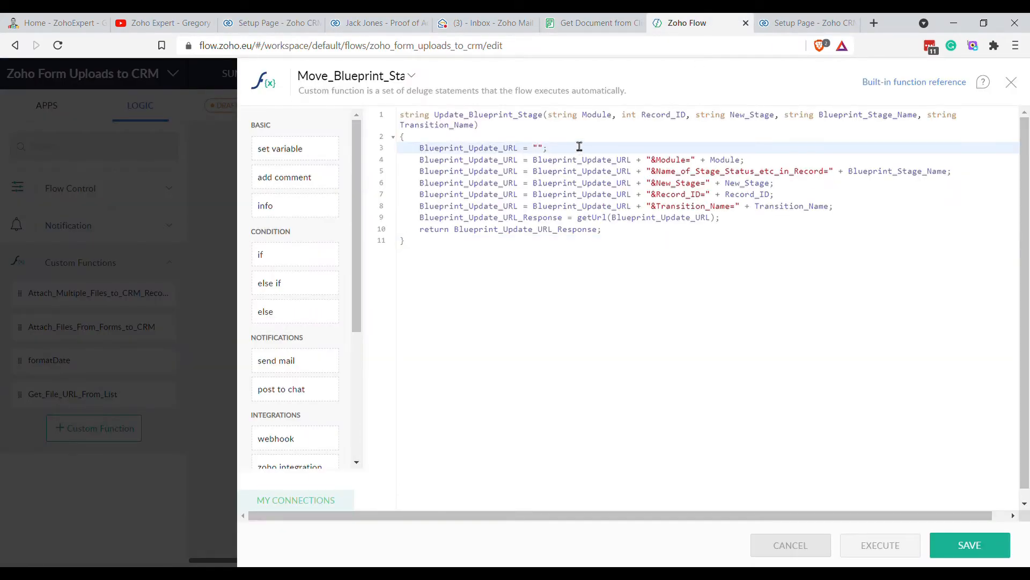
key("ctrl+v")
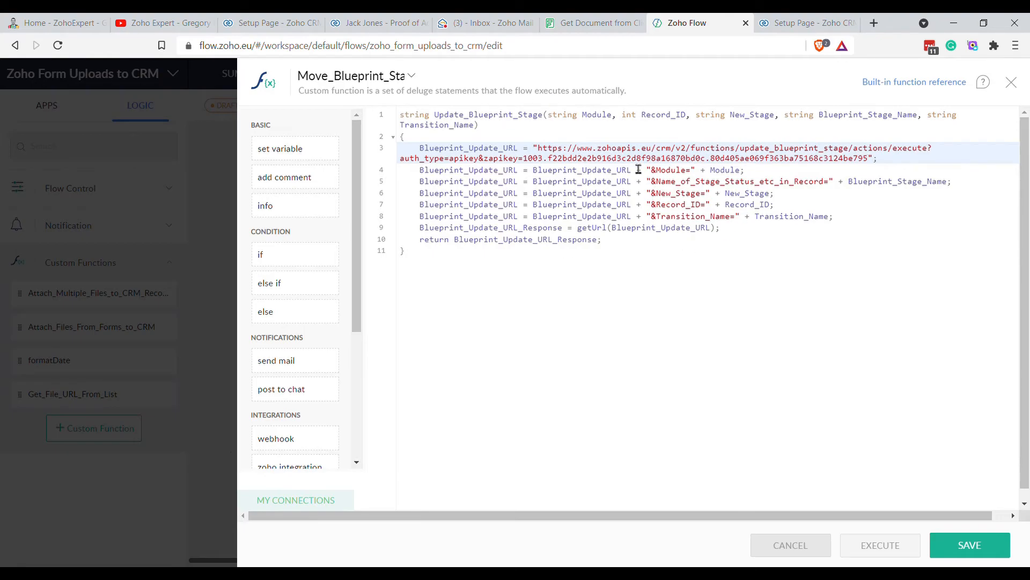
left_click(981, 553)
left_click(1011, 83)
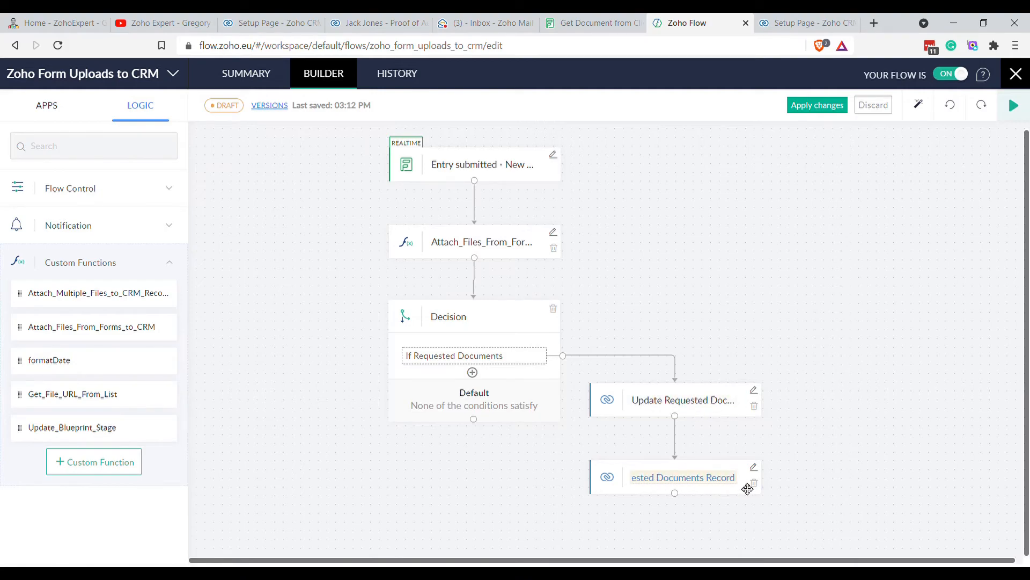
- Add Update_Blueprint_Stage after the add-note action, mapping Module to the form's Module Name and Record_ID to its CRM Record ID
left_click_drag(76, 430, 684, 531)
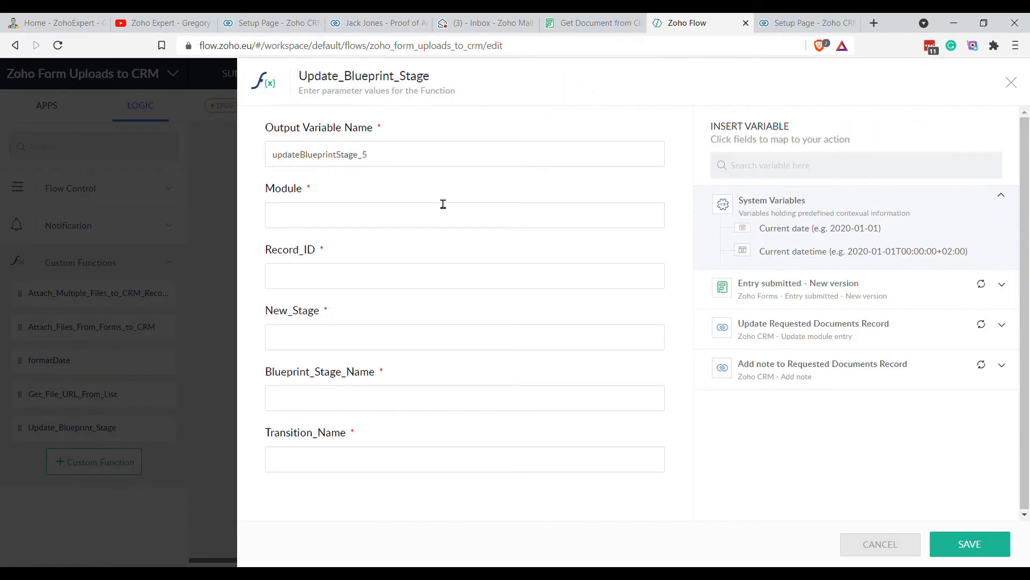
left_click(339, 217)
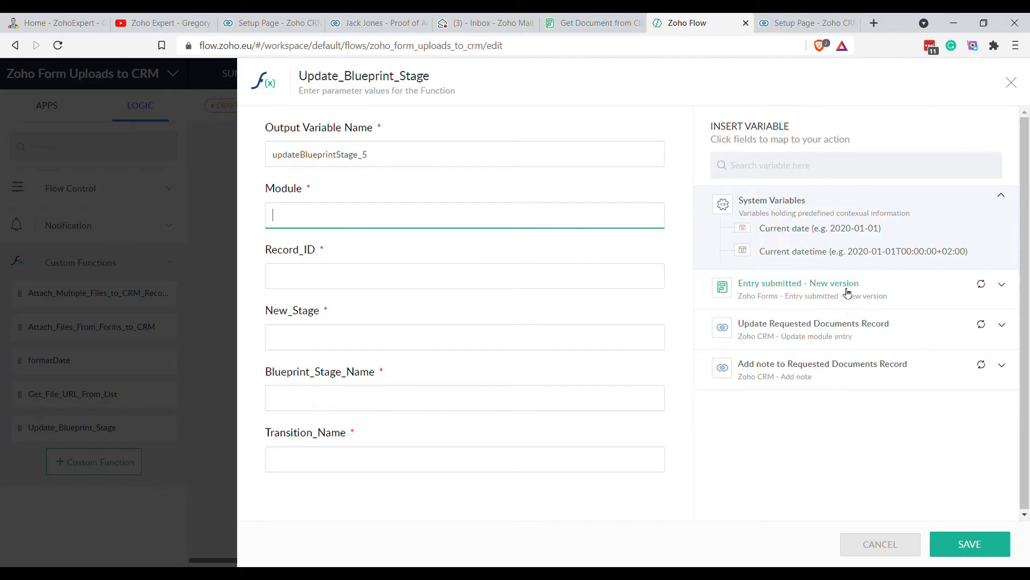
left_click(832, 282)
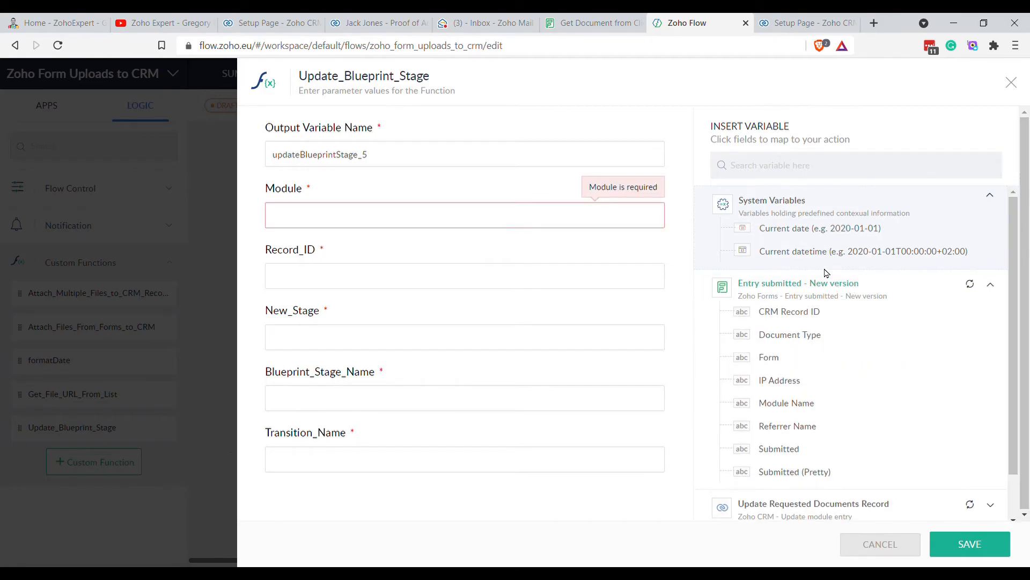
left_click(787, 407)
left_click(336, 283)
left_click(796, 321)
- Set New_Stage to Received, Blueprint_Stage_Name to Status and Transition_Name to Received, and save the function's parameters
left_click(389, 347)
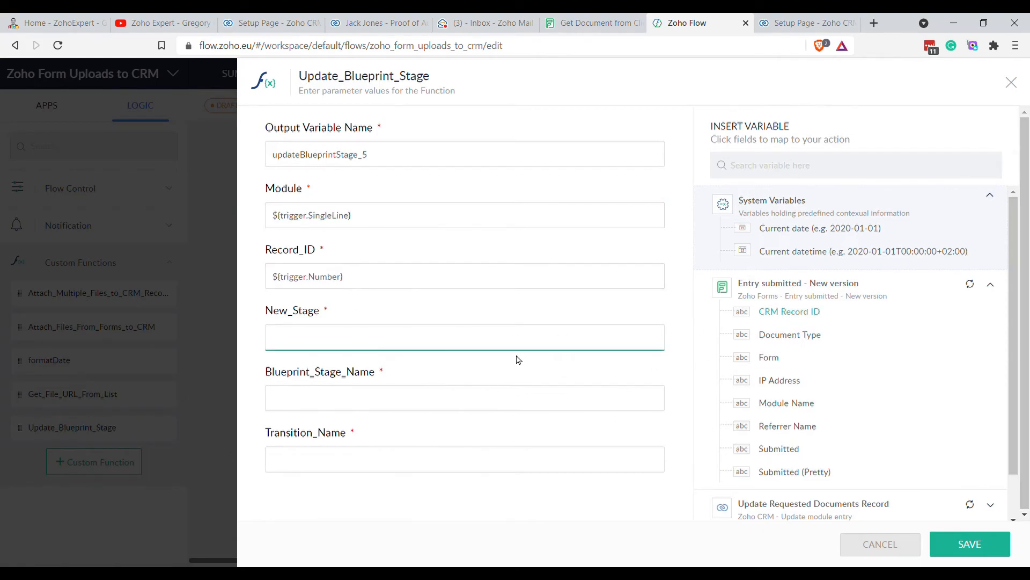
type("Received")
key("Tab")
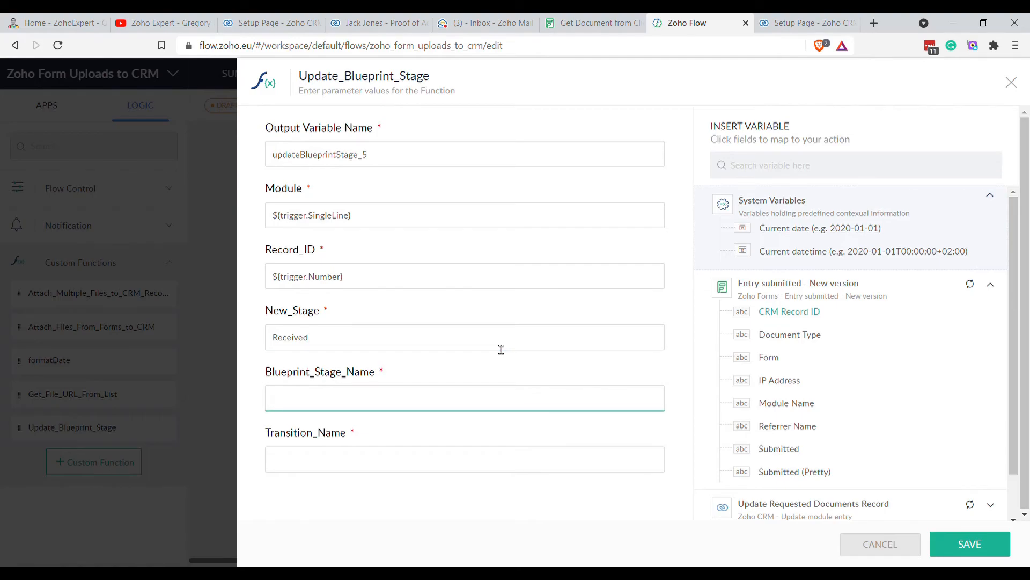
type("Received")
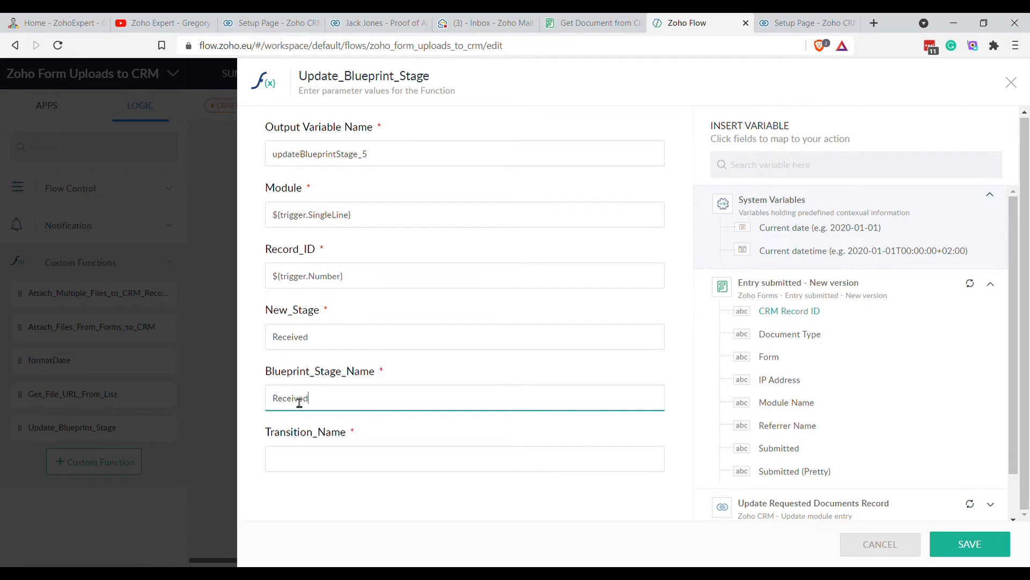
type("Status")
left_click(334, 466)
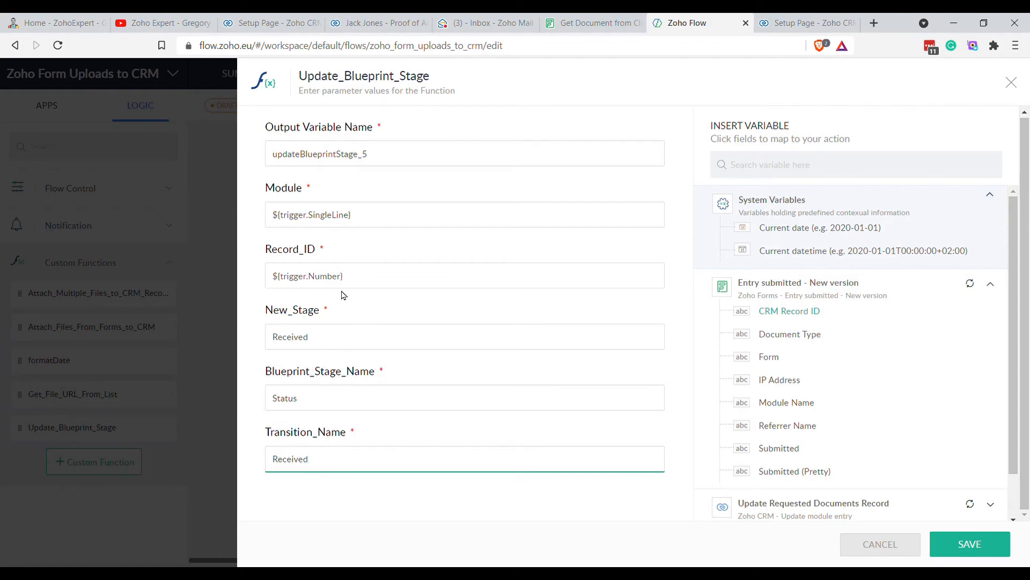
left_click(969, 545)
- Append "to RECEIVED" to the name of the Update_Blueprint_Stage step and apply the changes to the flow
scroll(784, 355, "up", 4)
left_click(707, 515)
type("to RECEIVED")
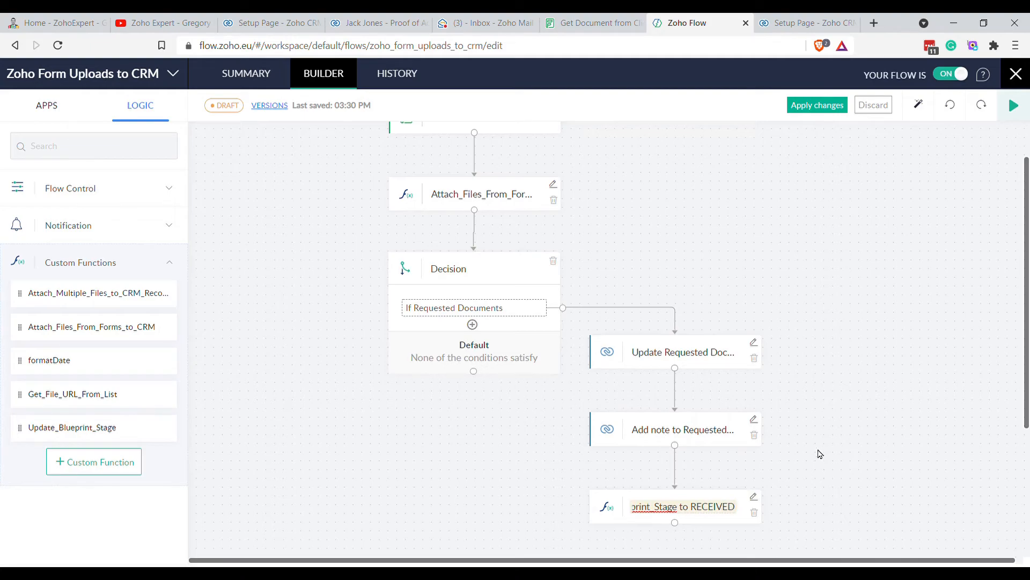
left_click(929, 371)
left_click(800, 108)
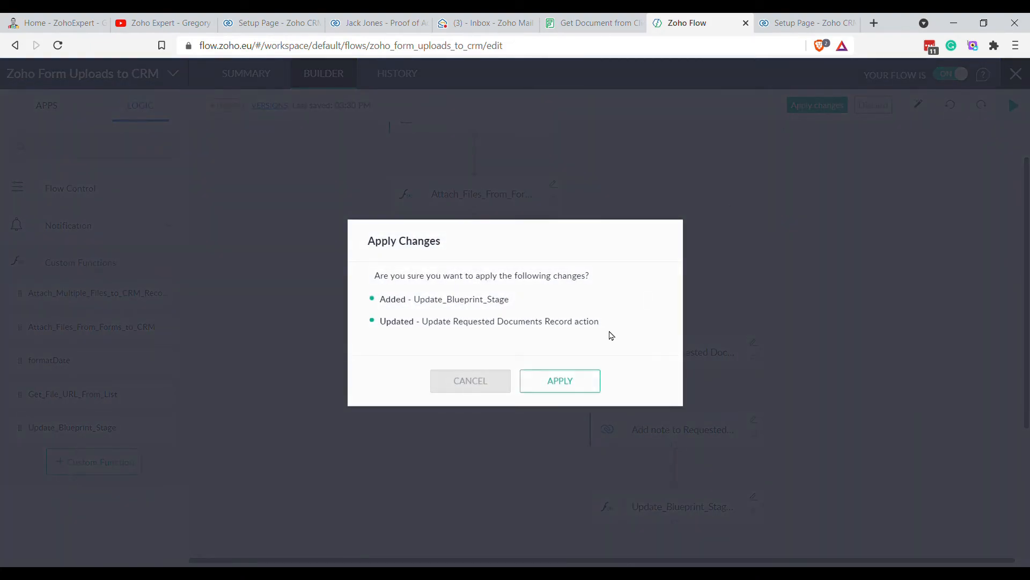
left_click(566, 387)
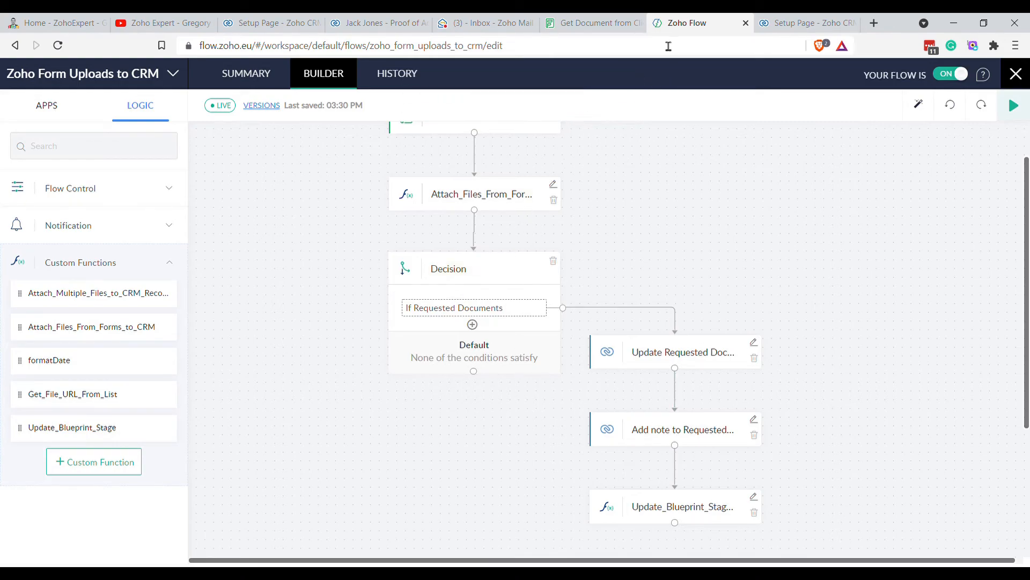
- Switch to Zoho CRM, show the All Requested Documents view and delete every requested document record
left_click(416, 23)
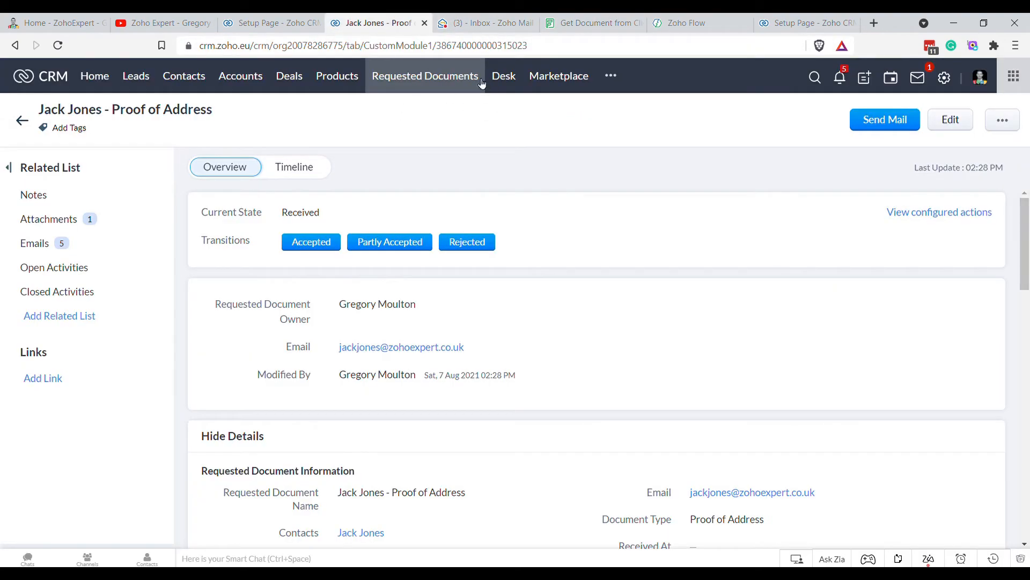
left_click(453, 87)
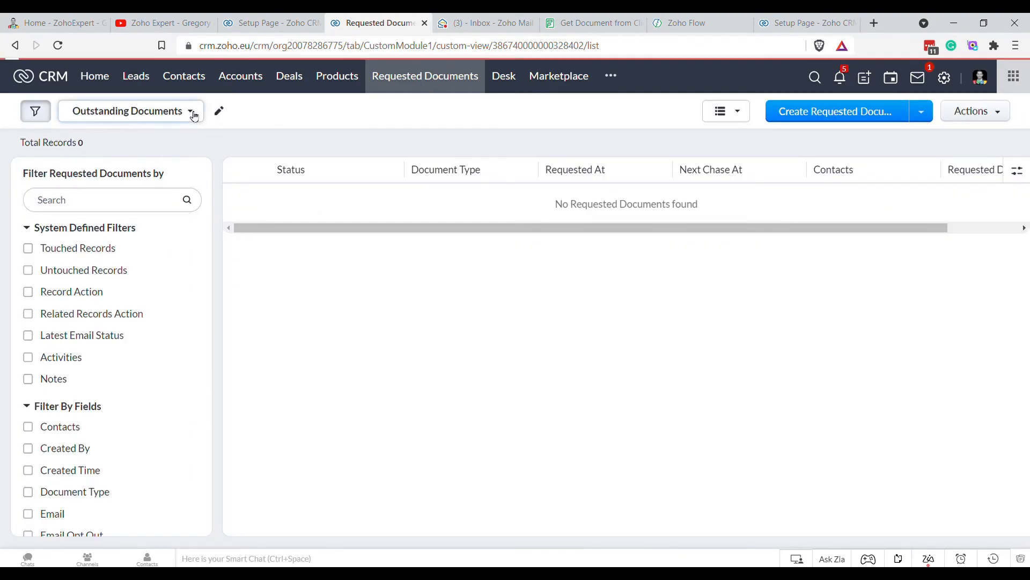
left_click(191, 112)
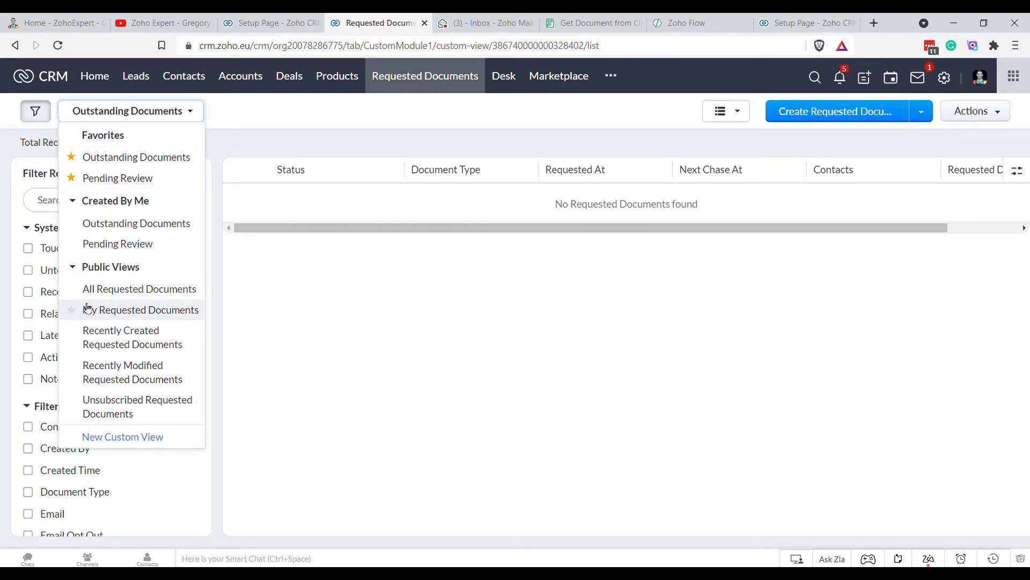
left_click(108, 288)
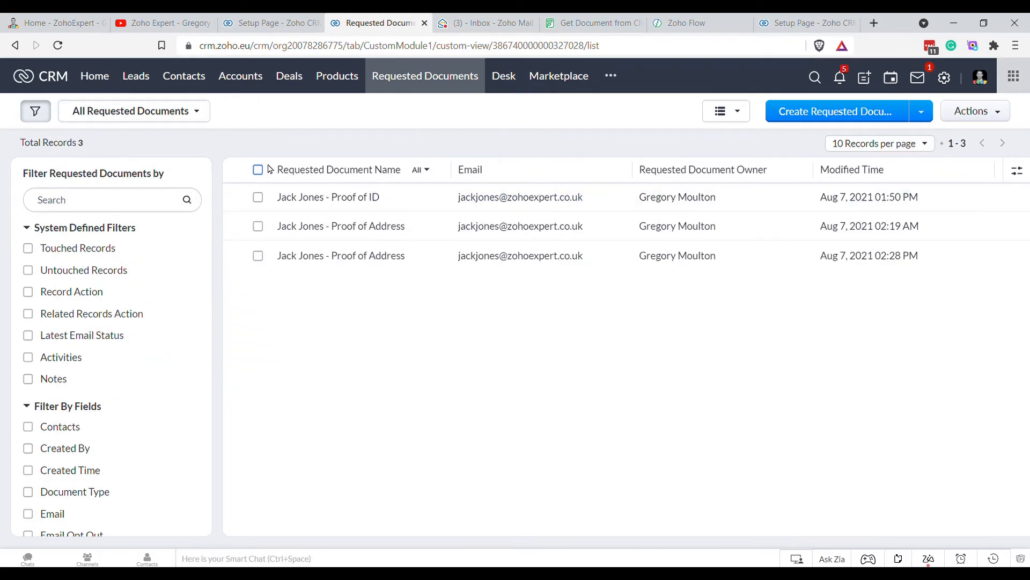
left_click(258, 169)
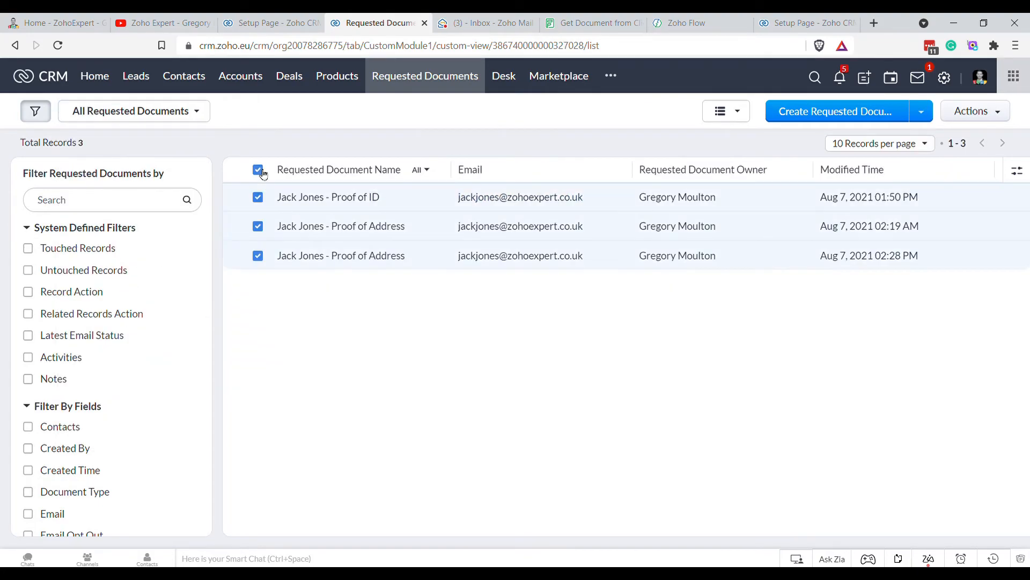
left_click(396, 111)
left_click(395, 196)
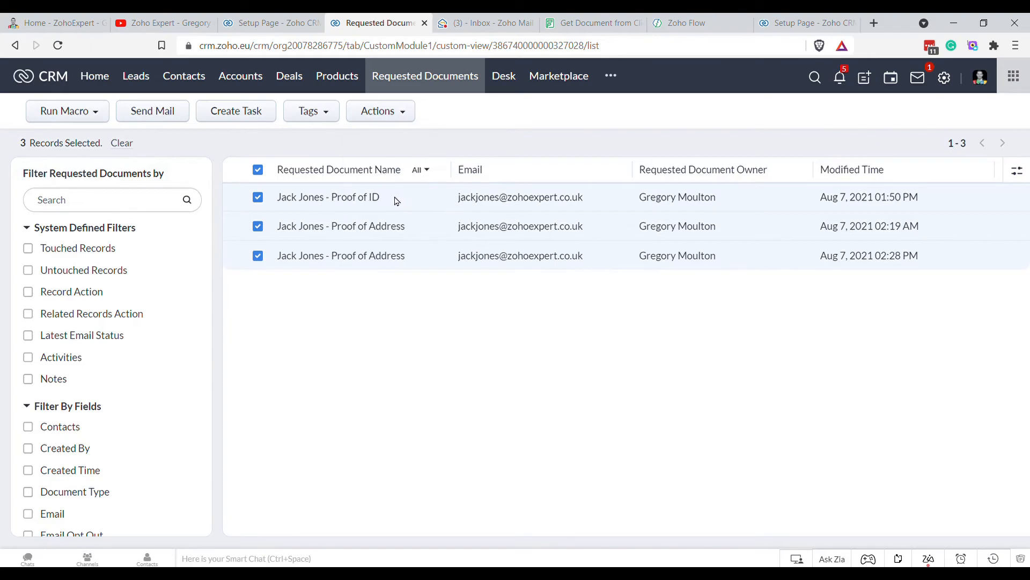
left_click(458, 153)
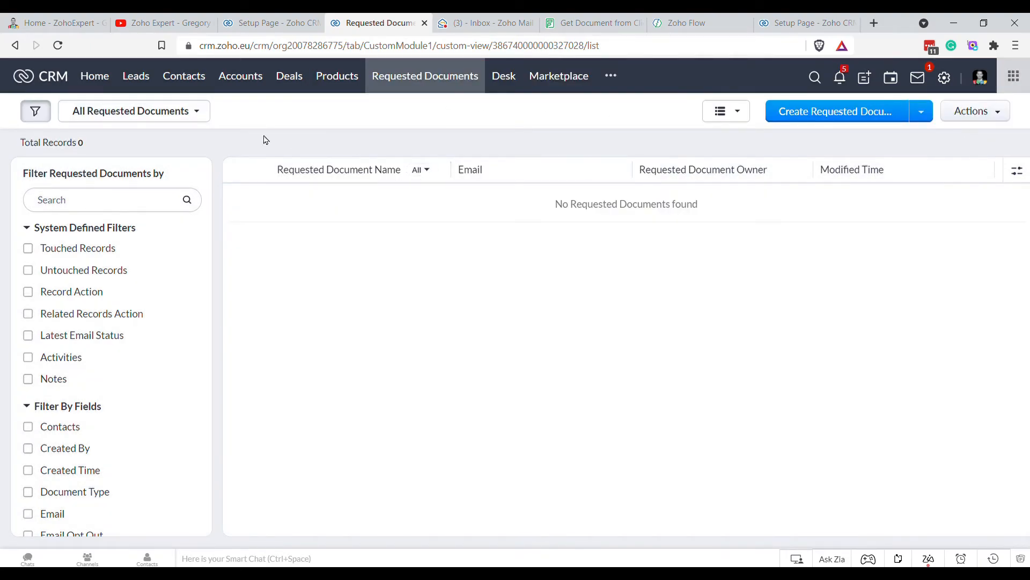
- From the second listed contact's record, request Proof of Address and Proof of ID, dismissing the resulting messages
left_click(173, 86)
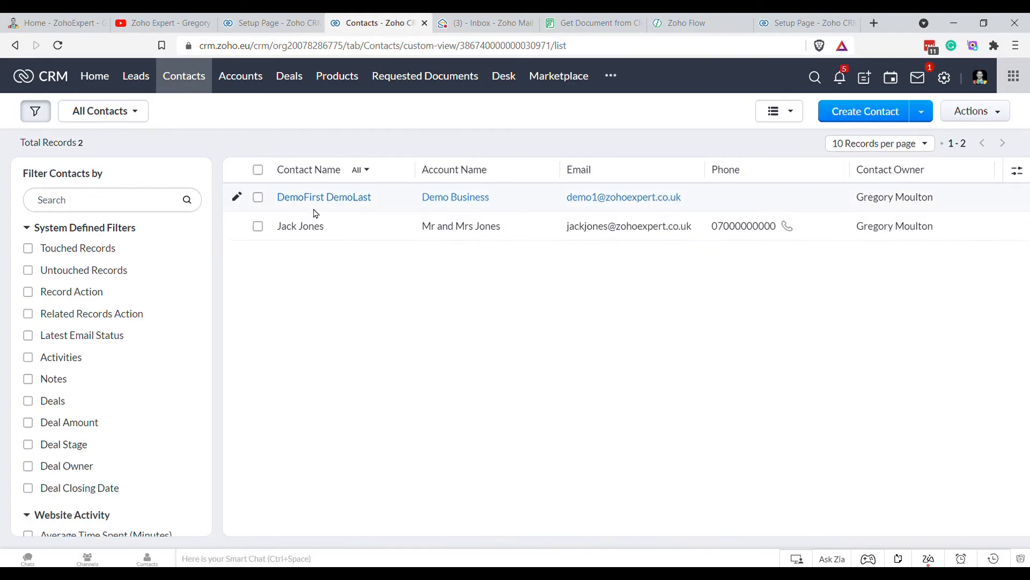
left_click(307, 227)
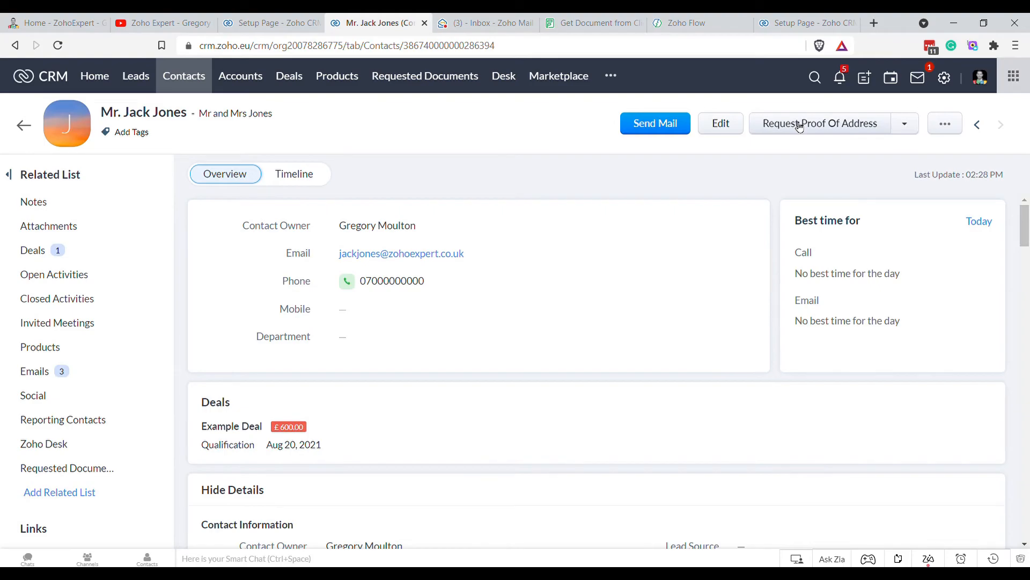
left_click(799, 125)
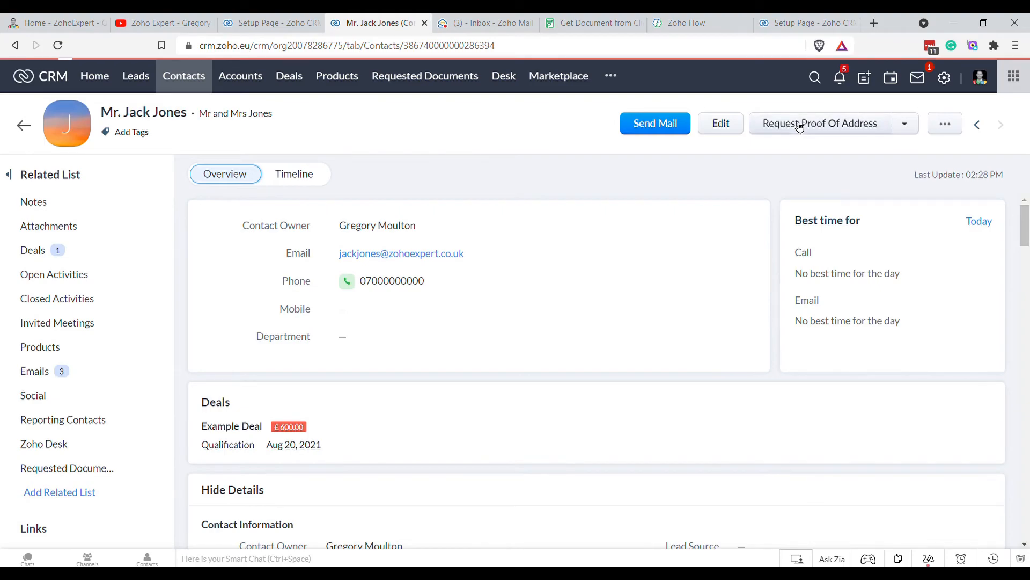
left_click(742, 77)
left_click(904, 125)
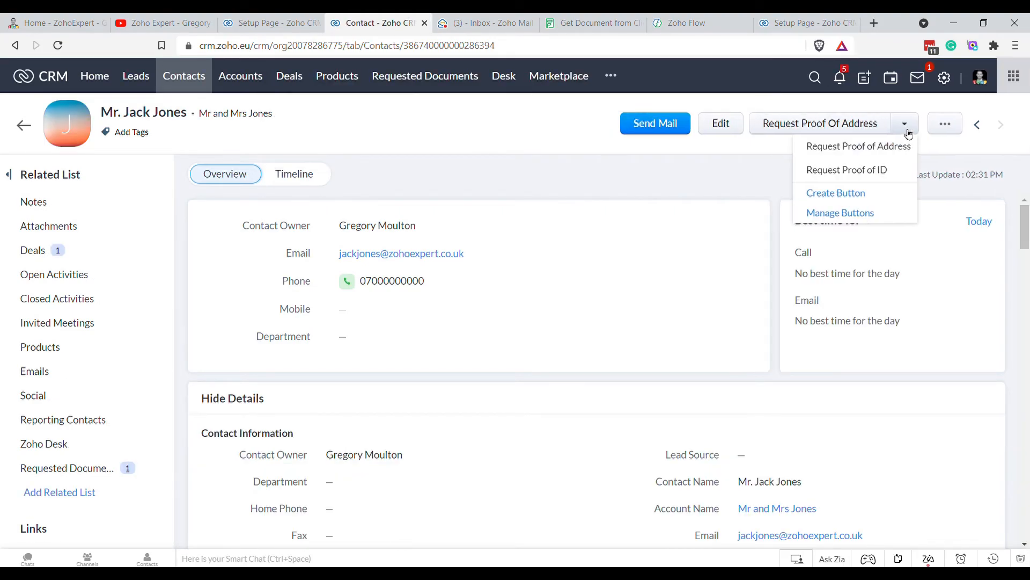
left_click(877, 171)
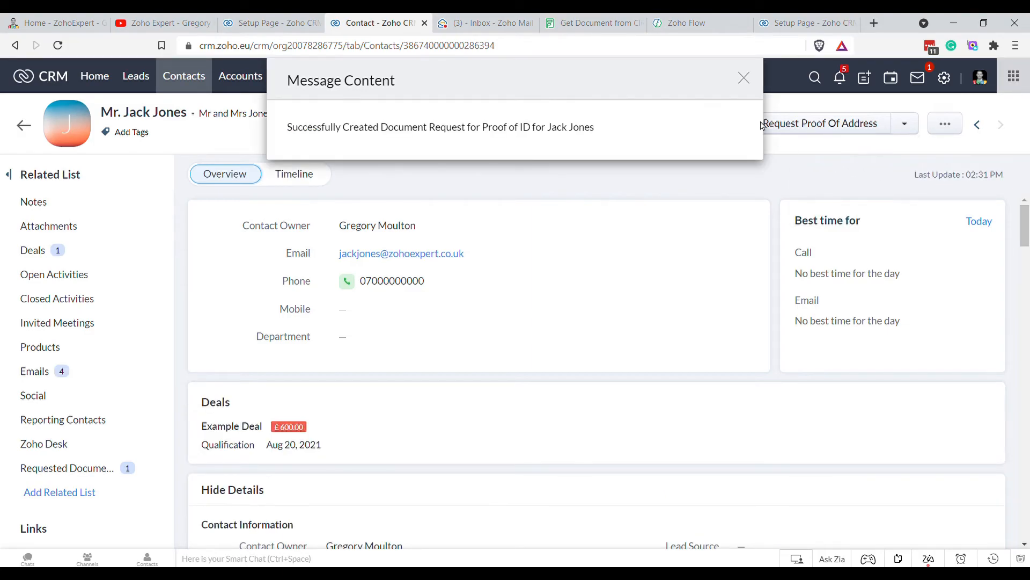
left_click(743, 78)
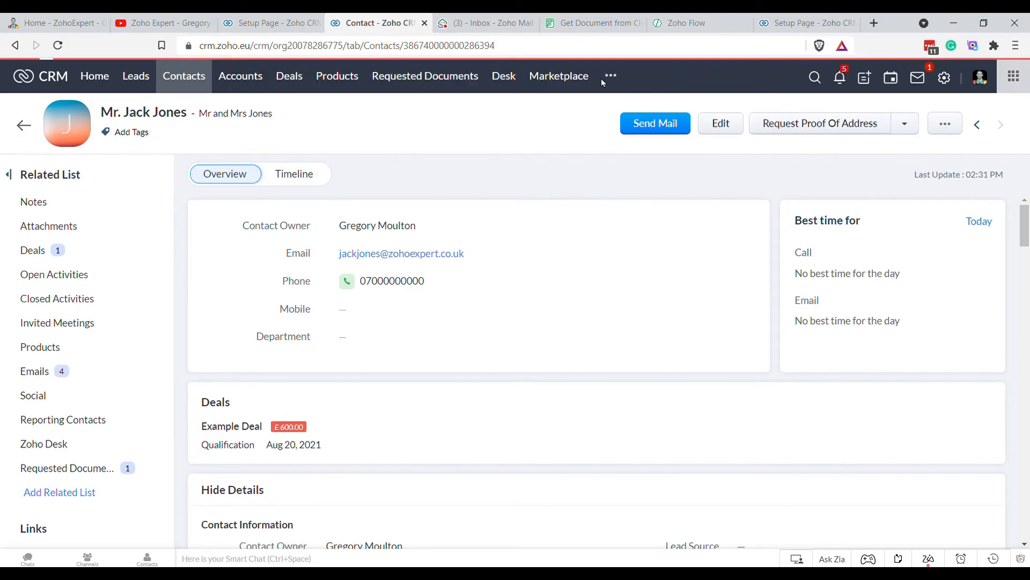
- Display the Requested Documents module in the Outstanding Documents view
left_click(432, 76)
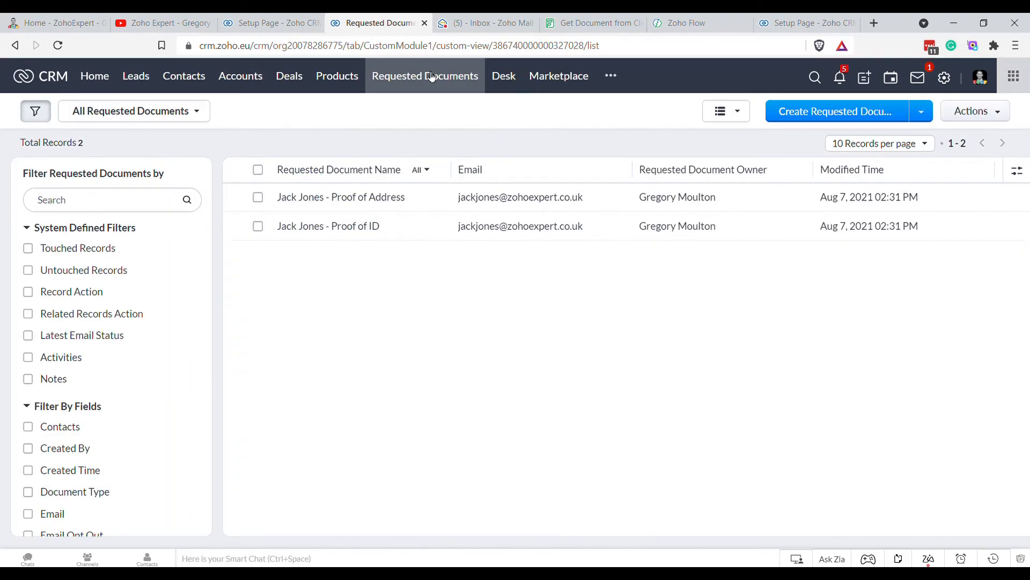
left_click(147, 118)
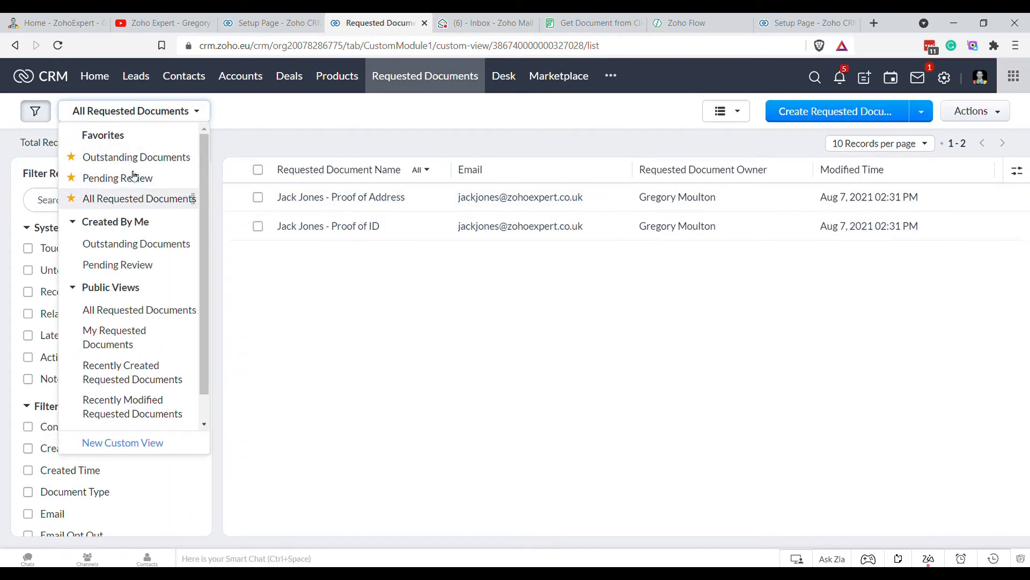
left_click(132, 158)
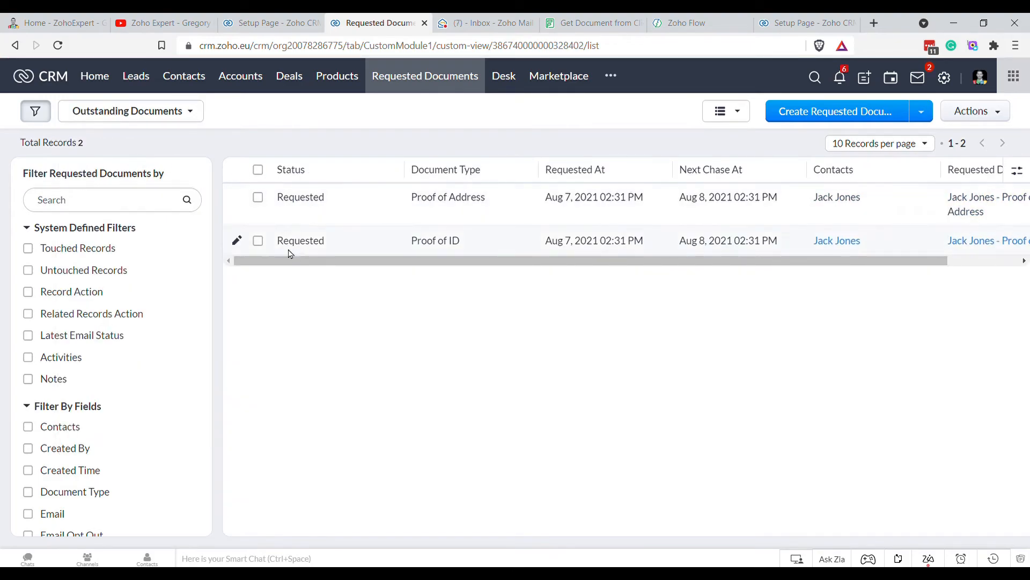
- From the newest Proof of ID email in Zoho Mail, submit Zoho Expert Logo - No BG.png through the upload form and close the form tabs
left_click(469, 22)
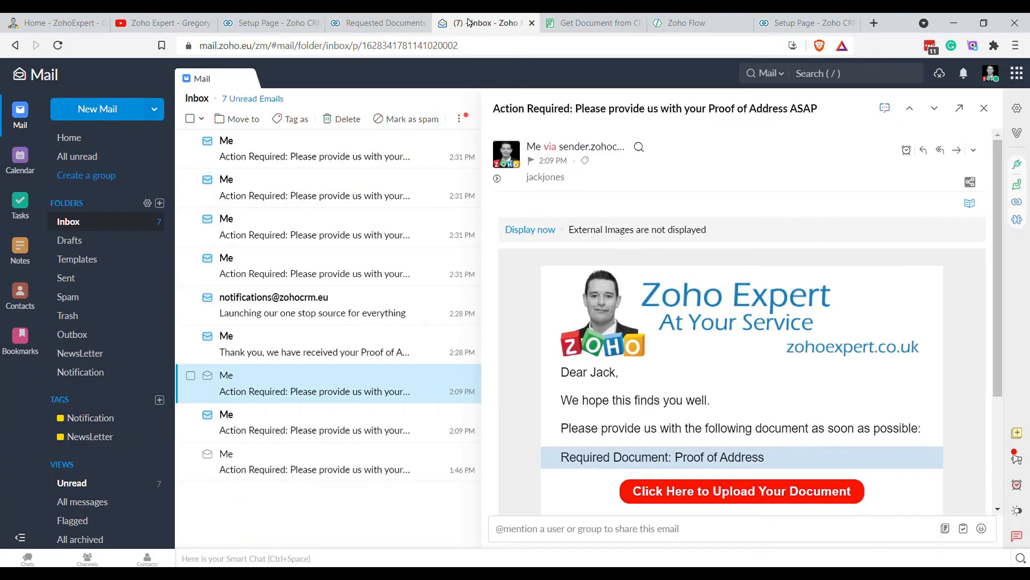
left_click(296, 157)
scroll(777, 349, "down", 3)
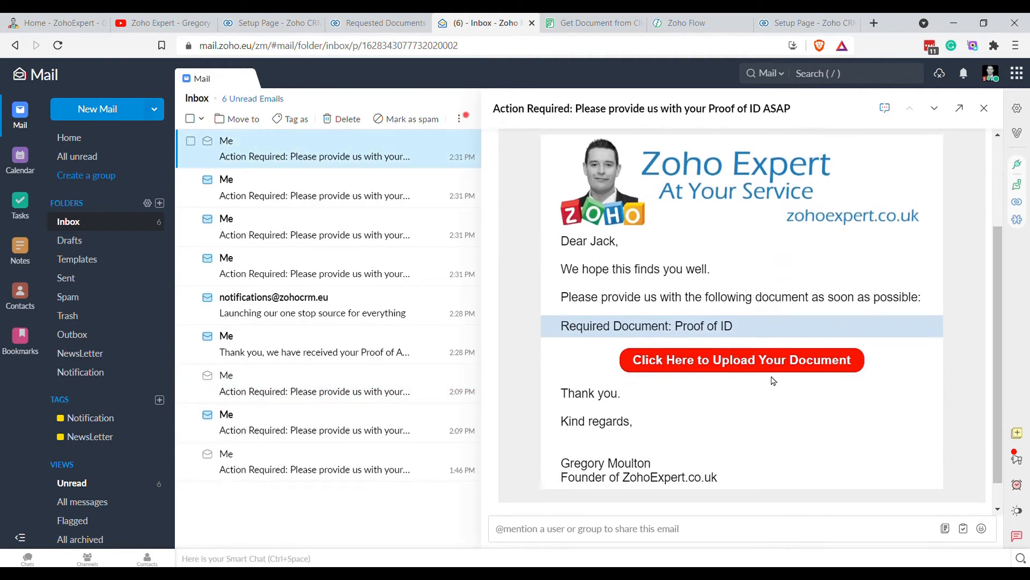
middle_click(805, 368)
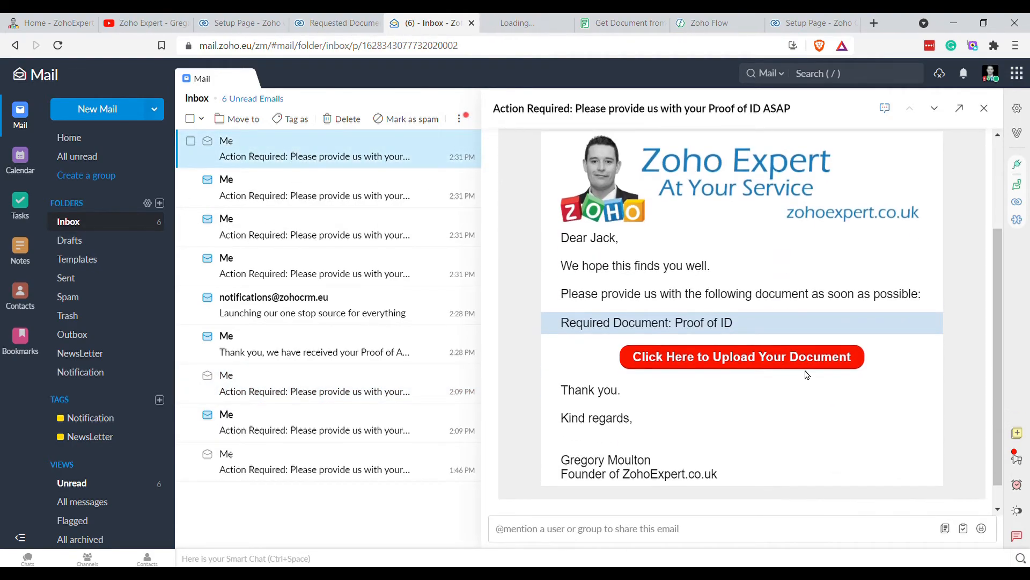
left_click(500, 18)
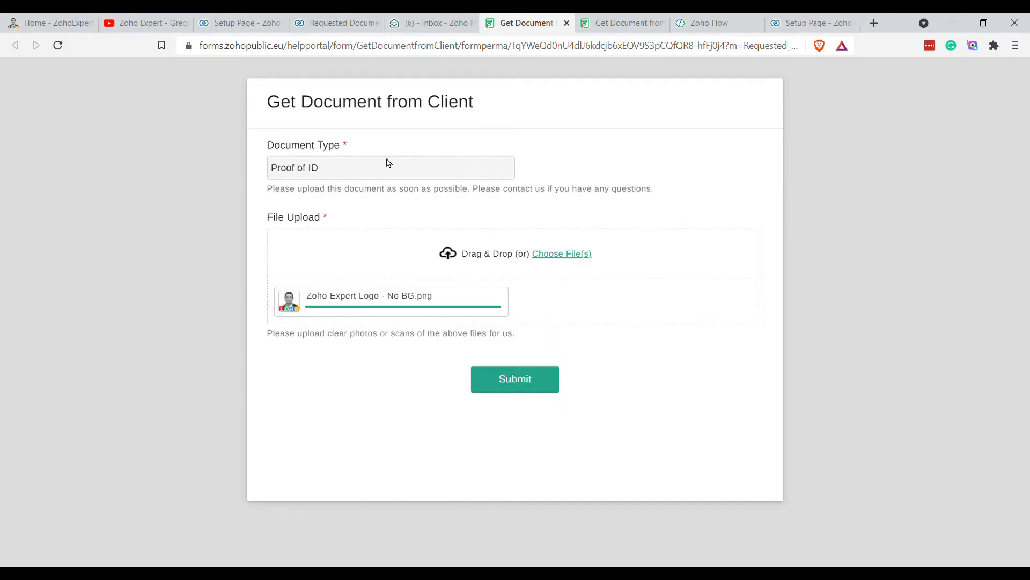
left_click(515, 385)
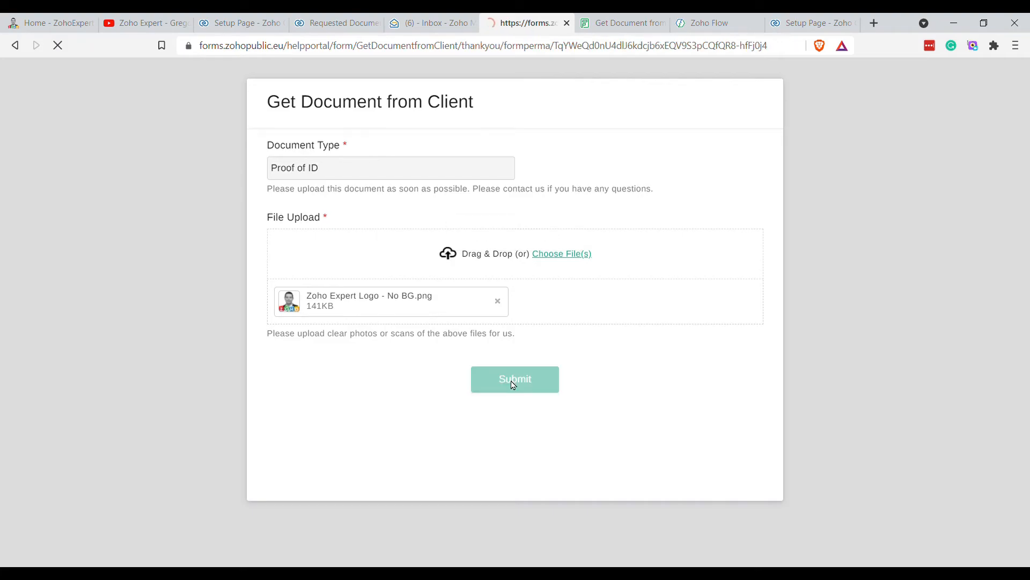
left_click(567, 23)
left_click(567, 23)
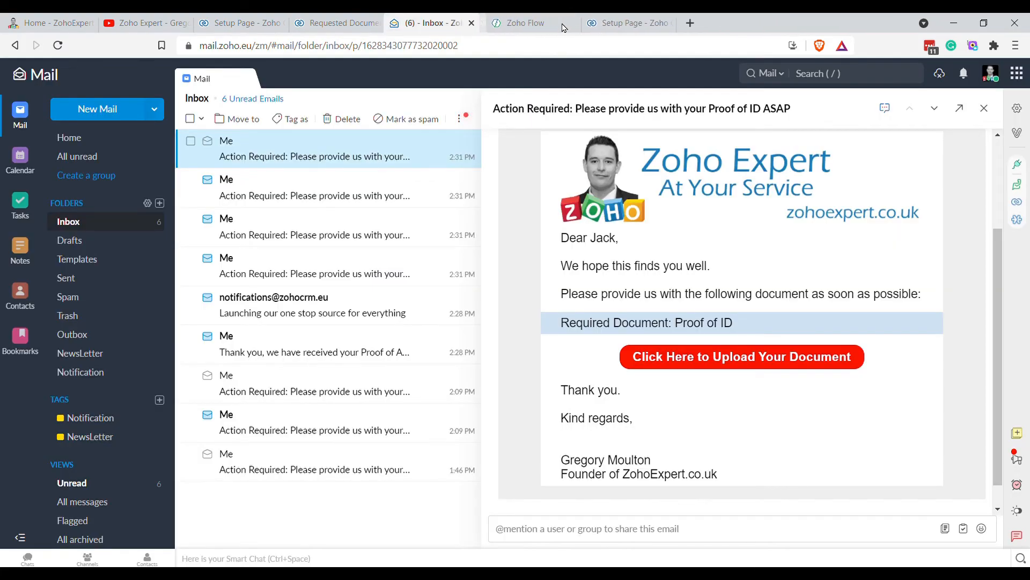
- Find the email requesting Proof of Address and open its document upload form
left_click(278, 196)
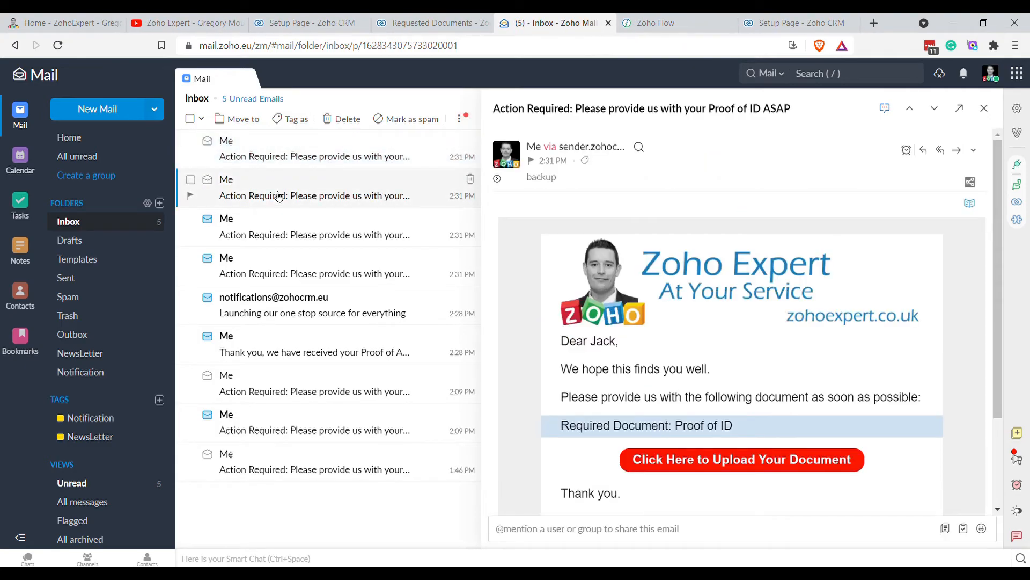
left_click(317, 235)
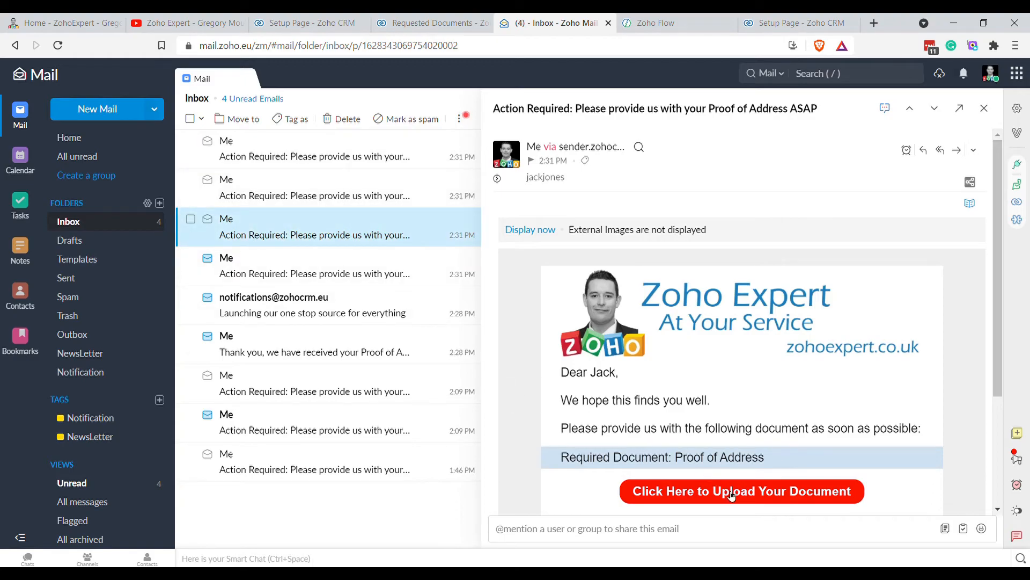
scroll(731, 495, "down", 2)
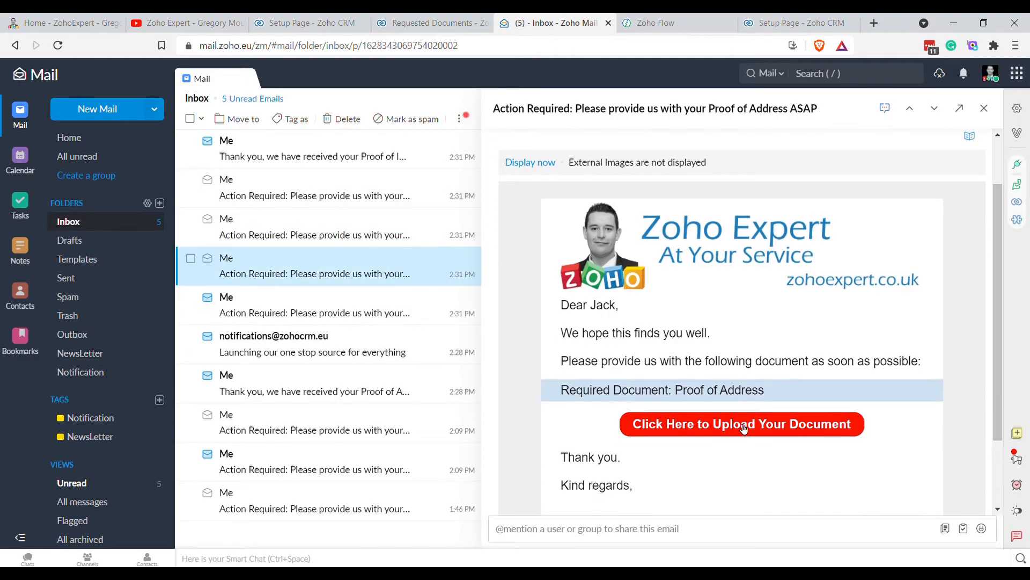
left_click(744, 425)
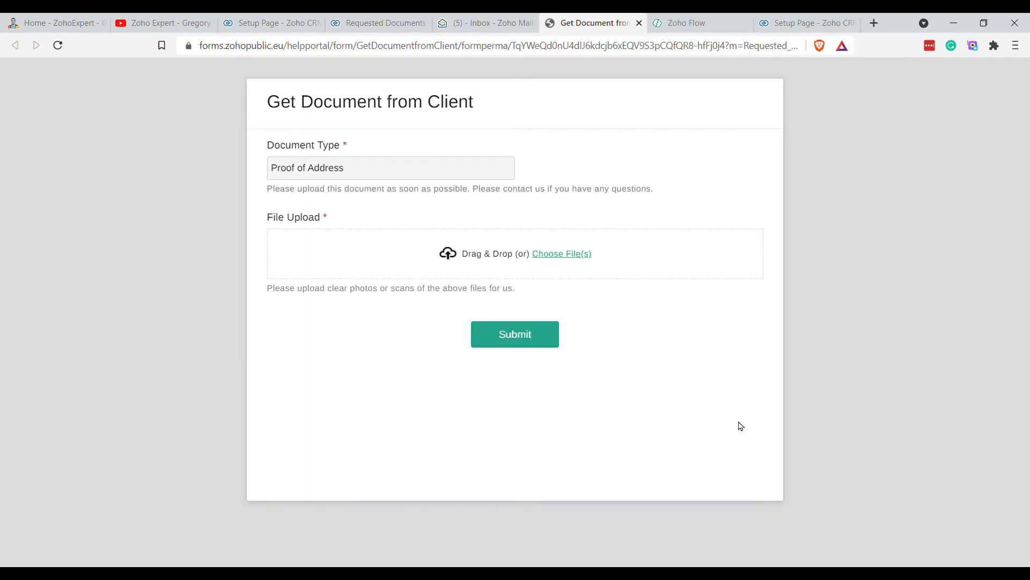
- Switch to Zoho CRM, reload the Outstanding Documents list and show the Pending Review view
left_click(373, 25)
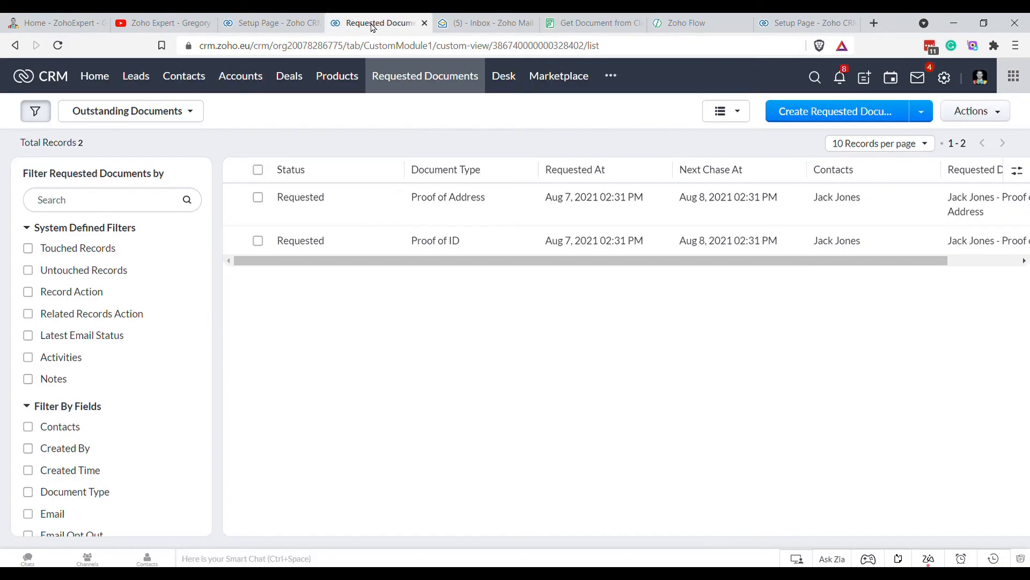
key("F5")
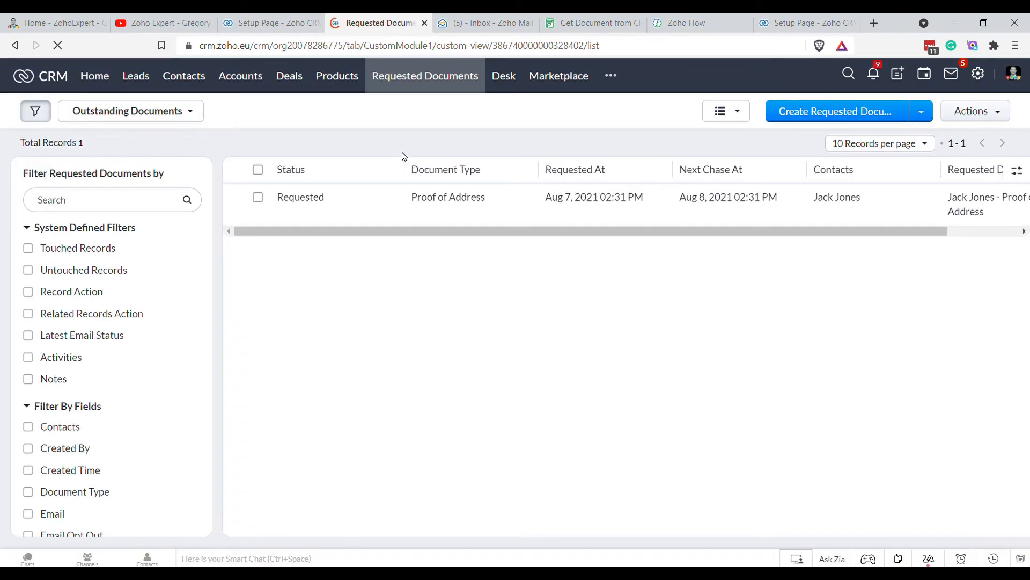
left_click(153, 113)
left_click(135, 178)
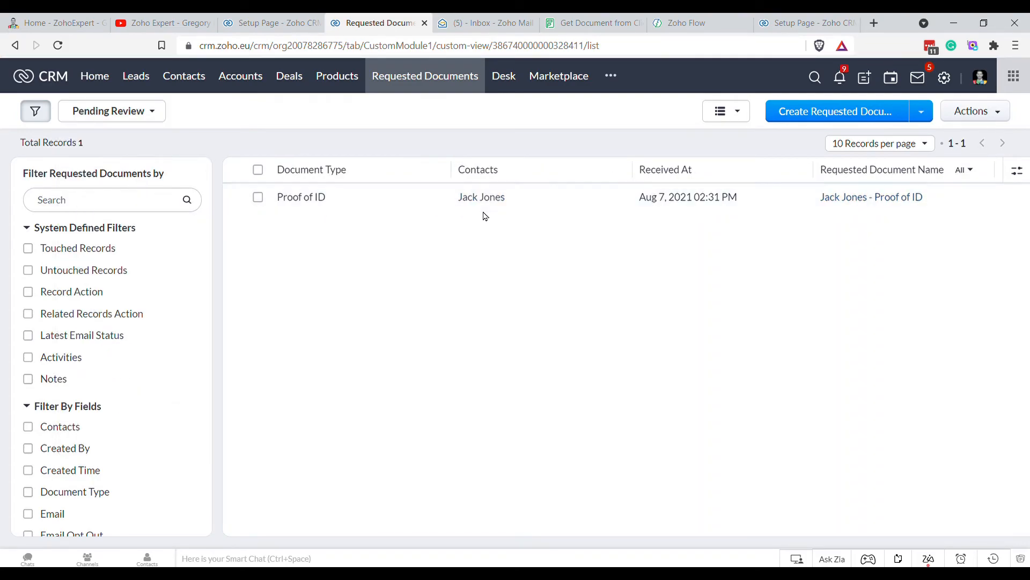
- Return to the Get Document from Client form, upload a file for Proof of Address, submit it and close the form
left_click(591, 23)
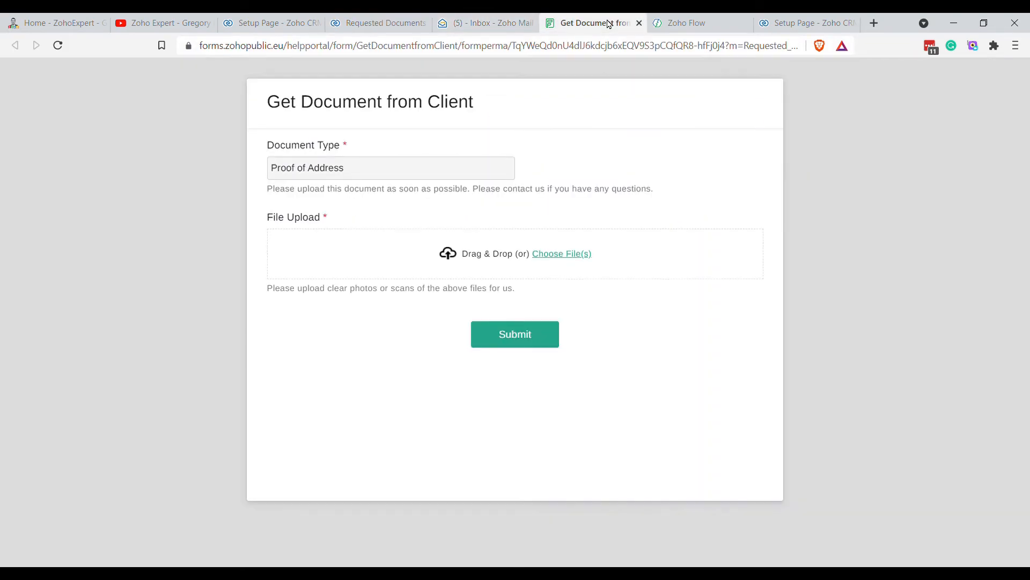
left_click(580, 254)
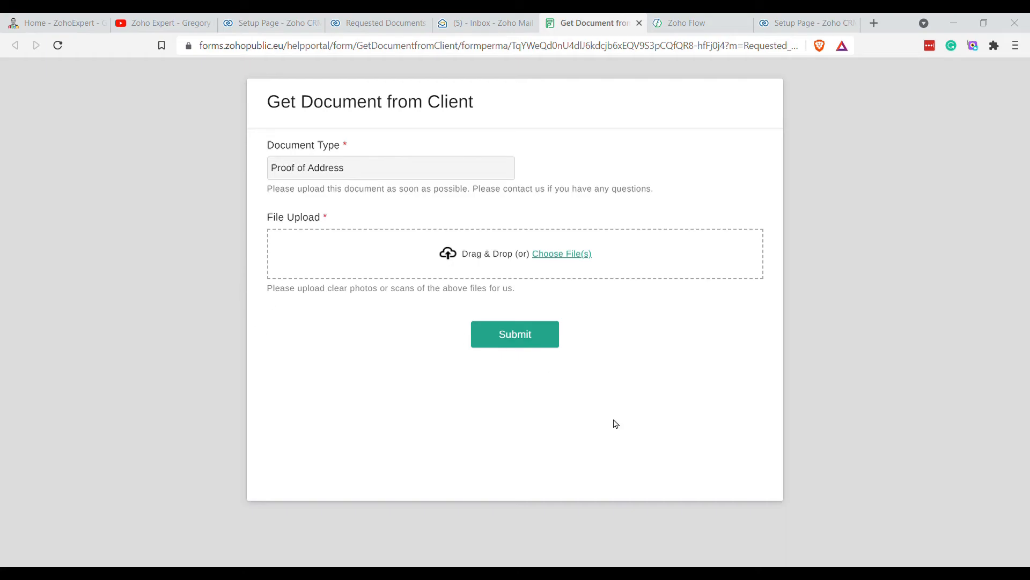
left_click(517, 380)
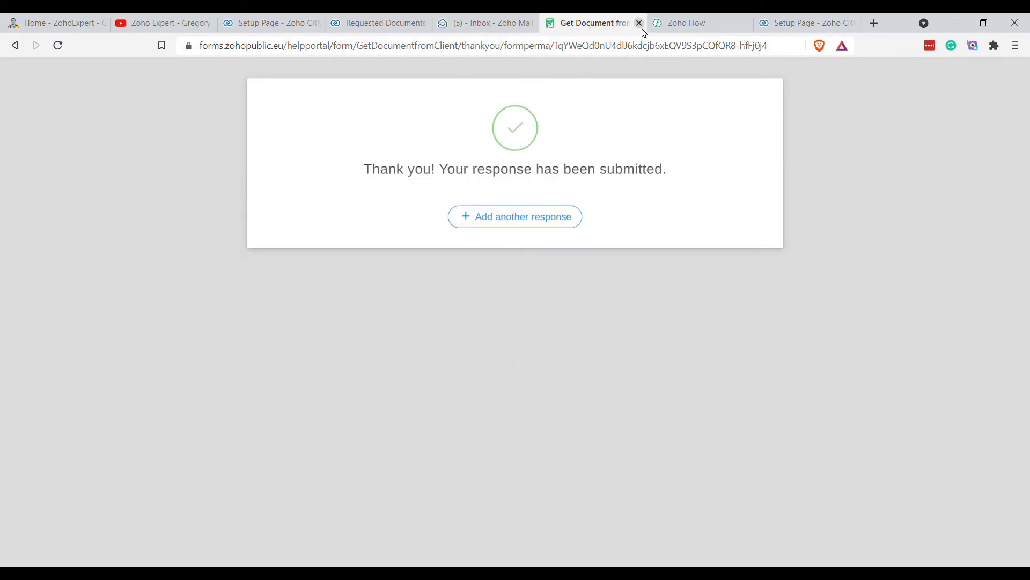
left_click(640, 23)
- Reload the Pending Review list in Zoho CRM and check the Zoho Mail inbox for acknowledgement emails
left_click(384, 24)
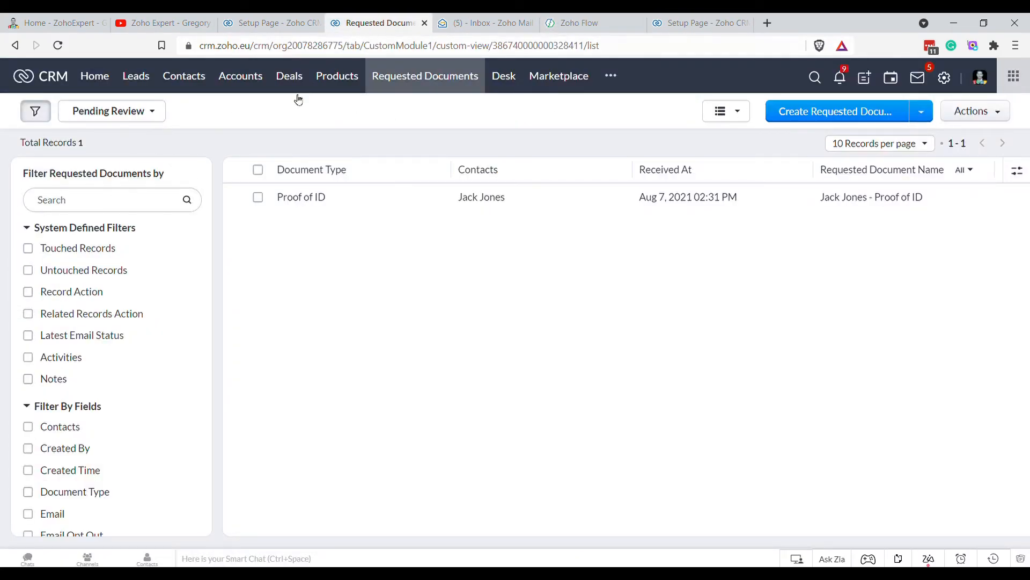
key("F5")
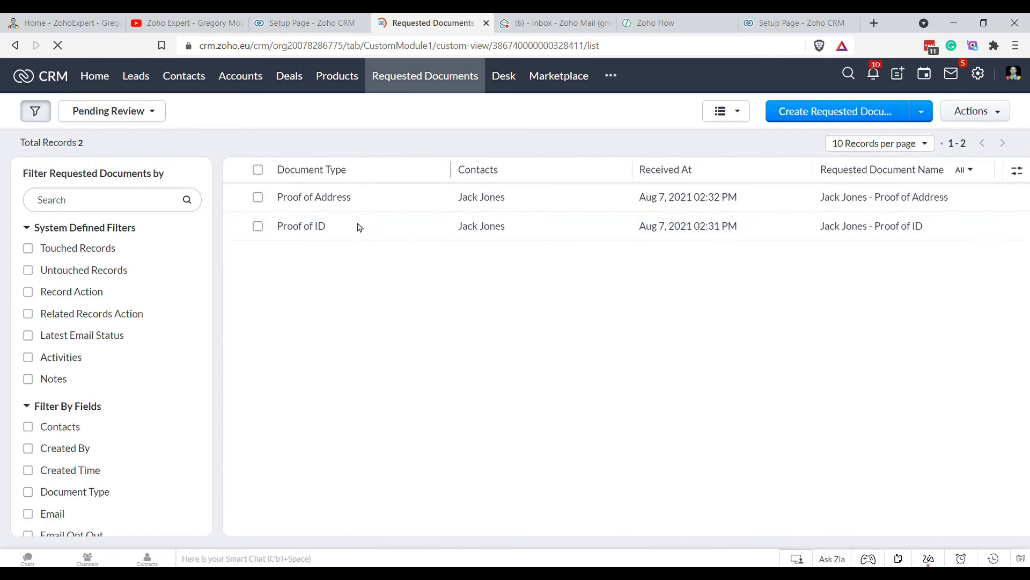
left_click(535, 21)
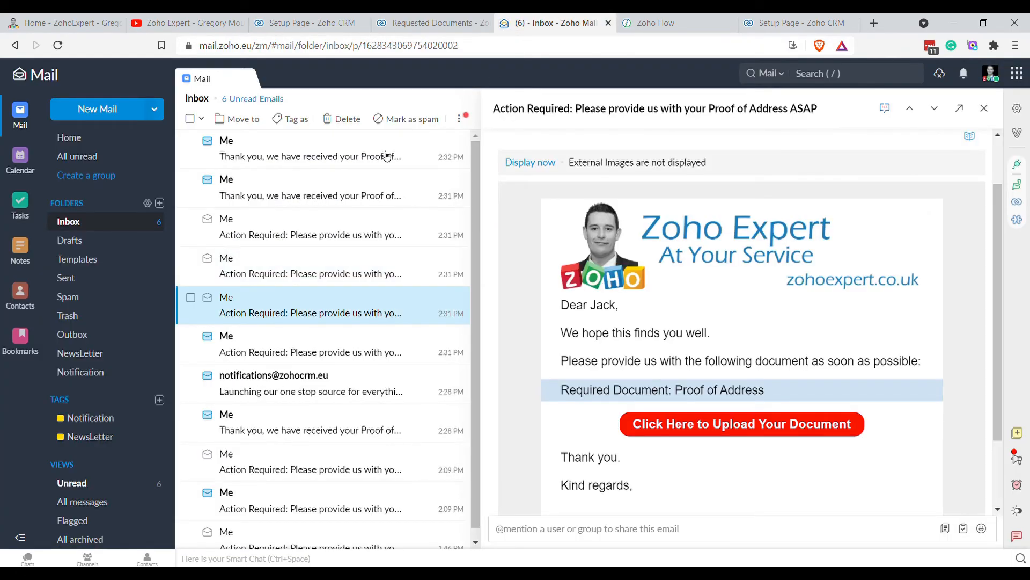
- Read the acknowledgement emails for the received Proof of ID and Proof of Address documents
left_click(319, 197)
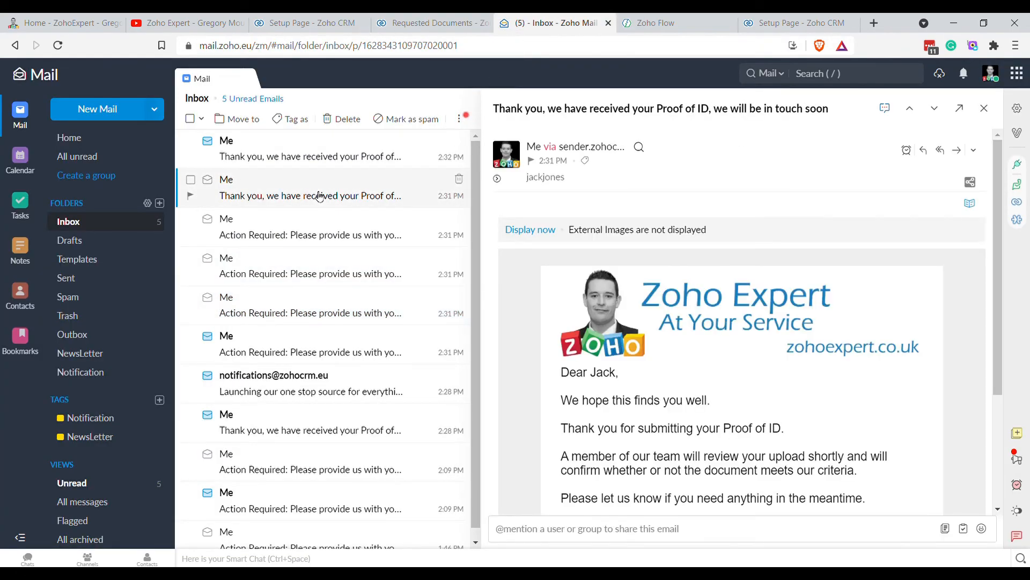
scroll(886, 358, "down", 1)
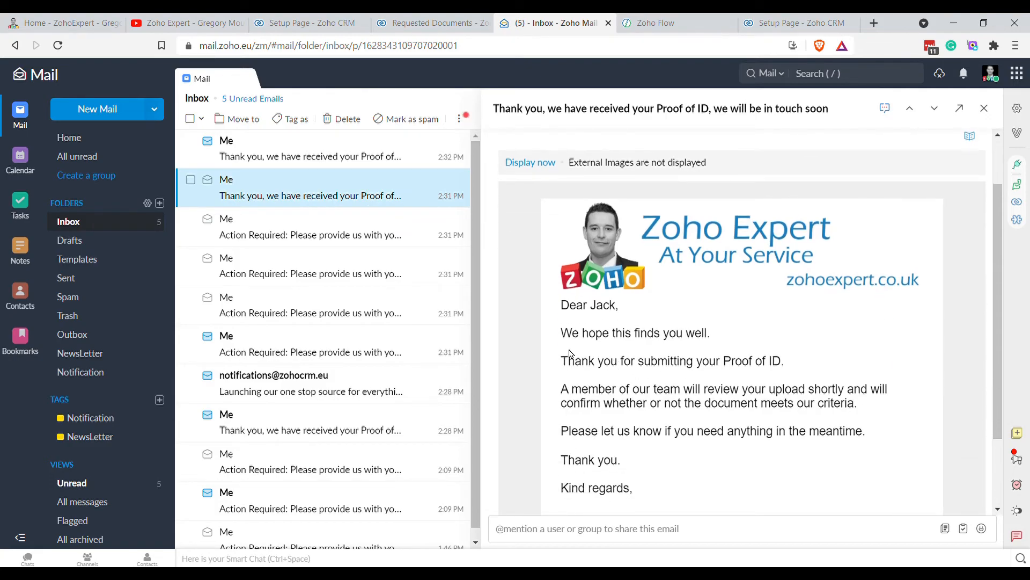
scroll(802, 370, "down", 1)
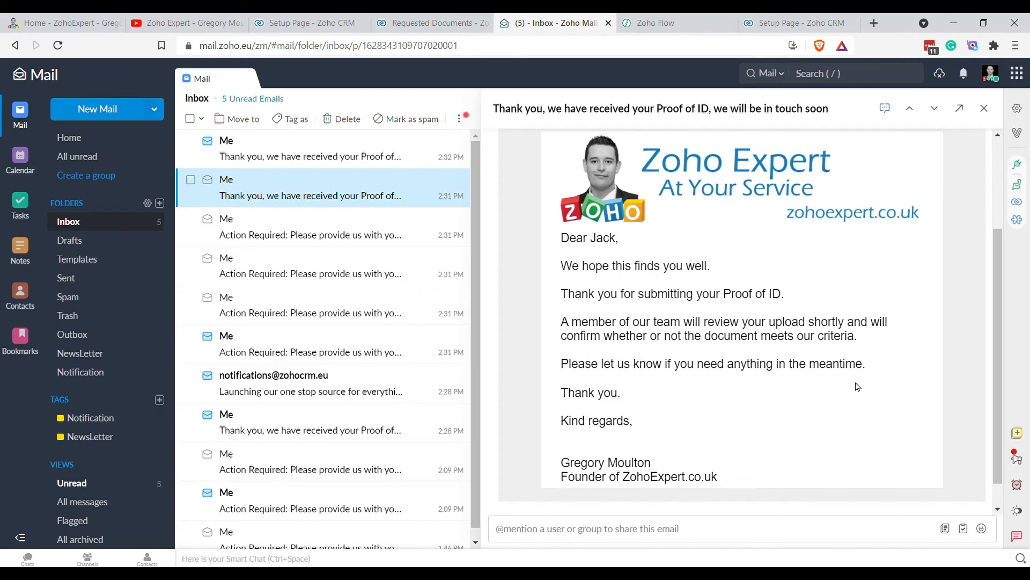
left_click(328, 157)
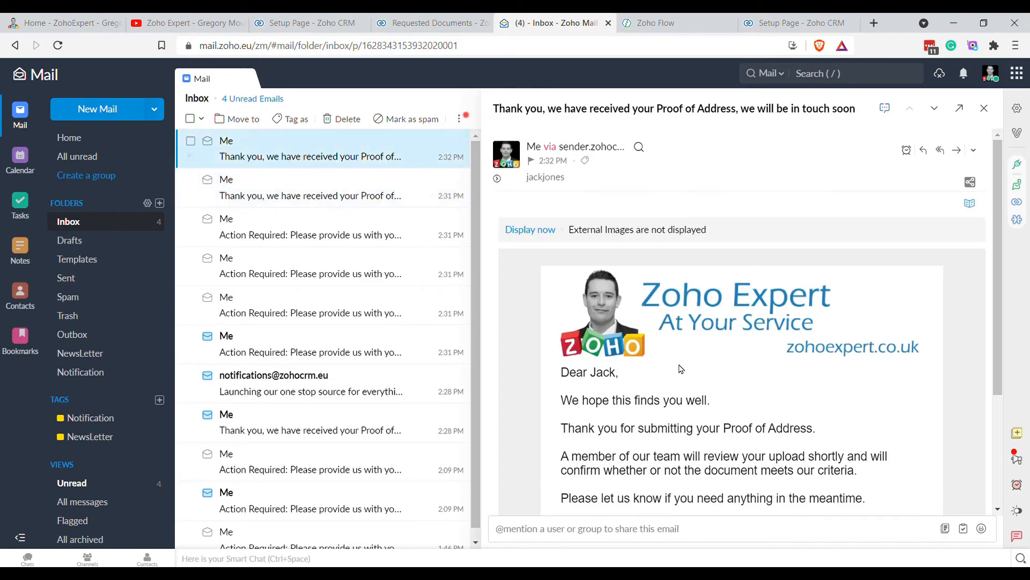
scroll(668, 371, "down", 3)
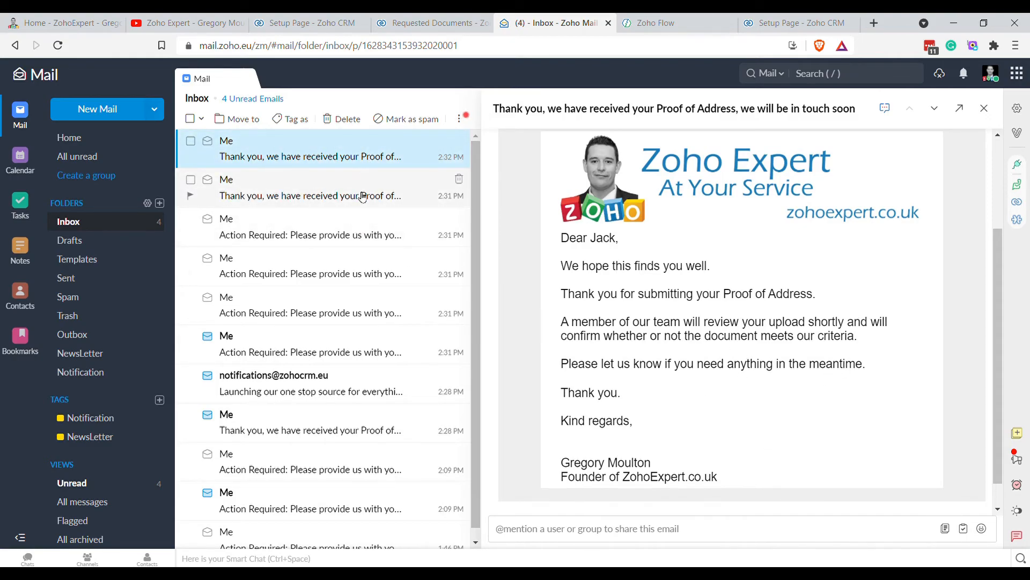
- Switch to Zoho CRM, open the pending Proof of Address record and preview its attached file
left_click(430, 23)
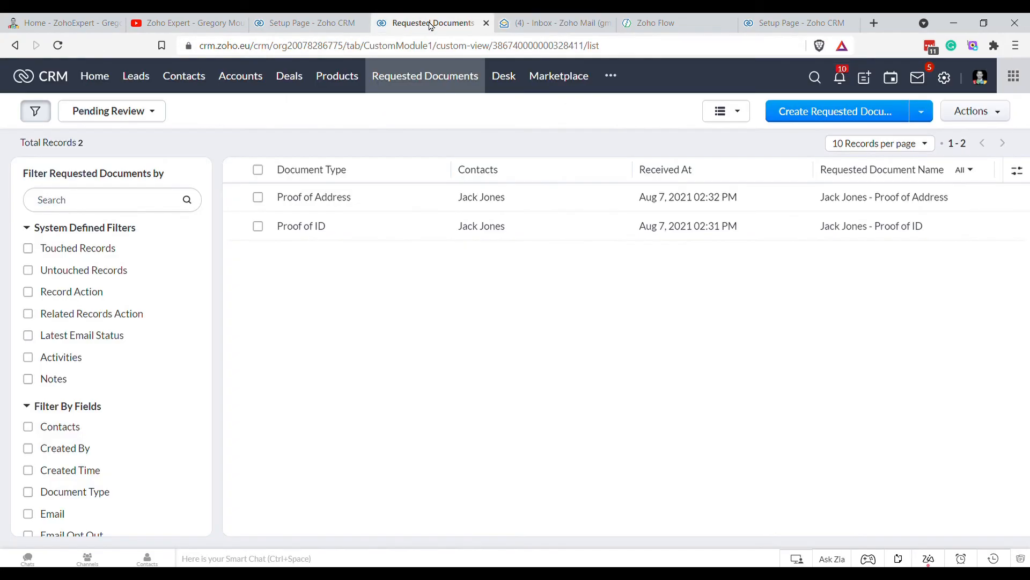
left_click(339, 210)
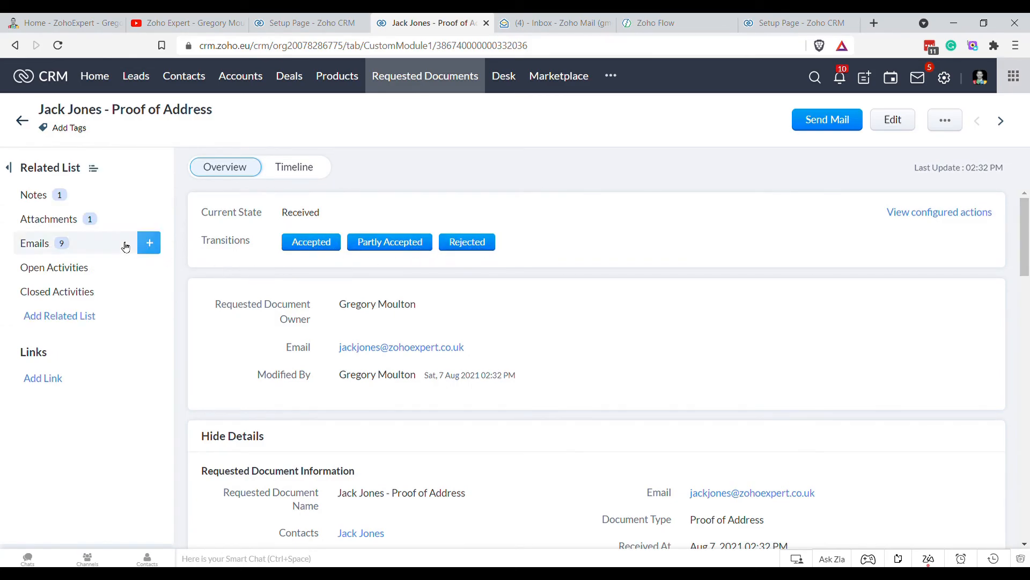
left_click(65, 218)
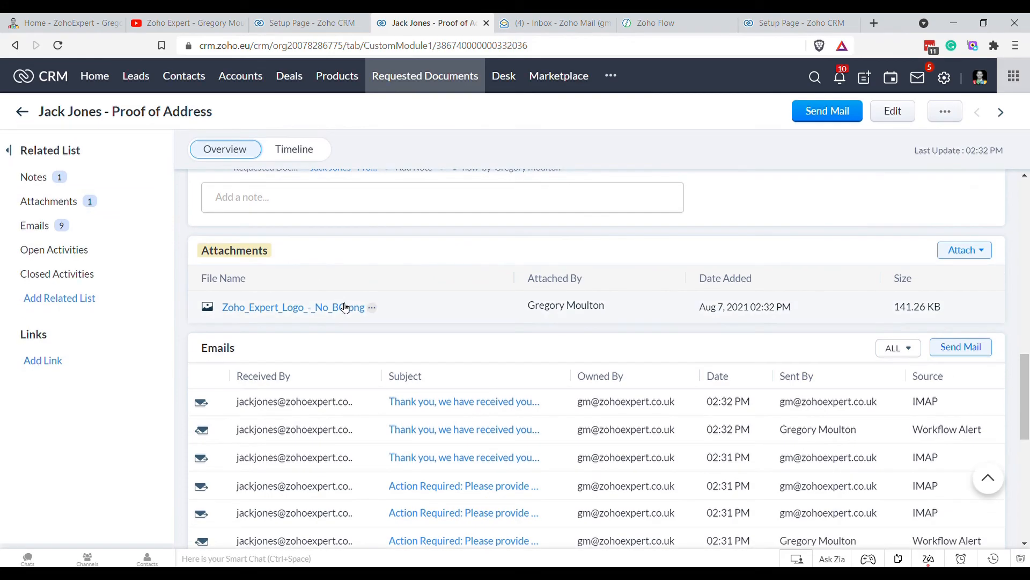
left_click(345, 307)
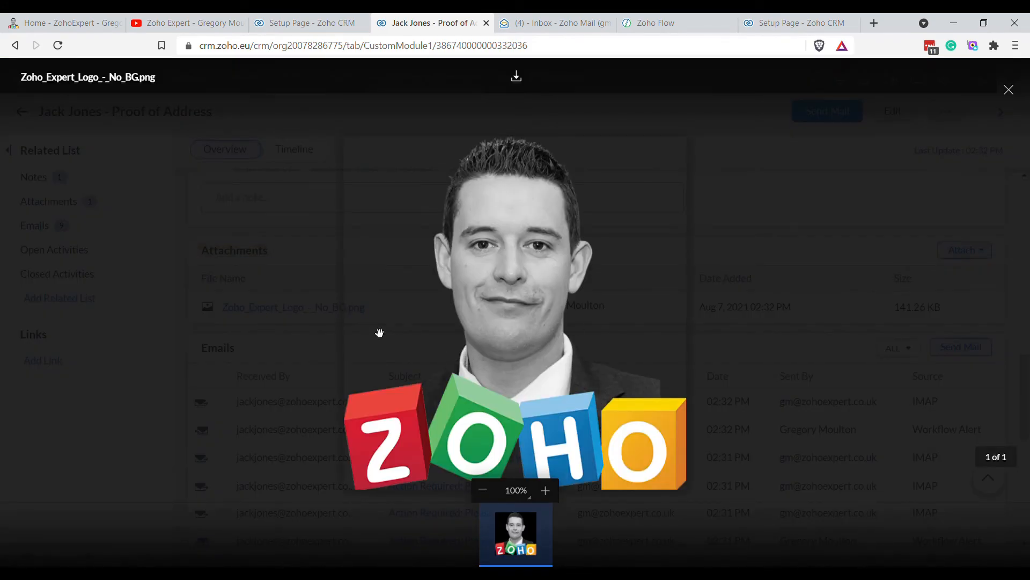
left_click(1008, 90)
- Apply the Accepted transition to the Proof of Address record
scroll(519, 315, "up", 10)
scroll(499, 328, "up", 3)
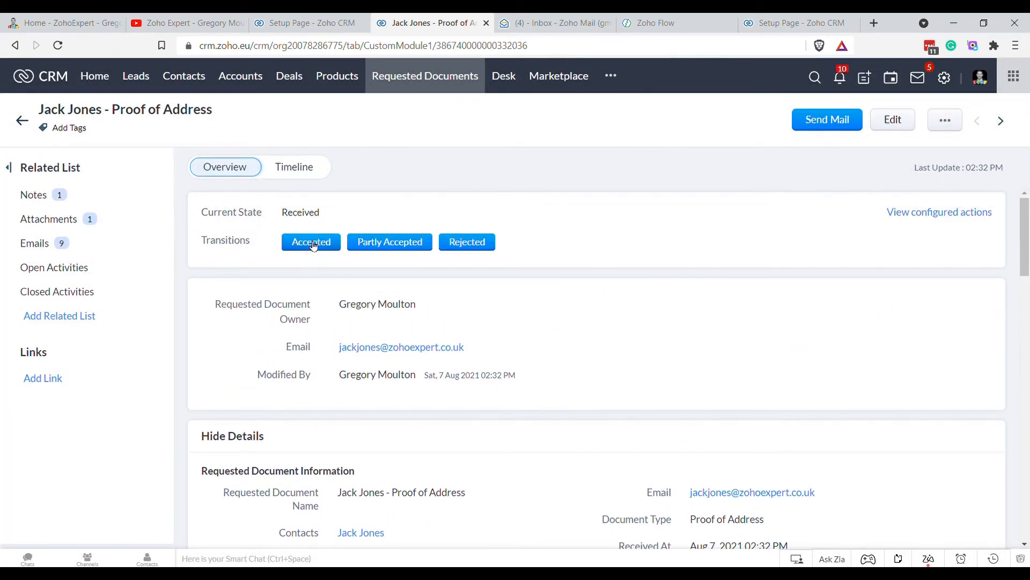
left_click(312, 242)
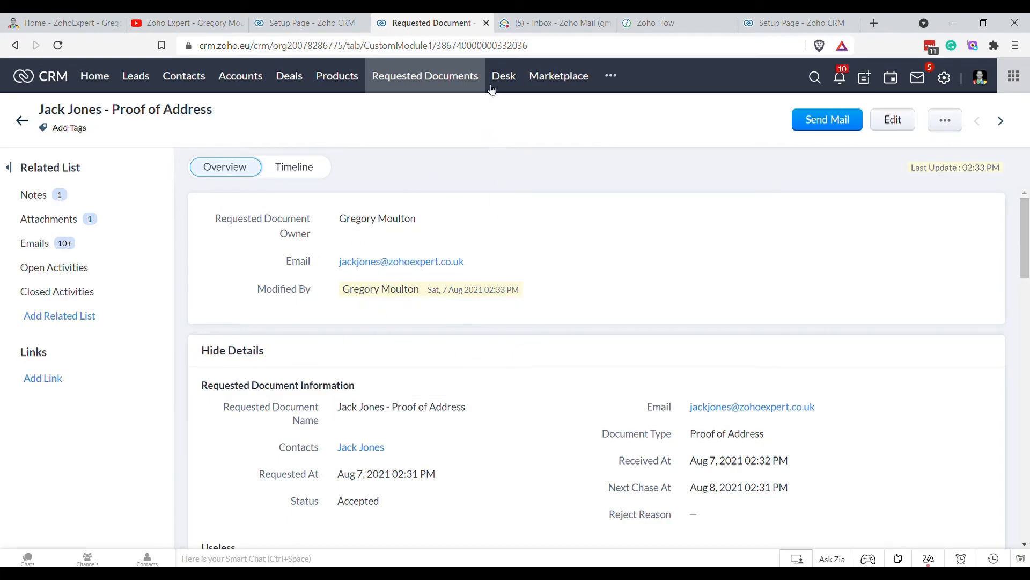
- Switch to Zoho Mail and read the email about the accepted Proof of Address
left_click(552, 22)
left_click(350, 157)
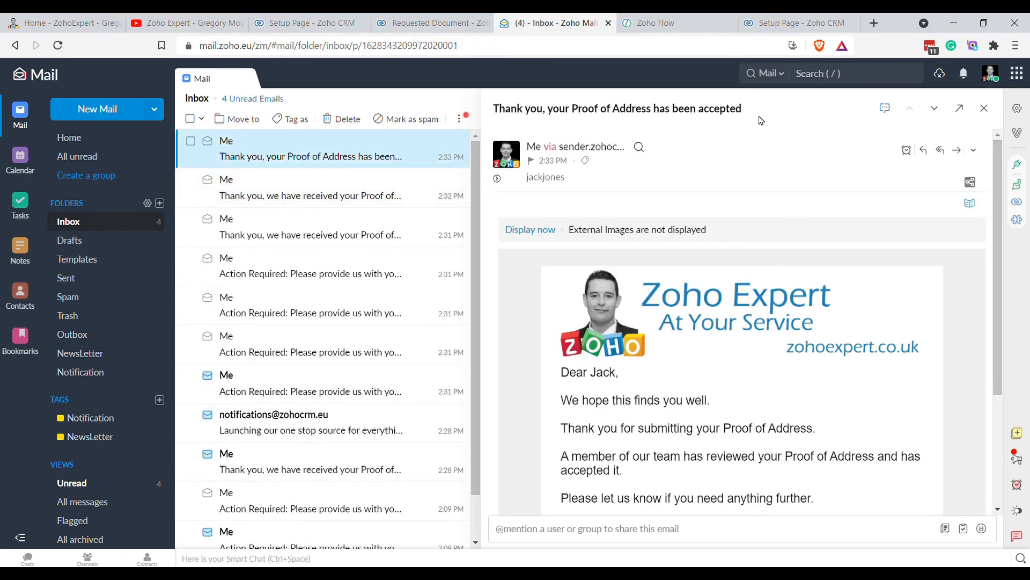
scroll(794, 371, "down", 3)
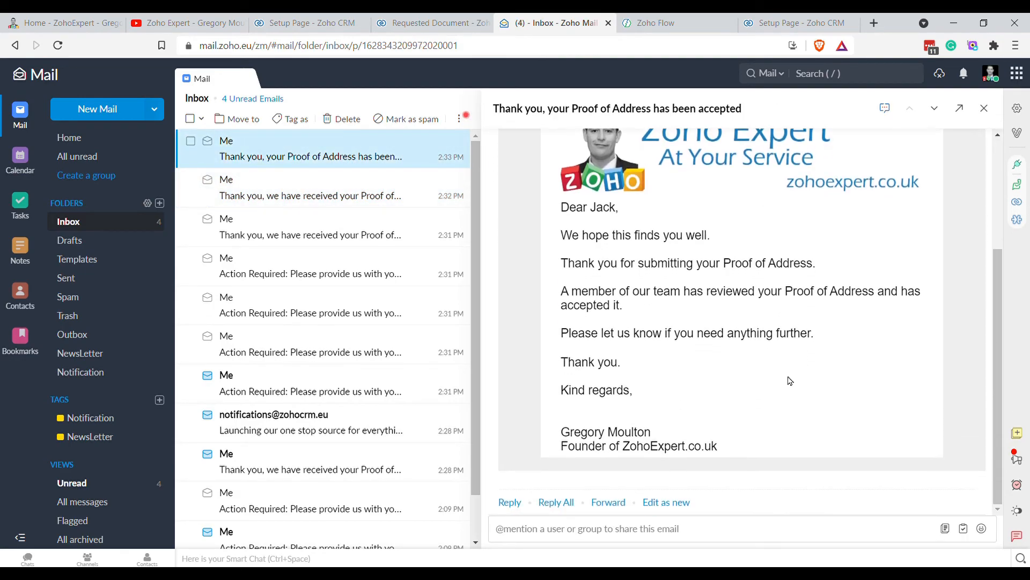
- Return to the Zoho CRM setup and open the Requested Document Processing blueprint for editing
left_click(326, 23)
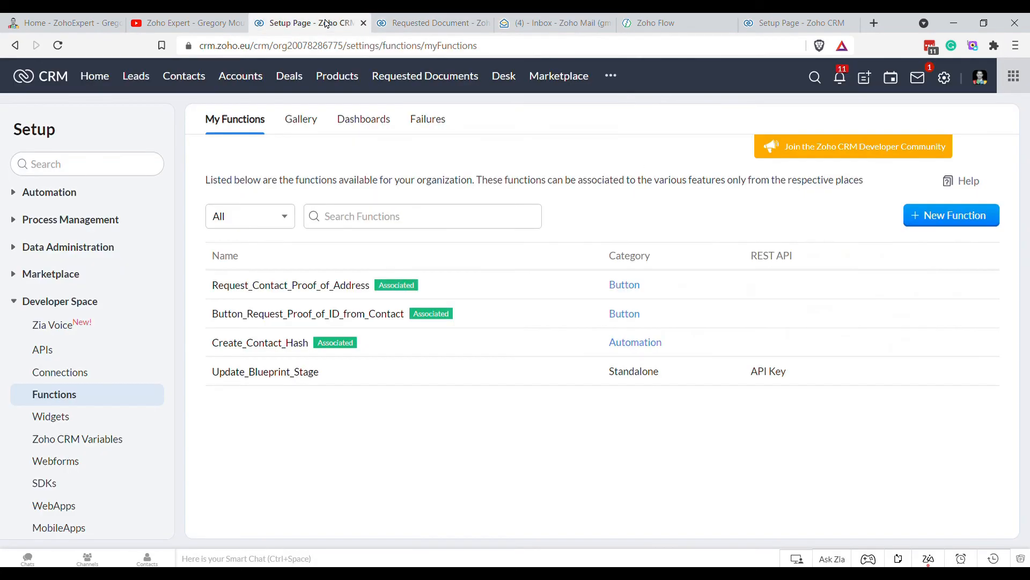
left_click(954, 78)
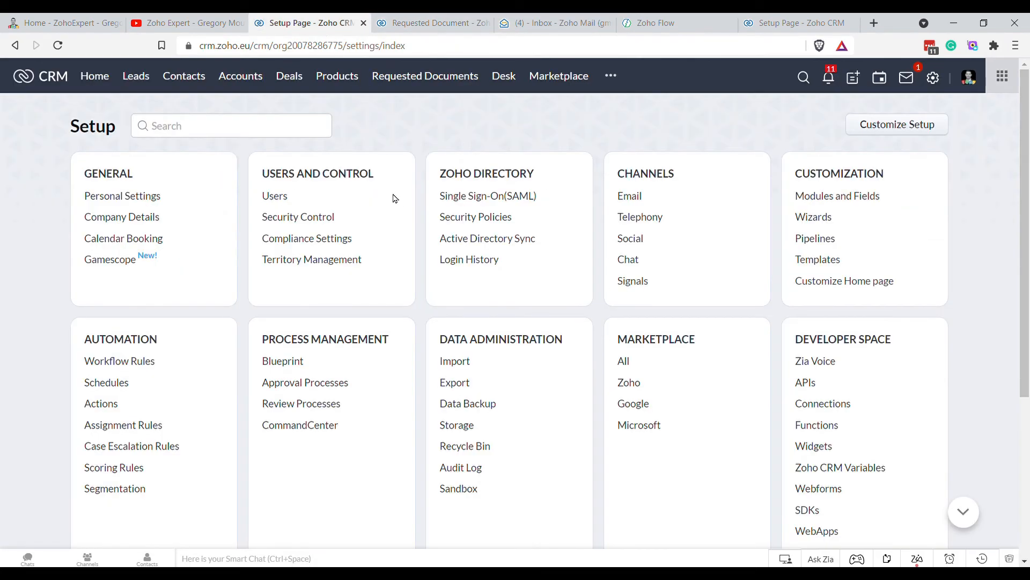
left_click(292, 363)
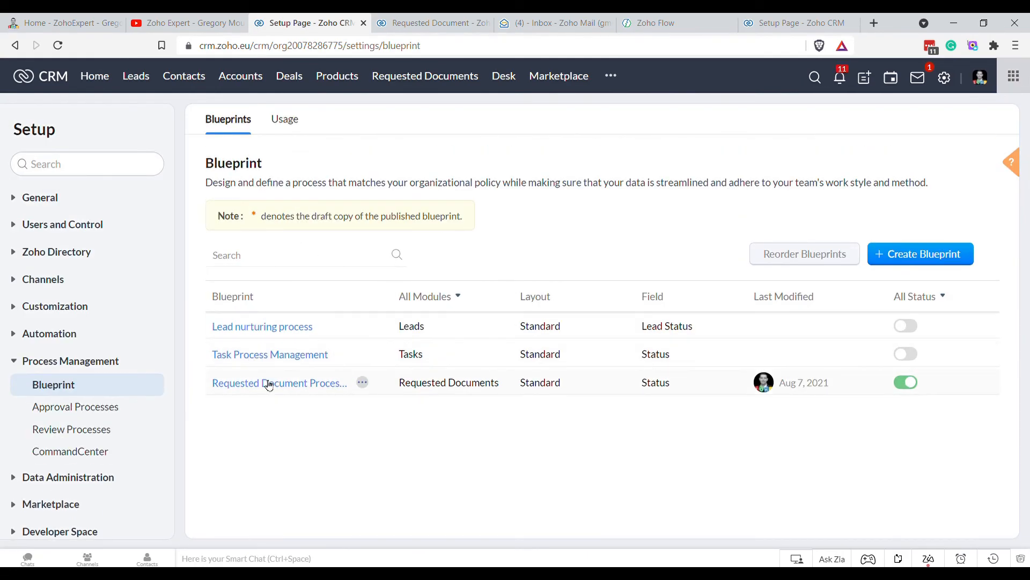
left_click(269, 383)
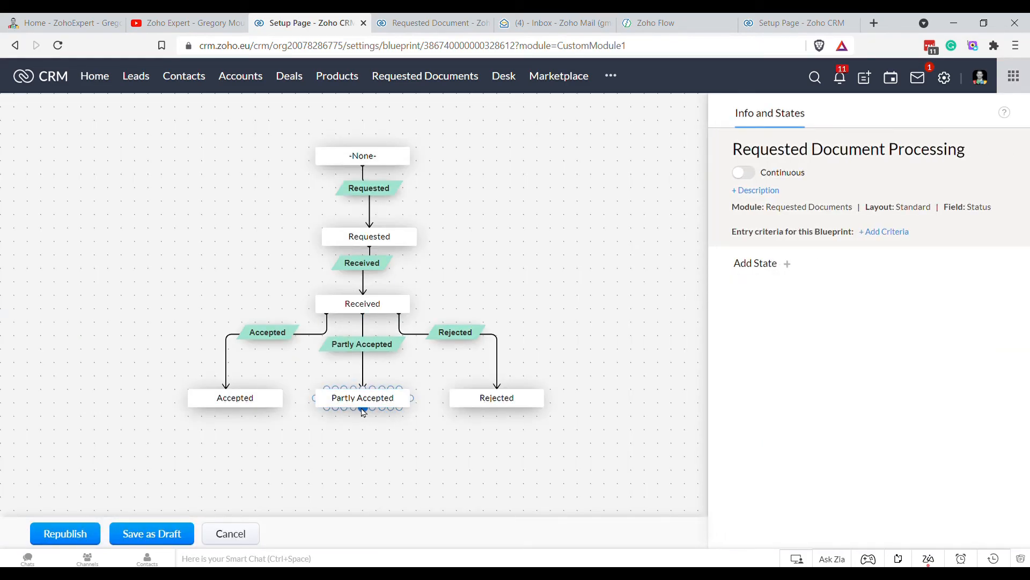
- Make the blueprint's Received transition a common transition and adjust which states it is included in
left_click_drag(363, 411, 388, 293)
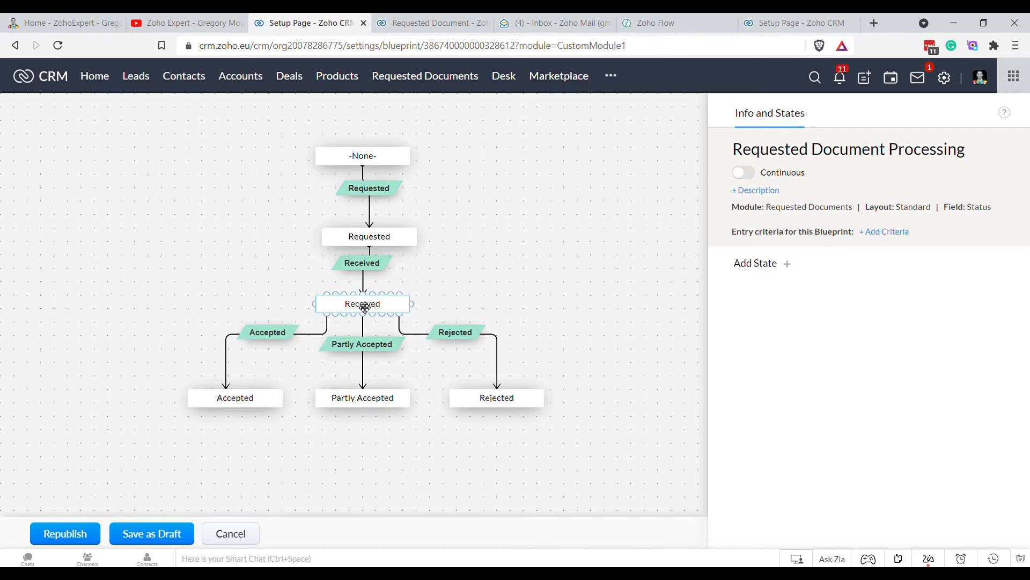
left_click(365, 307)
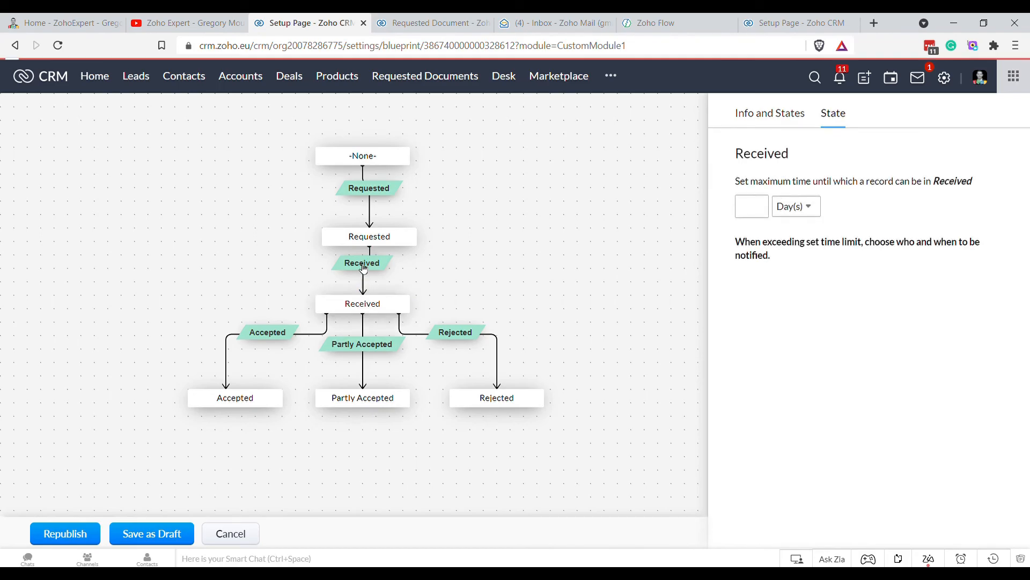
left_click(372, 271)
left_click(740, 208)
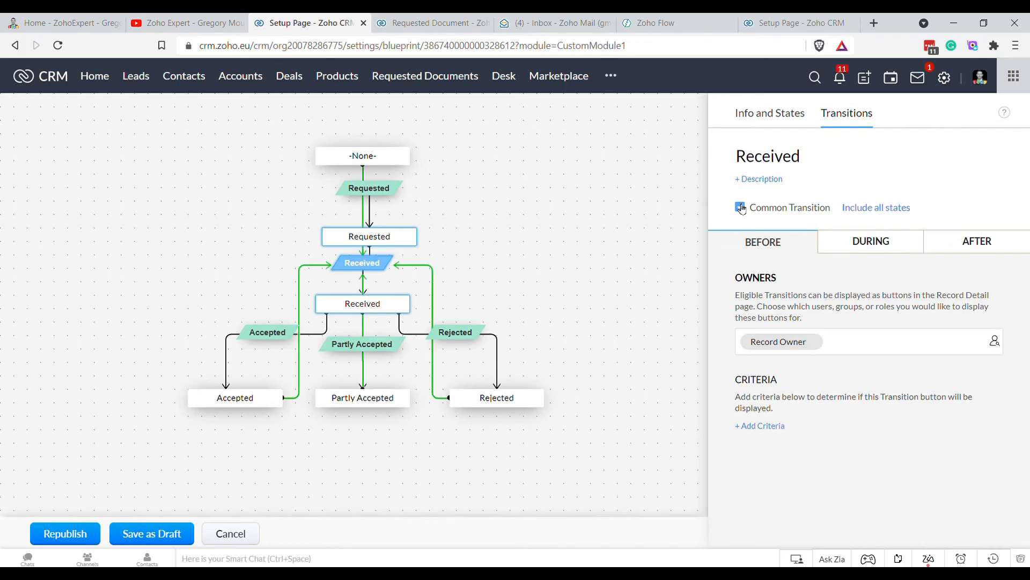
left_click(869, 209)
left_click(858, 226)
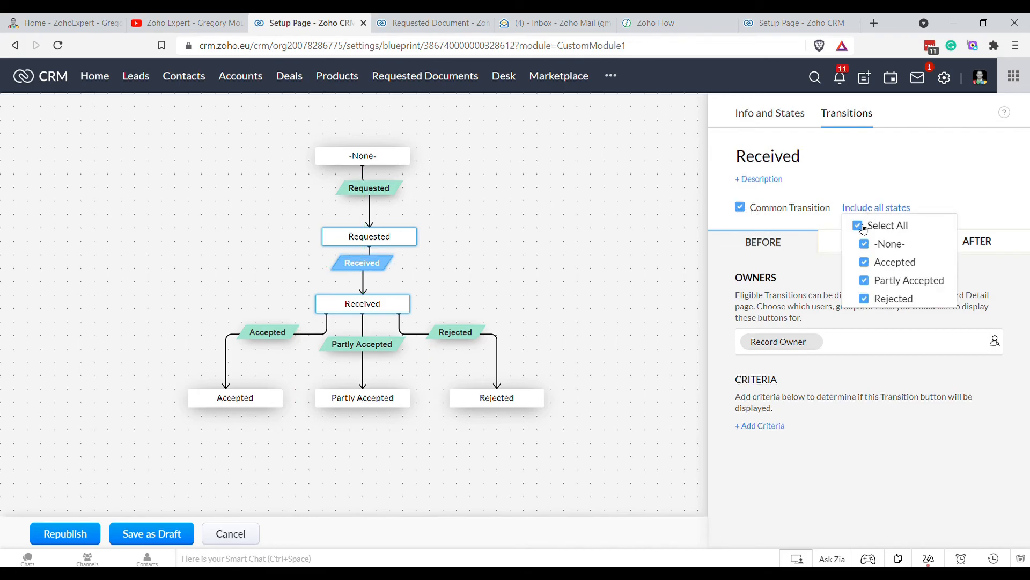
left_click(865, 282)
- Republish the blueprint, moving the associated record to the current version of the blueprint
left_click(76, 534)
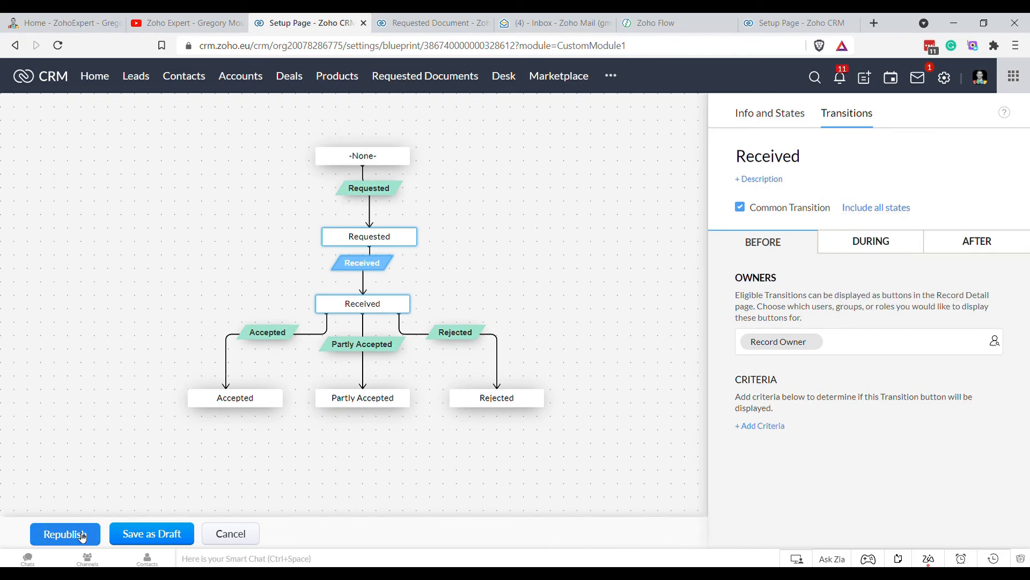
left_click(528, 170)
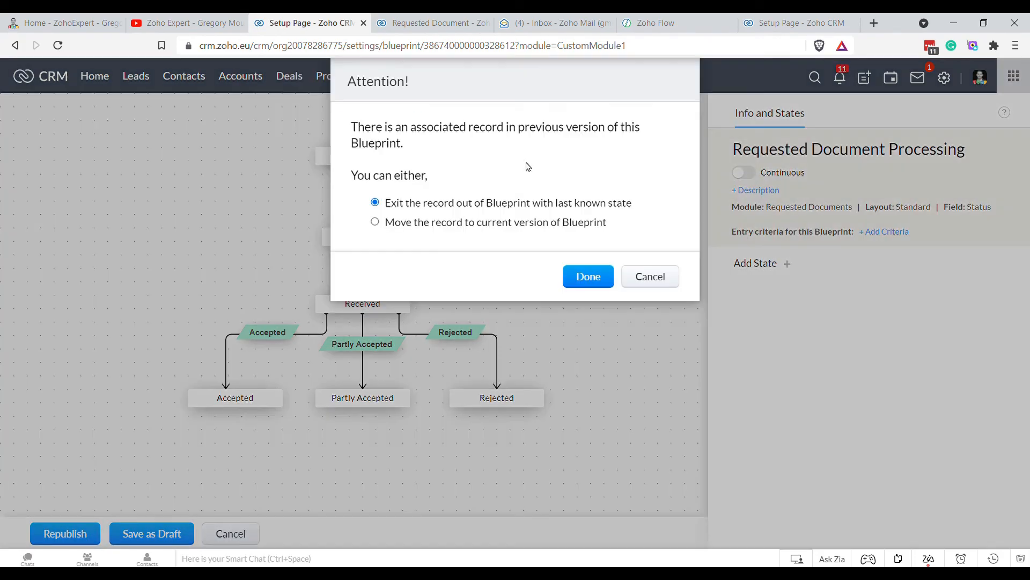
left_click(470, 225)
left_click(596, 285)
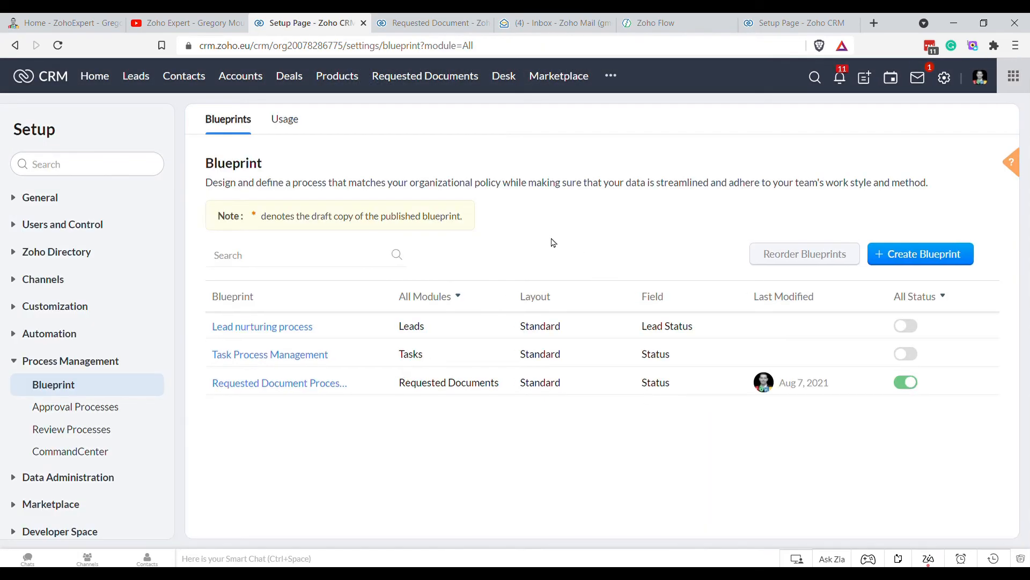
- Show the Pending Review view of the Requested Documents and open the Proof of ID record
left_click(449, 89)
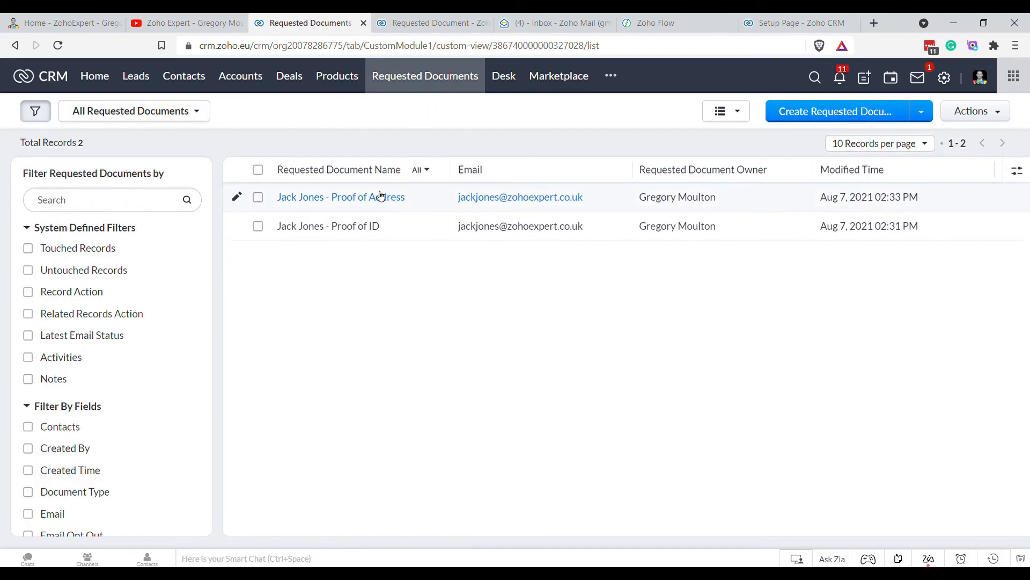
left_click(183, 111)
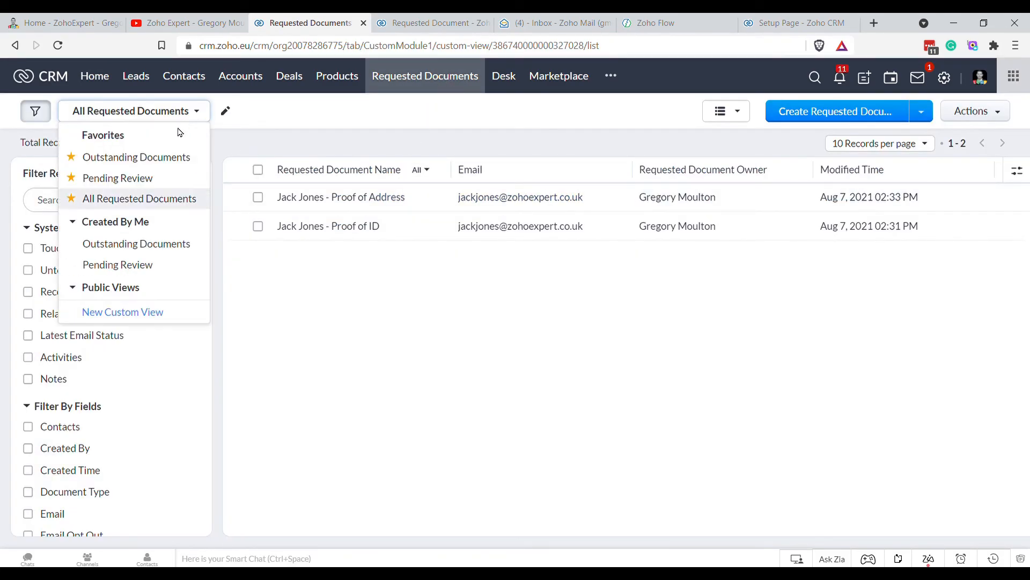
left_click(142, 183)
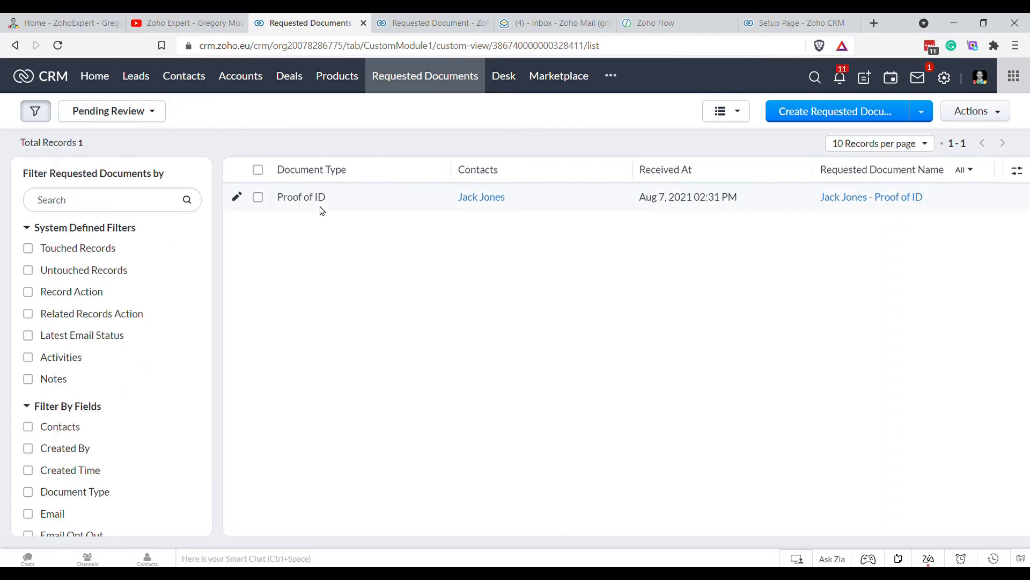
left_click(325, 208)
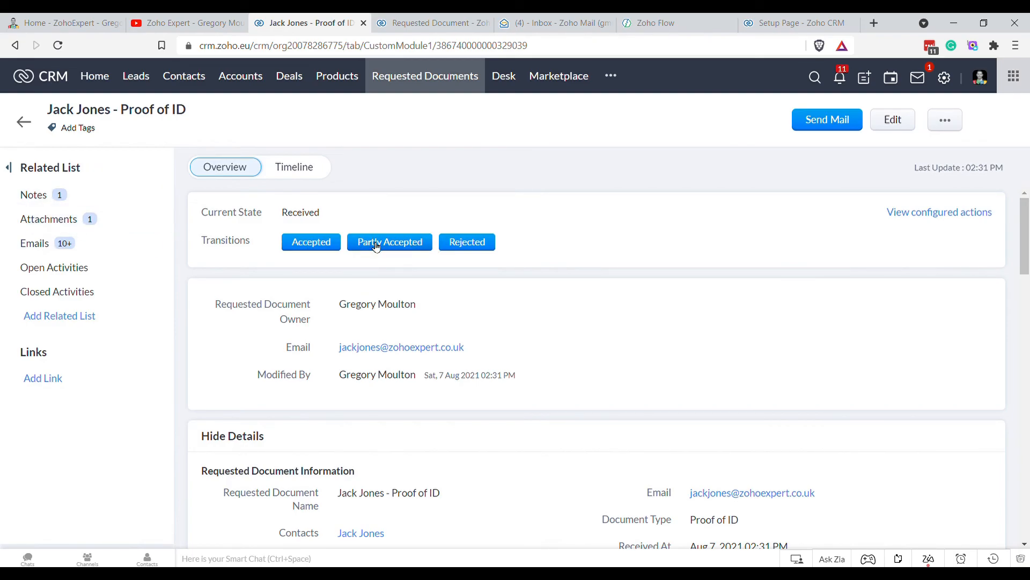
- Start the Rejected transition with reason "Unfortunately, your photo of your proof of ID is too blurry. Please upload a clear photo or scan of this document."
left_click(488, 245)
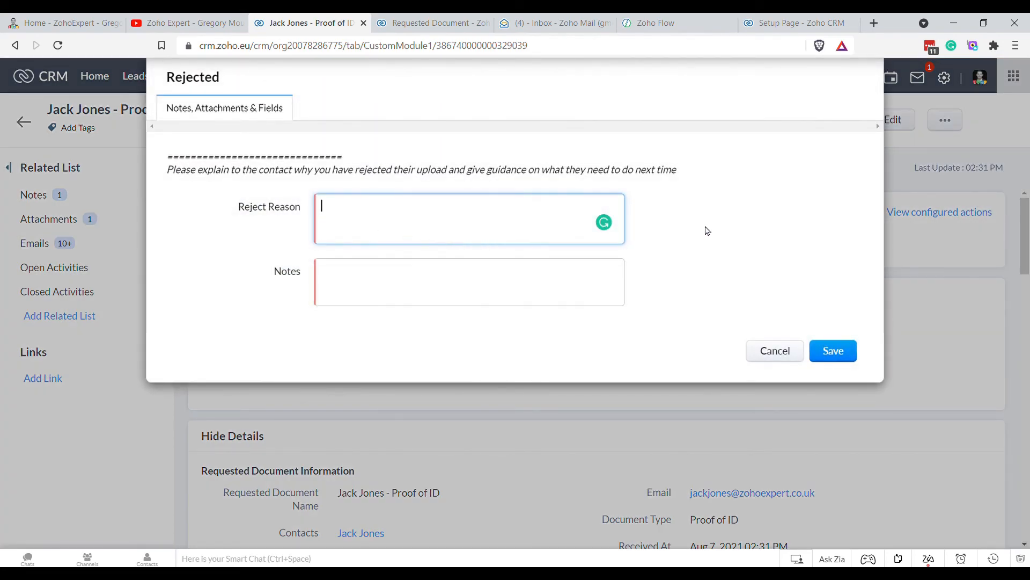
left_click_drag(181, 177, 676, 177)
left_click(676, 178)
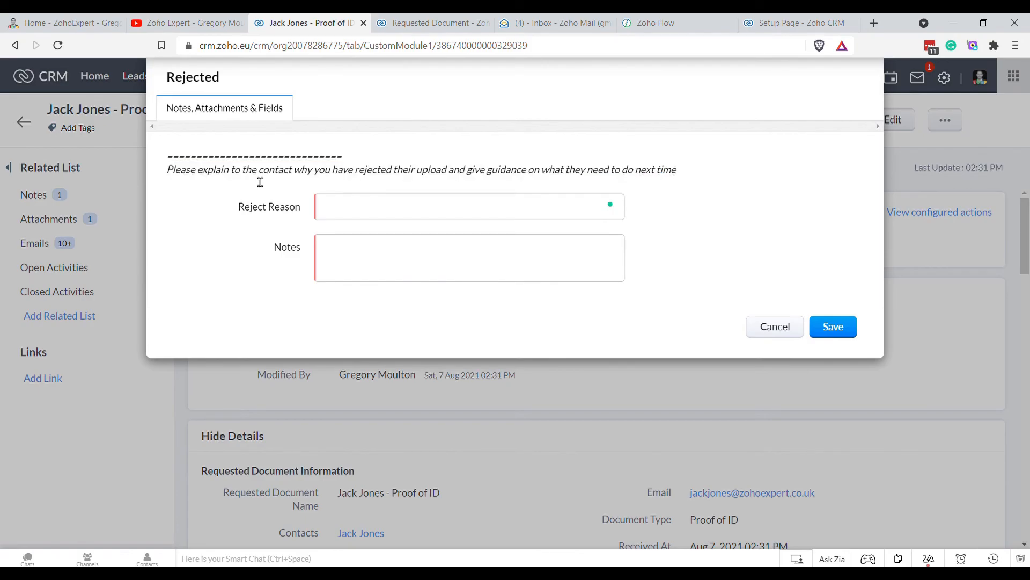
left_click(436, 215)
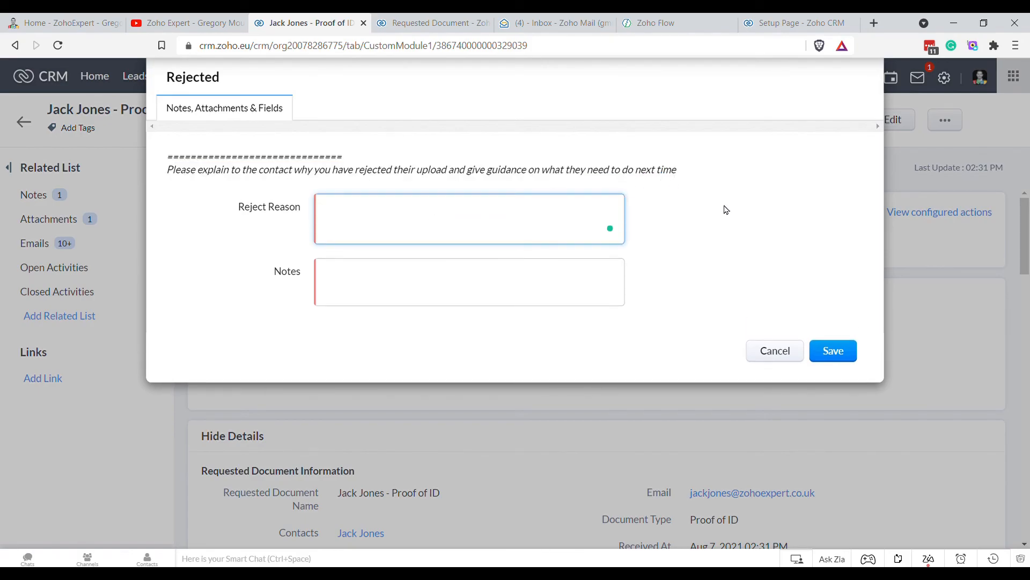
type("Unfortunately, your phgo")
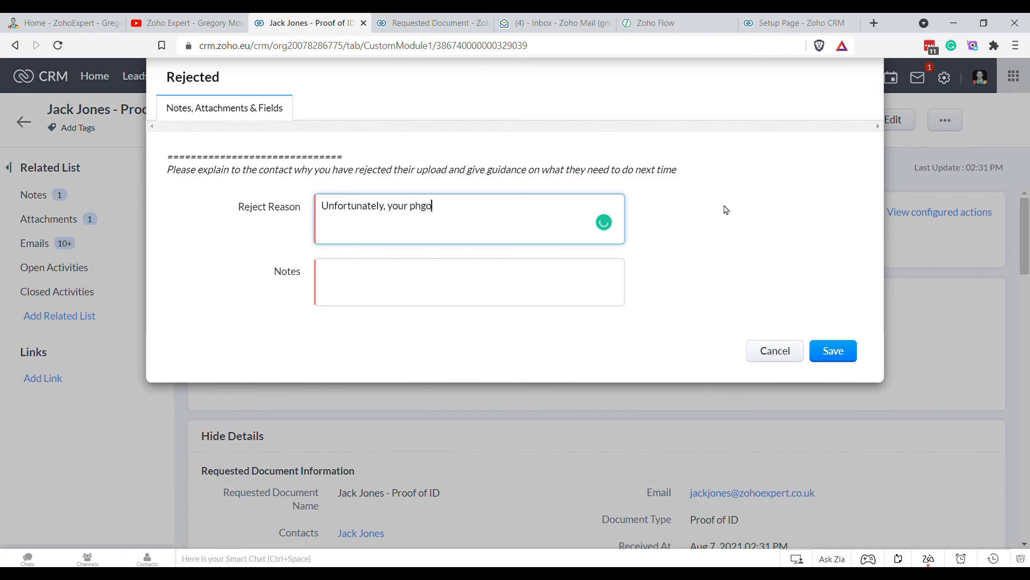
key("BackSpace")
key("BackSpace")
type("oto of your proof of ID is t")
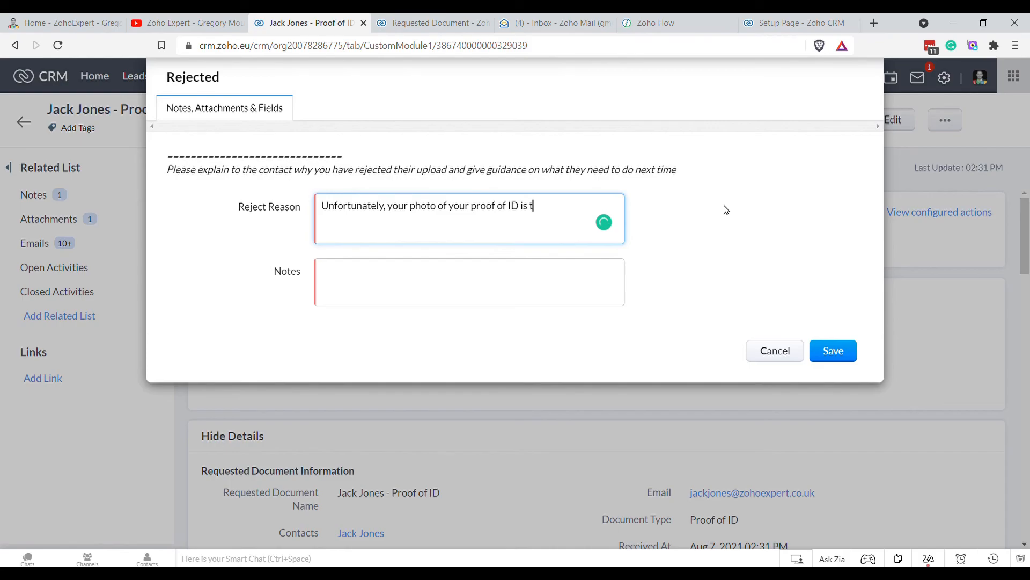
type(" Please upload a")
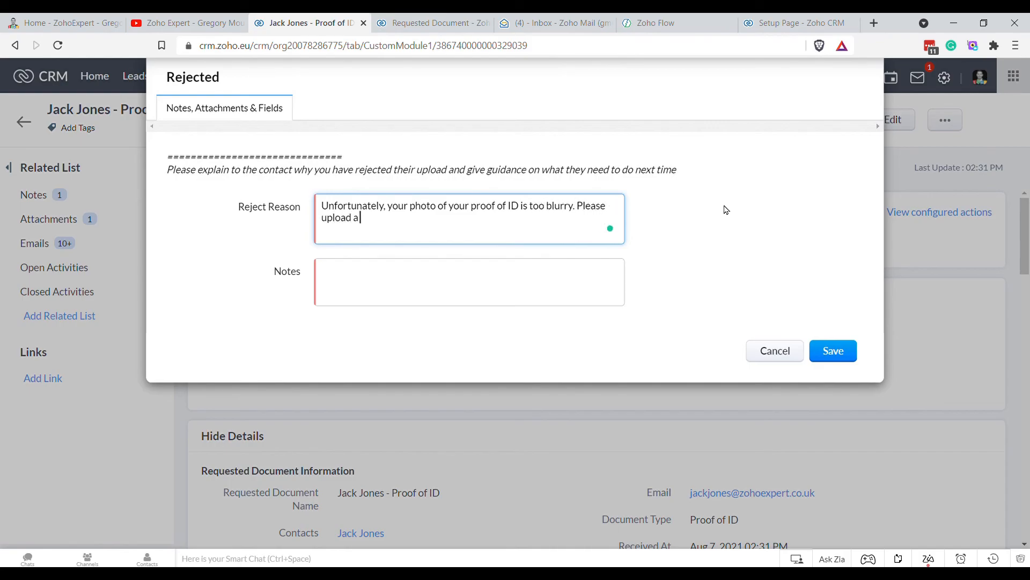
type(" clear photo or scan o")
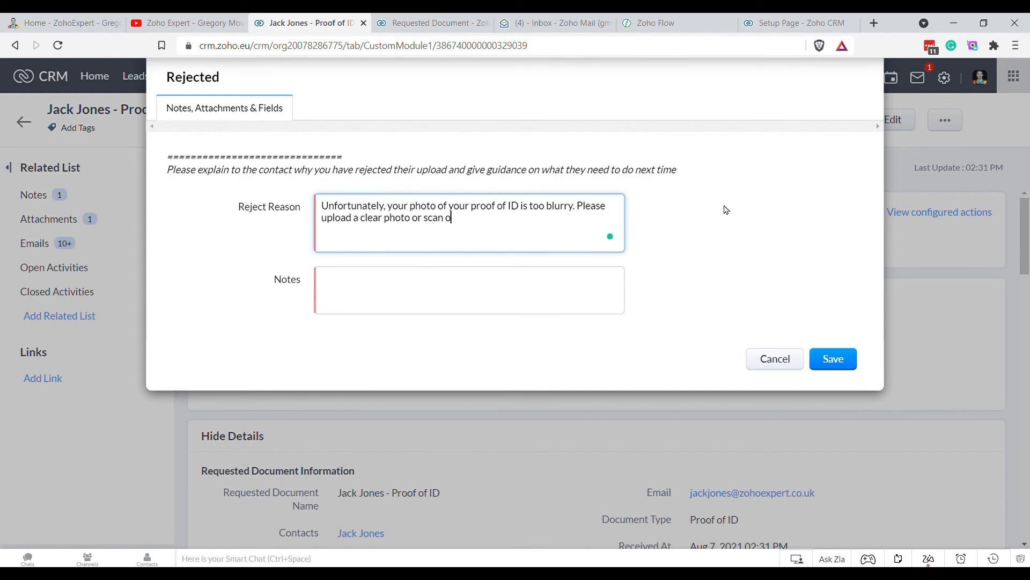
type("f this document.")
- Add the note "Rejected - Too Blurry" and save the rejection of the Proof of ID record
left_click(492, 299)
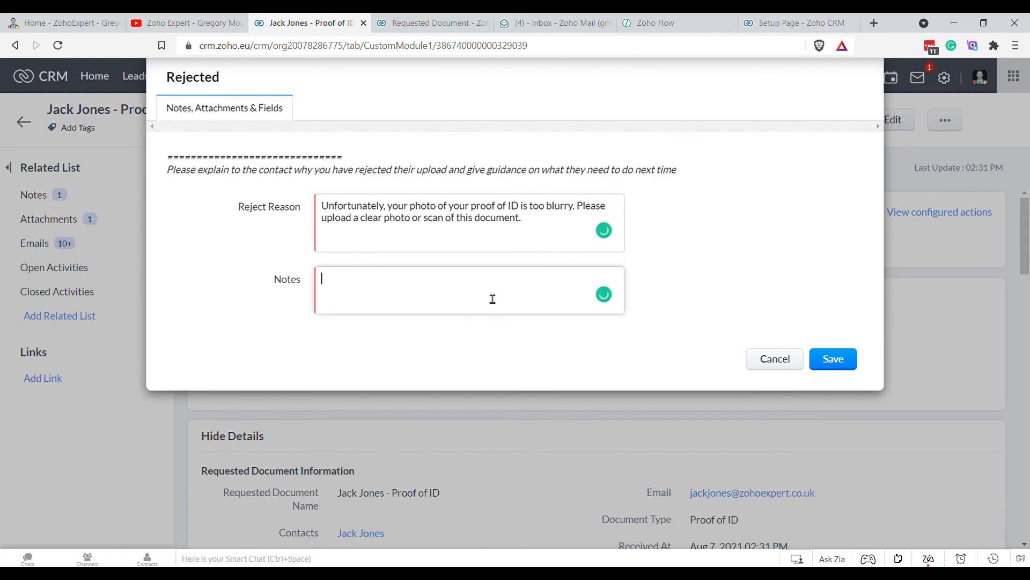
type("Rejected - Too Blurry")
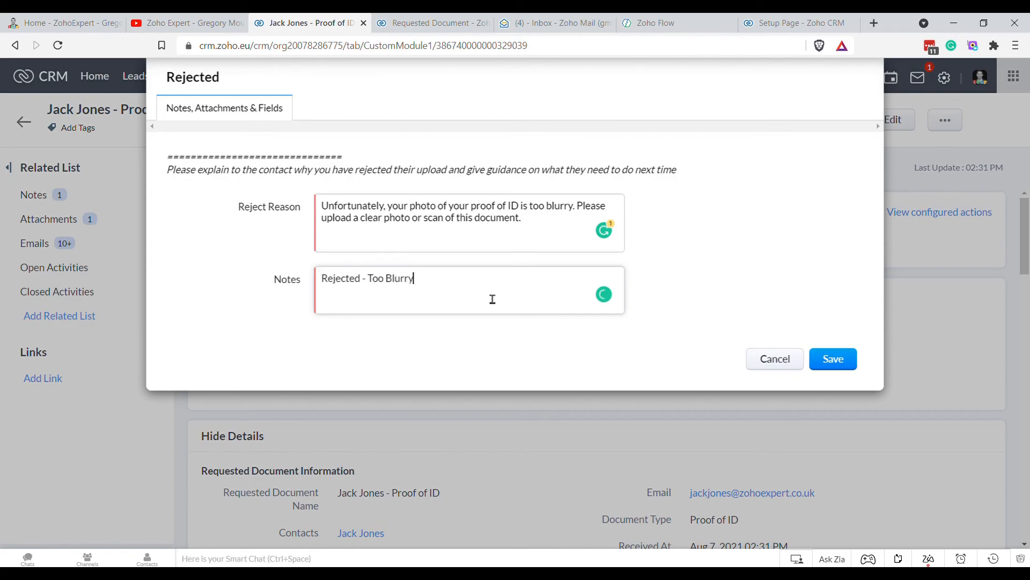
left_click(820, 372)
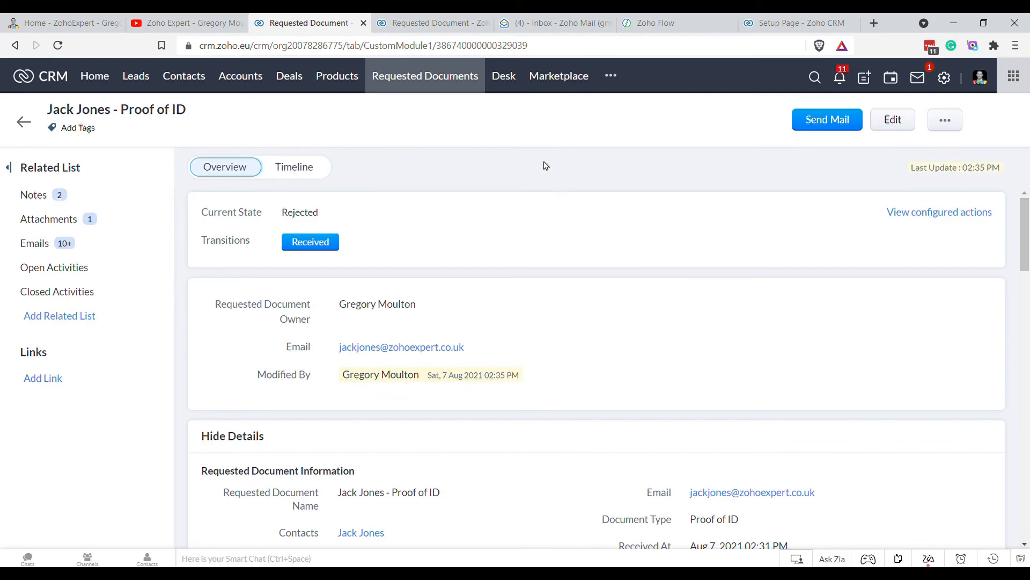
- Reload the Proof of ID record, view its notes and sort them with Recent First
left_click(35, 194)
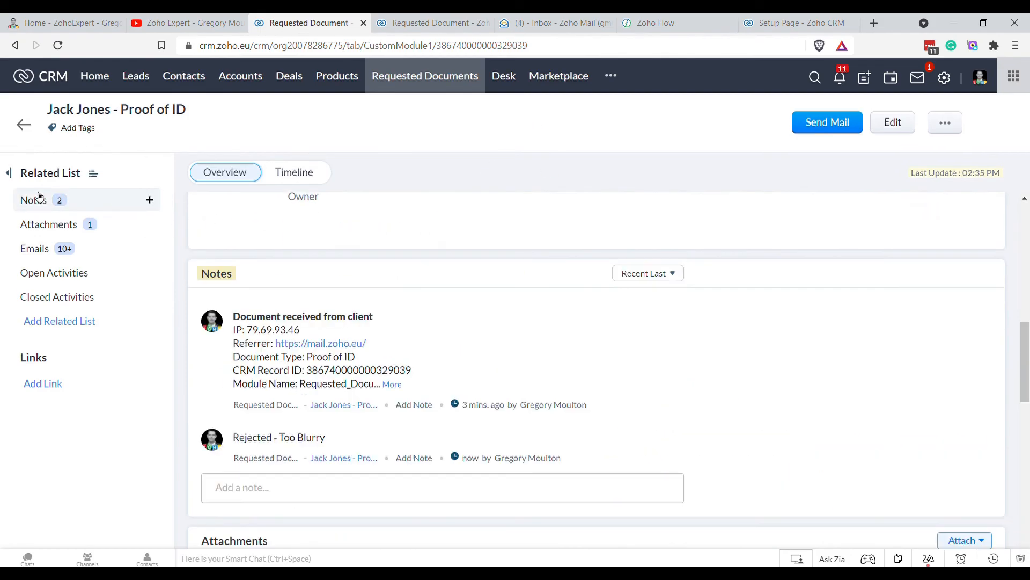
key("F5")
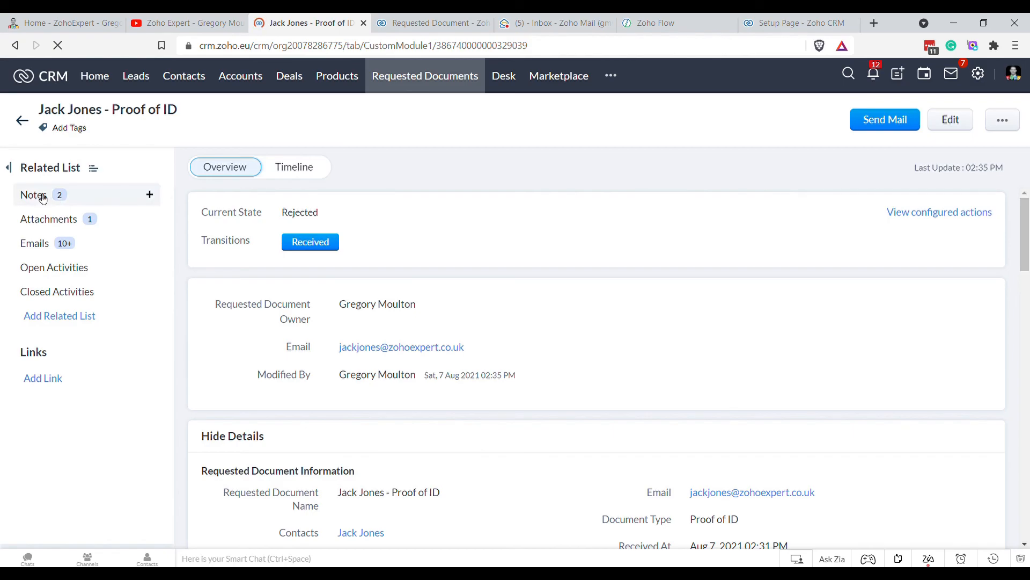
left_click(152, 194)
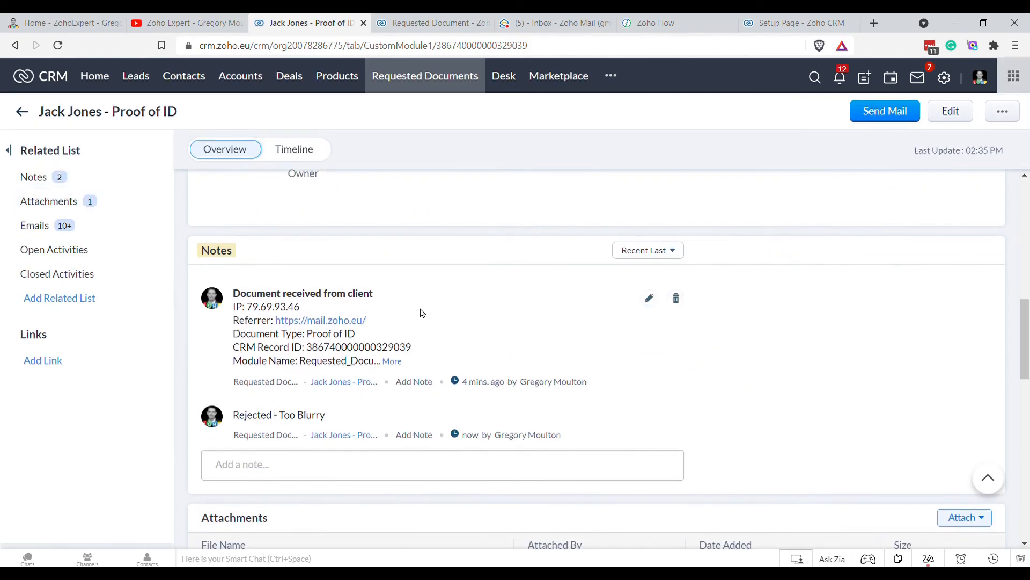
left_click(649, 251)
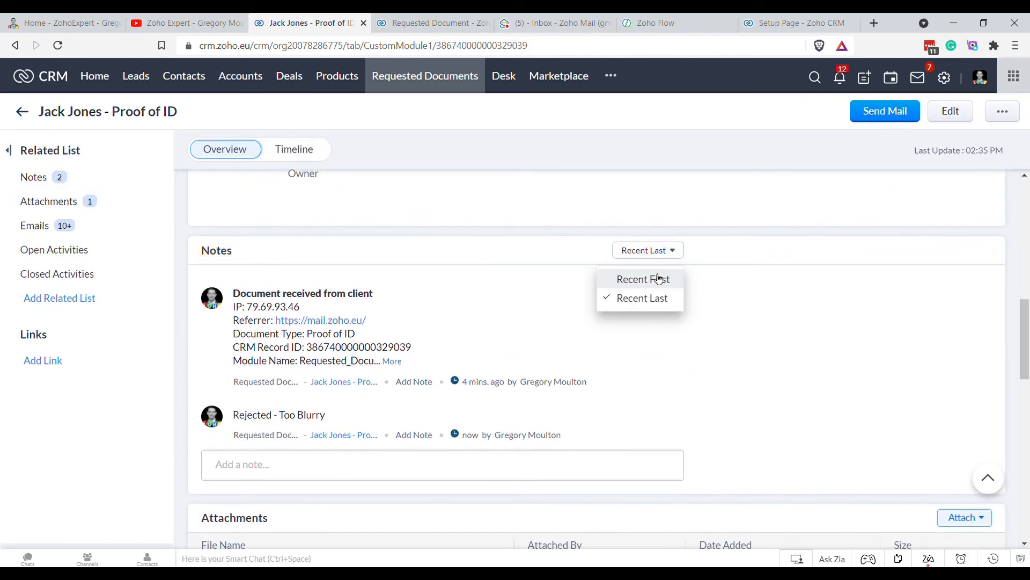
left_click(654, 278)
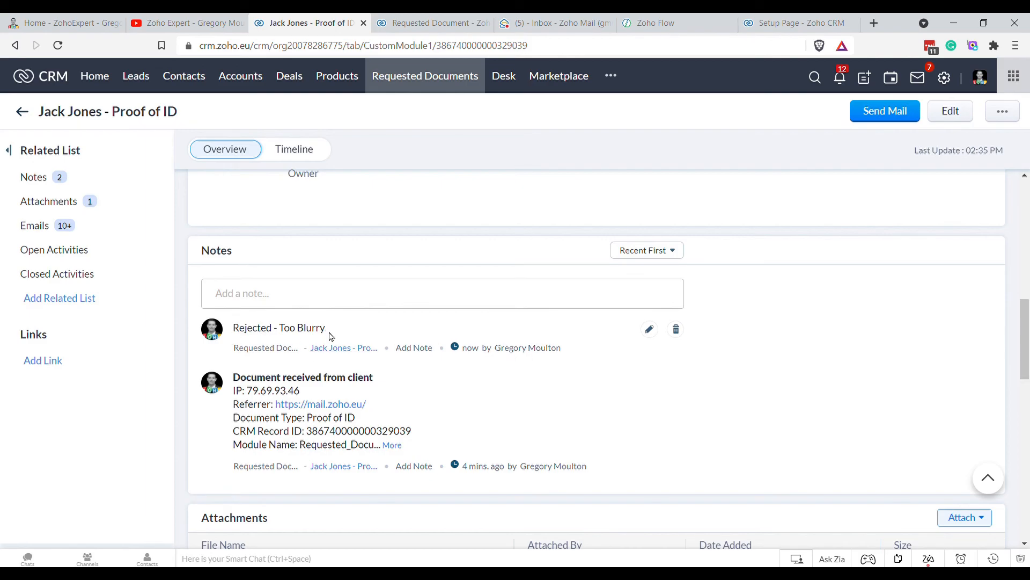
scroll(331, 336, "up", 10)
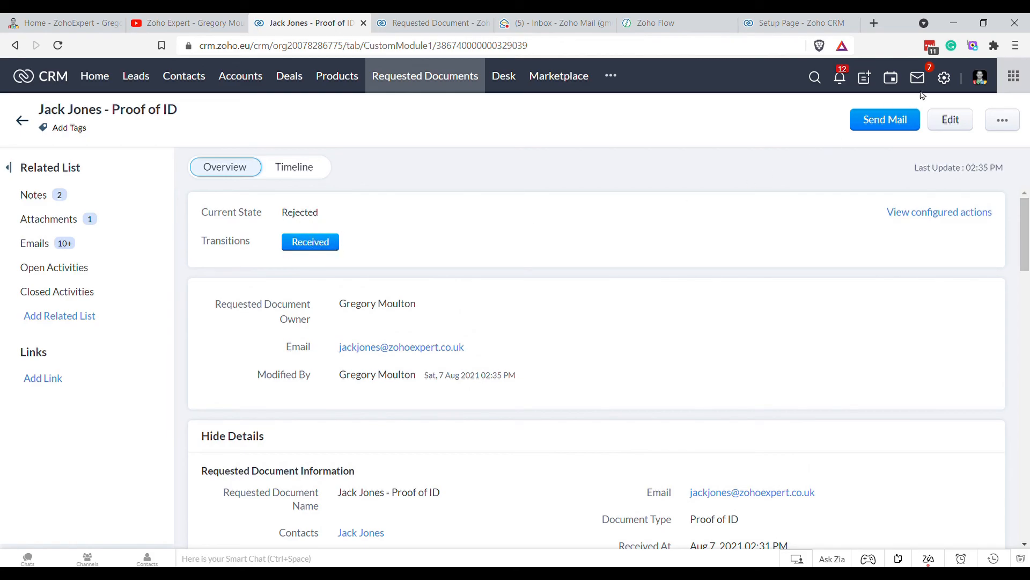
- Switch to the Zoho Mail inbox and read the "Action Required: Proof of ID rejected" email down to its upload link
left_click(558, 23)
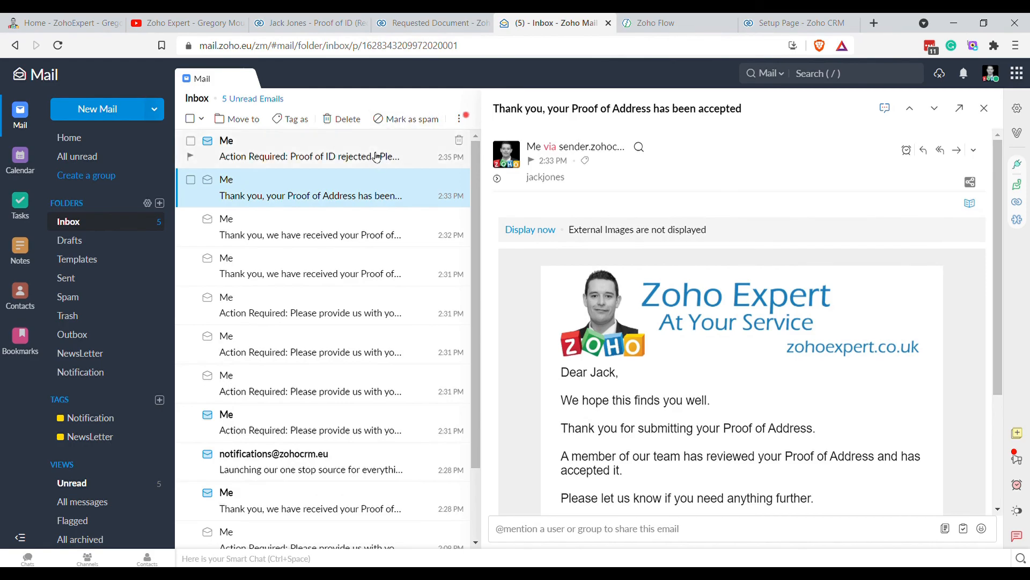
left_click(378, 156)
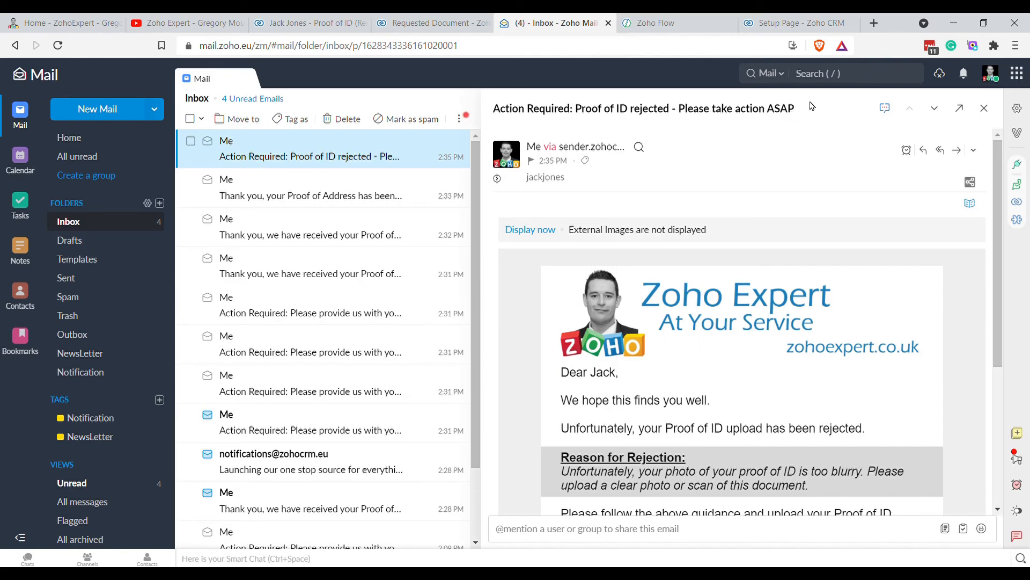
scroll(845, 251, "down", 1)
scroll(871, 294, "down", 1)
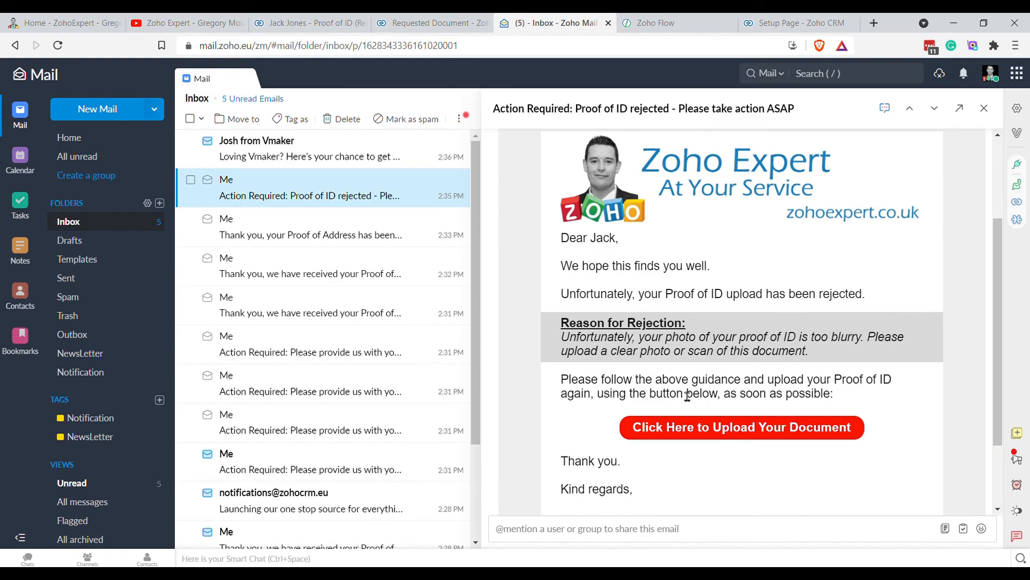
- Follow the email's upload link and submit Zoho Expert Logo - No BG.png as the new Proof of ID file
left_click(763, 432)
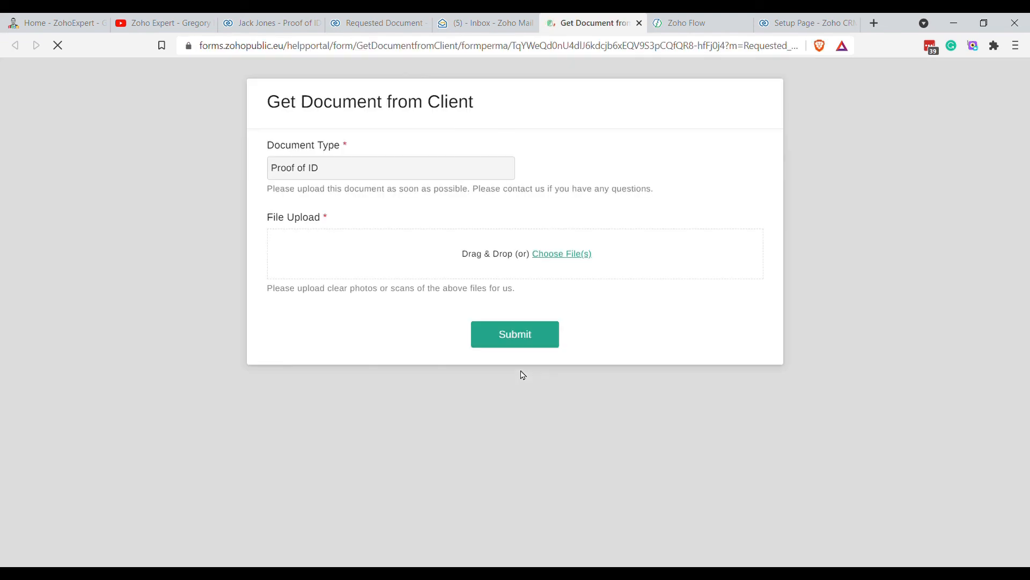
left_click(486, 276)
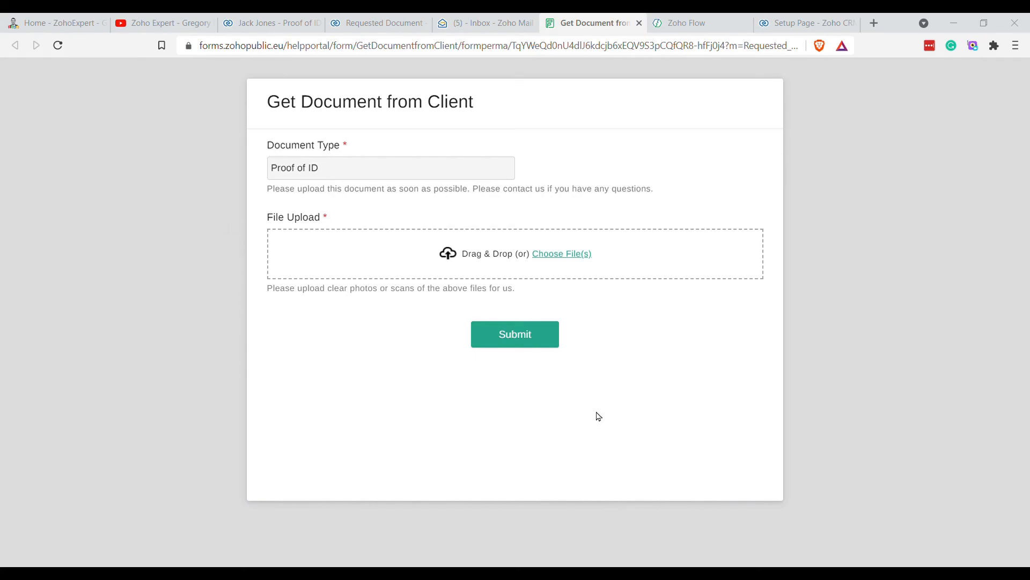
key("Return")
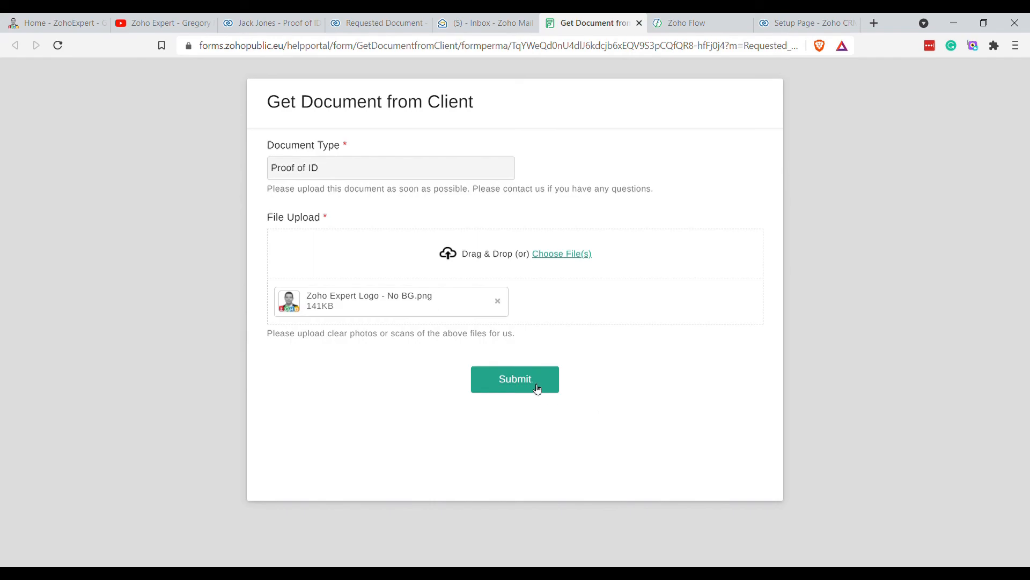
left_click(537, 388)
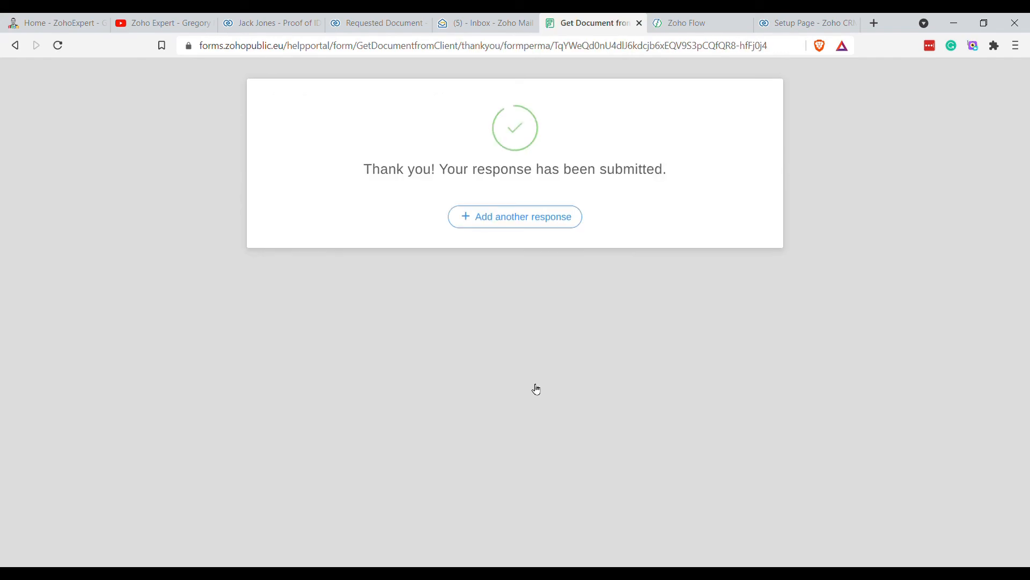
- Return to the Zoho Mail inbox, mark the Vmaker promotional email as spam and read the new Proof of ID receipt email
left_click(375, 23)
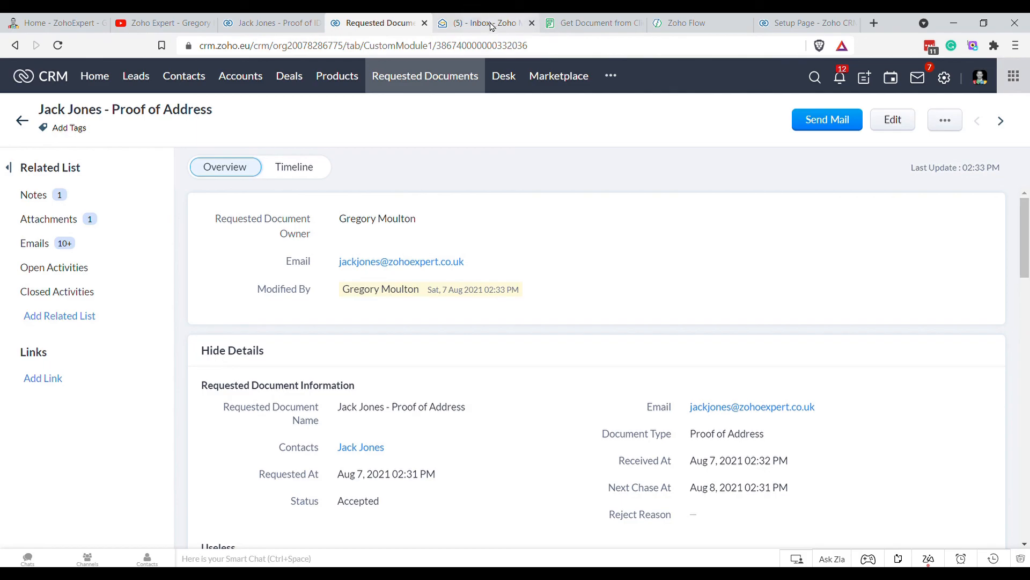
left_click(486, 23)
mouse_move(458, 143)
left_click(191, 141)
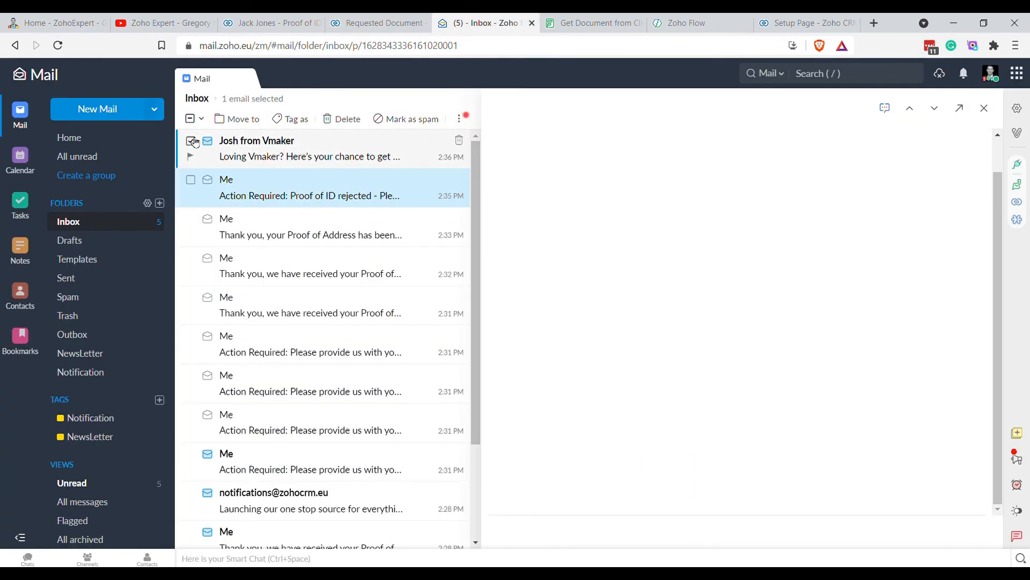
left_click(397, 120)
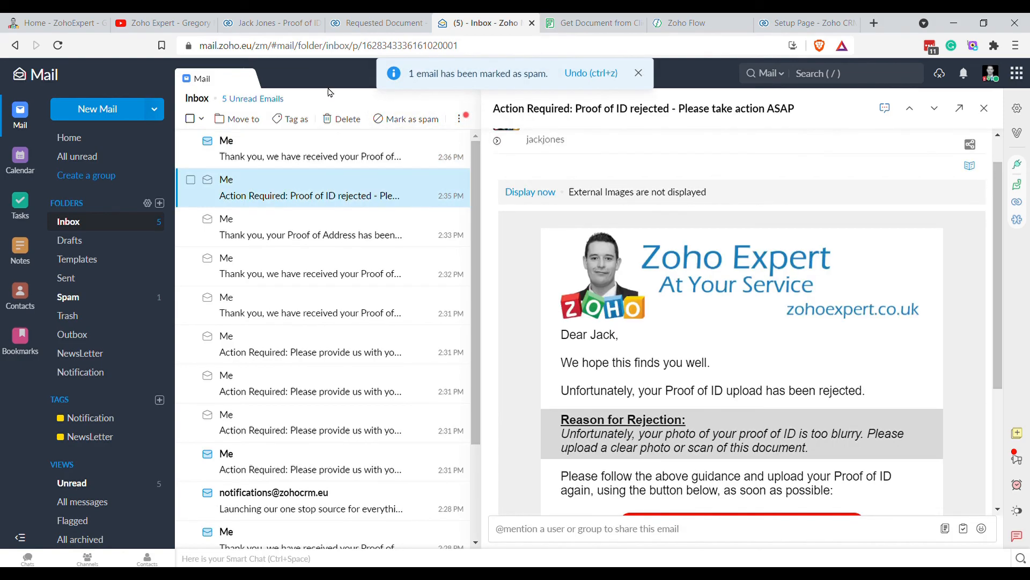
left_click(286, 161)
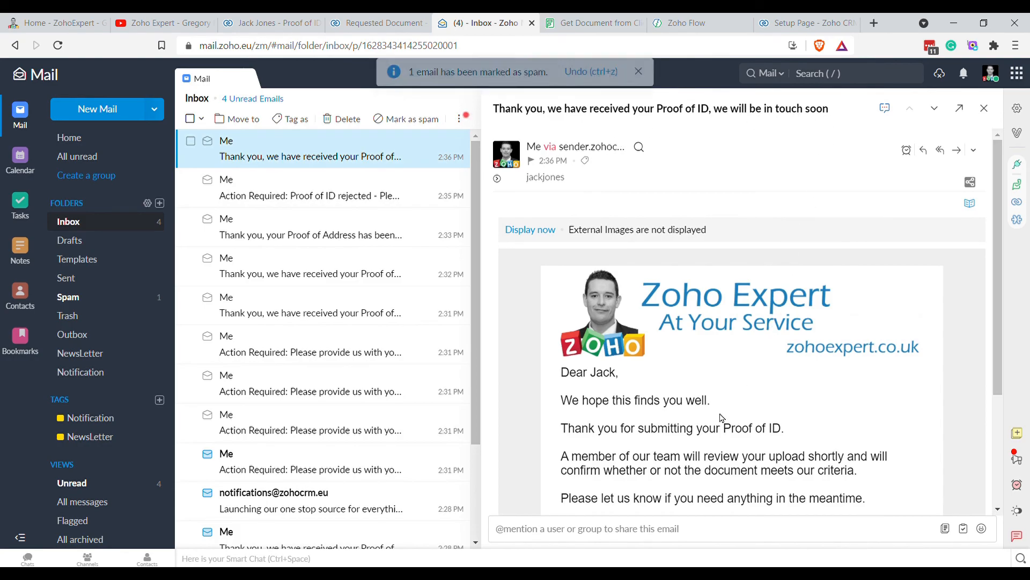
scroll(714, 424, "down", 3)
- Return to the CRM's Requested Documents, open the pending Proof of ID record and review its status and details
left_click(378, 24)
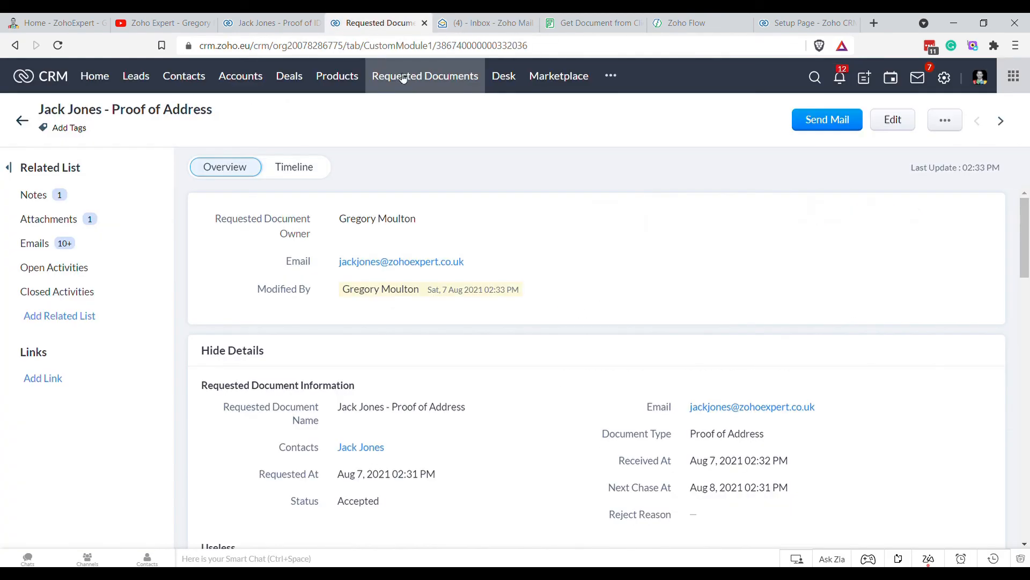
left_click(406, 79)
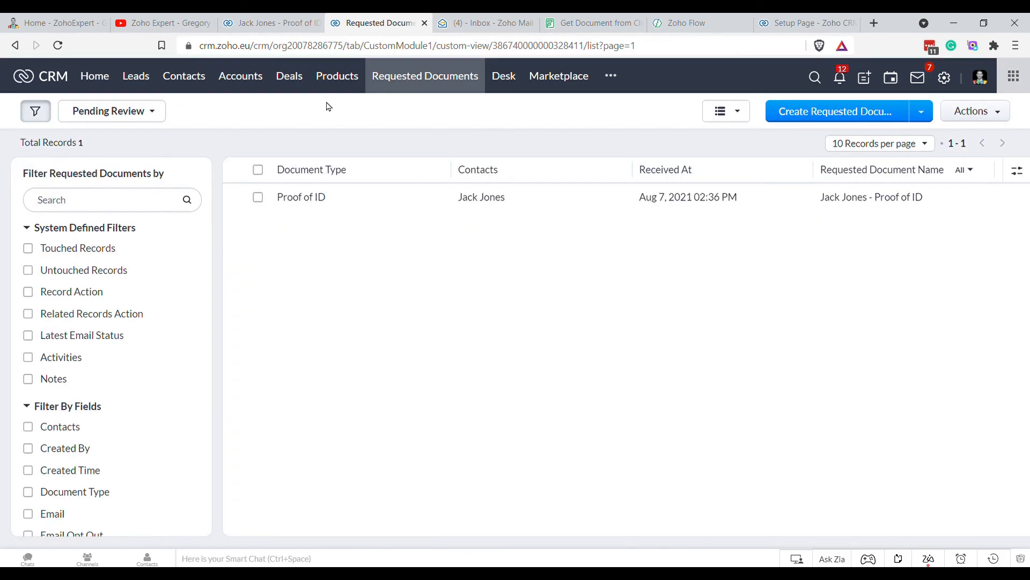
left_click(359, 202)
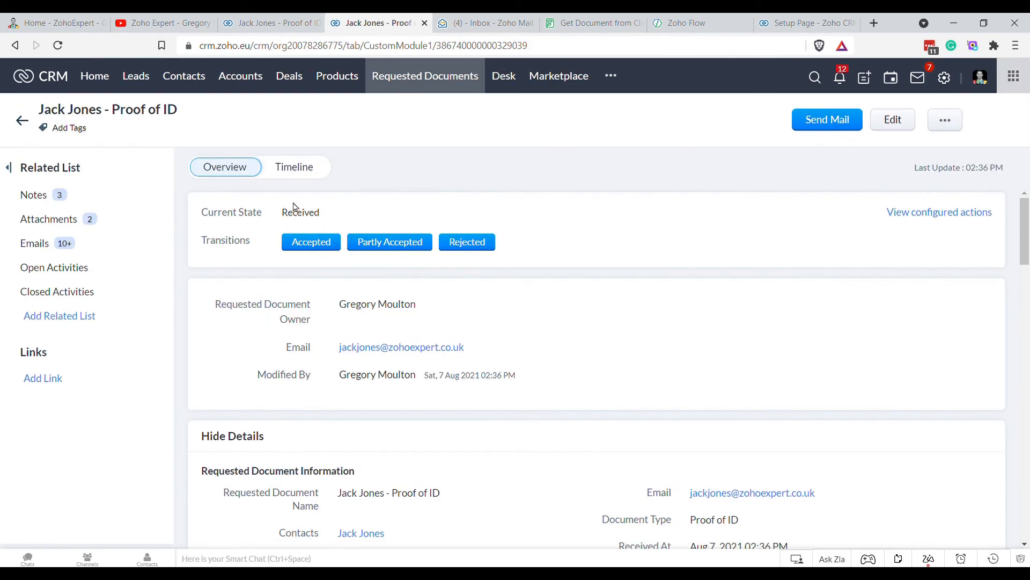
scroll(537, 325, "down", 4)
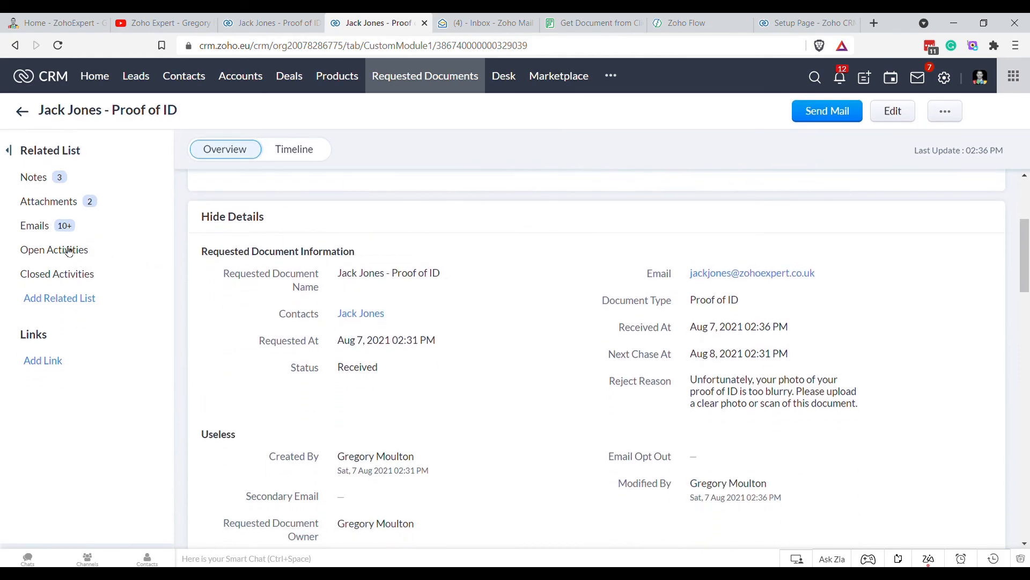
- Preview the most recently added file in the Proof of ID record's attachments, closing the preview when done
left_click(31, 201)
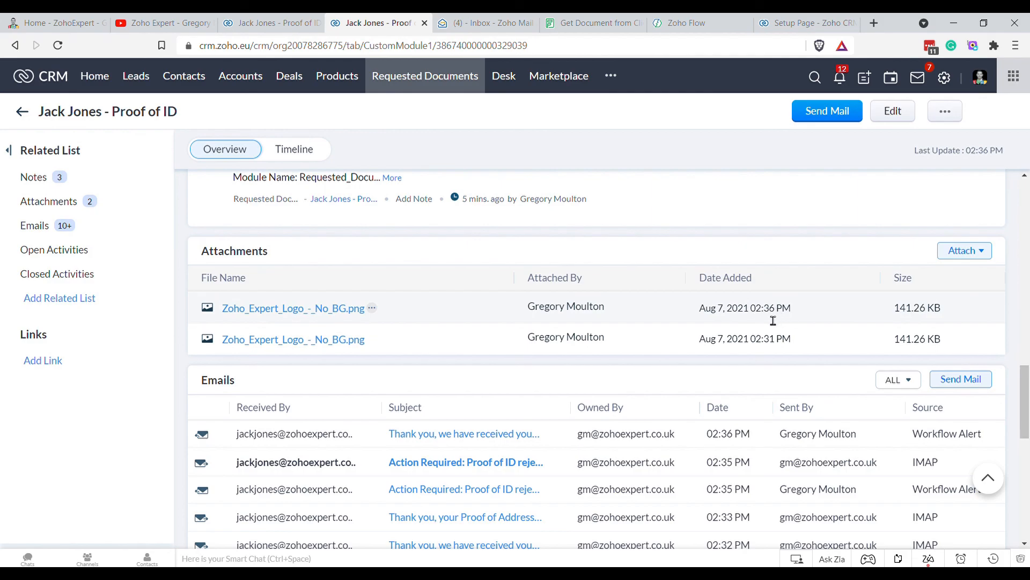
left_click(327, 307)
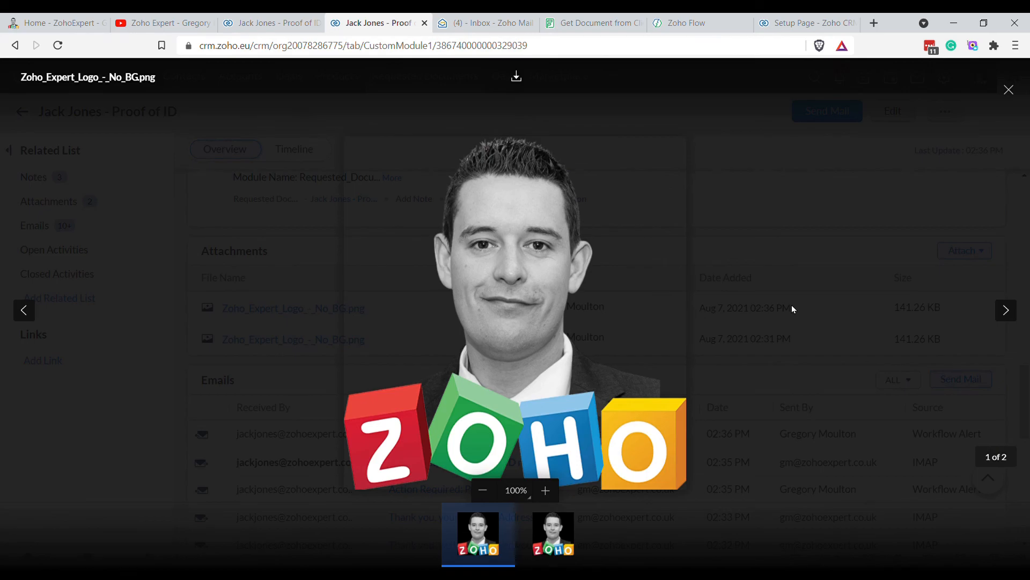
left_click(1009, 90)
- Apply the Accepted transition to the Proof of ID record and check its updated details
scroll(330, 260, "up", 10)
scroll(330, 260, "up", 5)
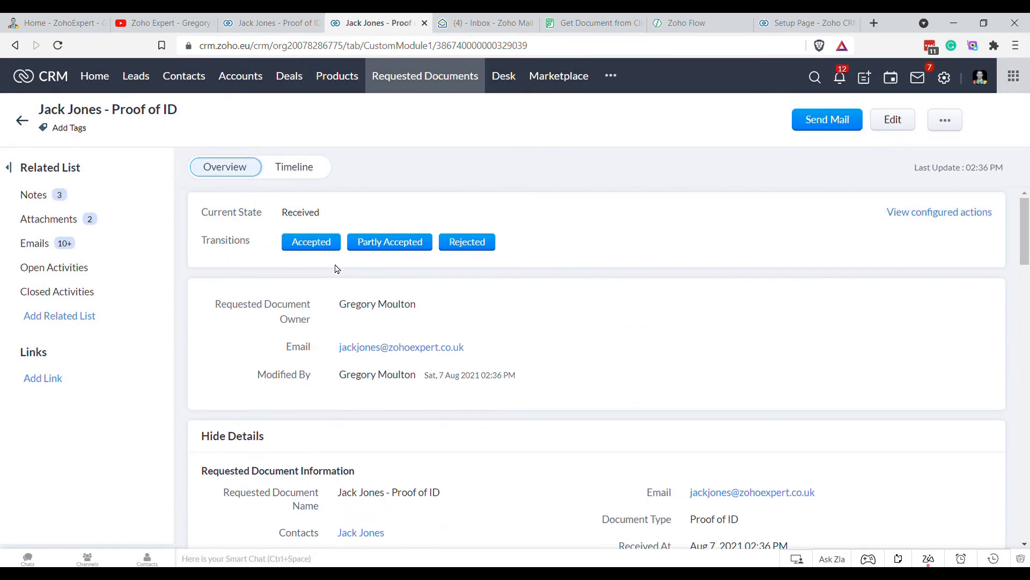
left_click(311, 242)
scroll(455, 228, "down", 4)
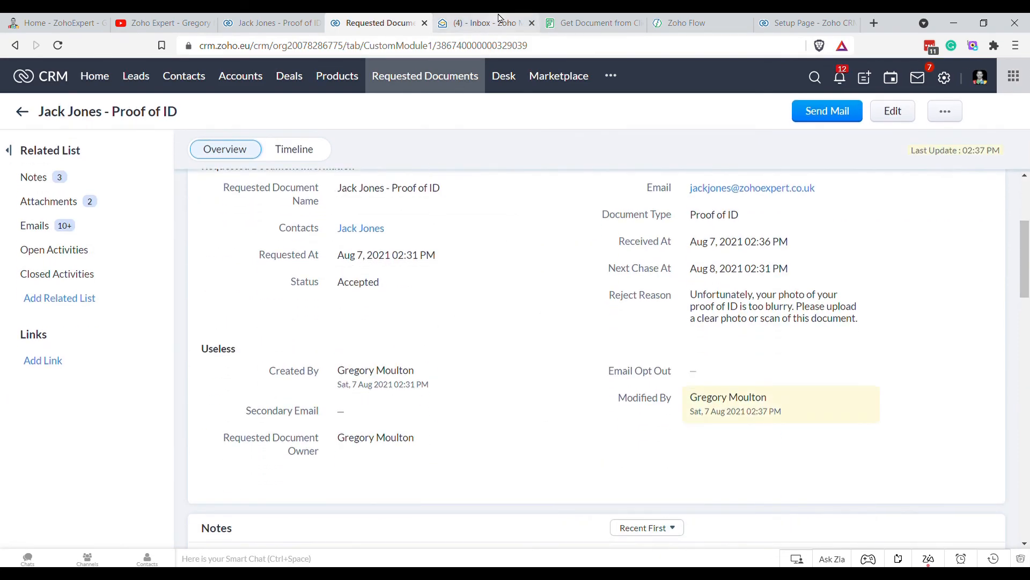
- Switch to the Zoho Mail inbox and read the newest email about the Proof of ID being accepted
left_click(485, 23)
left_click(318, 156)
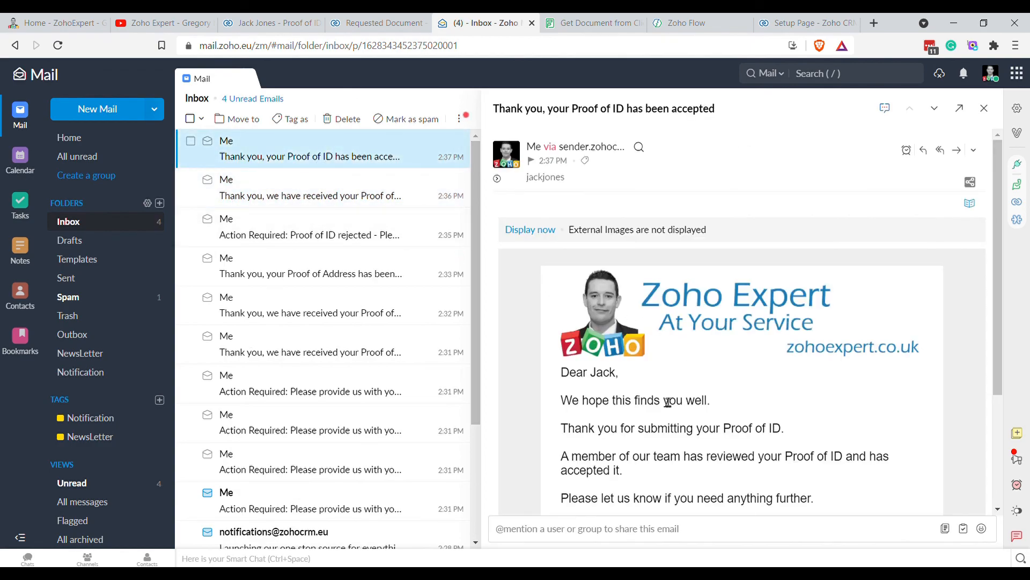
scroll(725, 389, "down", 3)
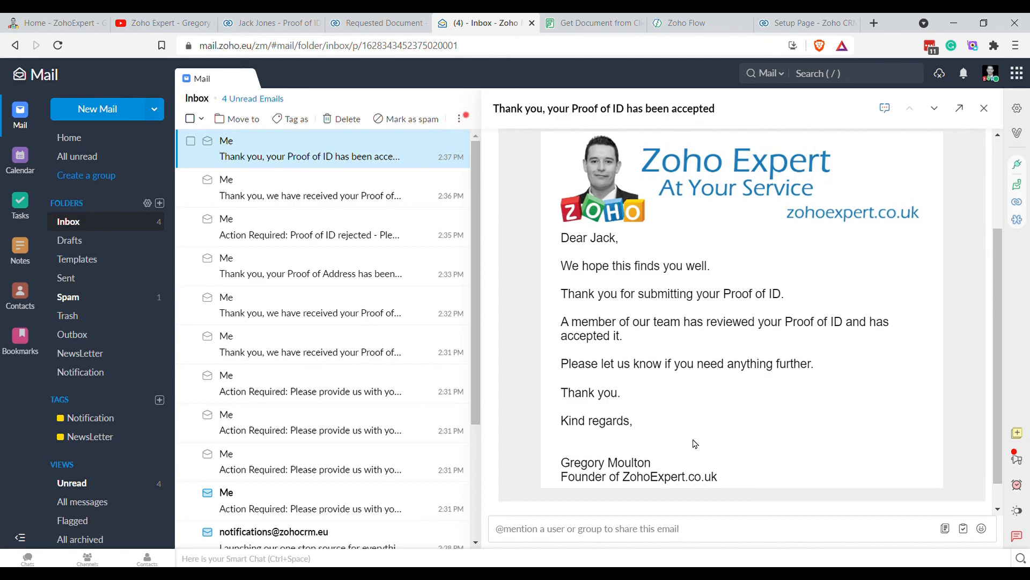
scroll(695, 443, "up", 3)
- Return to Zoho CRM, open the account linked to the document's contact from the Contacts list and review its overview
left_click(354, 22)
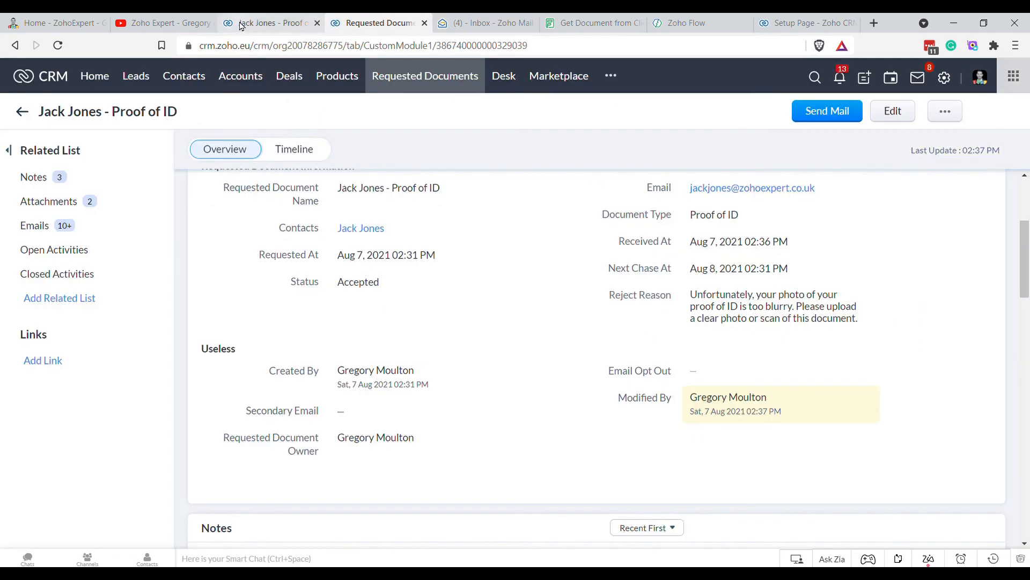
left_click(241, 23)
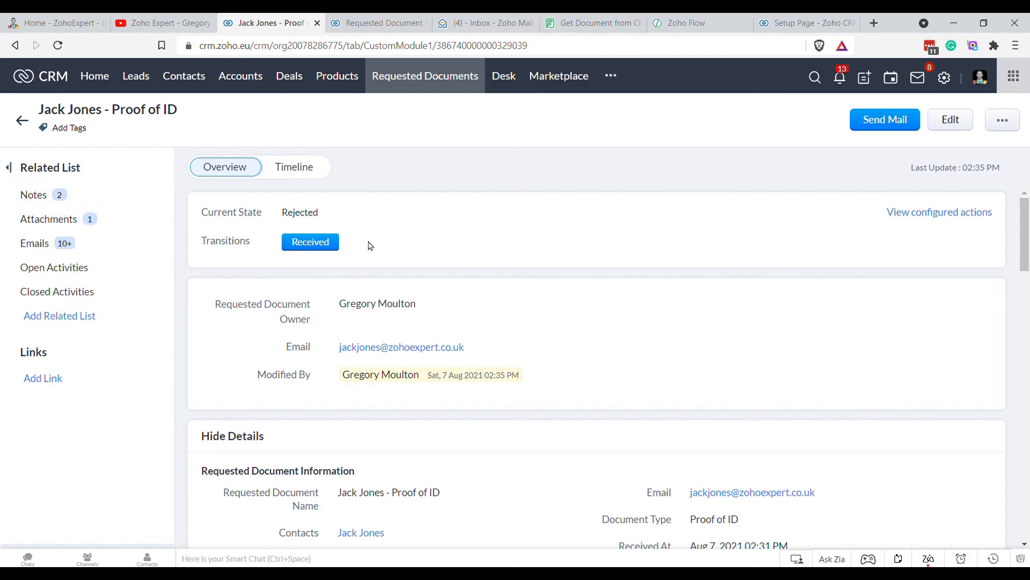
left_click(179, 83)
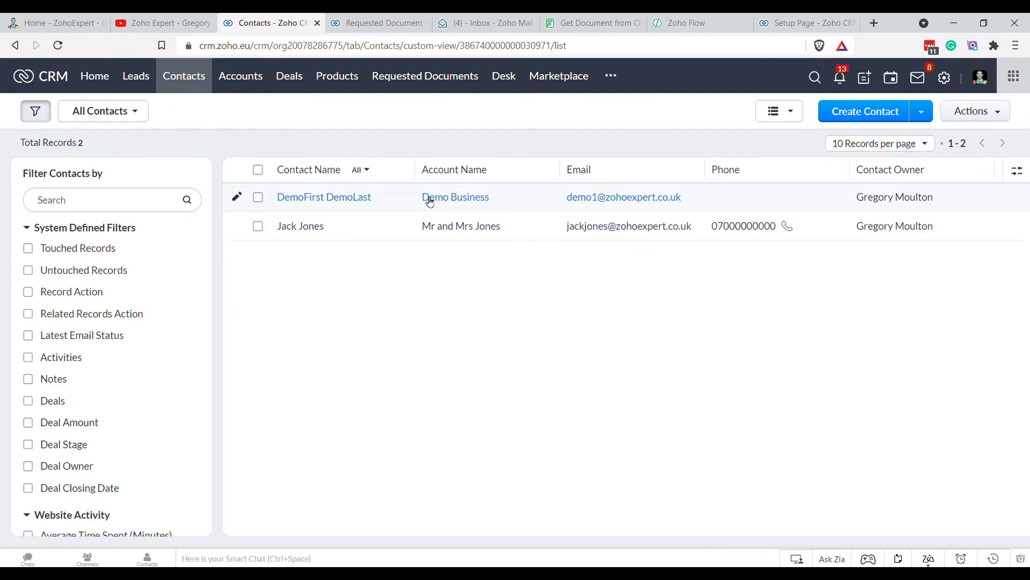
left_click(452, 231)
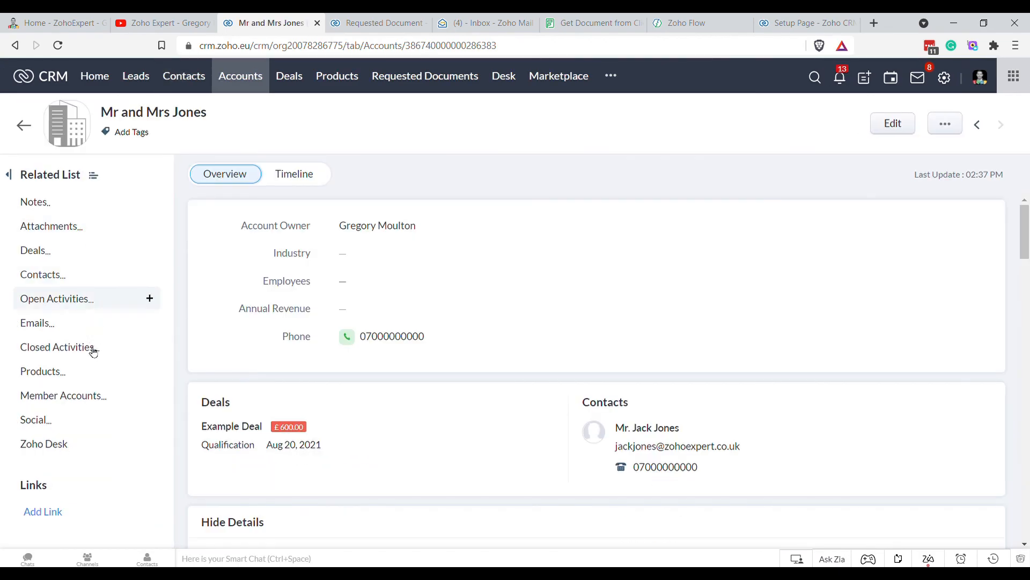
scroll(526, 340, "down", 5)
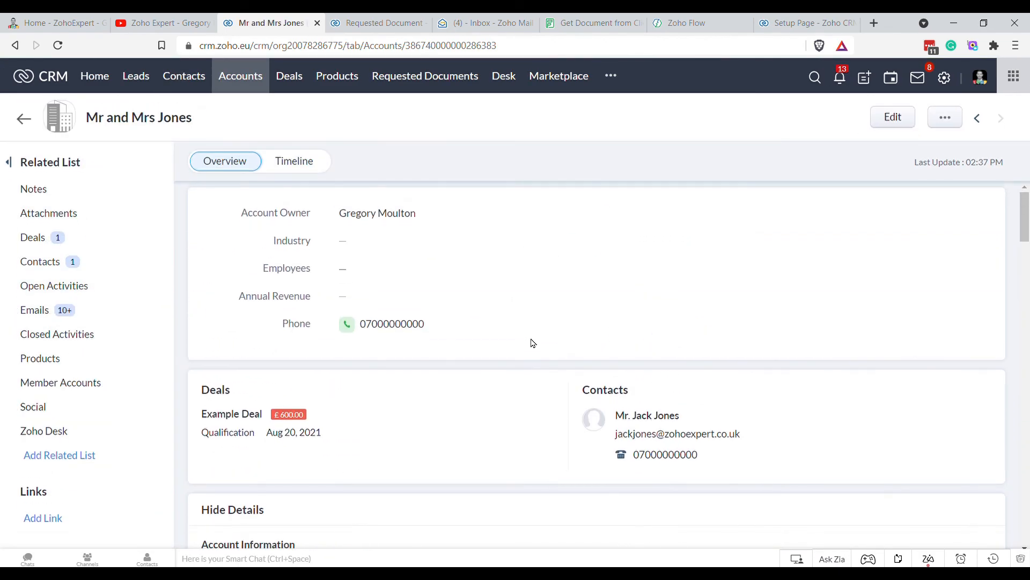
- Open the Requested Documents list in the Pending Review view
left_click(404, 81)
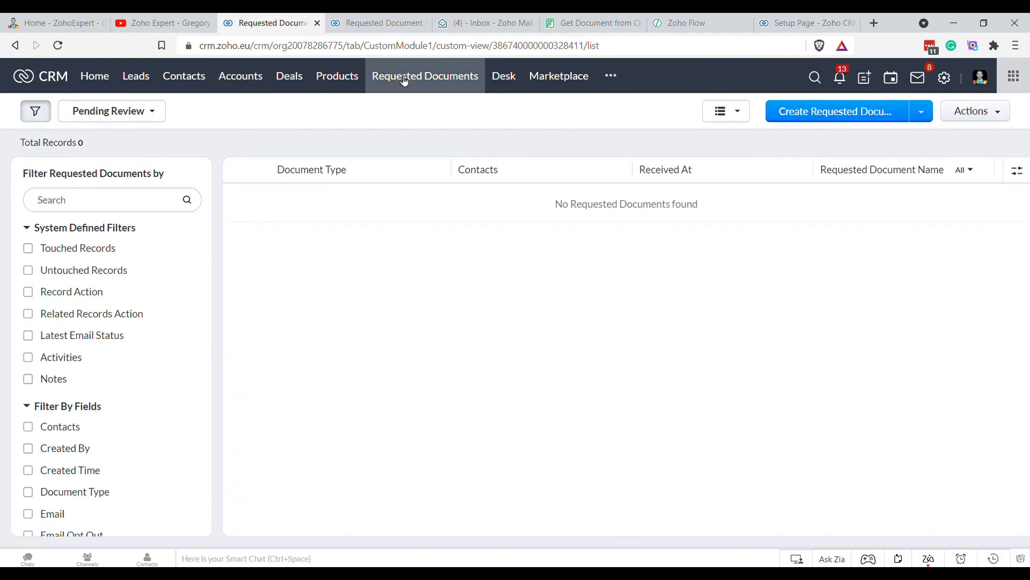